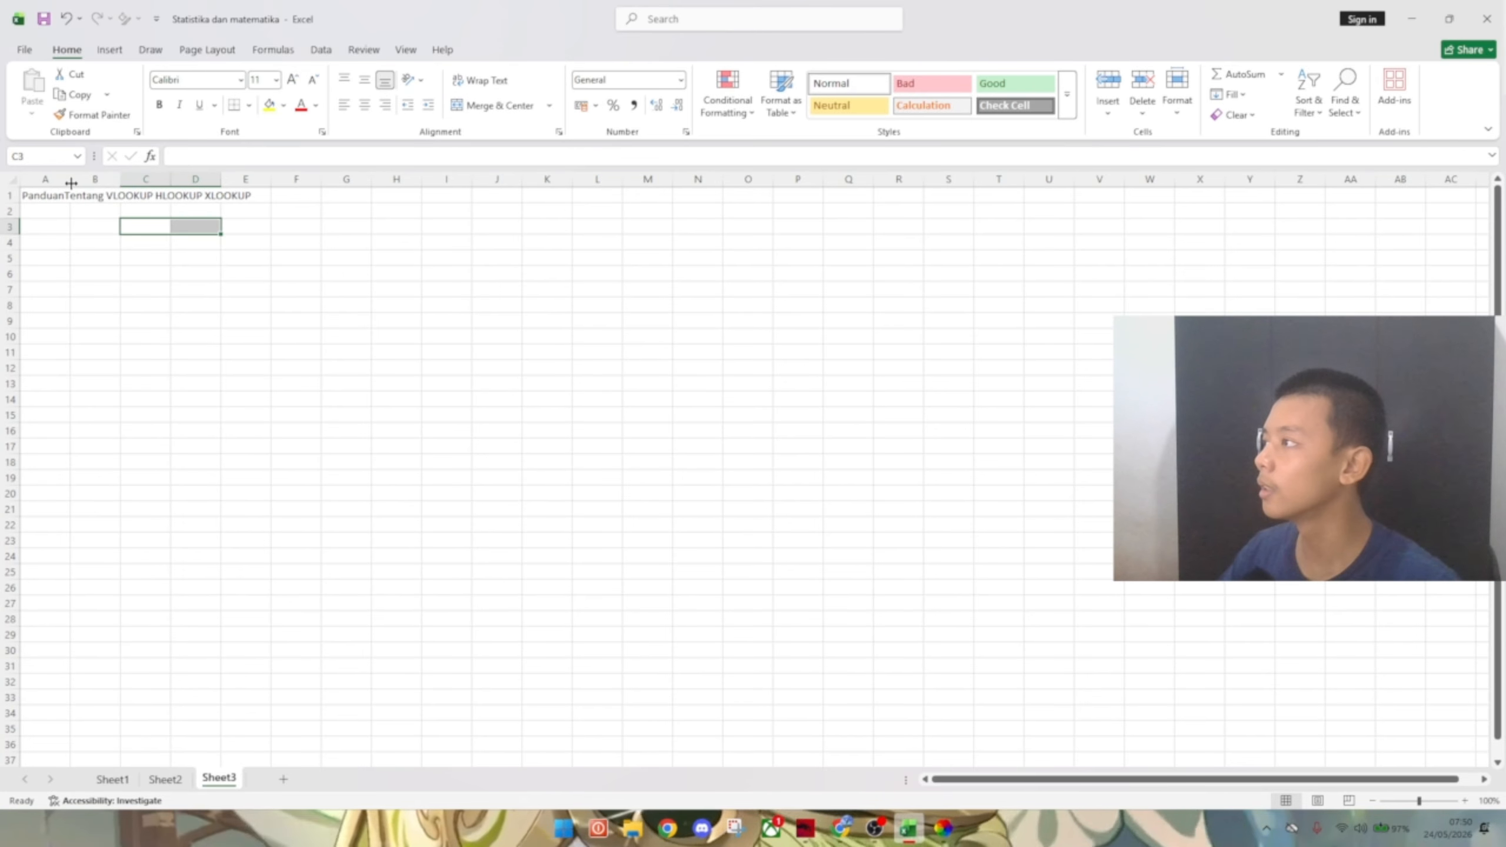
- Merge and center the title "PanduanTentang VLOOKUP HLOOKUP XLOOKUP" across A1:M1 on Sheet3
drag(47, 196, 653, 196)
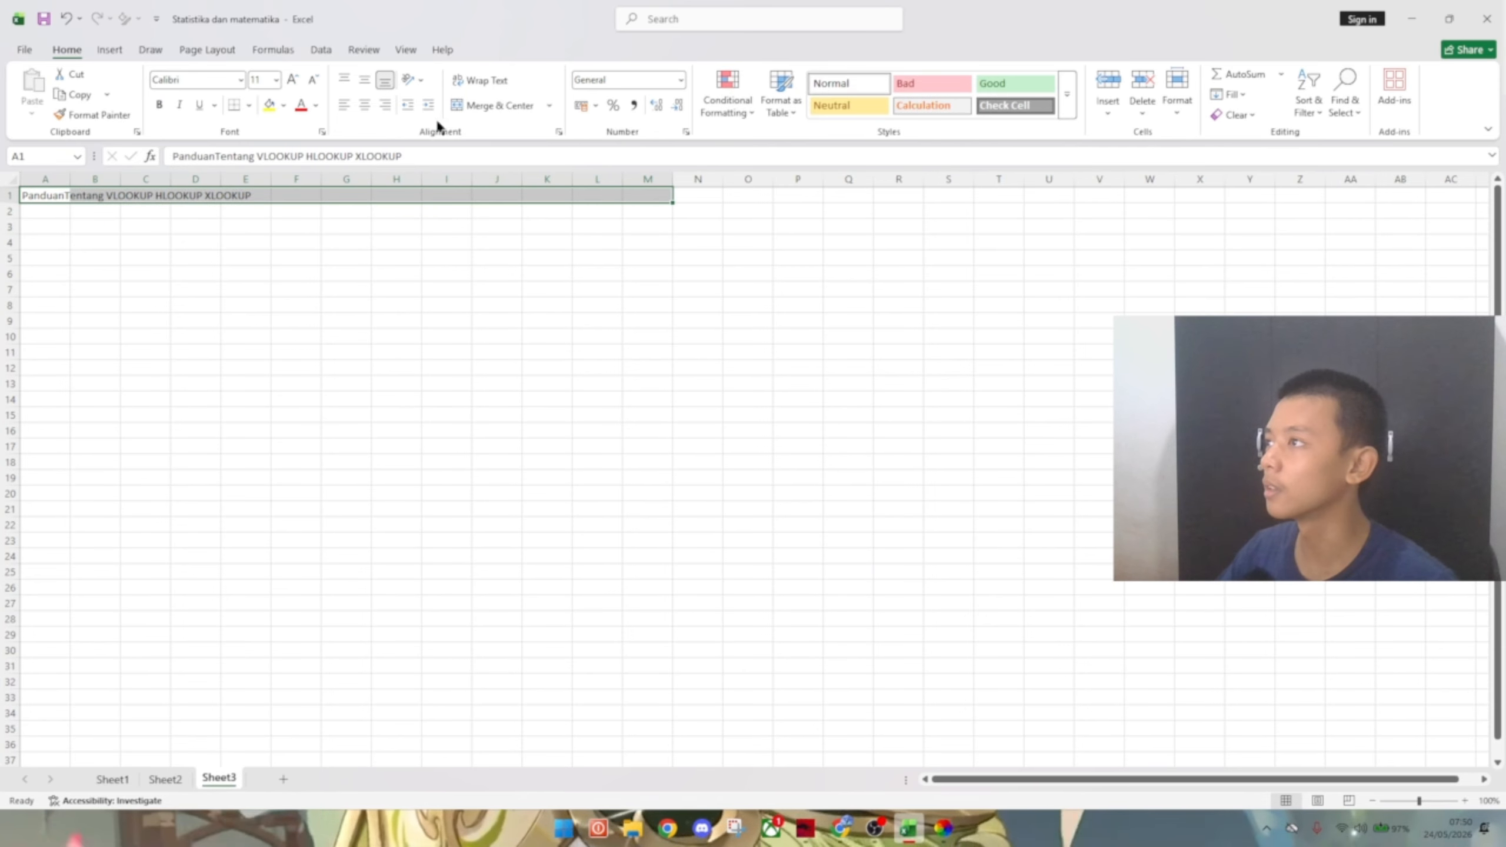
click(483, 105)
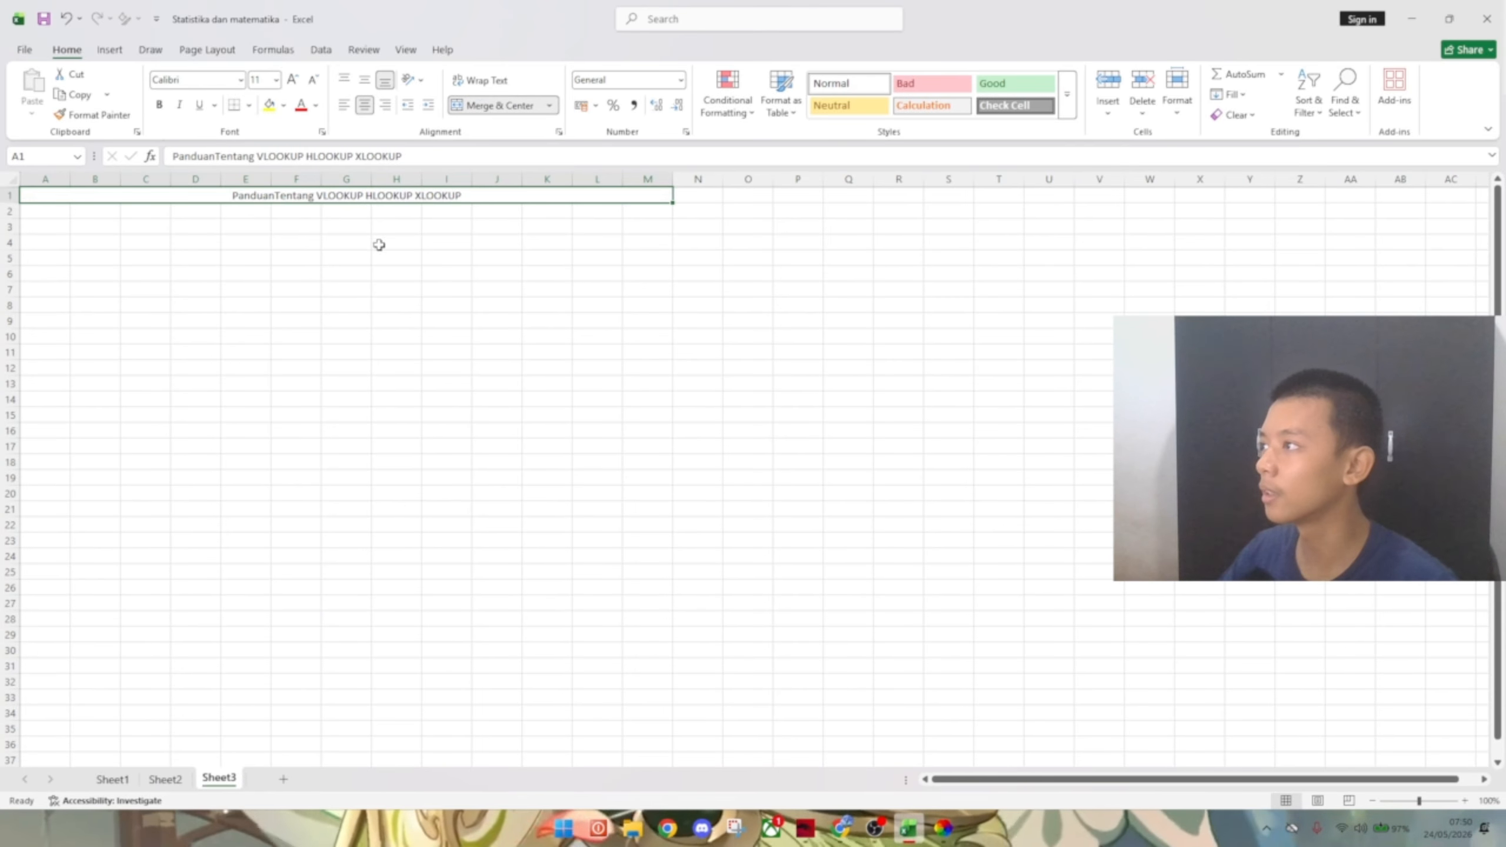
click(384, 349)
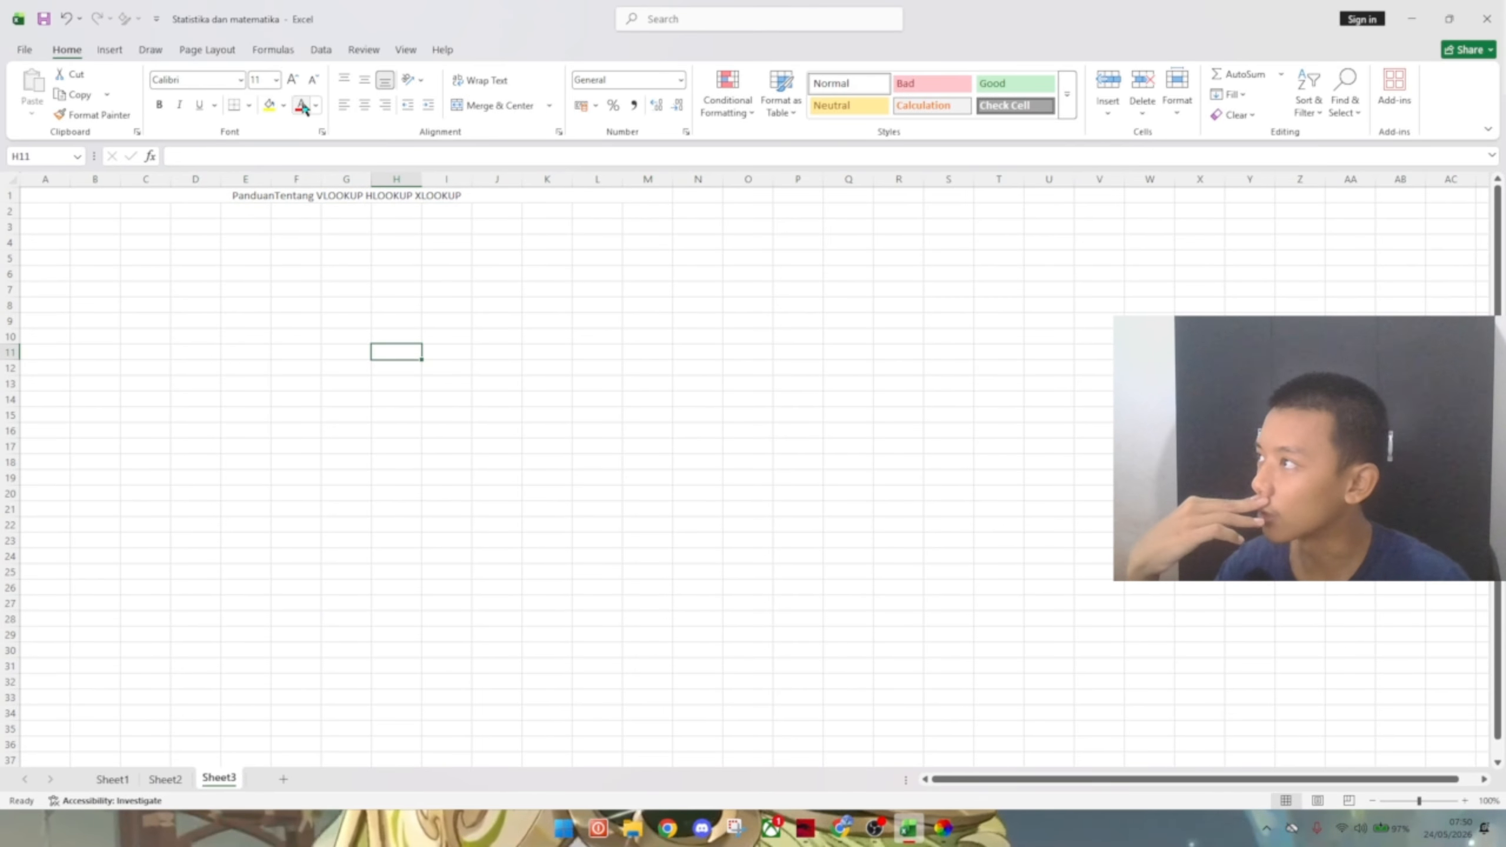
- Fill the merged title cell in row 1 with the dark green theme color
click(283, 107)
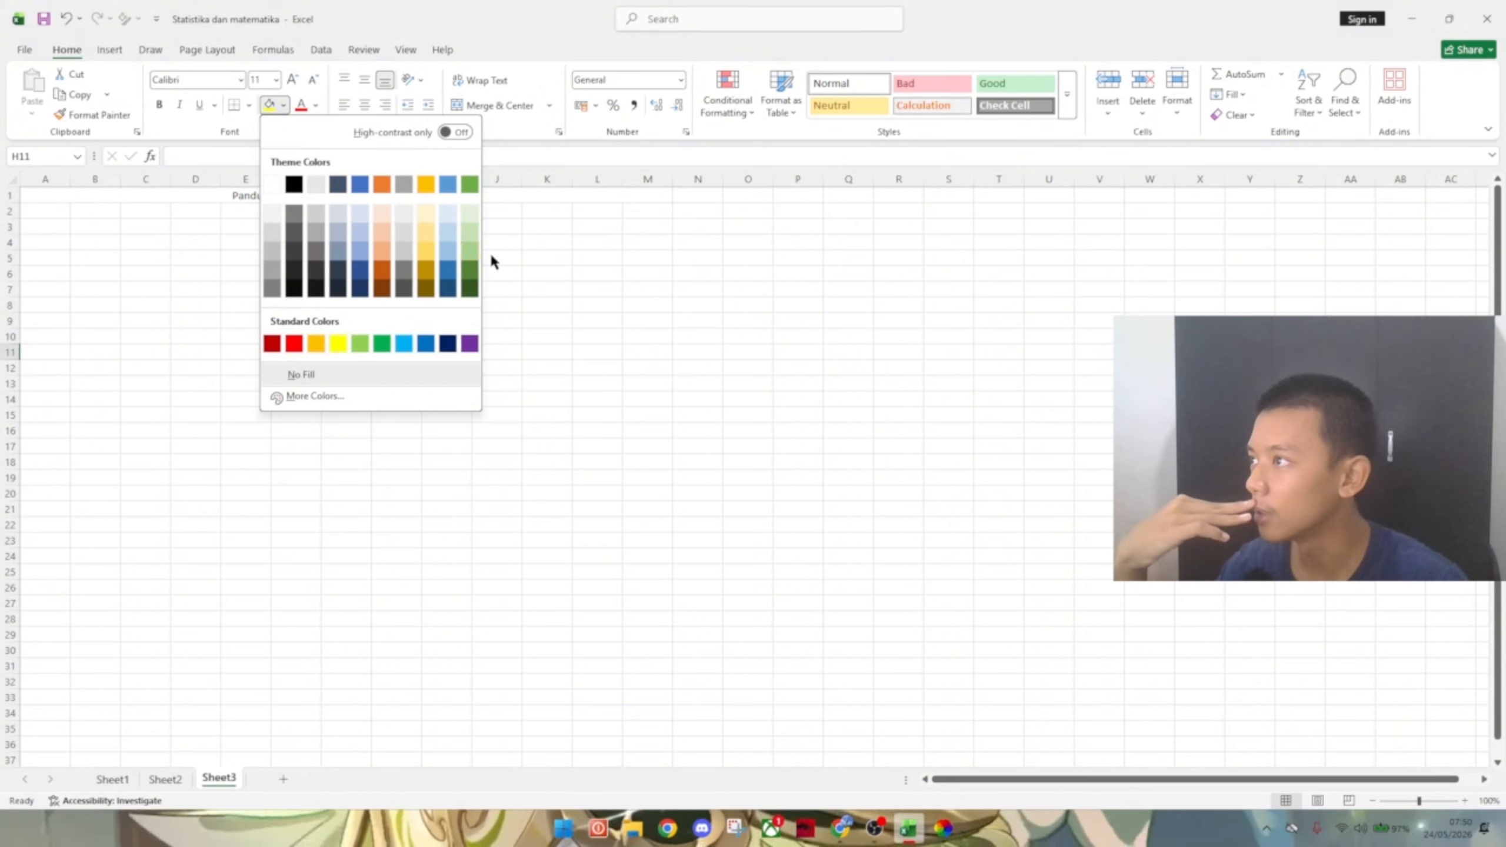
click(515, 240)
click(533, 191)
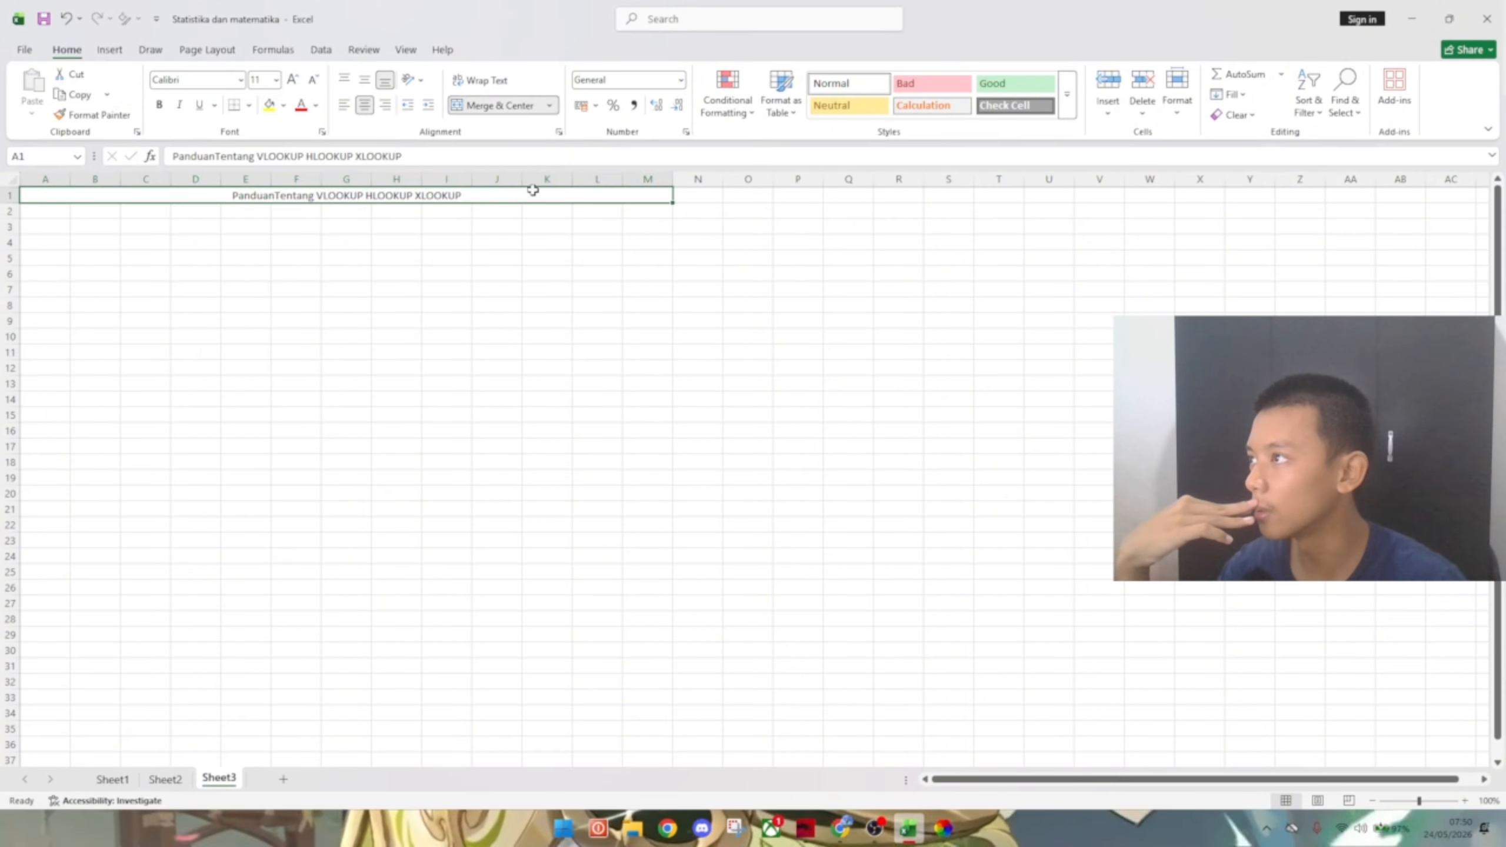
click(284, 105)
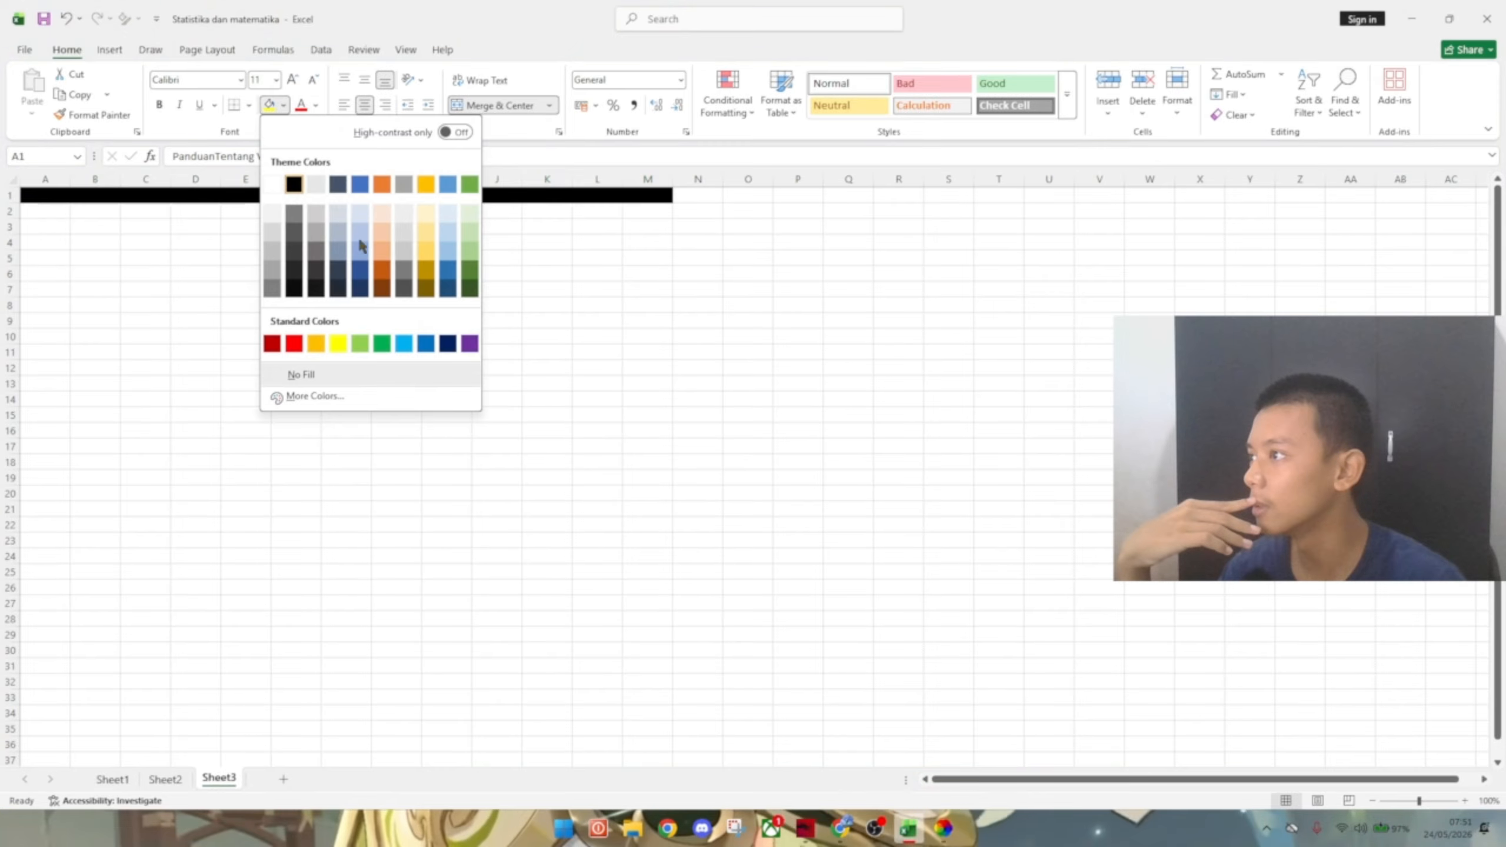
click(470, 270)
click(396, 556)
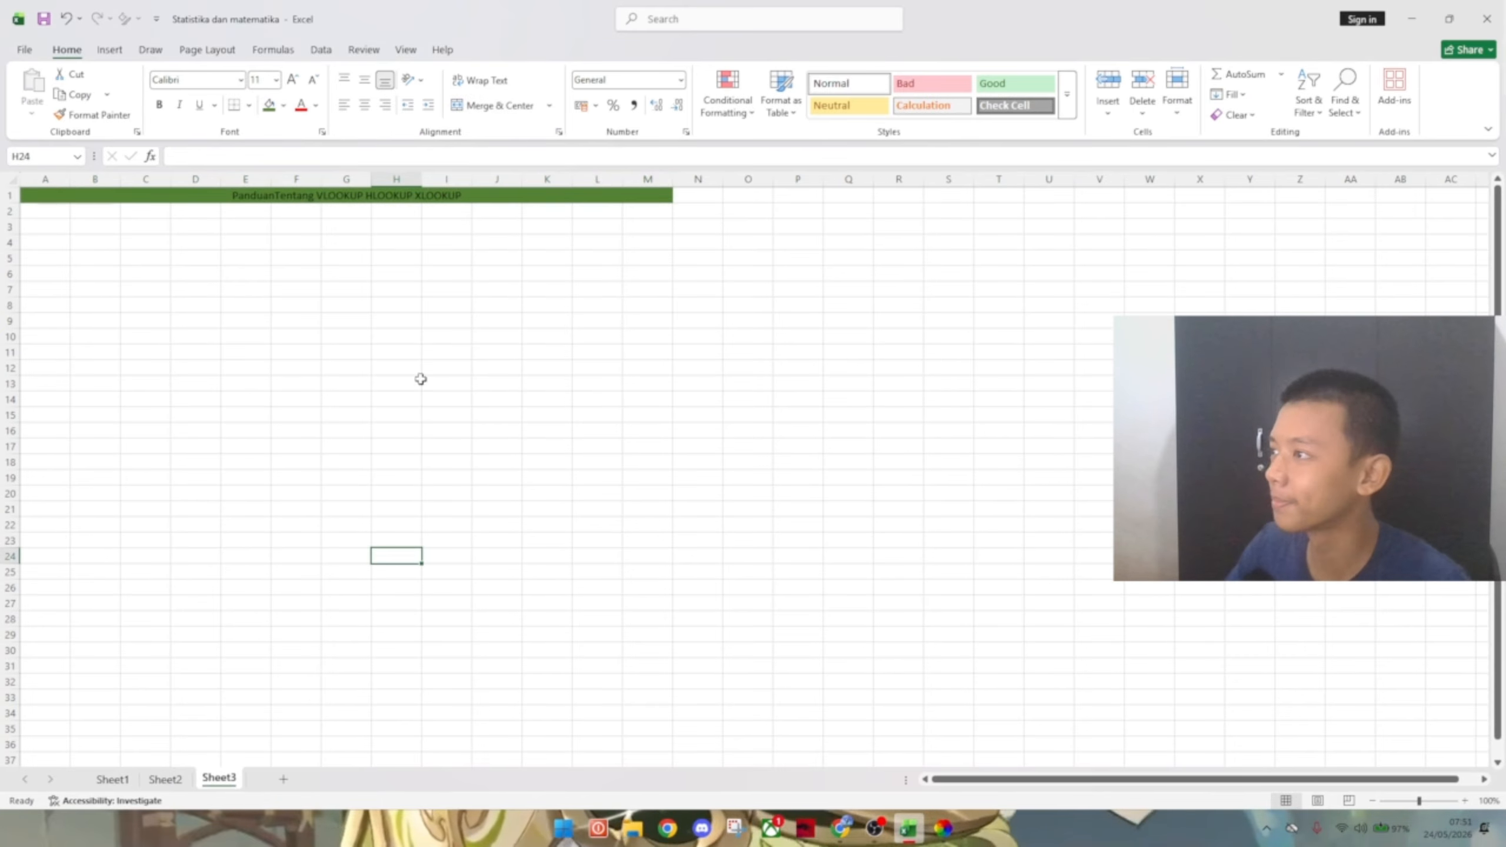
drag(245, 337, 245, 432)
drag(153, 167, 276, 232)
click(297, 262)
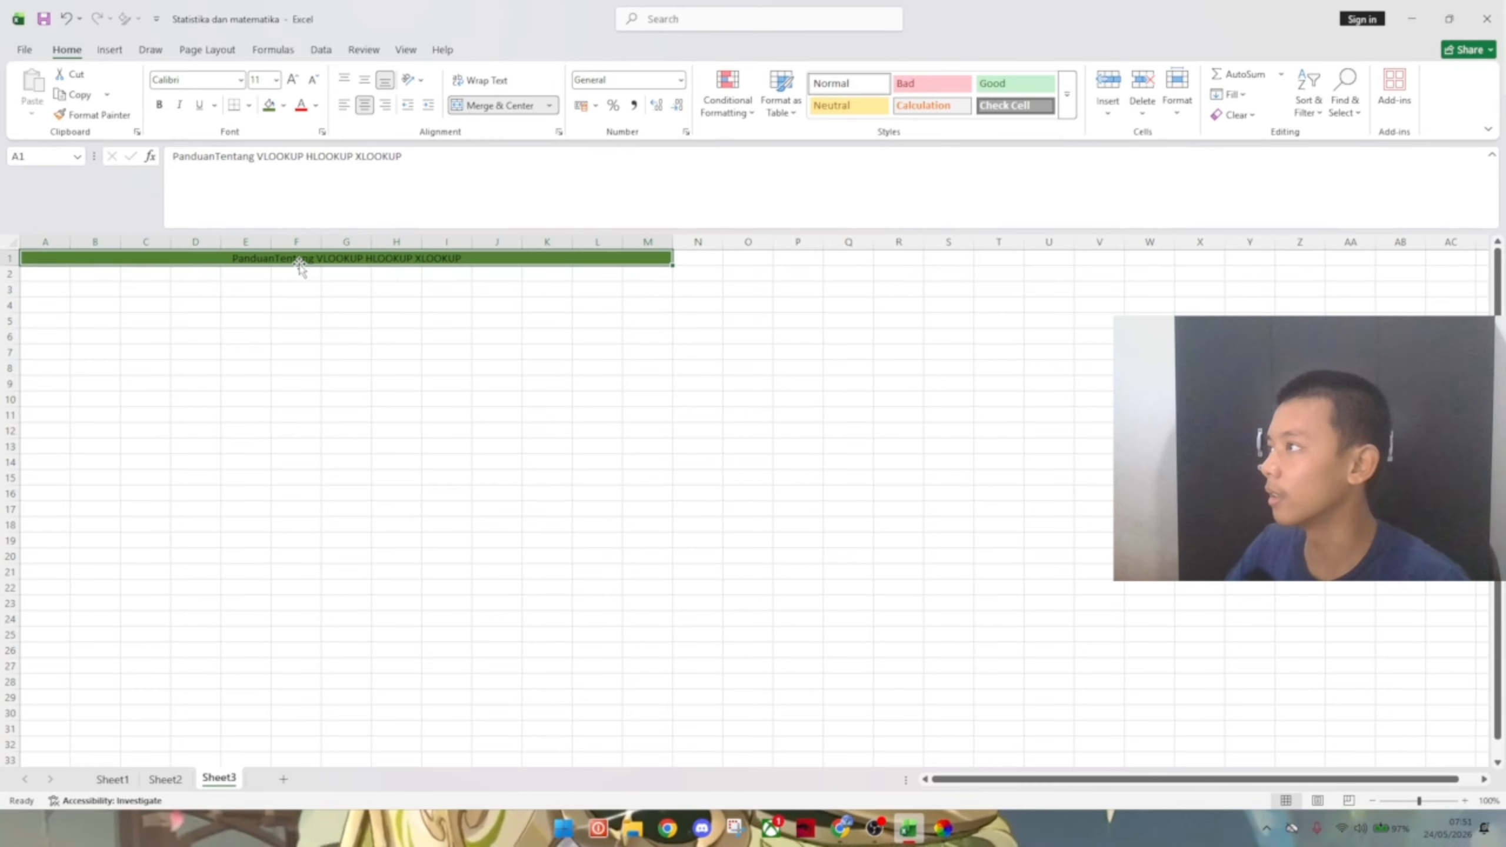
key(ctrl+z)
key(ctrl+z)
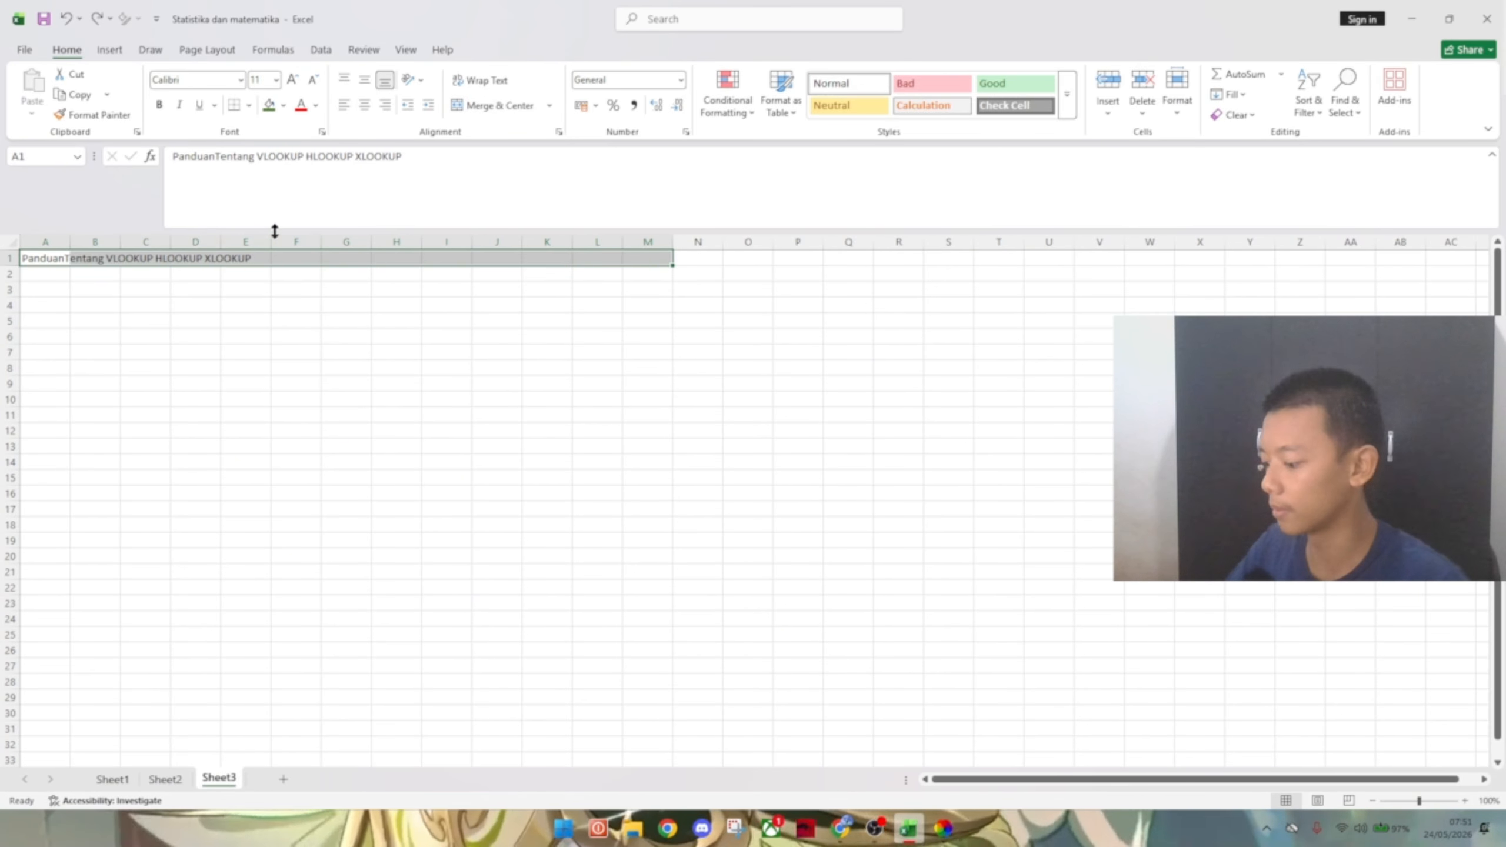
key(ctrl+y)
key(ctrl+y)
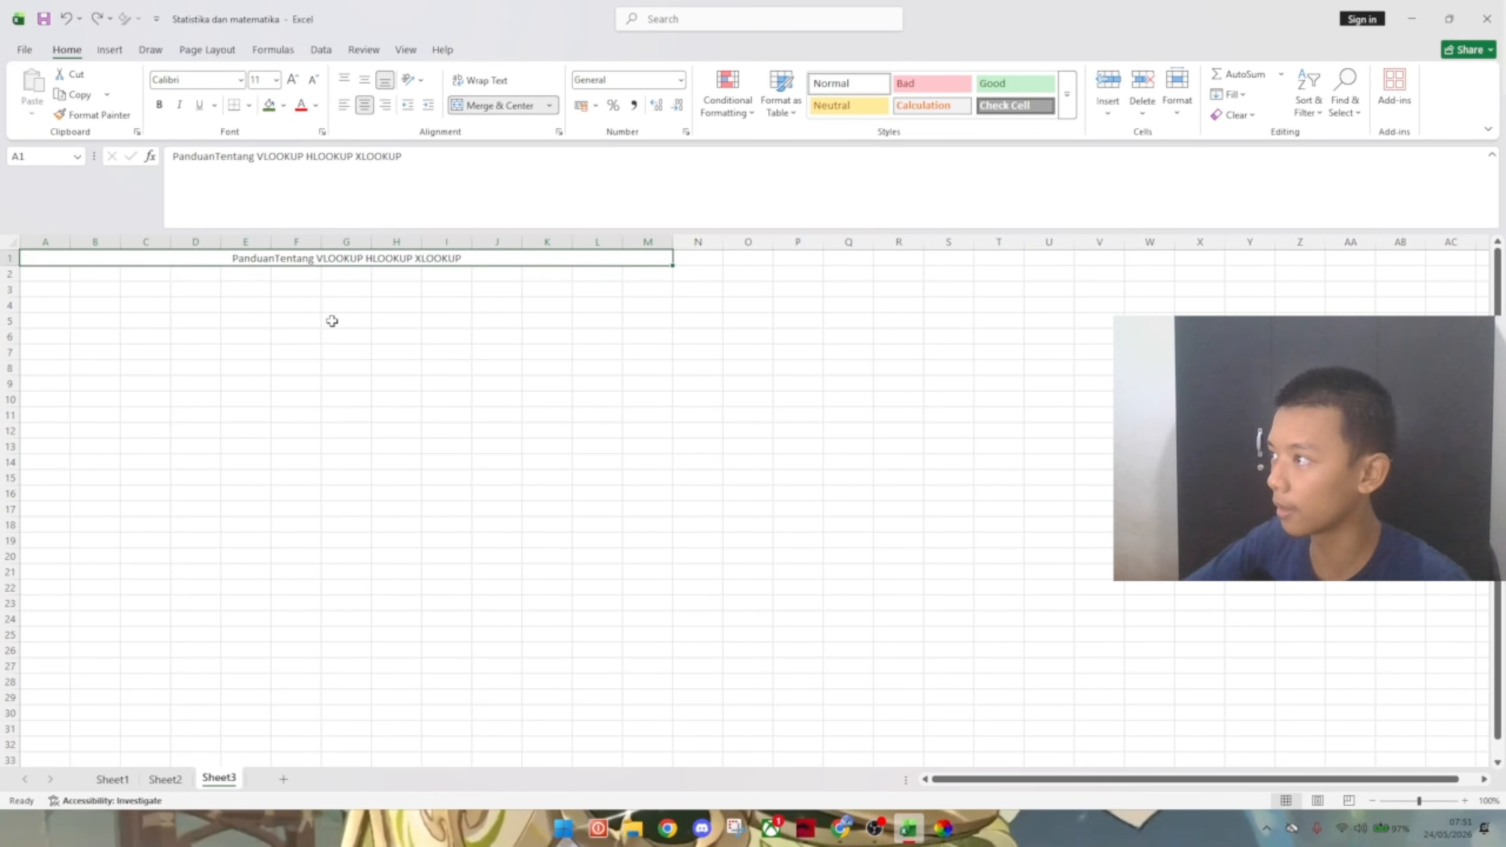
click(388, 237)
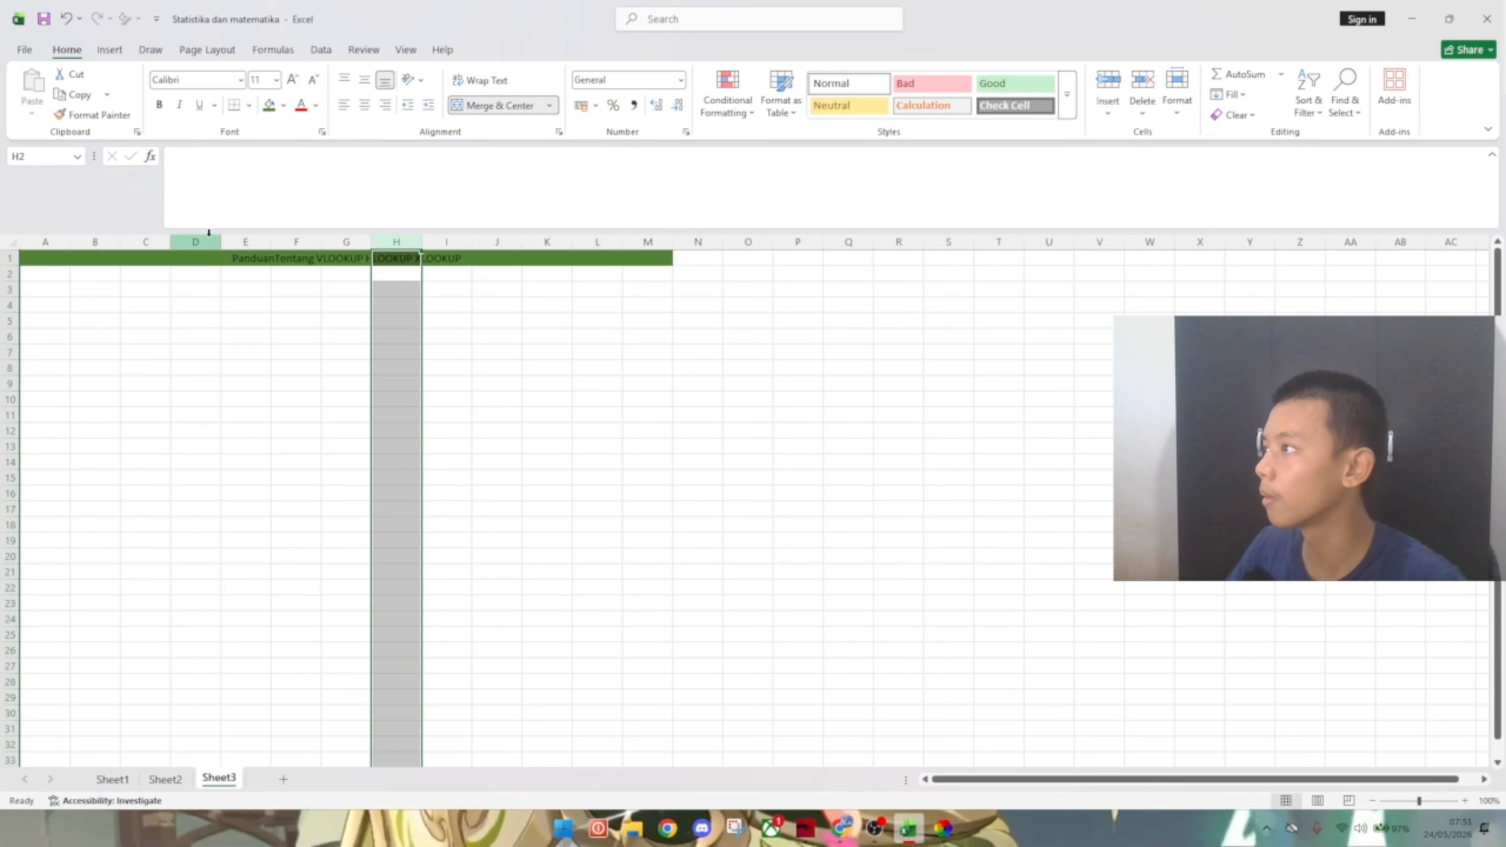
drag(211, 234, 221, 169)
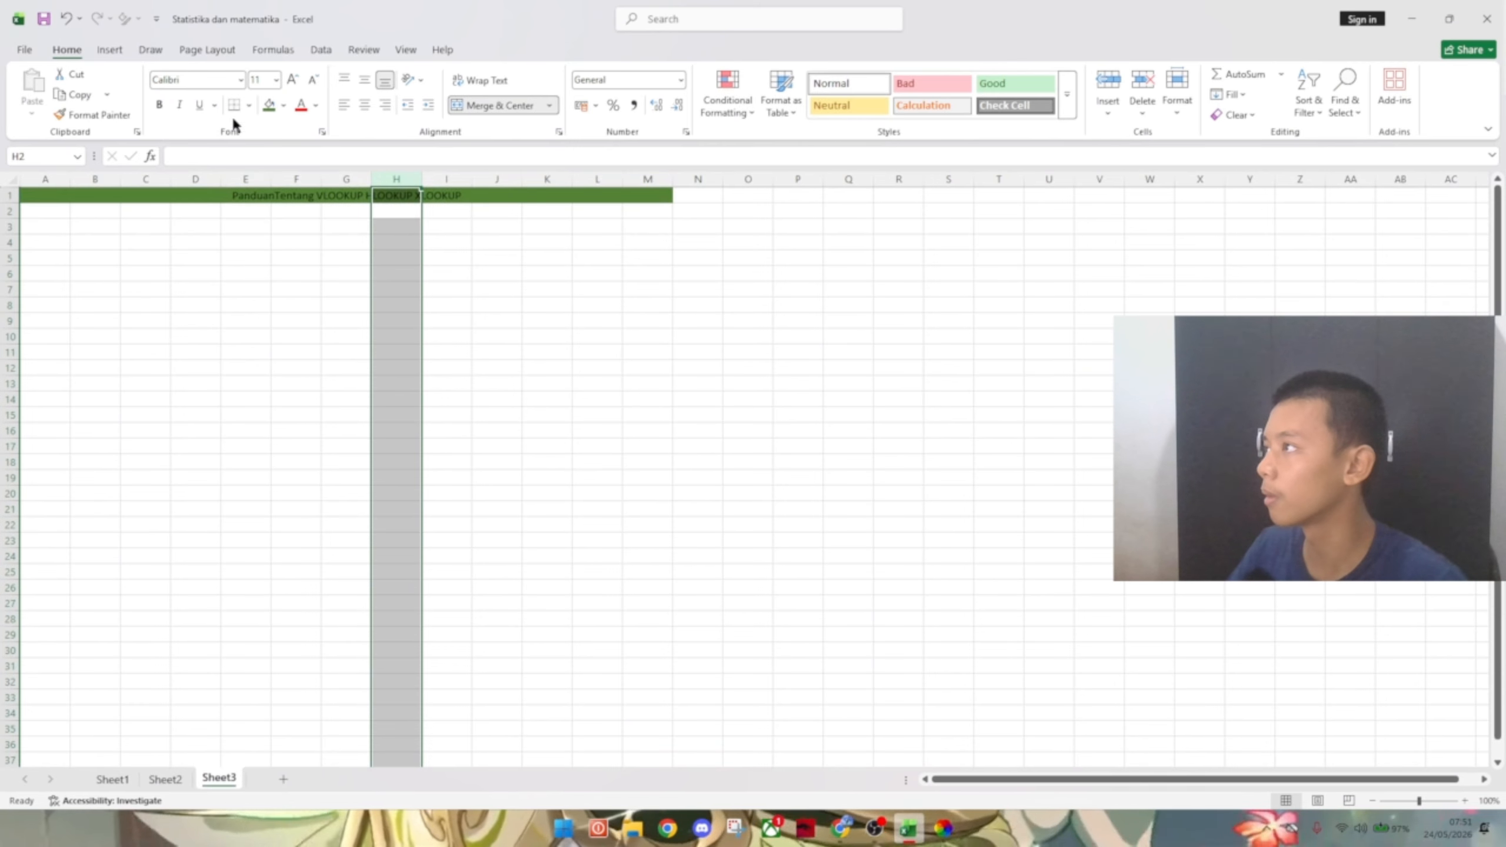
- Make the title text in the merged row 1 cell bold
click(301, 195)
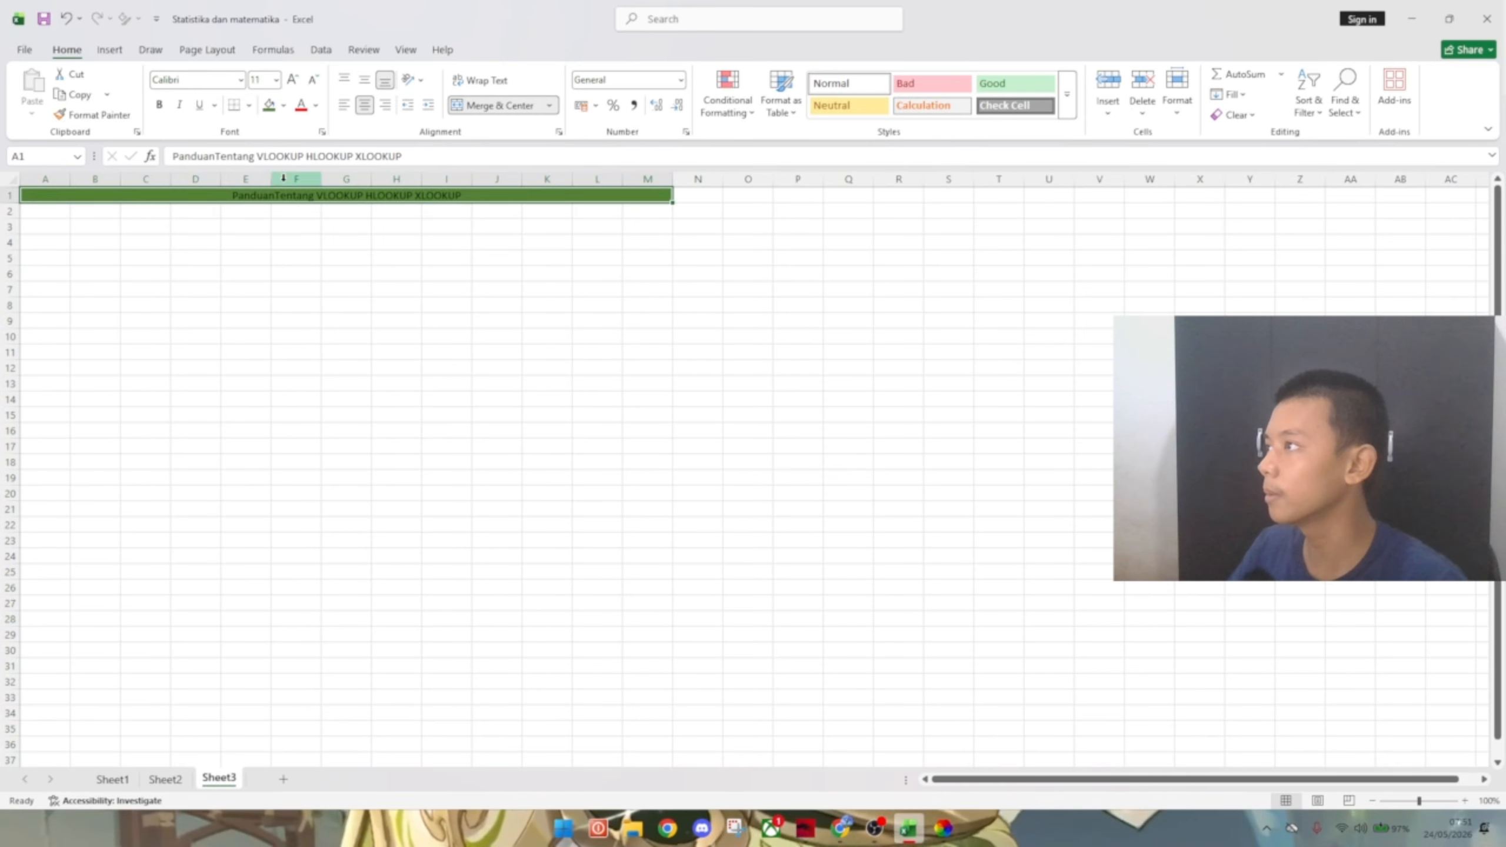
click(159, 104)
click(245, 304)
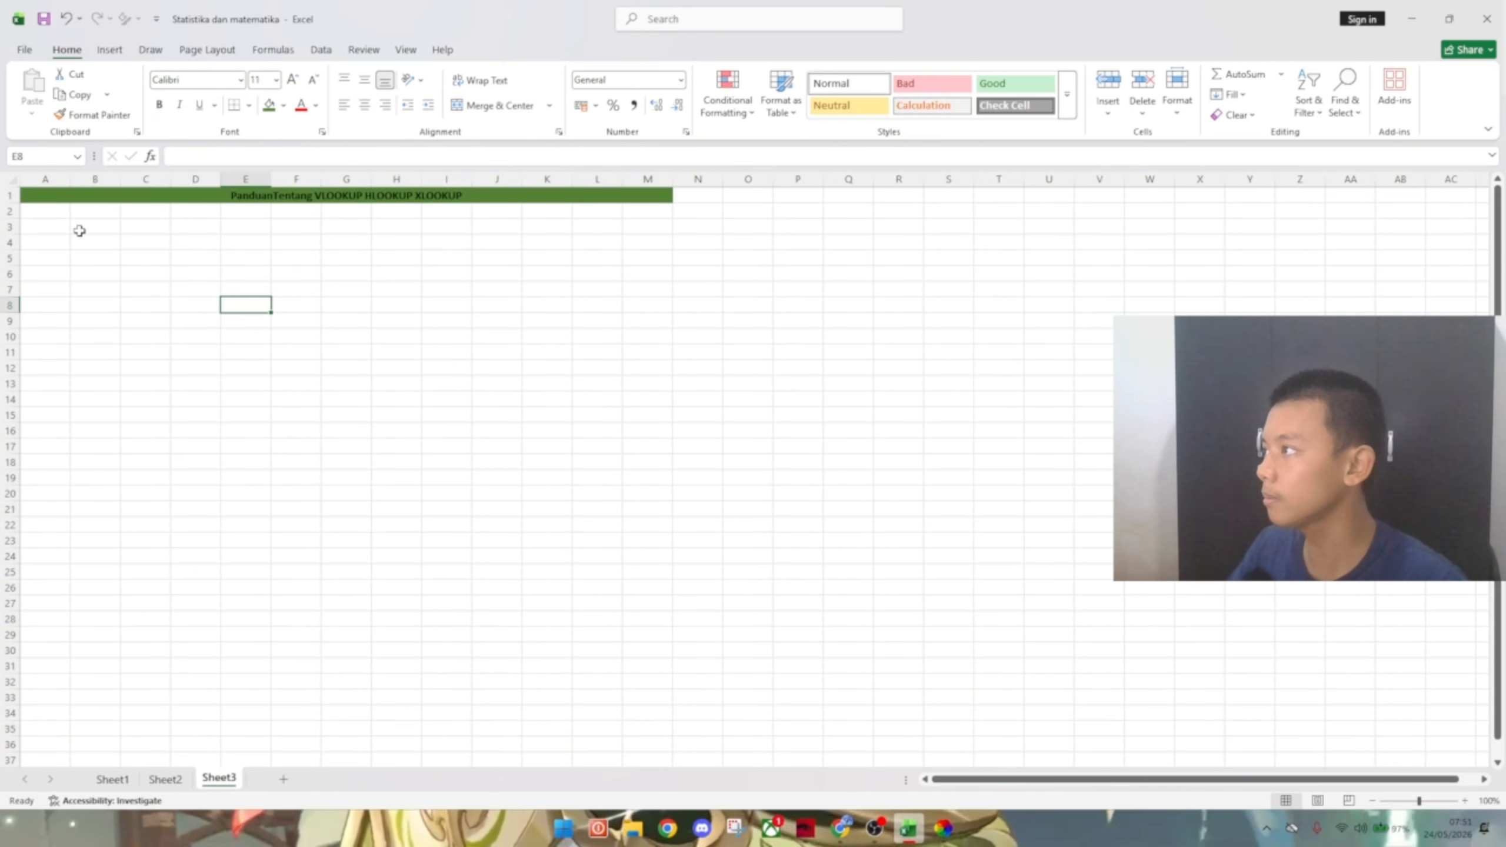
- Copy the student score table A2:L8 from Sheet1 and paste it into Sheet3 starting at cell C5
click(114, 779)
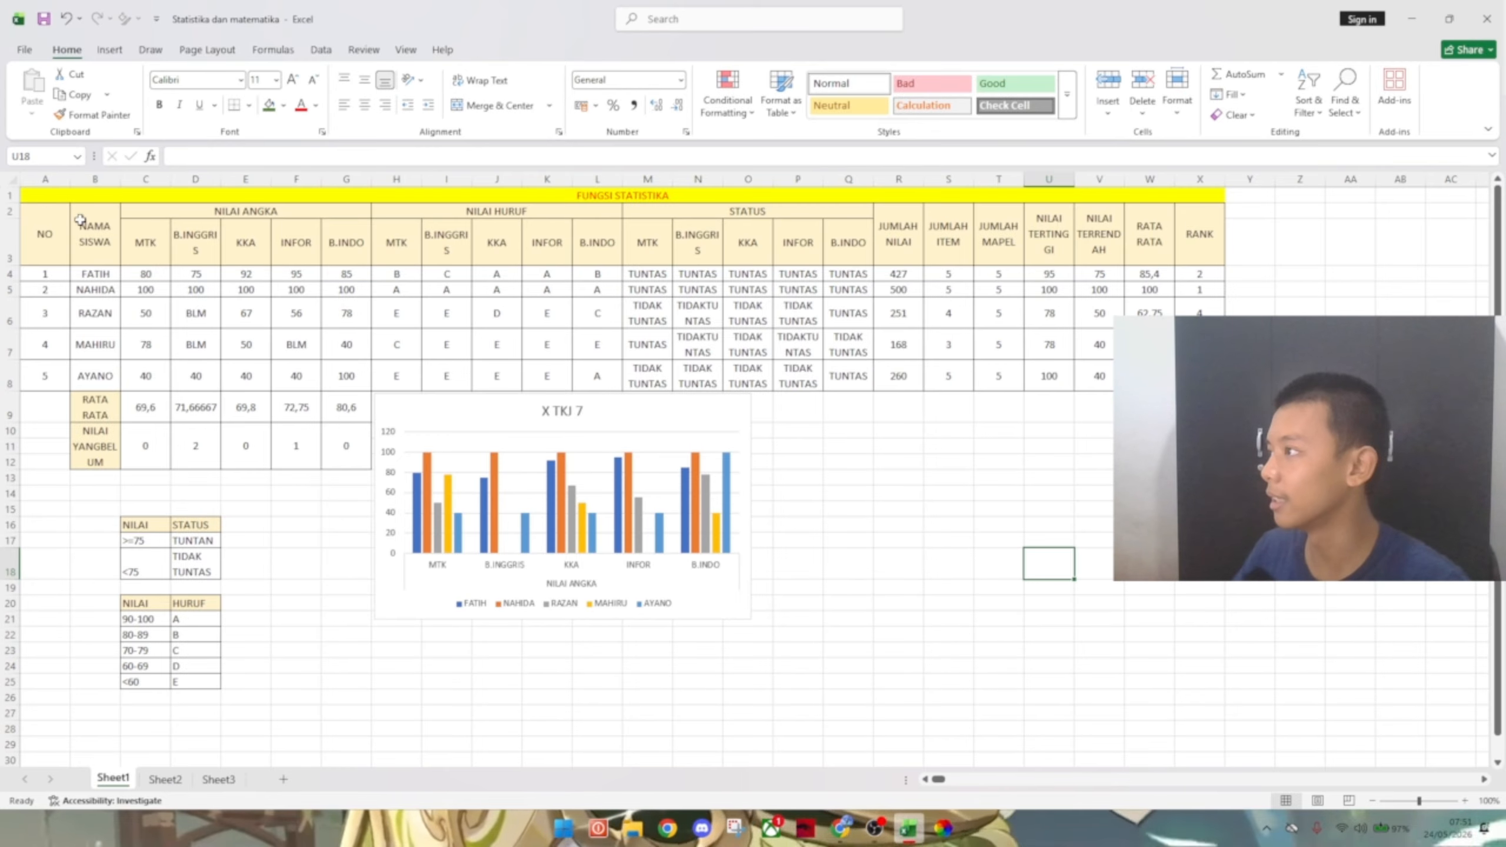
mouse_move(44, 225)
mouse_down()
mouse_move(386, 336)
mouse_move(532, 351)
mouse_move(572, 371)
mouse_up()
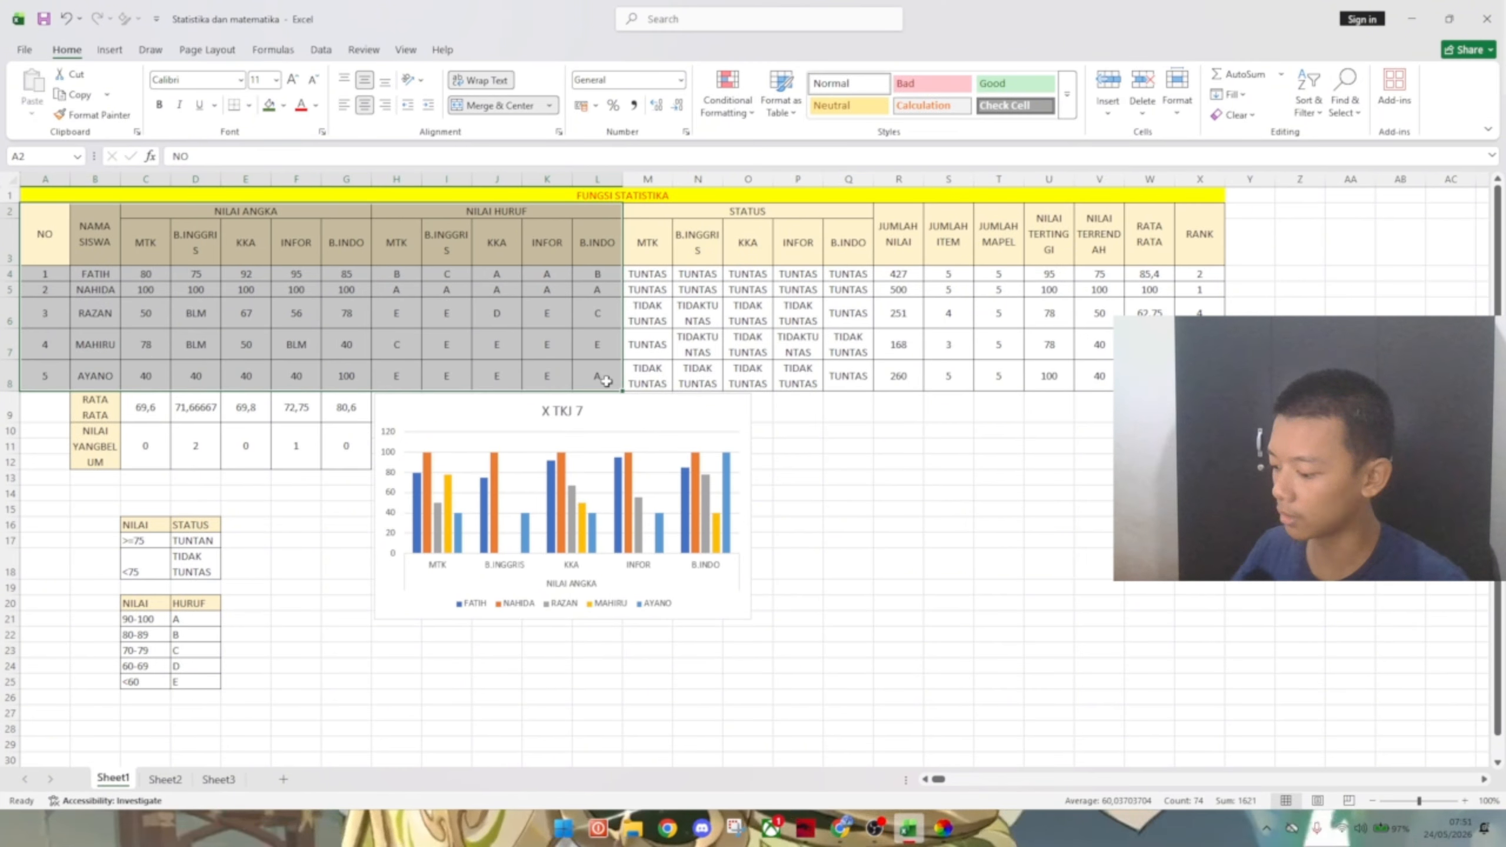
key(ctrl+c)
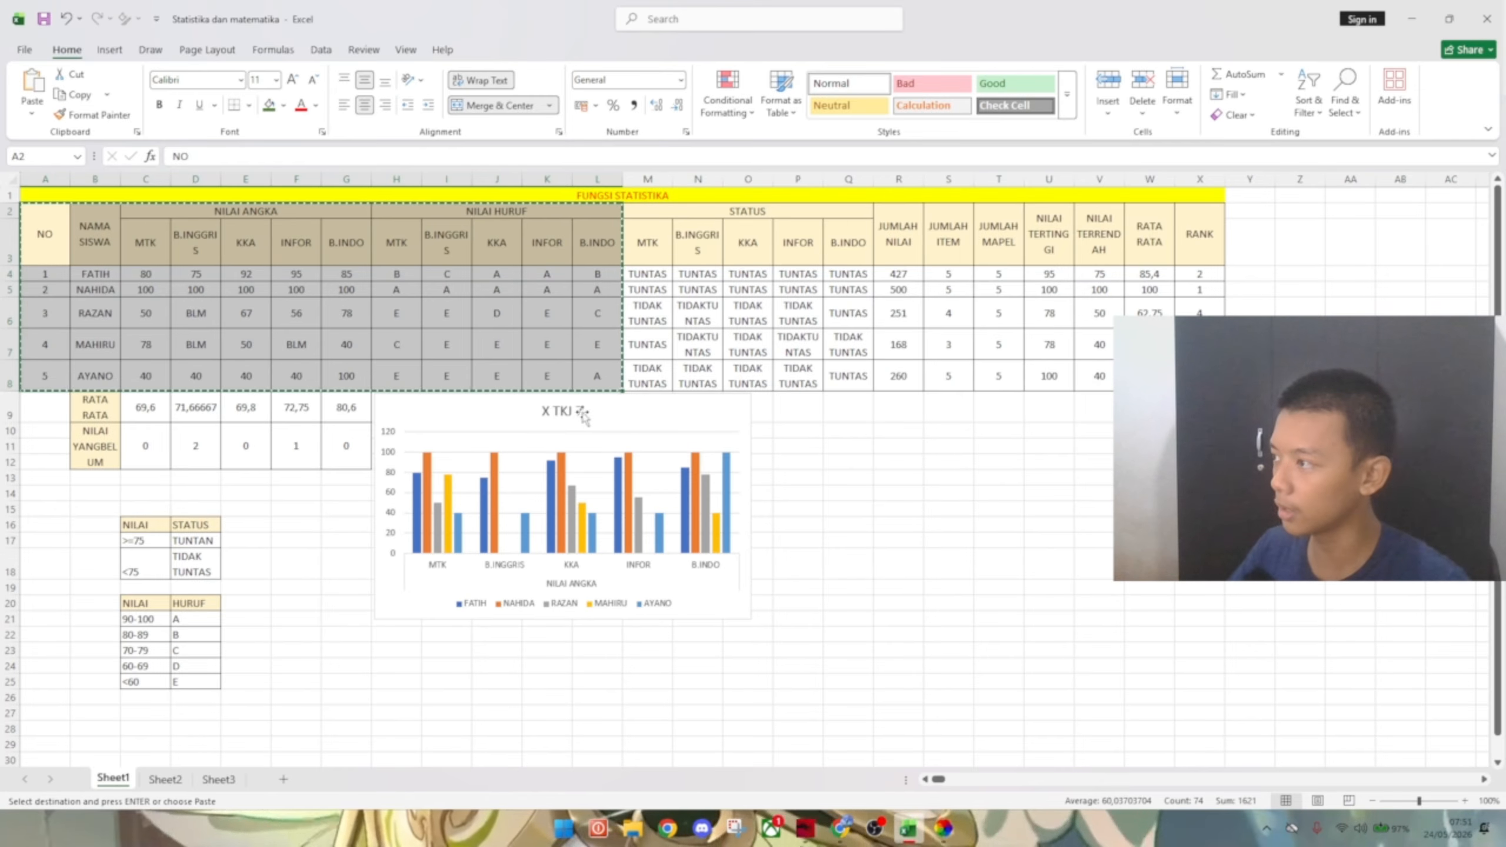
click(217, 778)
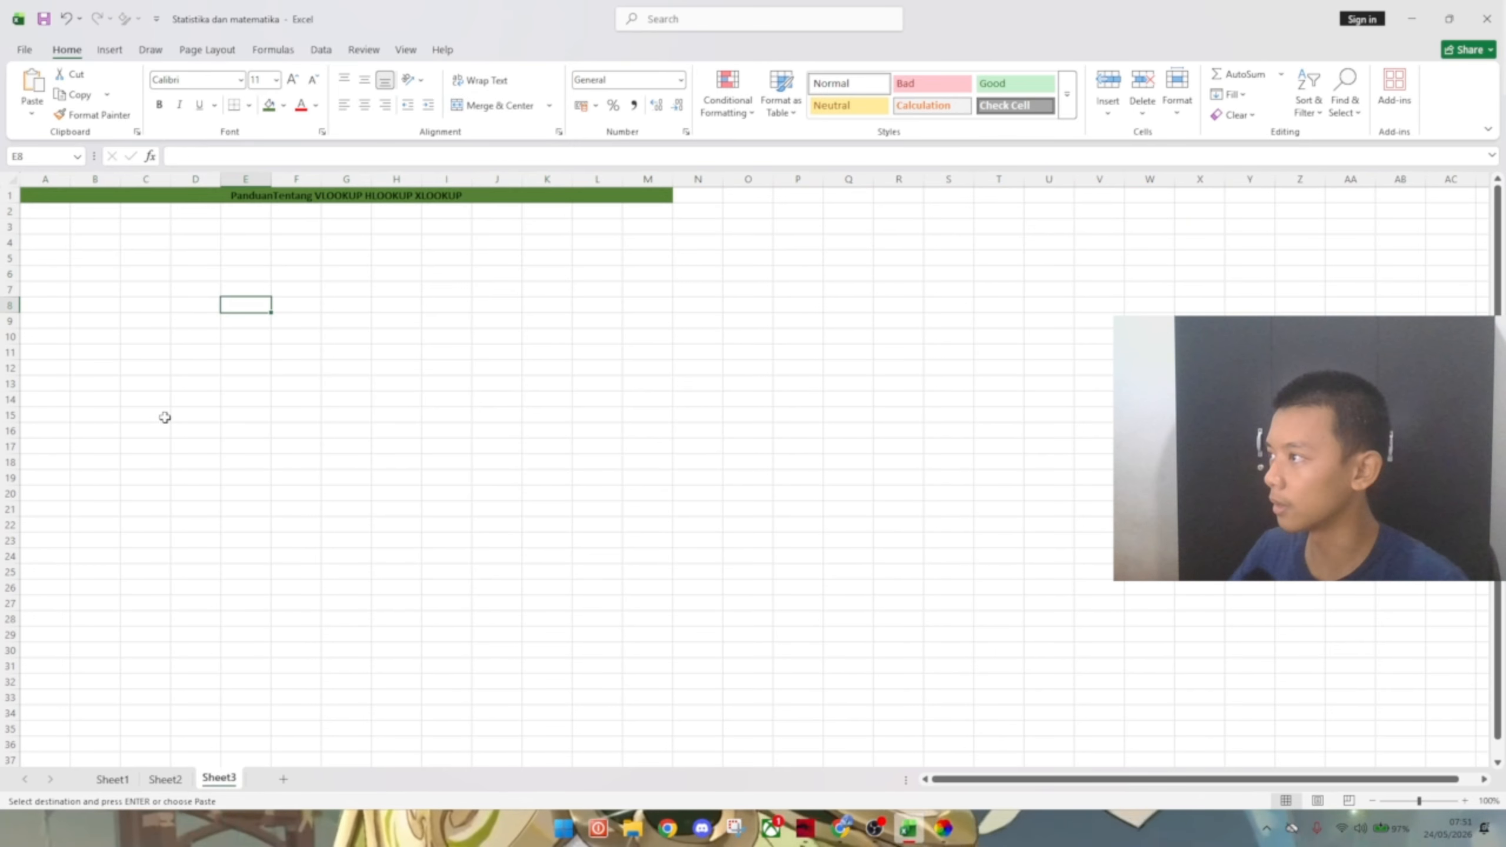
click(151, 257)
key(ctrl+v)
click(519, 457)
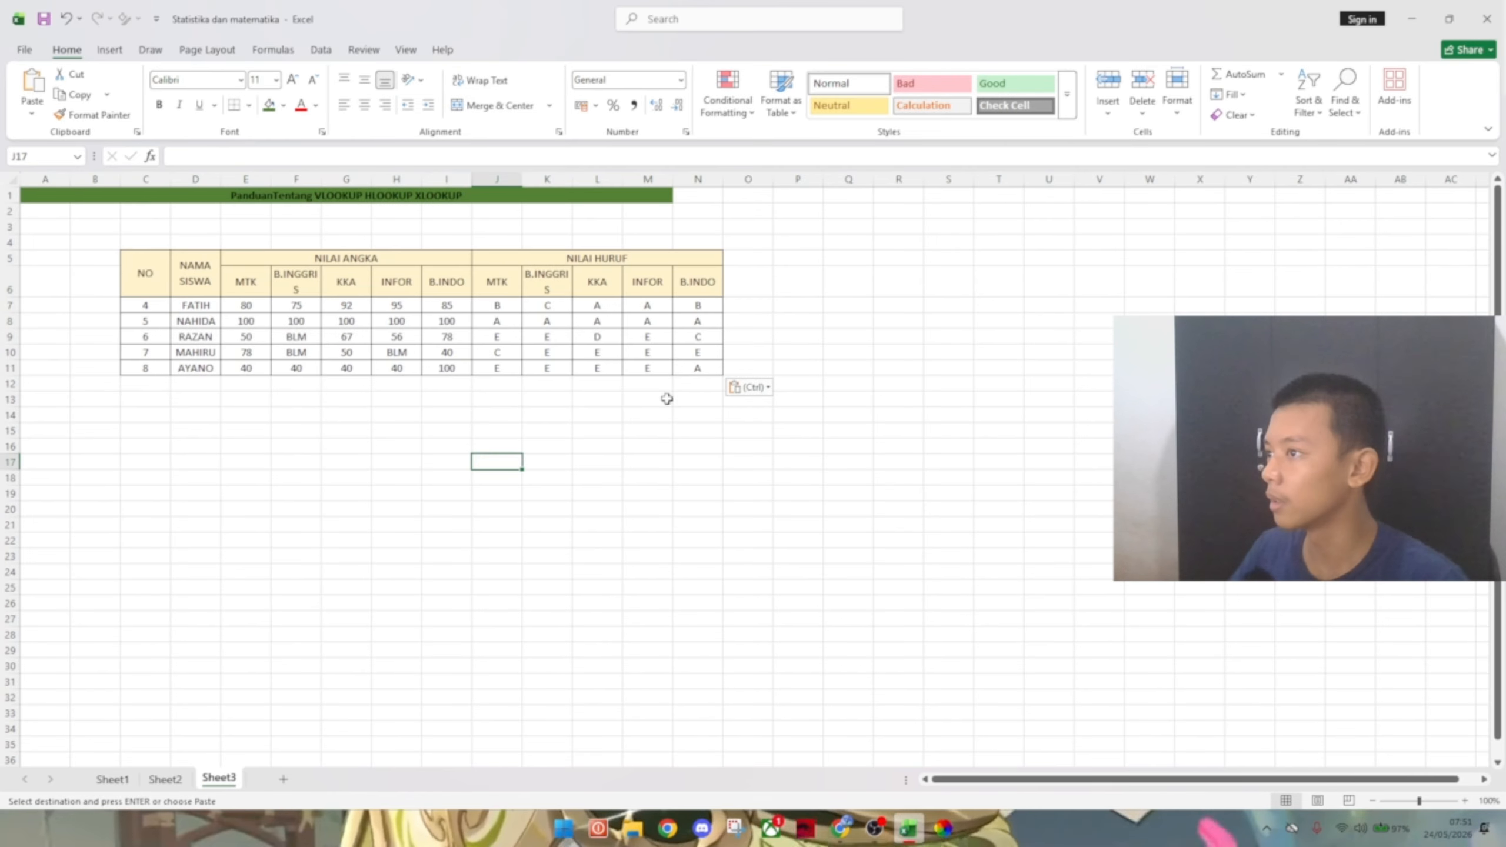
- Clear the contents of the NILAI HURUF section, J5:N11, in the pasted table while keeping its formatting
drag(697, 368, 516, 264)
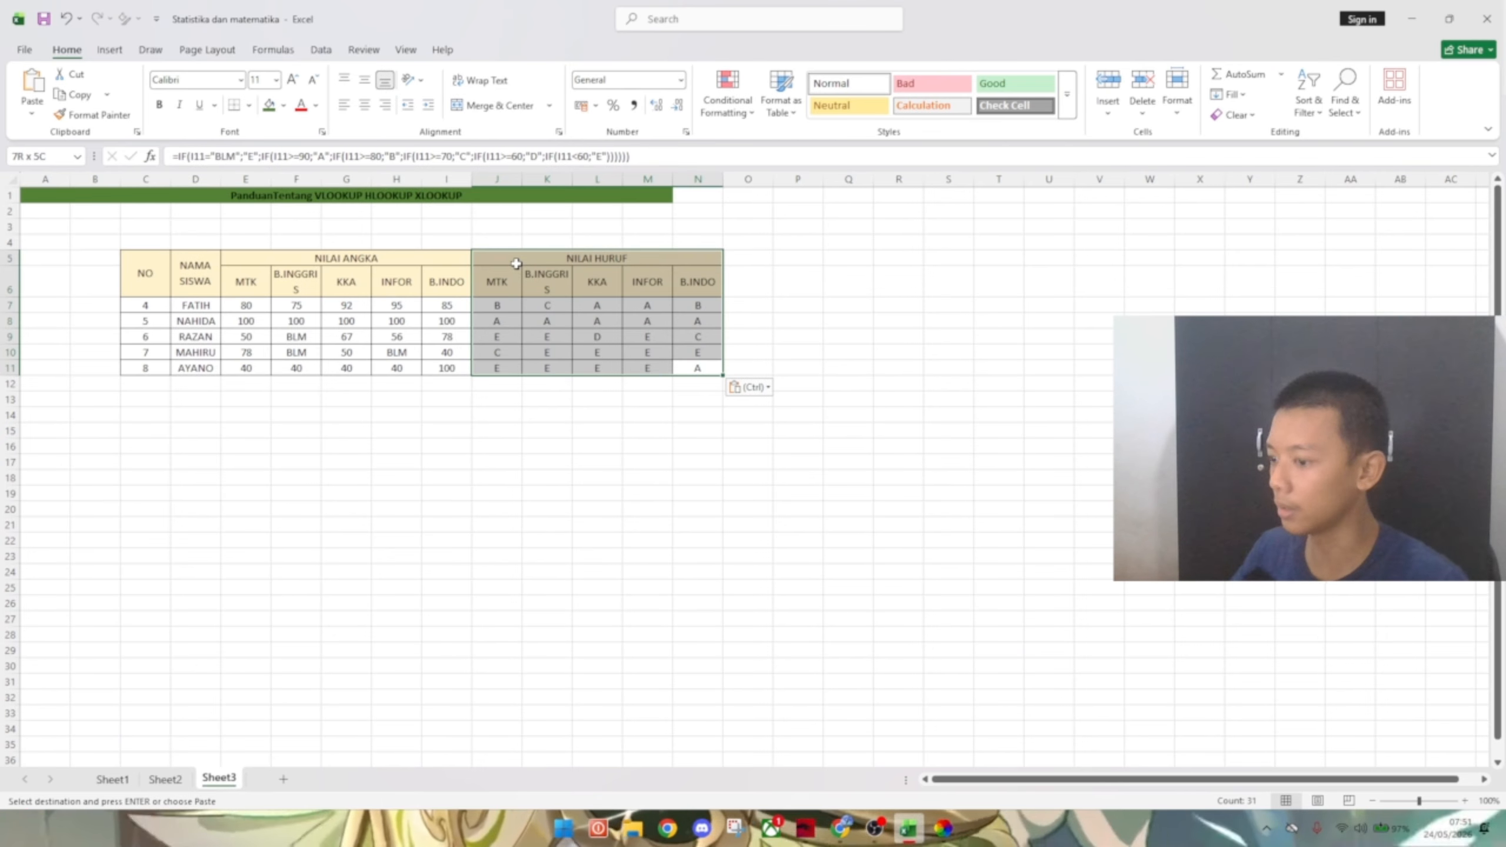
key(BackSpace)
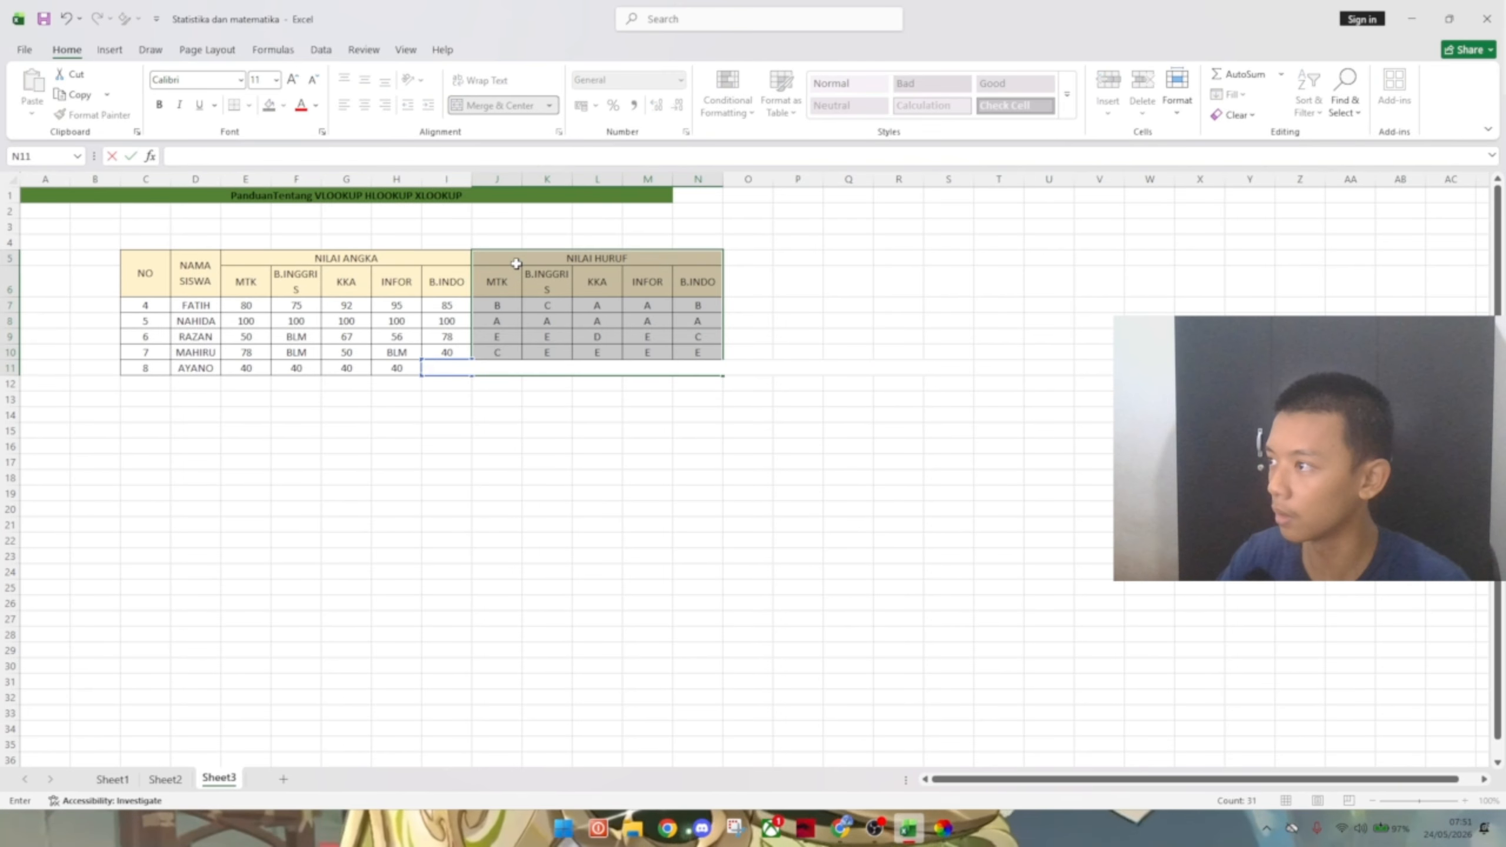
key(ctrl+z)
click(666, 460)
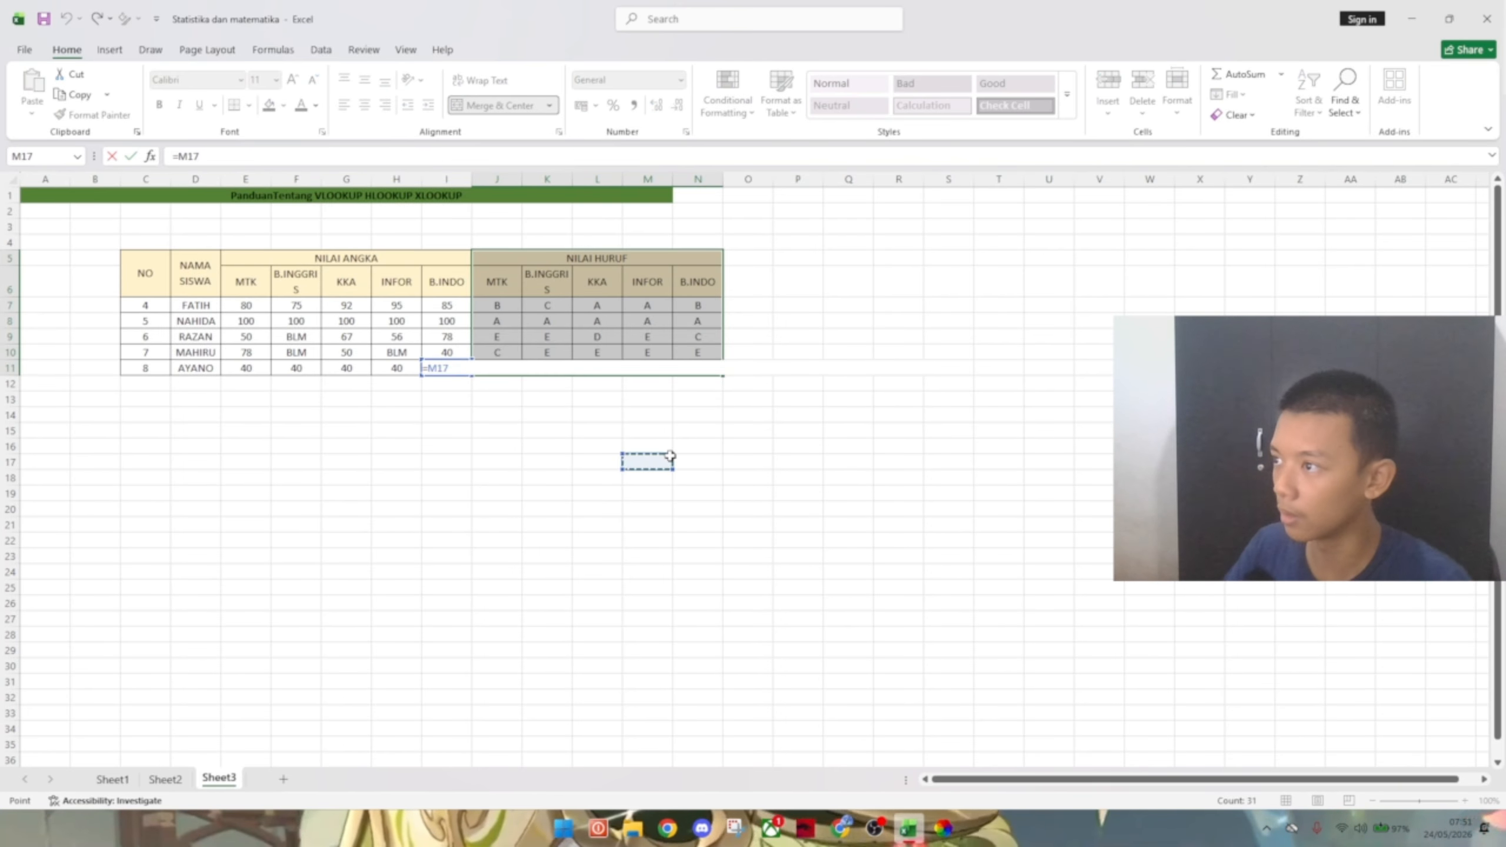
key(Escape)
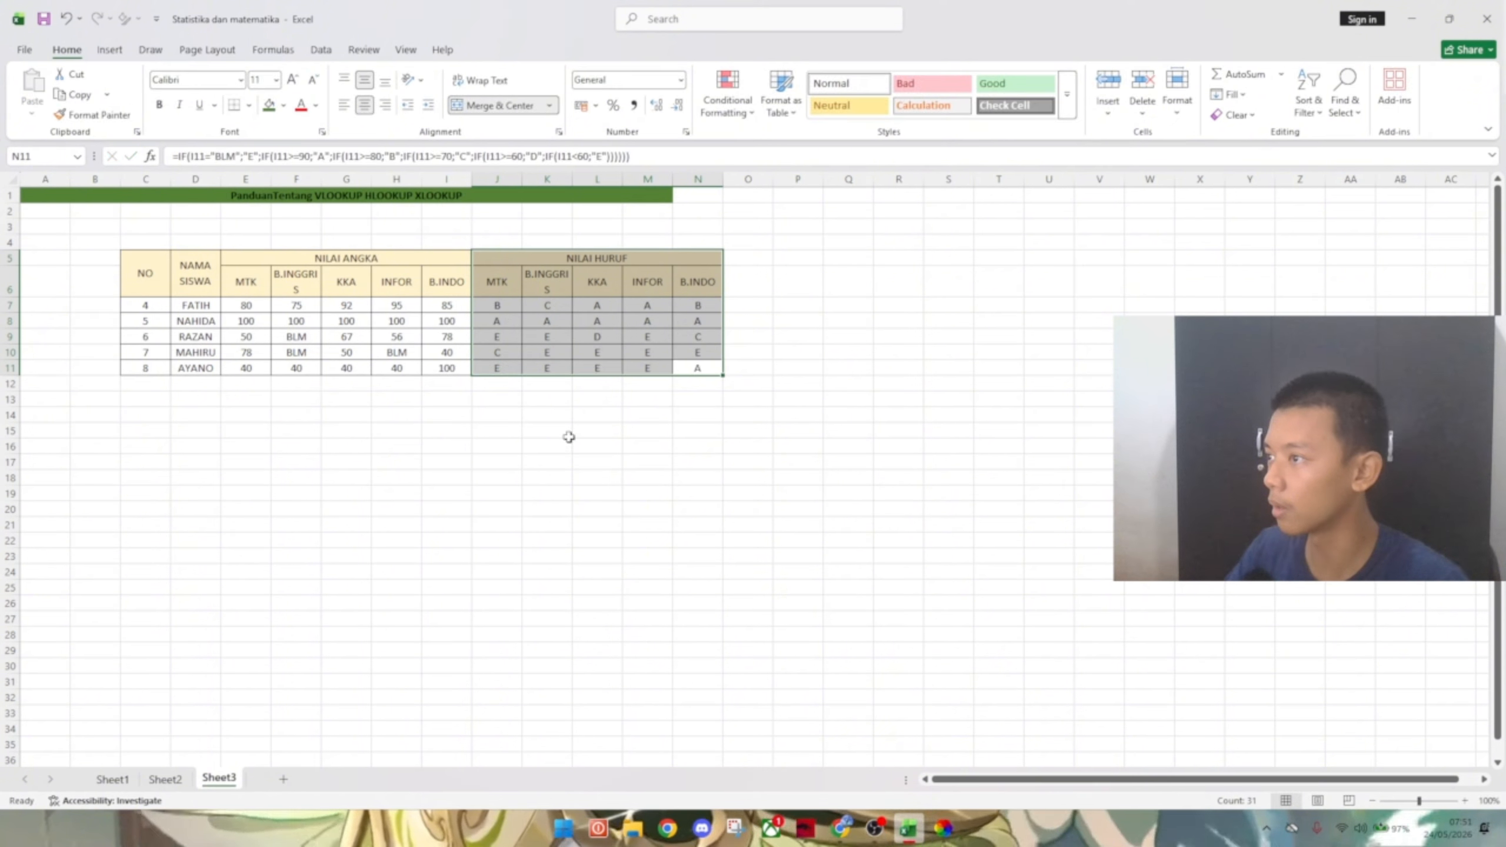
key(Delete)
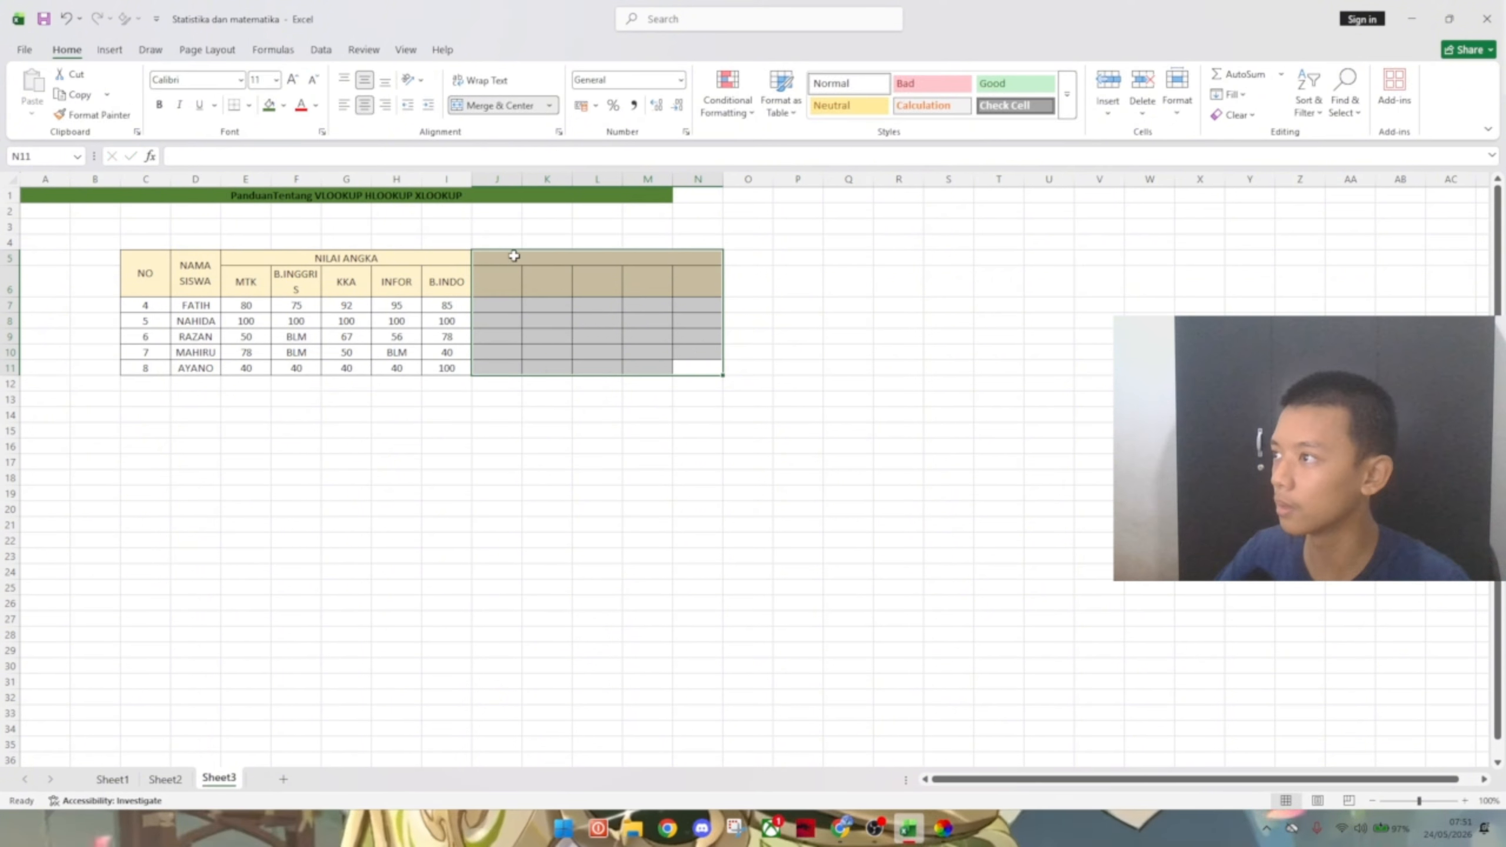
click(611, 553)
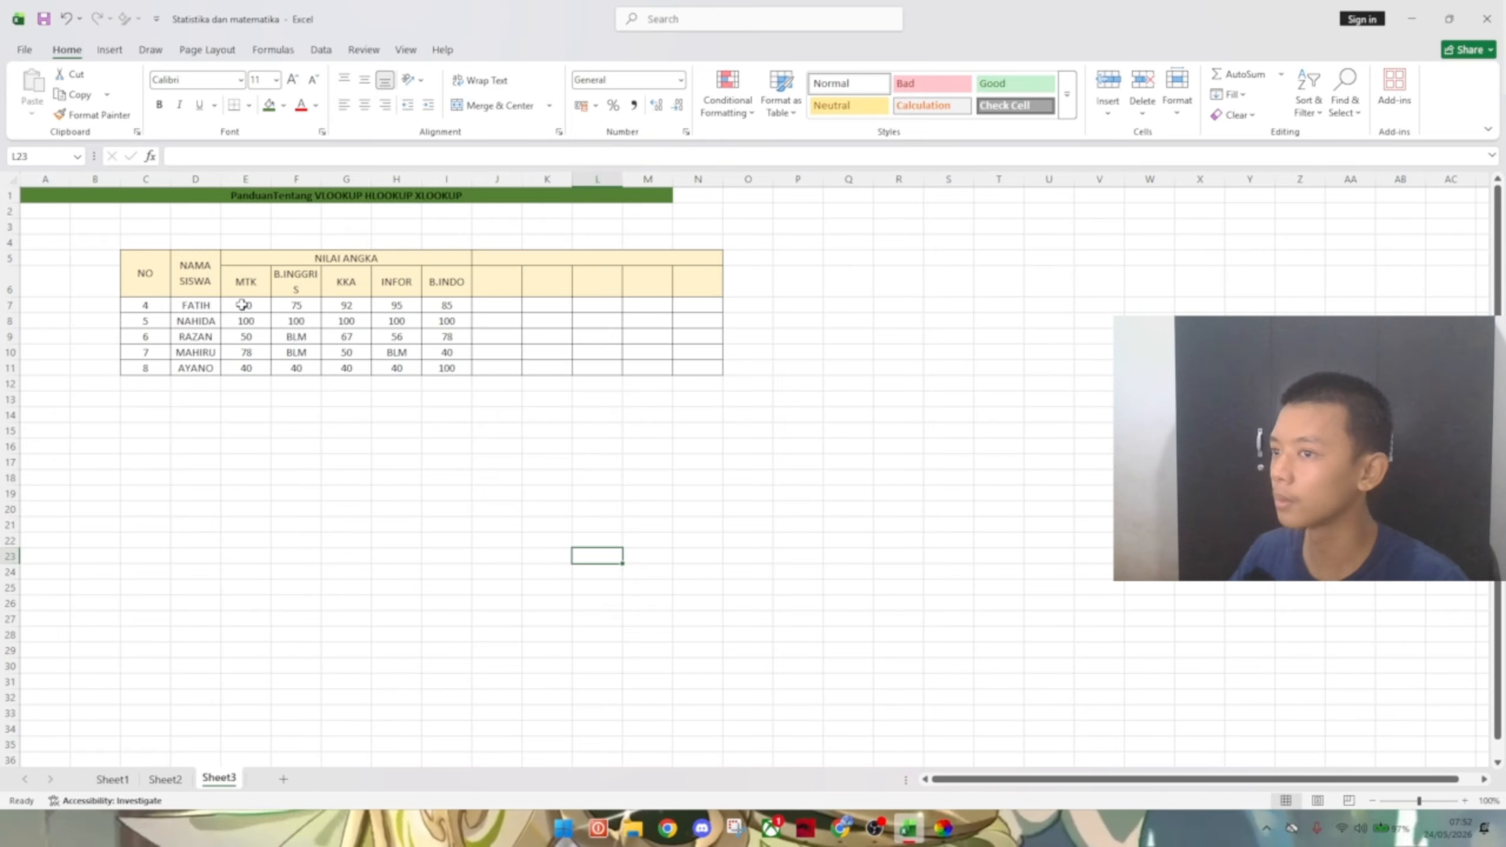
- Clear the numbers, student names and scores in C7:I11 of the Sheet3 table, keeping the headers and borders
click(841, 828)
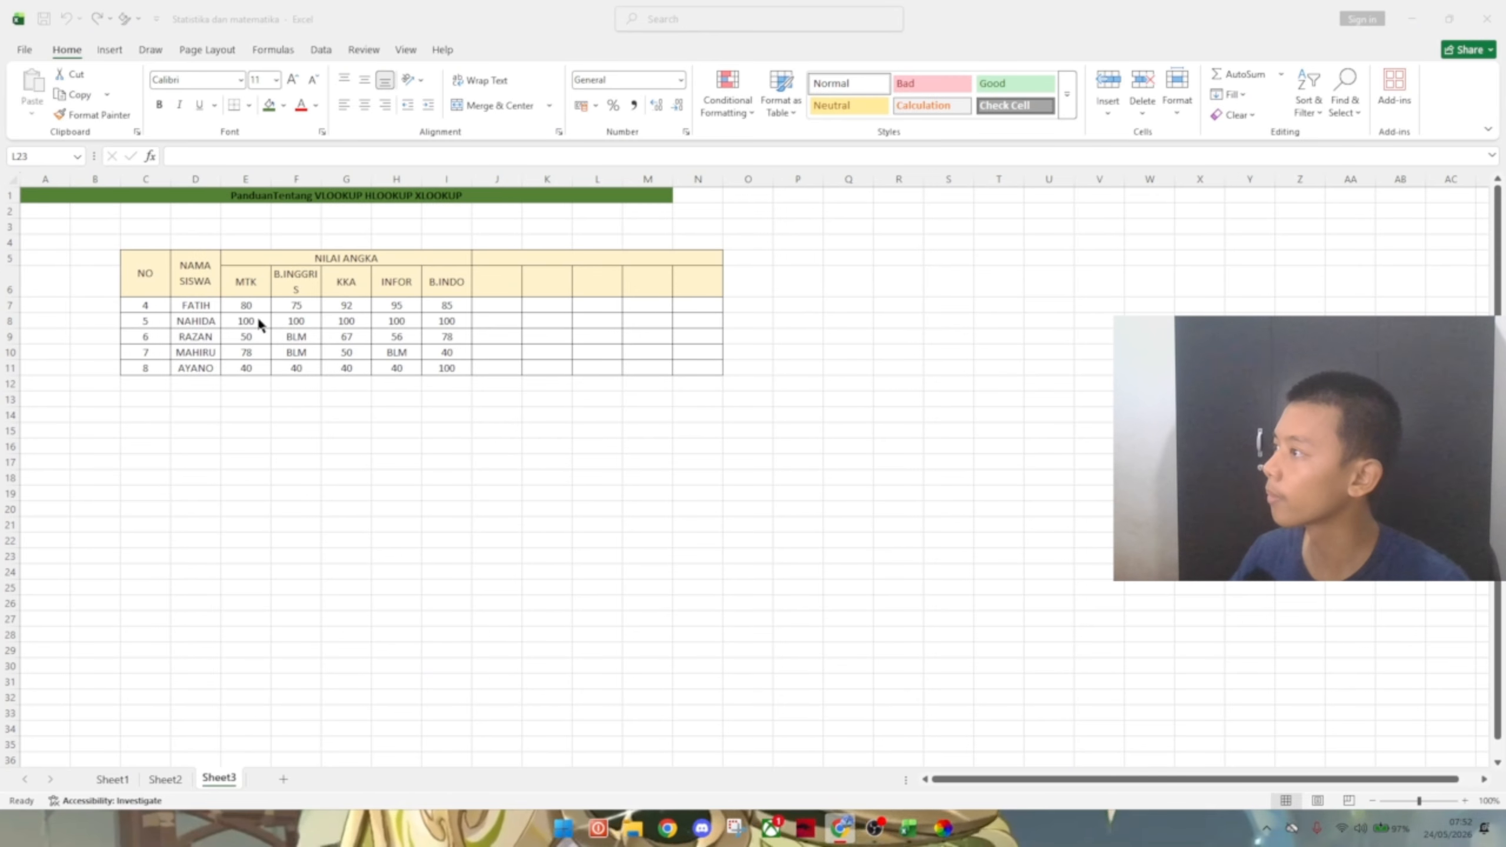
click(190, 304)
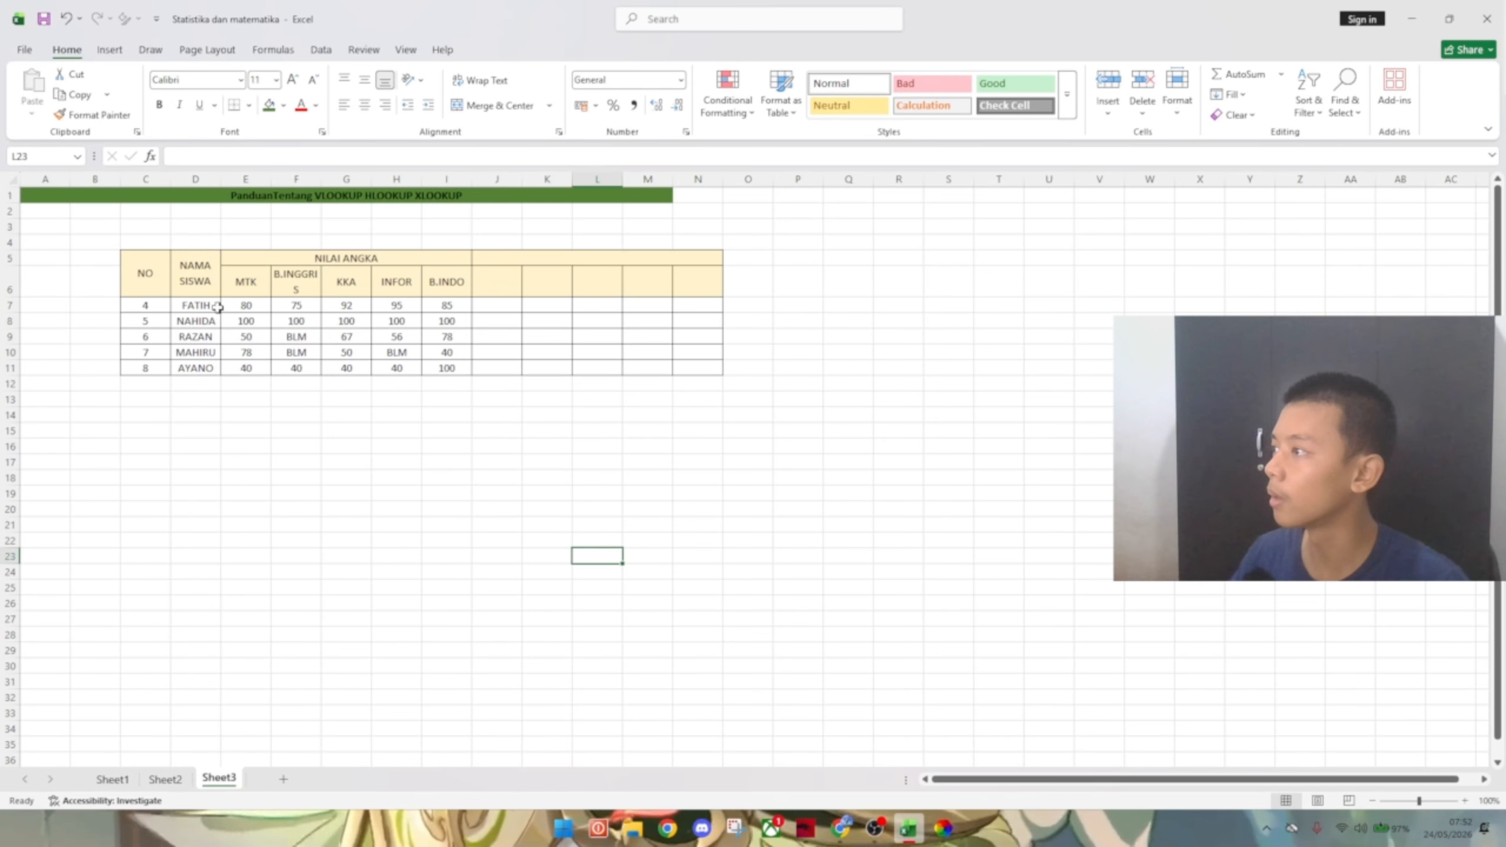
drag(143, 304, 453, 369)
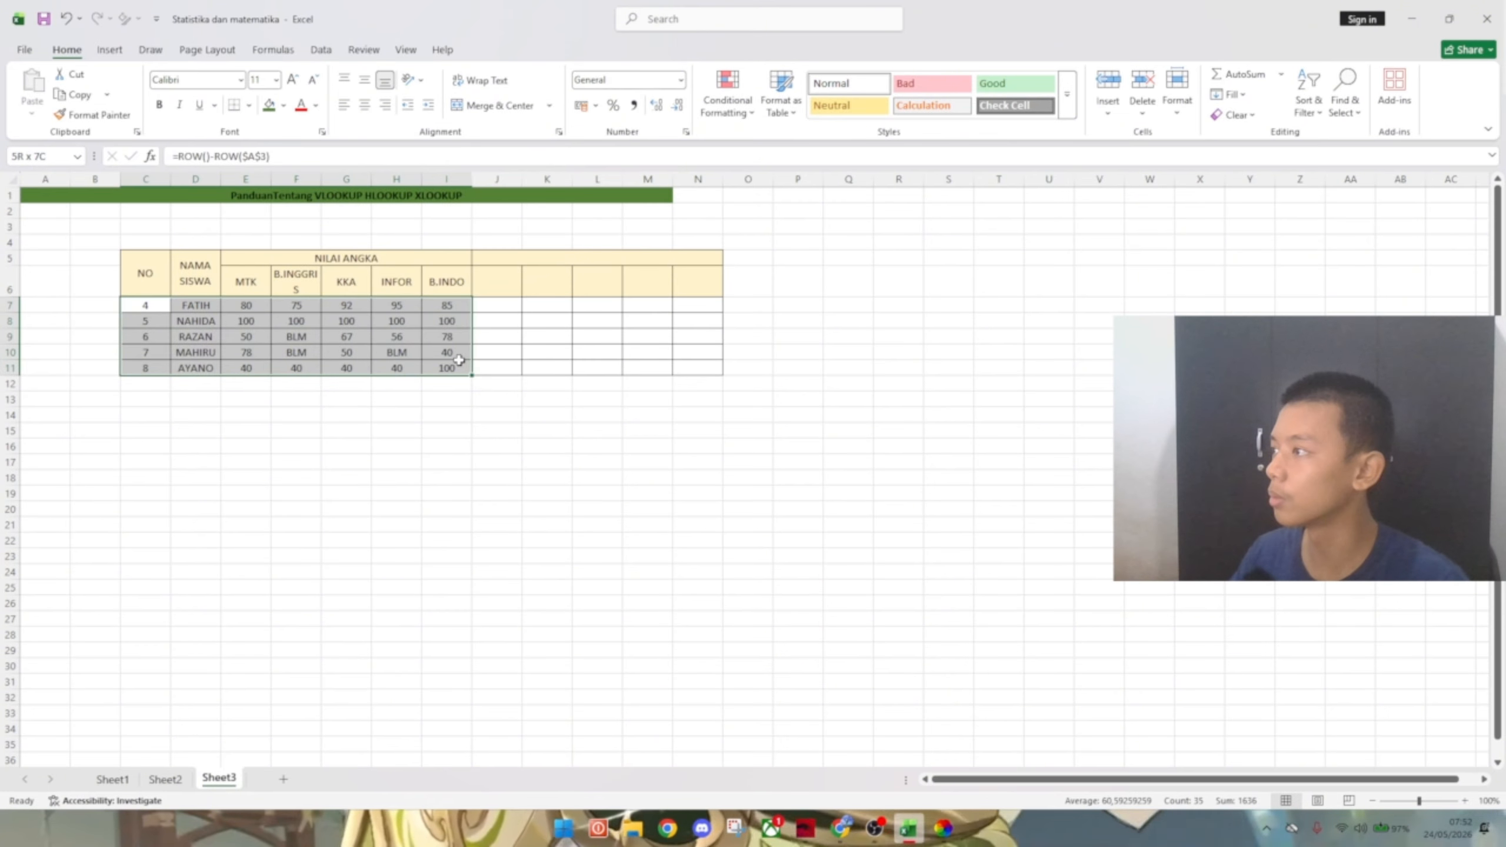
key(Delete)
click(305, 444)
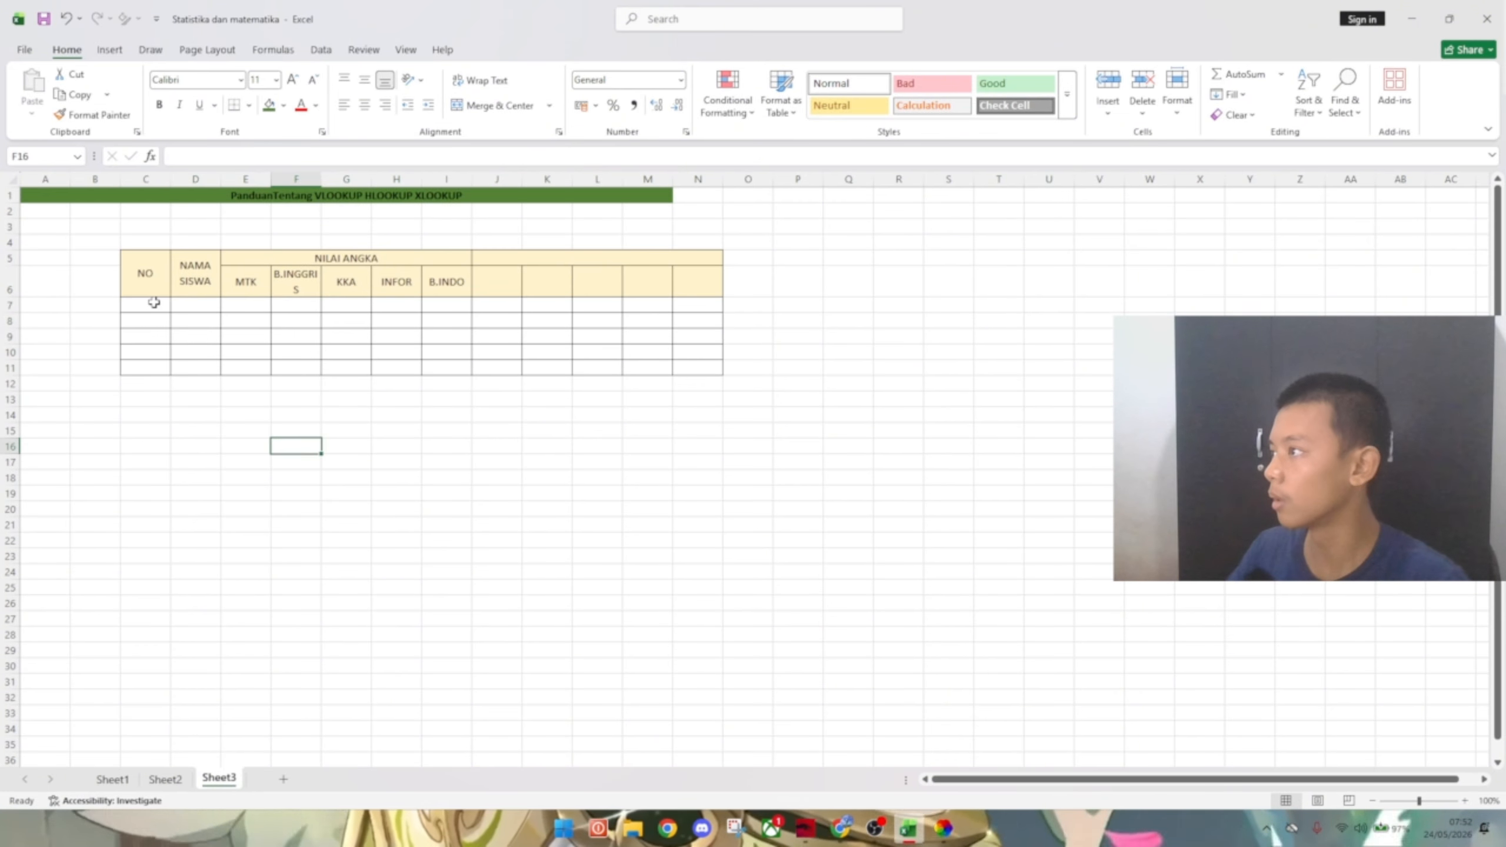
- Examine the student names in the NAMA SISWA column of Sheet1 and return to the empty table on Sheet3
click(152, 304)
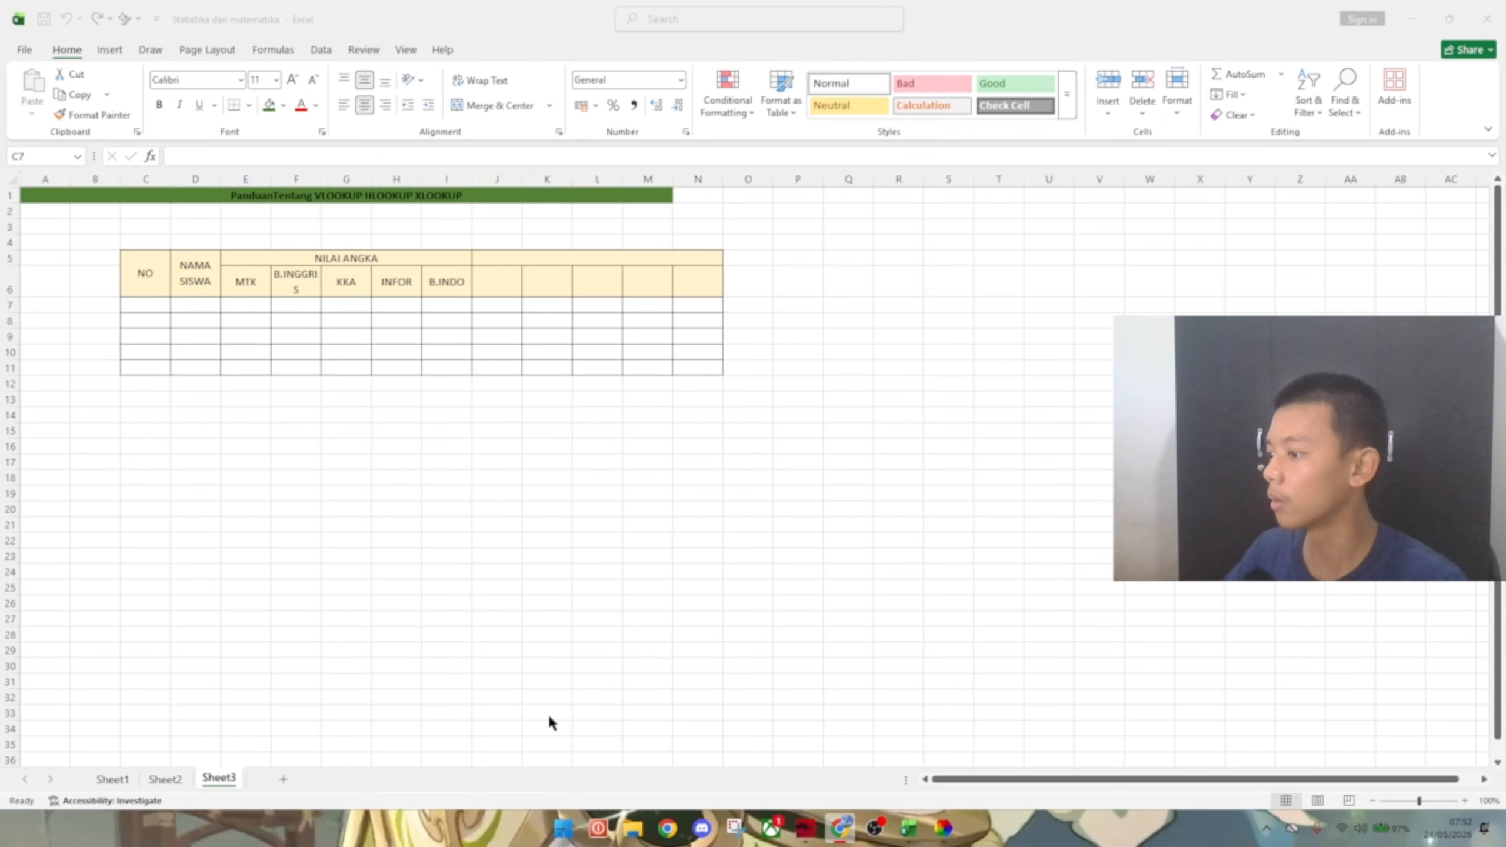
click(123, 776)
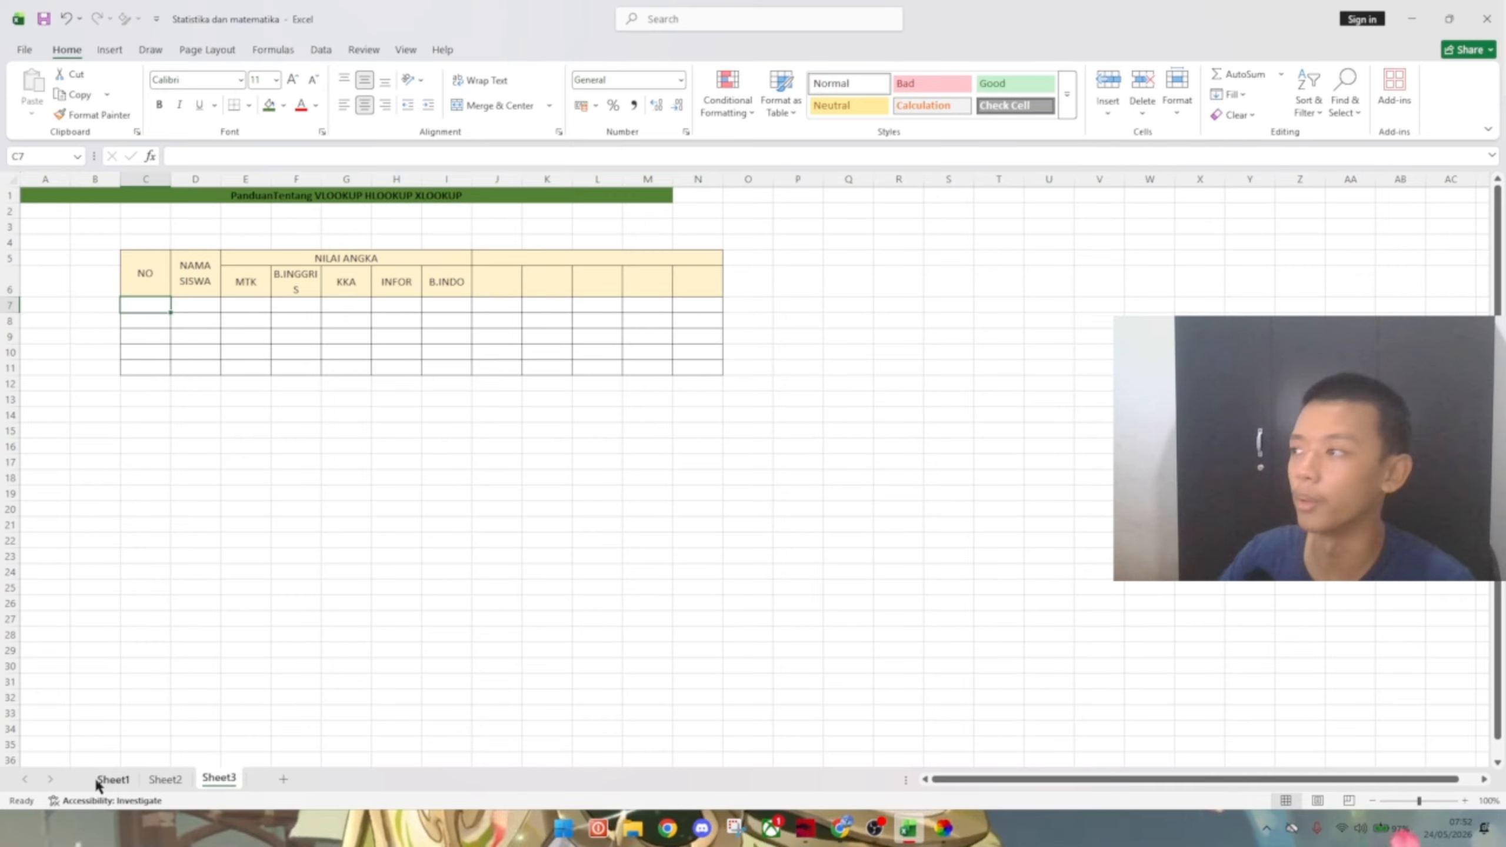
click(107, 779)
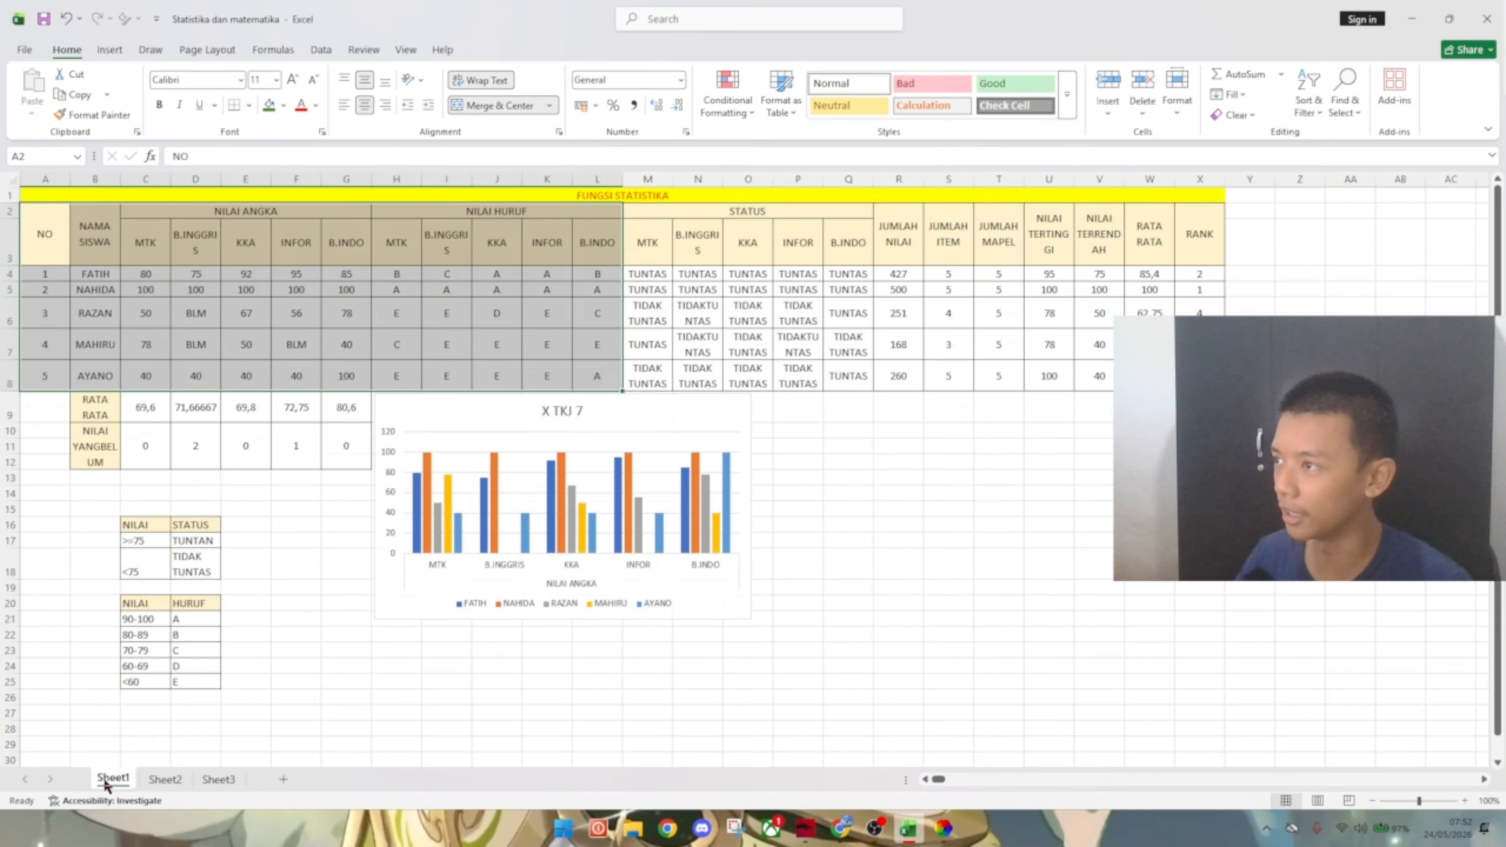
click(99, 290)
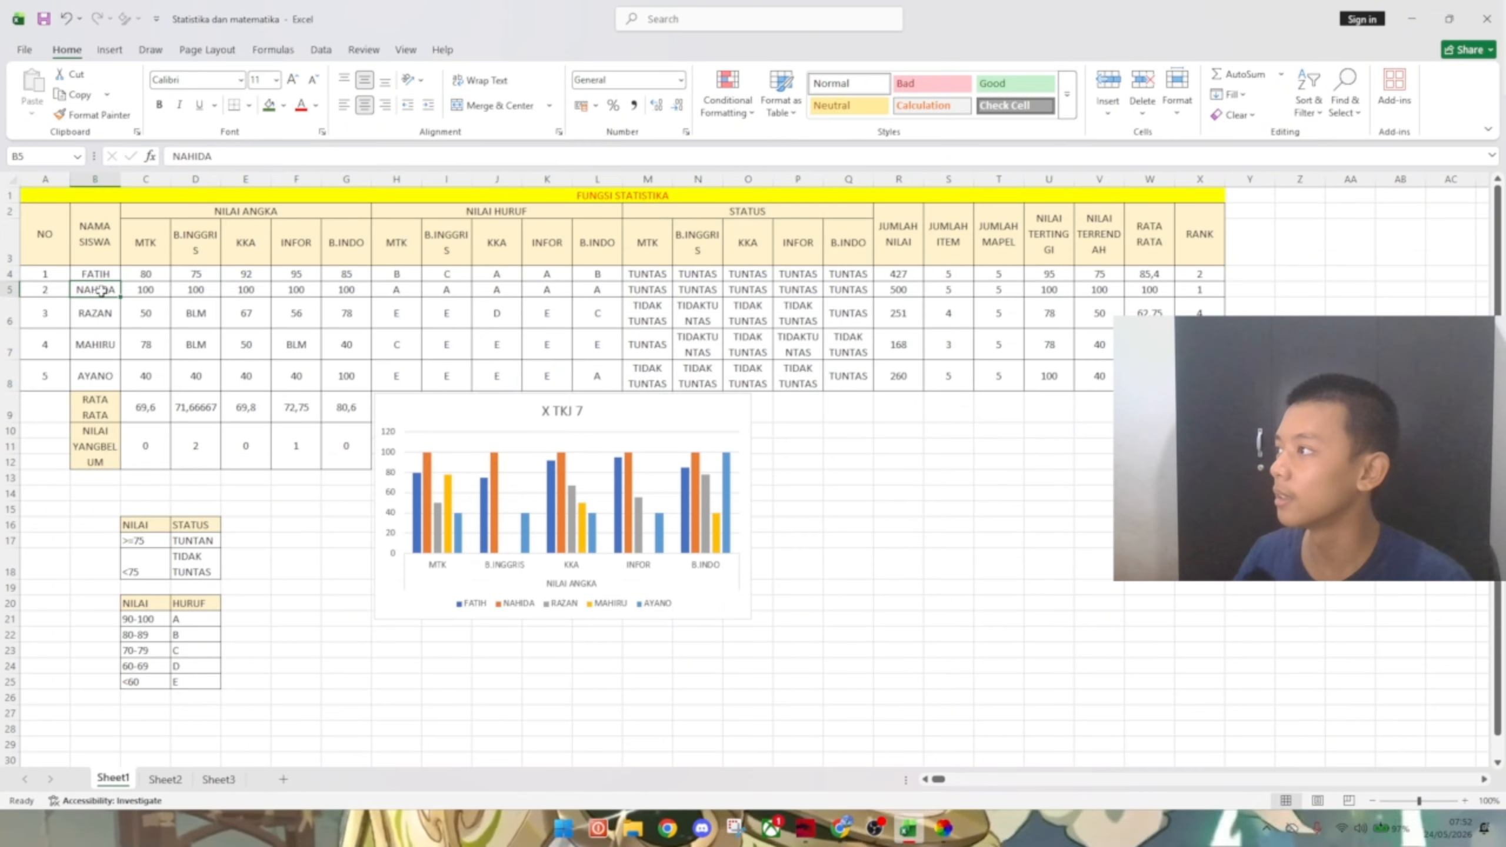
click(101, 274)
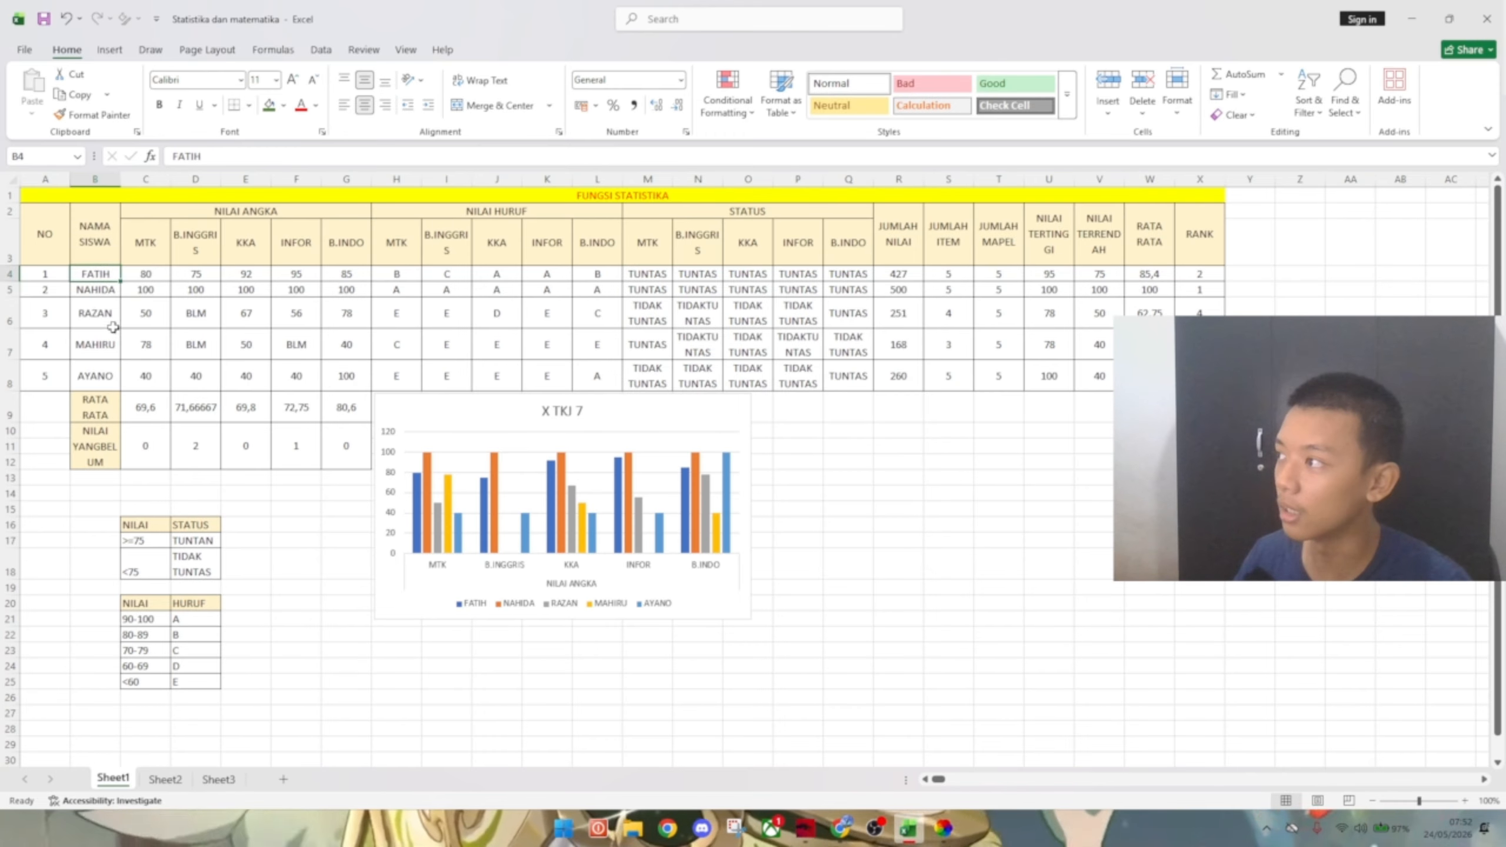
click(216, 780)
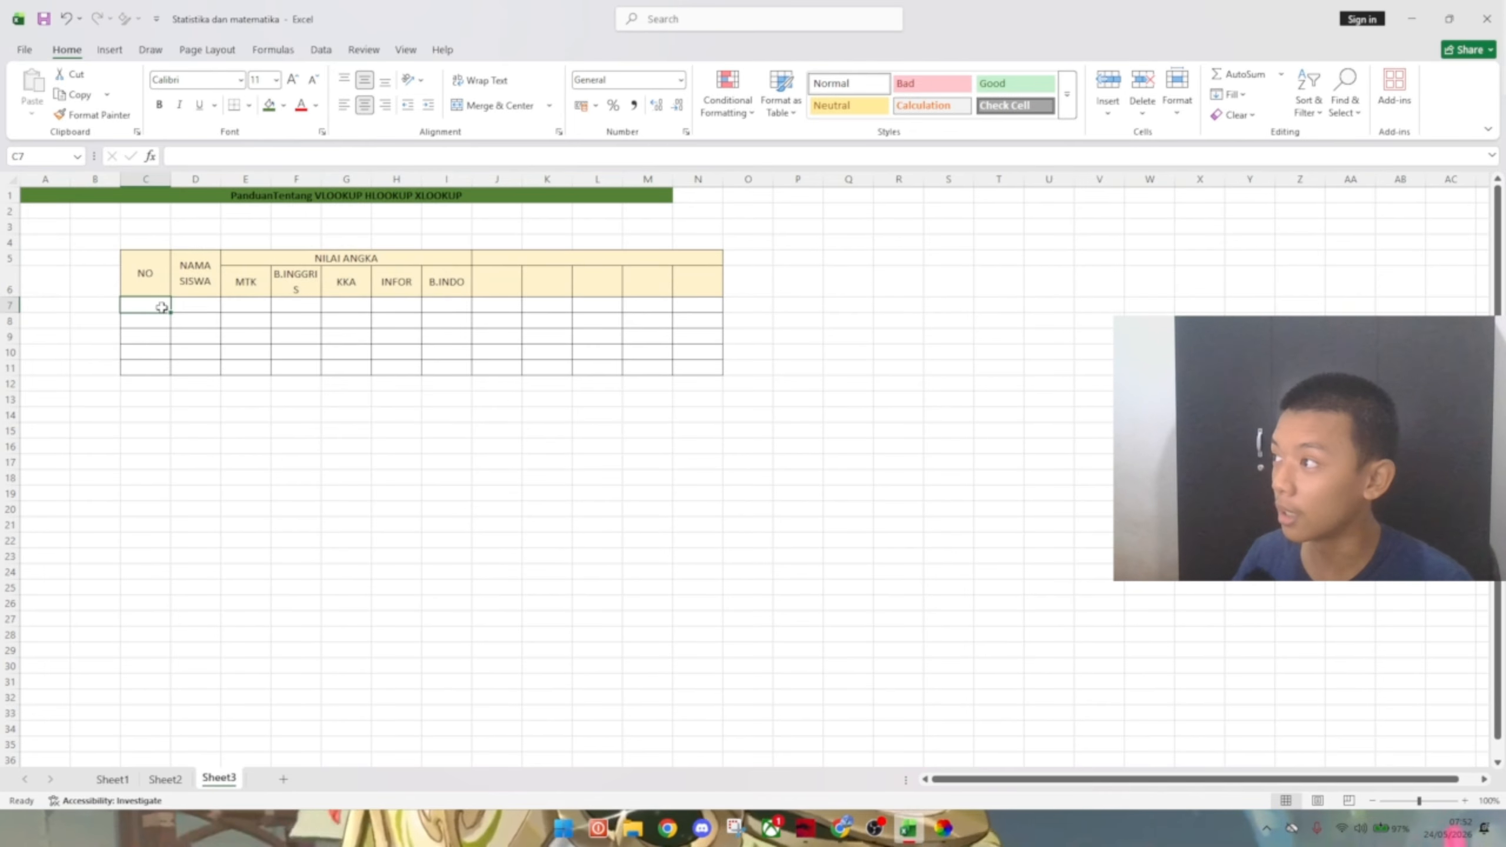
click(209, 310)
text(FA)
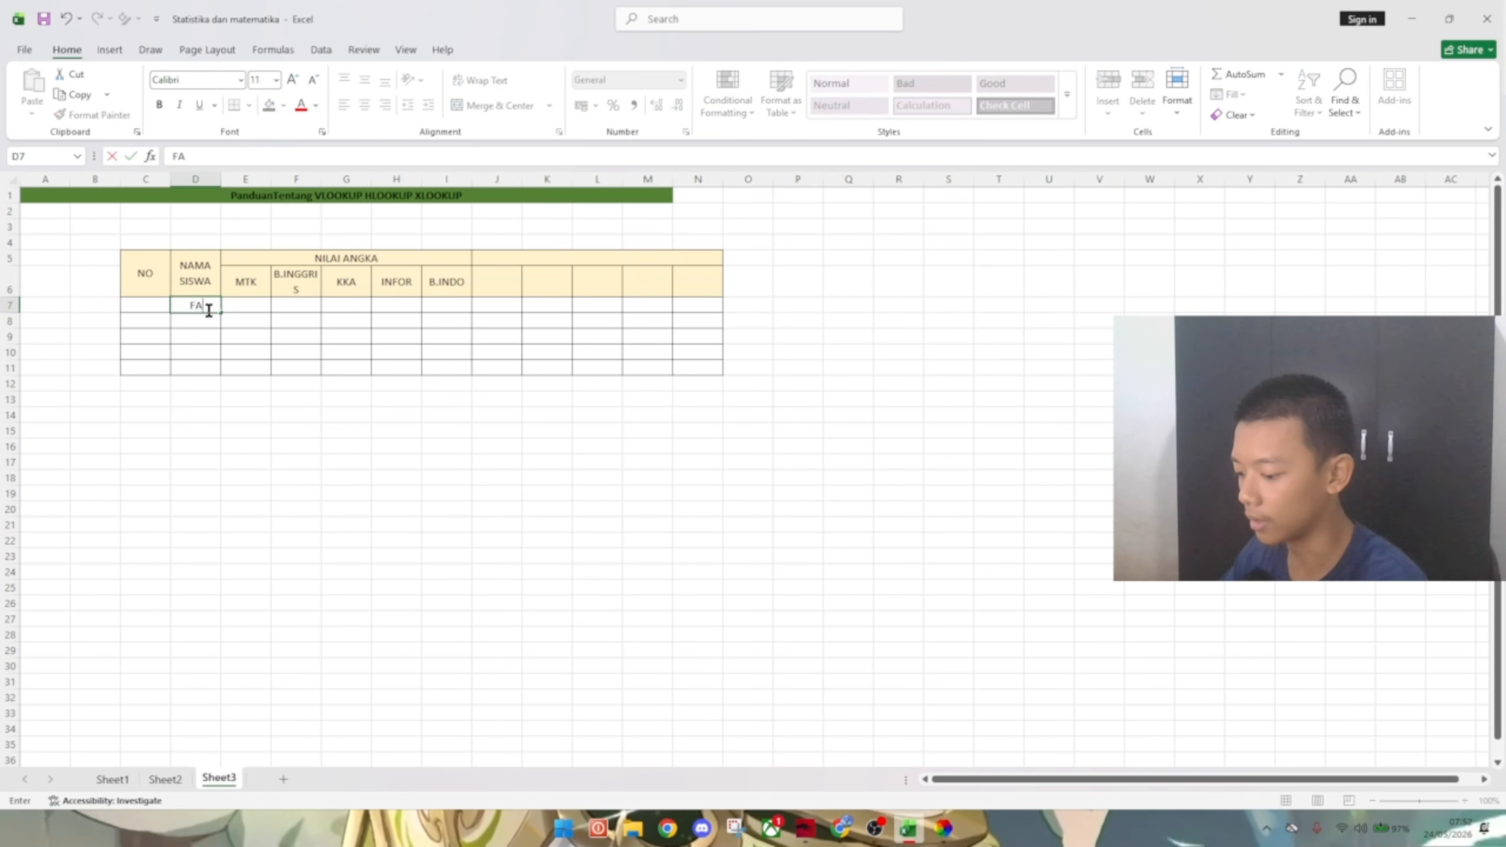
text(TIHDHADHAW)
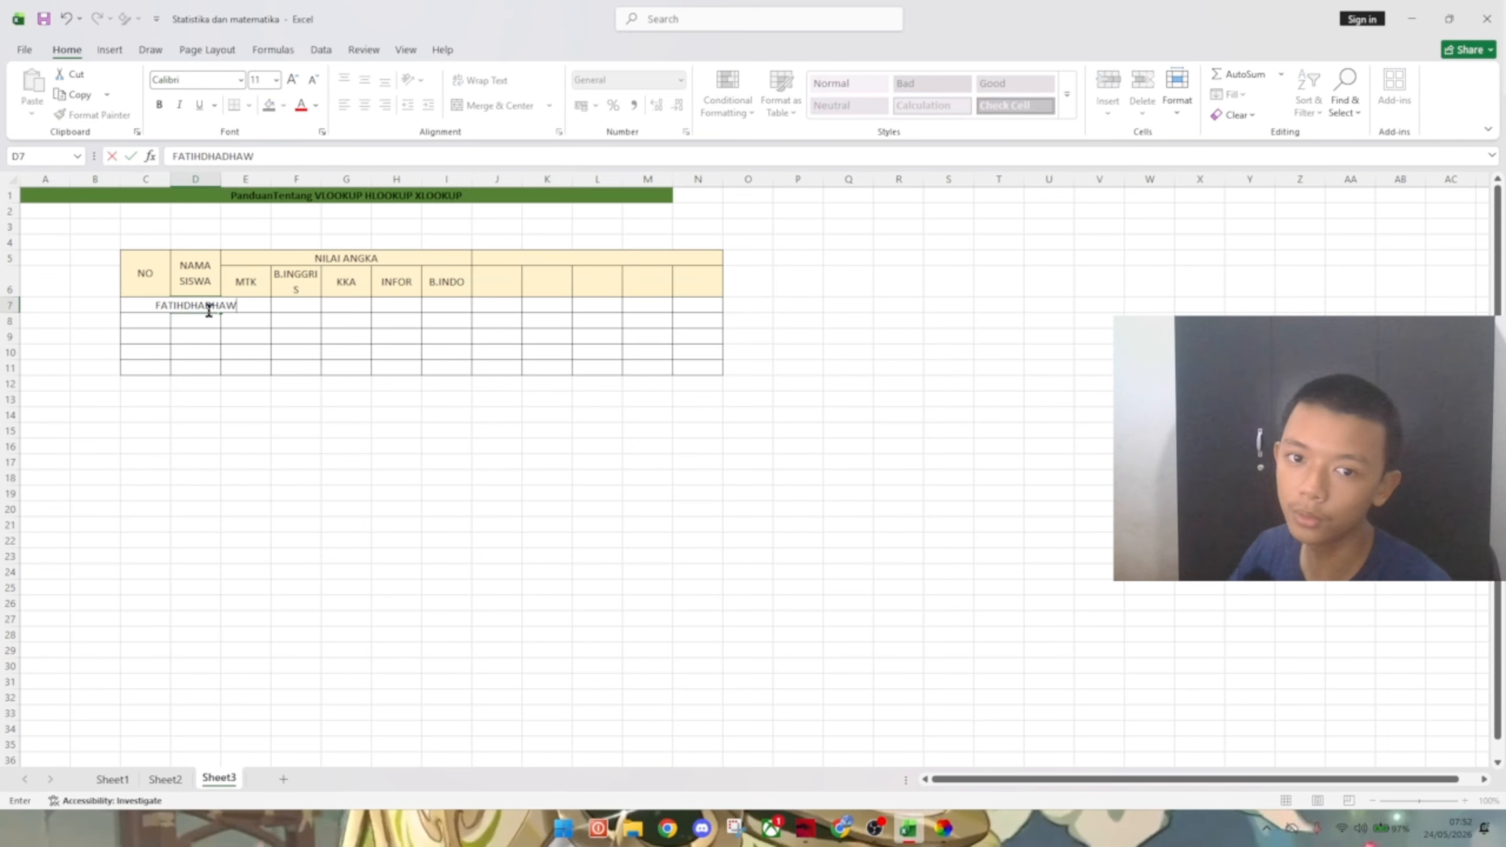
double_click(209, 310)
key(BackSpace)
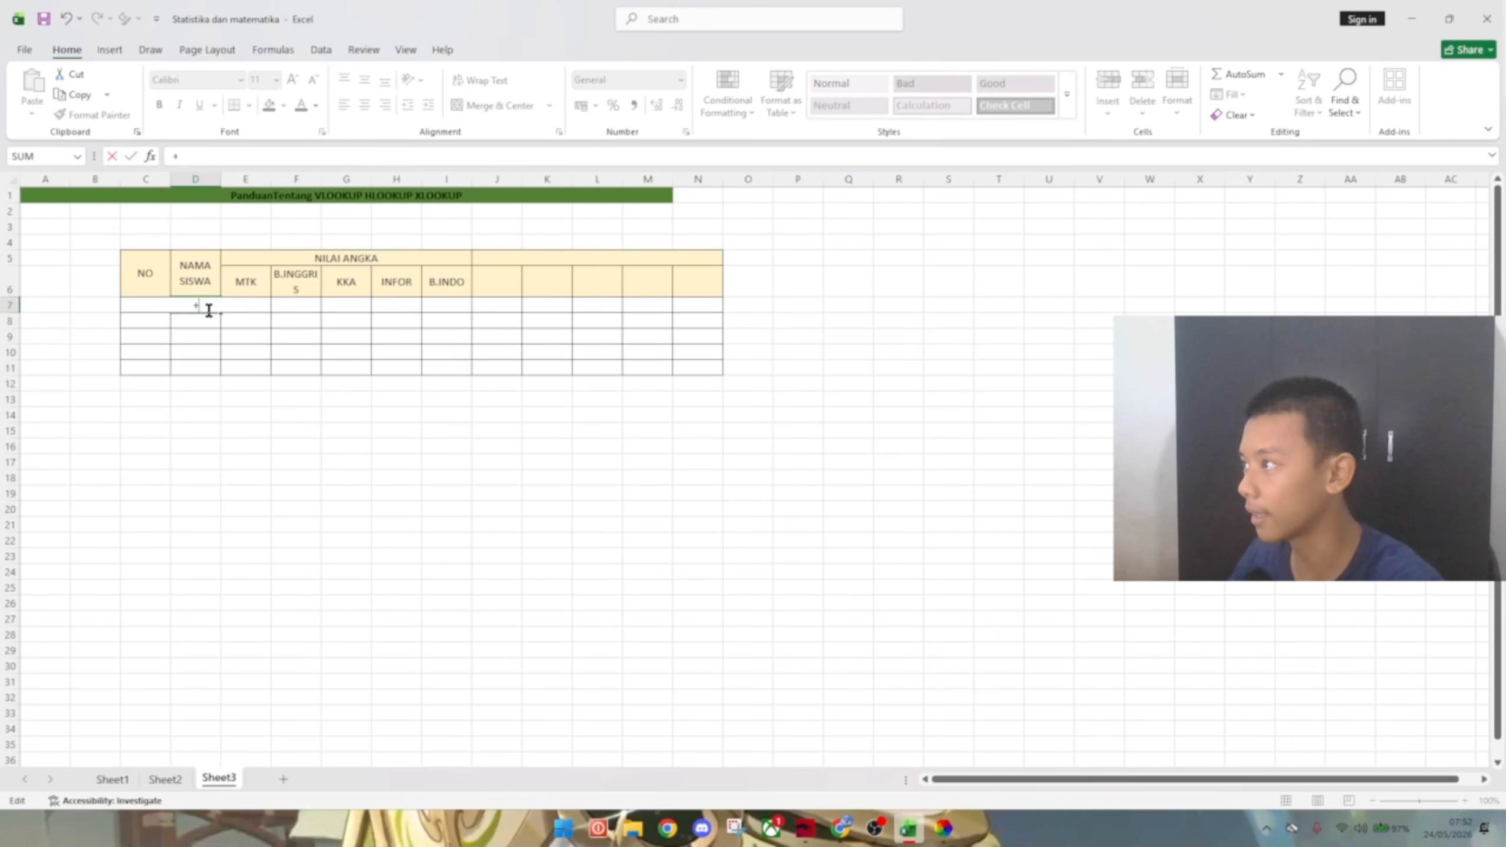
- Link cell D7 on Sheet3 to the first student's name with the formula =Sheet1!B4
text(=)
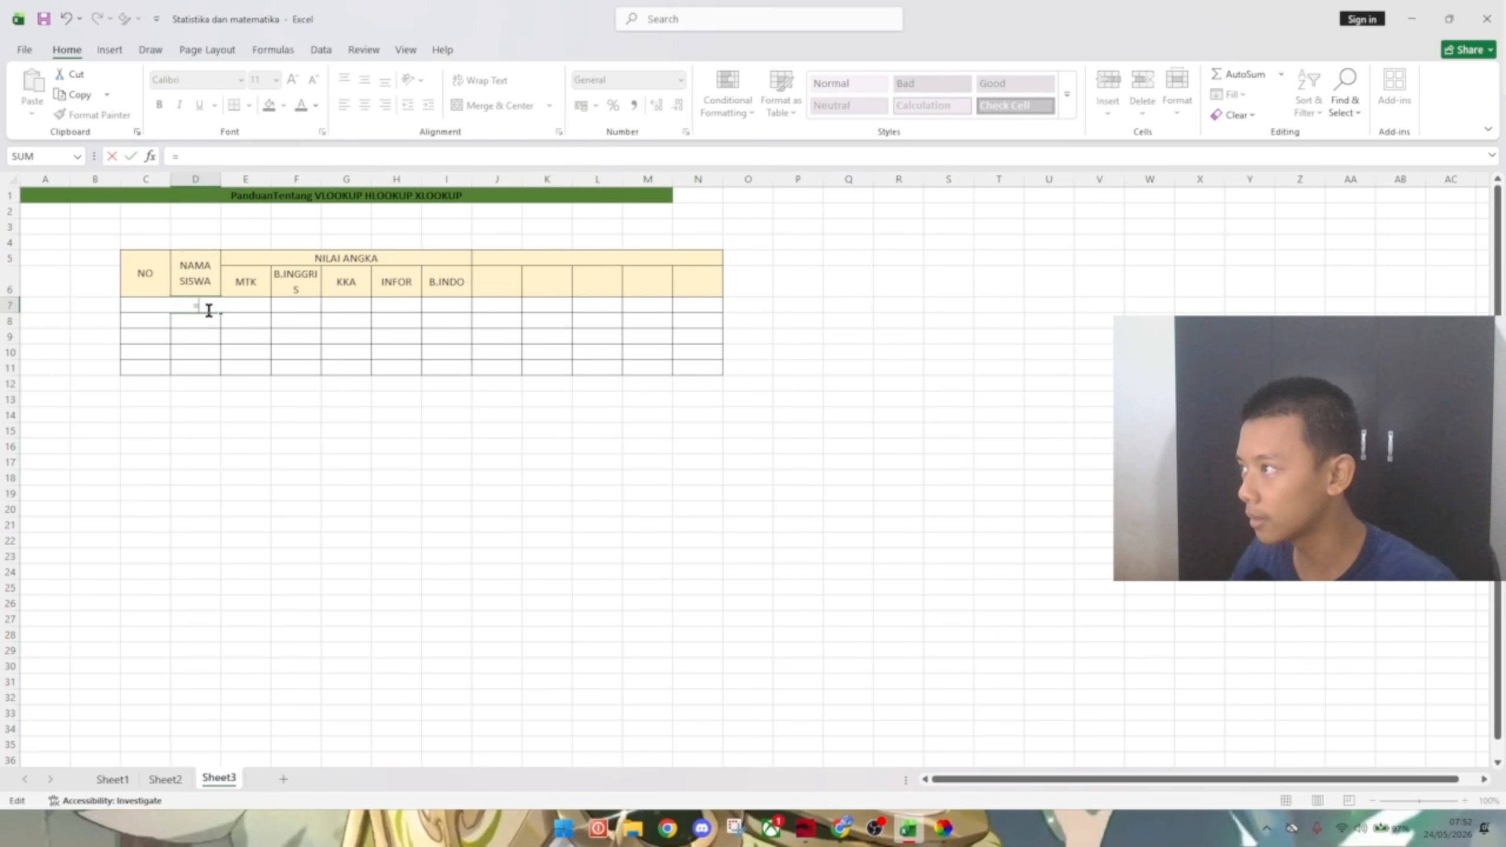
click(103, 780)
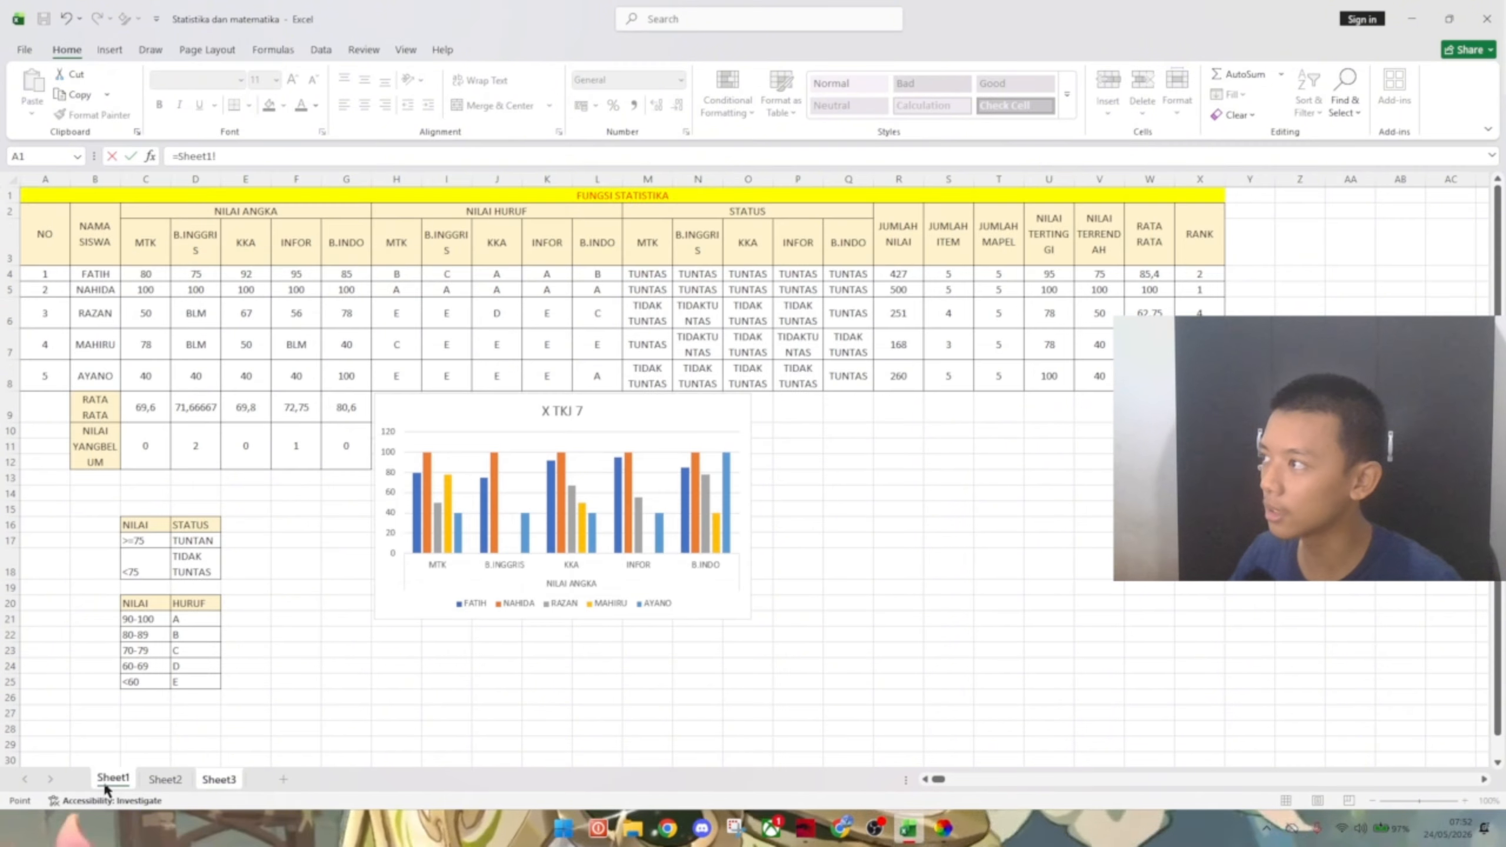
click(102, 276)
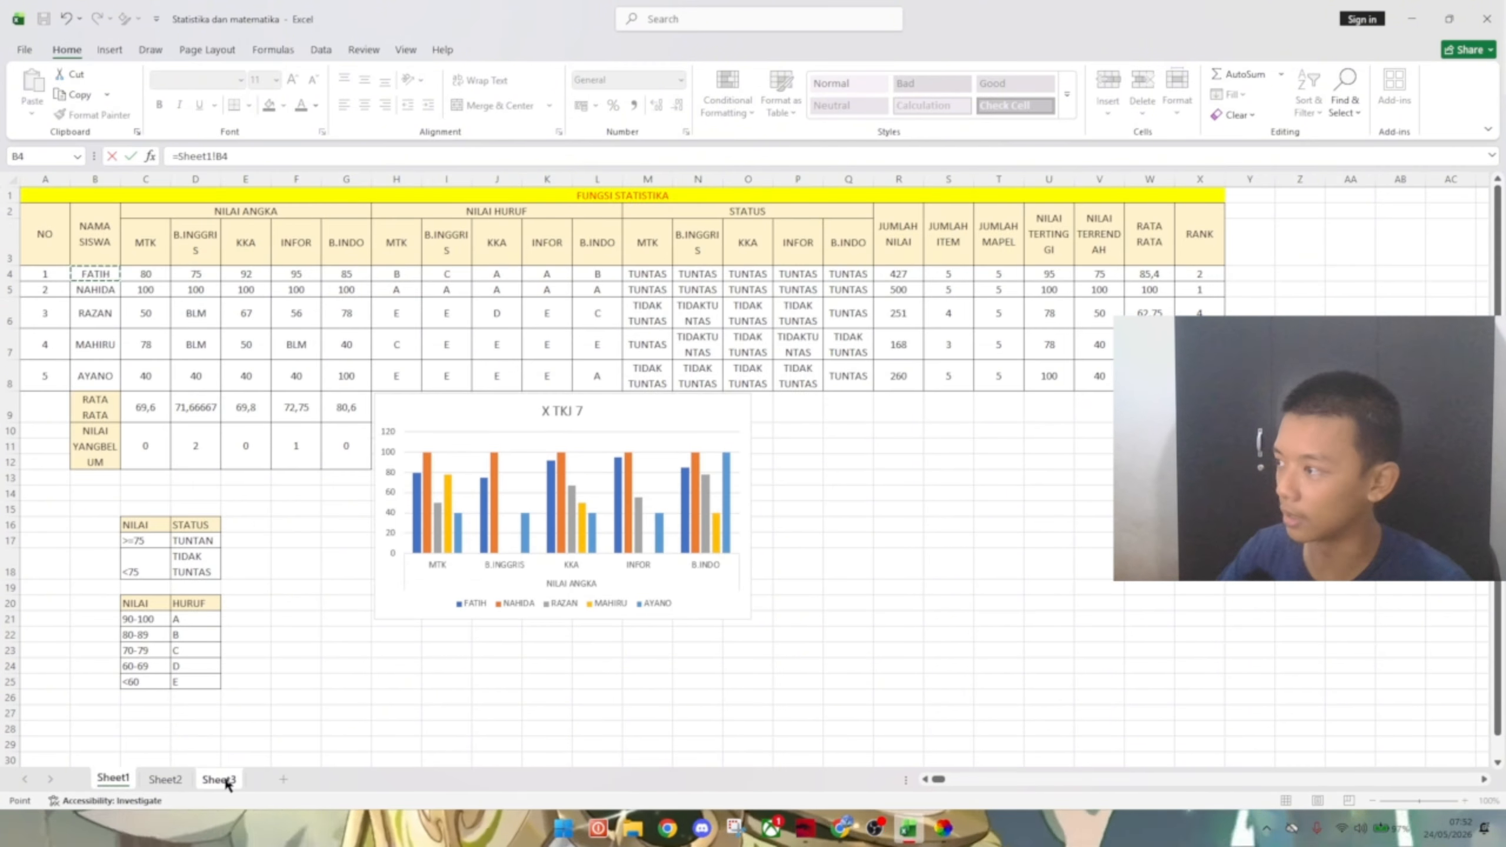
key(Return)
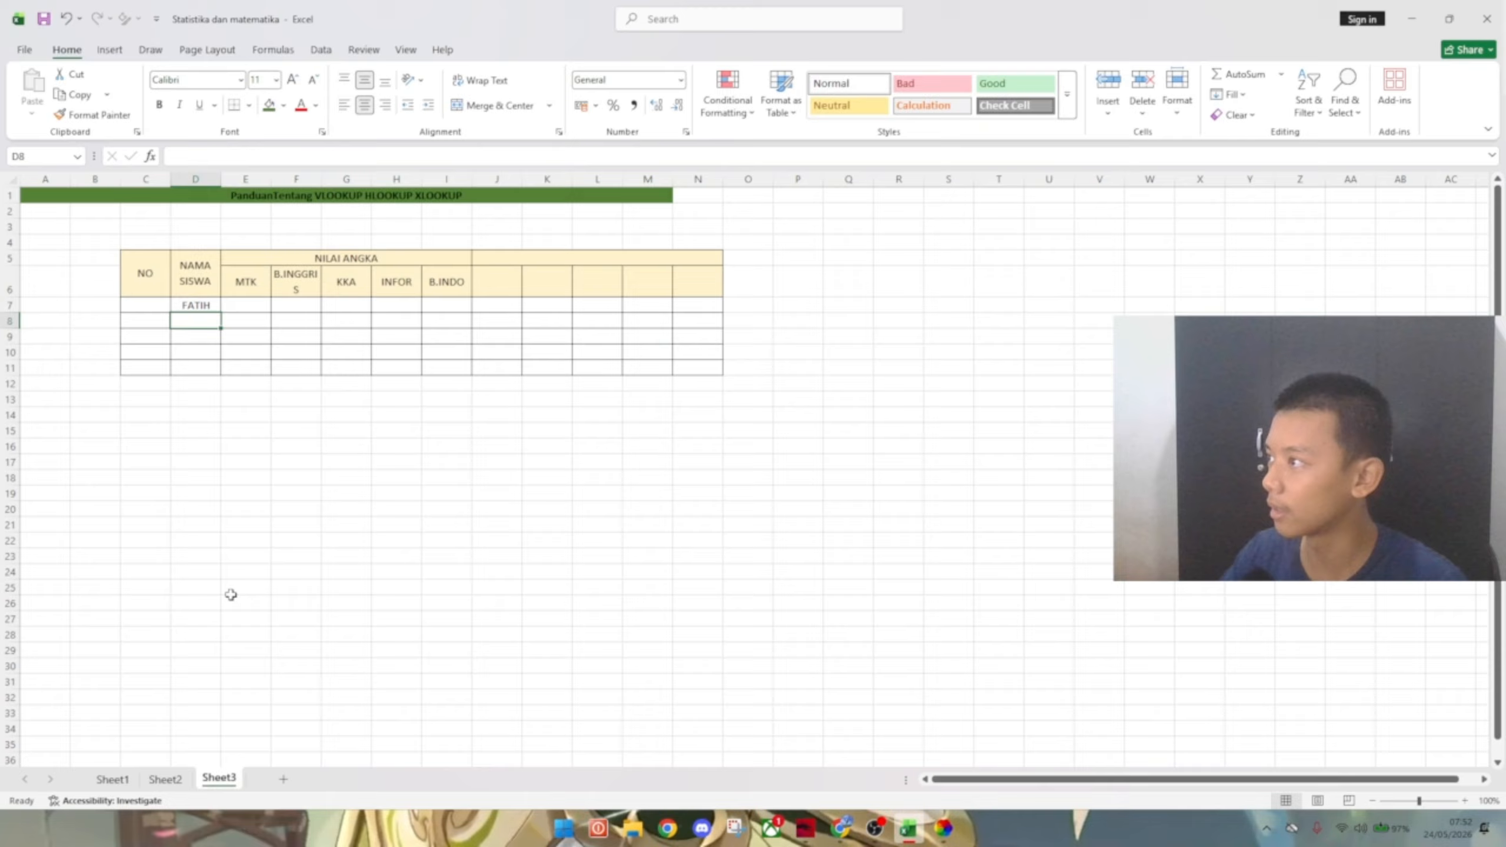
- Fill the linked name formula from D7 down to D11 in the NAMA SISWA column
click(196, 305)
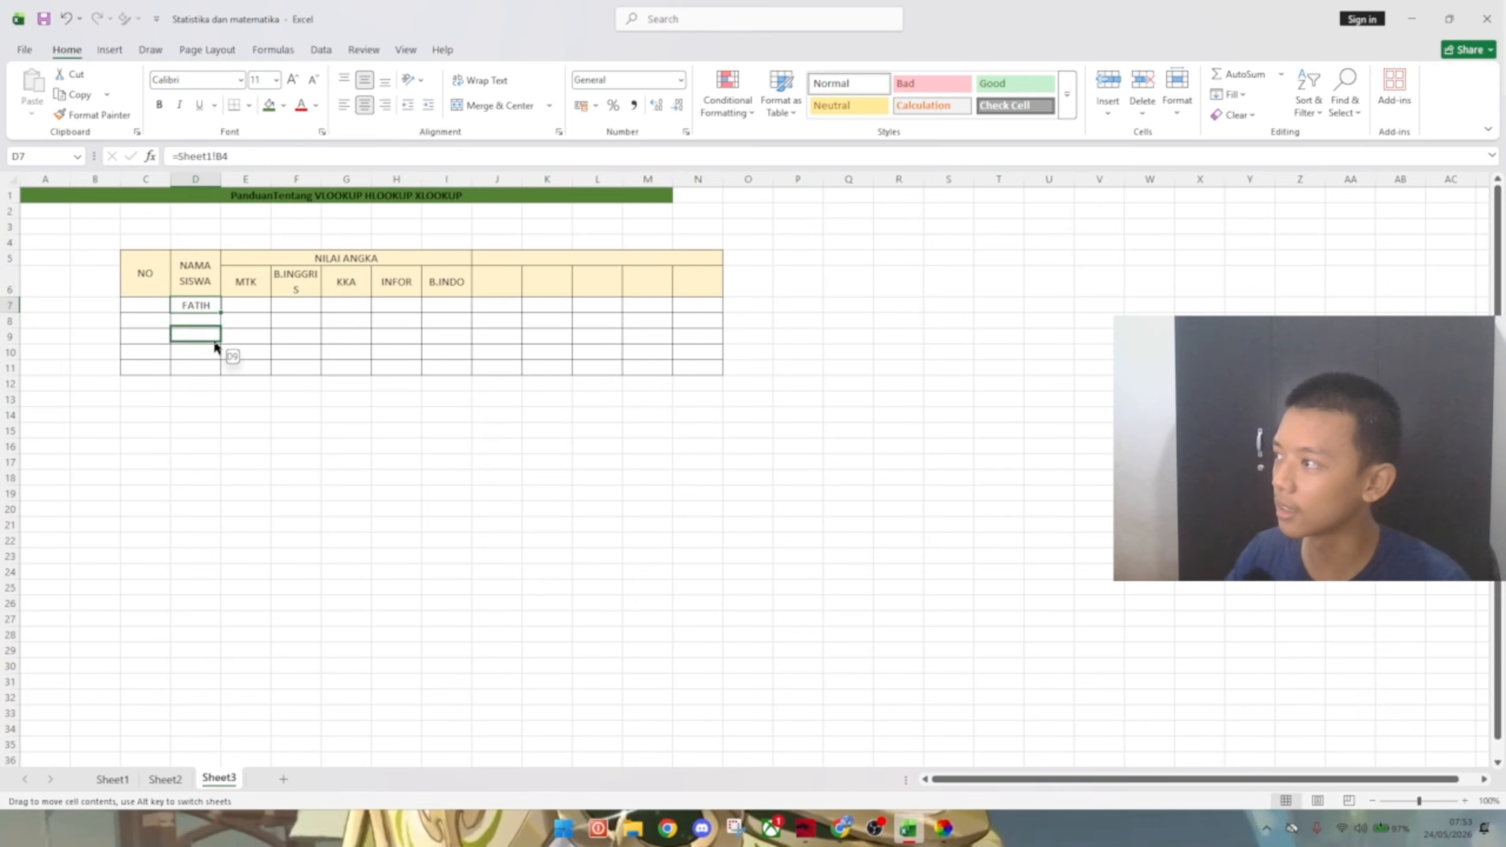
drag(215, 343, 222, 370)
key(ctrl+z)
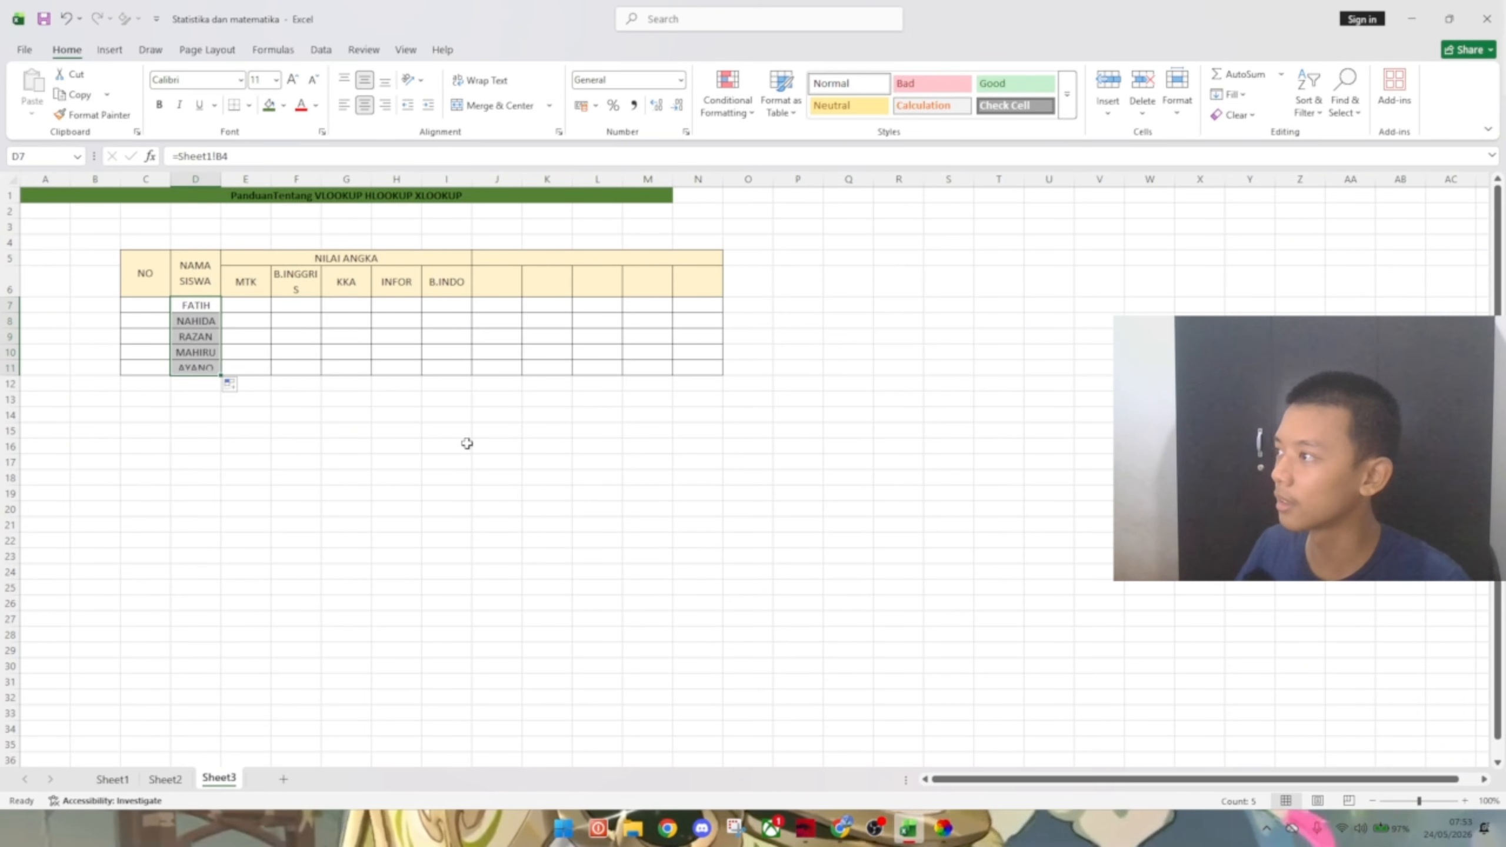
key(alt+Tab)
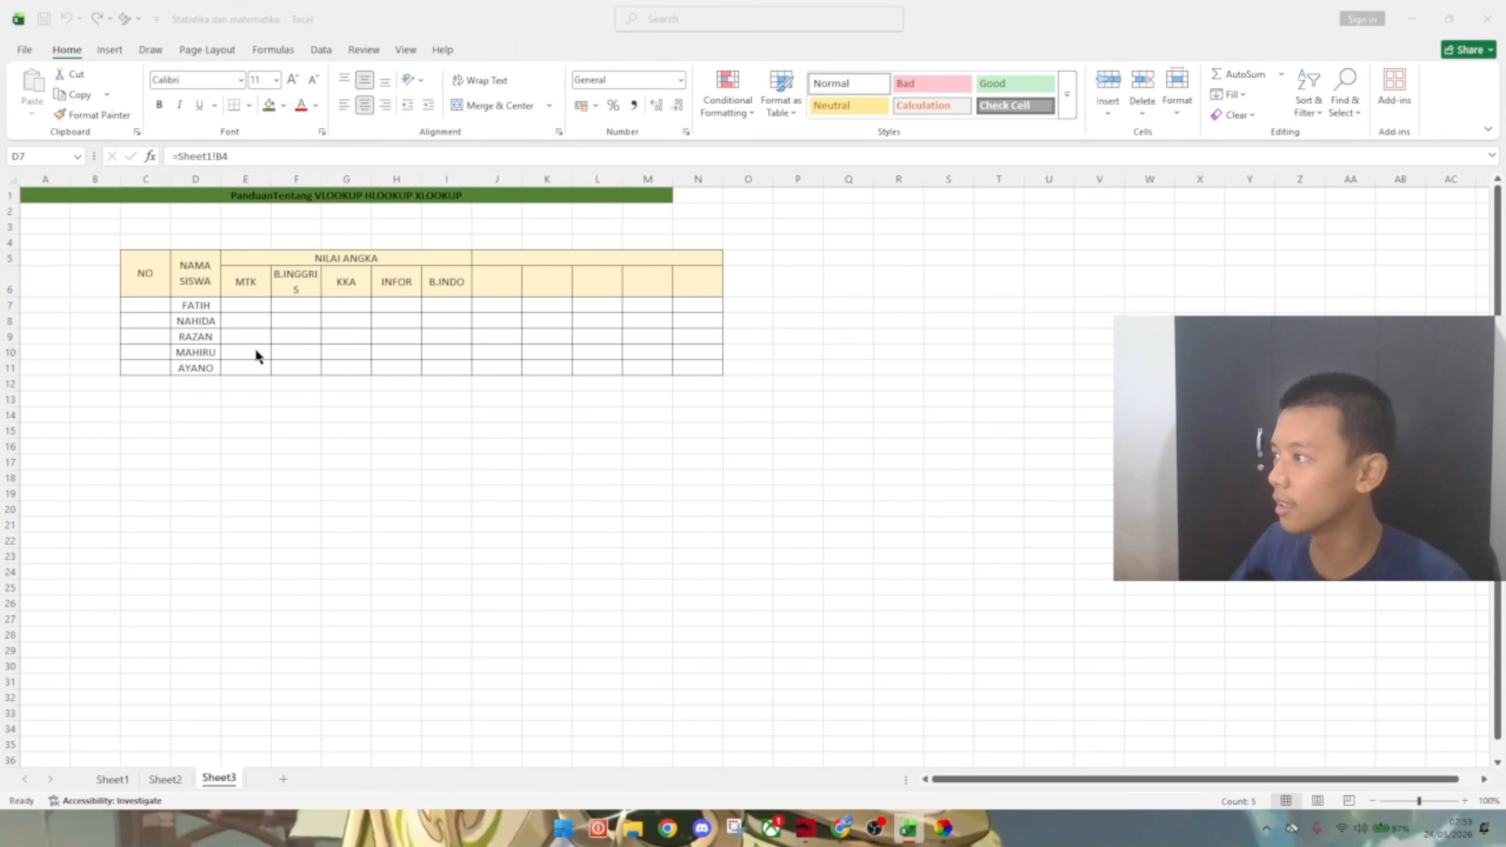
key(super+Tab)
click(800, 327)
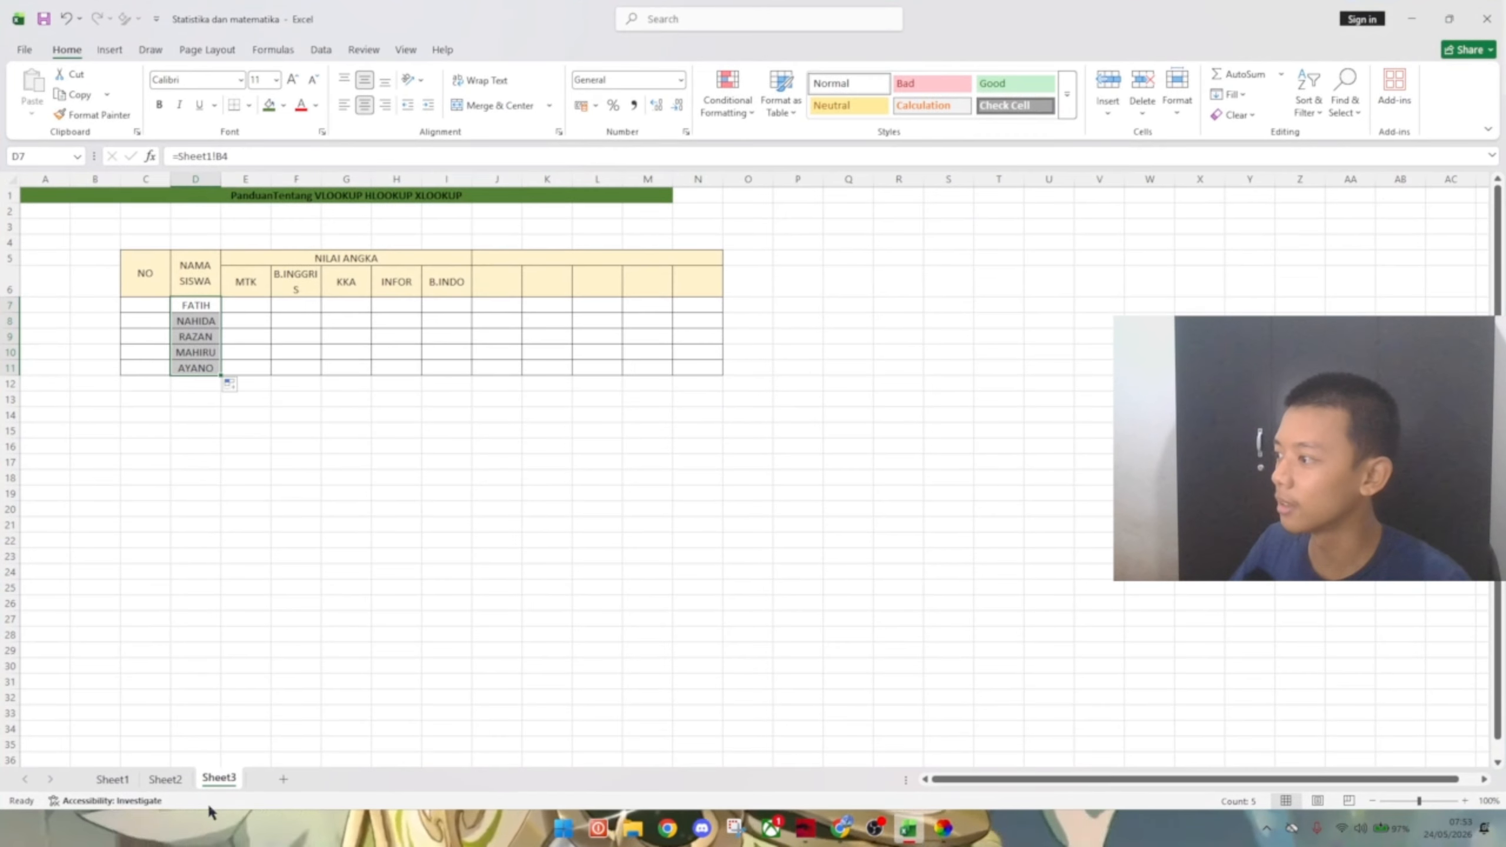
- Replace the first student's name in Sheet1 cell B4 with a different name and check the linked cell on Sheet3
click(107, 780)
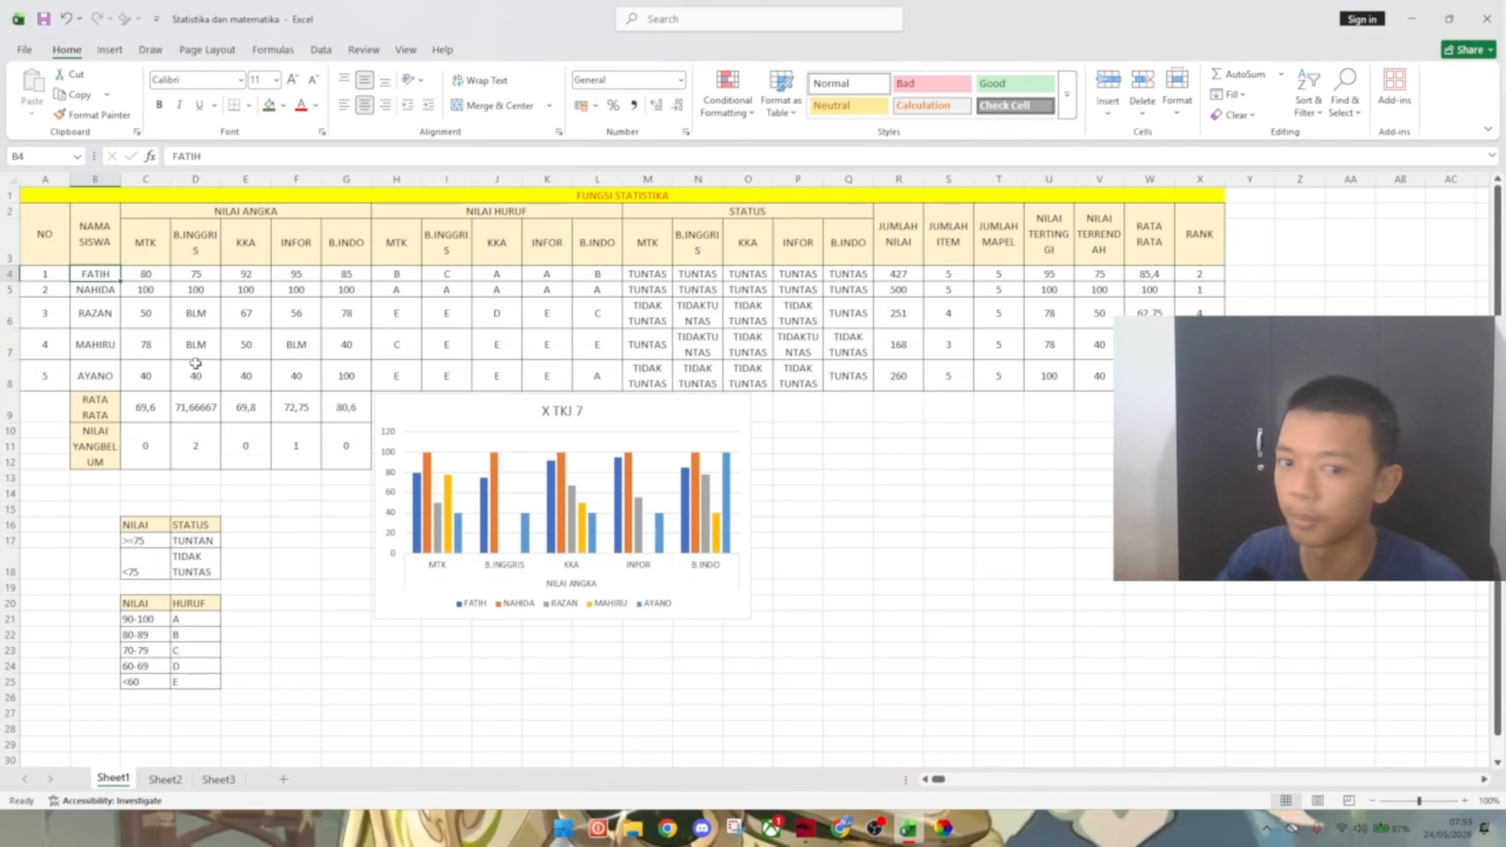
double_click(97, 273)
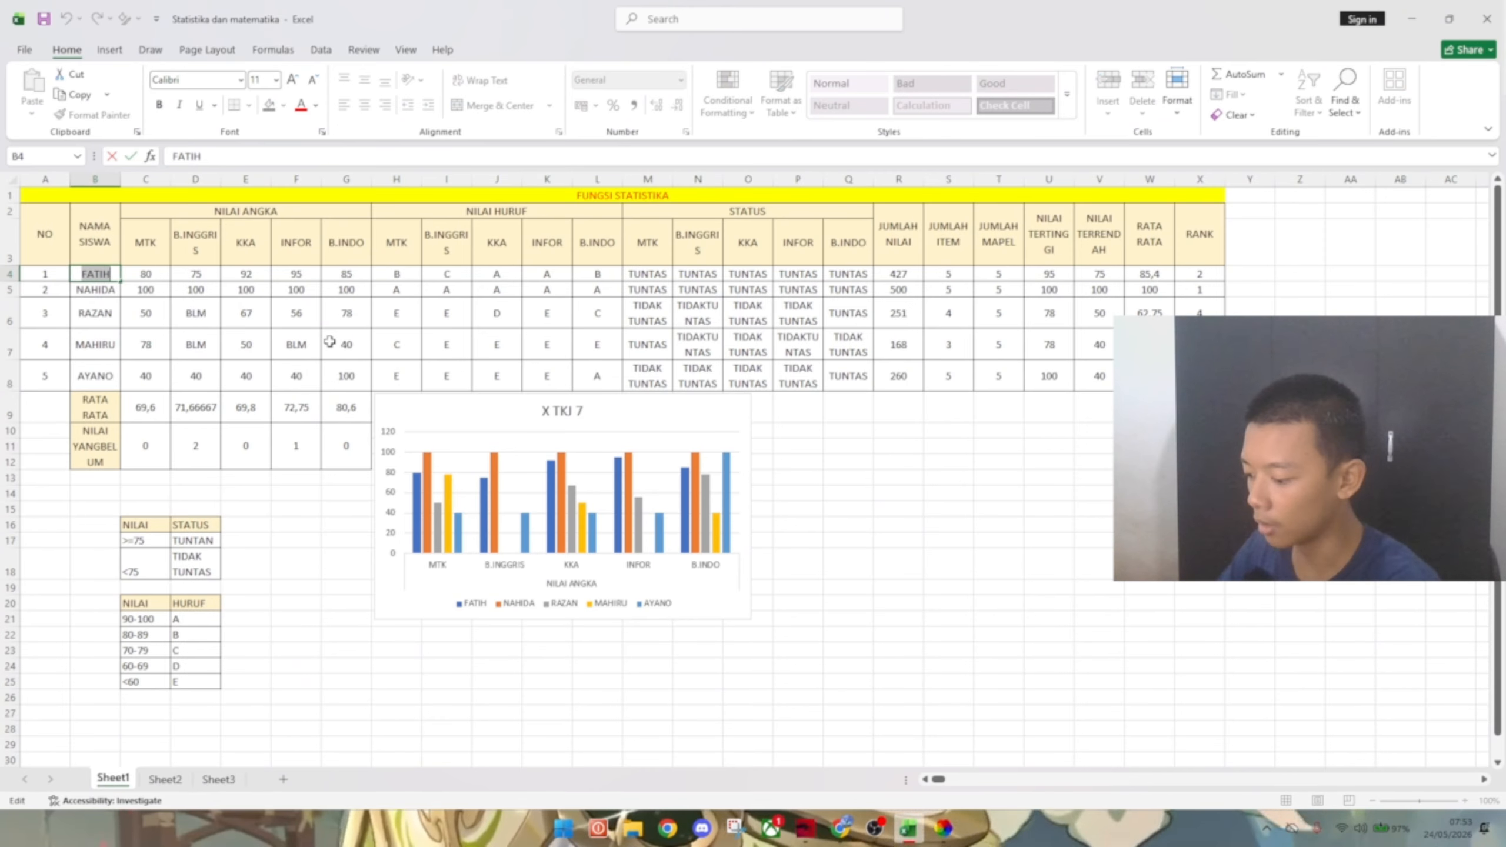
text(W)
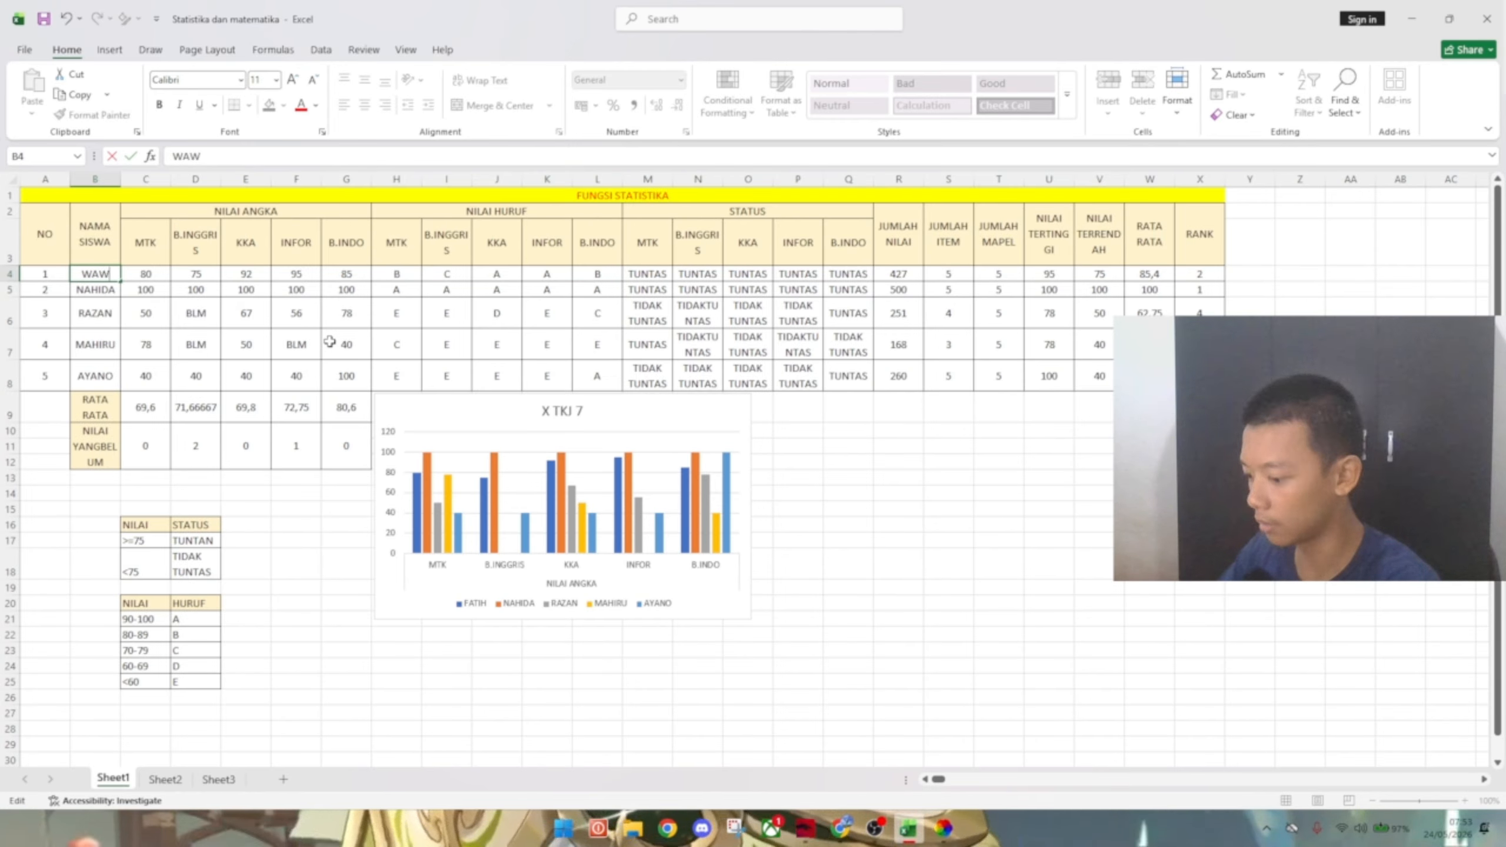
text(ANAN)
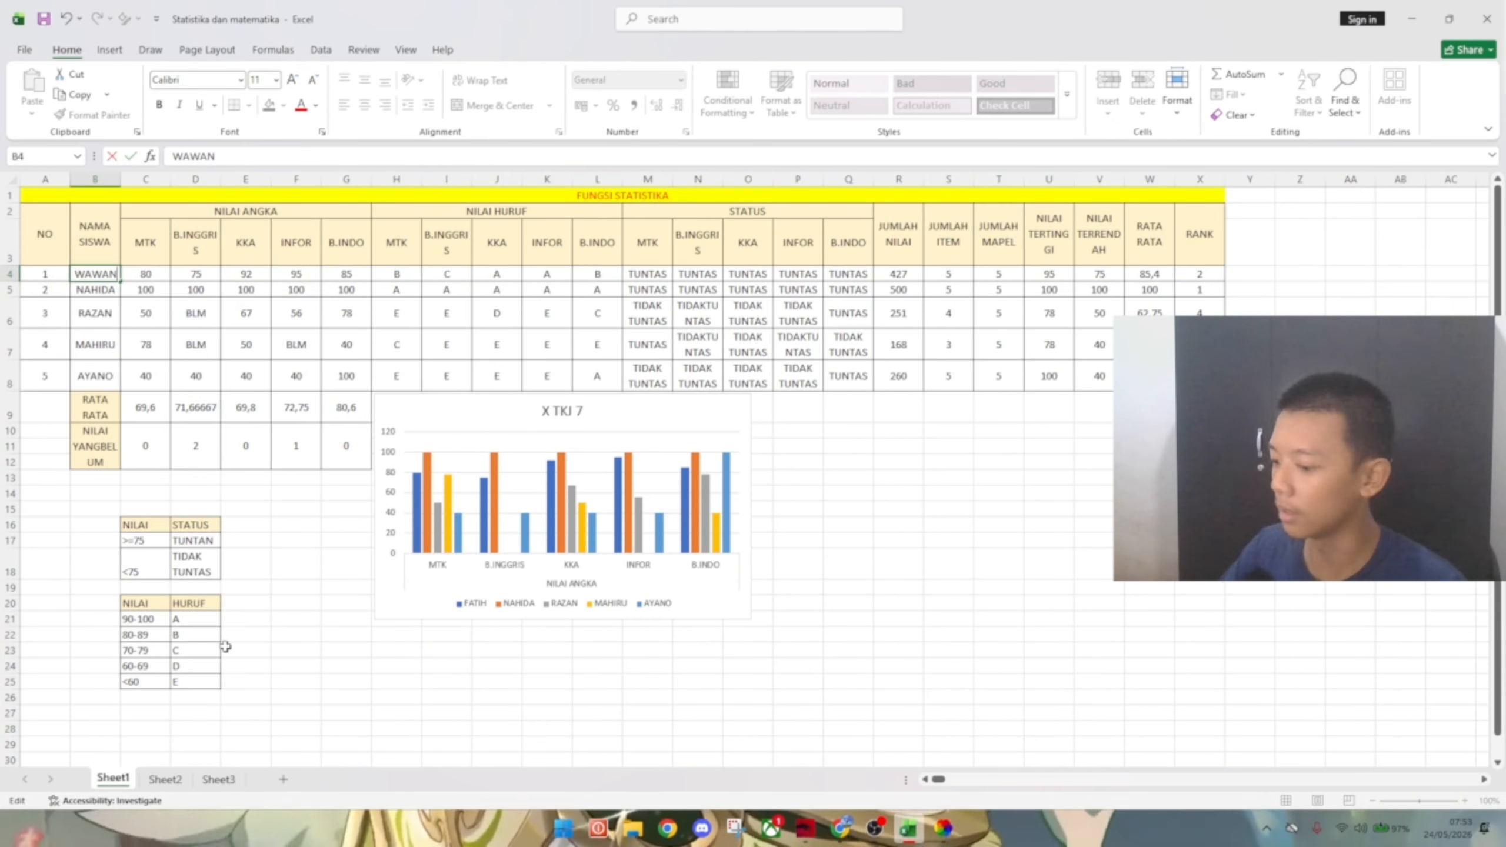
key(Return)
click(222, 778)
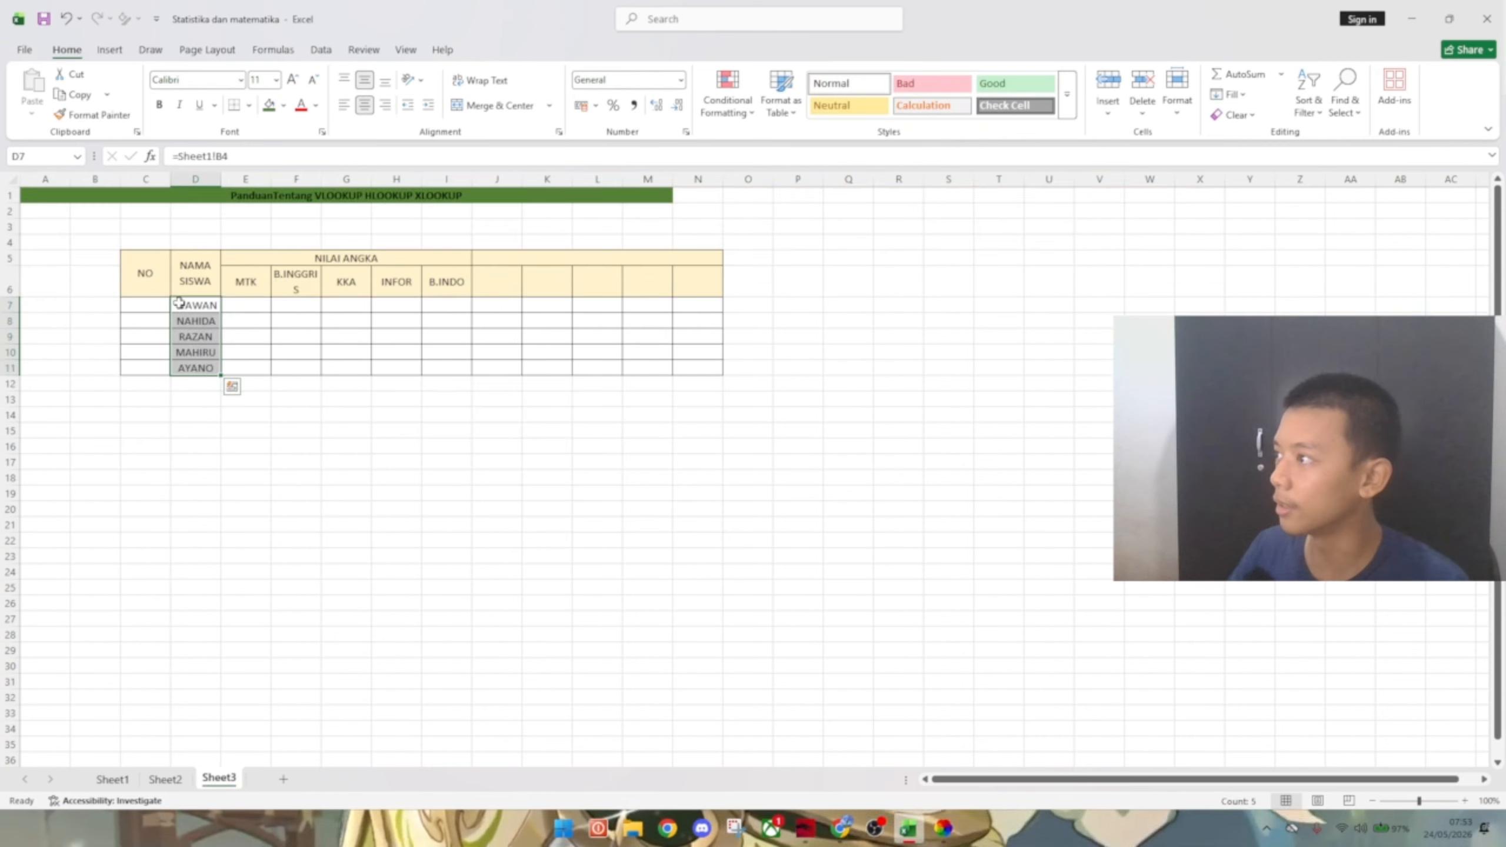
click(334, 382)
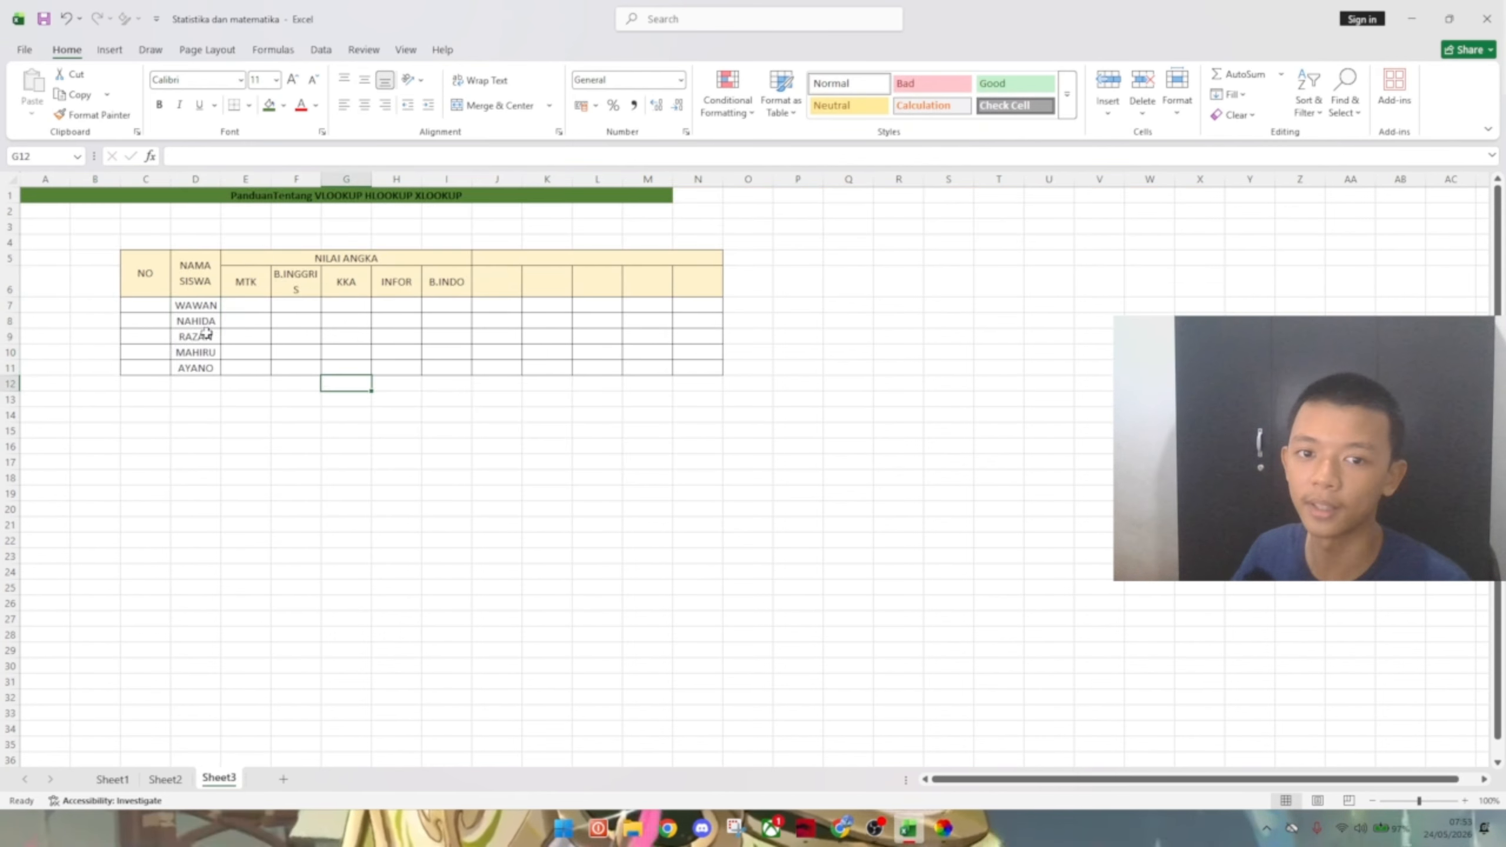
- Restore the first student's original name in cell B4 of Sheet1
click(114, 778)
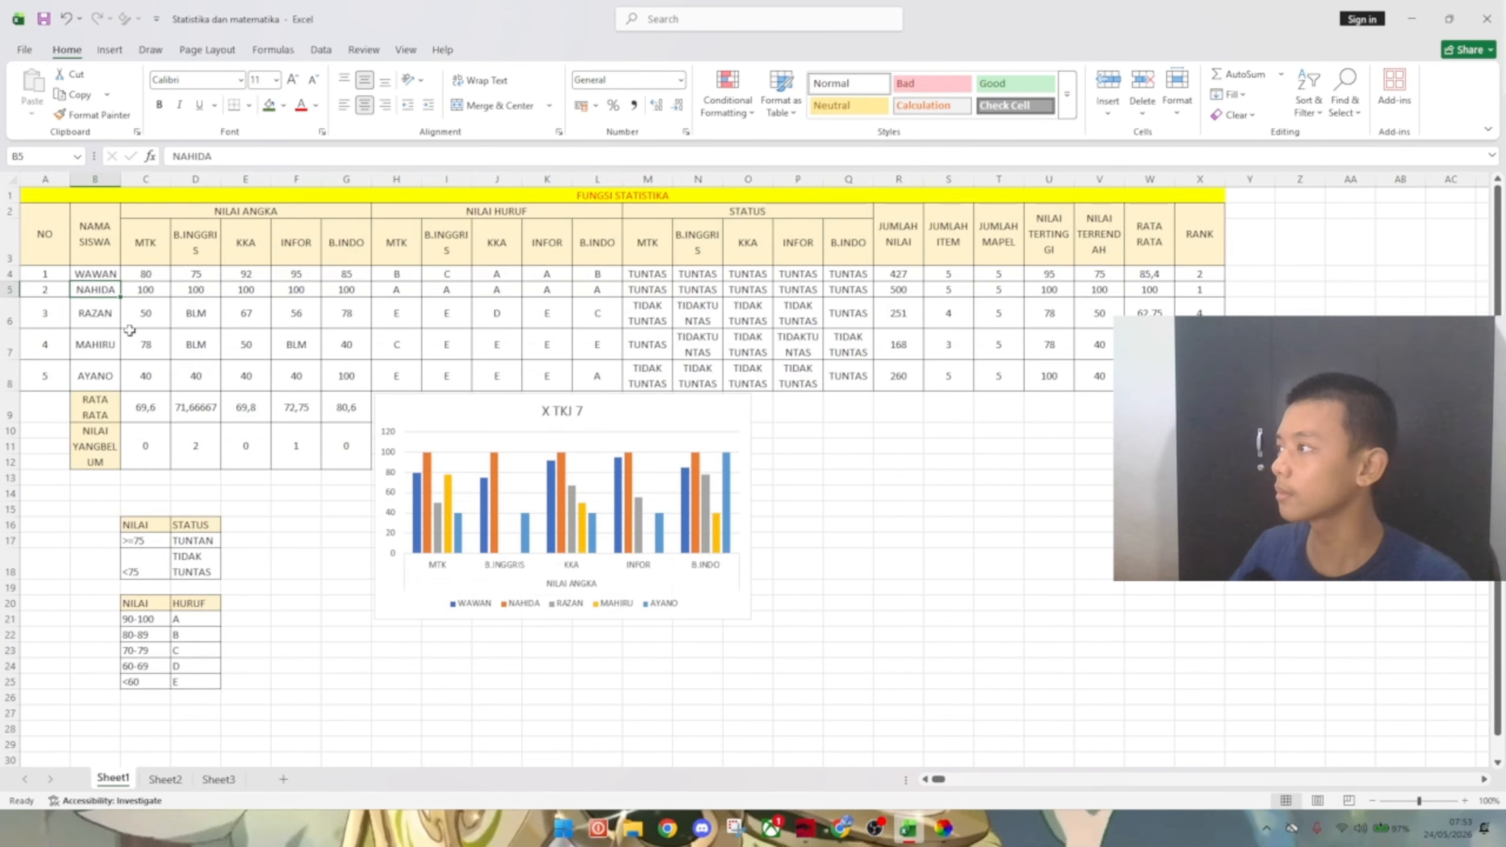
double_click(85, 274)
double_click(84, 274)
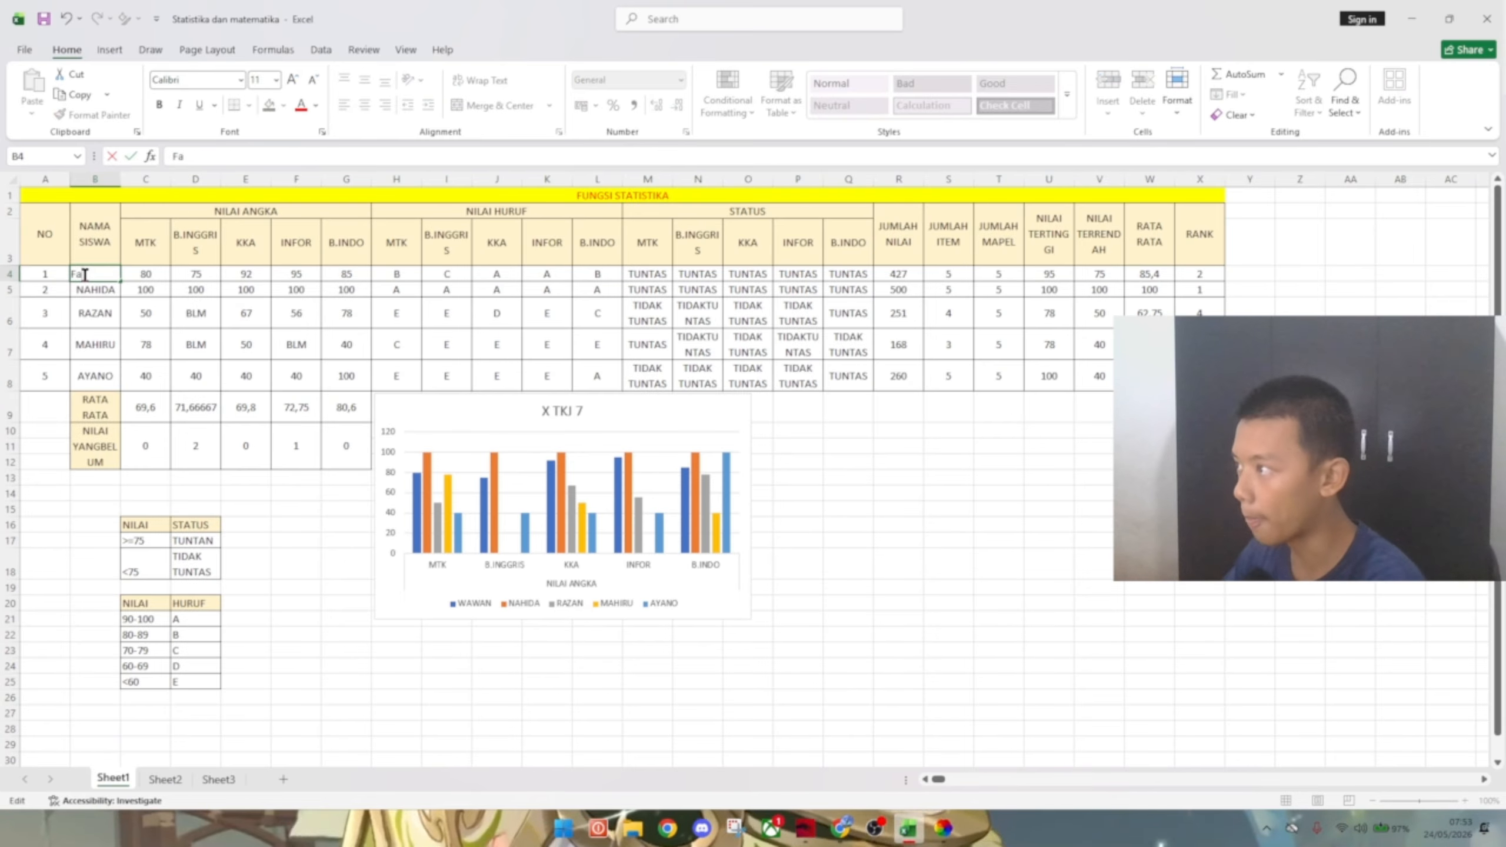
text(Fa)
key(BackSpace)
text(ATIH)
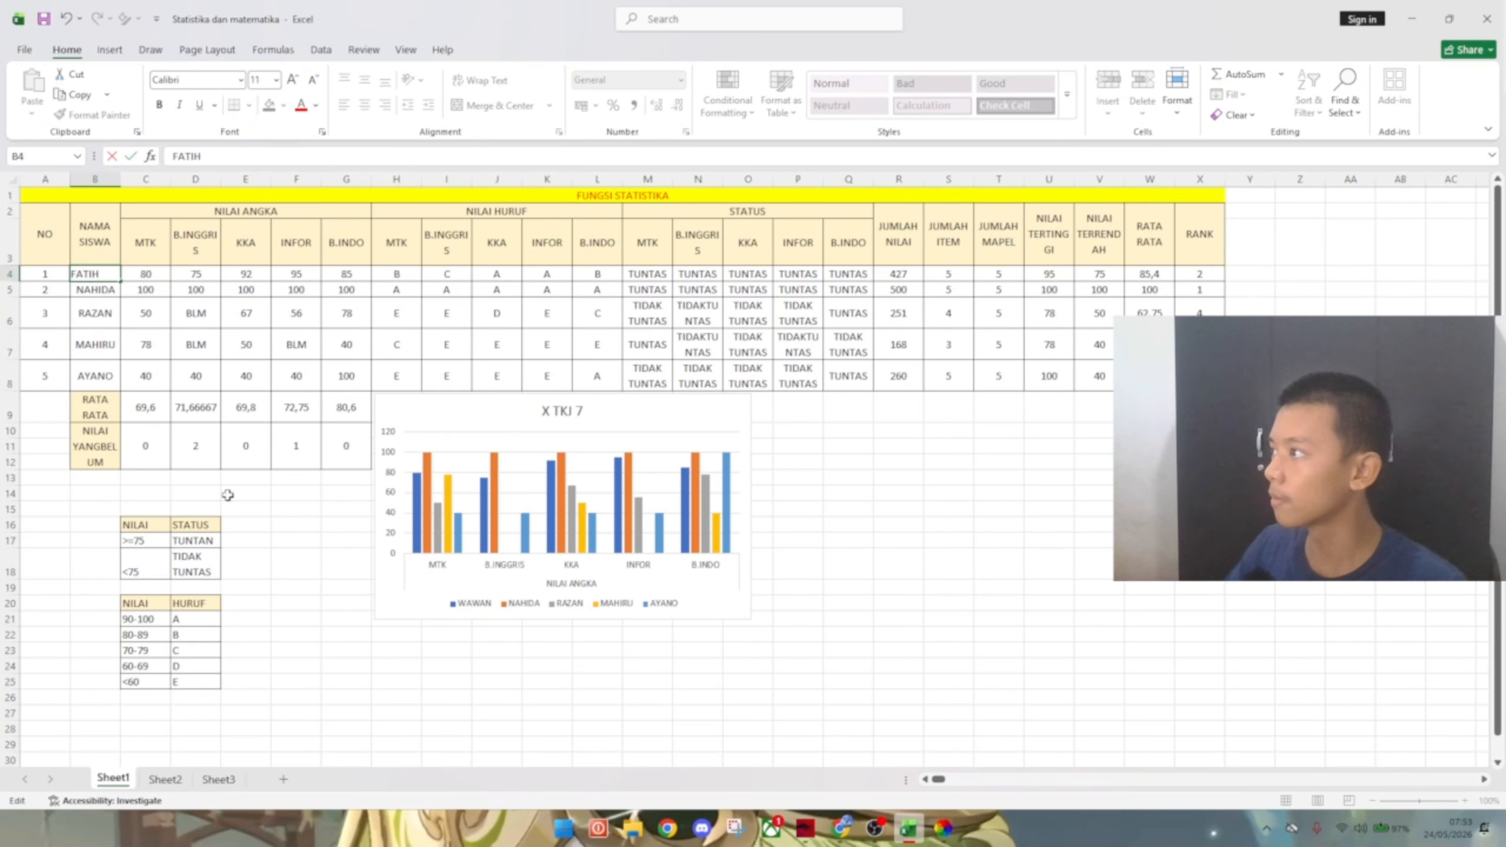
click(261, 520)
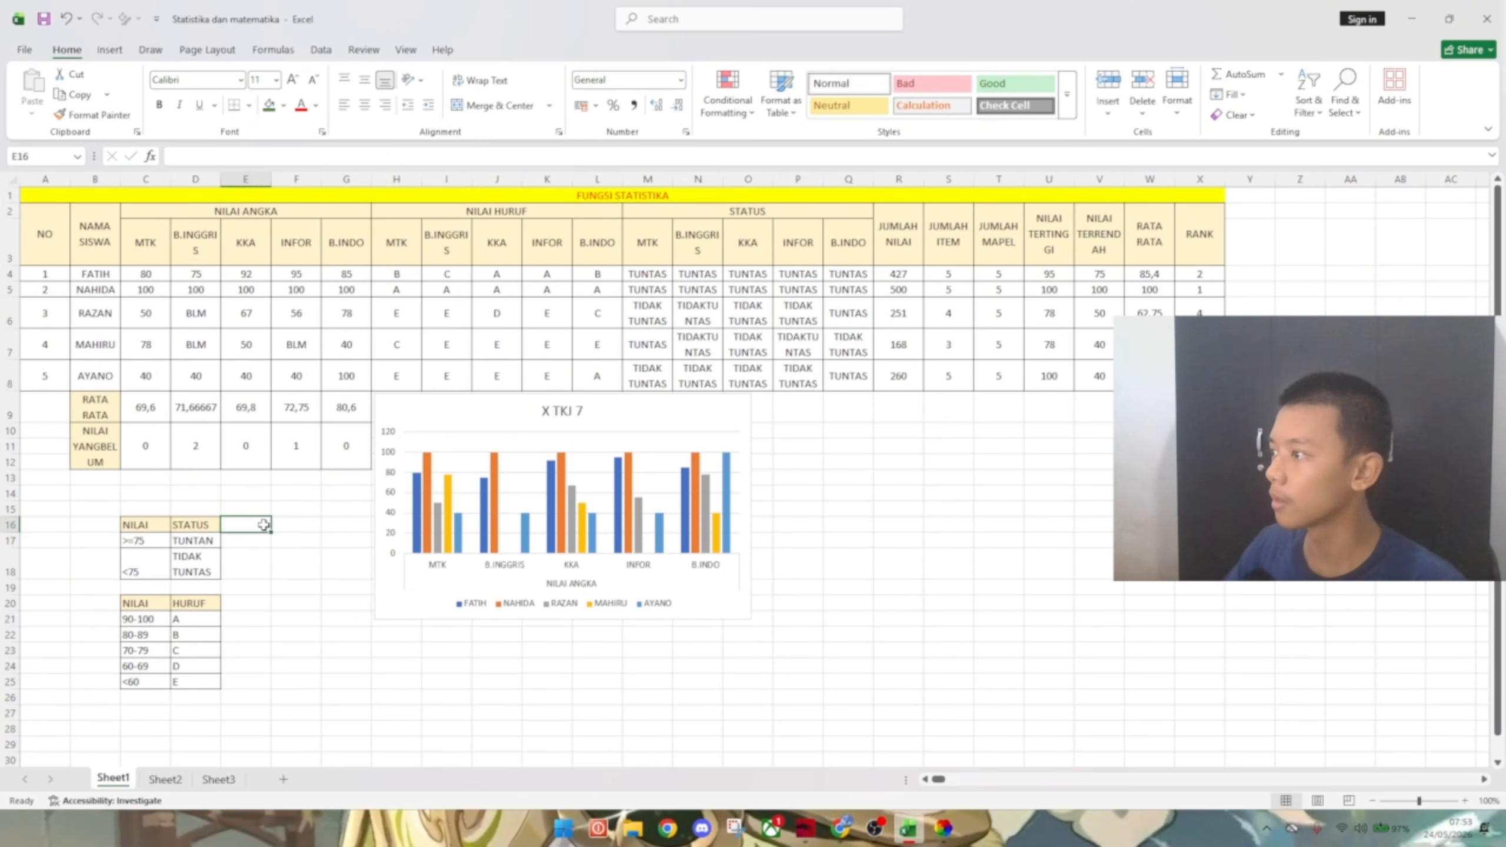
- Copy the NO column C5:C11 on Sheet3 and paste it into column B starting at B5
key(alt+Tab)
click(386, 474)
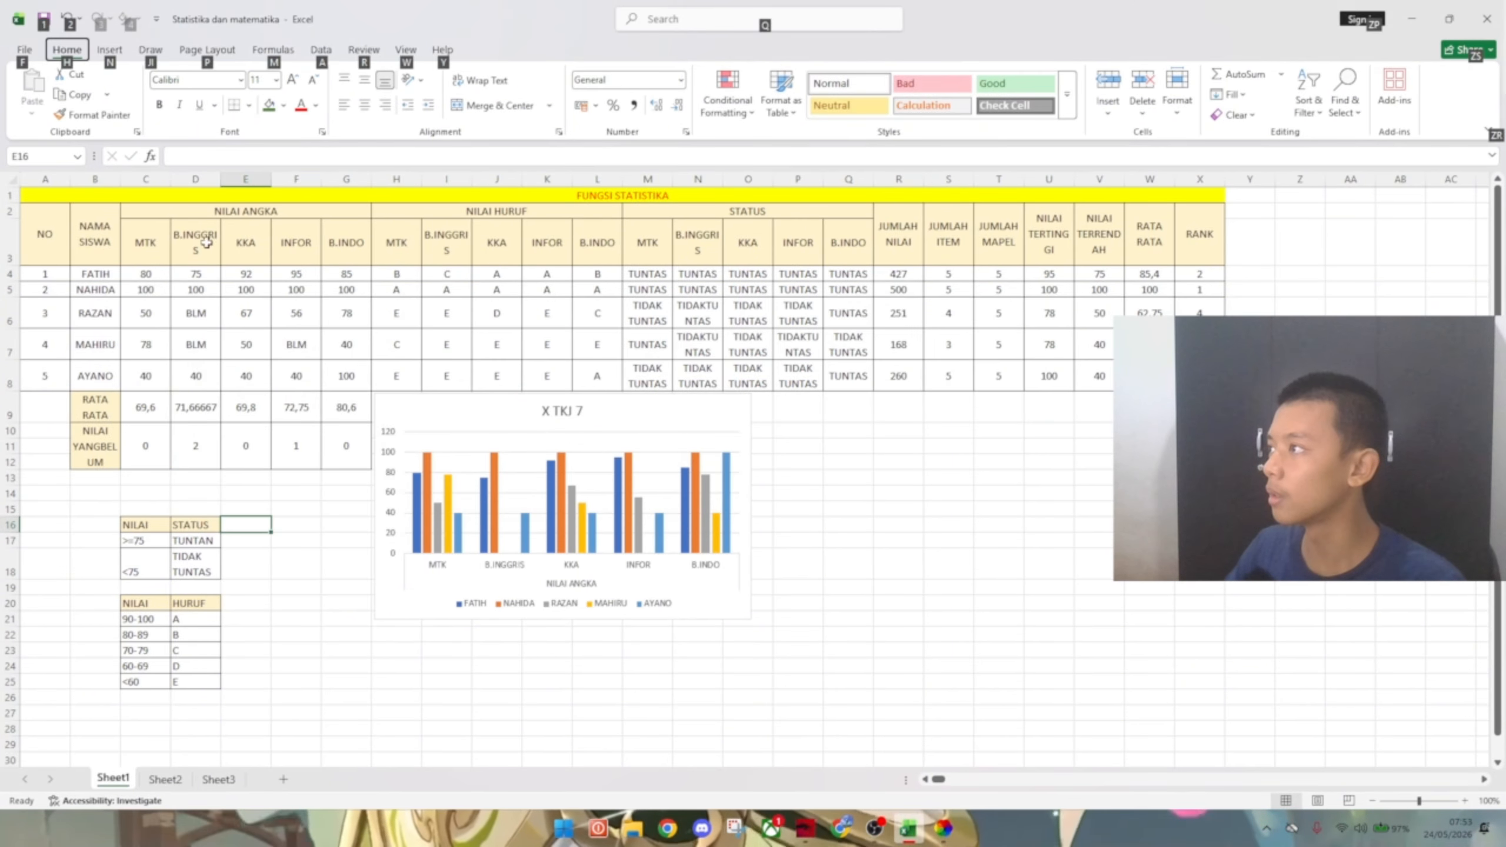
click(219, 778)
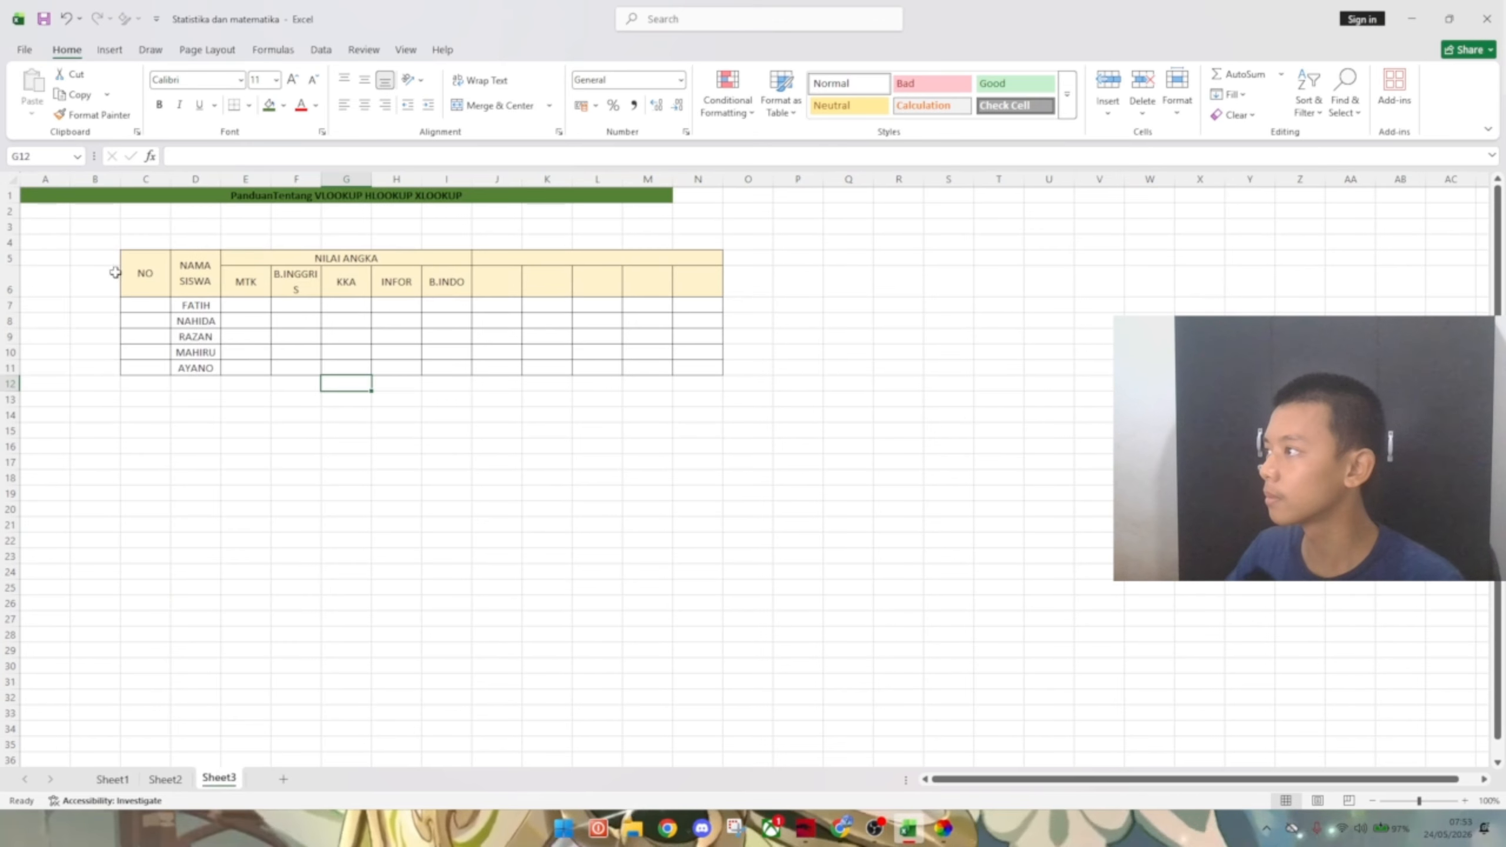
click(143, 273)
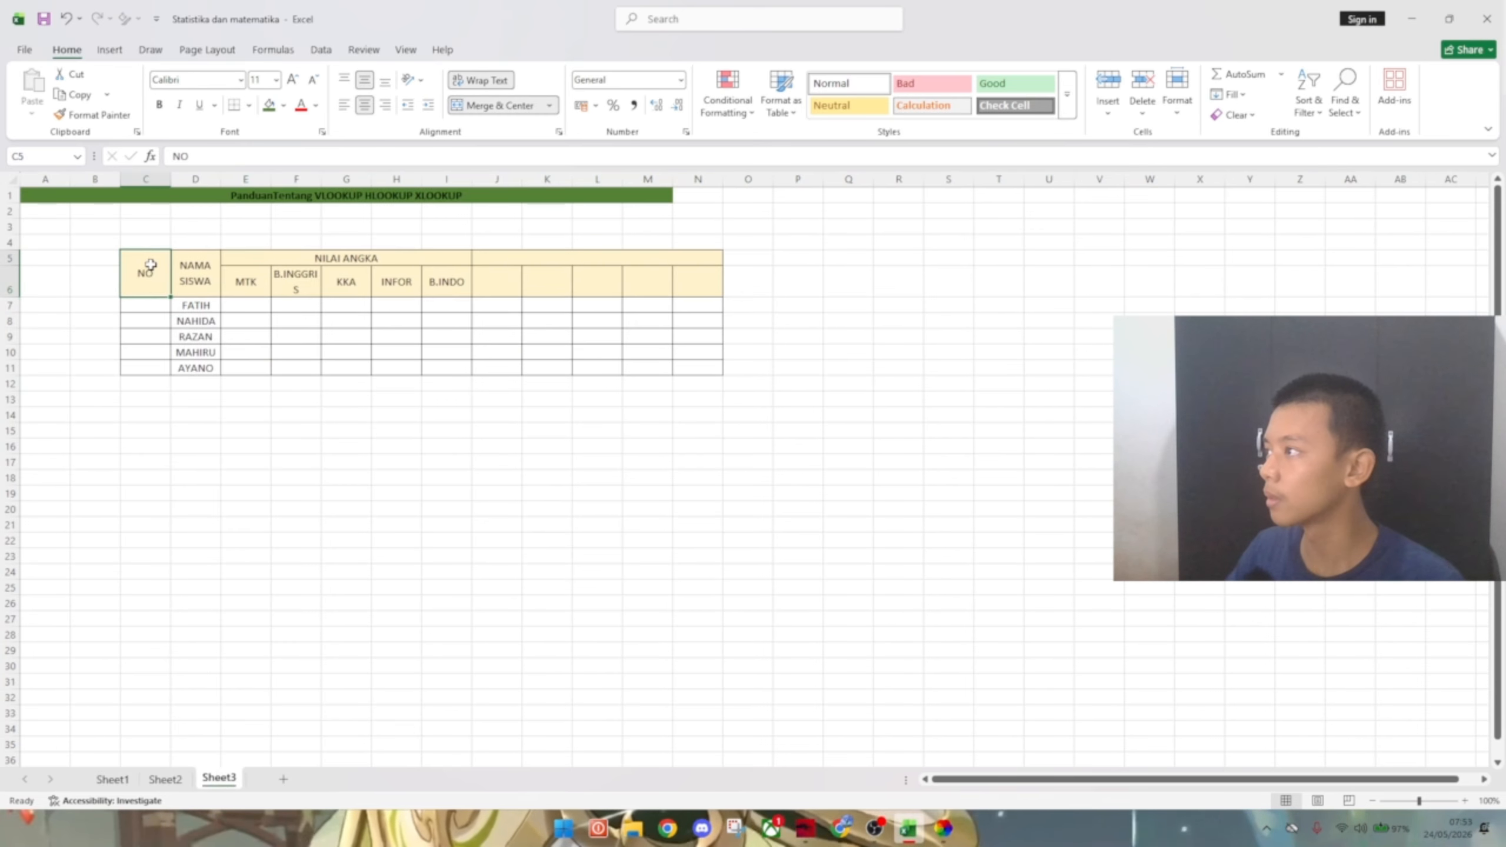
drag(151, 264, 138, 366)
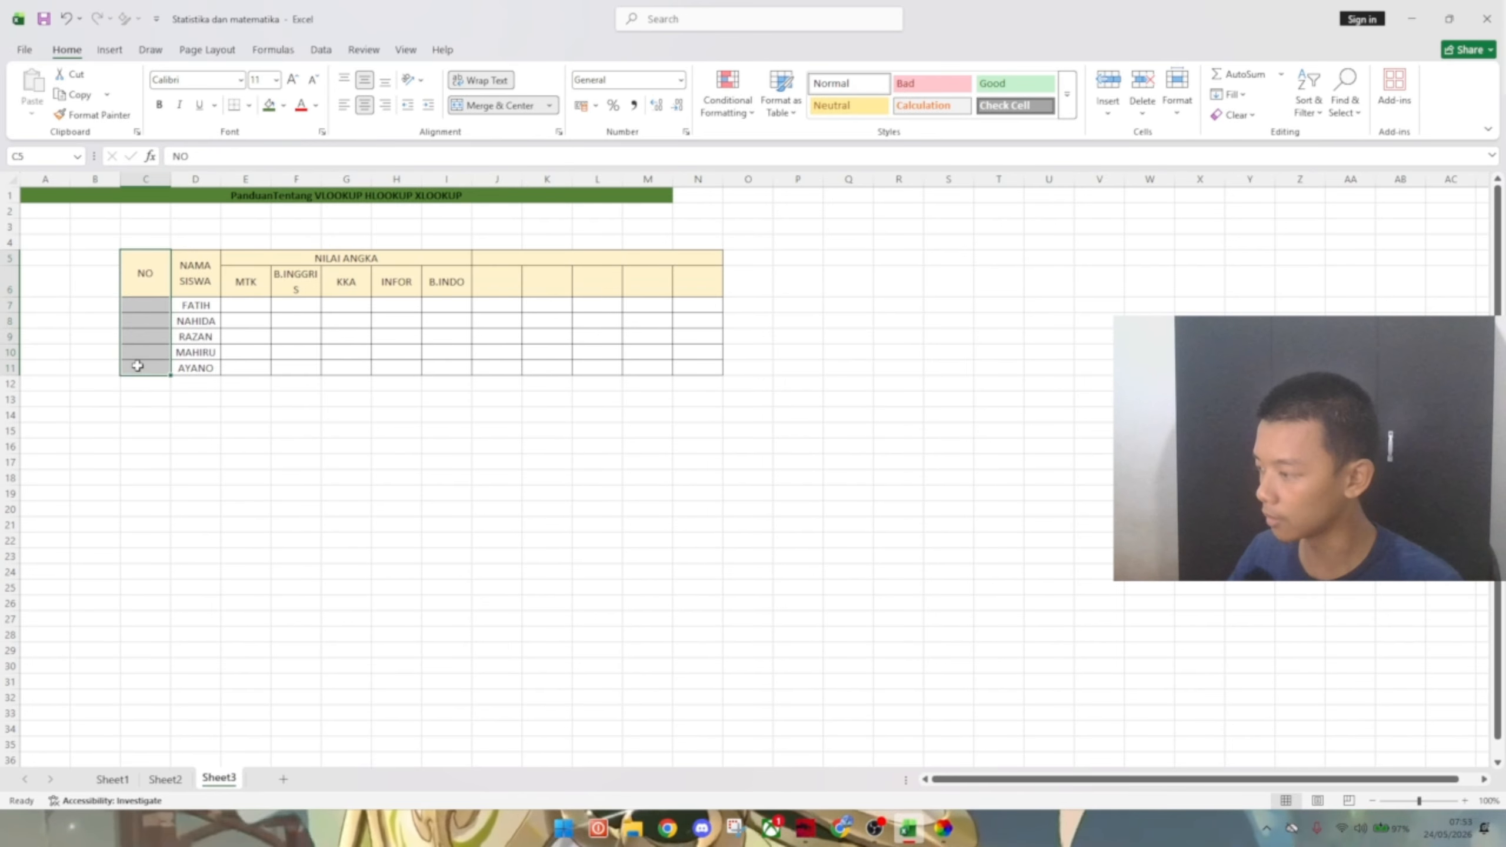
click(100, 279)
key(ctrl+v)
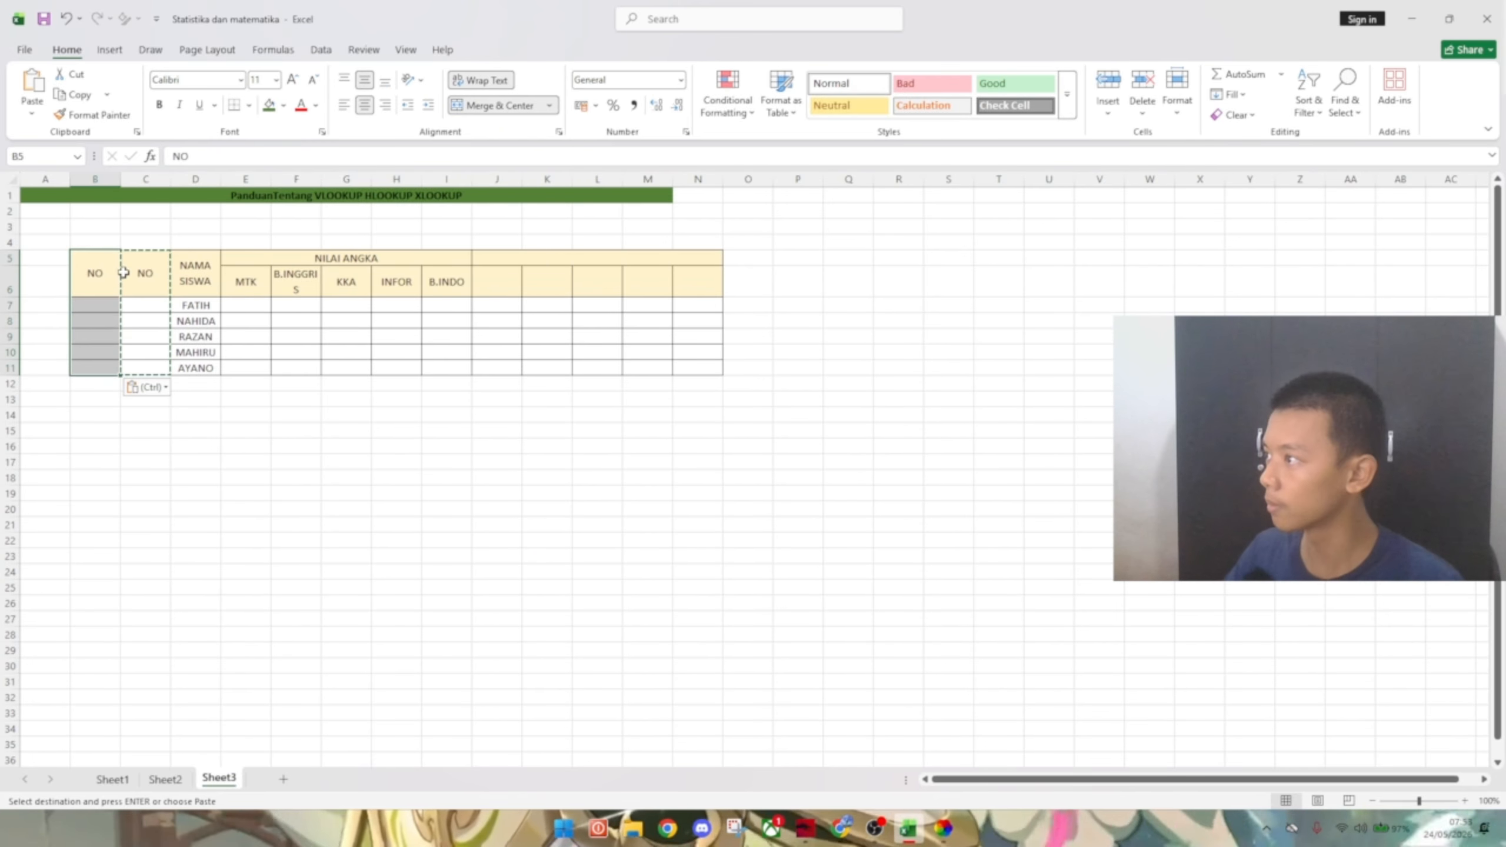
- Change the header in the merged cell B5 to NISN
click(101, 275)
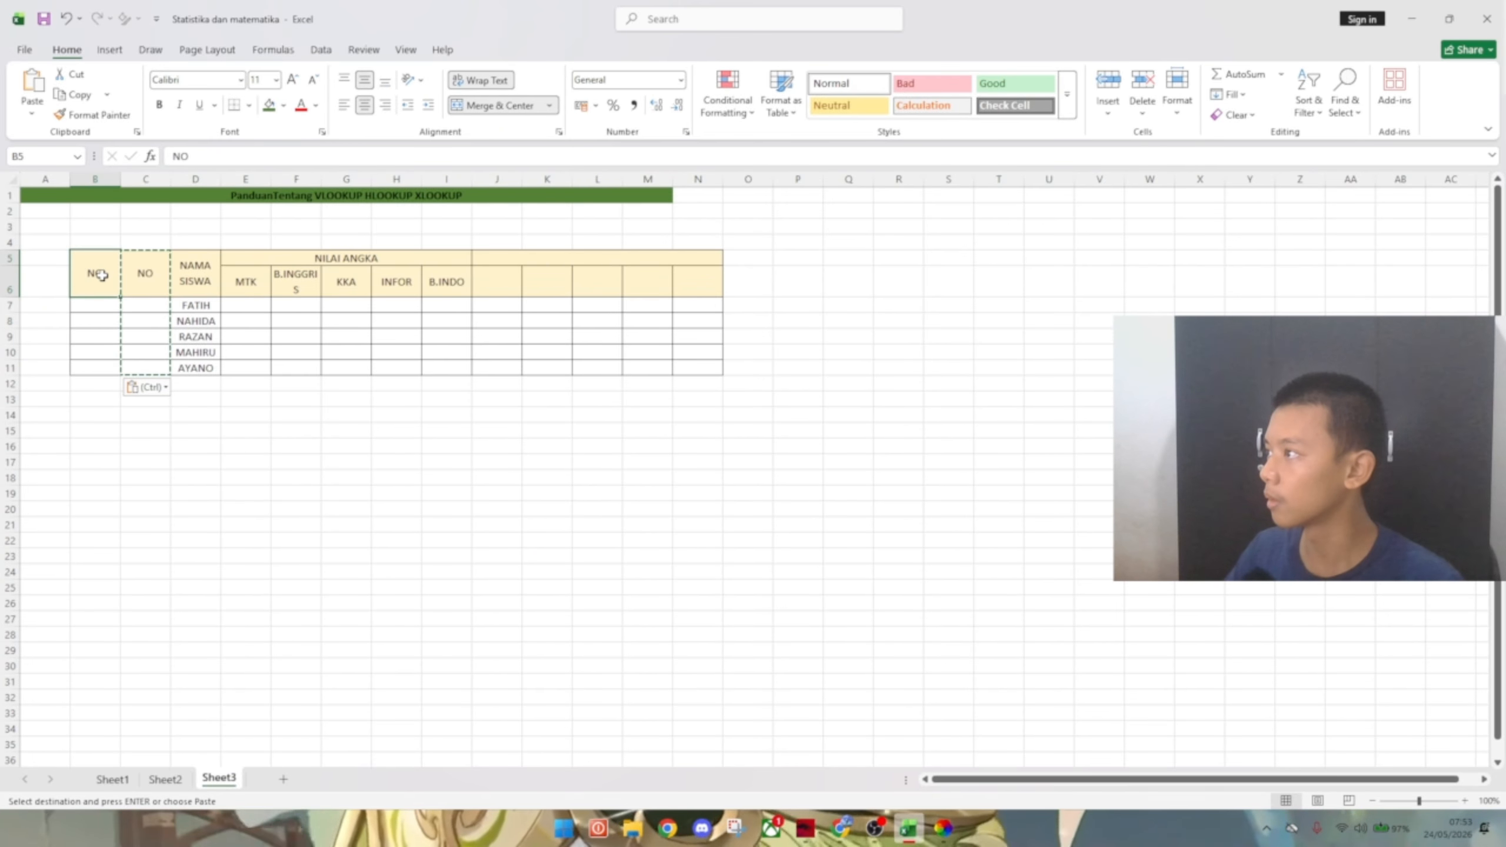
click(254, 165)
text(a)
double_click(255, 164)
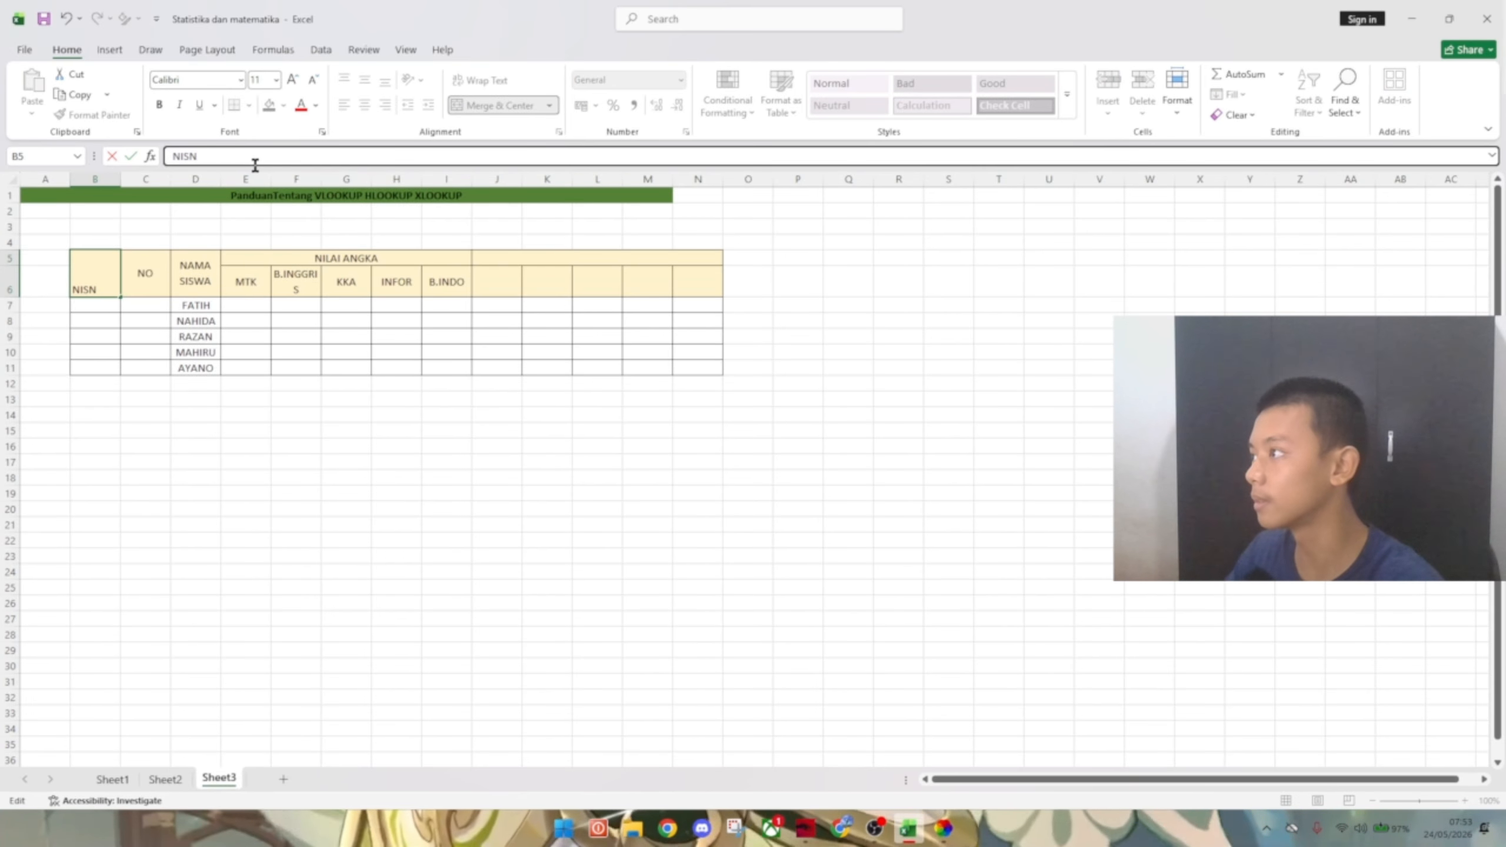
key(Return)
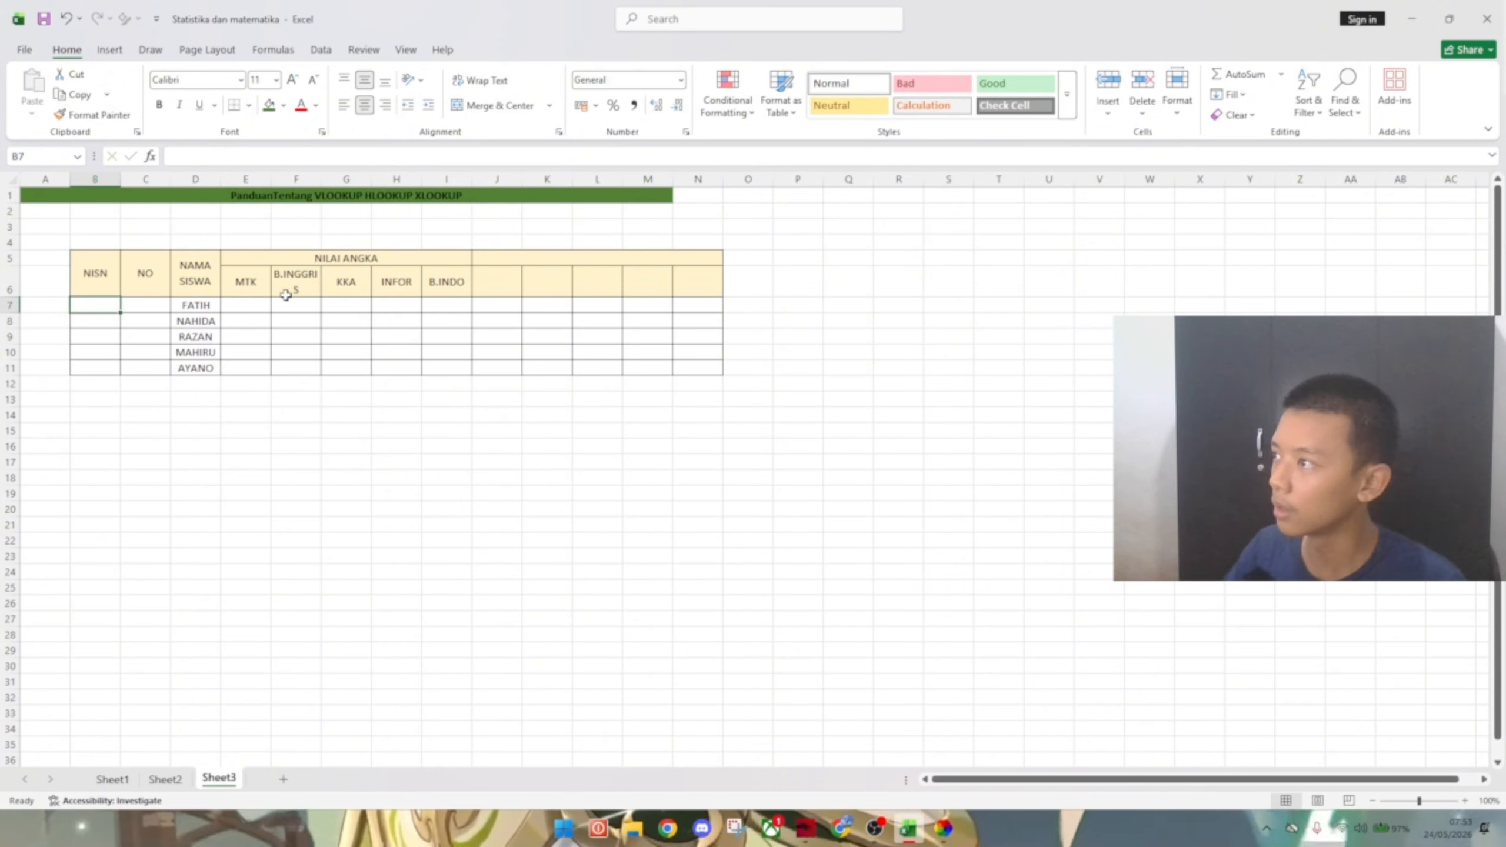
- Try to copy the NO and NAMA SISWA columns C5:D11 onto the merged NILAI ANGKA block E5:I11
drag(199, 274, 205, 359)
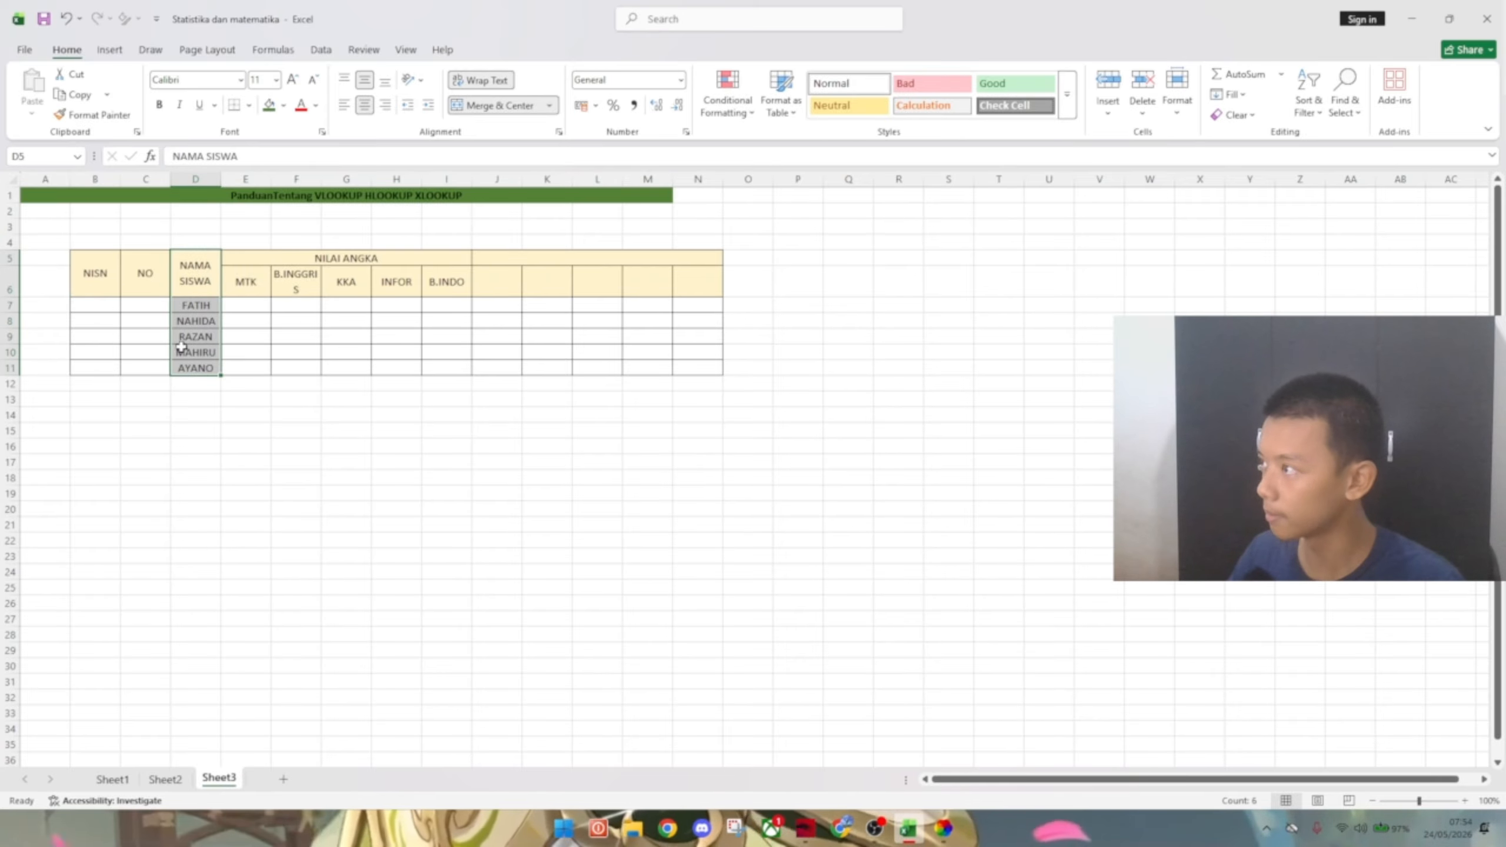
drag(145, 273, 177, 381)
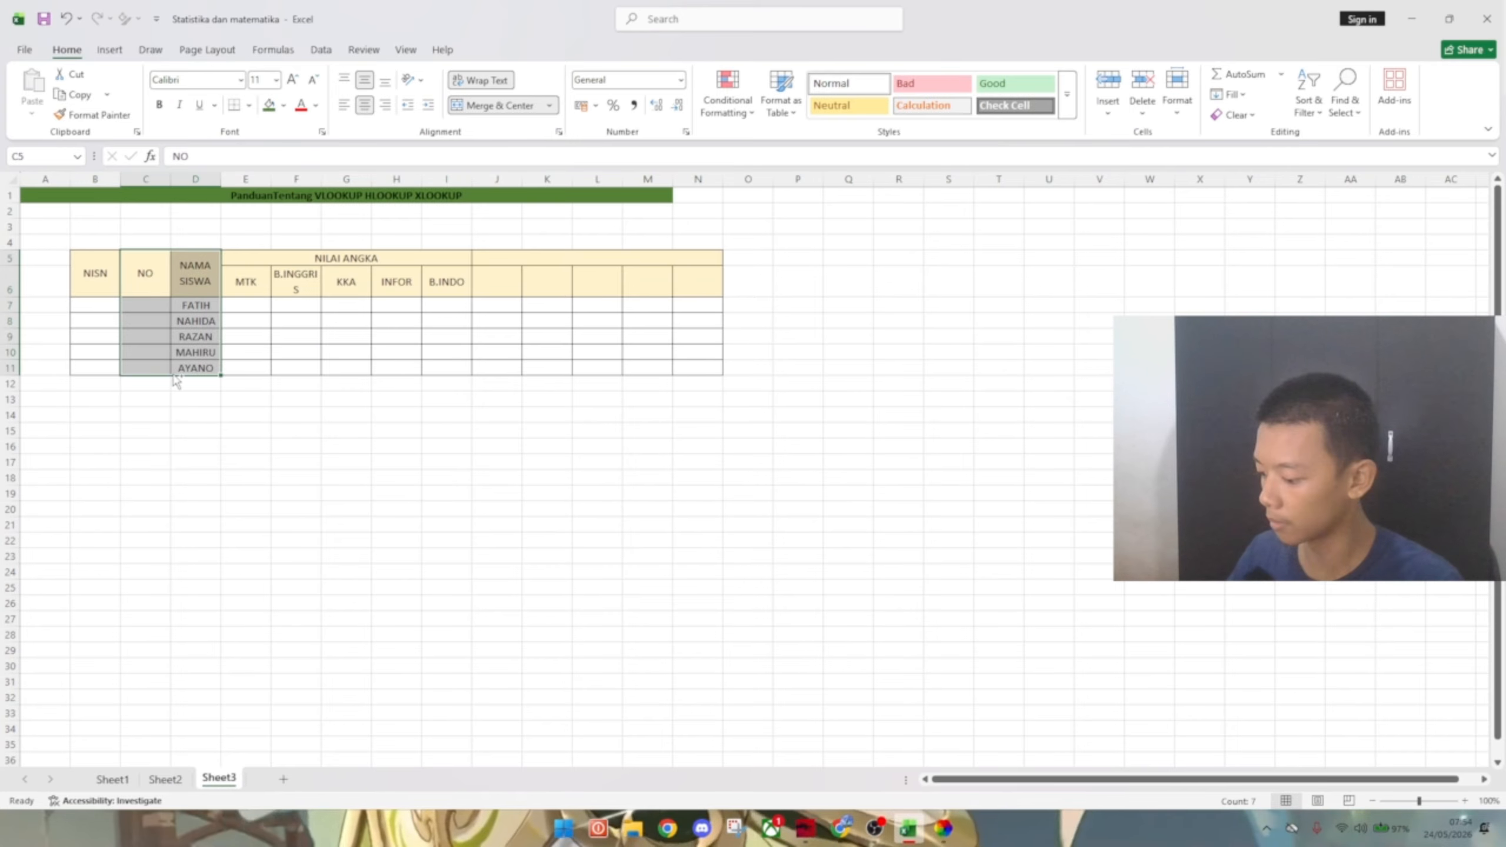
click(244, 263)
drag(244, 272, 296, 368)
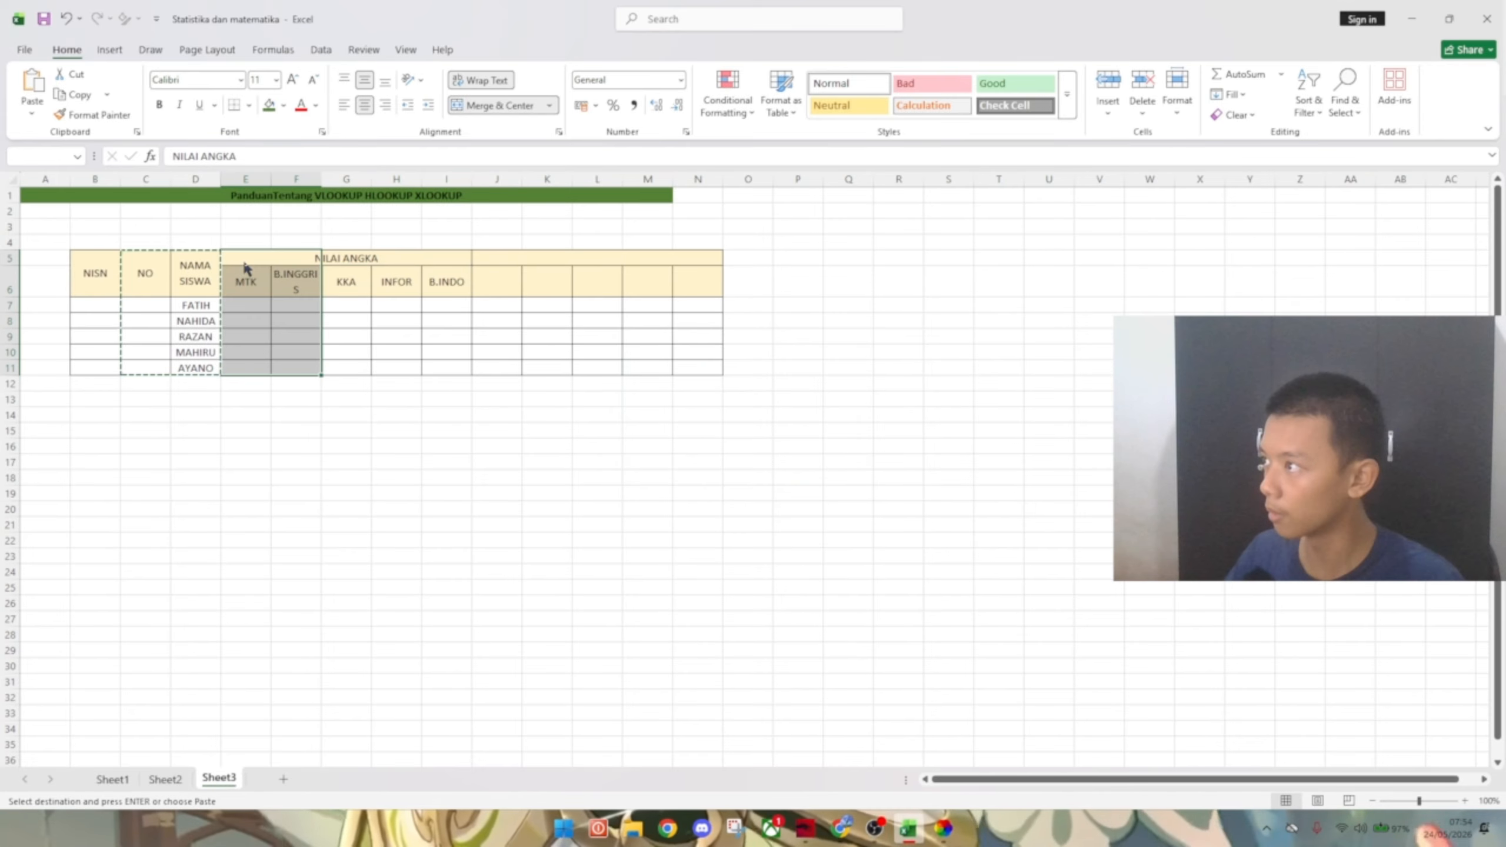
key(Return)
click(809, 448)
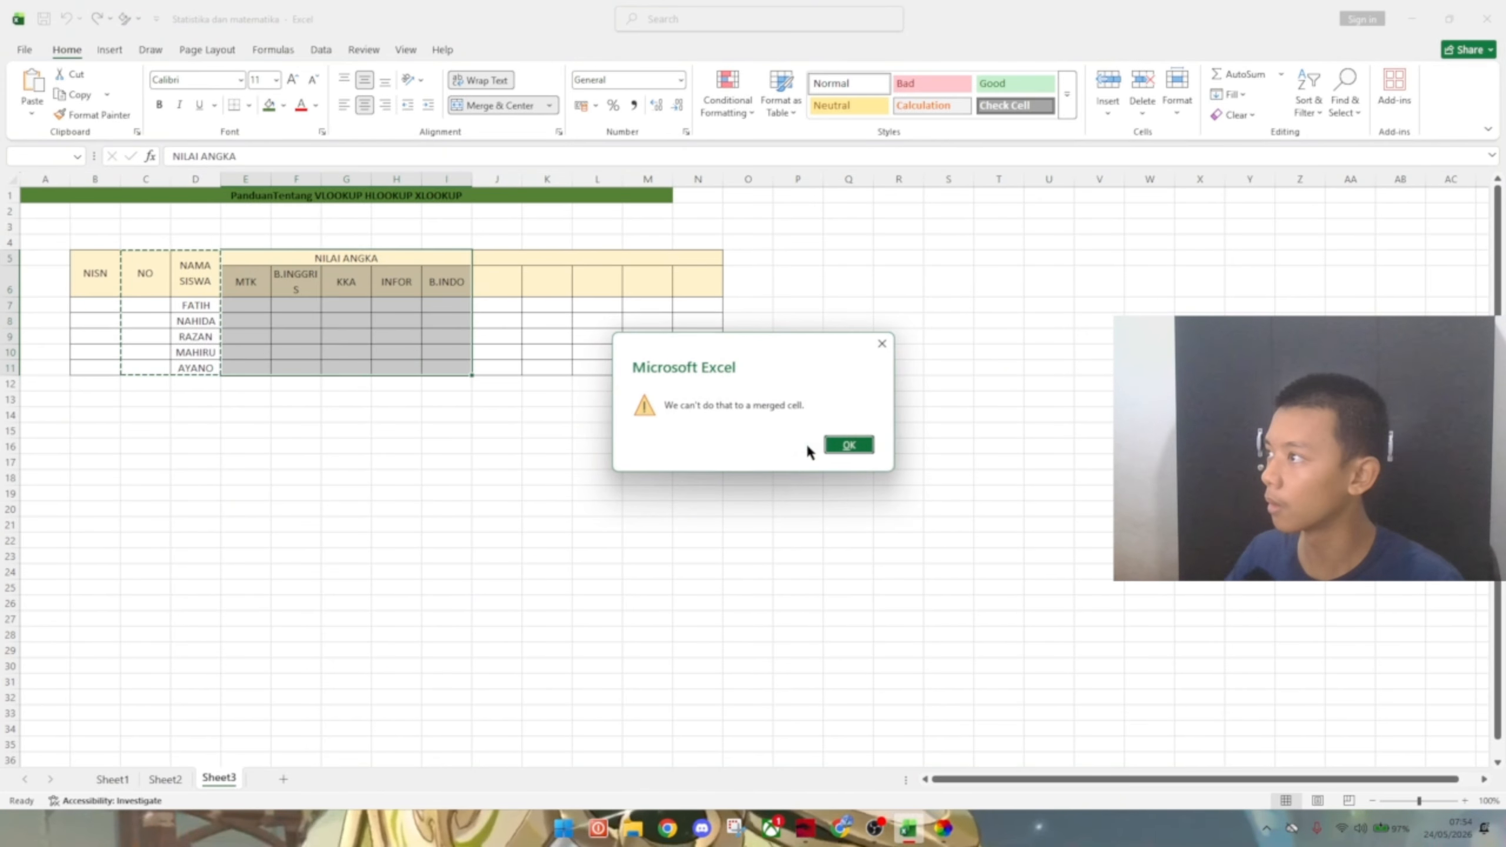
click(849, 445)
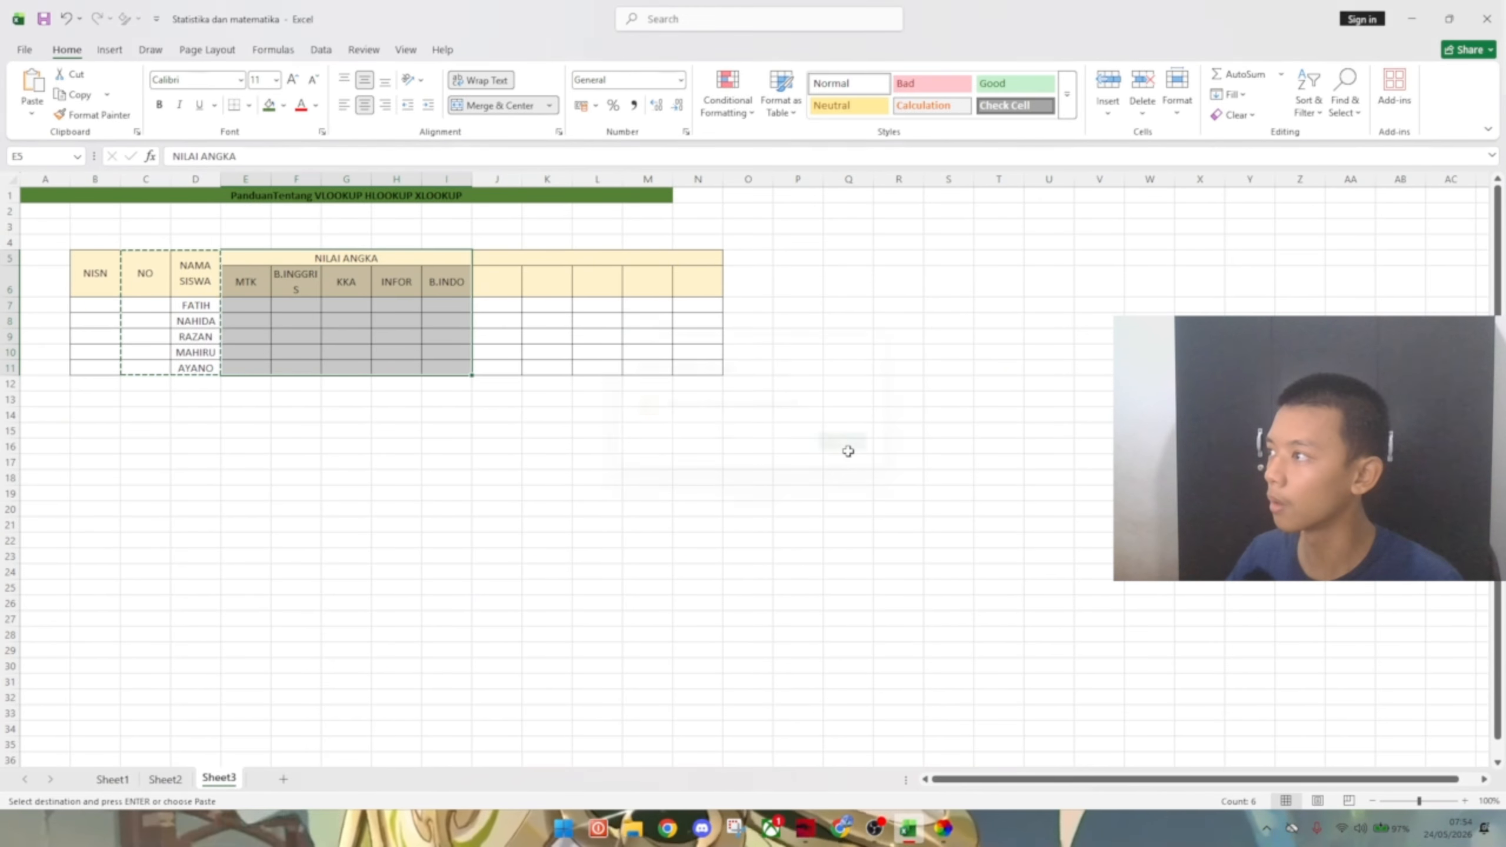
click(497, 493)
- Unmerge the NILAI ANGKA header cell starting at E5
click(260, 294)
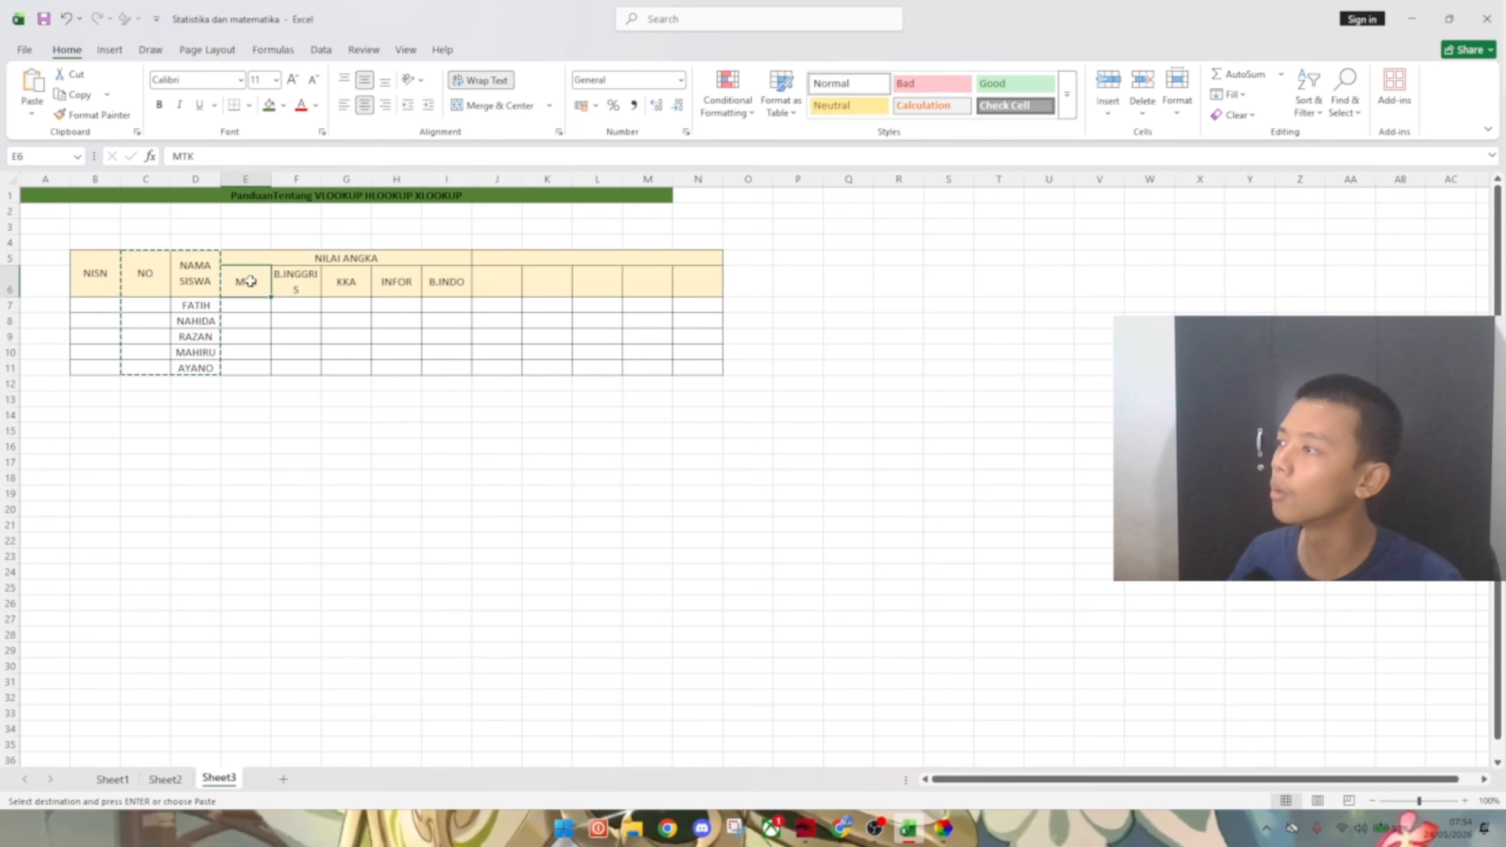
click(252, 261)
click(499, 105)
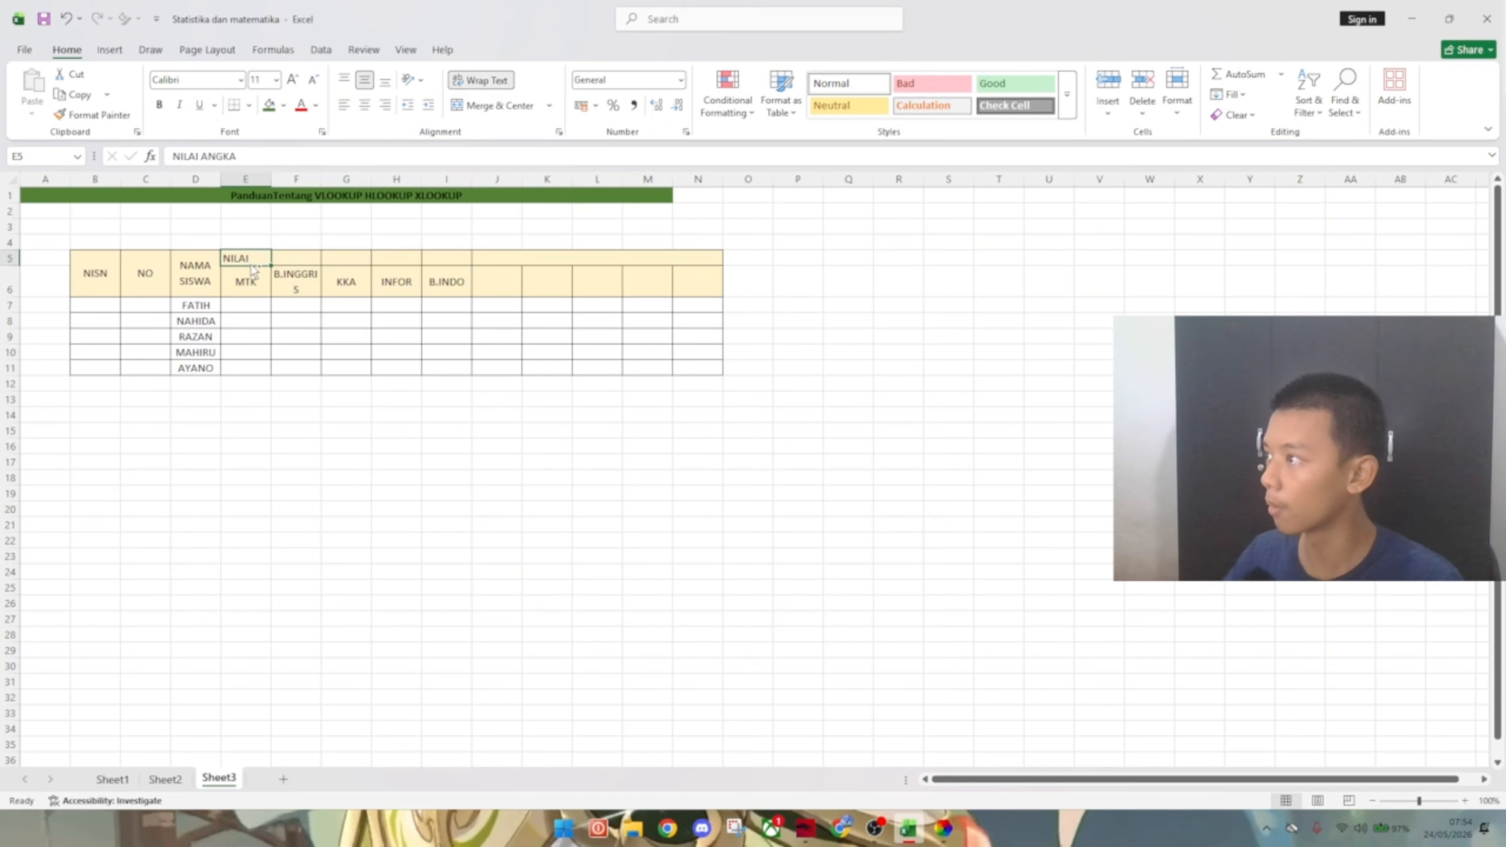
- Copy the NO column C5:C11 and paste it over the MTK column starting at E5
drag(132, 295, 164, 363)
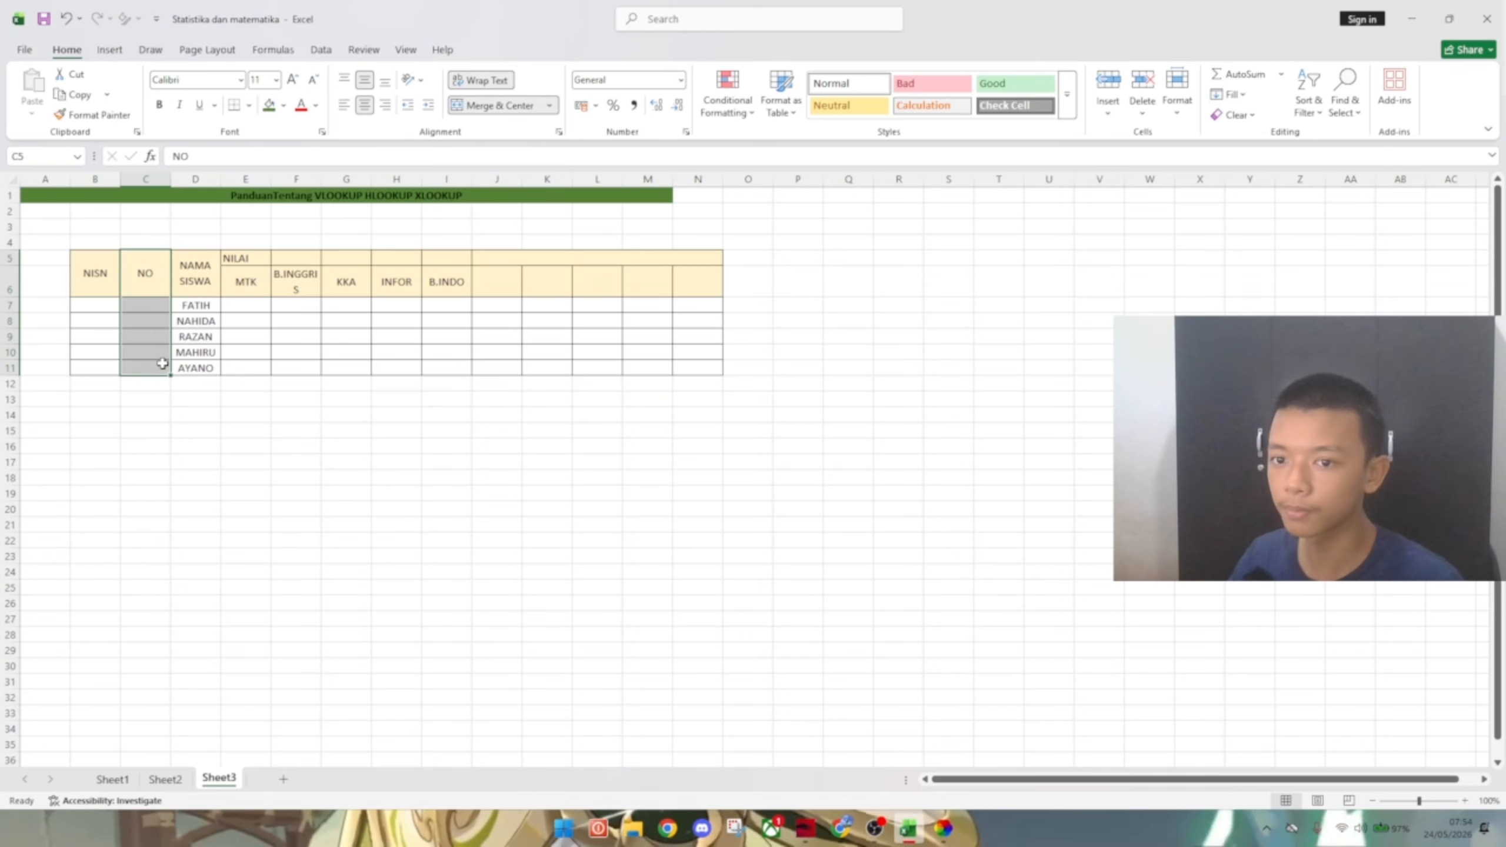
key(ctrl+c)
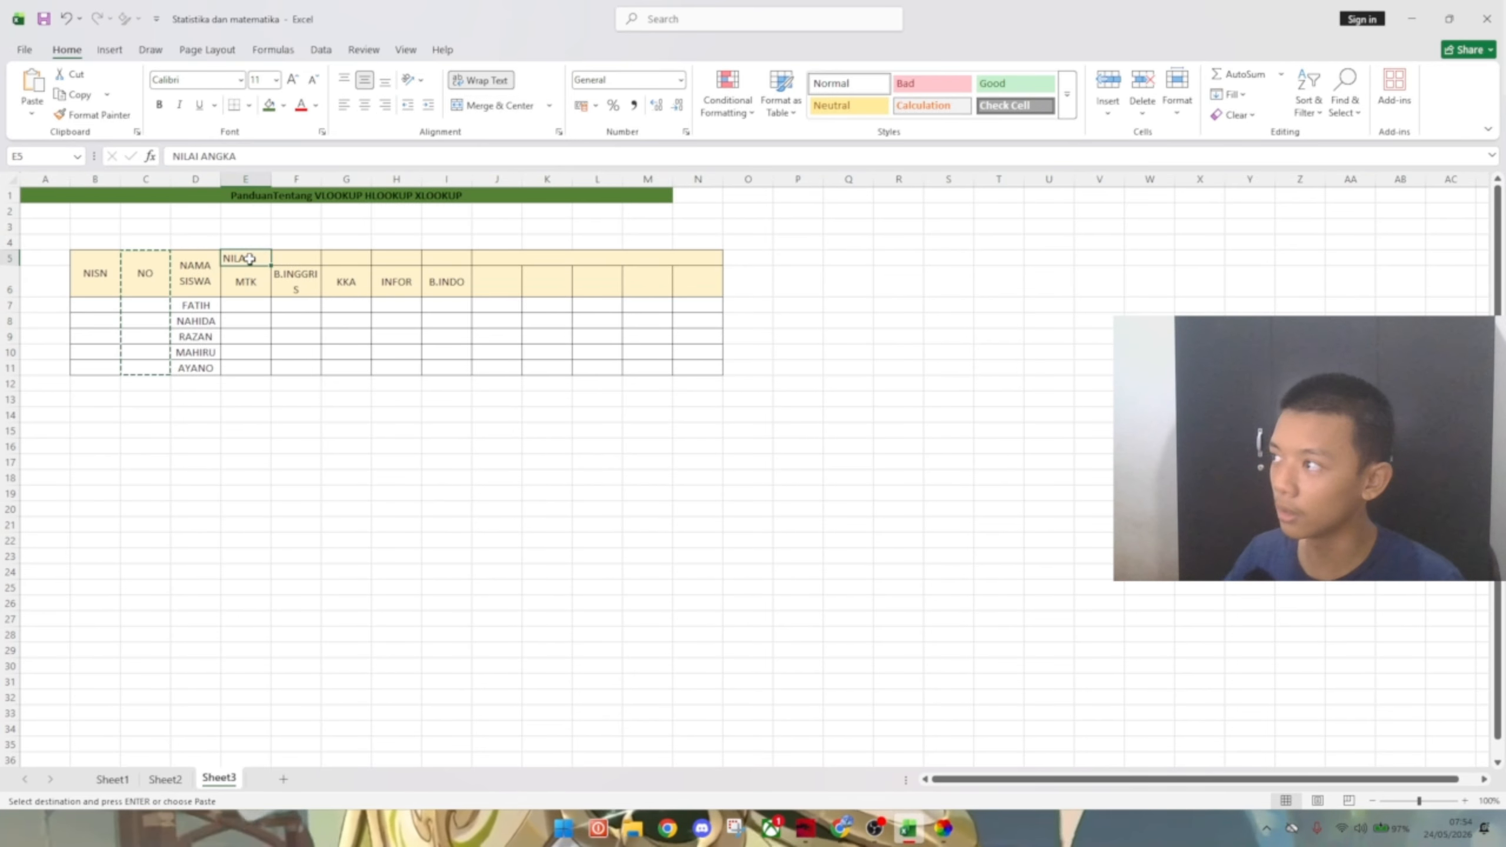
click(247, 256)
key(ctrl+v)
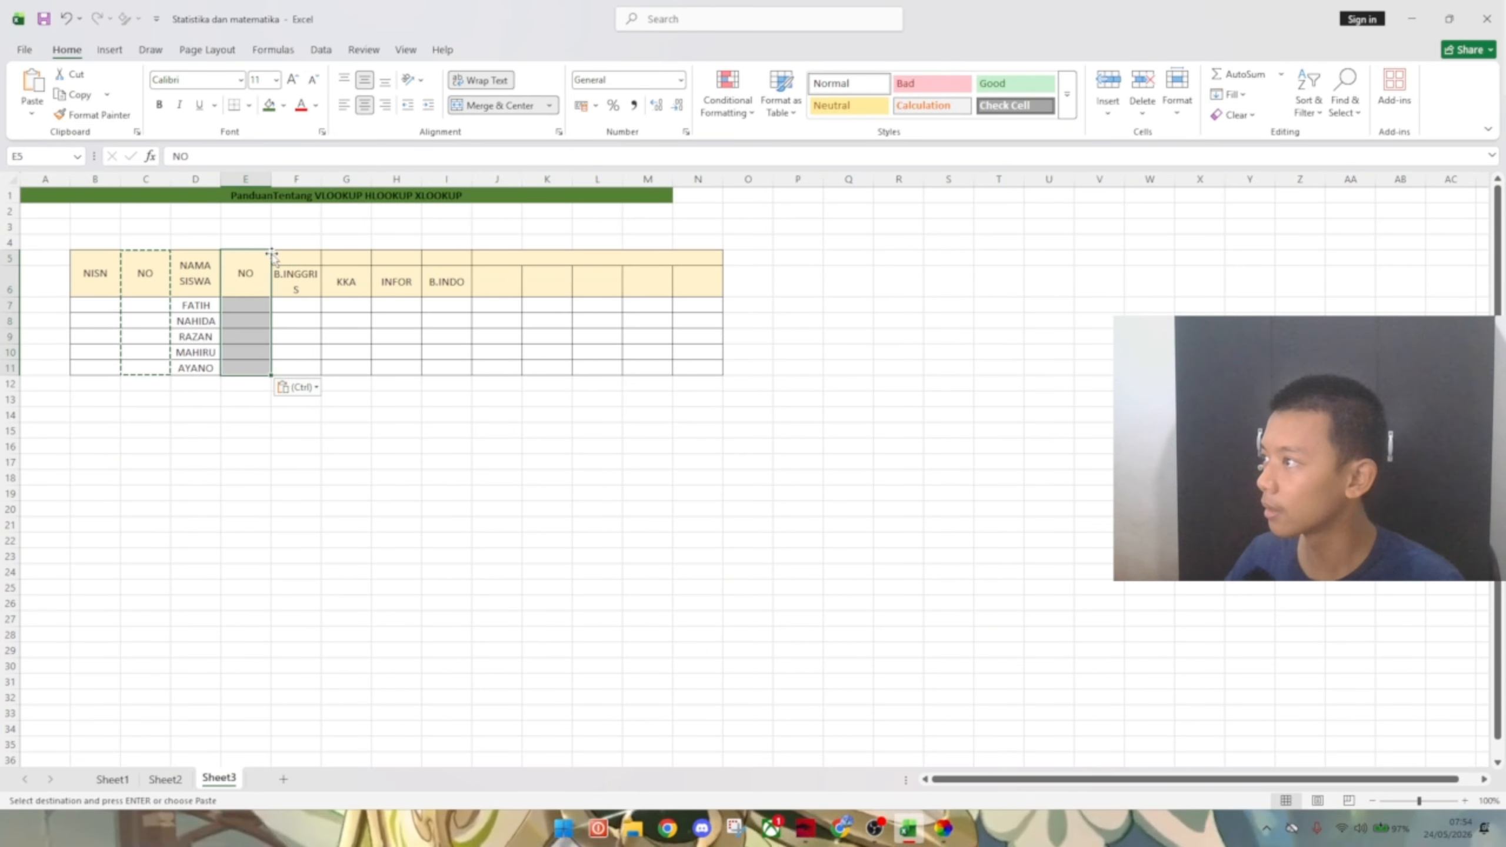
key(Right)
key(ctrl+v)
key(ctrl+Right)
key(ctrl+v)
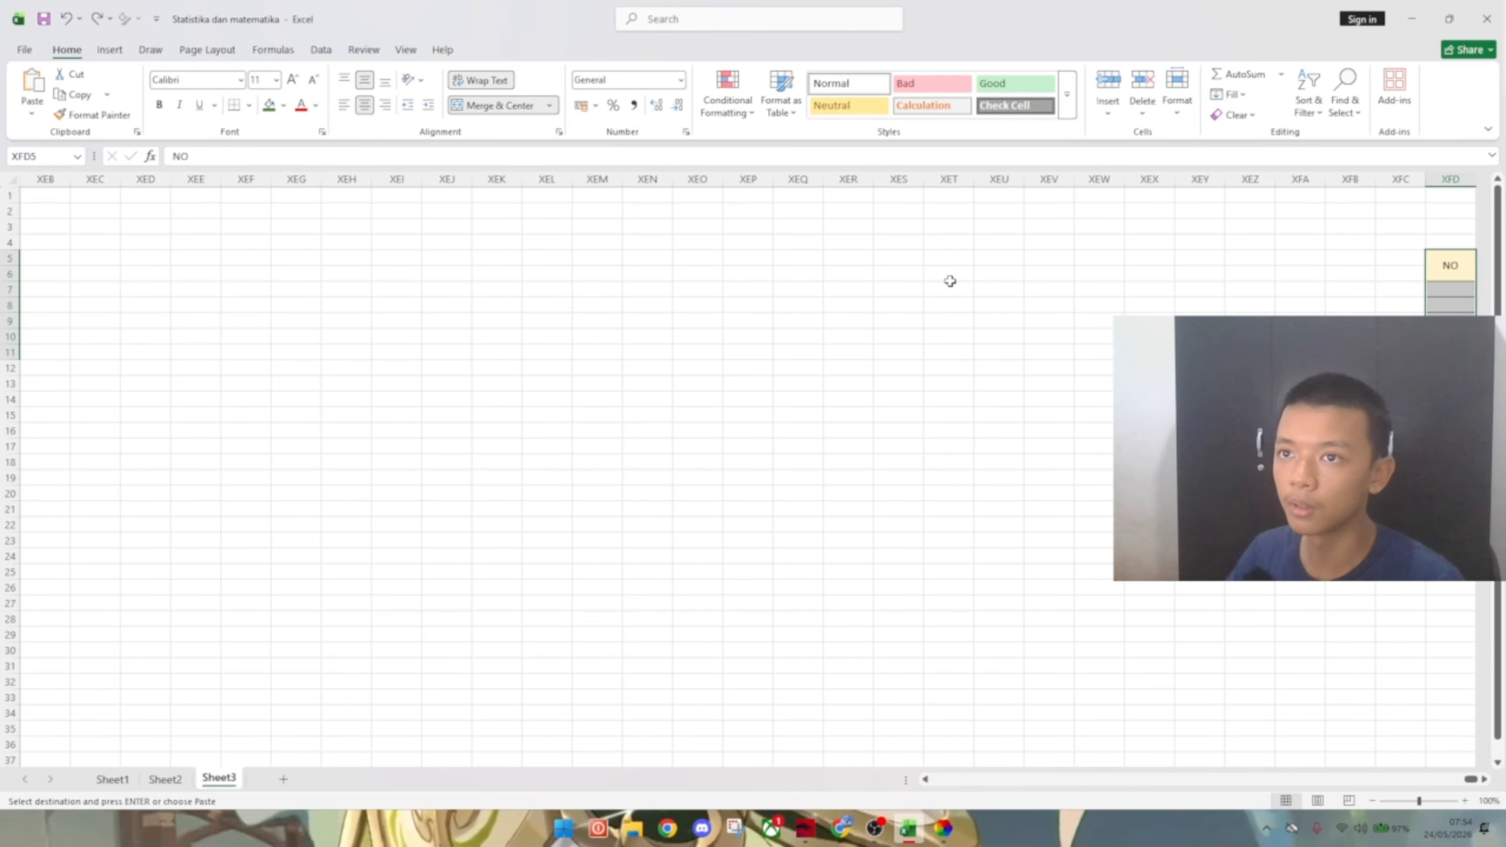
key(ctrl+z)
key(ctrl+z)
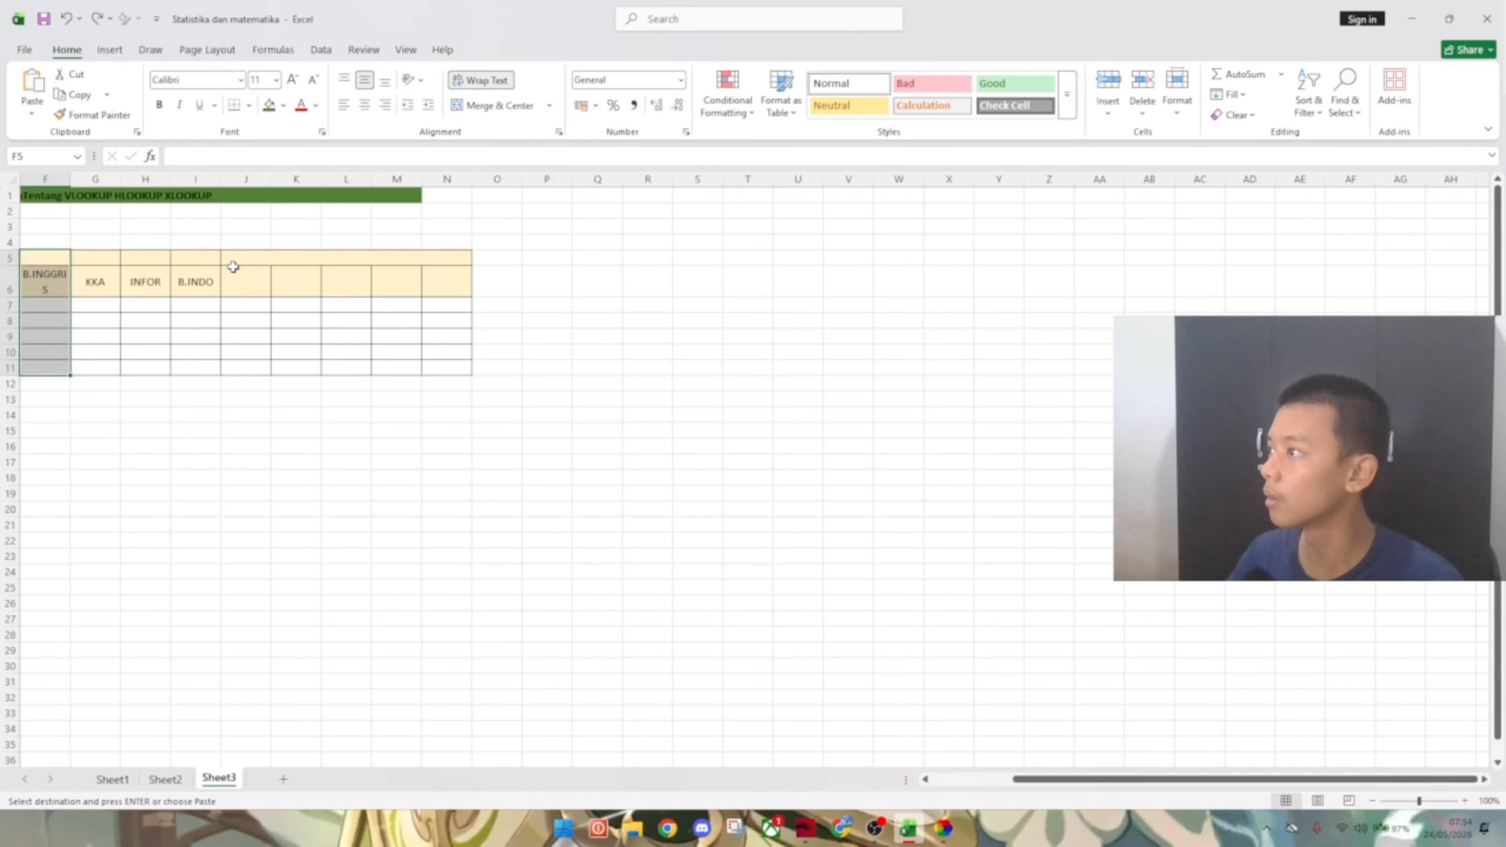
- Paste the copied NO column into each remaining table column from F5 through N5
scroll(287, 294, left, 1)
scroll(287, 294, left, 2)
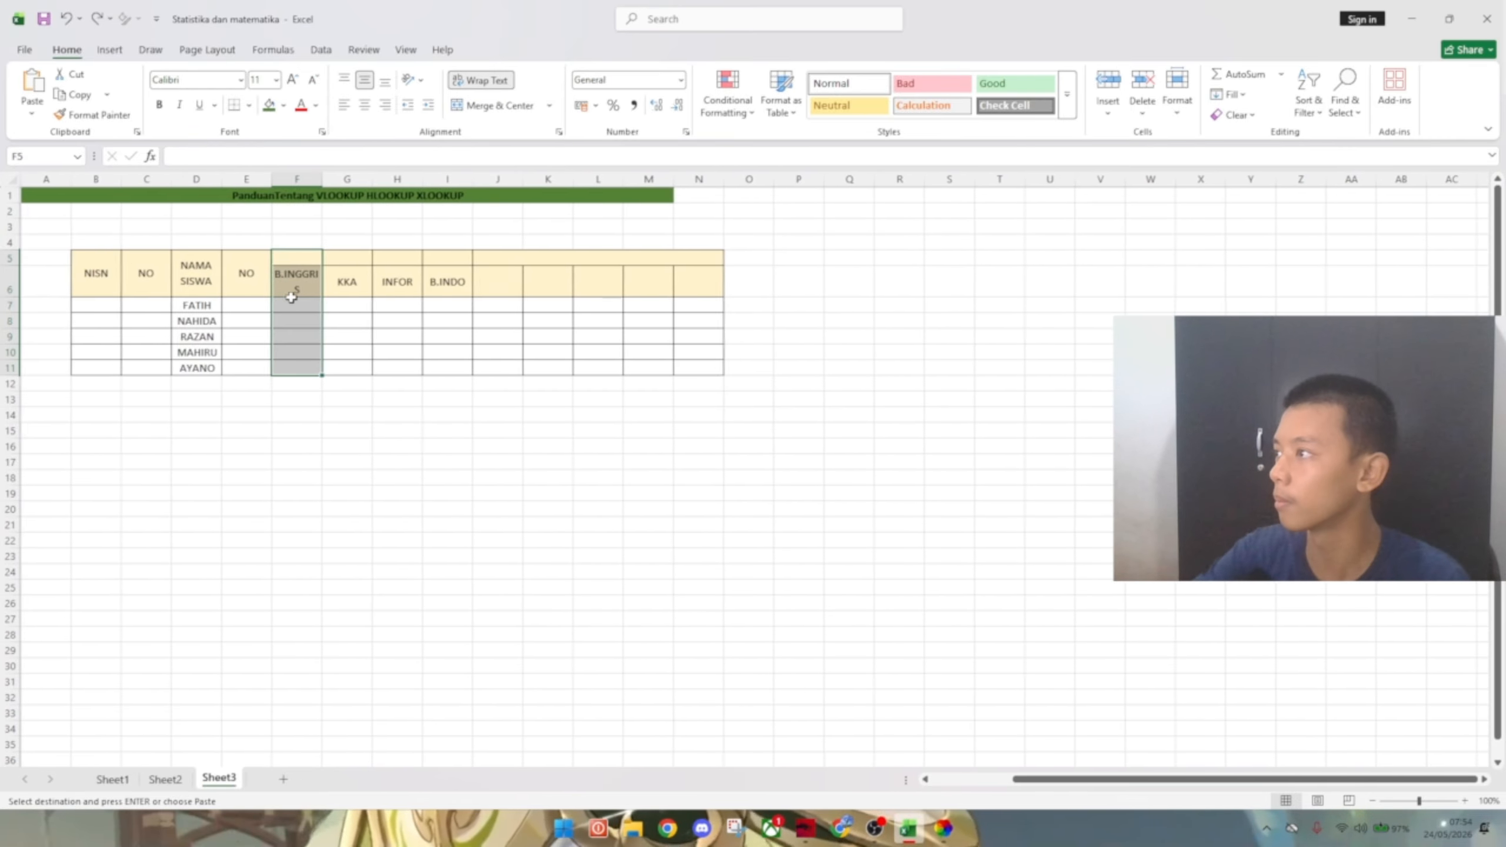
click(289, 256)
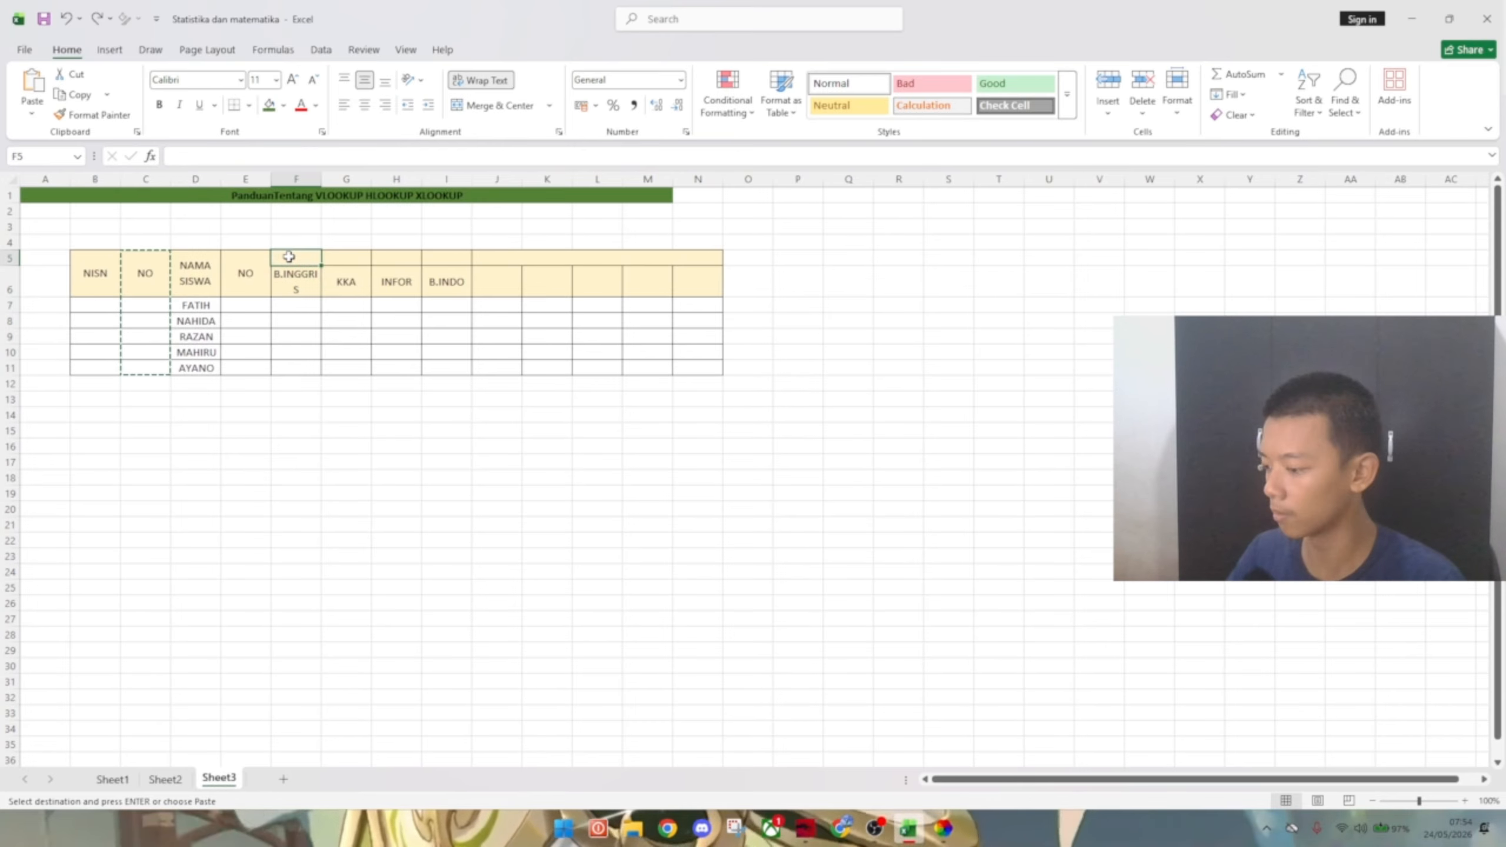
key(ctrl+v)
click(350, 257)
key(ctrl+v)
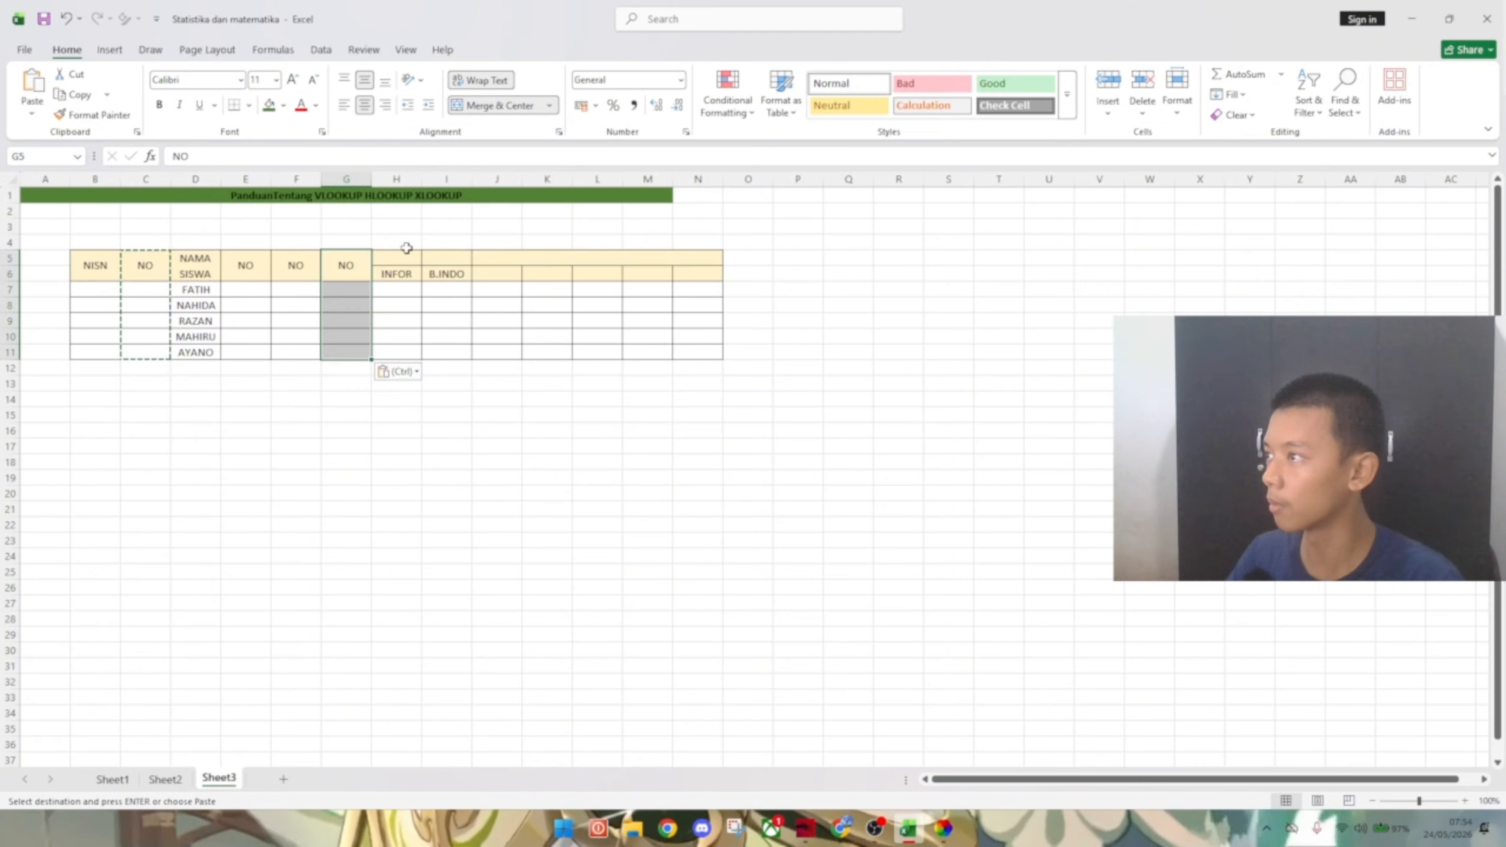
ctrl+click(400, 256)
key(ctrl+v)
ctrl+click(452, 255)
key(ctrl+v)
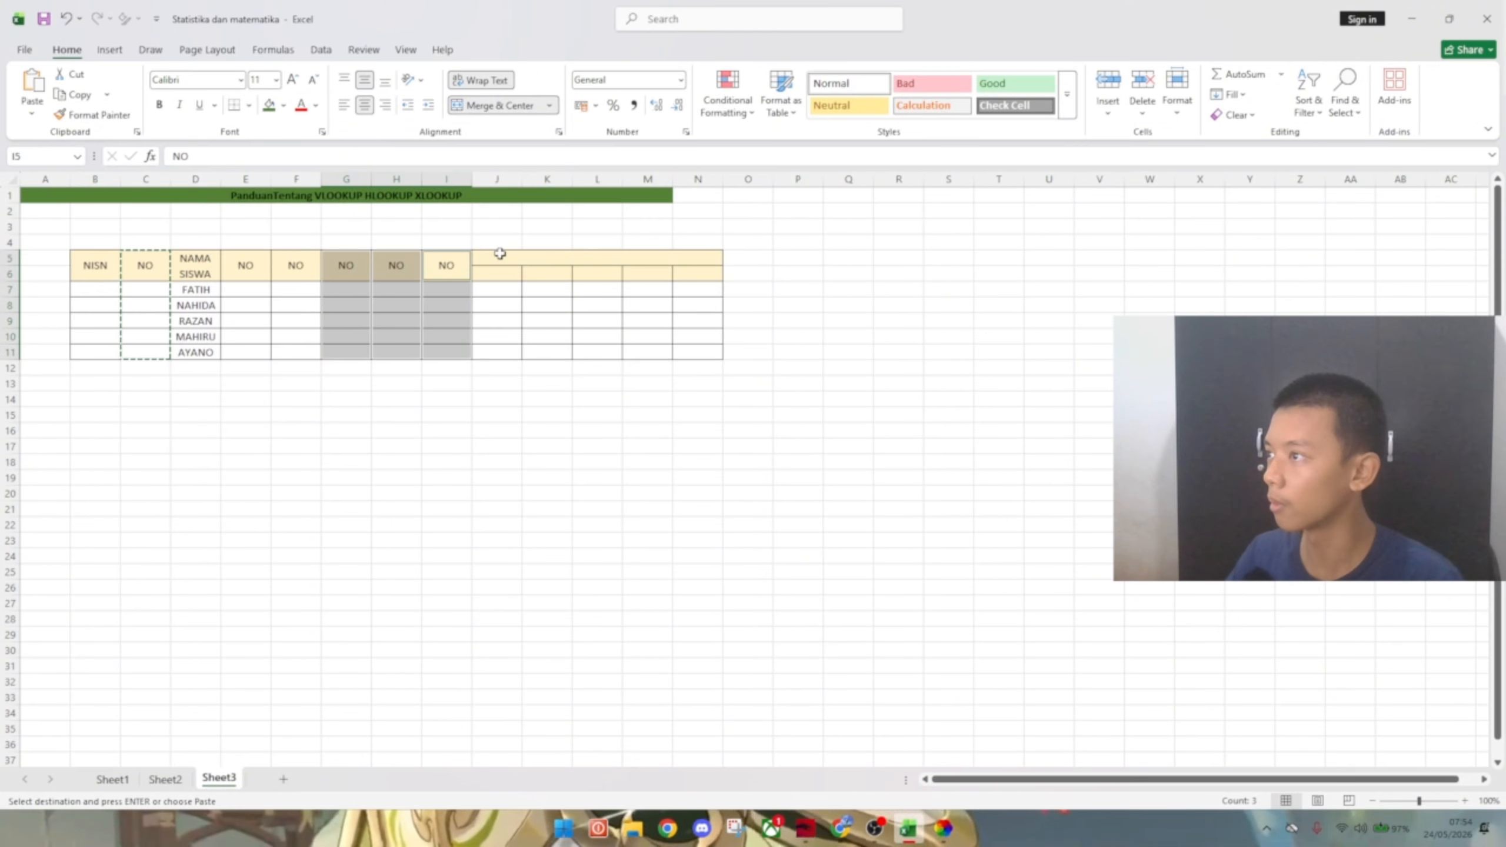
ctrl+click(500, 253)
key(ctrl+v)
click(631, 409)
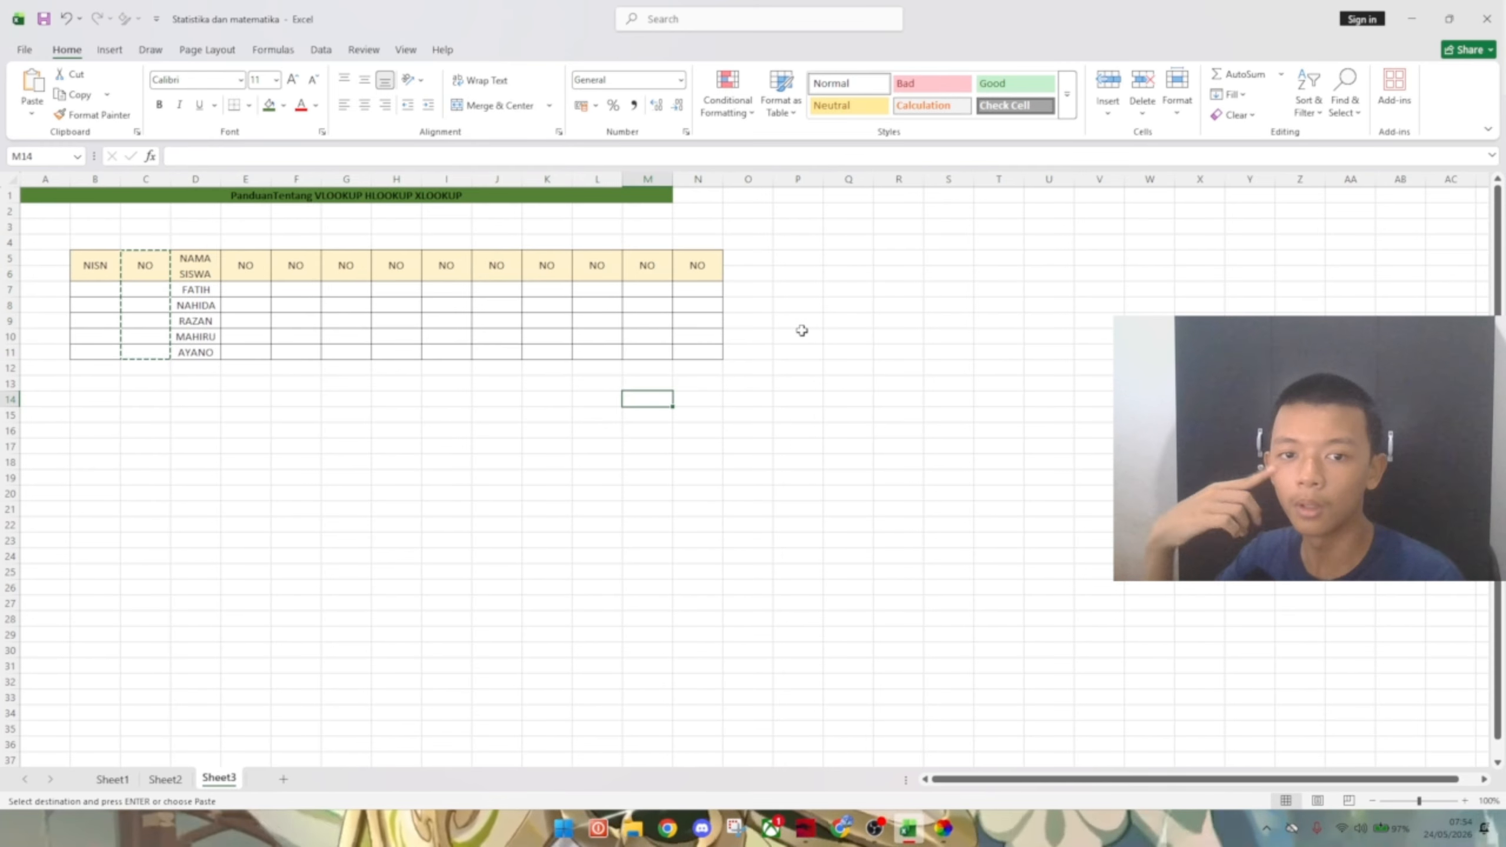
- Replace the header in the merged cell E5 with GENDER
click(249, 268)
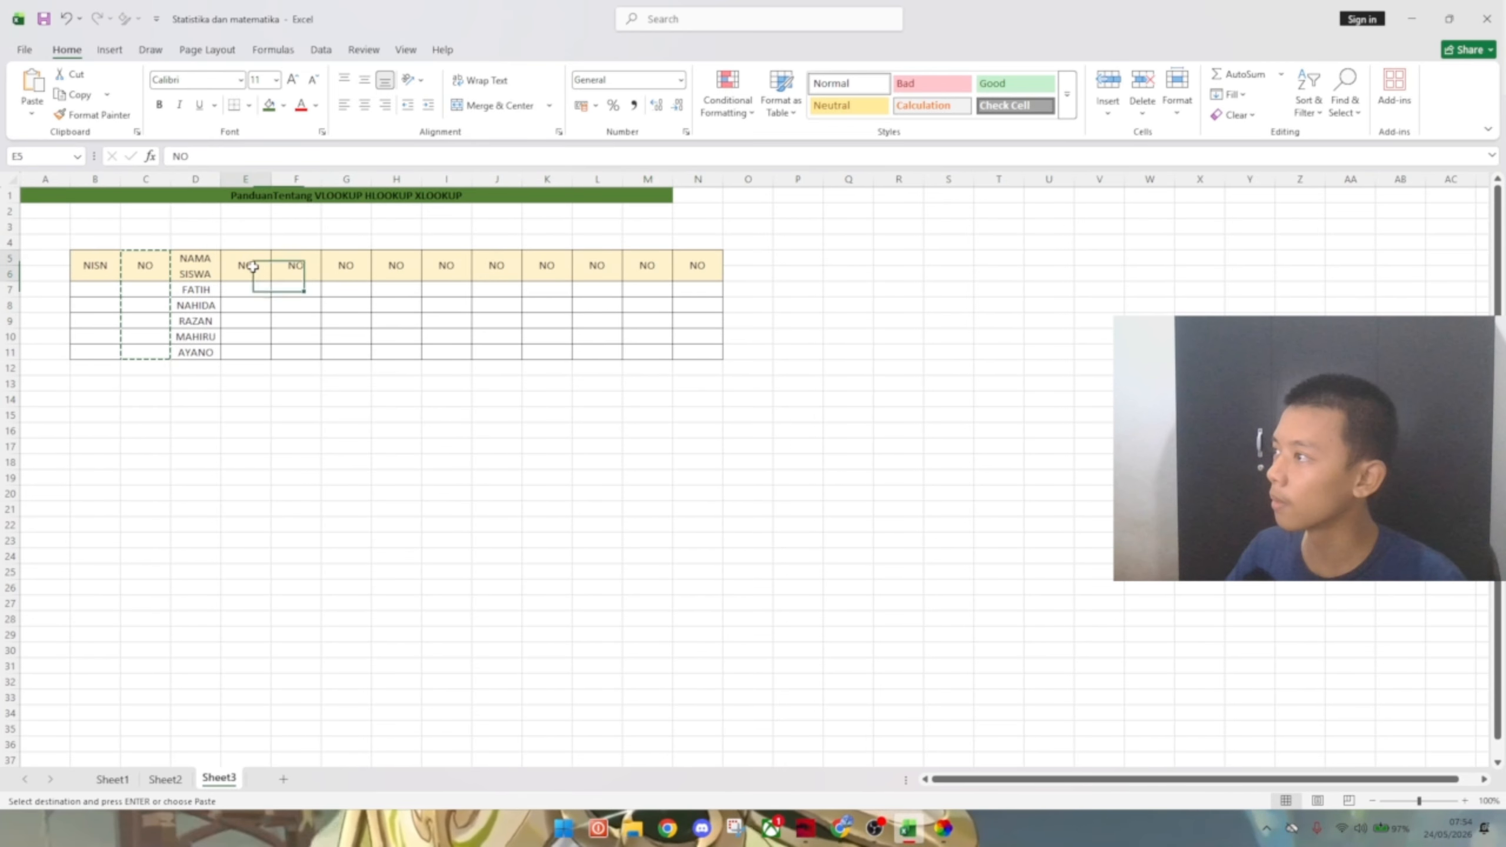
double_click(252, 274)
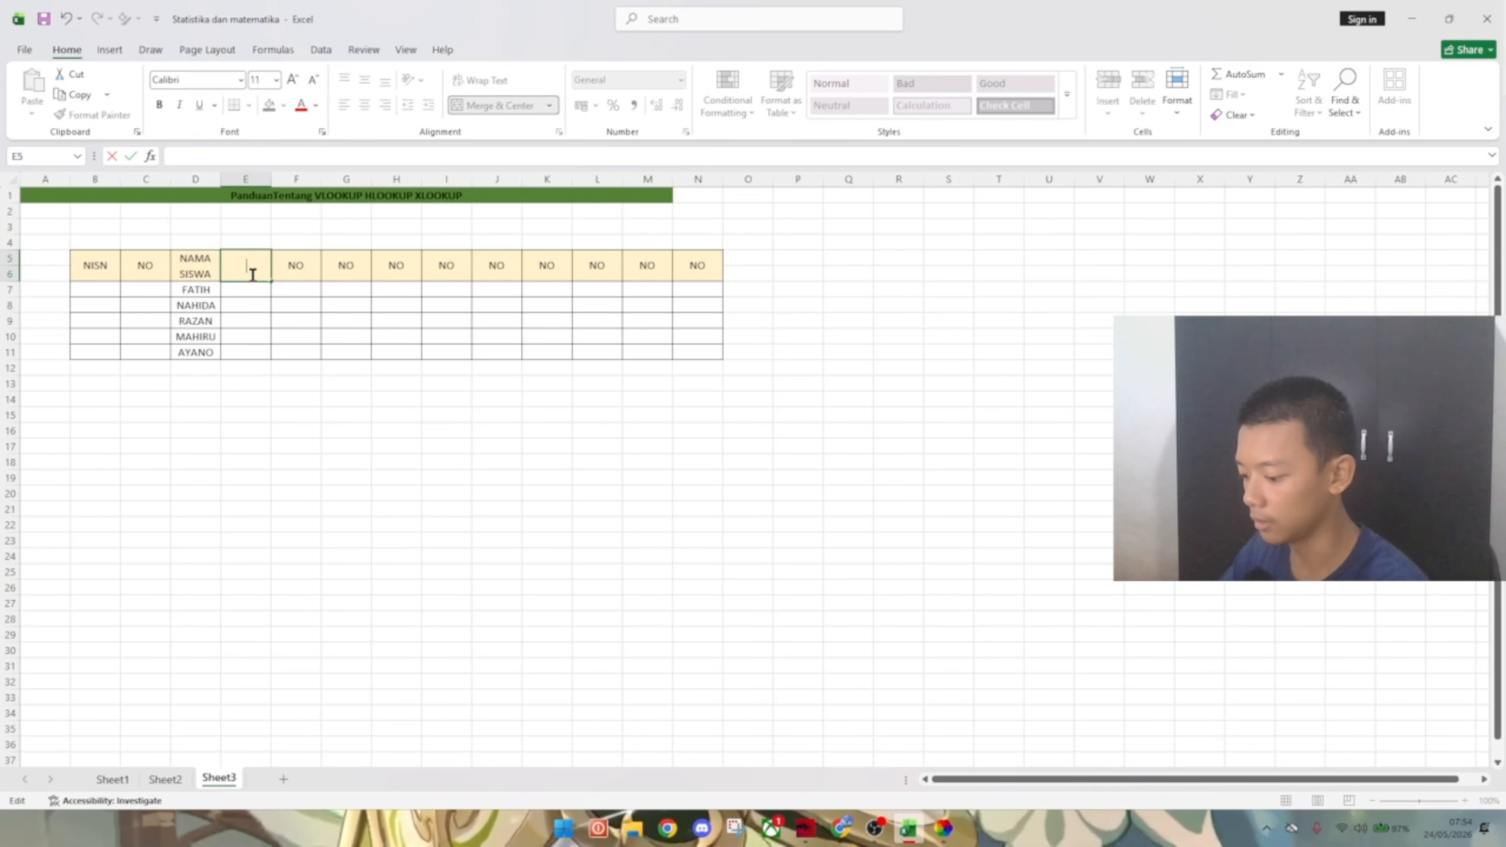
key(BackSpace)
key(BackSpace)
key(BackSpace)
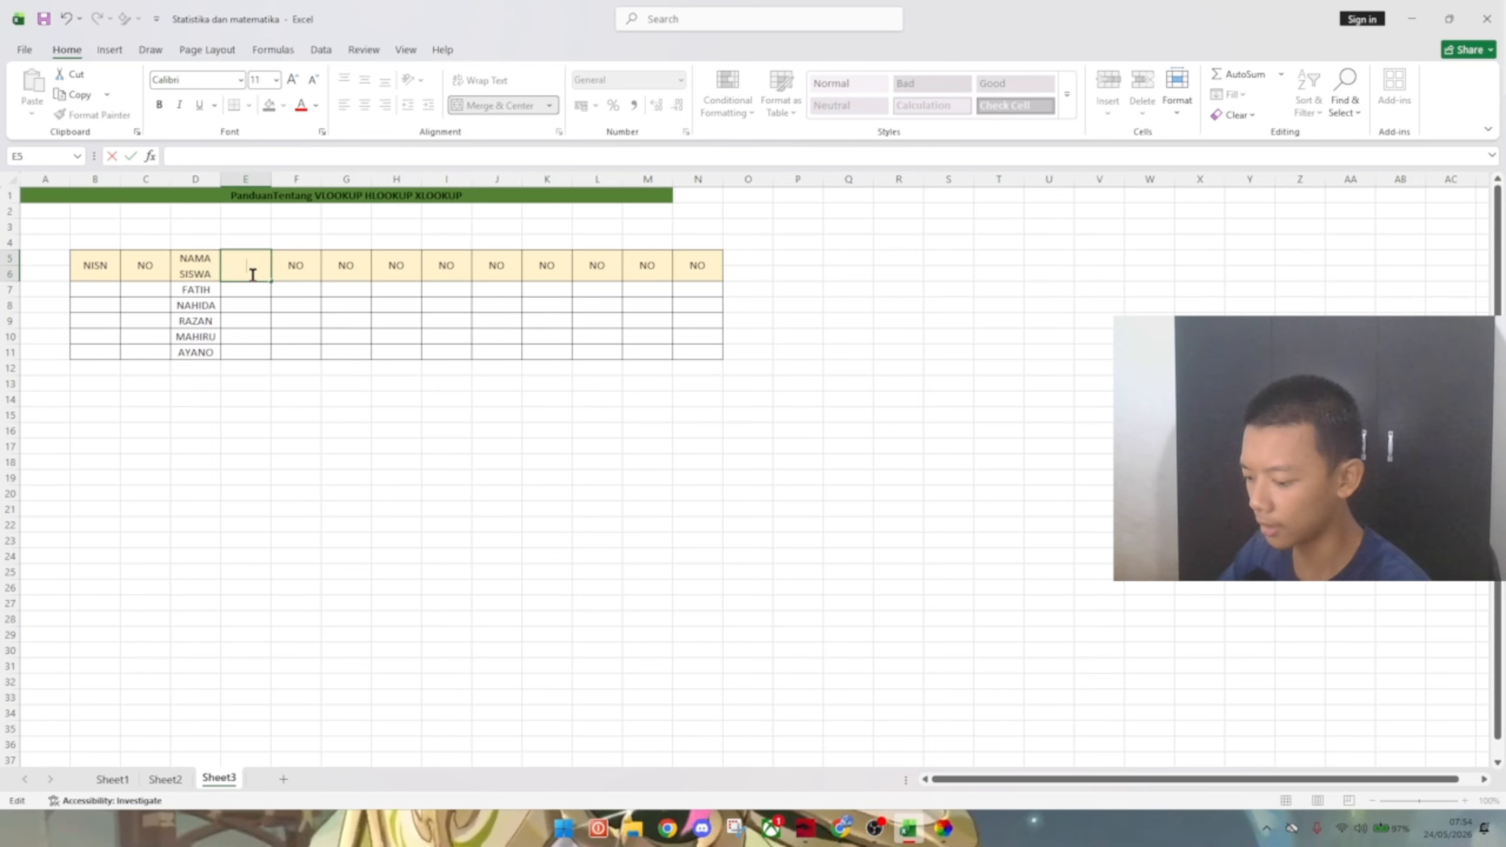
text(GENDER)
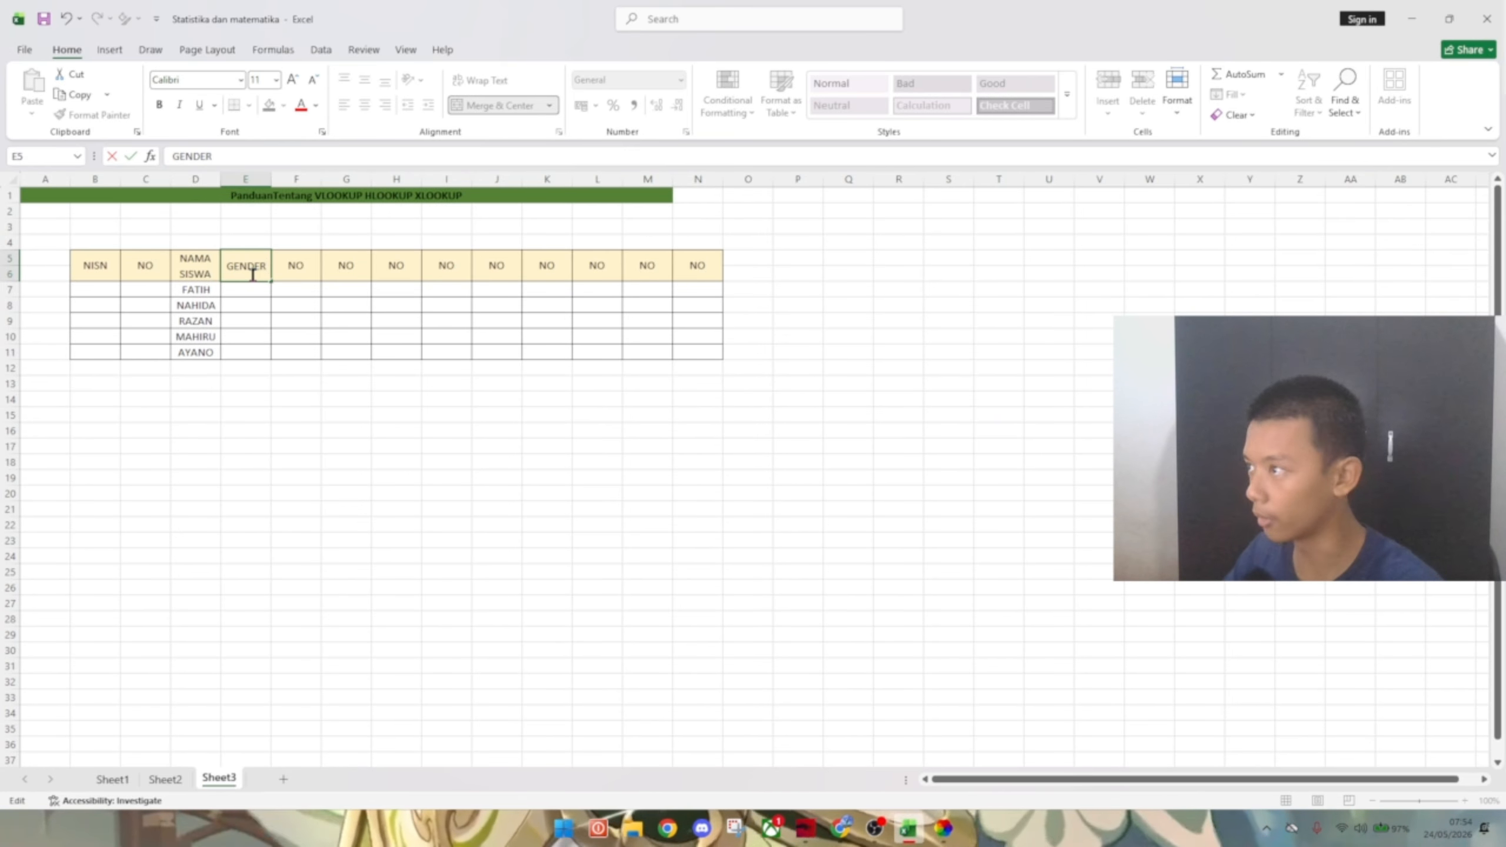
key(Tab)
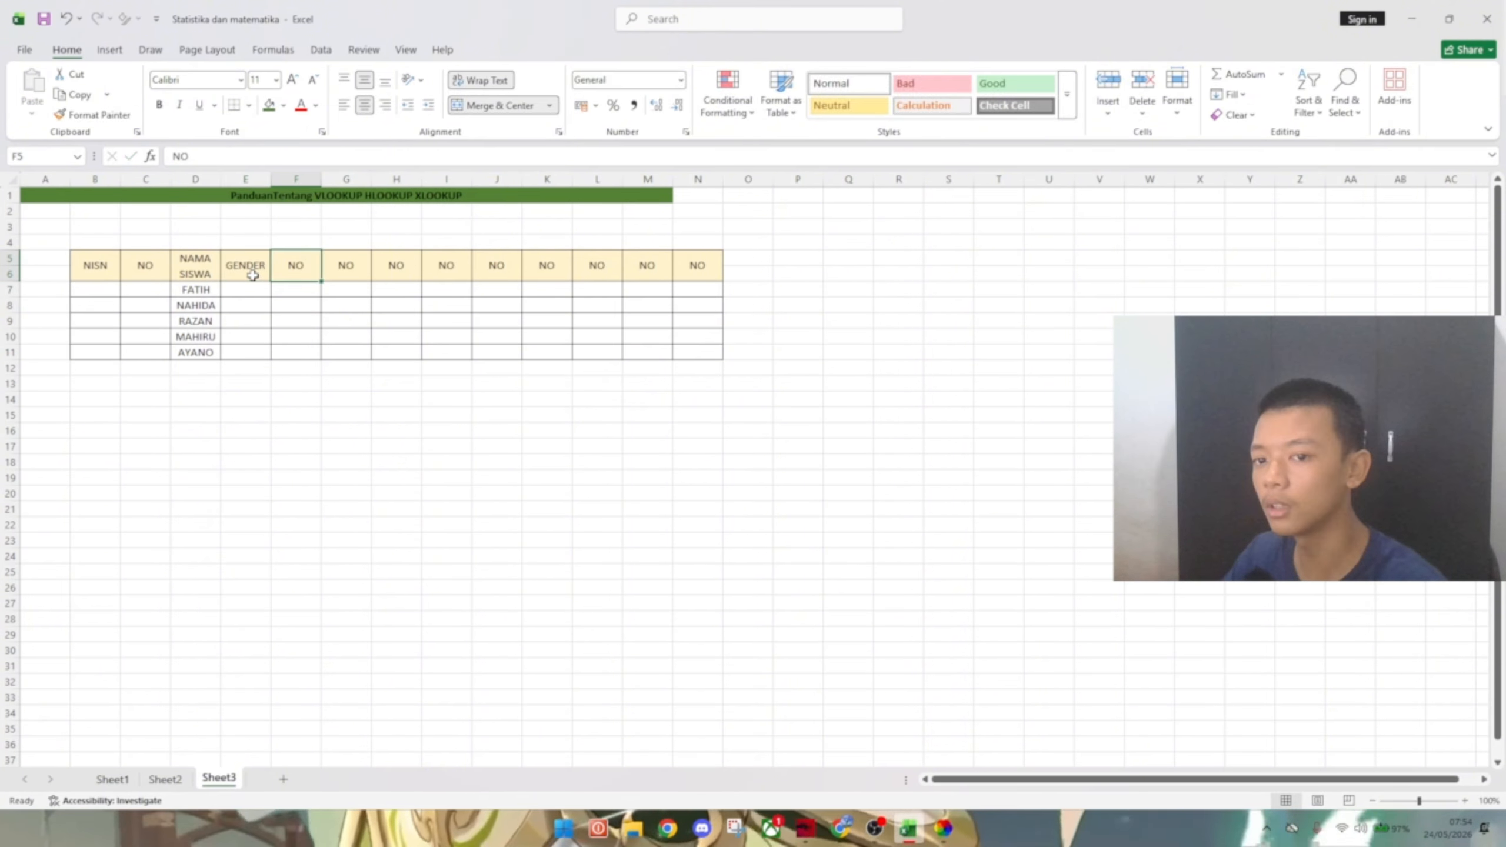
- Set the header in F5 to ENDING IF and the header in G5 to NILAI
text(ENDING IF)
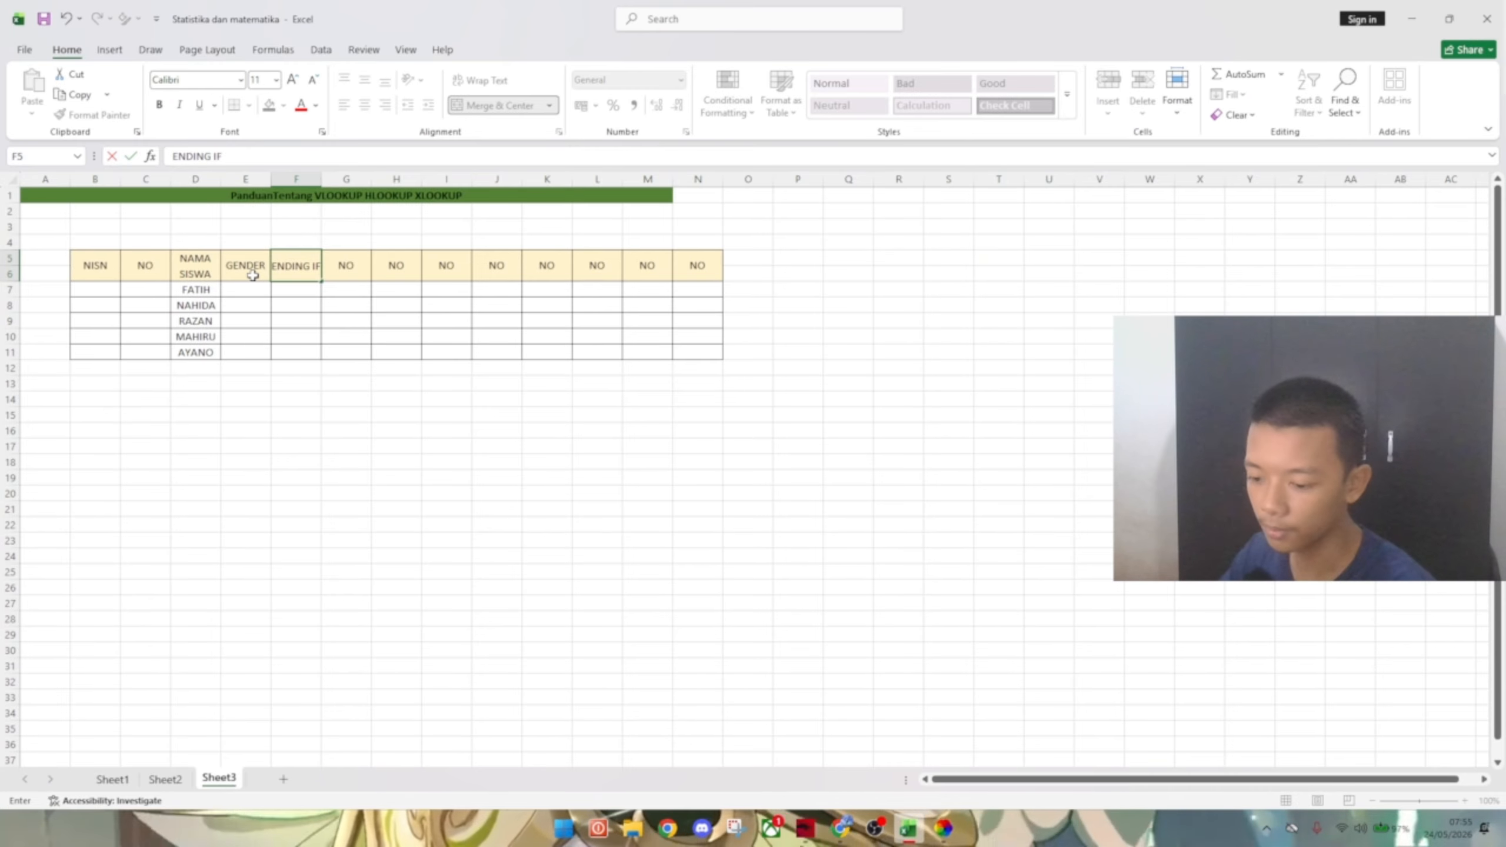
key(Tab)
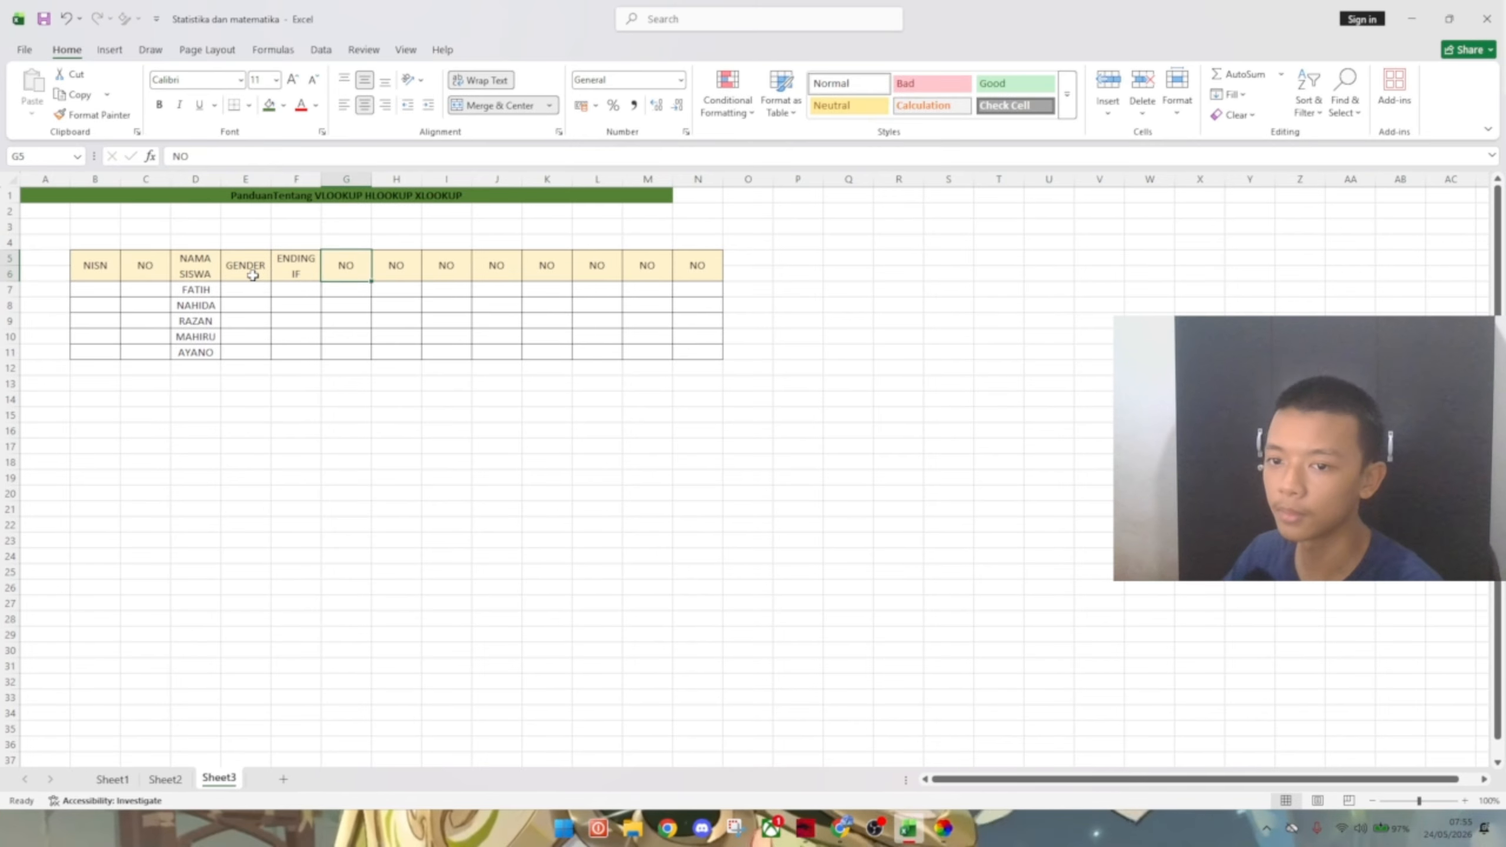
text(NILAI)
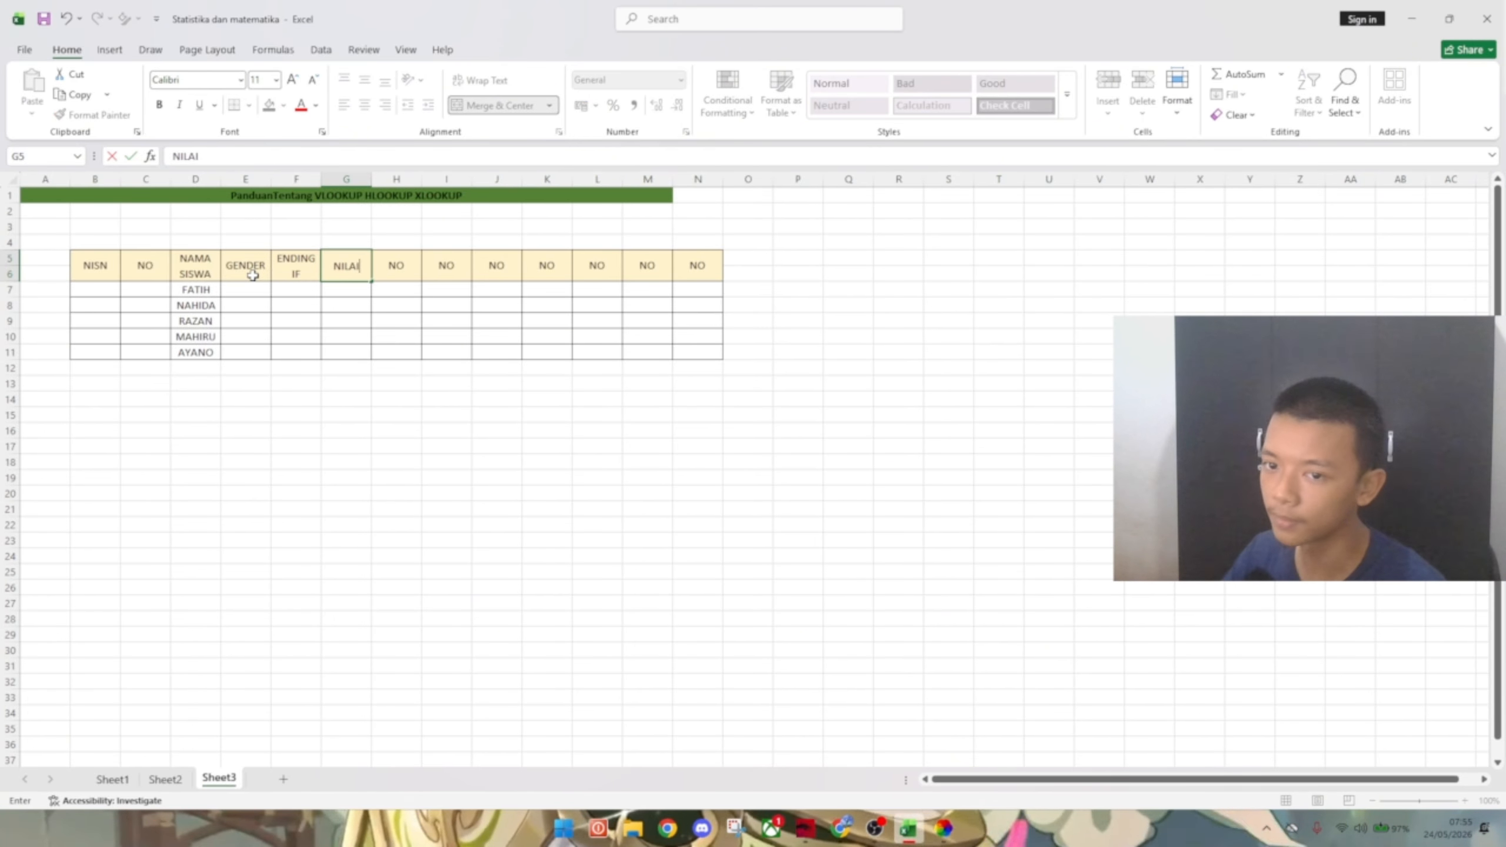
key(Tab)
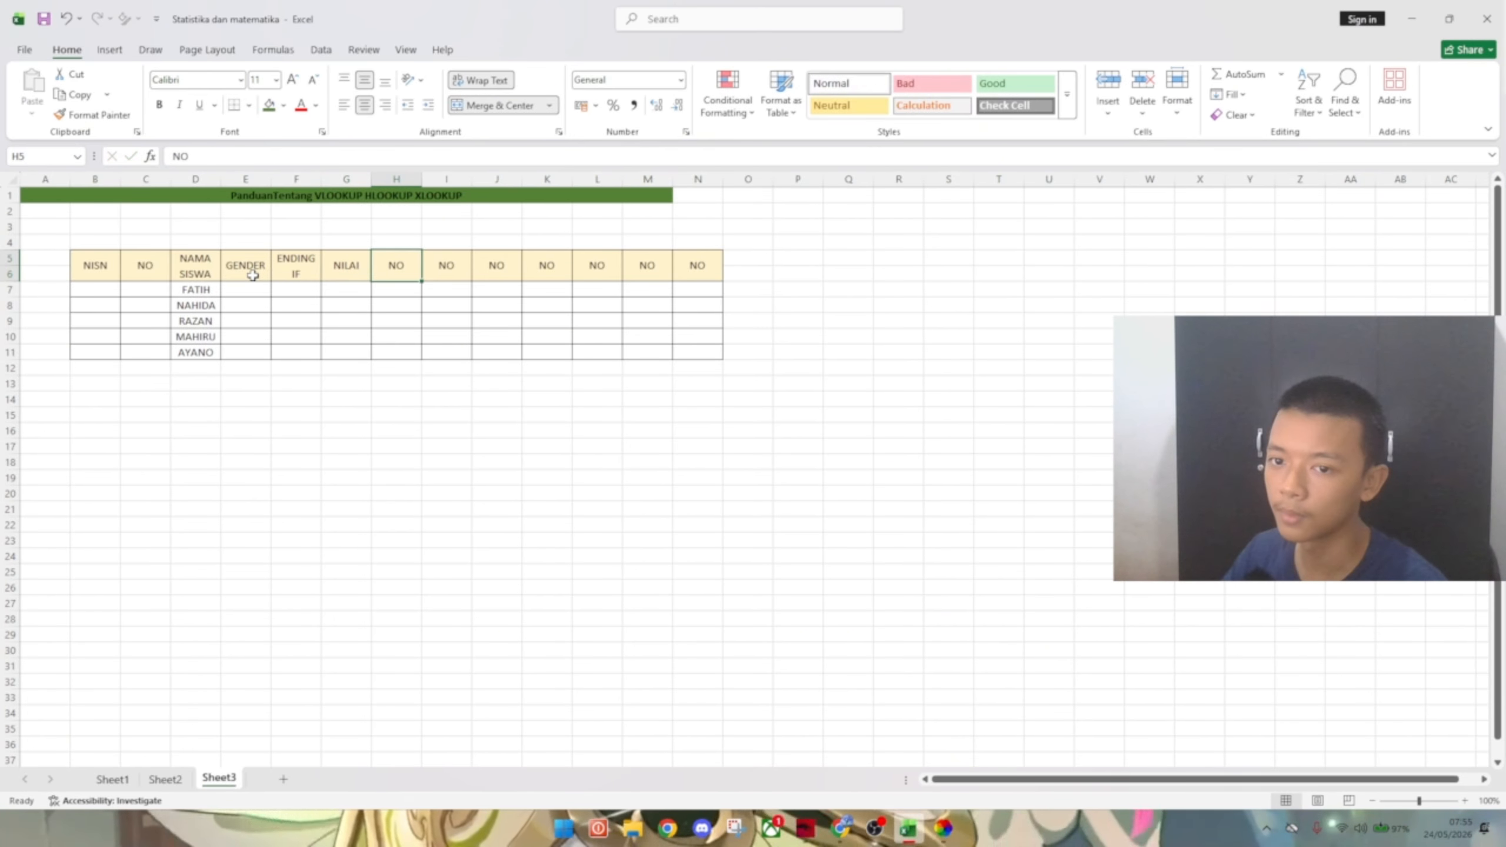
- Set the header in H5 to NILAI HURUF
text(NILAI)
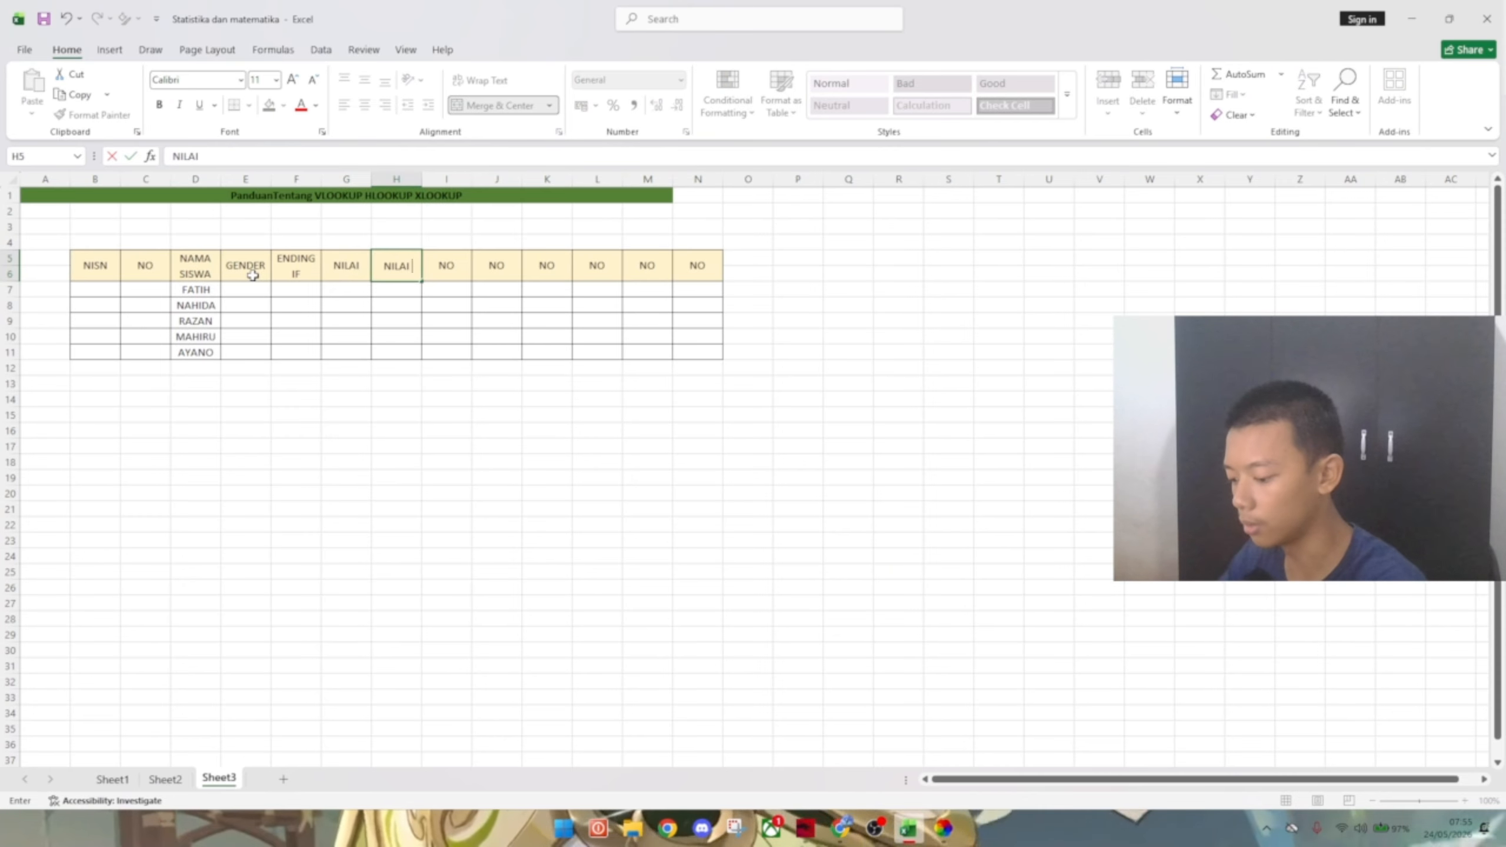
text( HURUF)
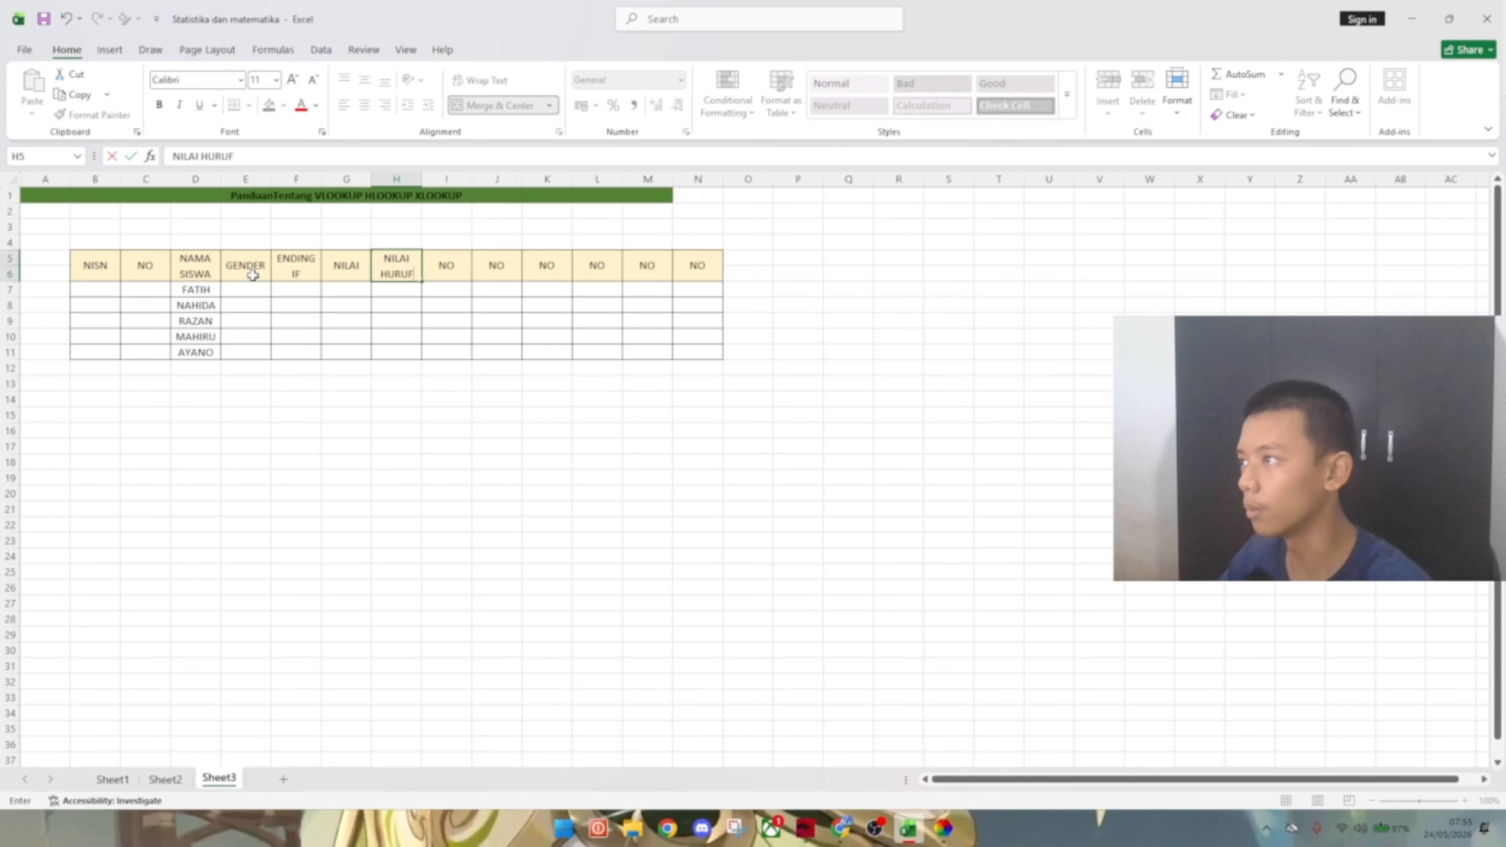
key(Left)
key(Right)
key(Right)
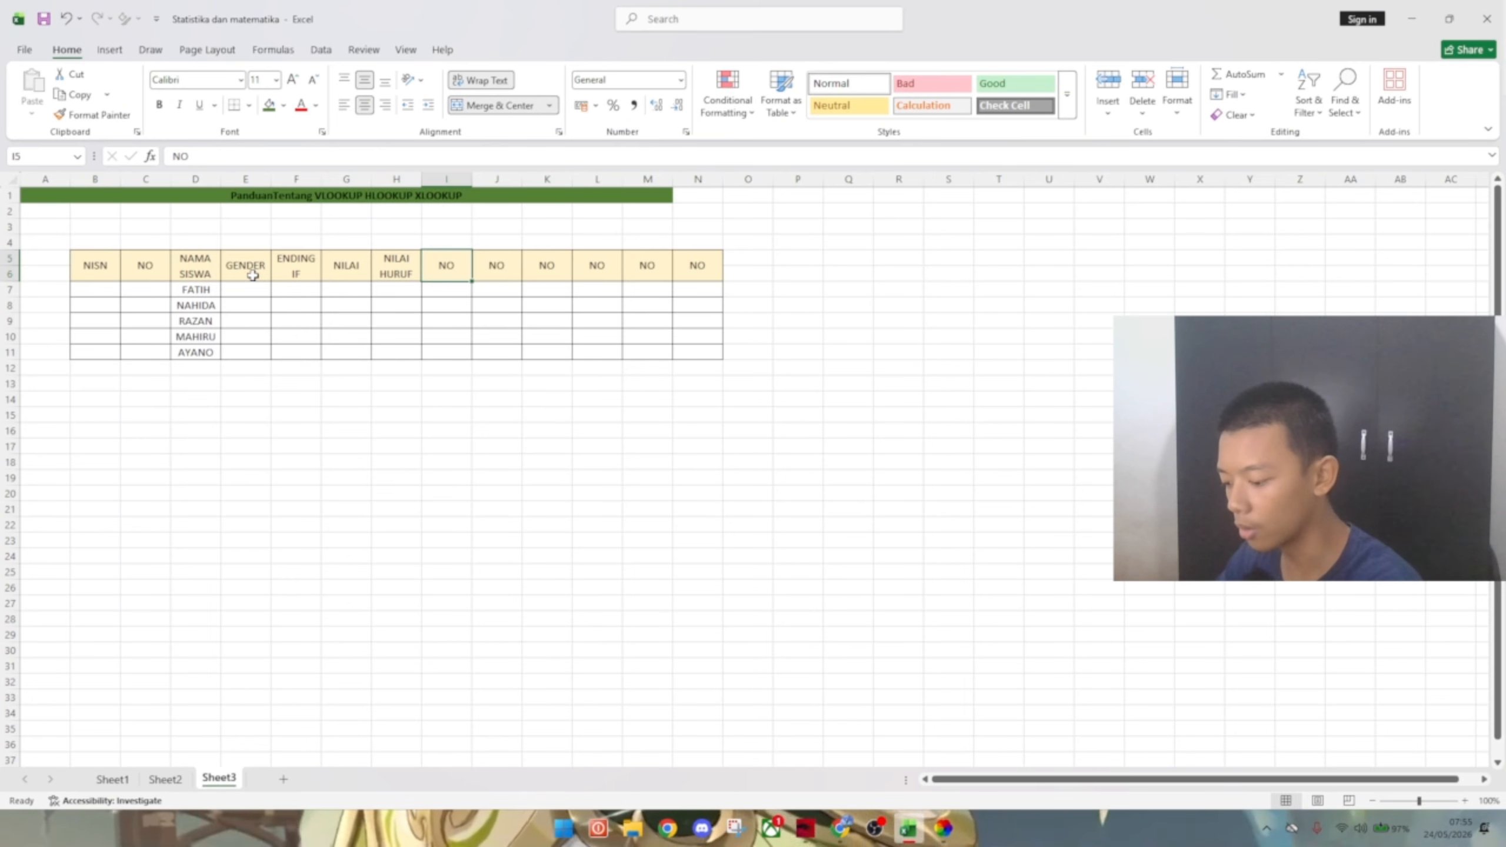
- Set the header in I5 to HURUF PAKAI VLOOKUP
text(HURUF)
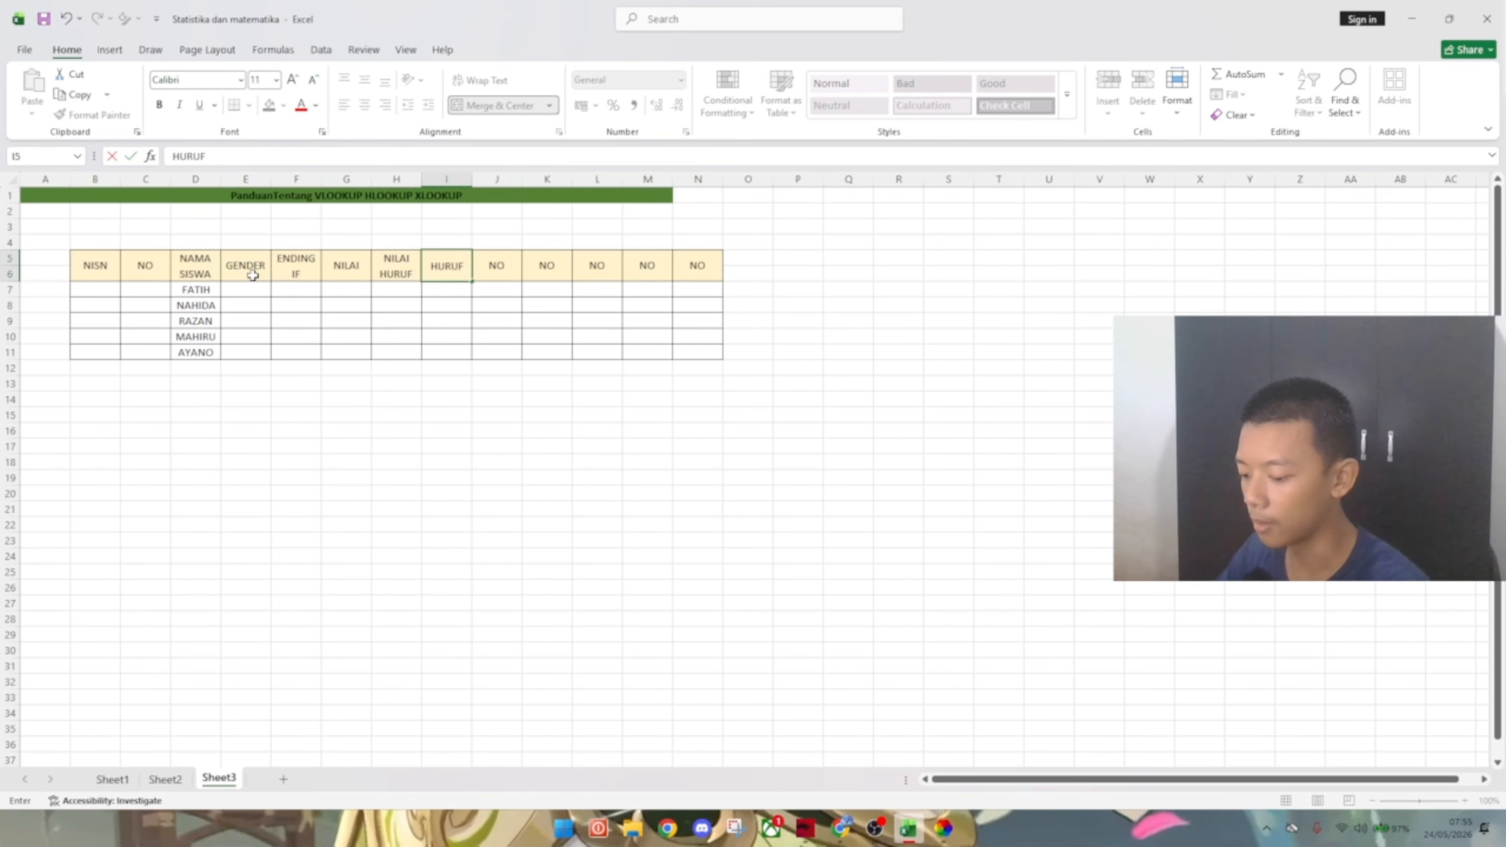
text( PAKAI V)
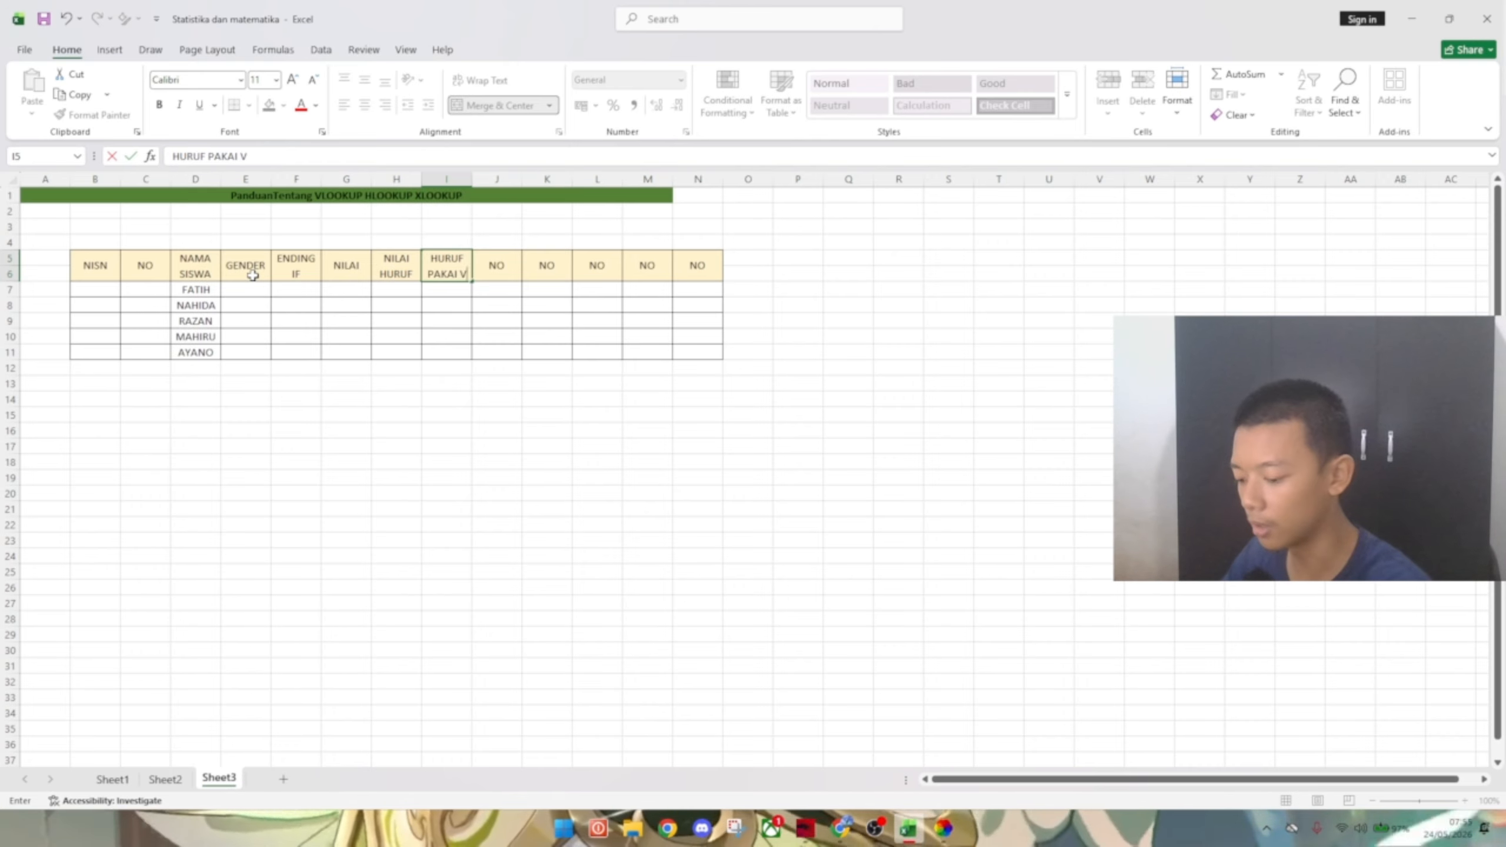
text(LOOK U)
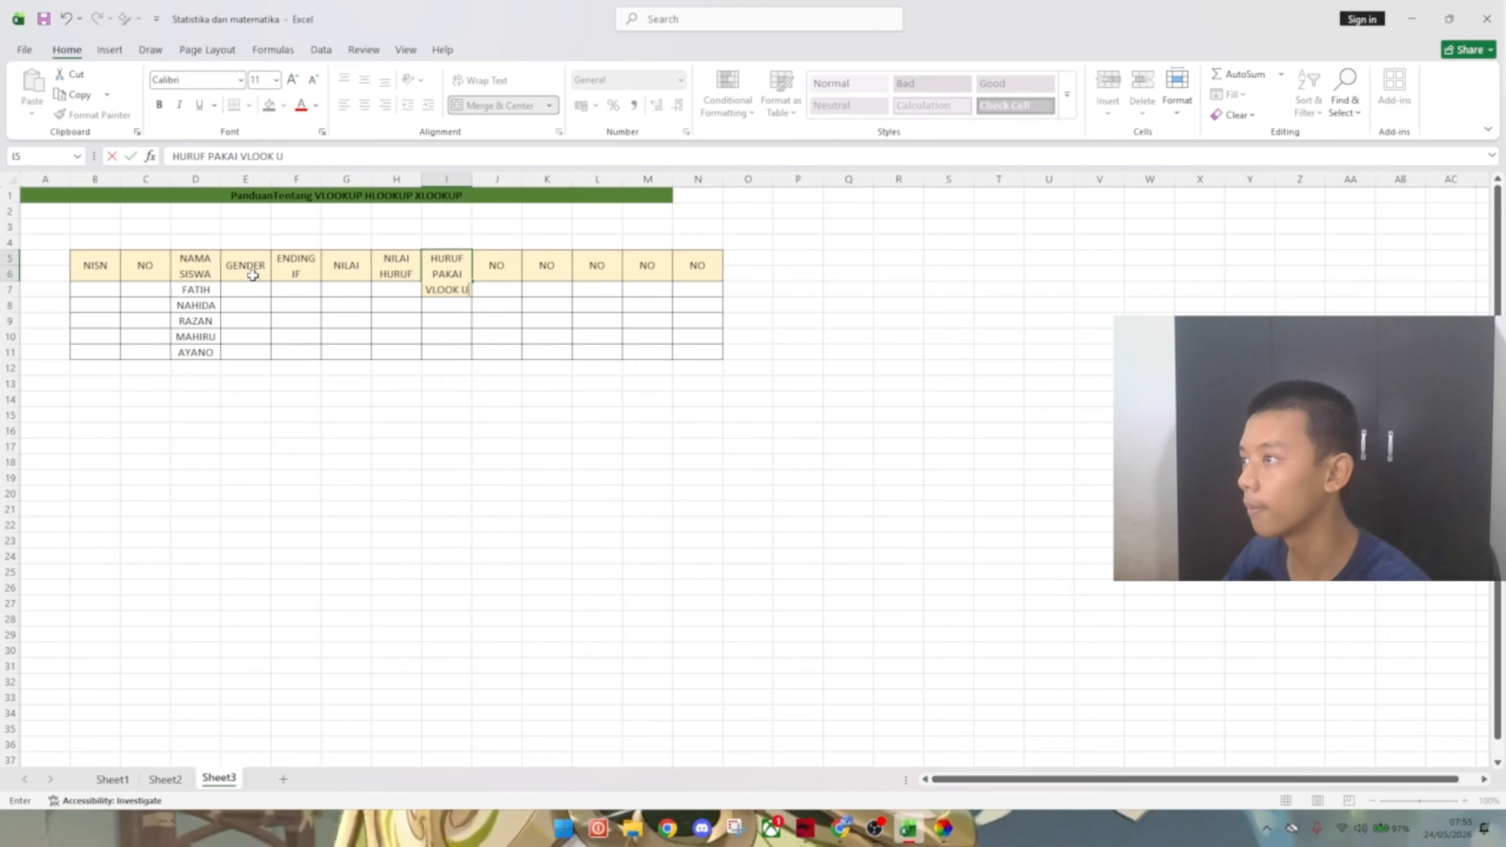
text(U)
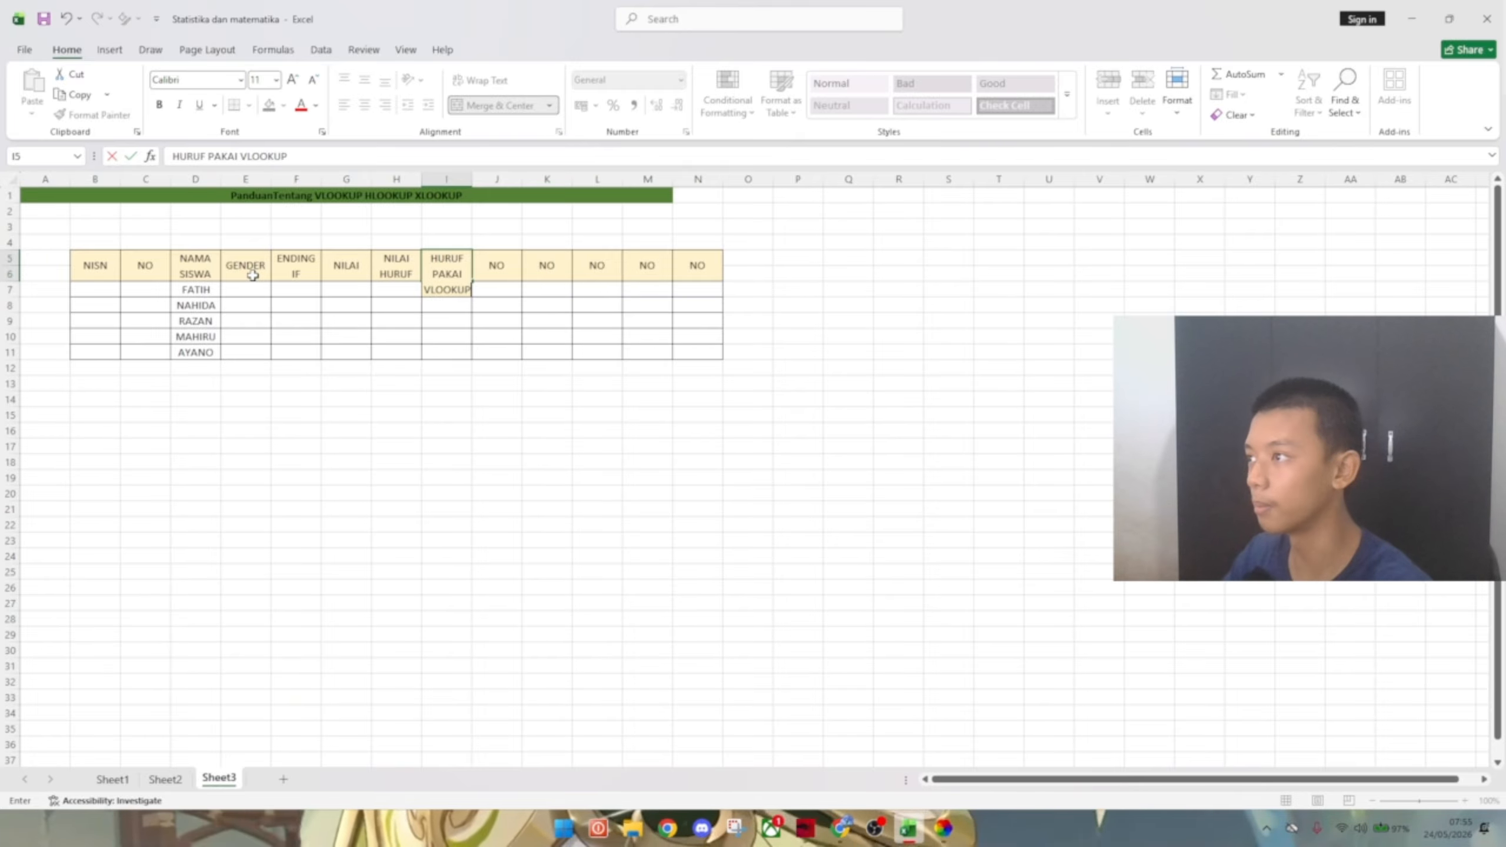
key(Tab)
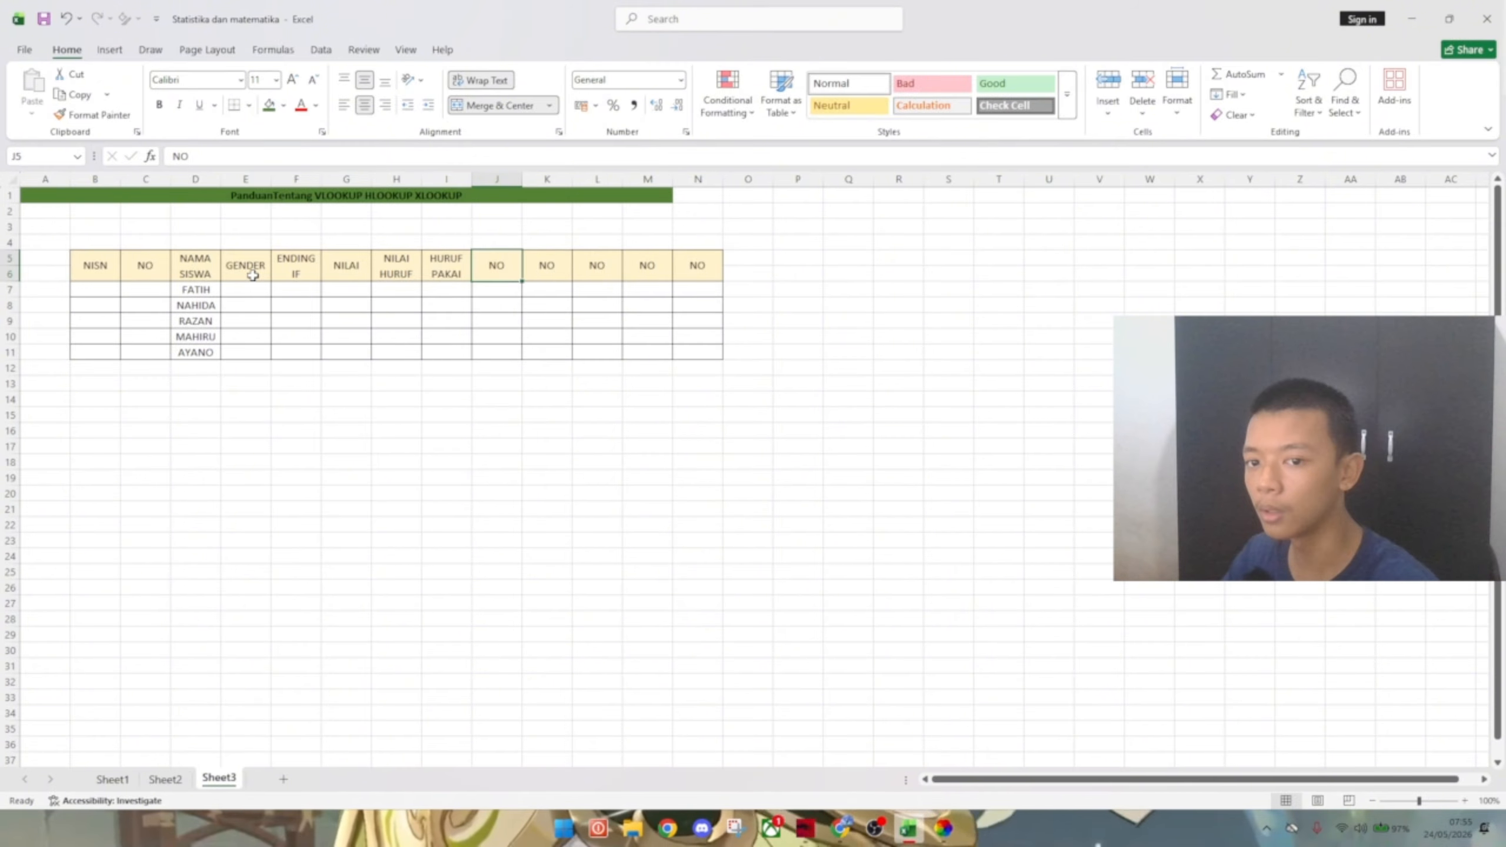
- Set the header in J5 to HURUF HLOOKUP
text(HU)
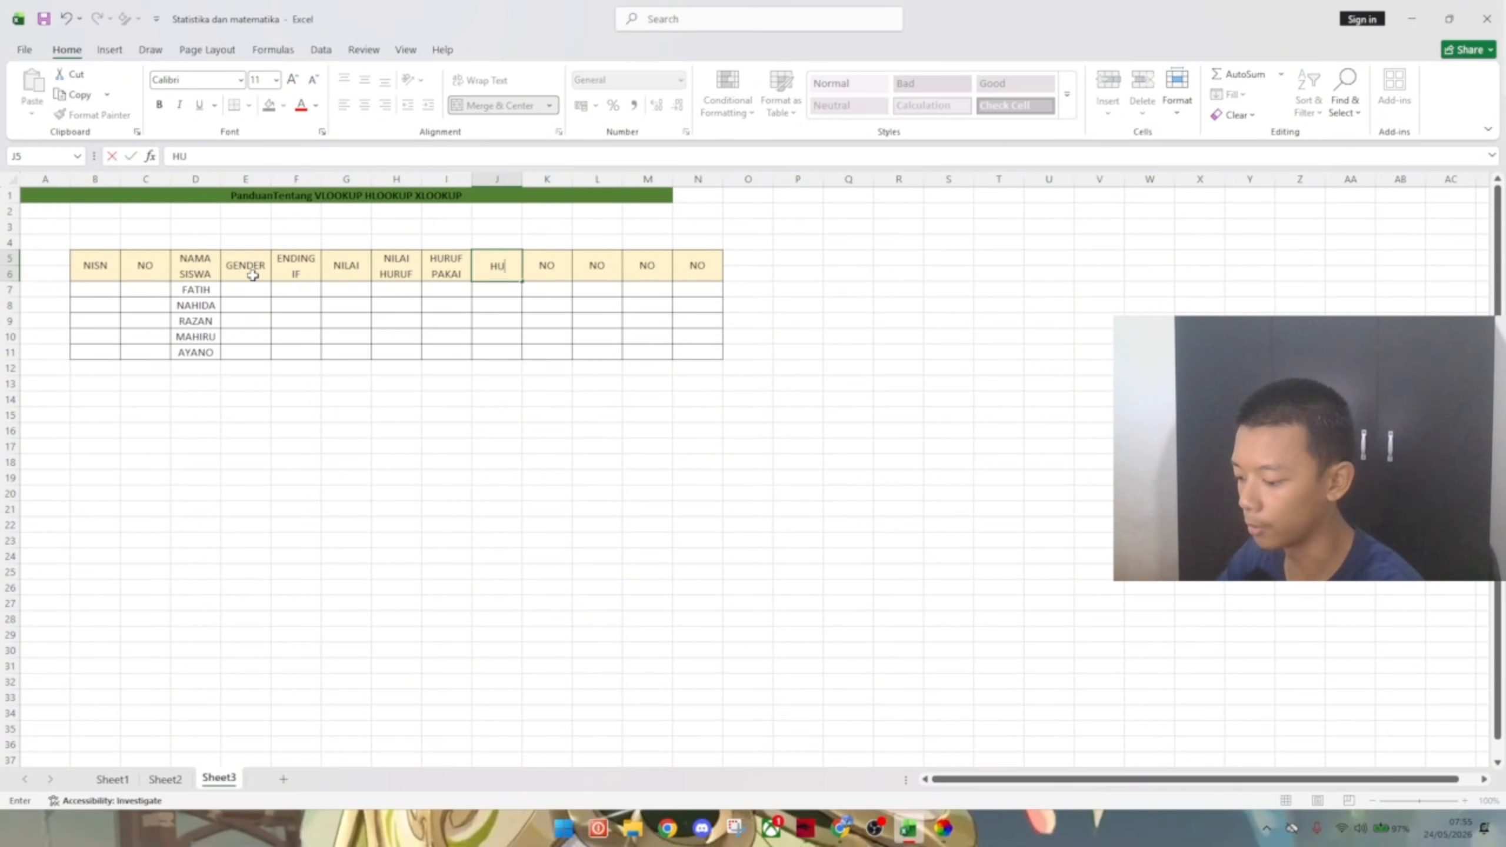
text(RUF H LO)
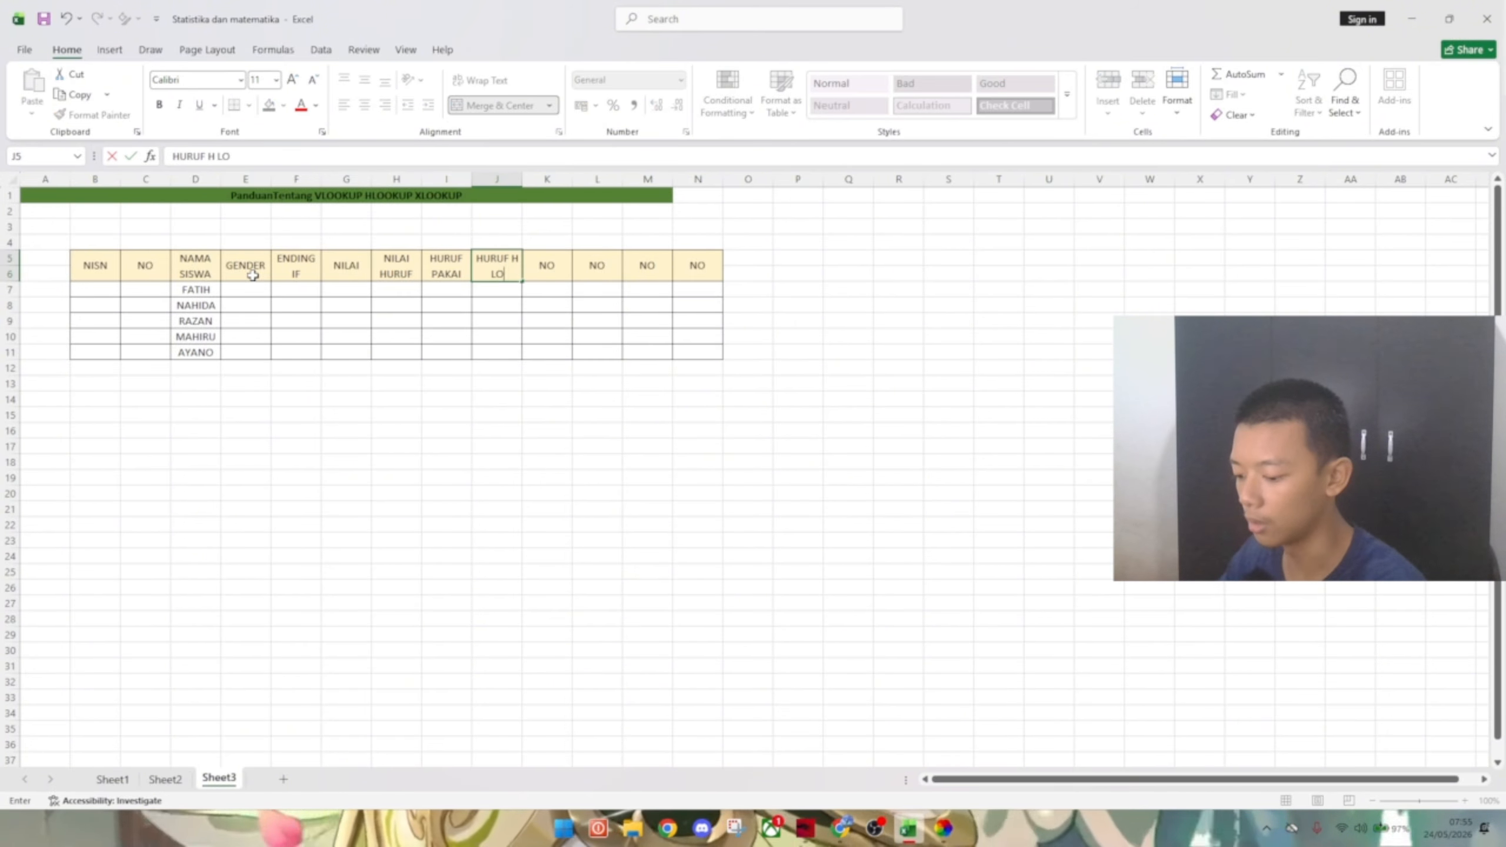
key(BackSpace)
key(BackSpace)
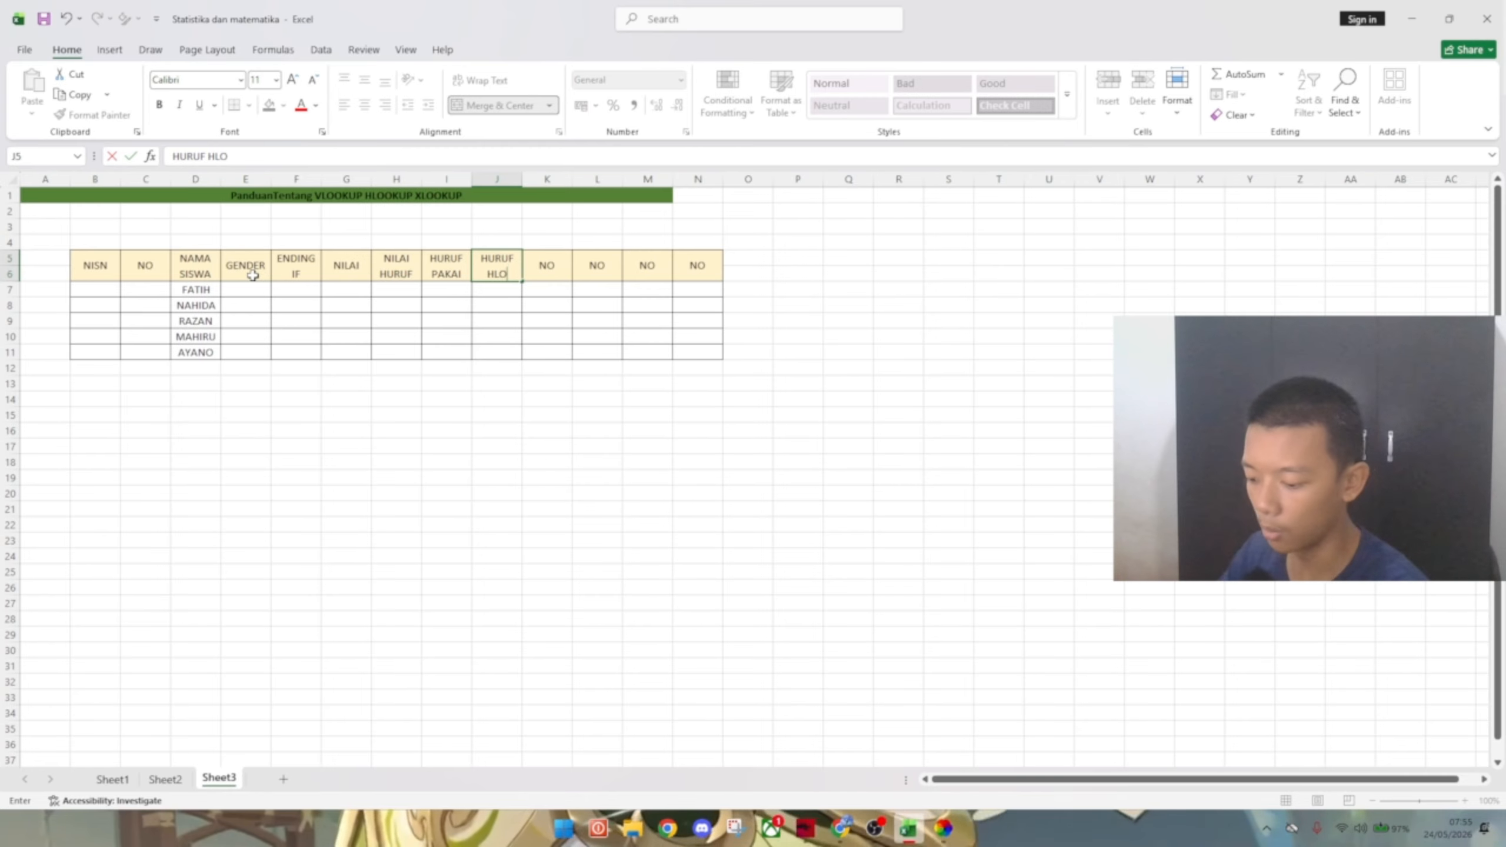
text(OKUP)
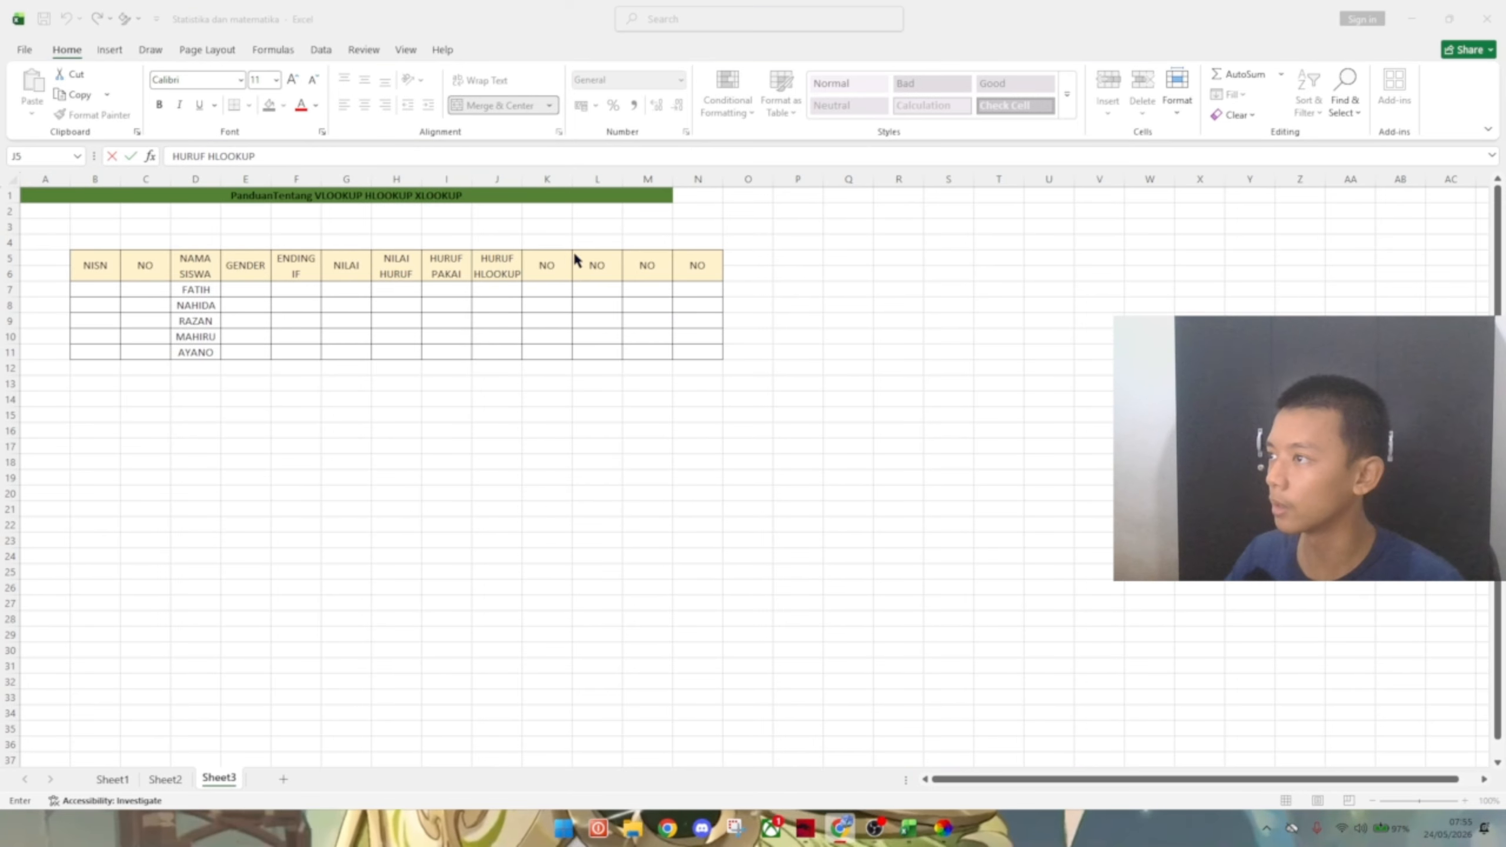
click(551, 268)
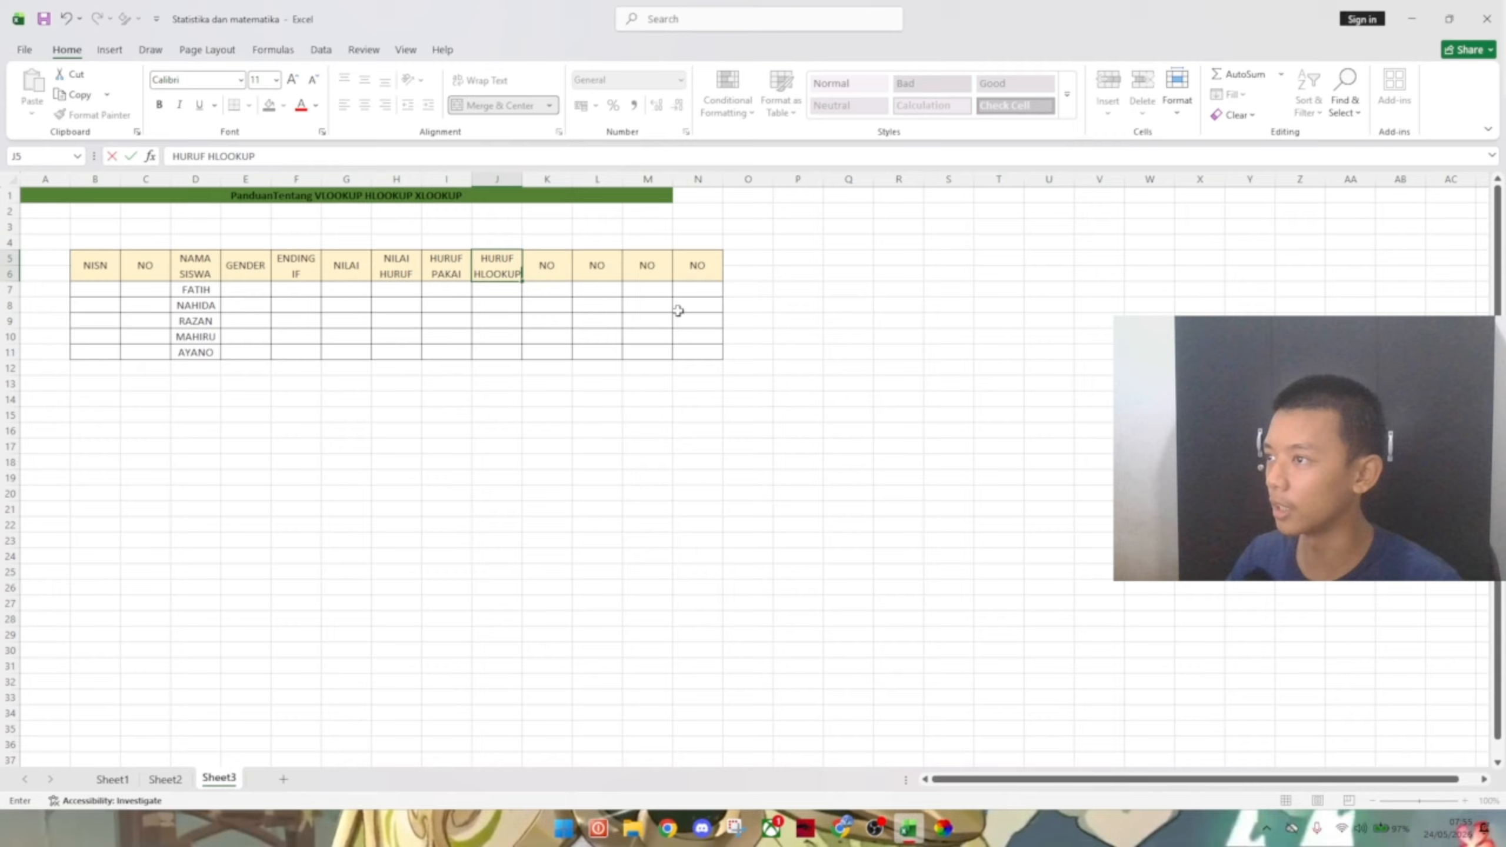
click(686, 369)
- Clear the contents and fill colour of the surplus columns in K5:N11
drag(551, 267, 700, 352)
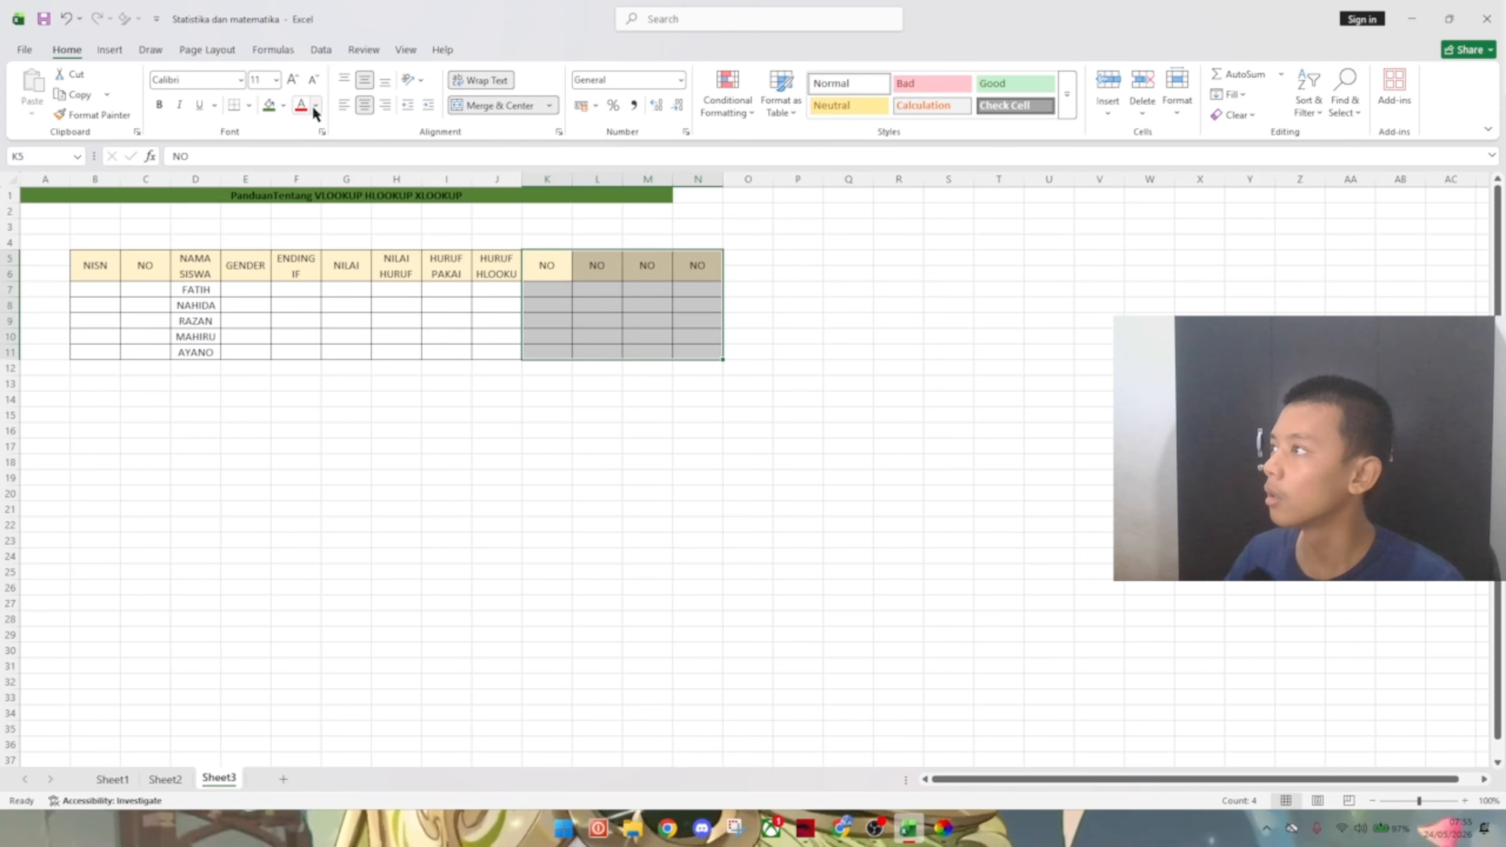
key(Delete)
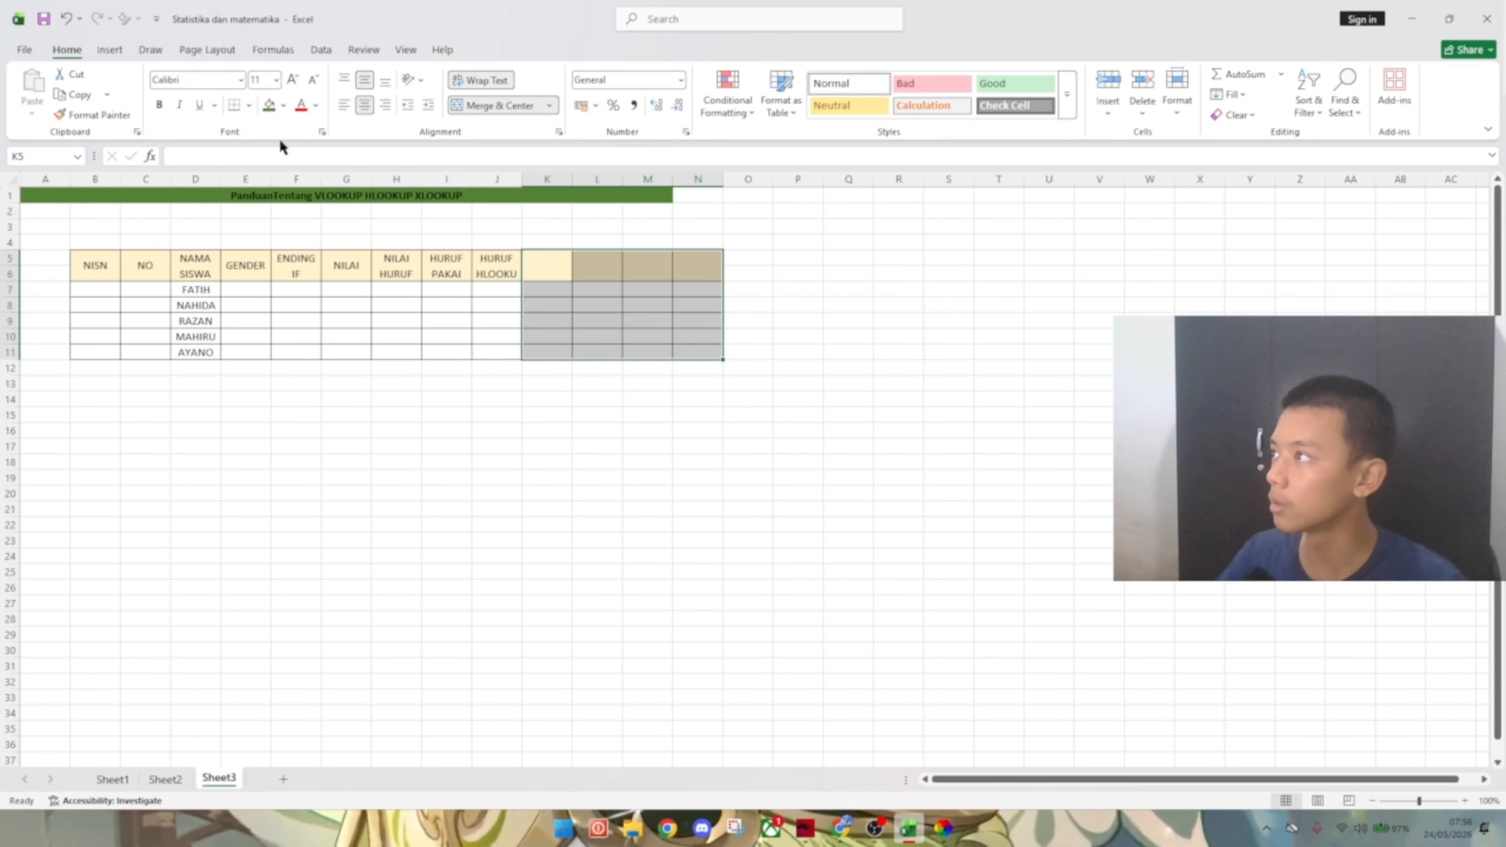
click(285, 105)
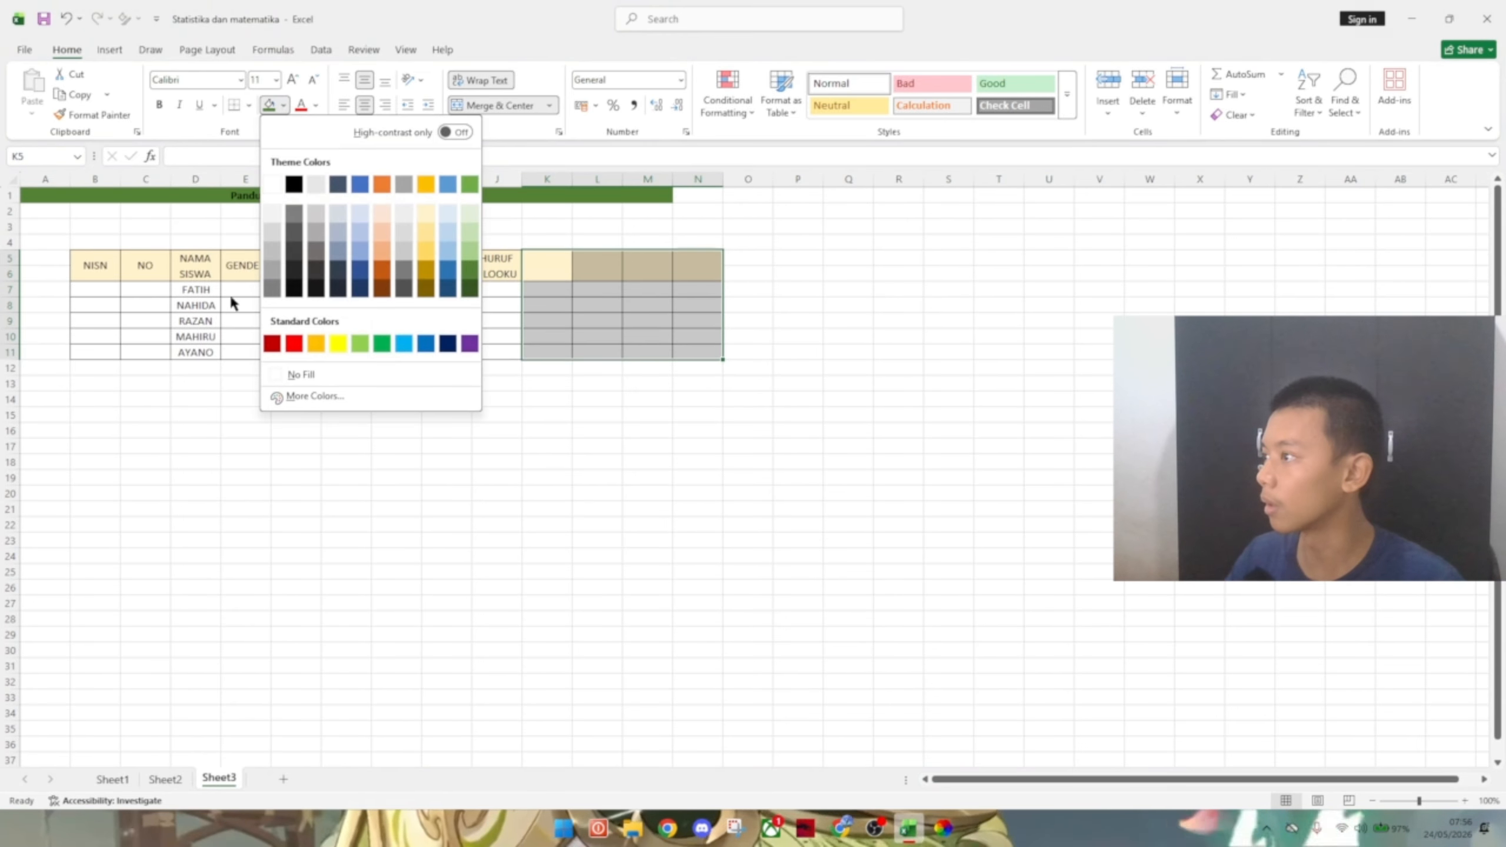
click(301, 368)
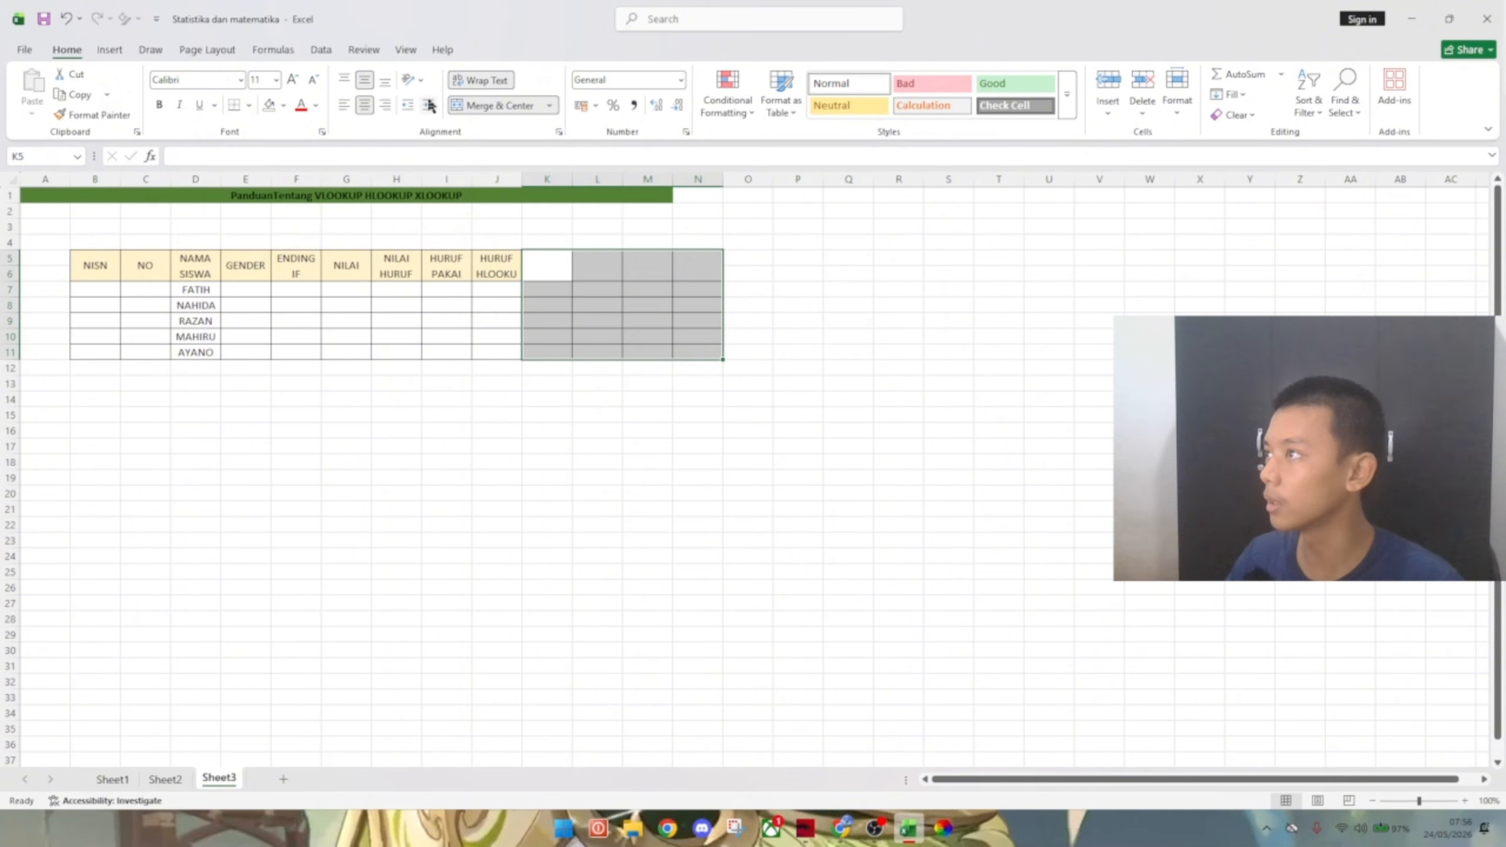
- Unmerge the surplus header cells in K5:N11 and remove all borders from that range
click(471, 105)
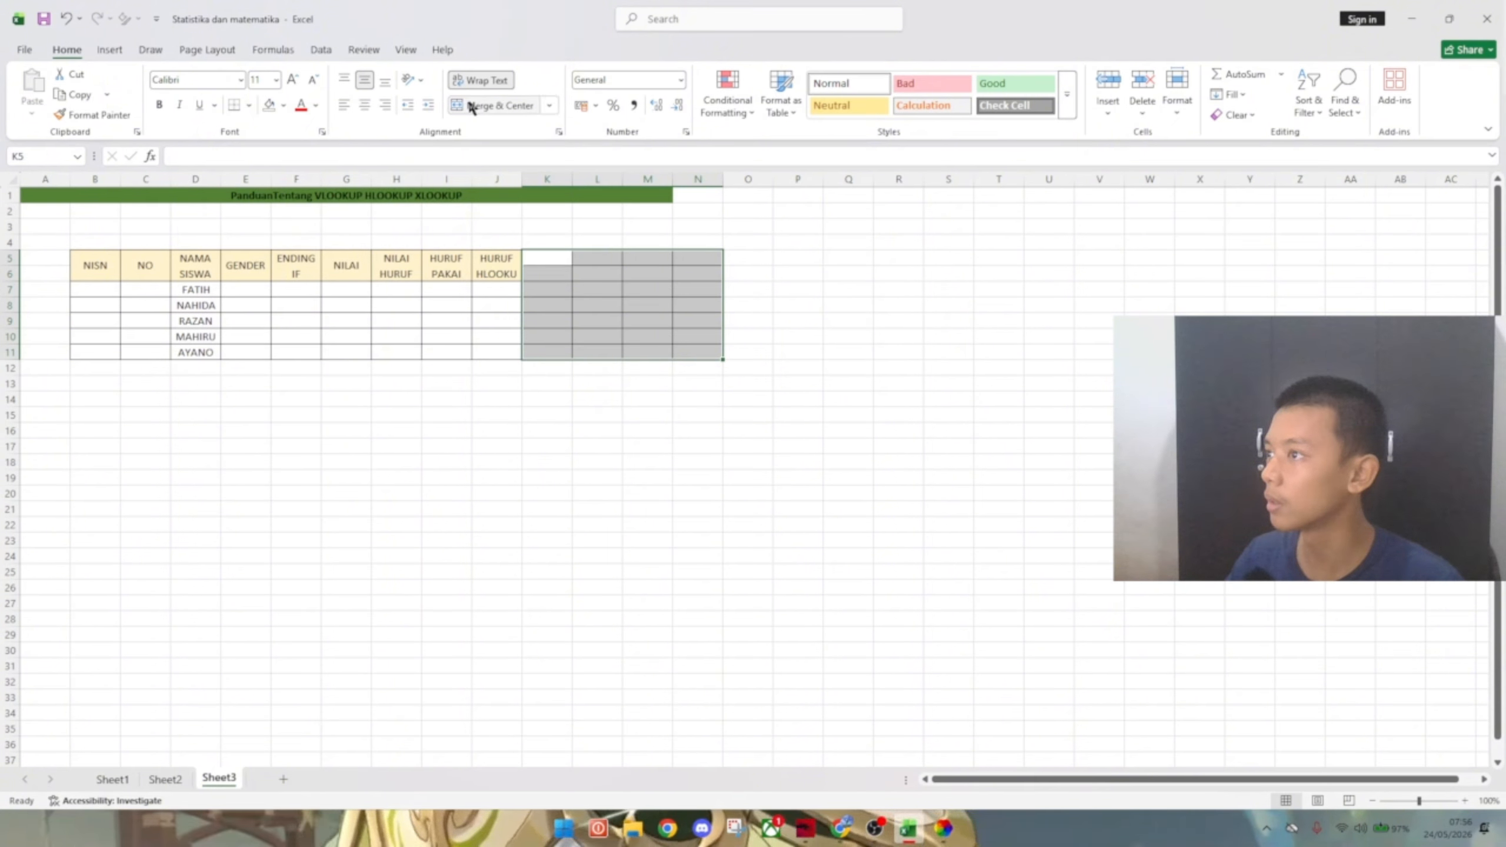
click(663, 555)
mouse_move(538, 255)
mouse_down()
mouse_move(717, 347)
mouse_move(692, 349)
mouse_up()
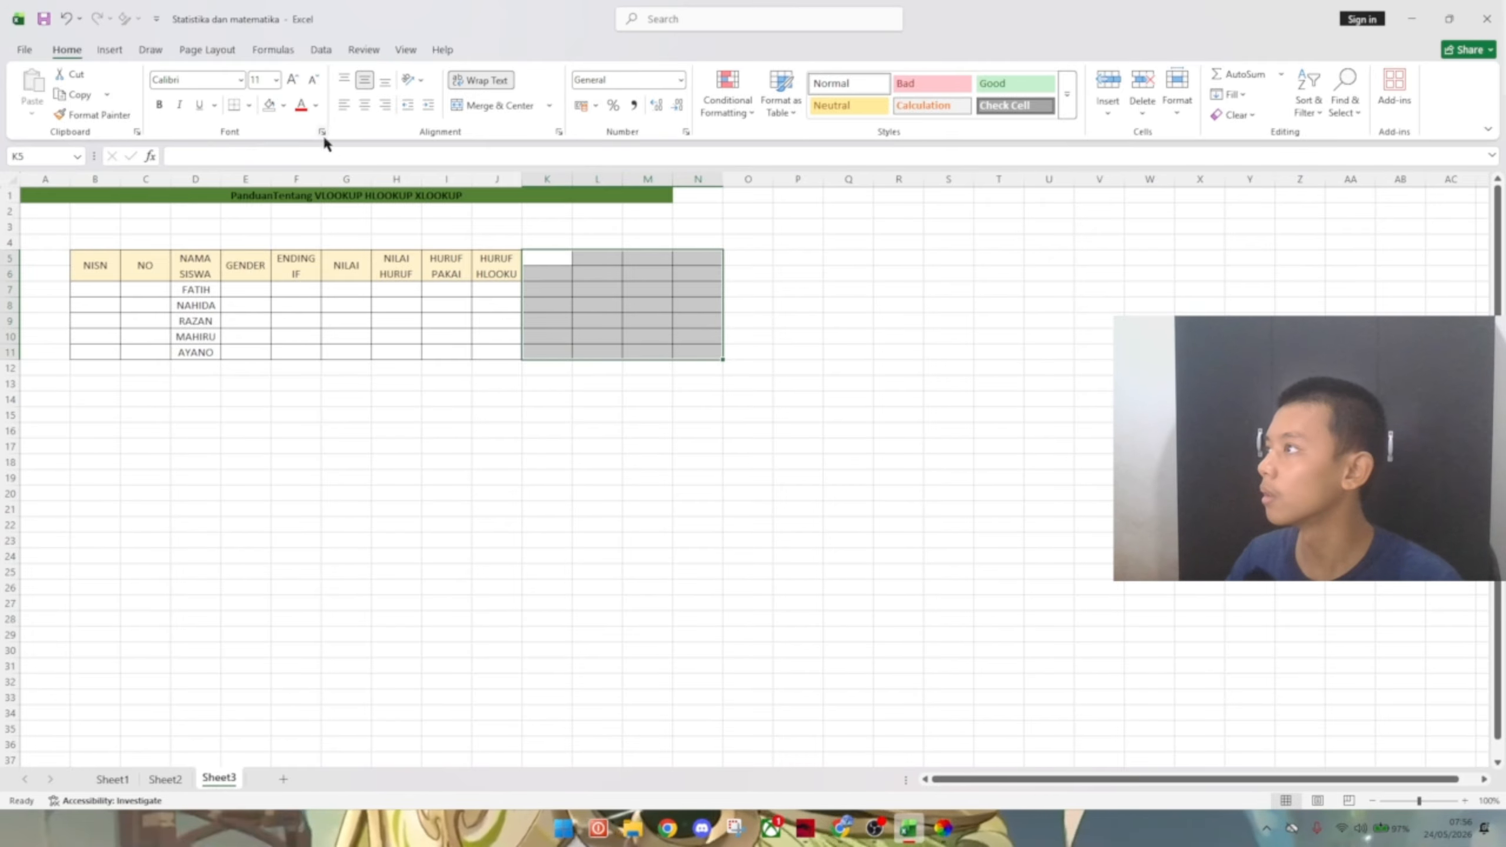
click(249, 105)
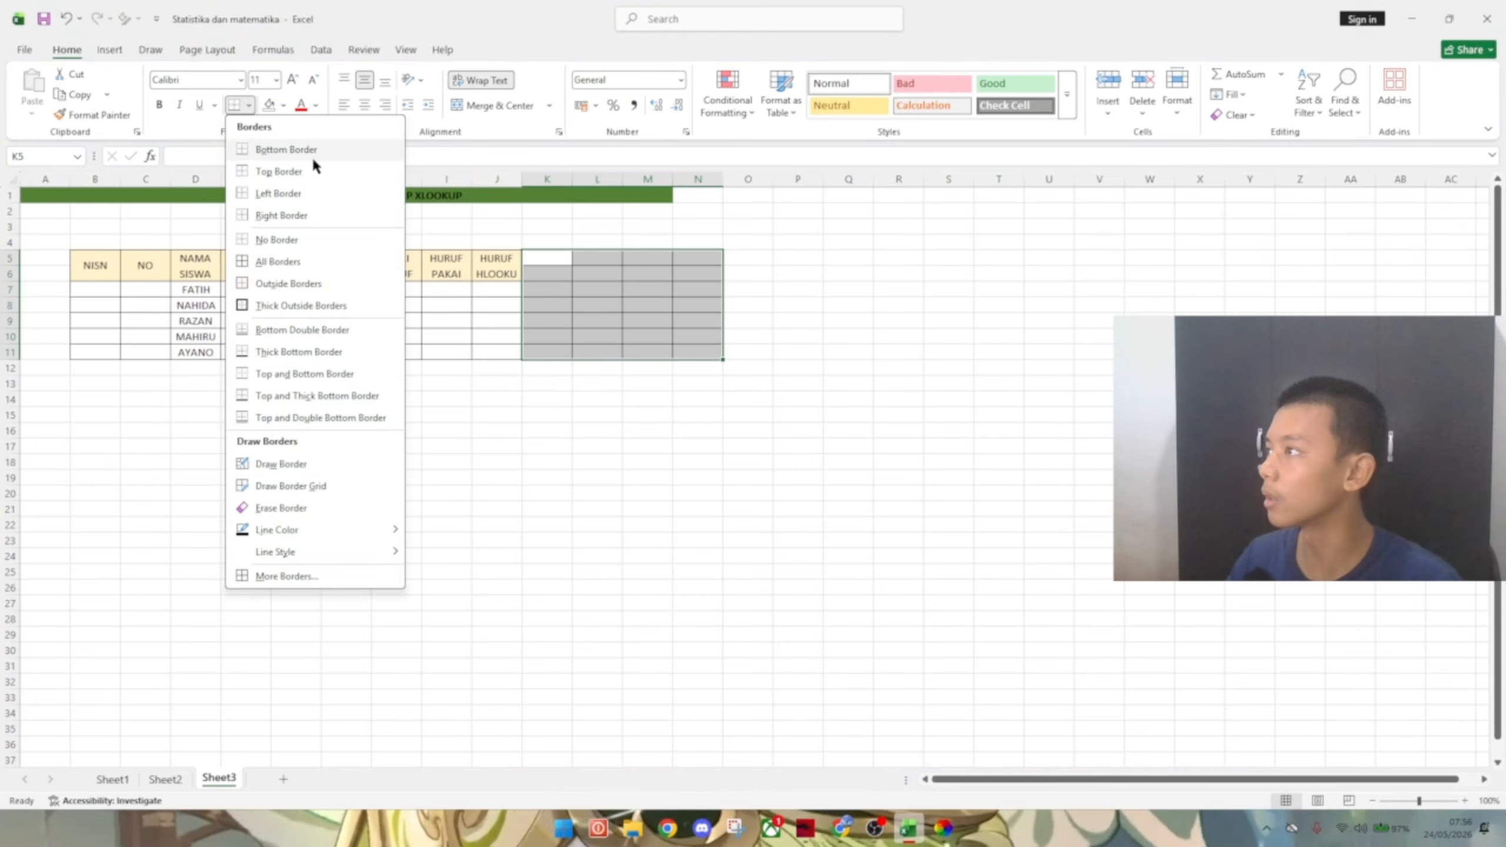
click(336, 239)
click(532, 382)
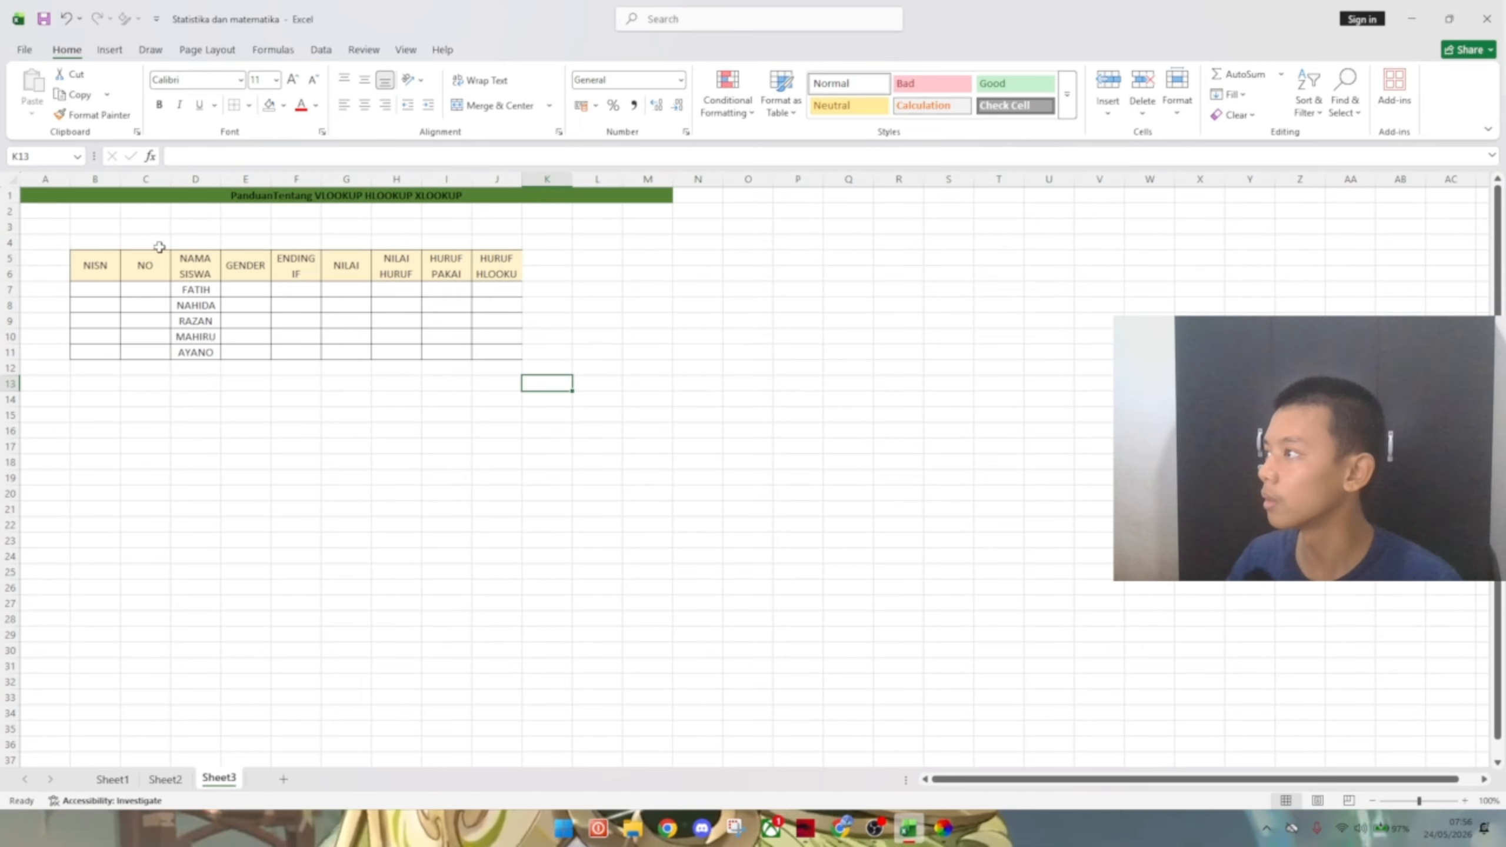
- Clear the existing borders of the table B5:J11 and reapply All Borders to it
drag(98, 270, 494, 349)
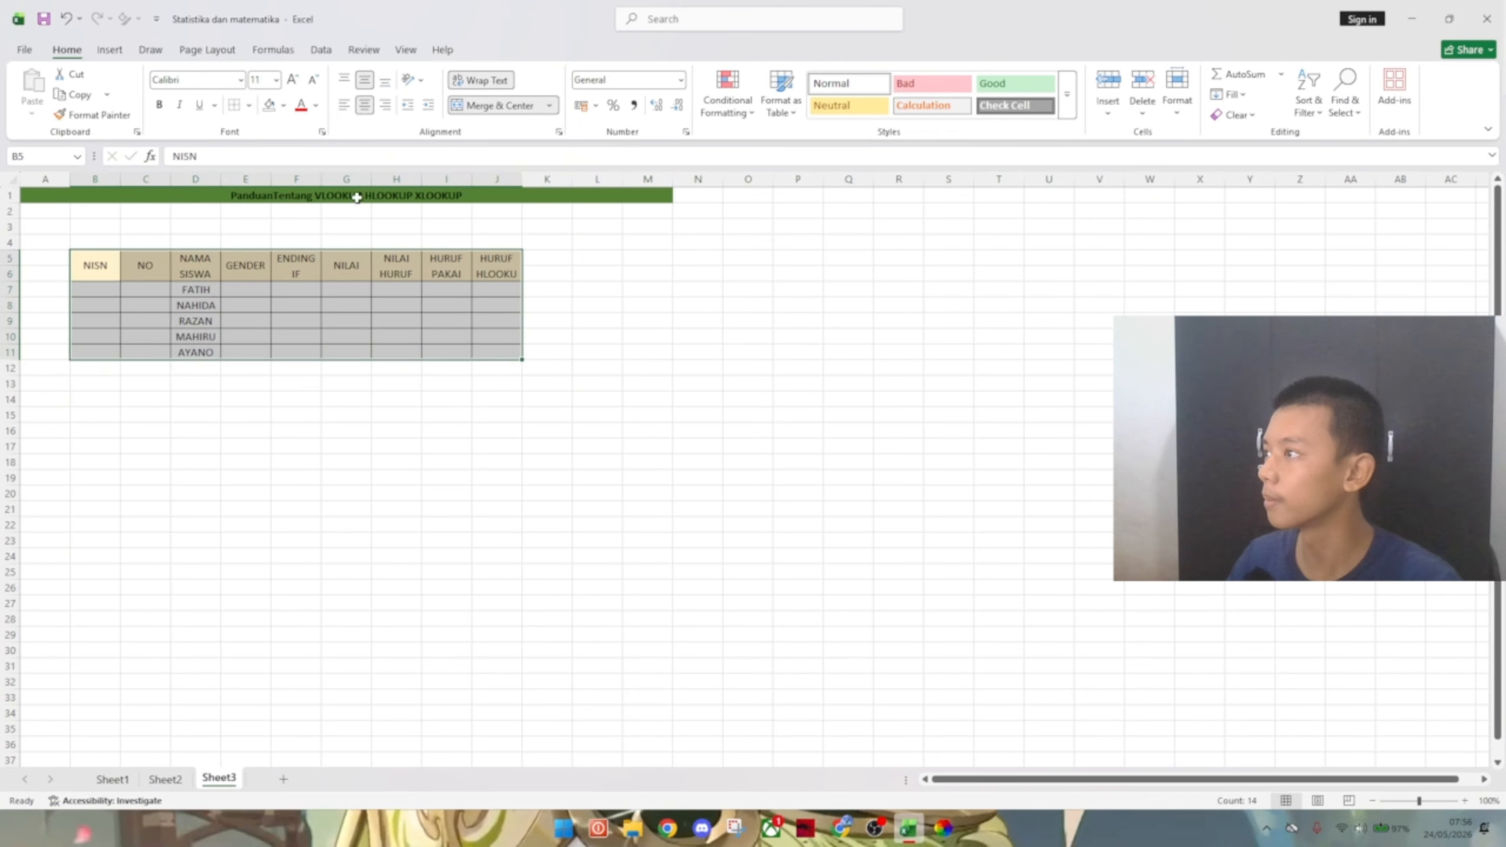
click(251, 99)
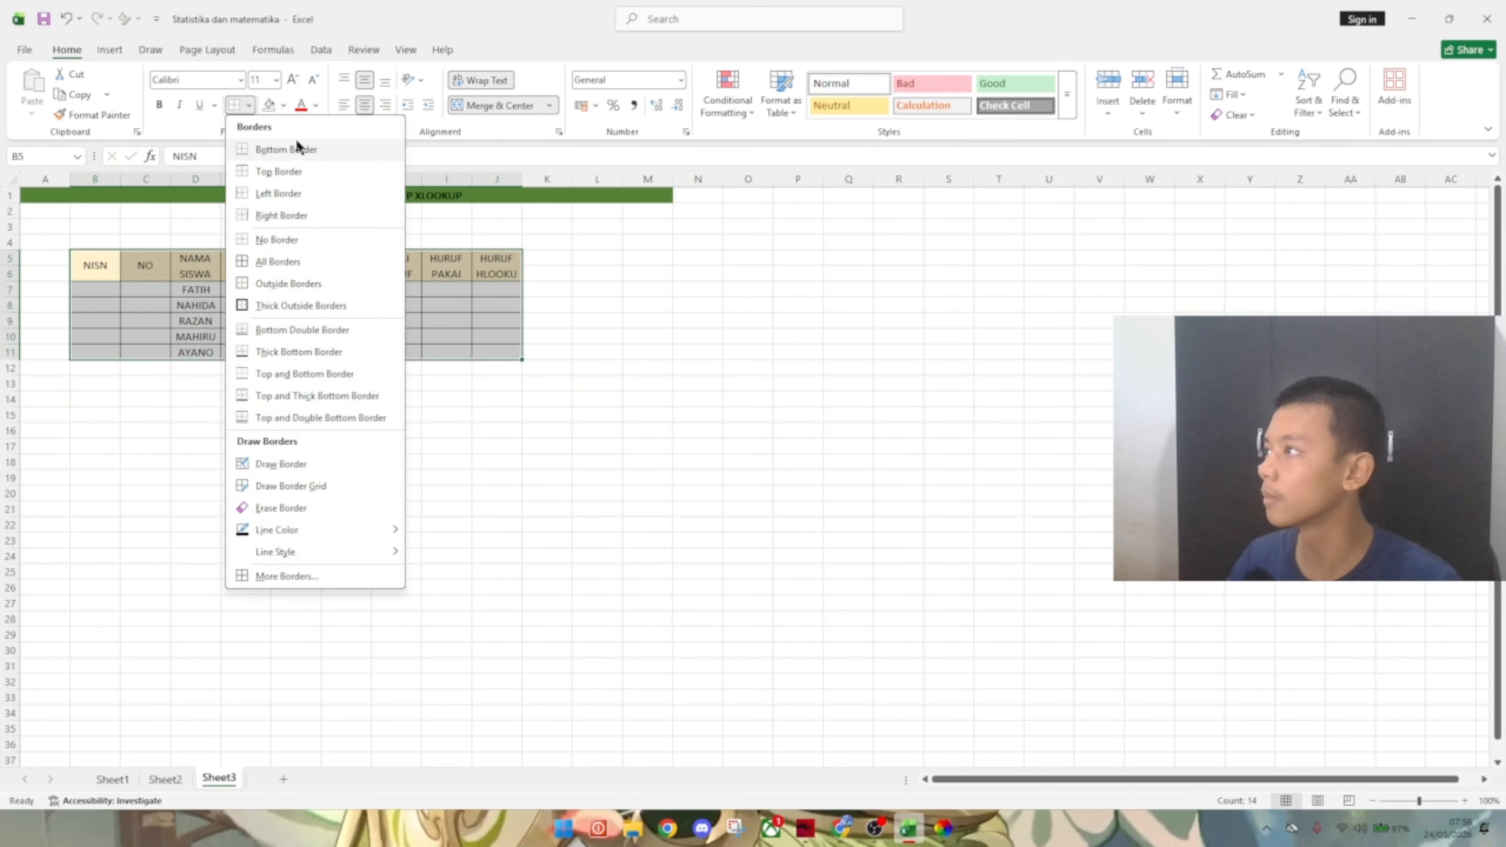
click(297, 237)
click(247, 103)
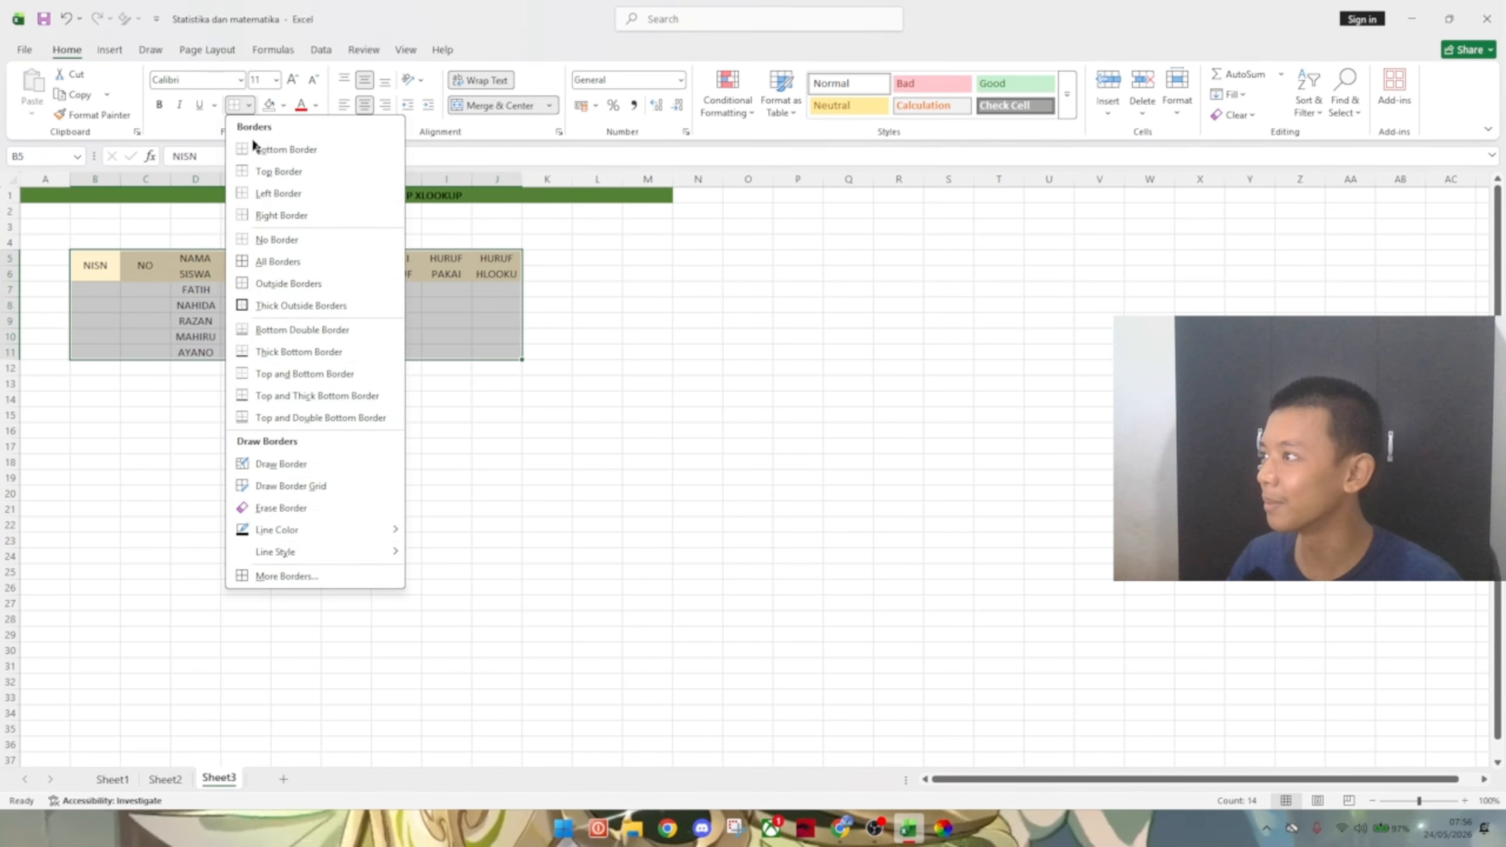
click(299, 268)
click(296, 462)
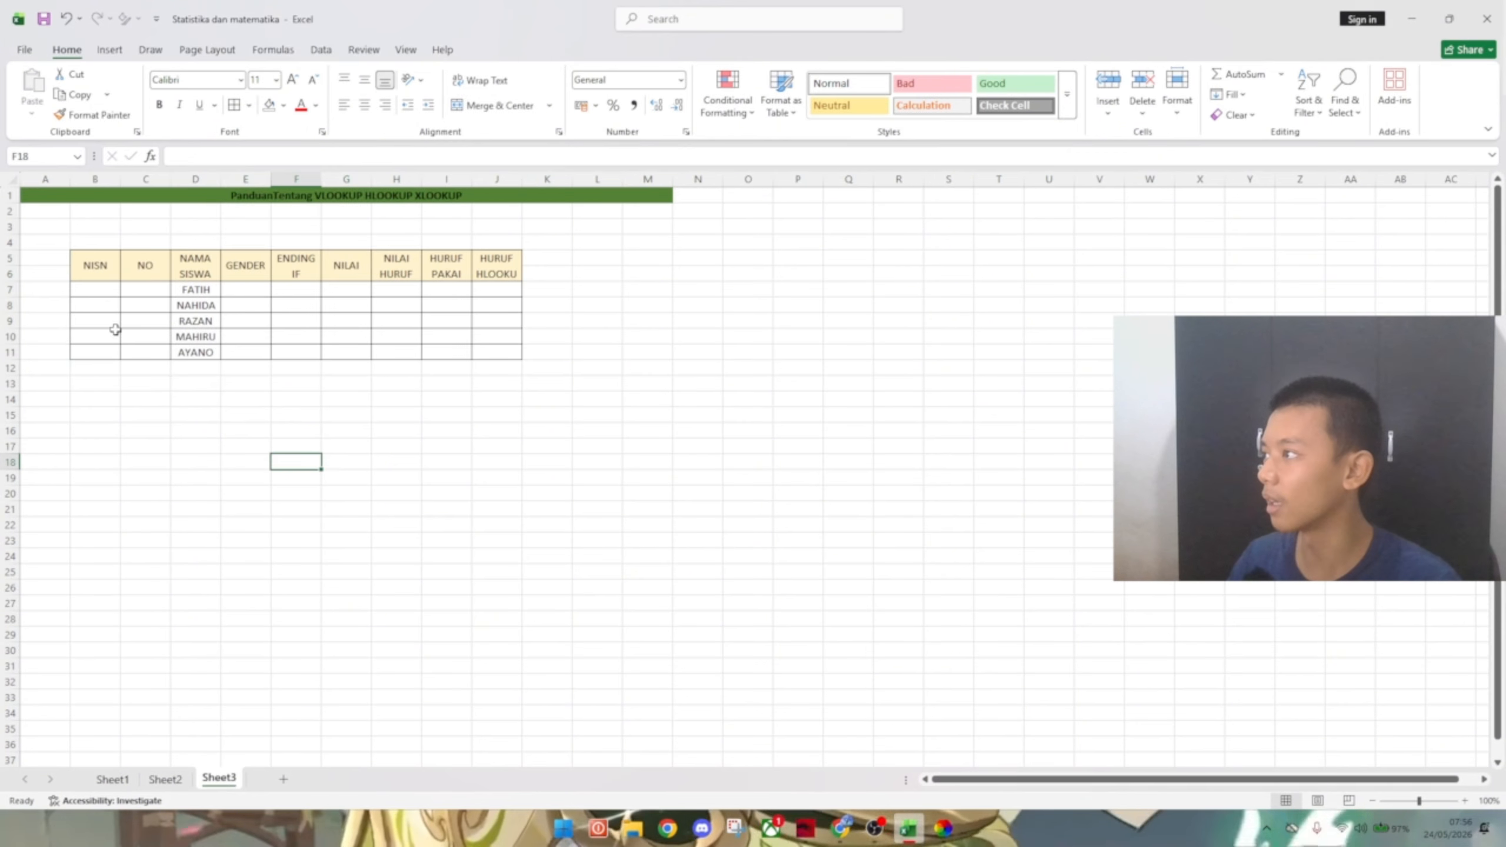
- Fill the NISN column, B7:B11, with a three-digit student ID number for each of the five students
click(107, 291)
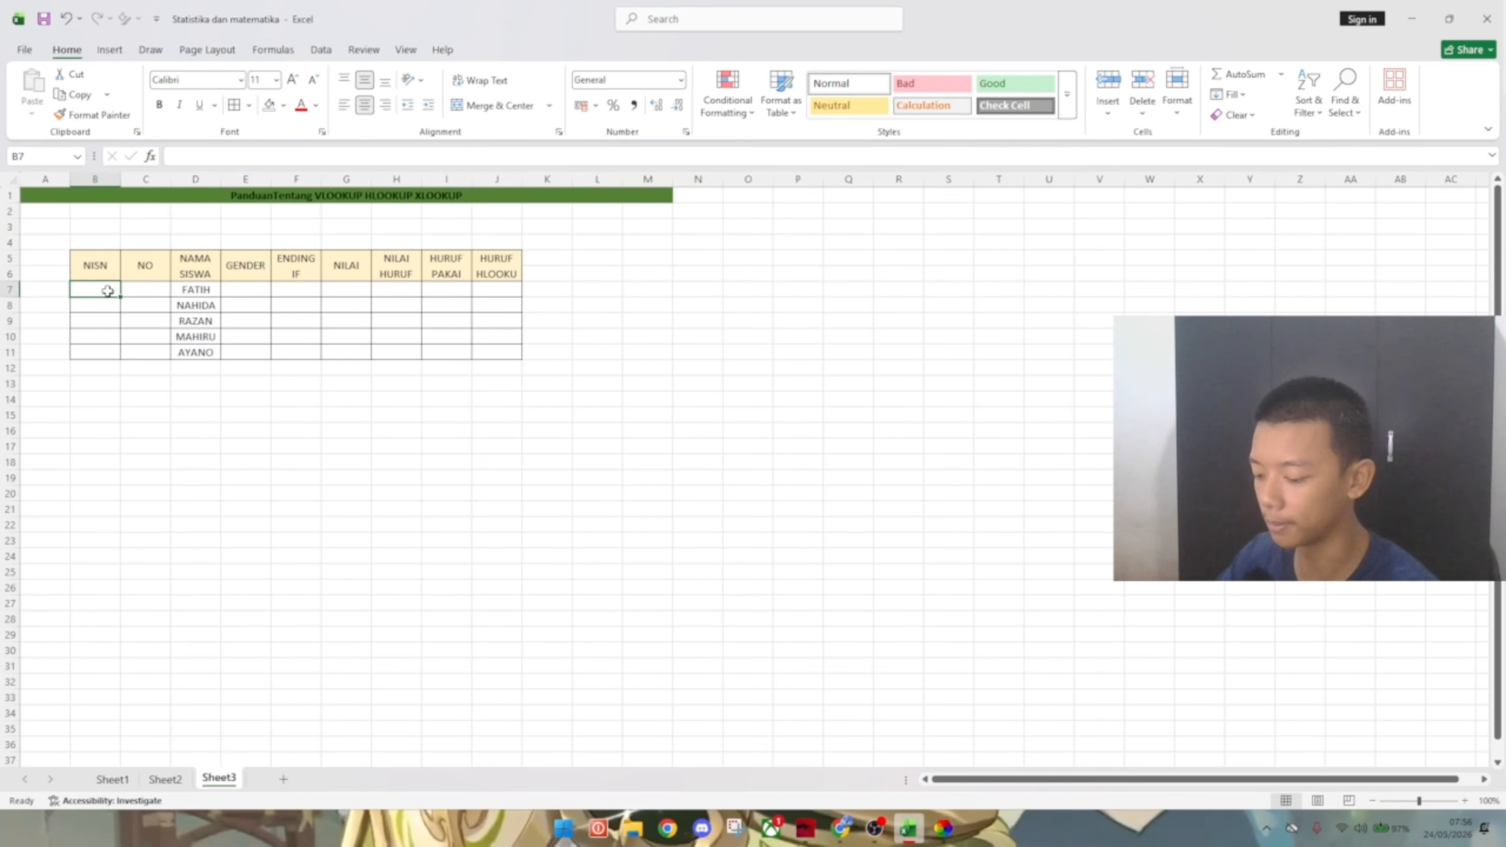
text(09123)
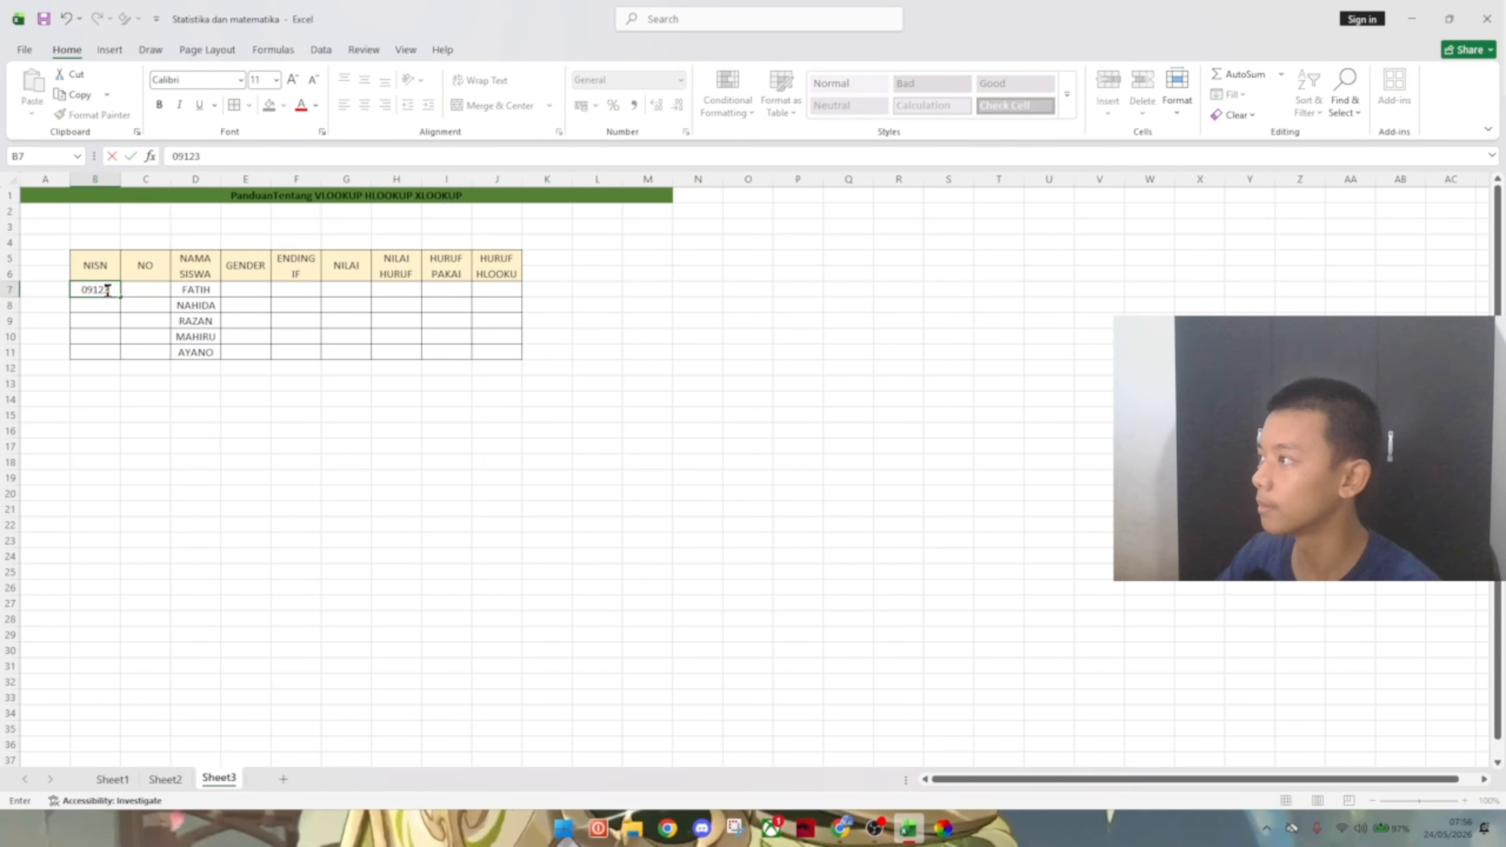
key(BackSpace)
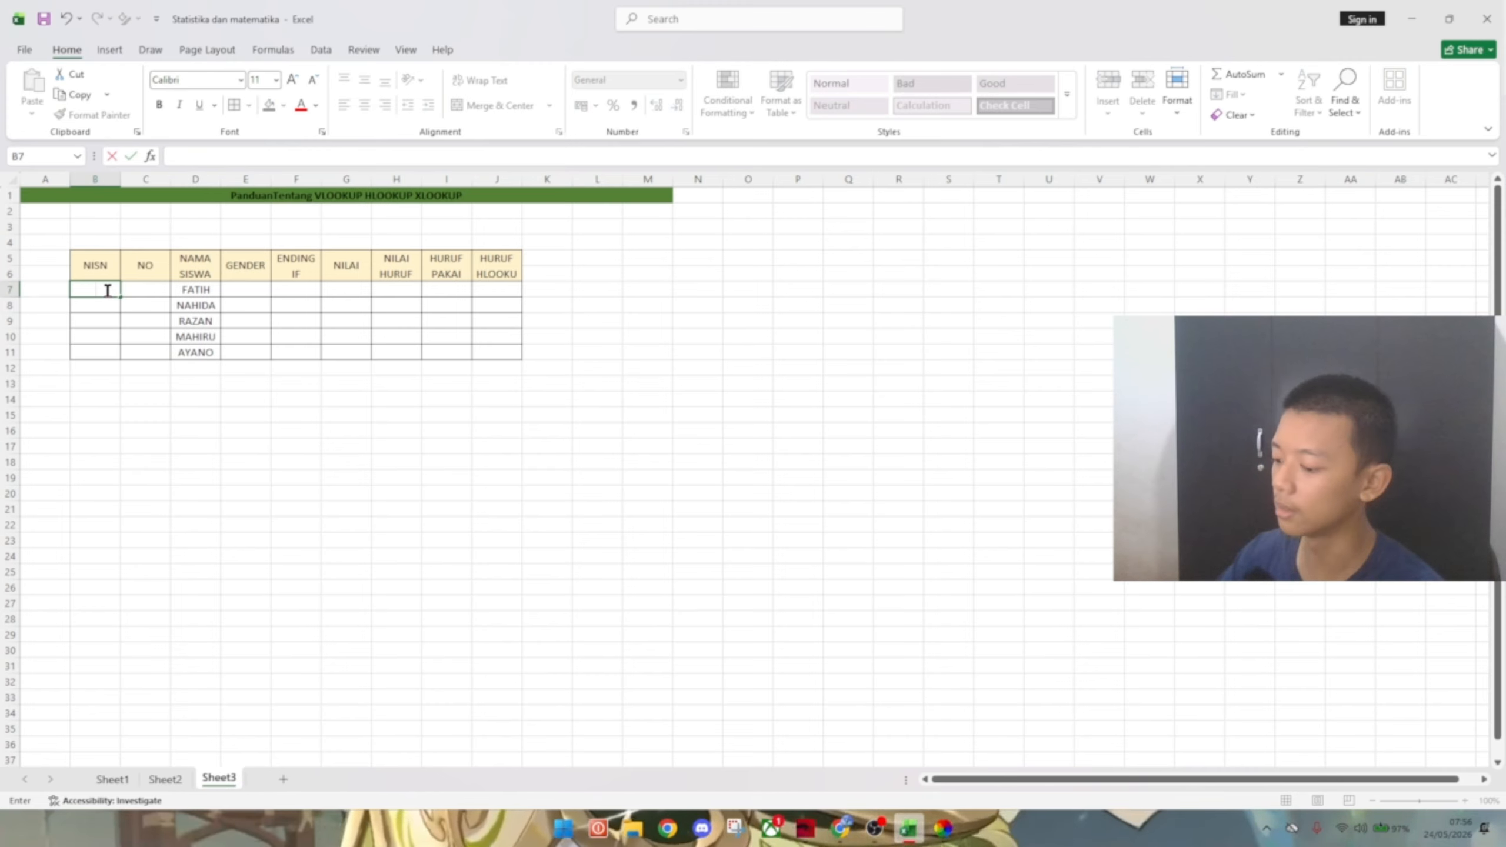
key(BackSpace)
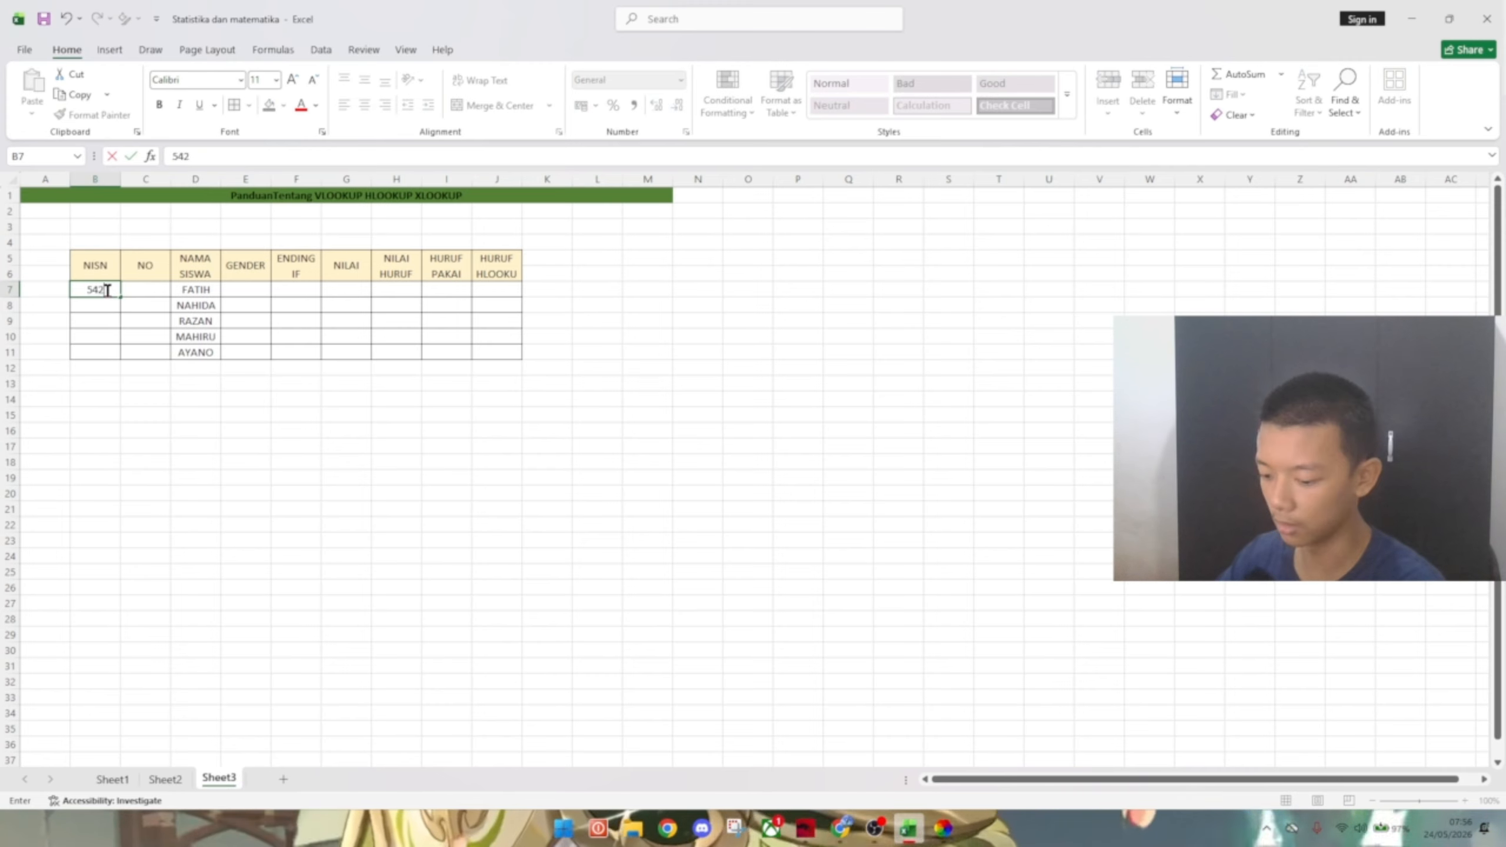
key(Return)
text(425)
key(Return)
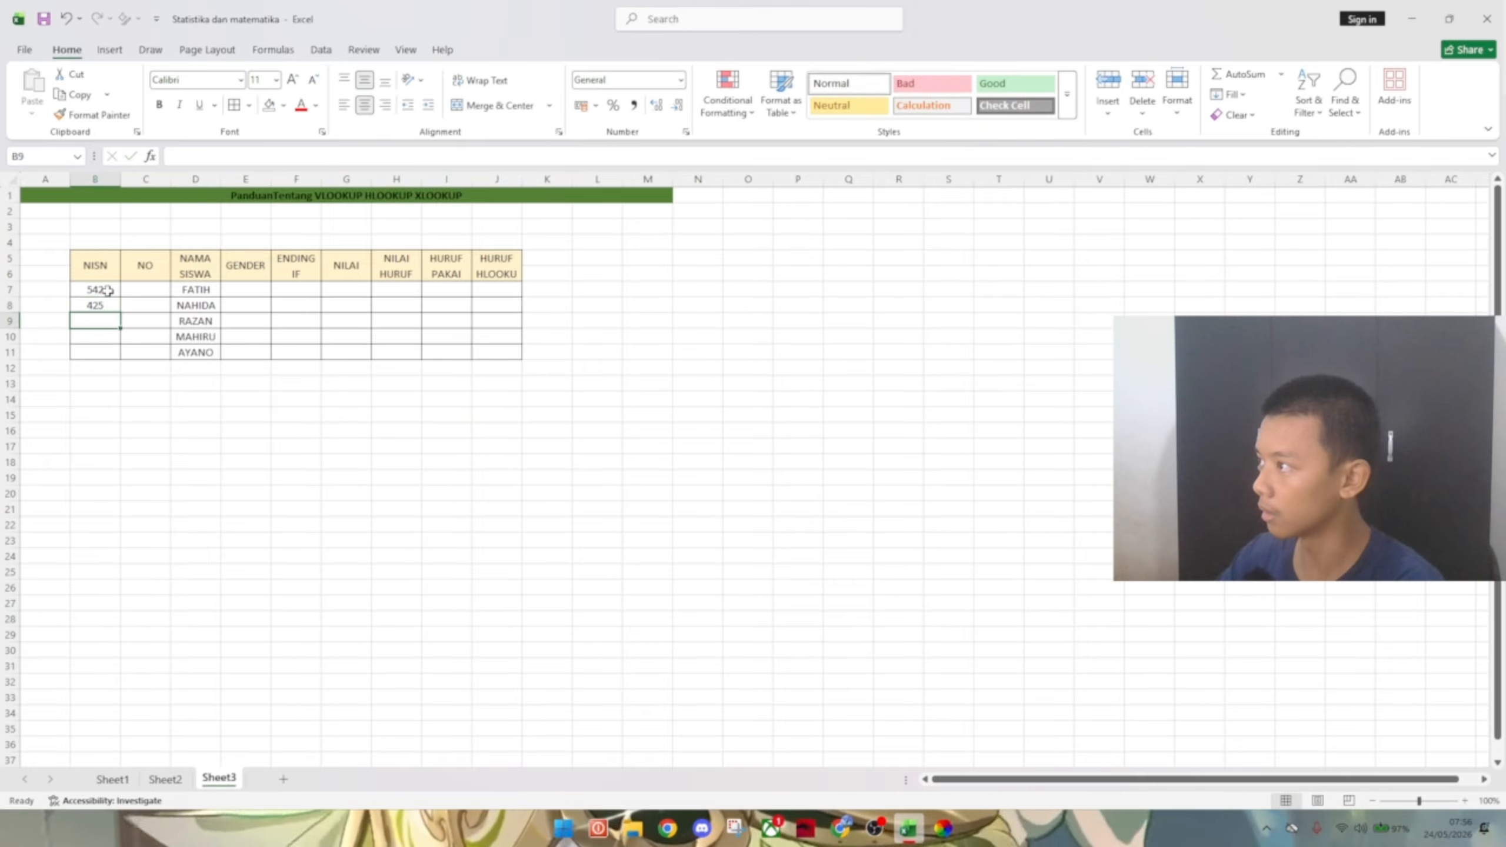
text(3252)
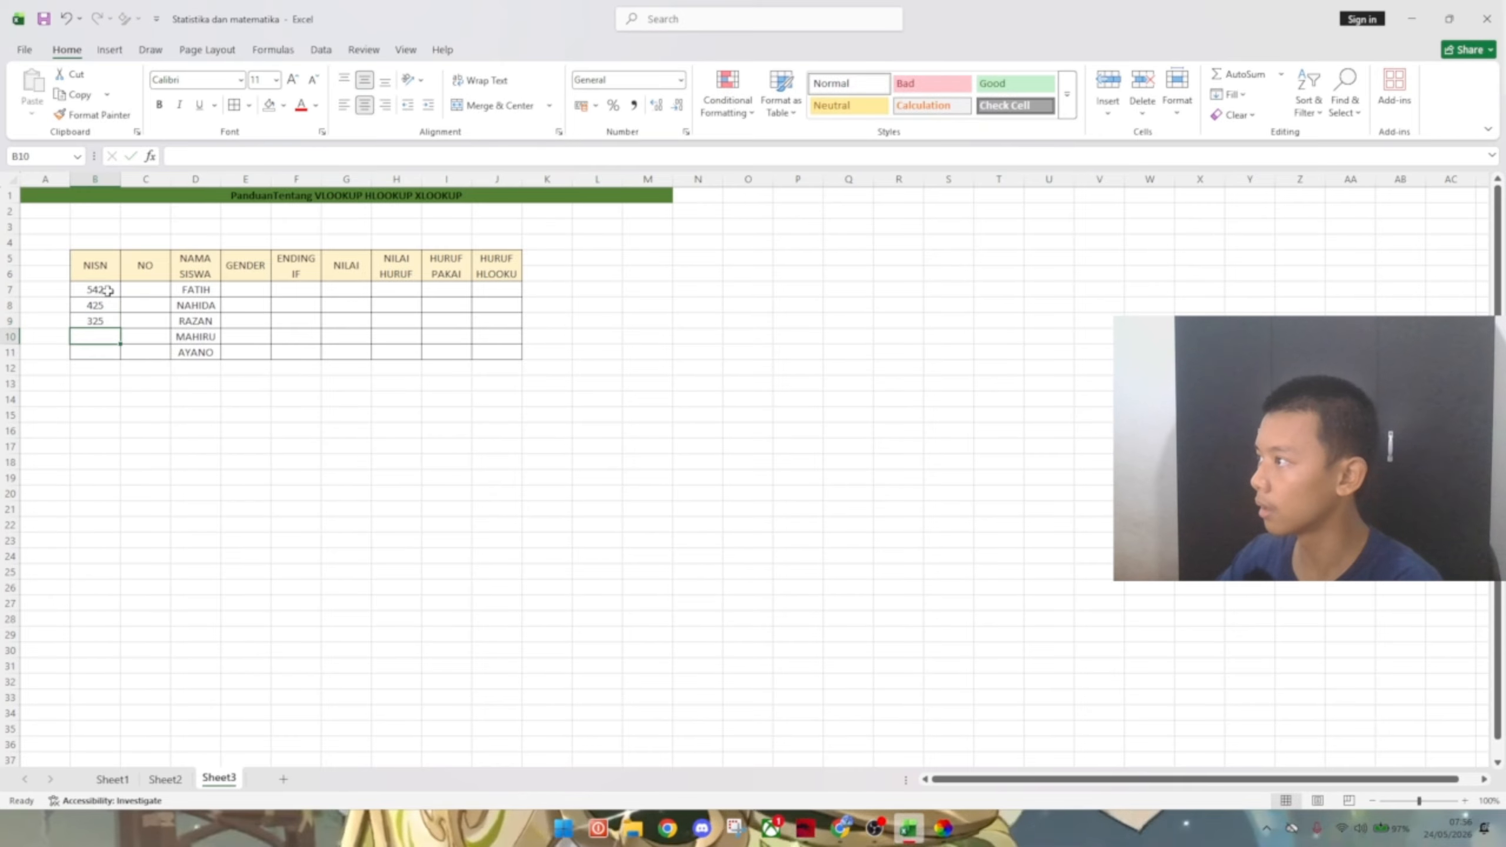
key(Return)
text(424)
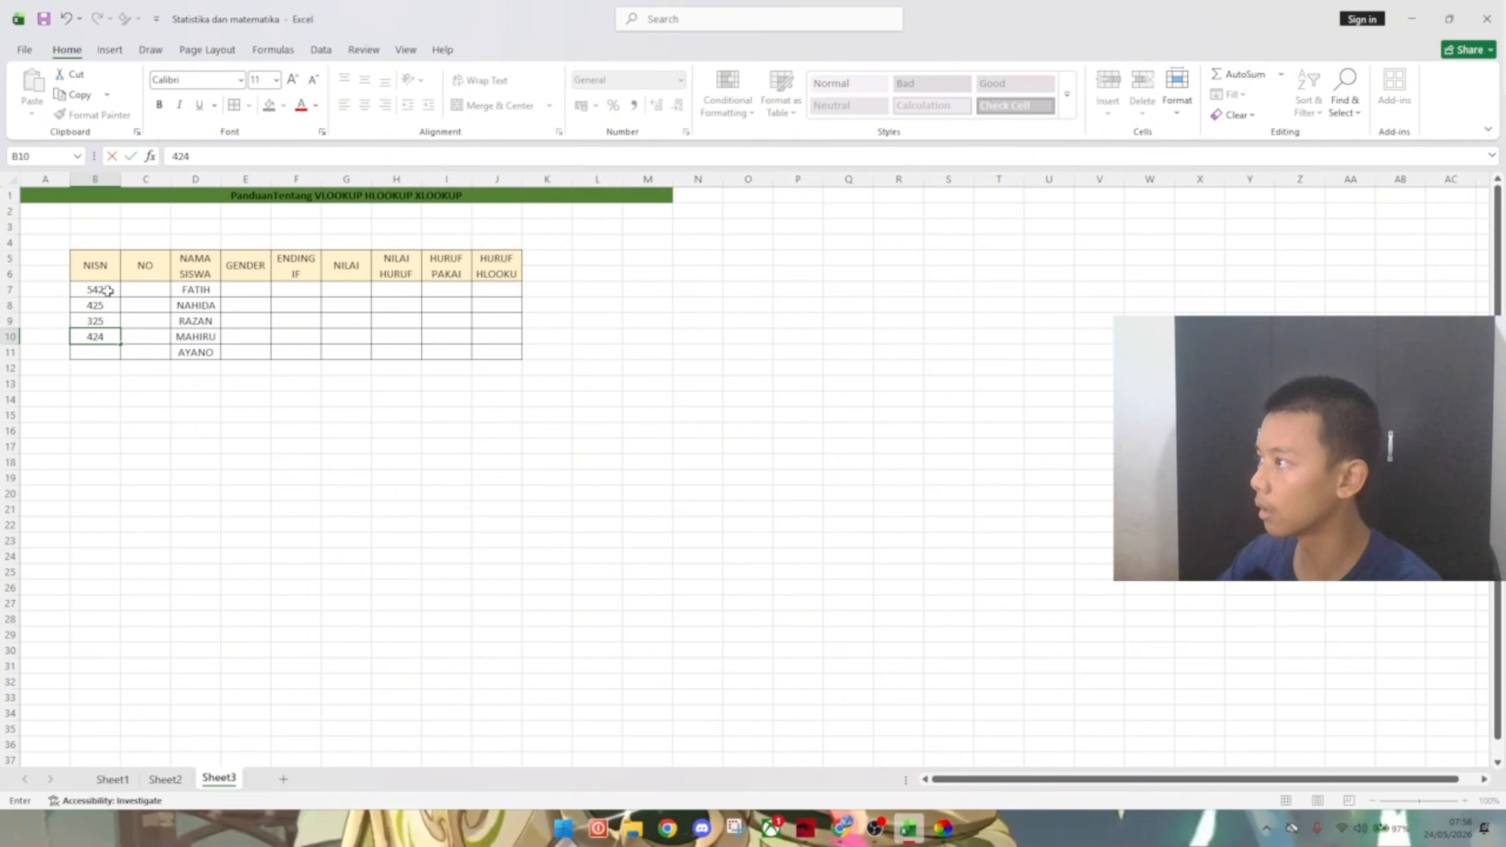
key(Return)
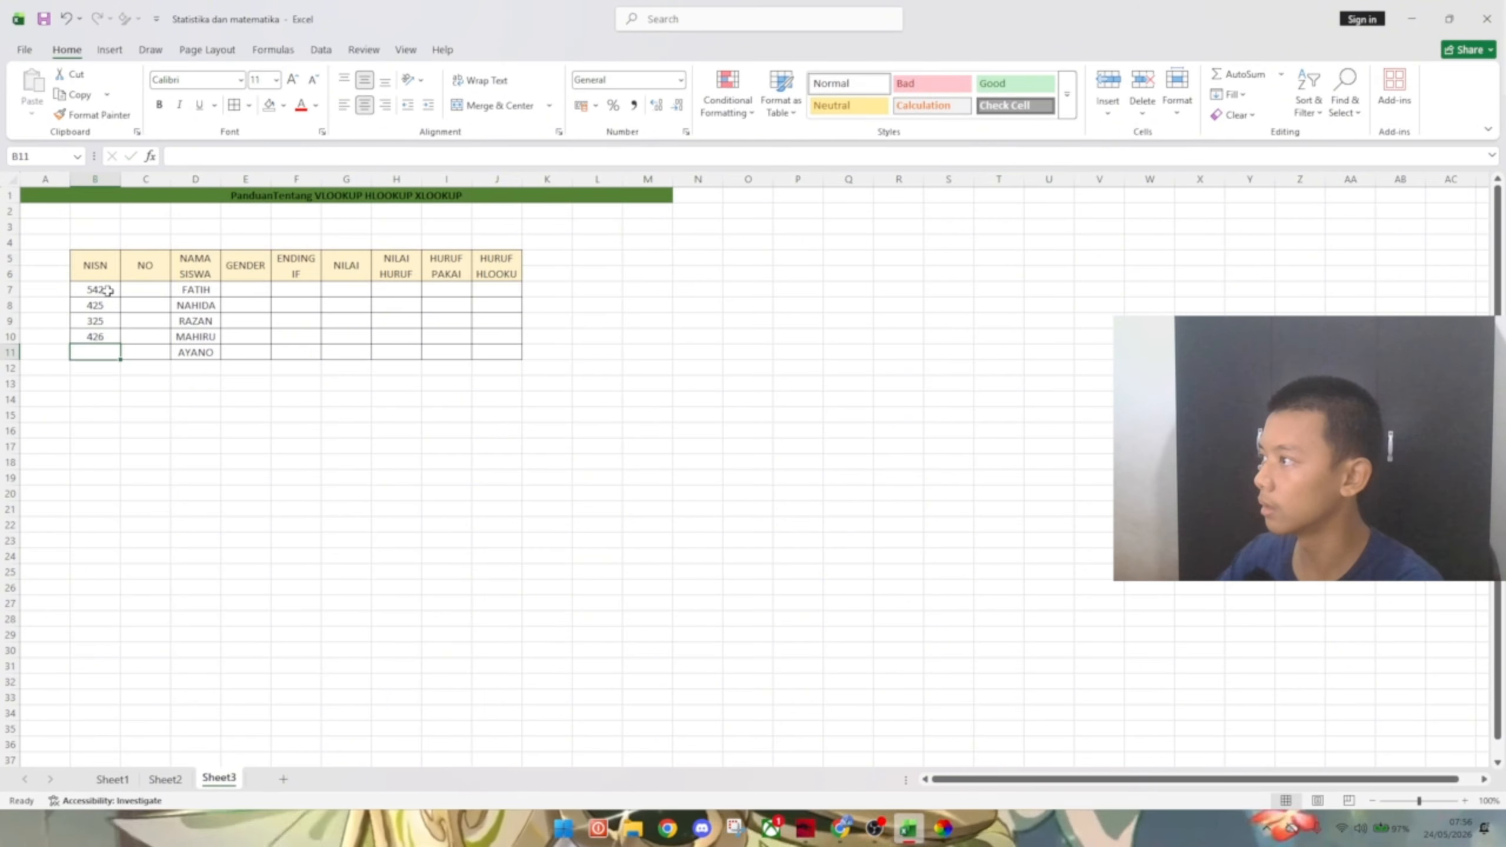
text(23424)
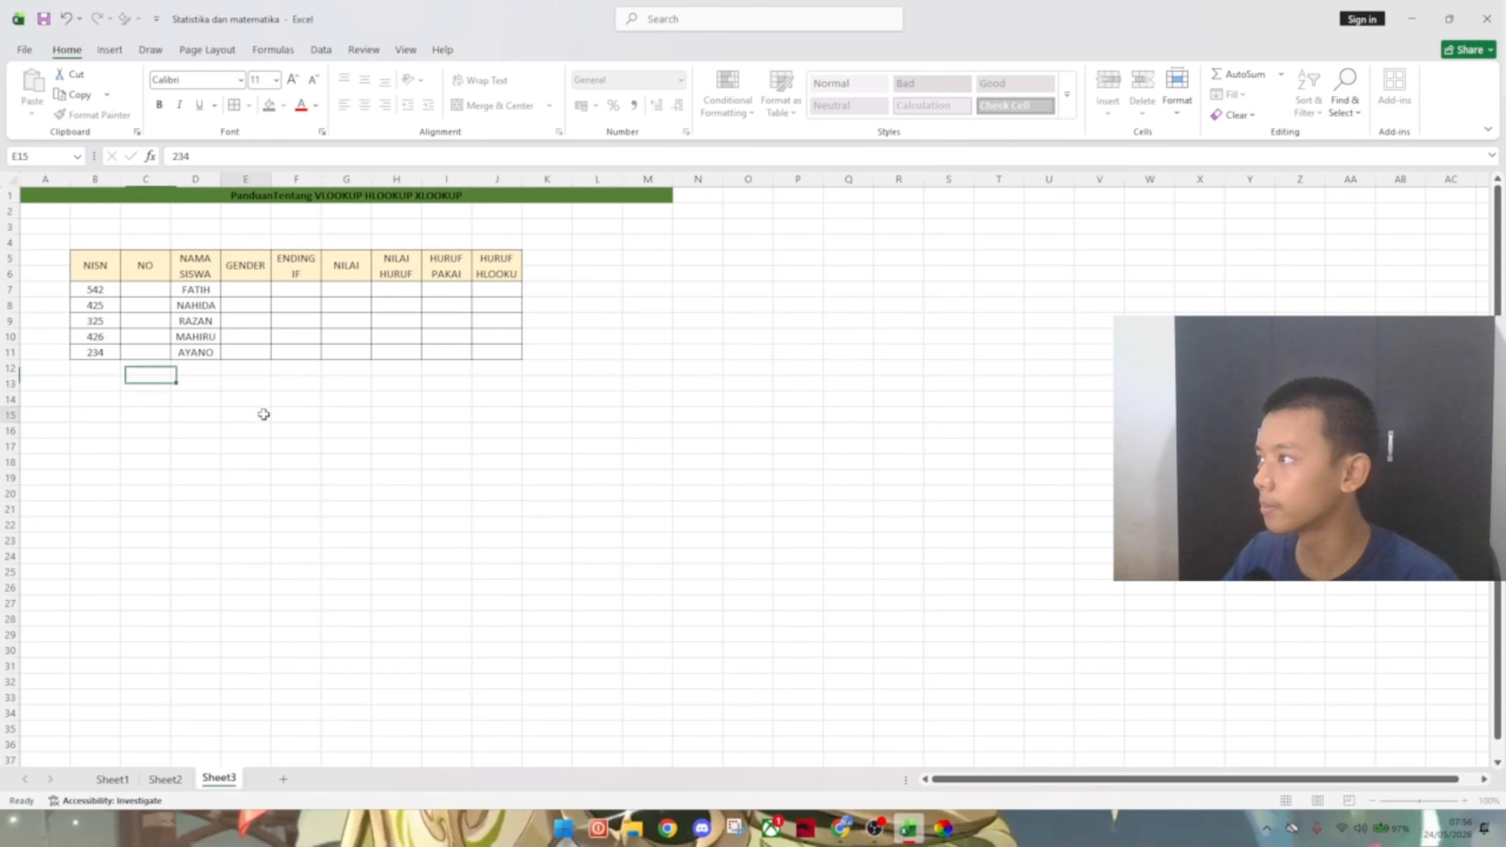
click(261, 414)
click(156, 289)
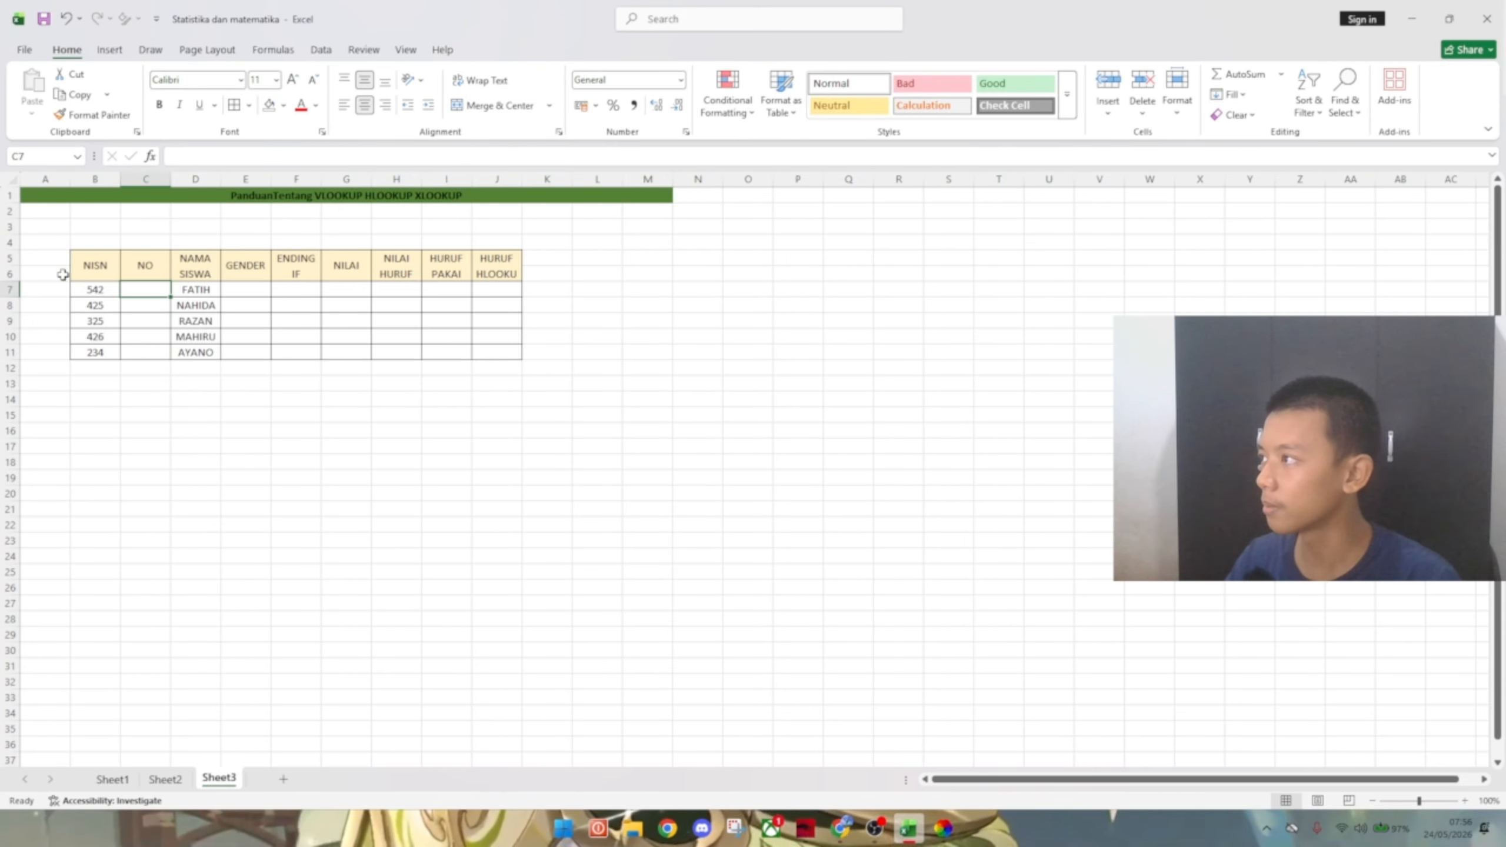
drag(91, 272, 108, 353)
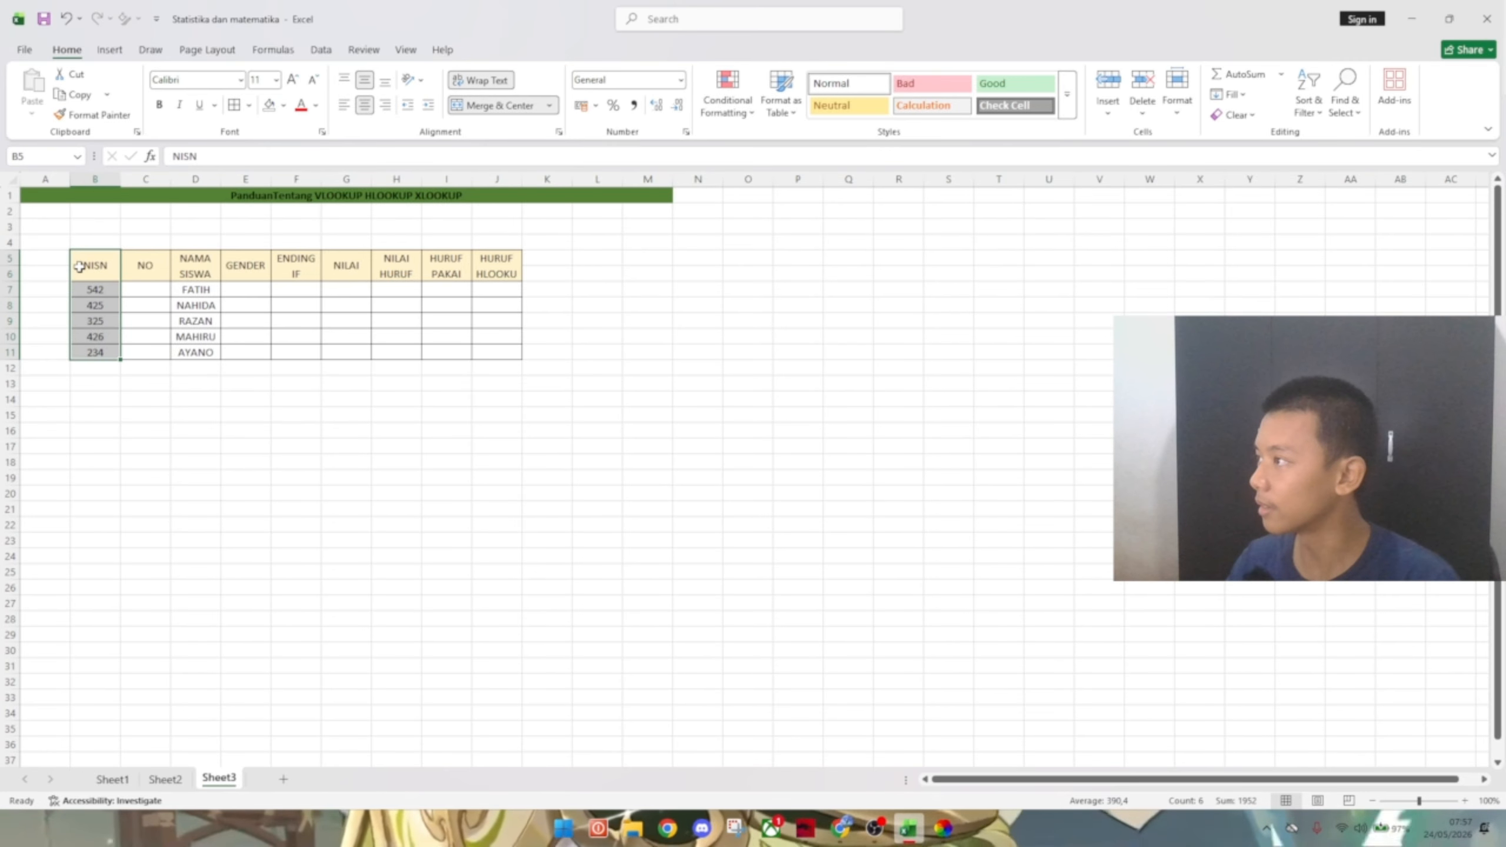
drag(79, 267, 99, 352)
right_click(98, 264)
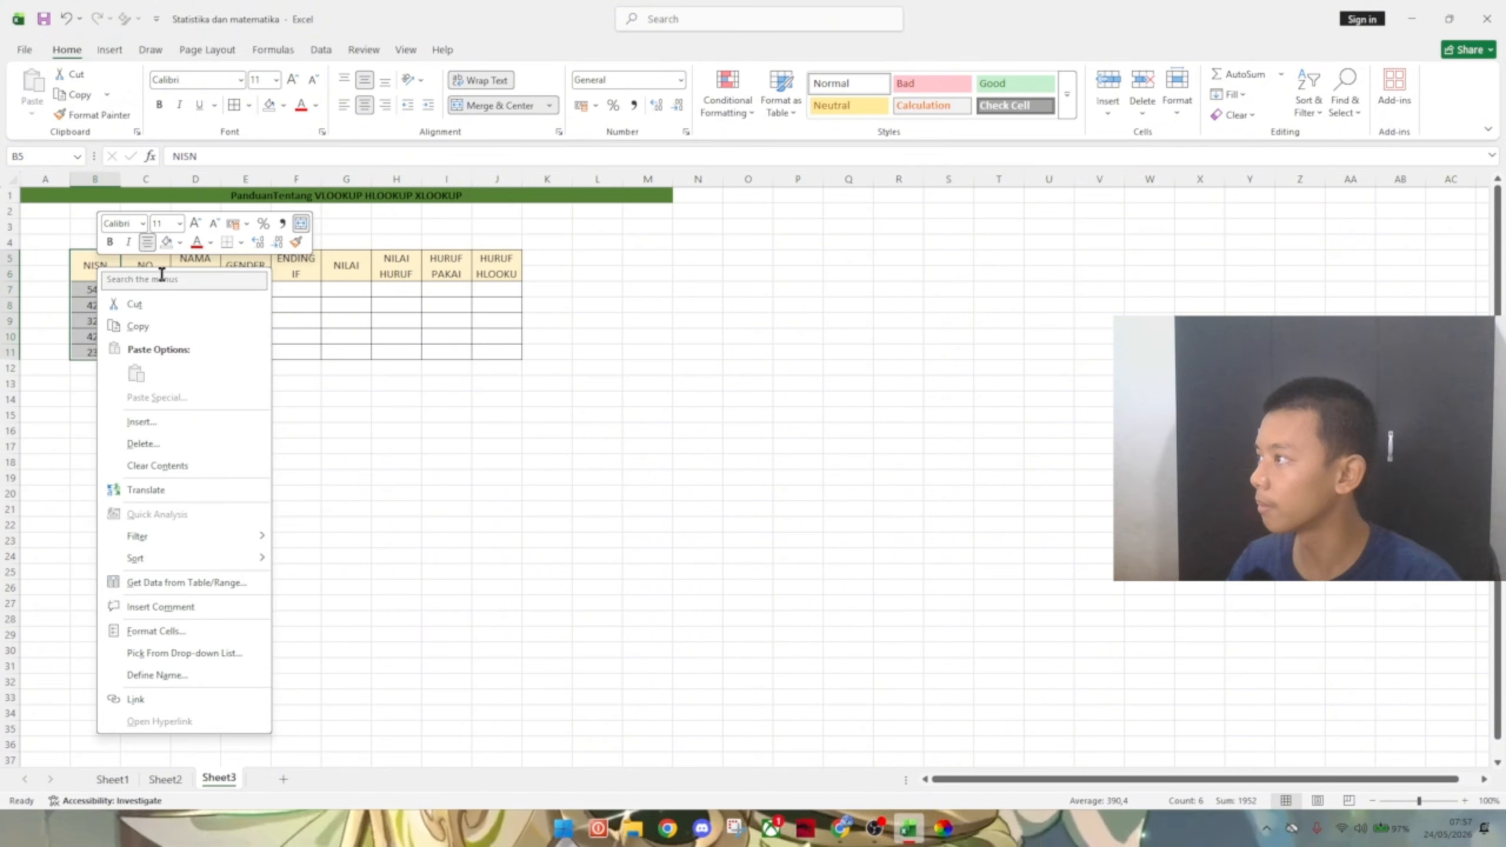
key(Escape)
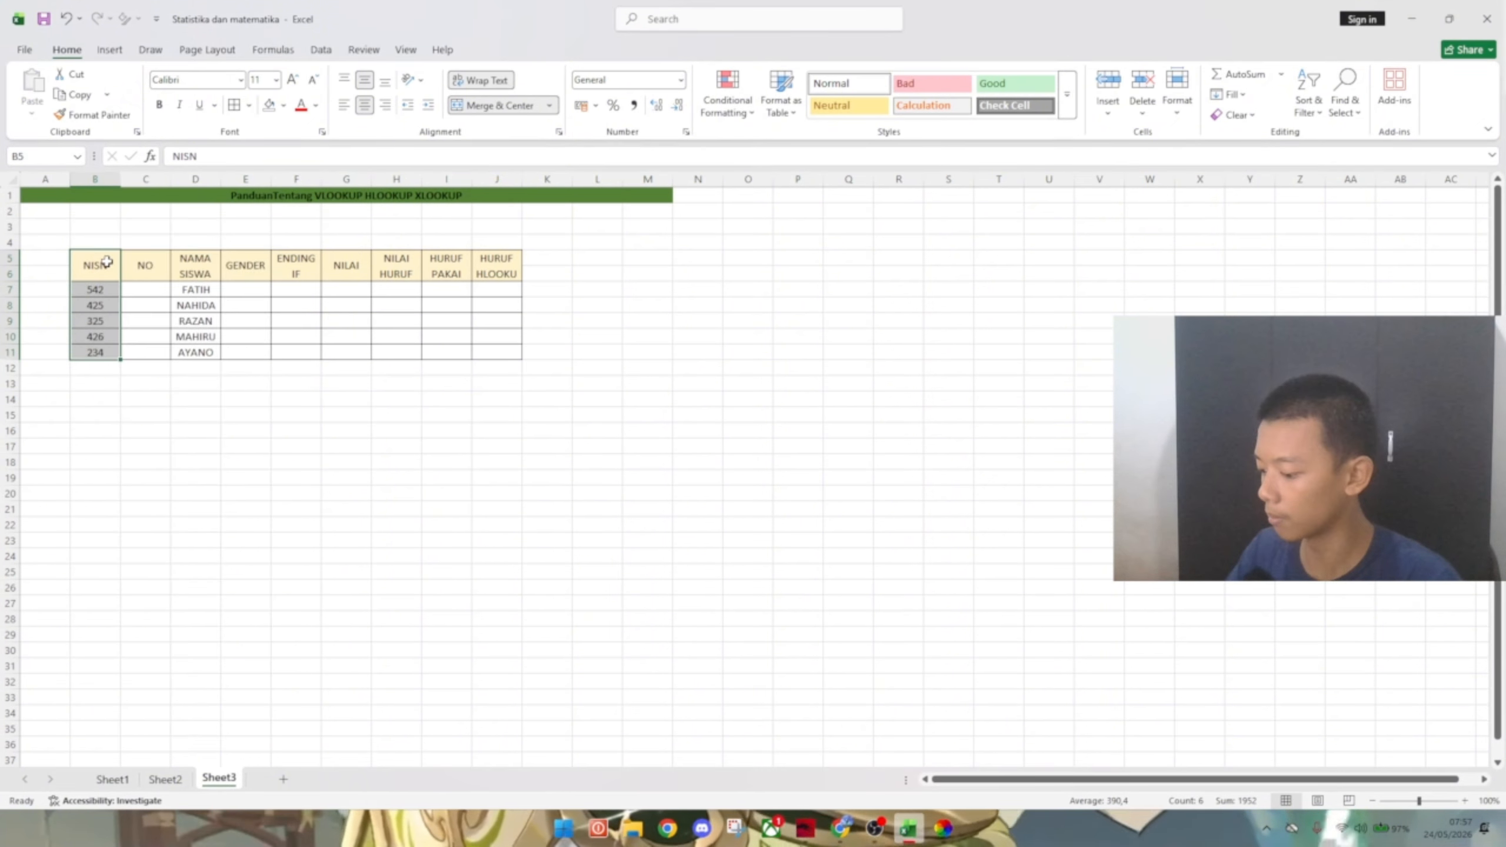
key(ctrl+c)
click(190, 399)
key(ctrl+c)
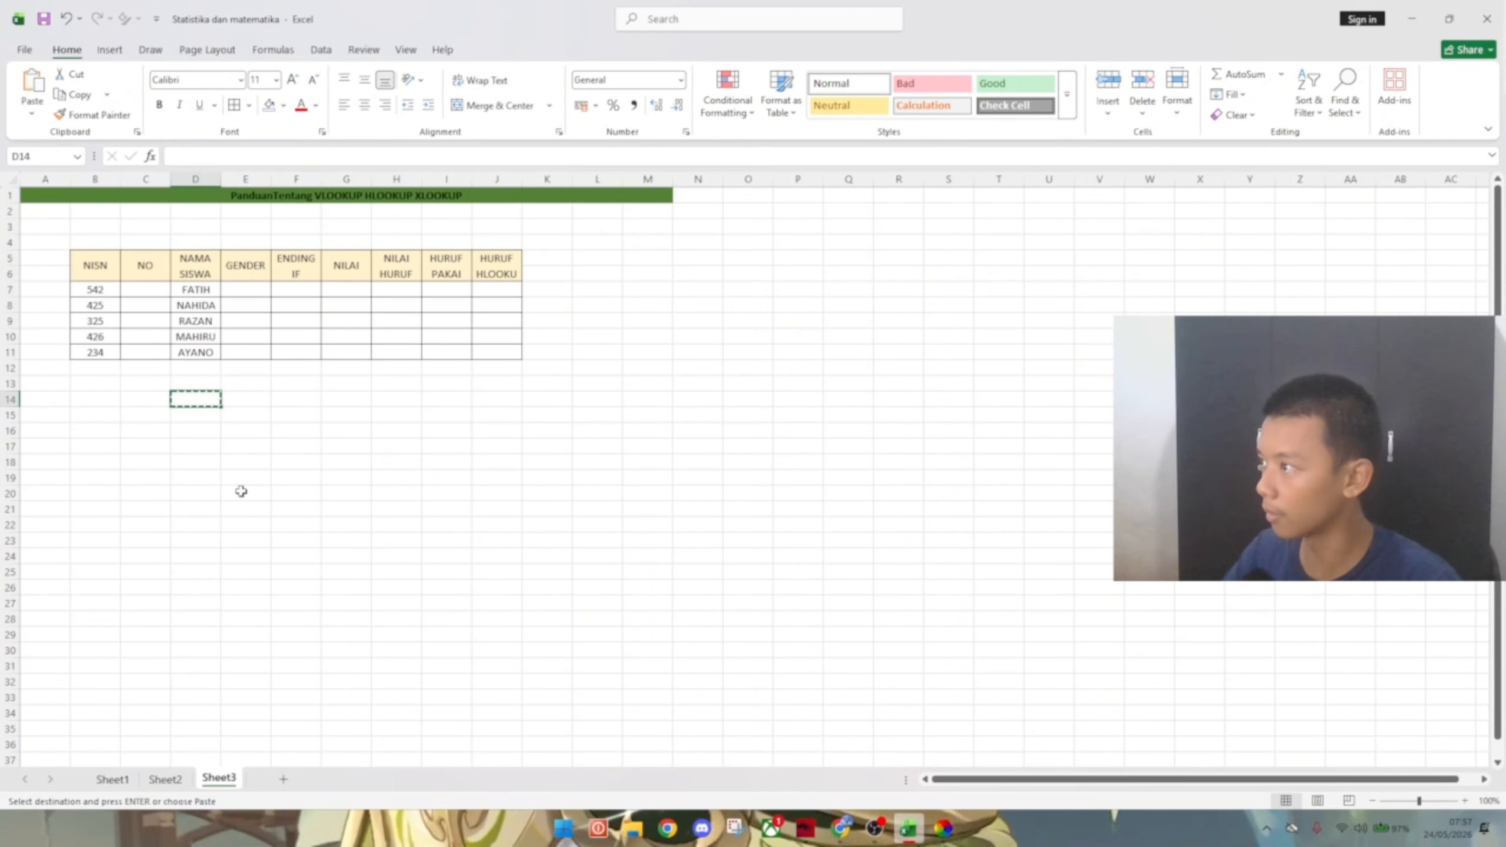
key(ctrl+z)
drag(92, 267, 106, 308)
key(ctrl+z)
key(ctrl+z)
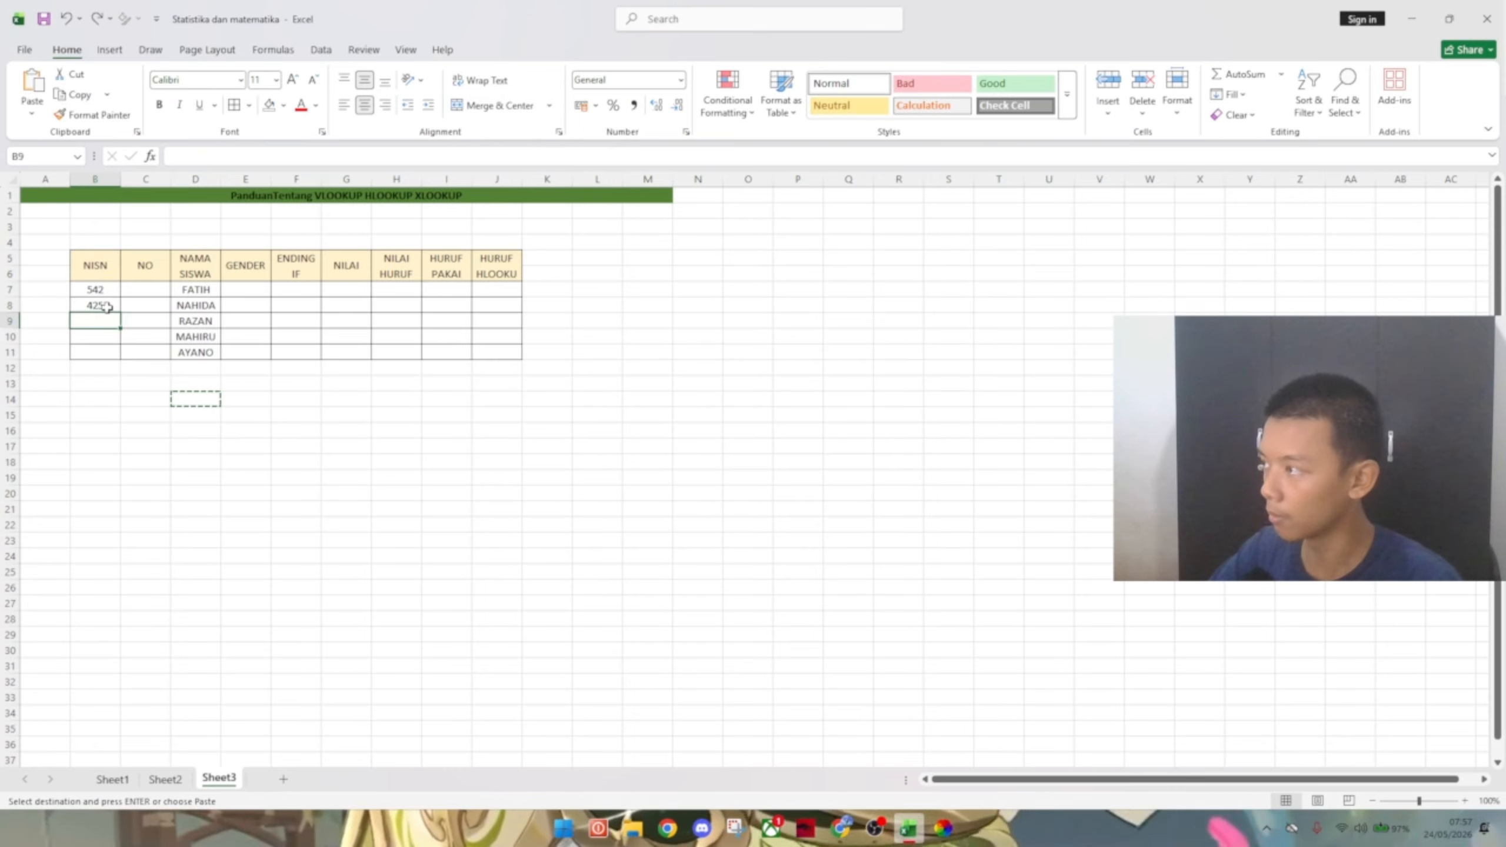
key(ctrl+y)
key(ctrl+y)
key(ctrl+y)
drag(95, 267, 106, 350)
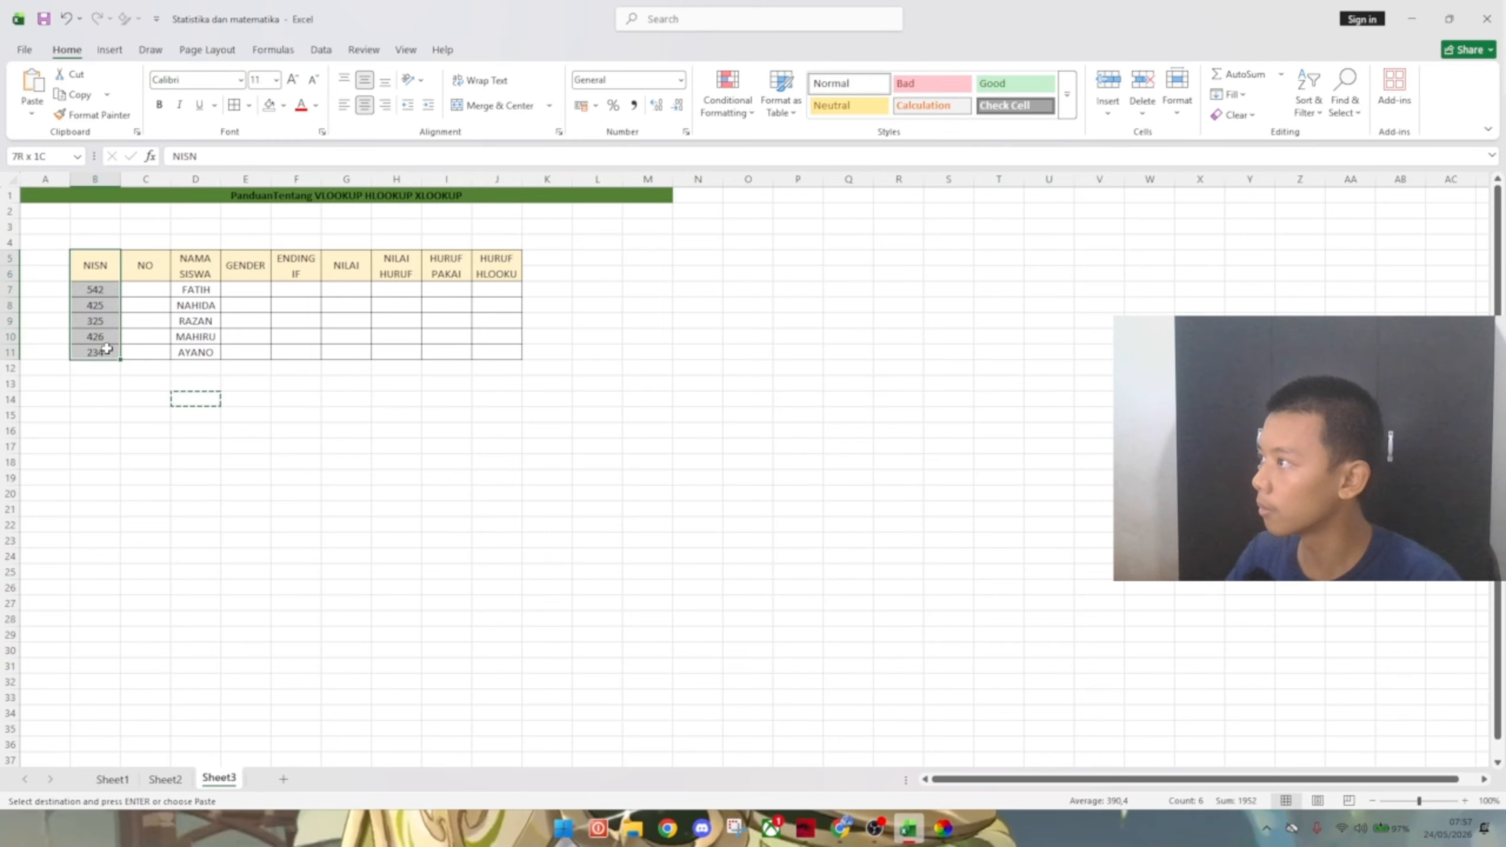
click(246, 430)
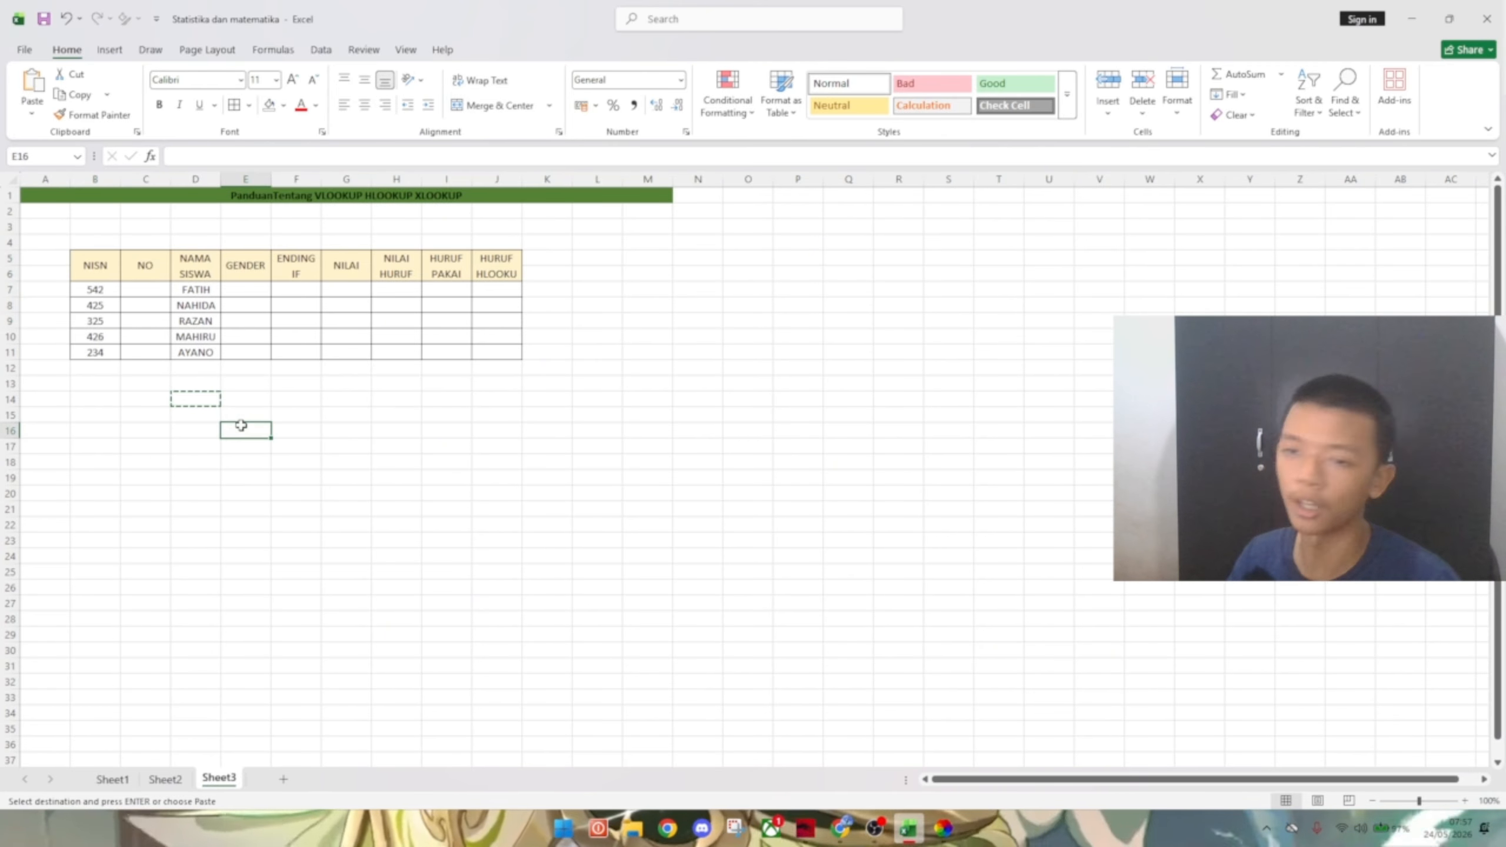
click(139, 289)
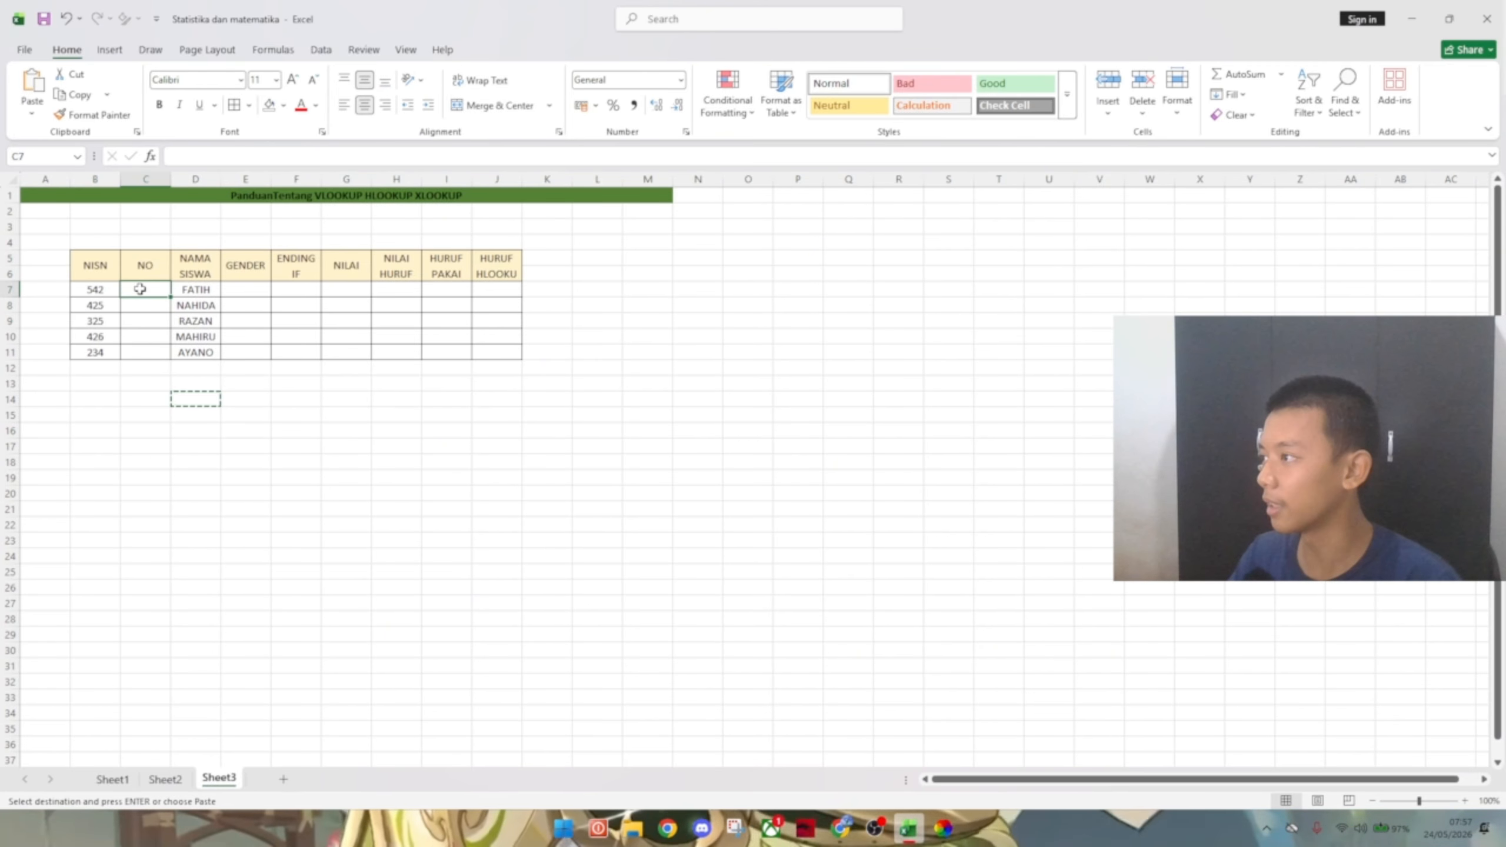
text(FA)
key(BackSpace)
key(BackSpace)
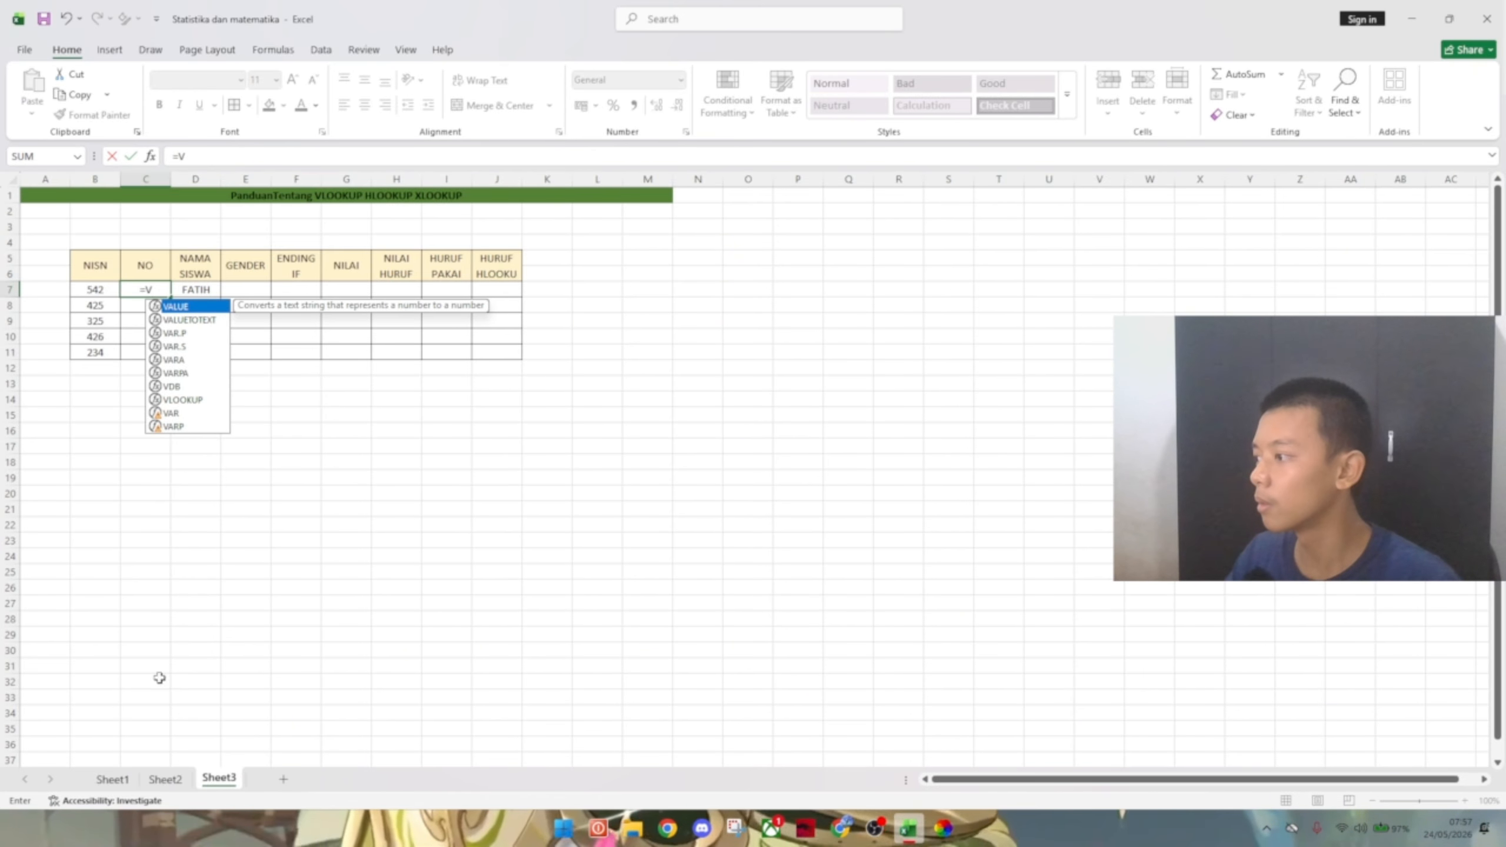
- Look up the numbering formula of the NO column in cell A4 of Sheet1, and return to Sheet3
click(110, 780)
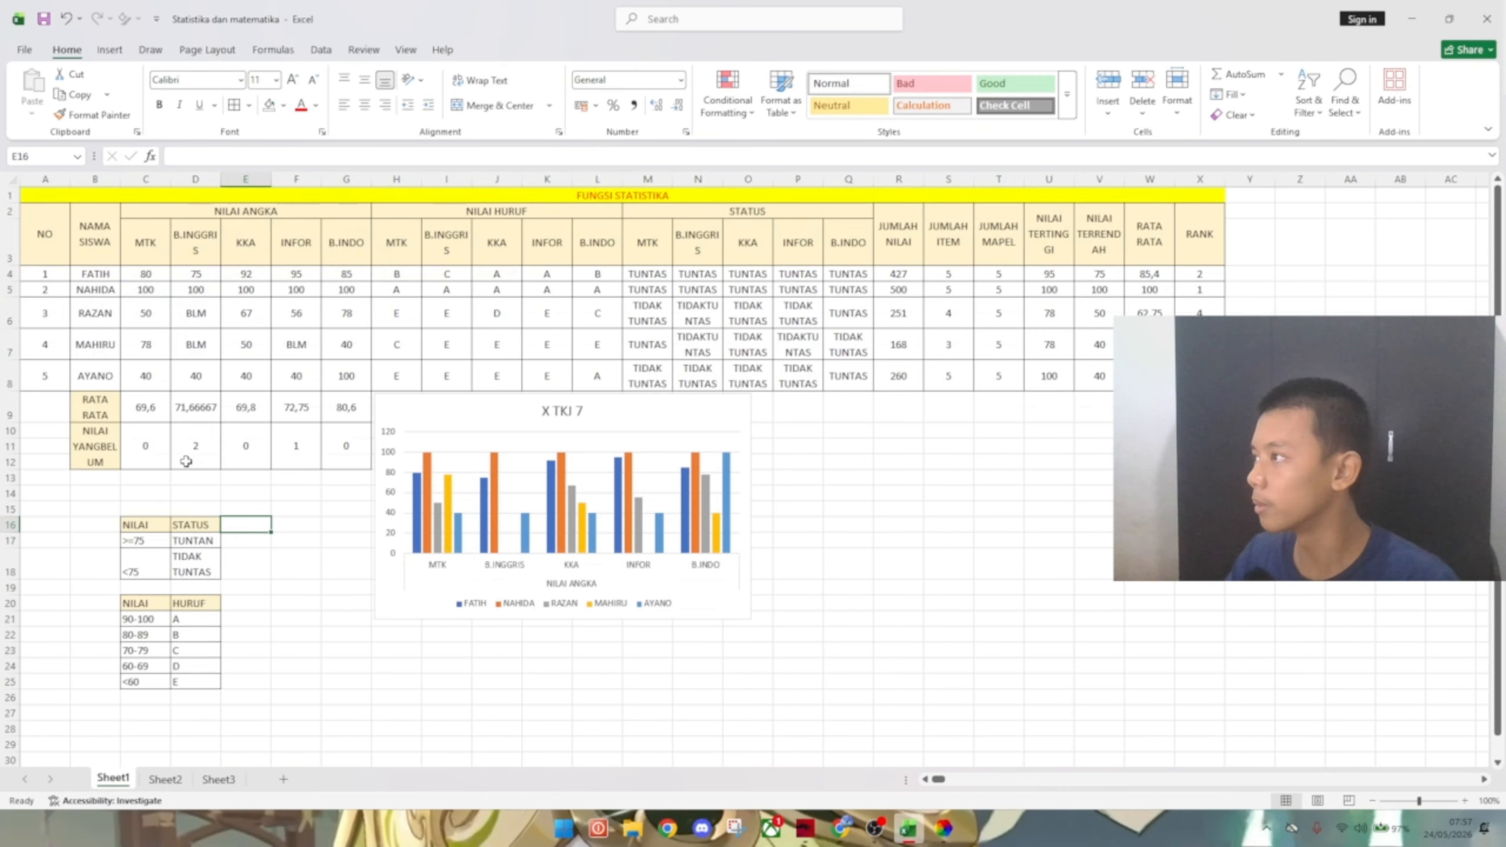
click(63, 274)
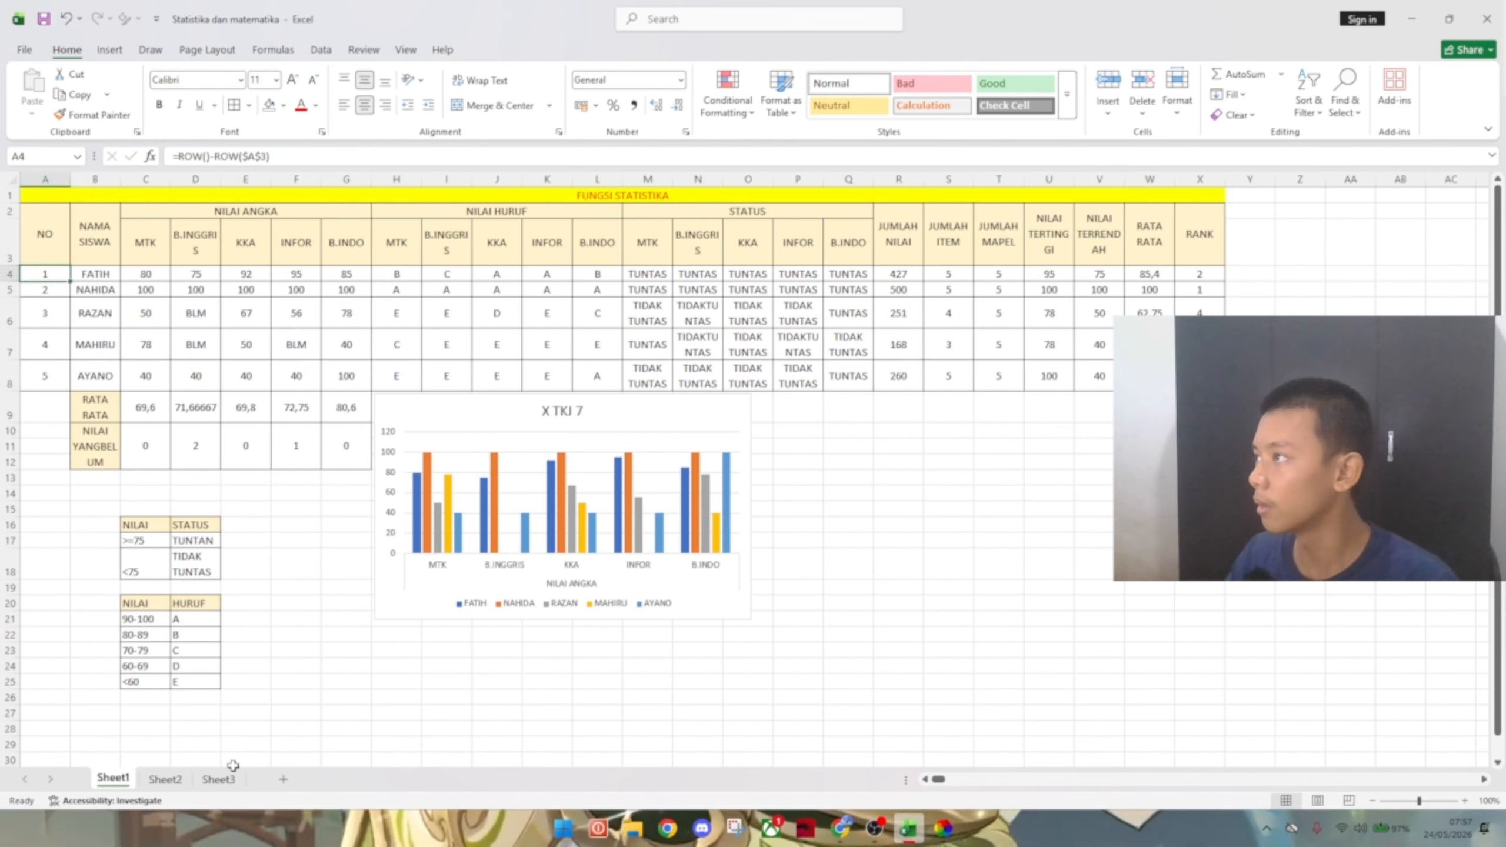
click(217, 779)
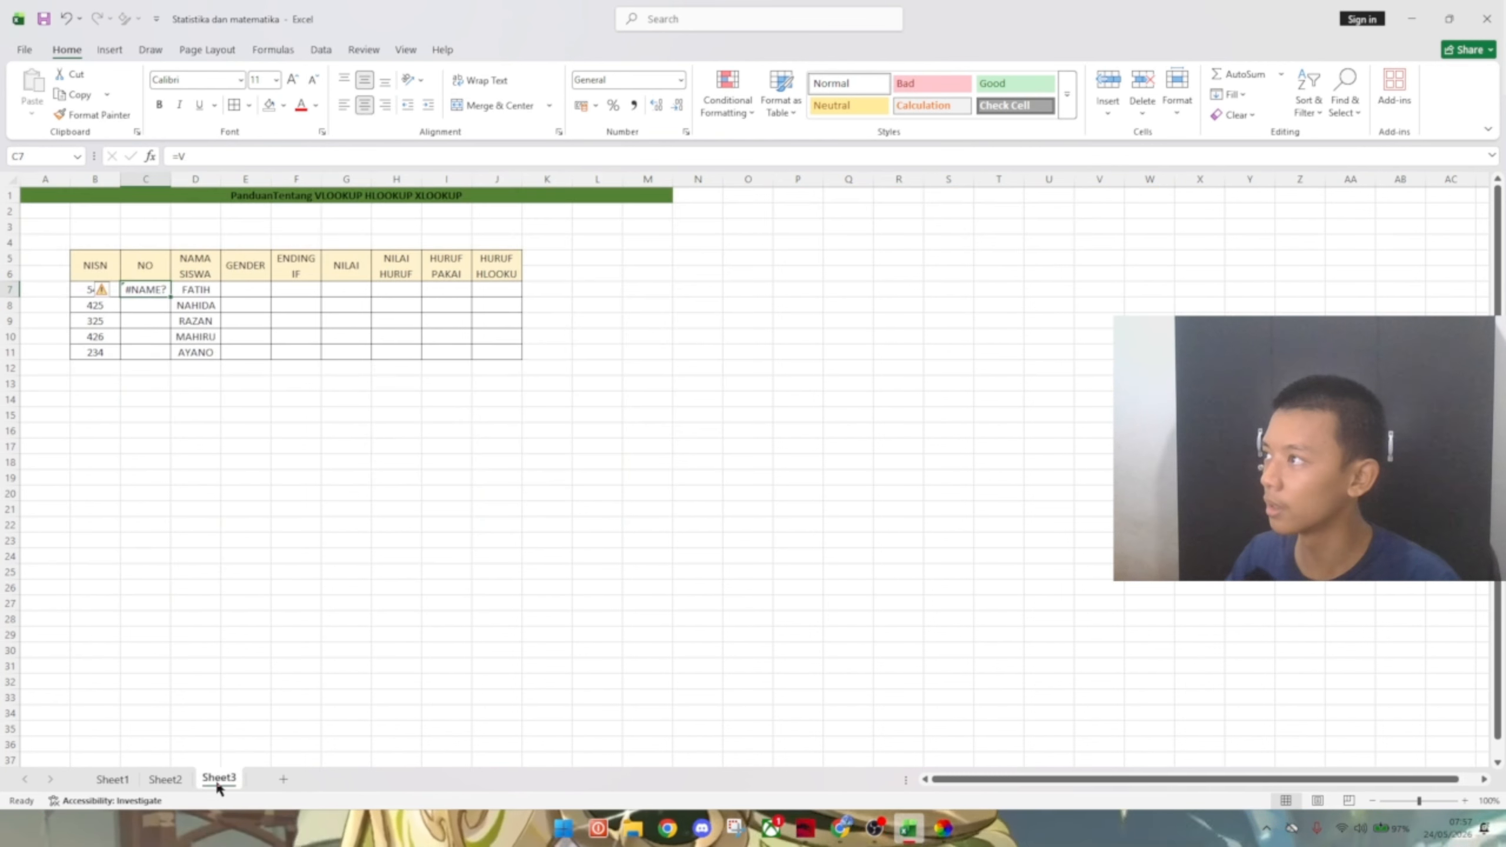
- Enter =ROW()-ROW($C$5) in C7 as the numbering formula for the NO column
click(210, 156)
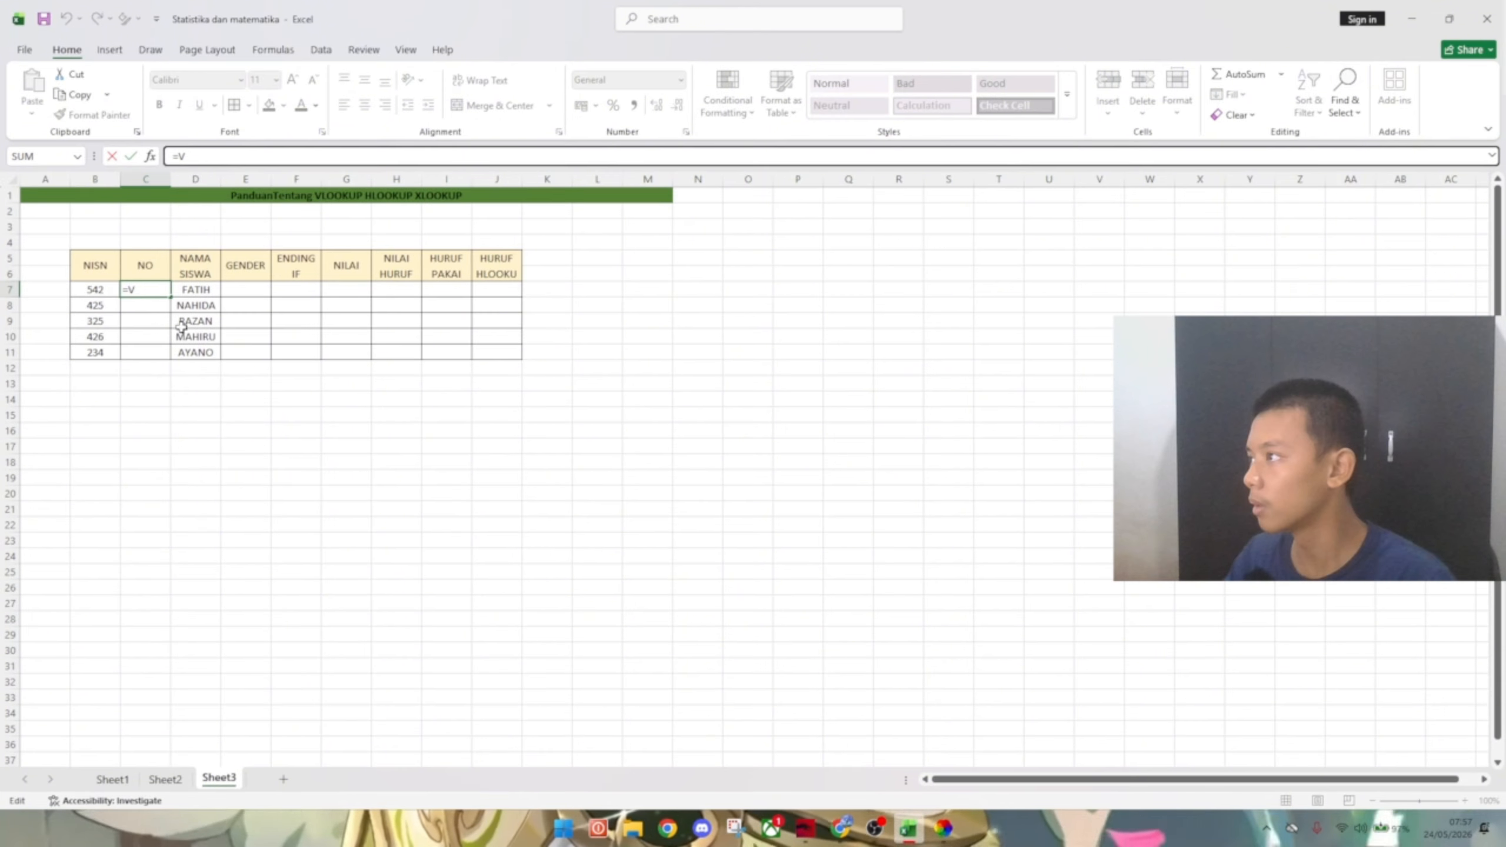
key(Return)
text(=ROW)
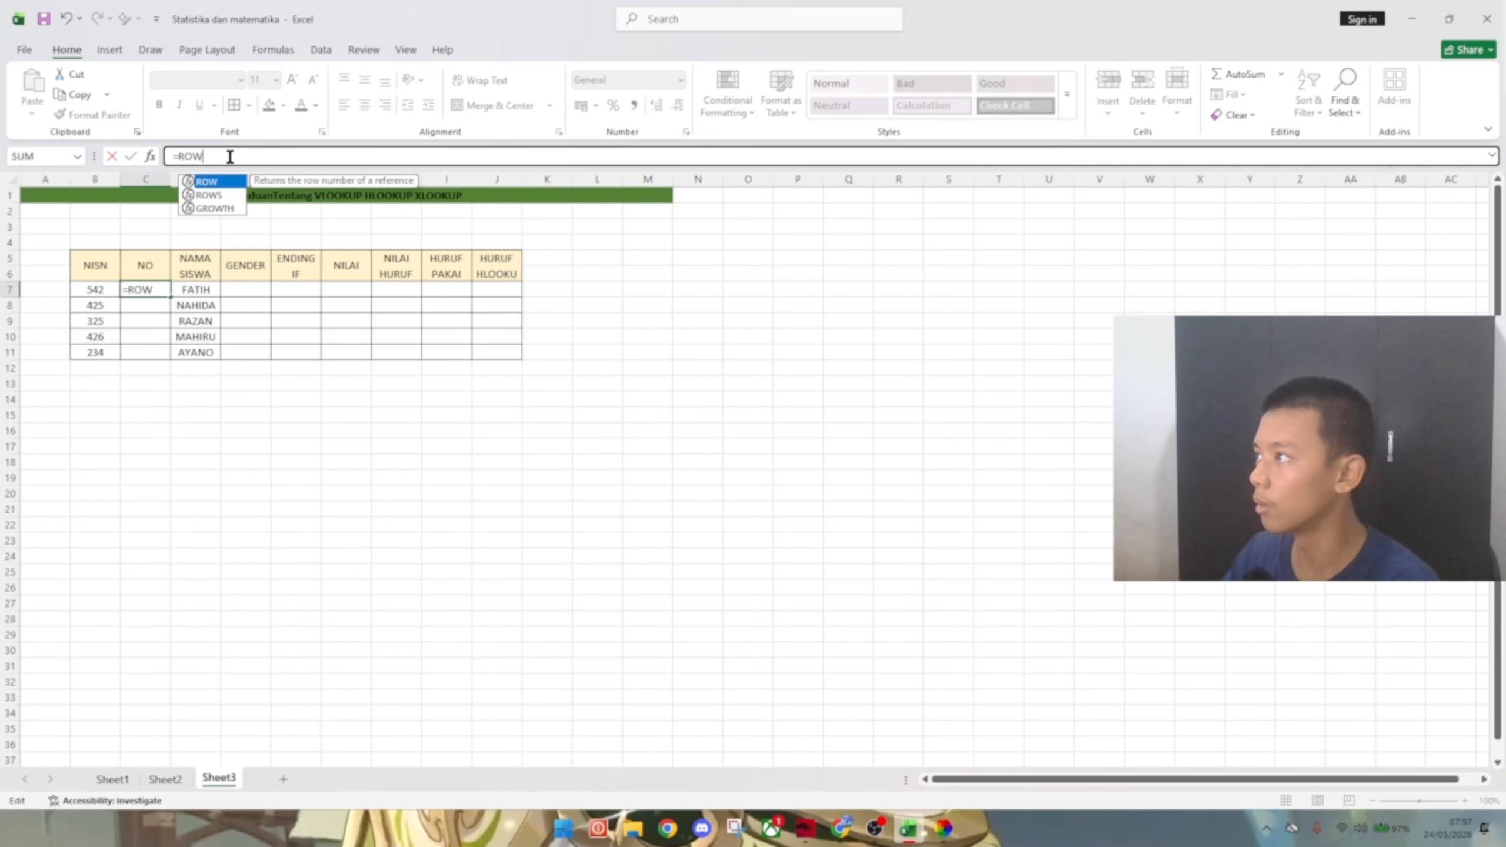
text(())
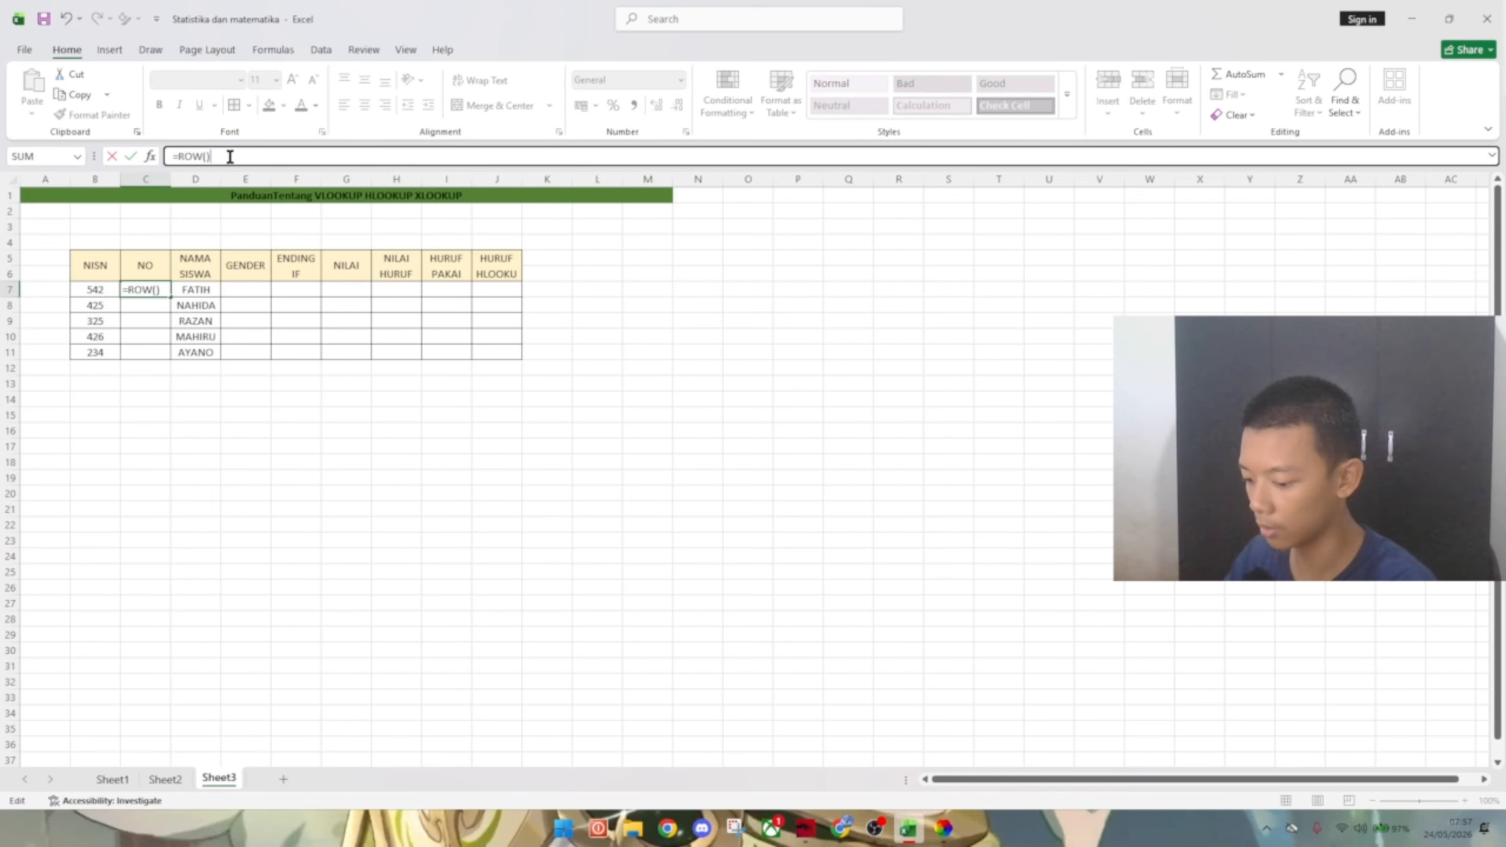
text(-)
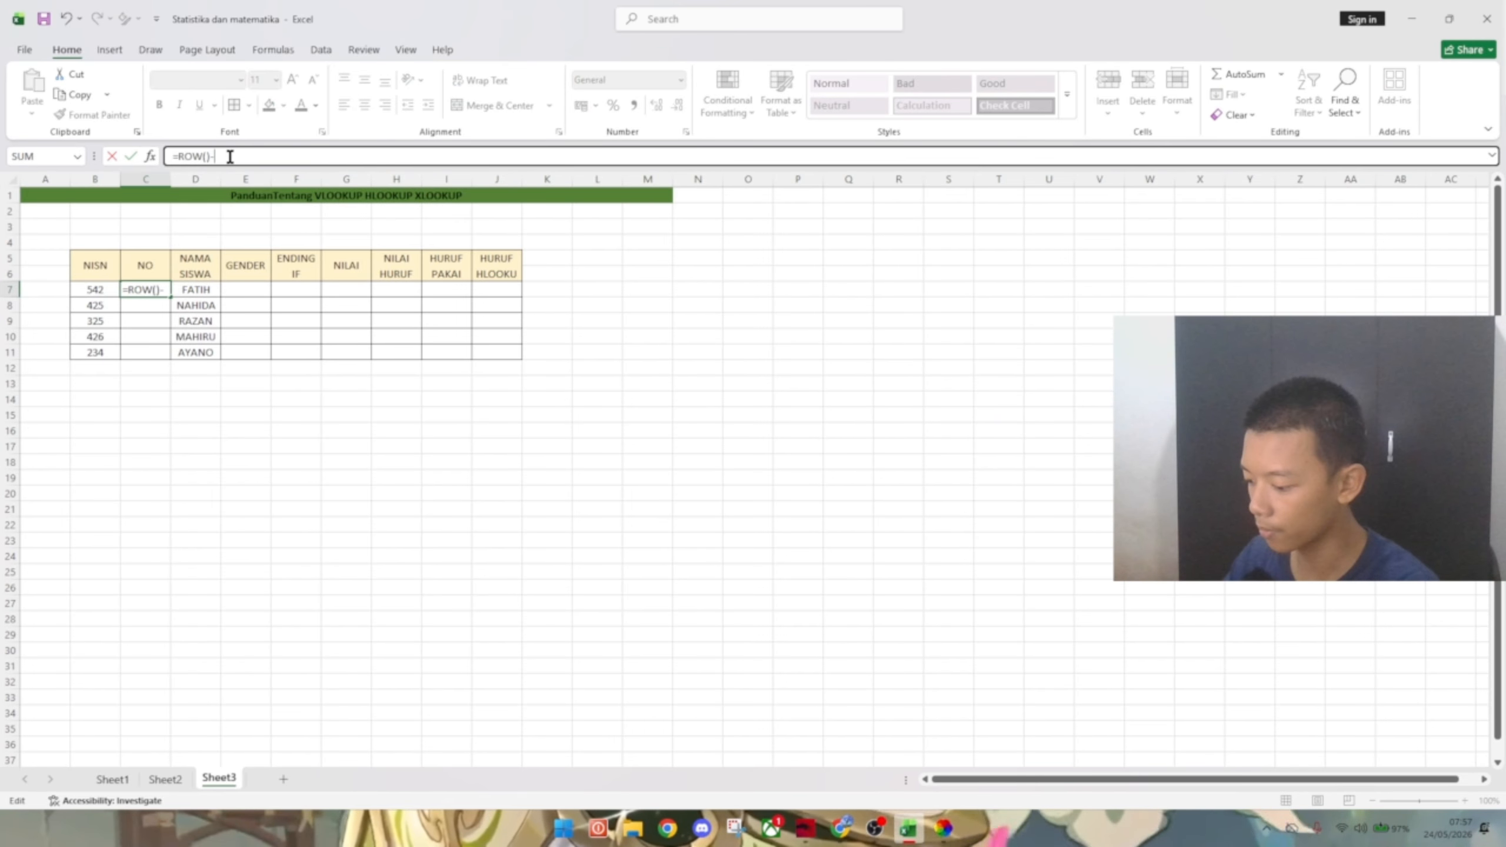
text(ROW)
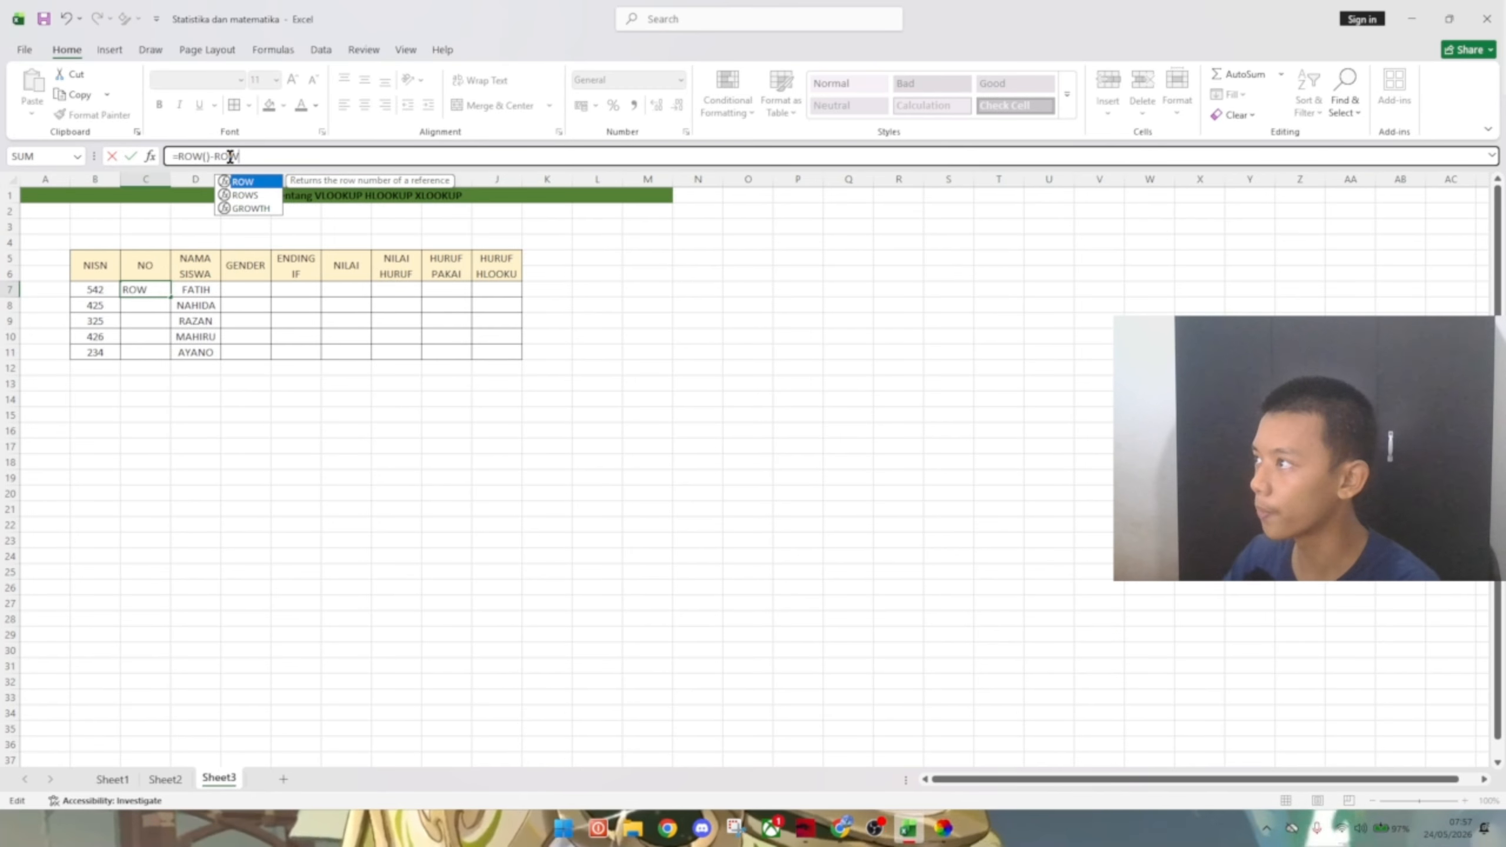
text(()
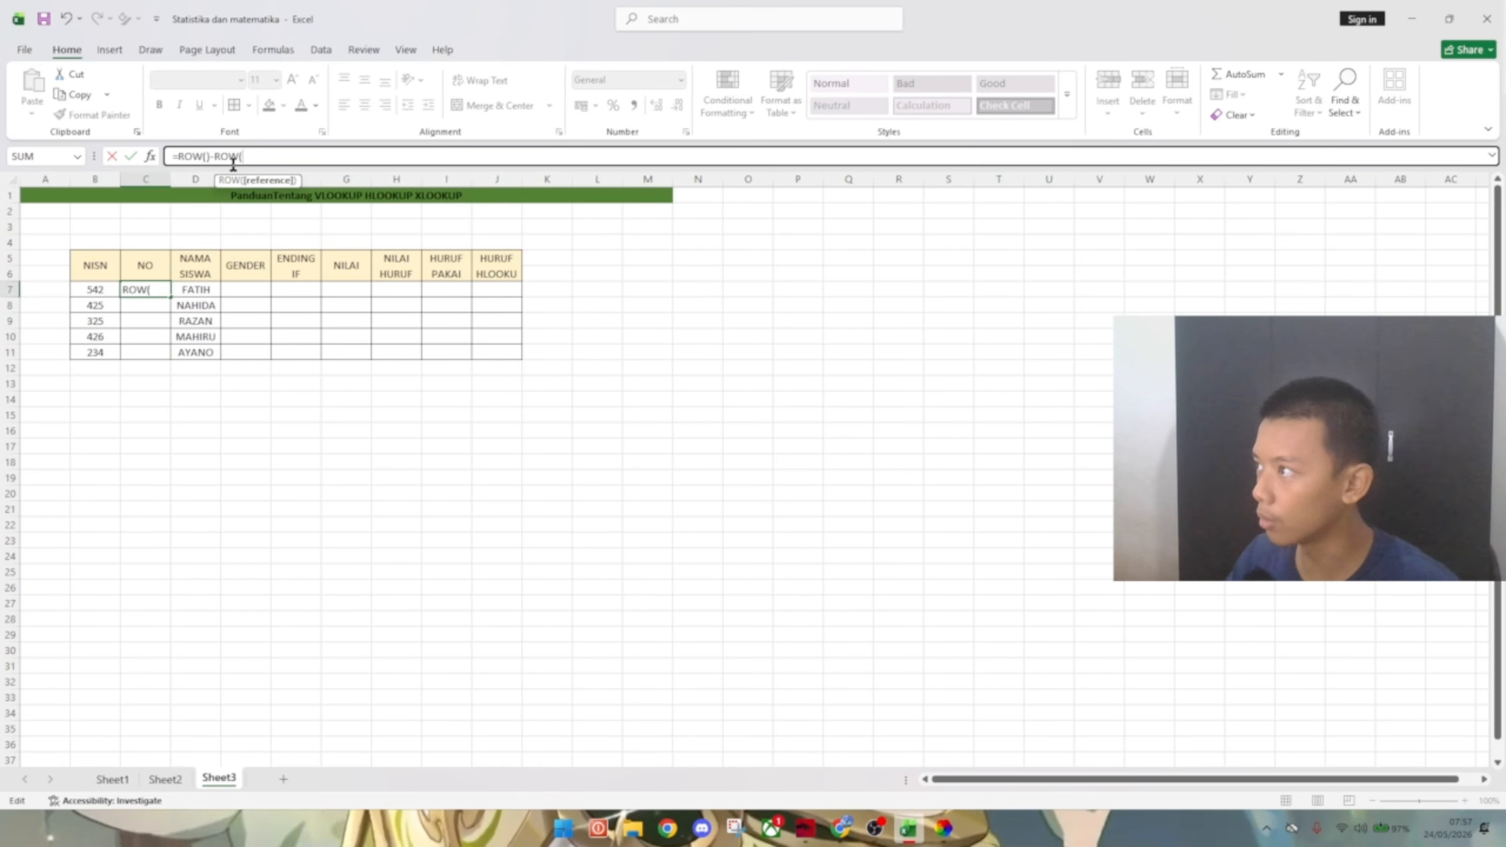
click(159, 277)
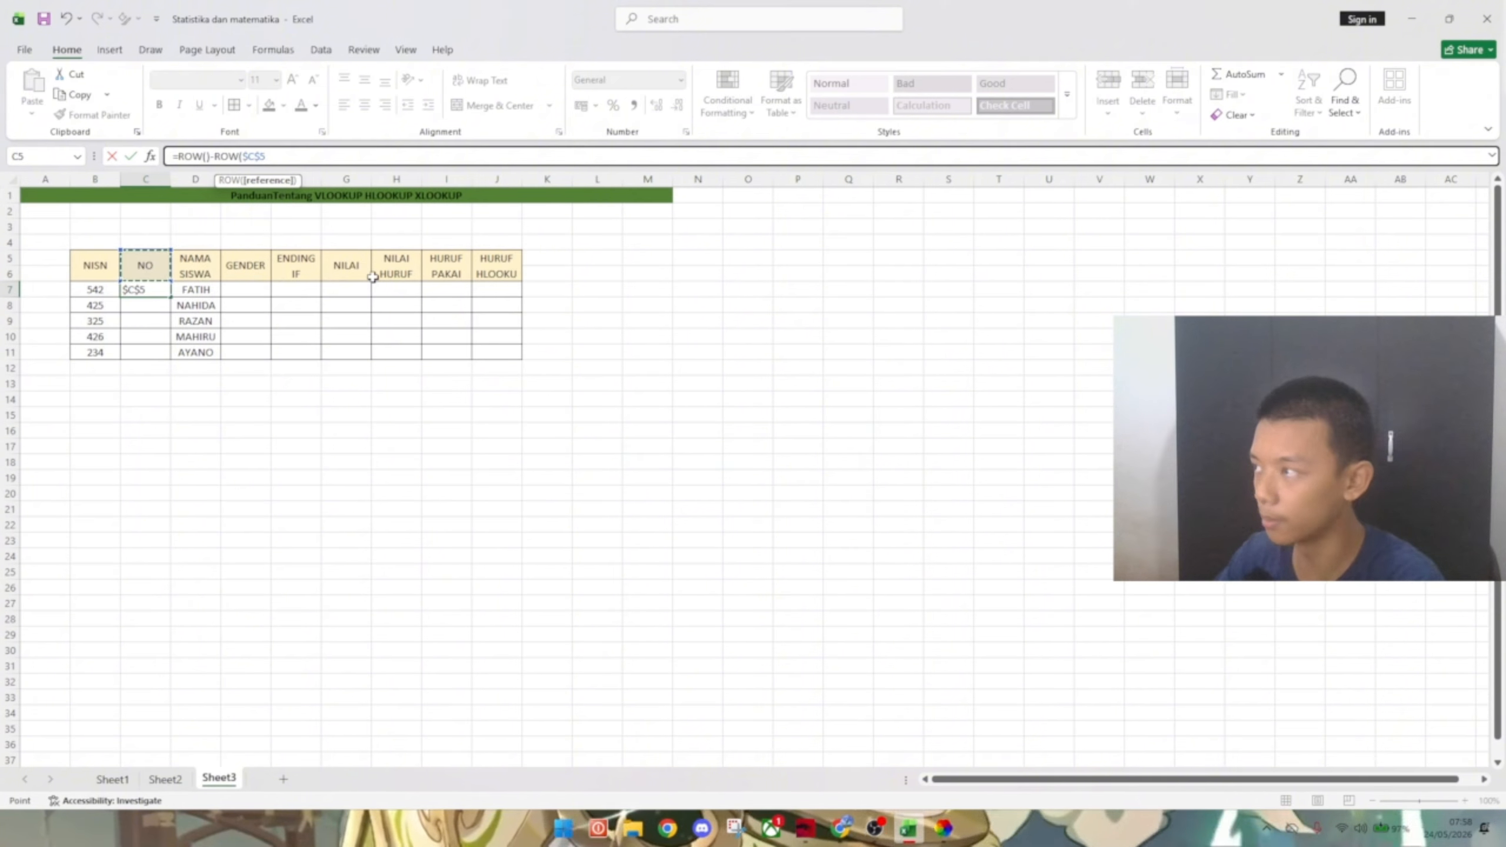
key(Return)
key(Return)
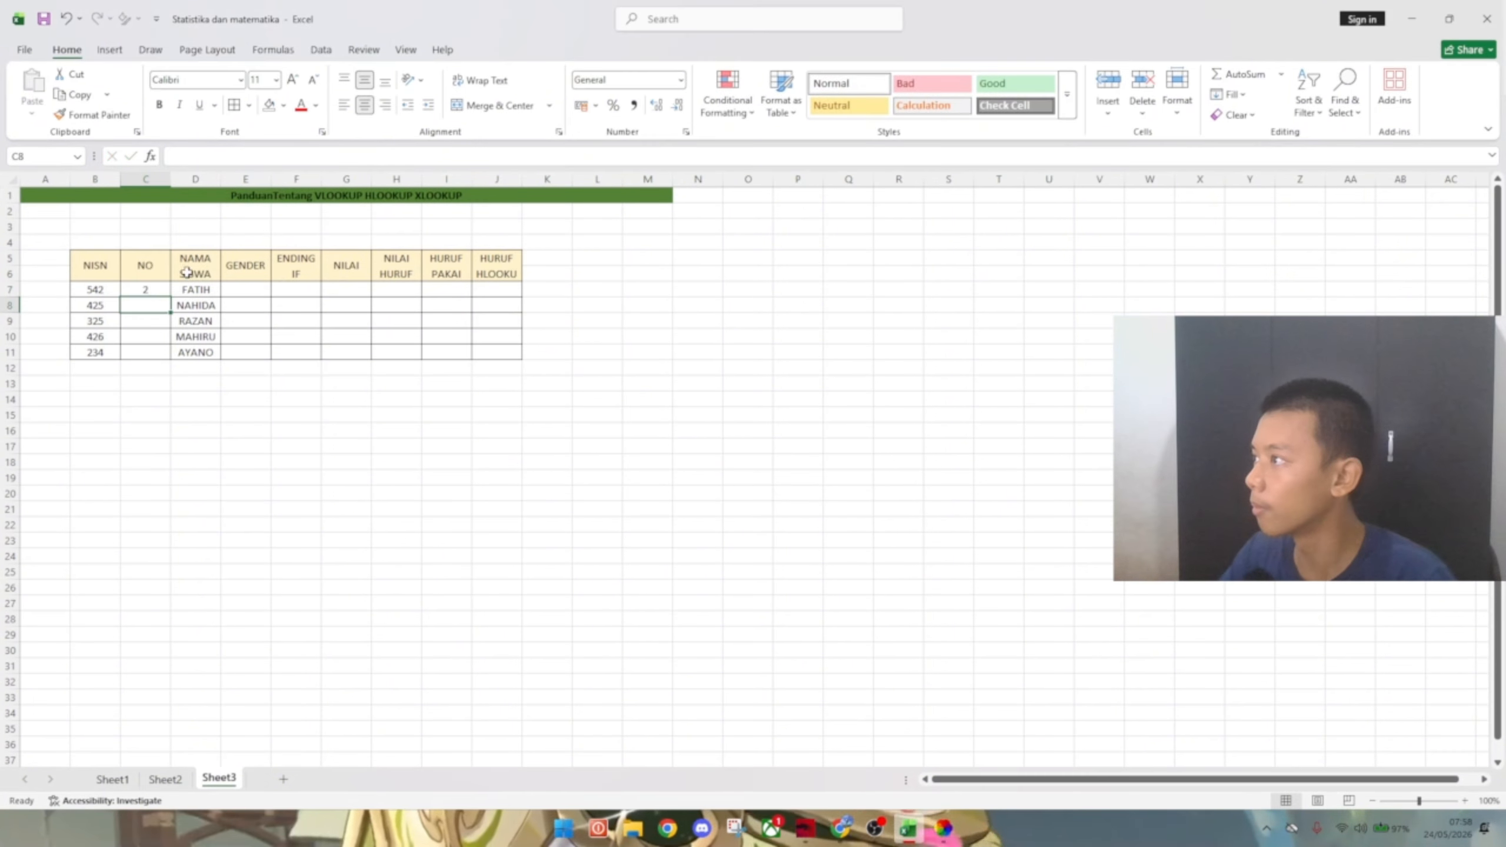
- Fill the numbering formula from C7 down to C9
click(148, 289)
click(142, 264)
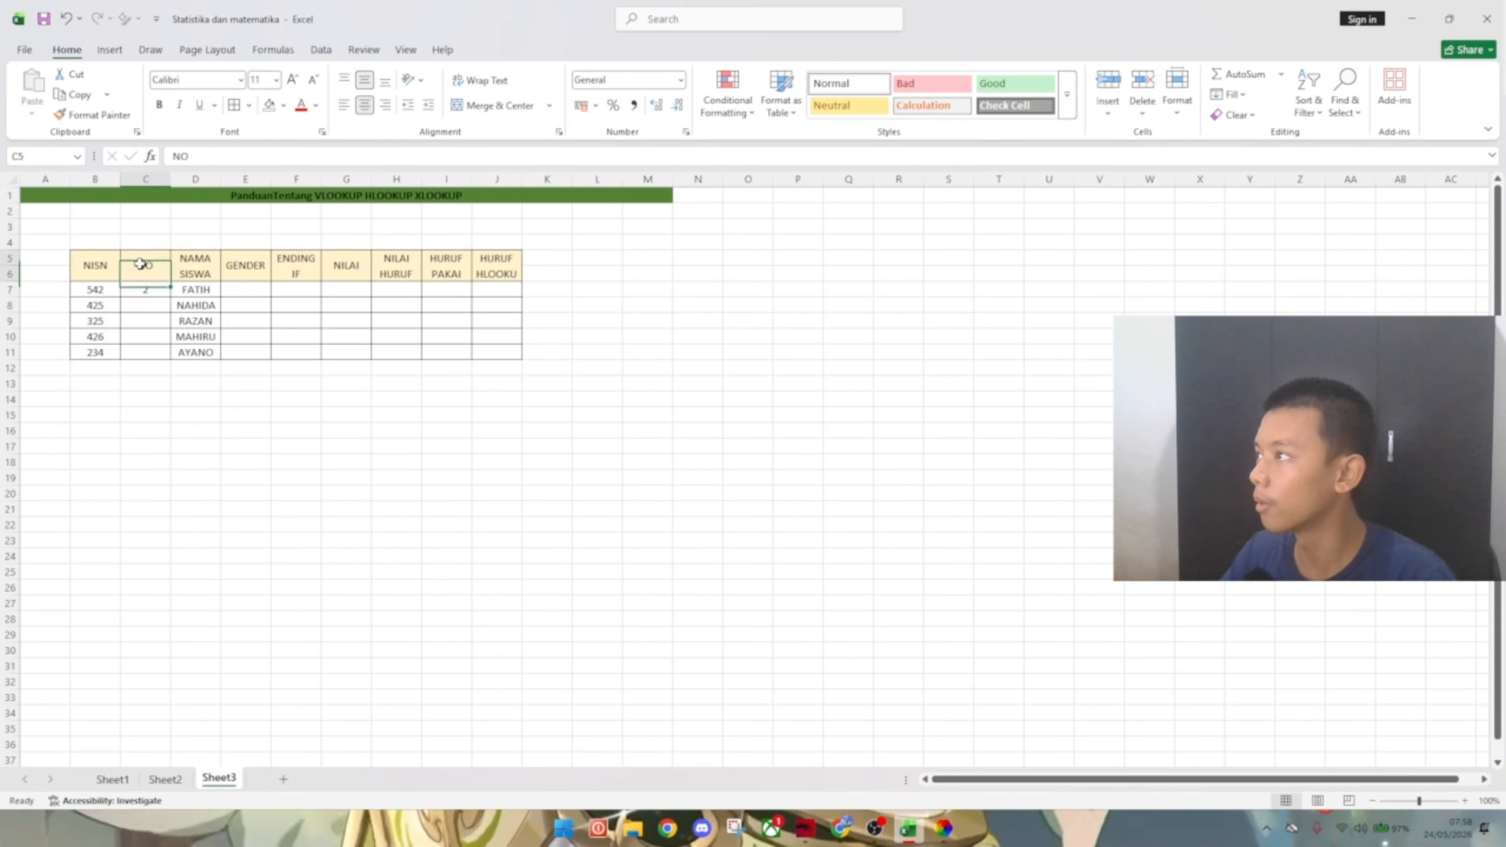
click(150, 292)
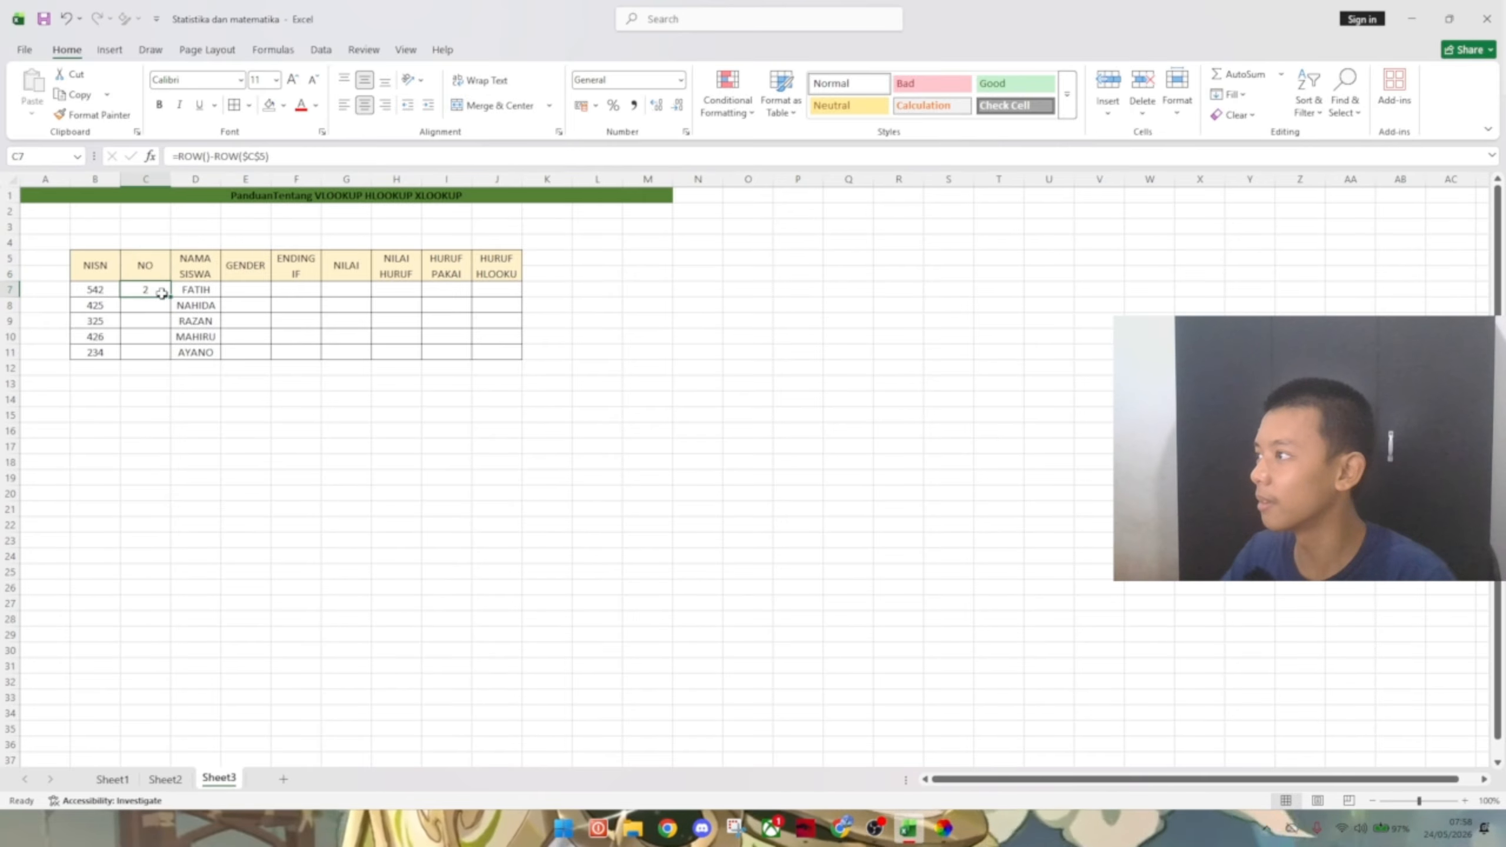
drag(173, 296, 174, 327)
- Try the numbering formula in C7 with $C$7 as the reference of the second ROW function
click(149, 288)
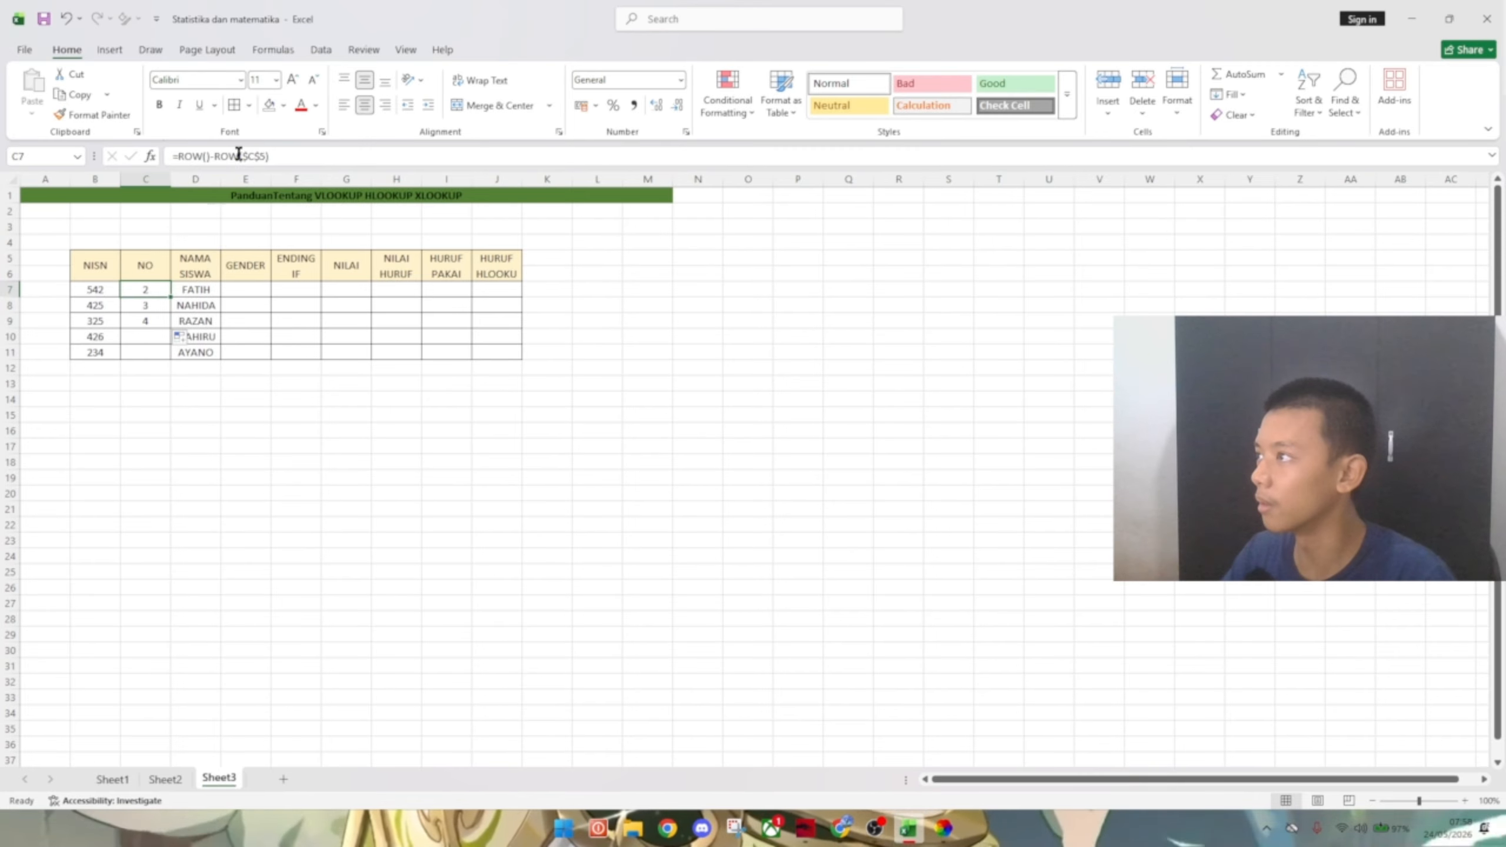
click(259, 157)
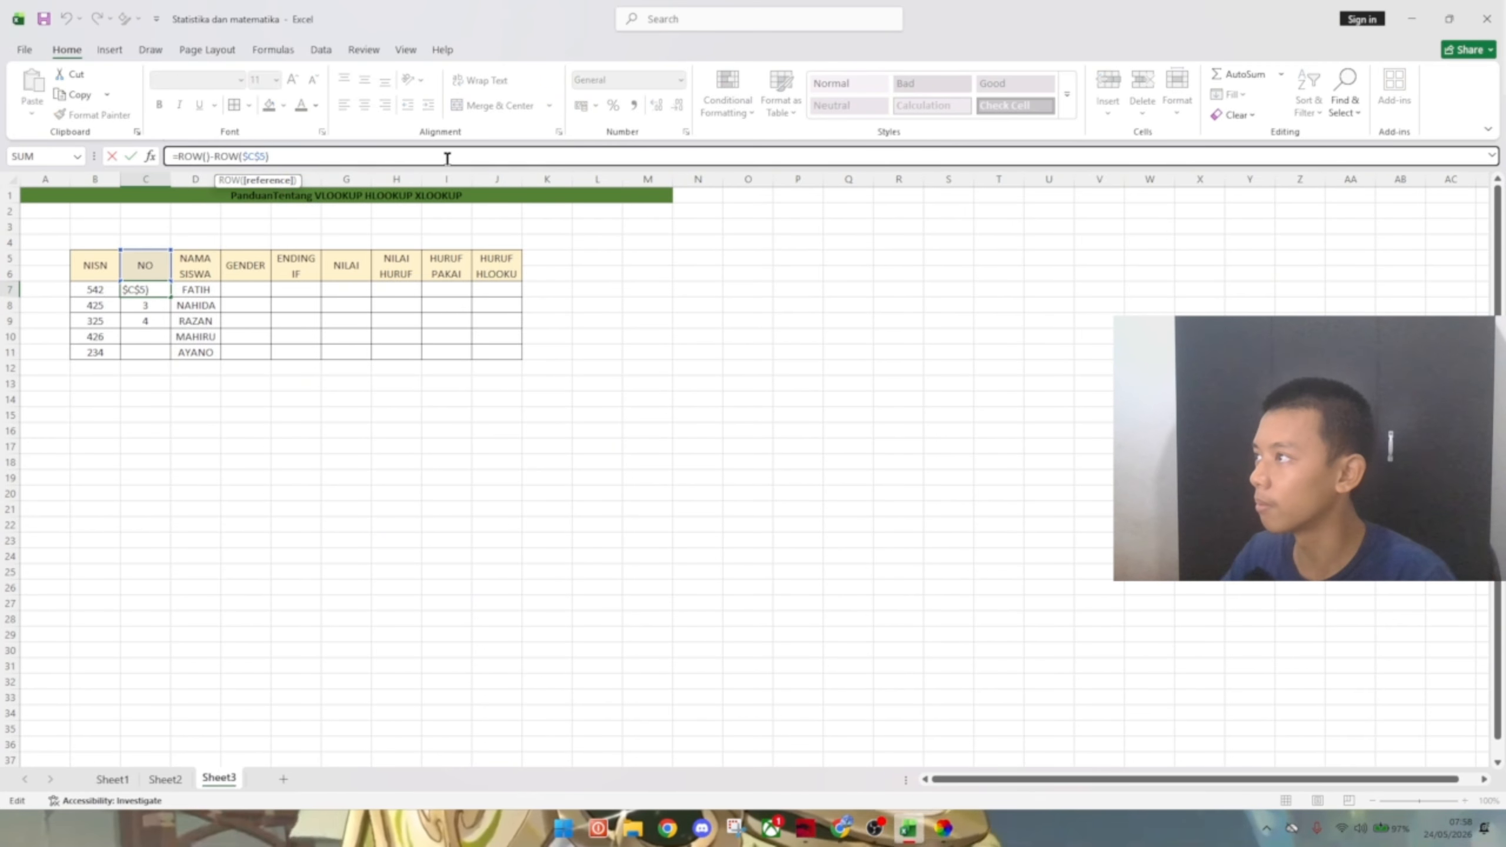
key(BackSpace)
key(BackSpace)
key(BackSpace)
key(BackSpace)
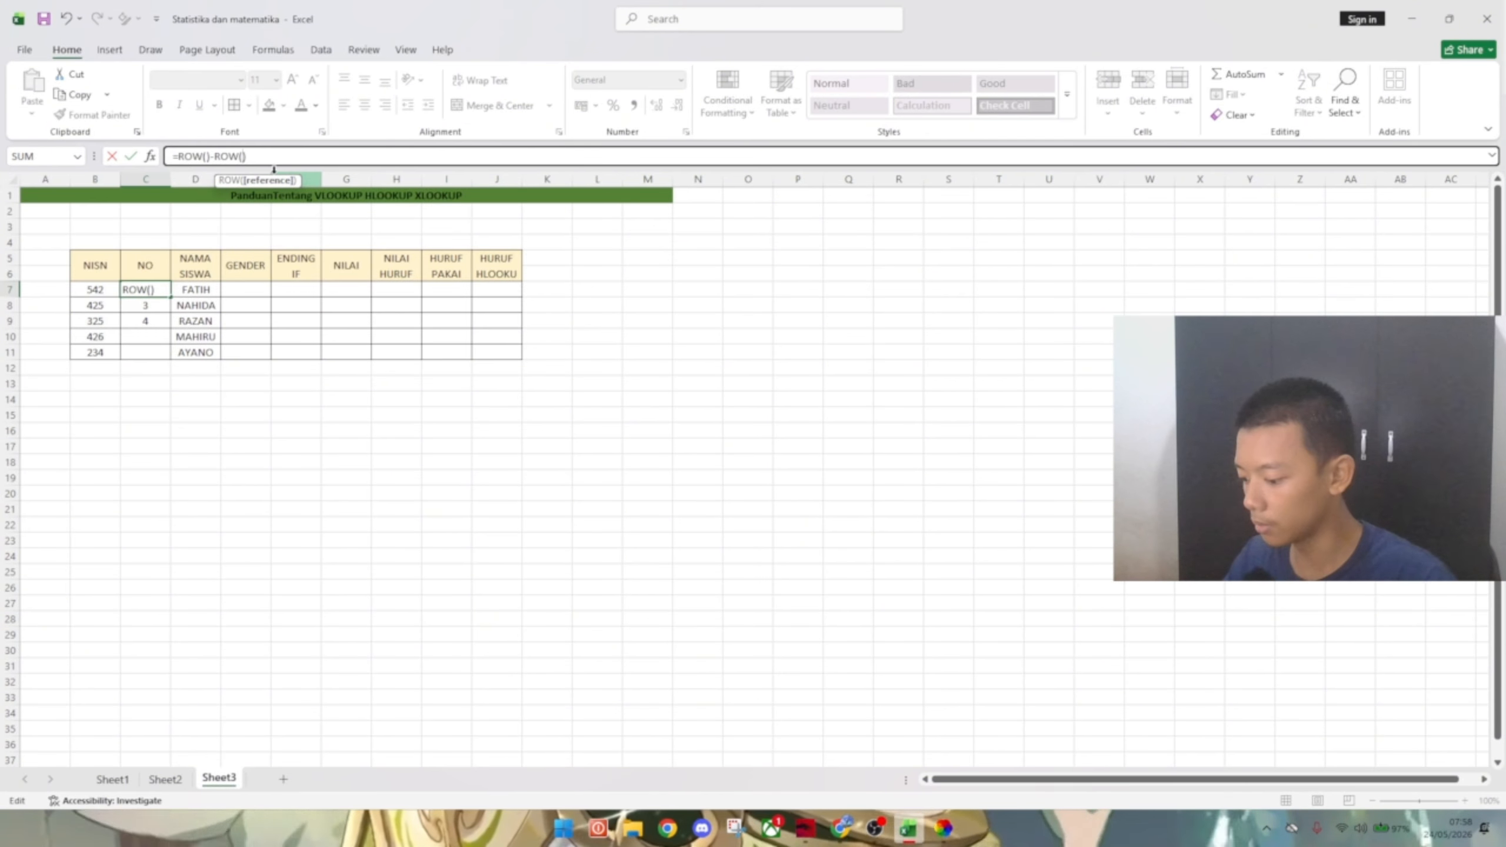
text(C7)
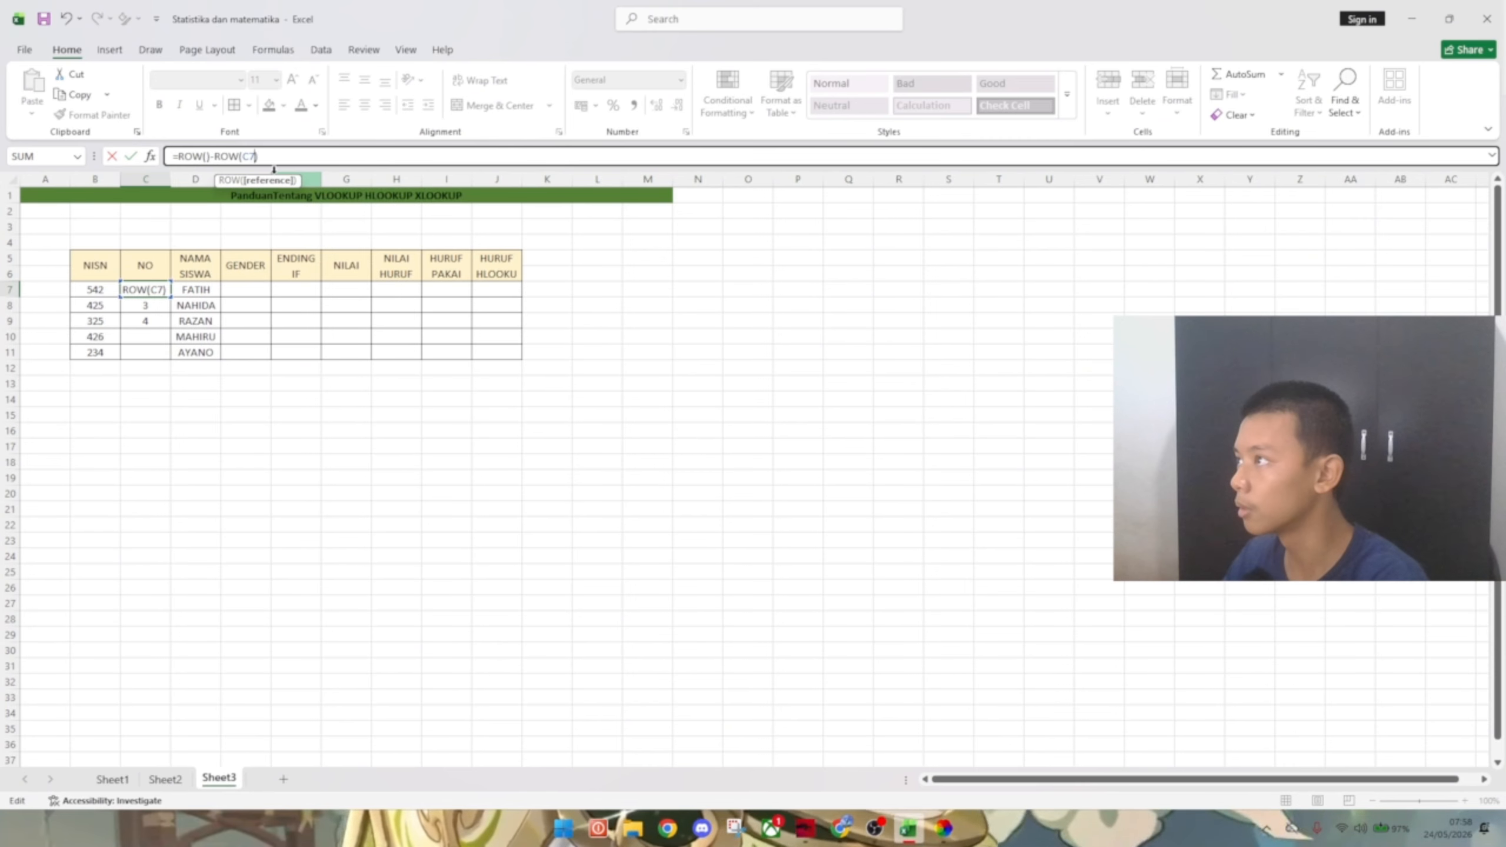
key(Return)
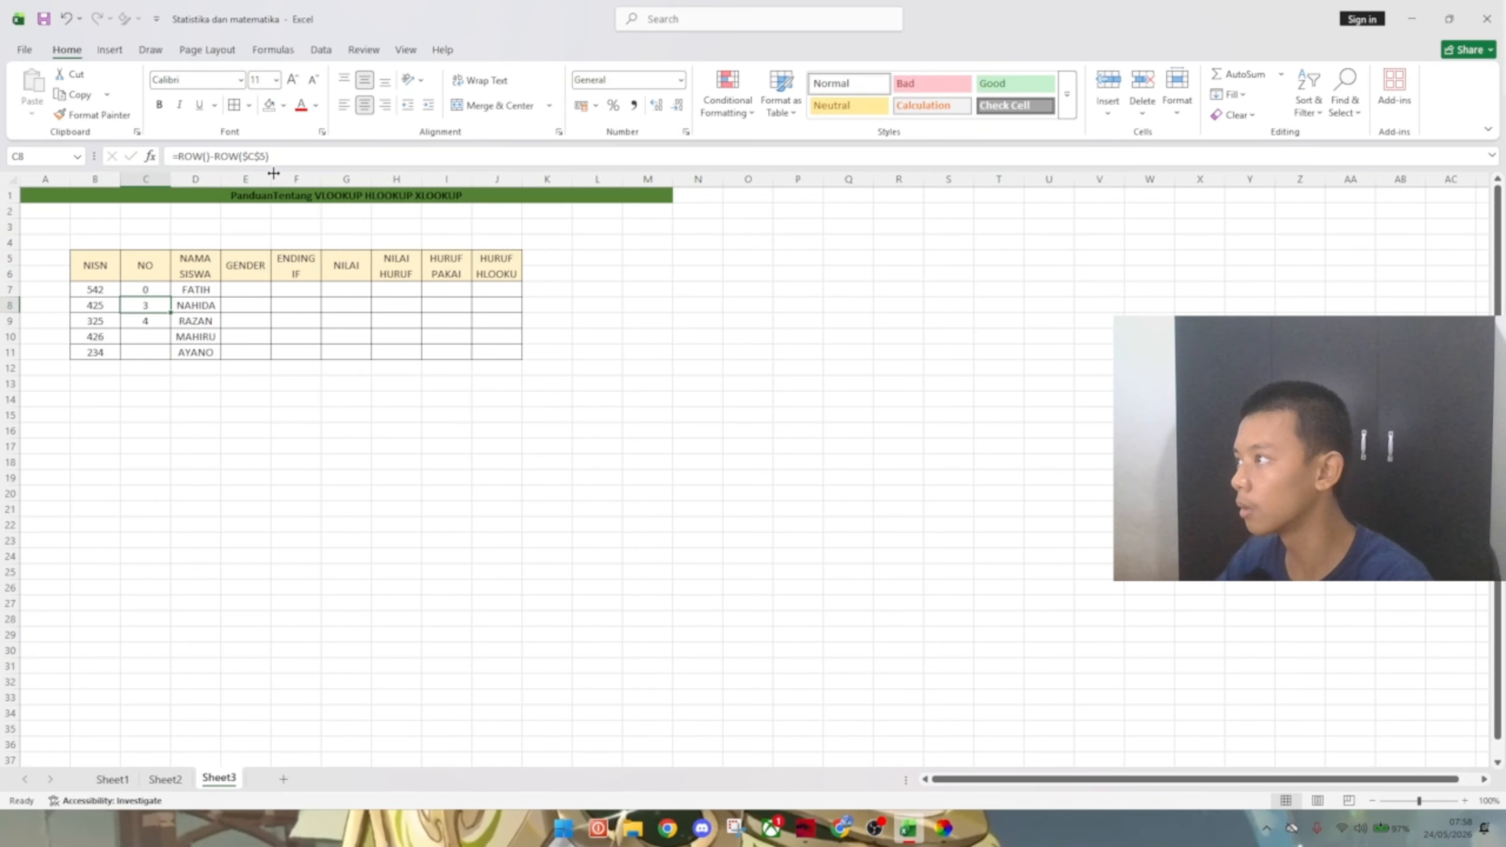
- Set the reference in C7's numbering formula back to the NO header cell, $C$5
key(Up)
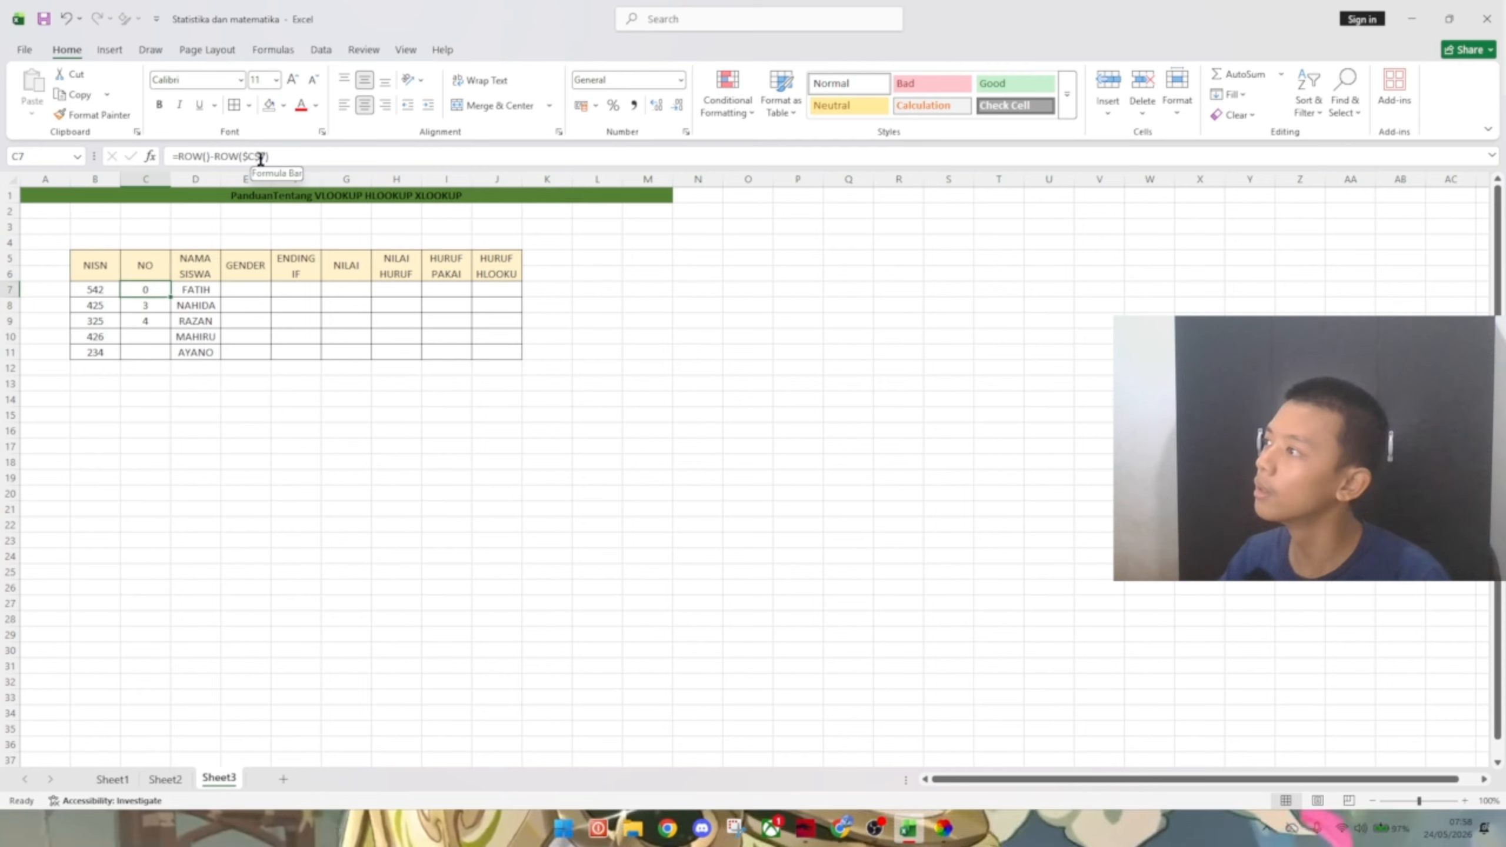
key(F2)
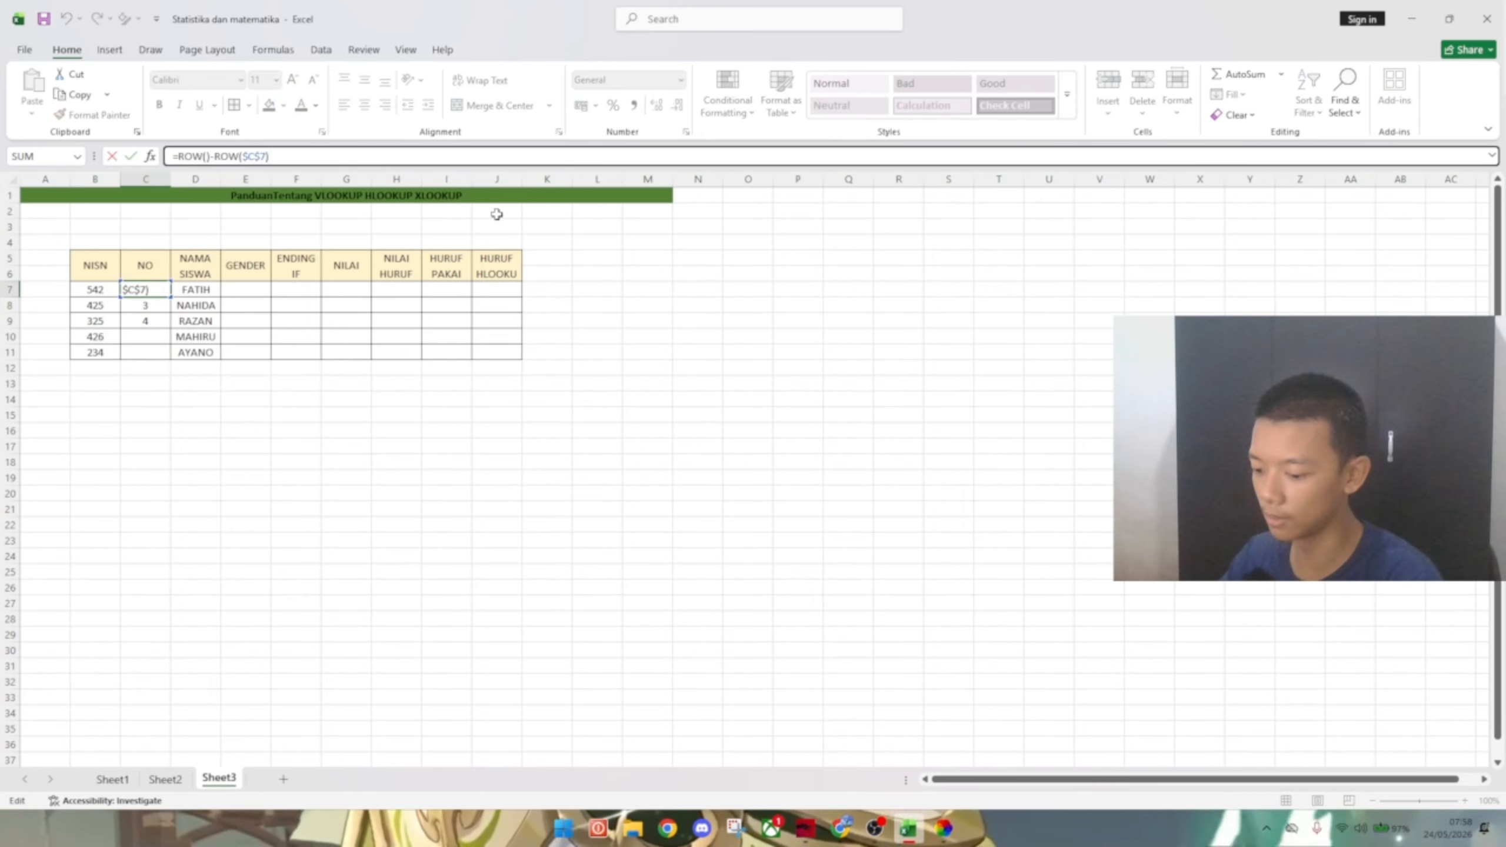
key(BackSpace)
key(BackSpace)
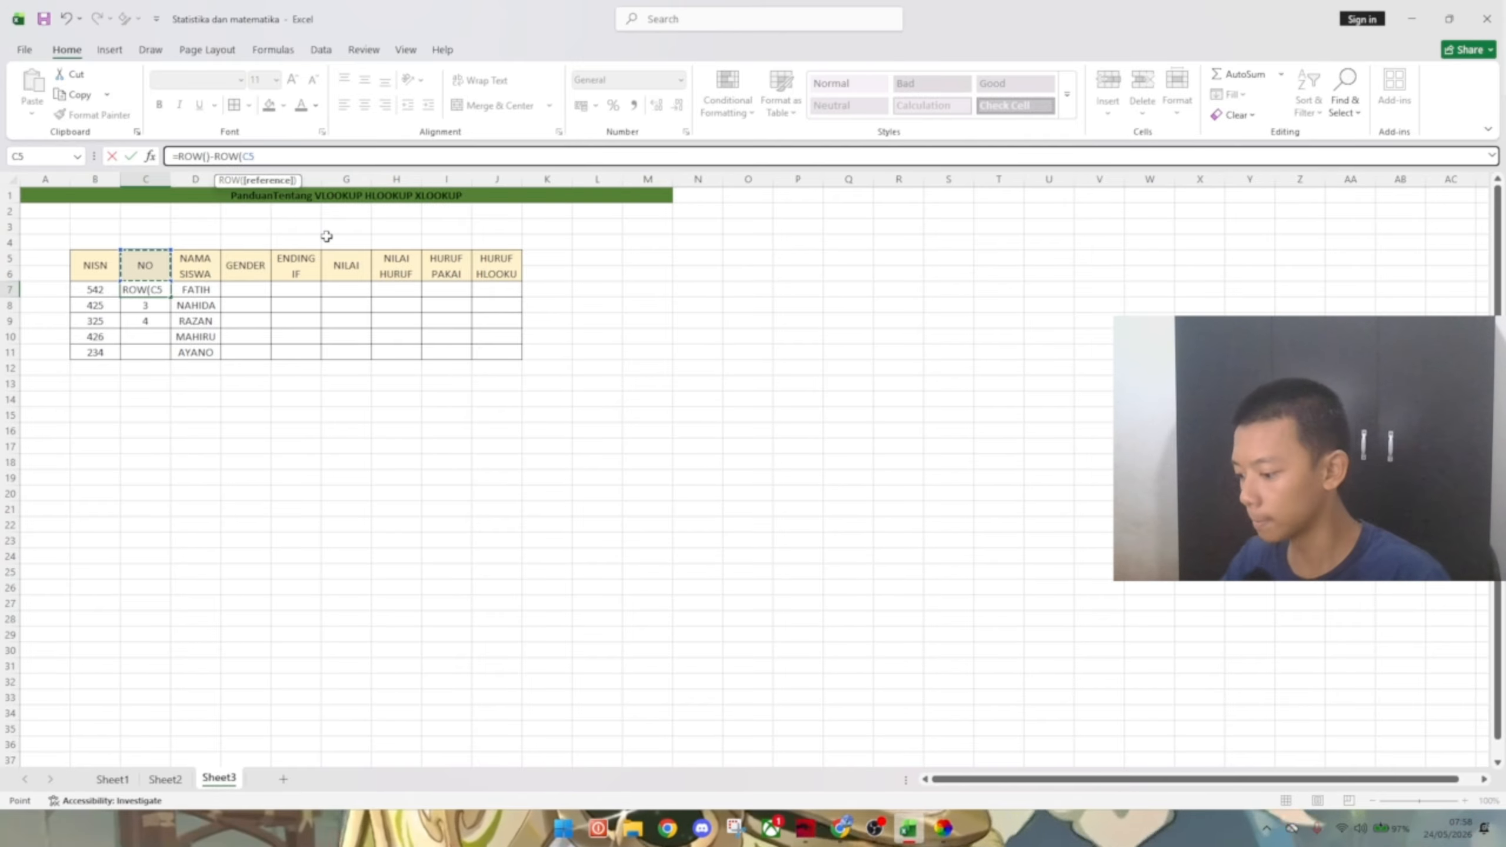
key(F4)
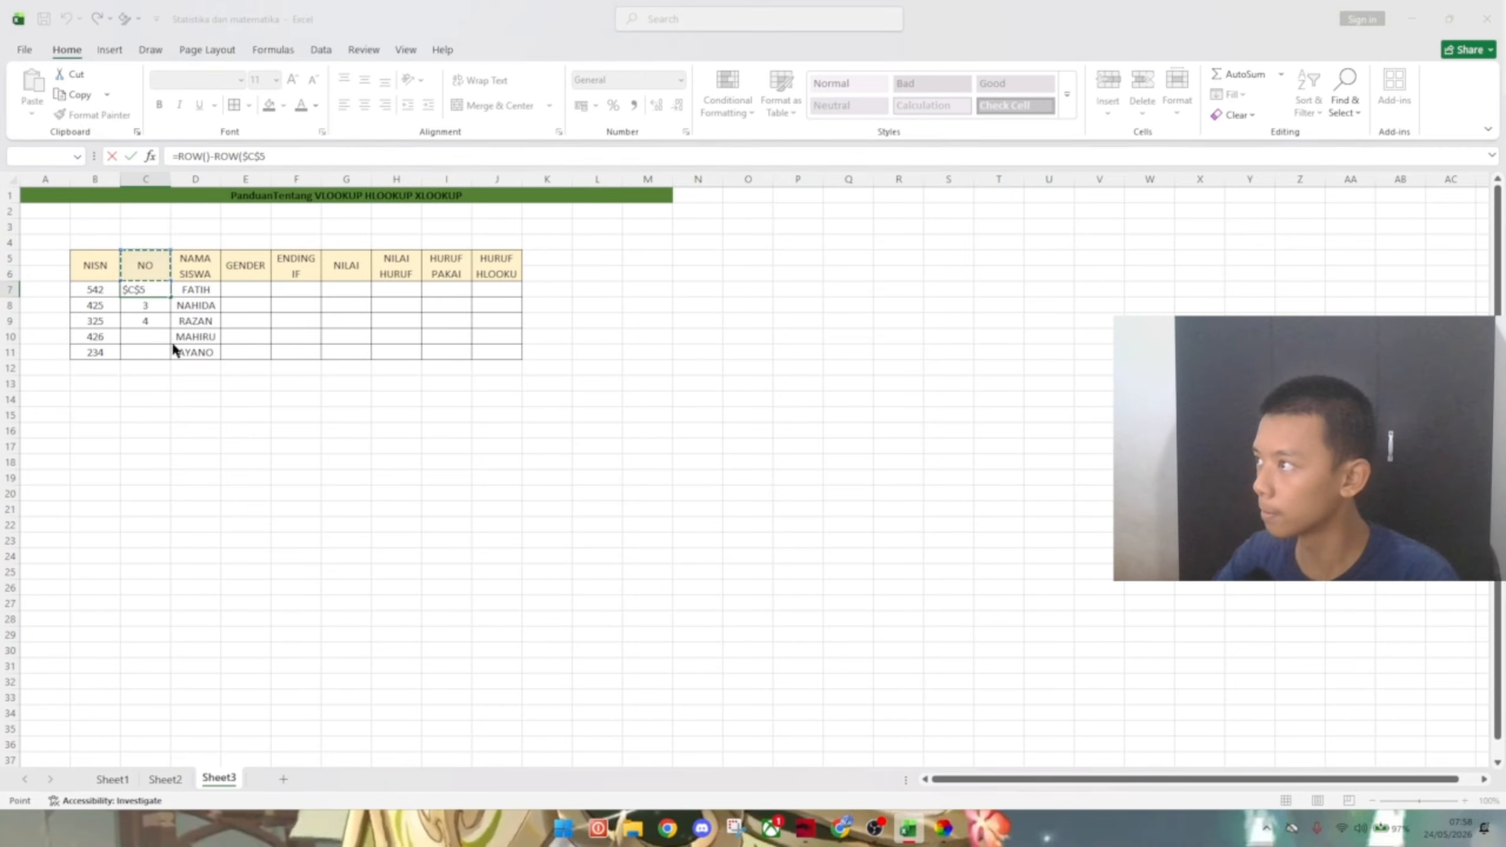
key(Return)
click(785, 473)
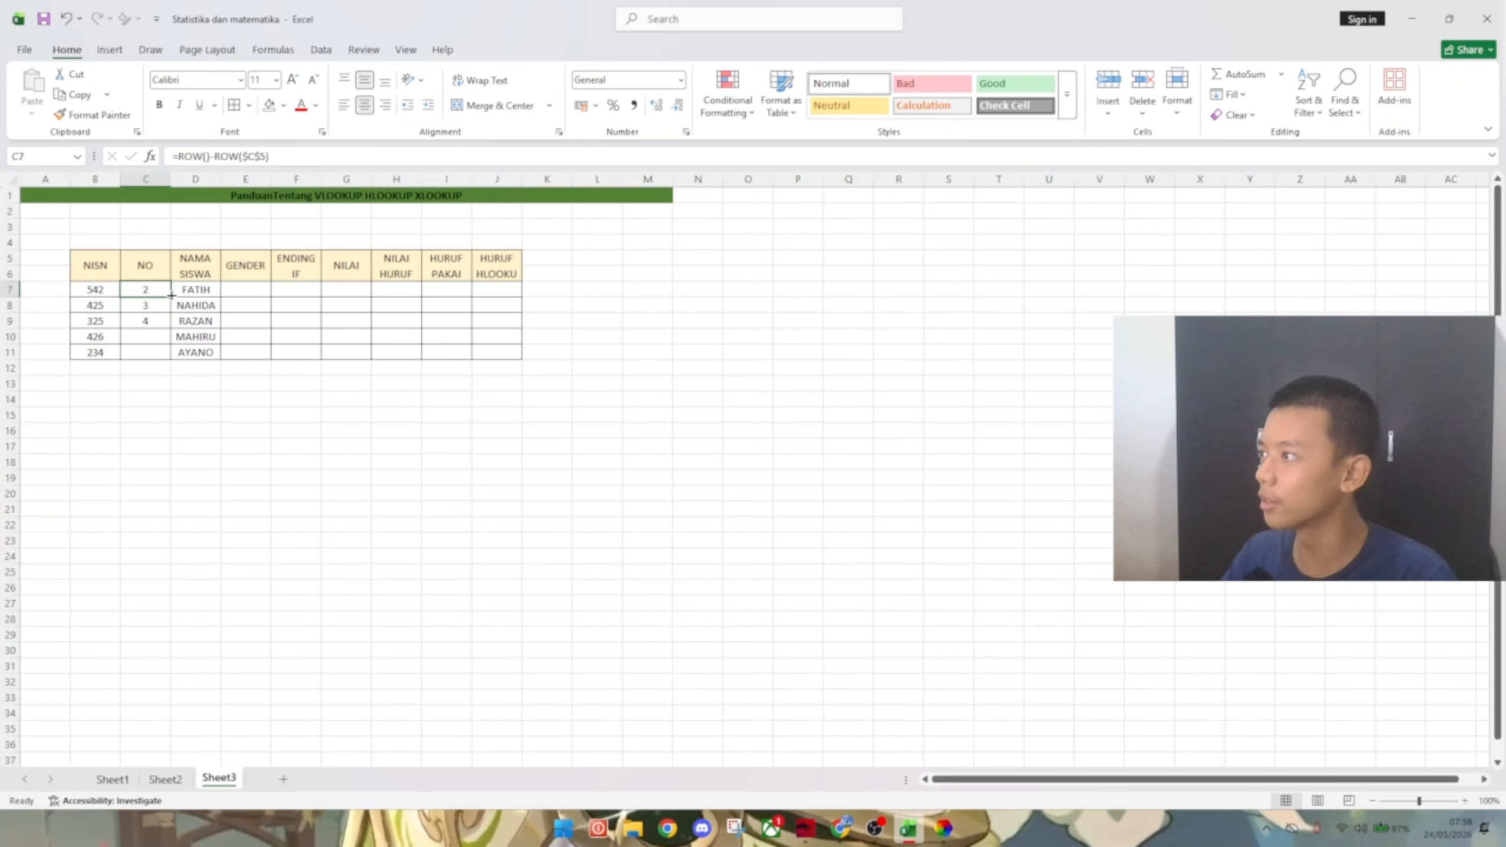
drag(171, 295, 160, 319)
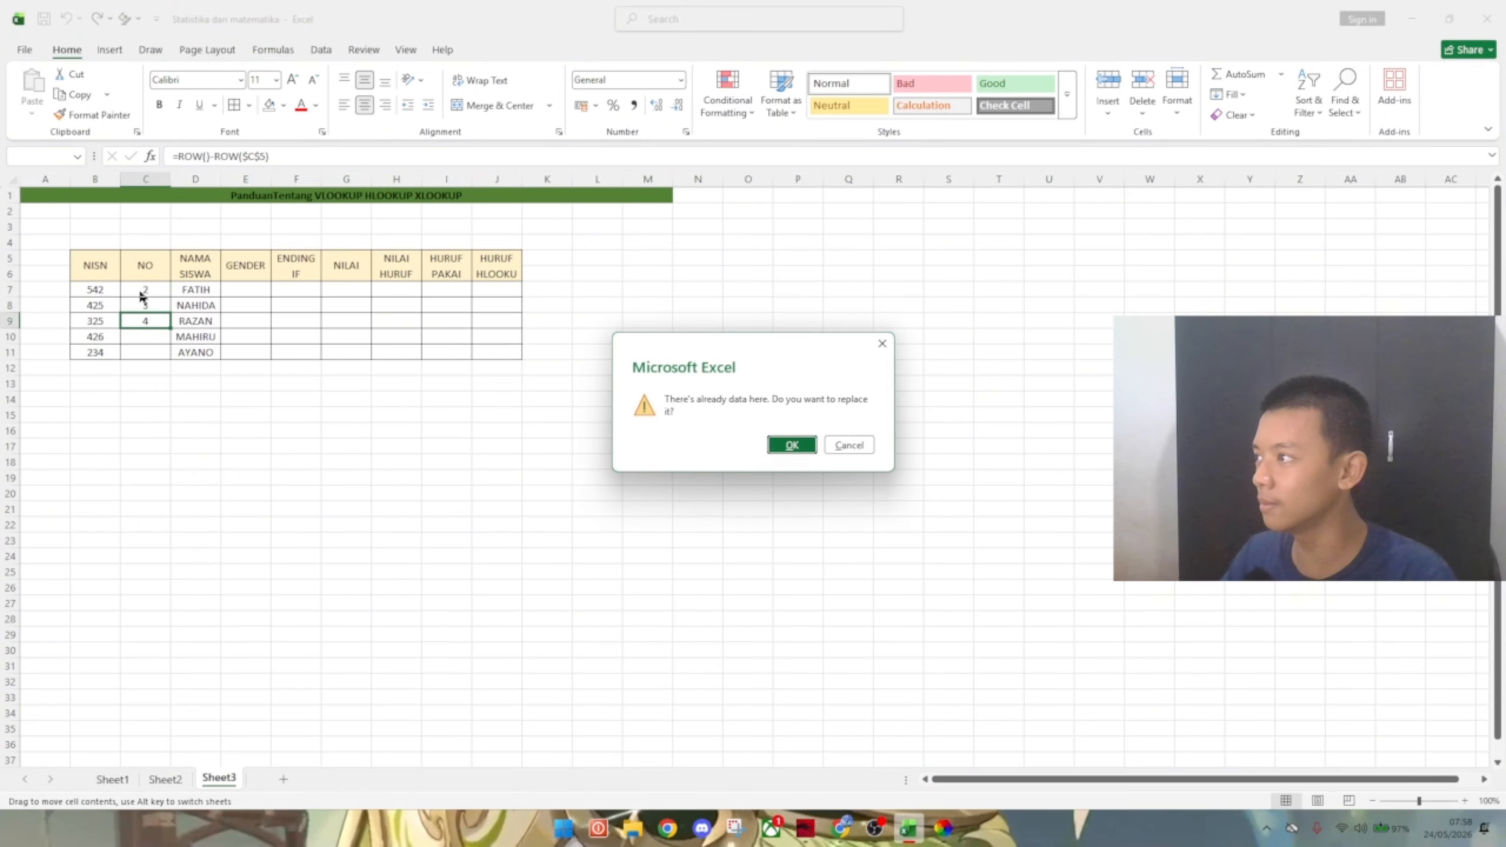
click(777, 443)
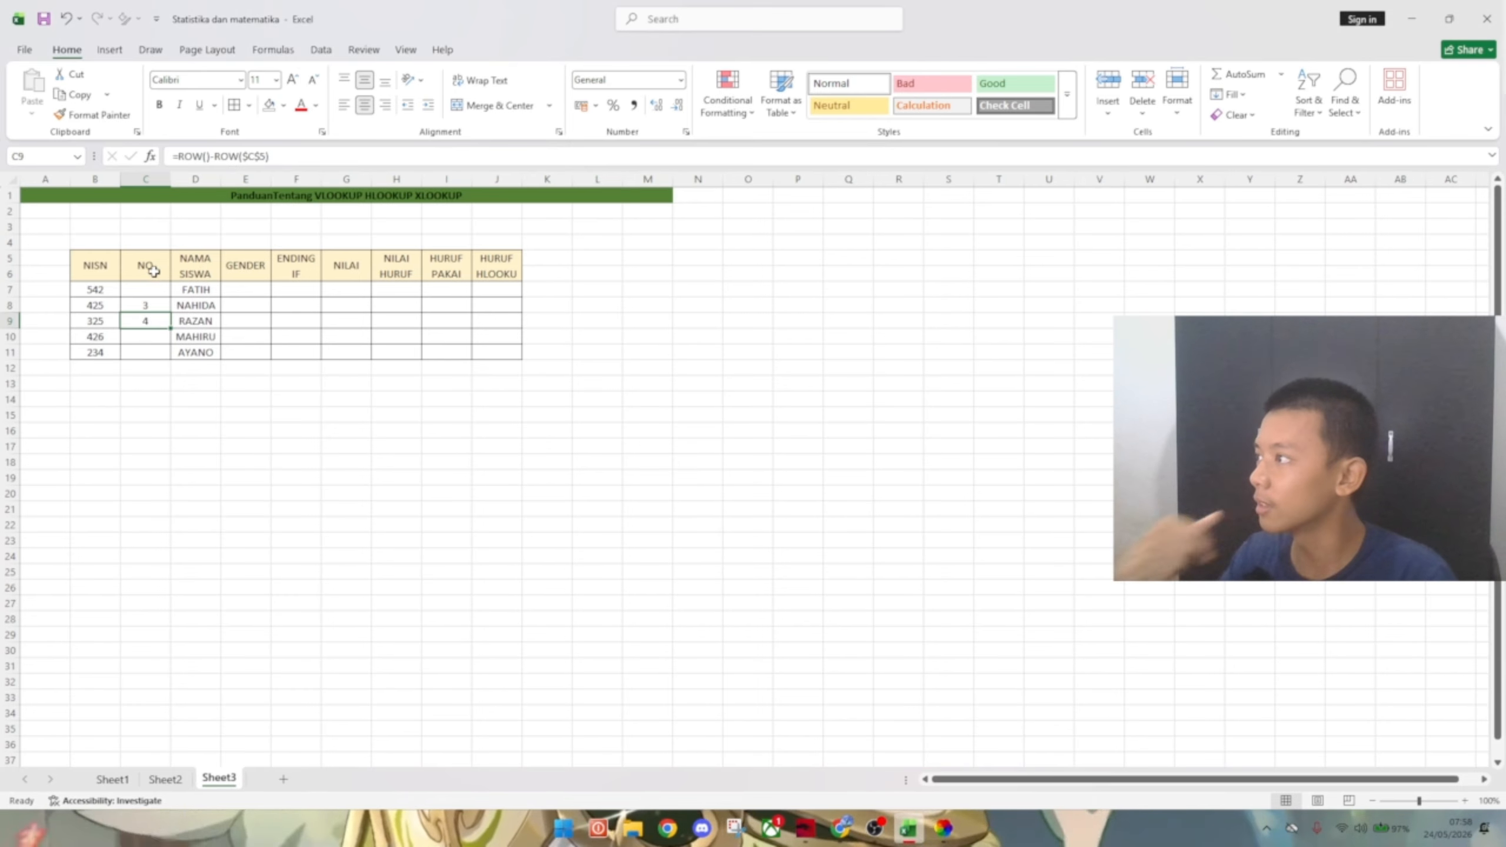
key(ctrl+z)
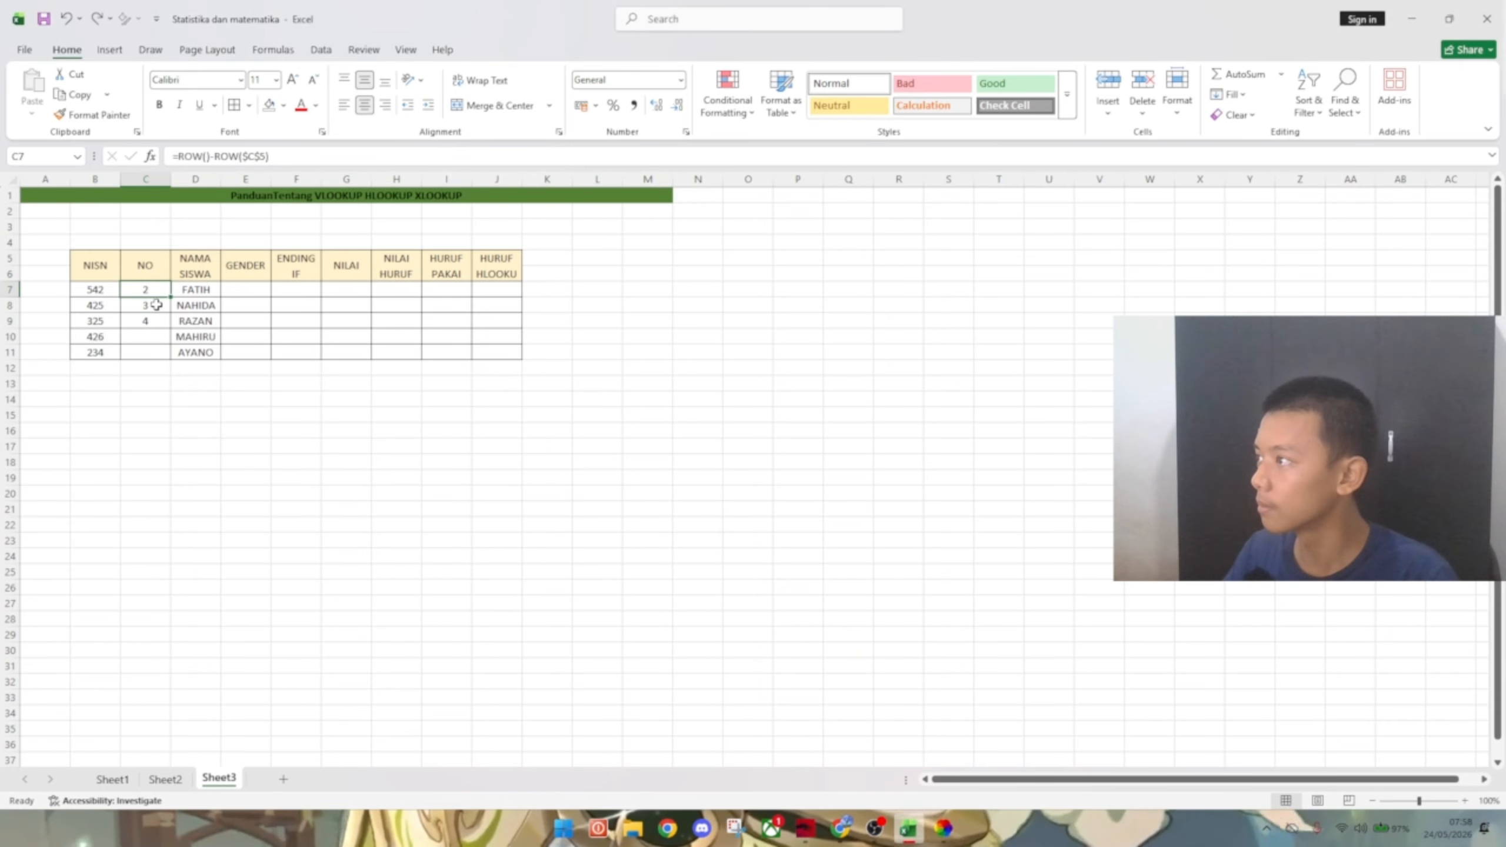
- Fill the numbering formula from C7 down to C11 for all five students
drag(172, 296, 173, 307)
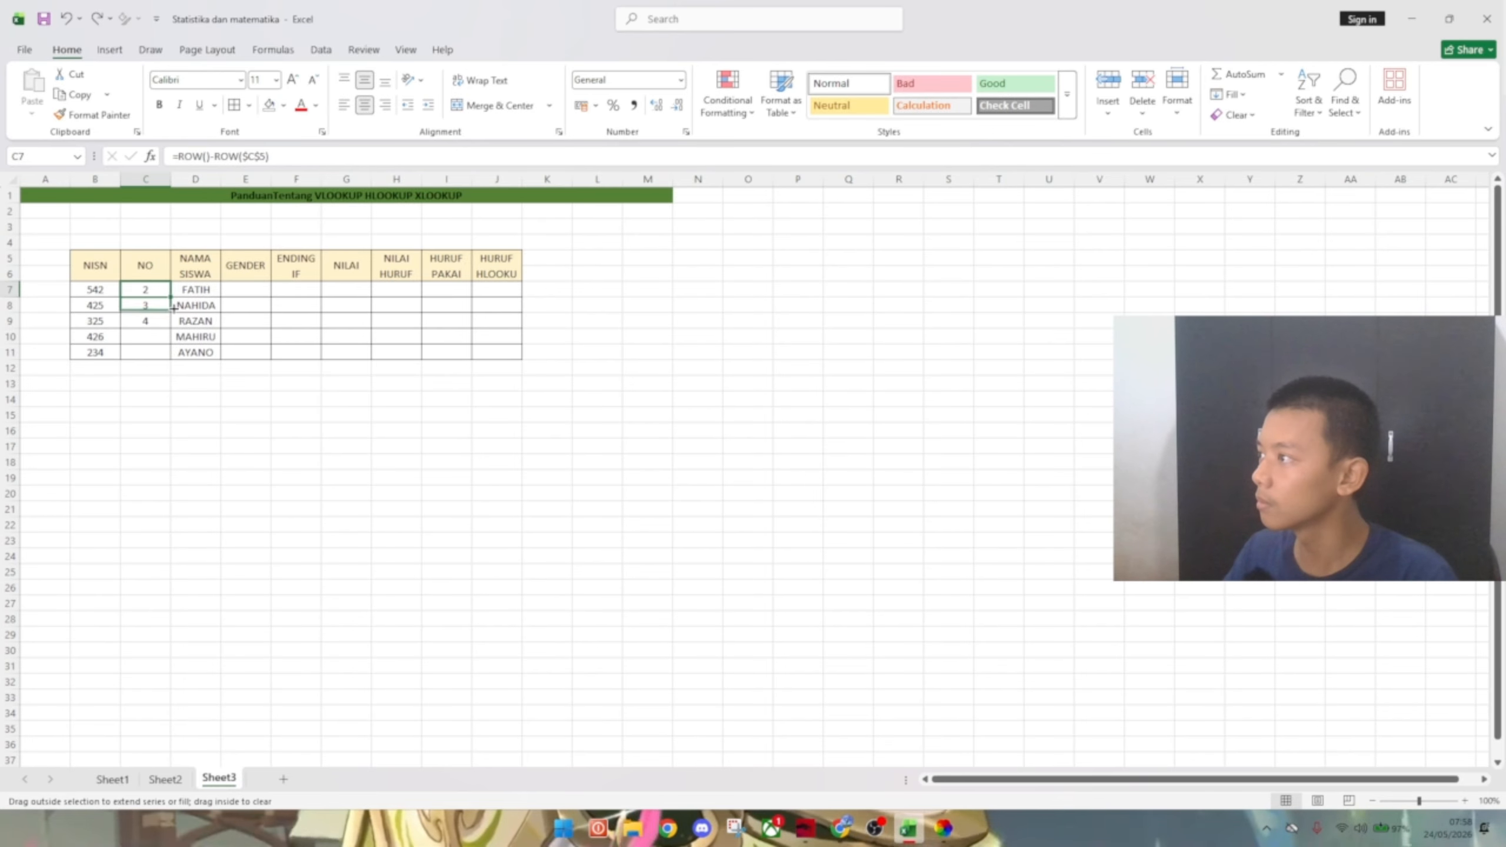
drag(173, 357, 174, 359)
click(432, 443)
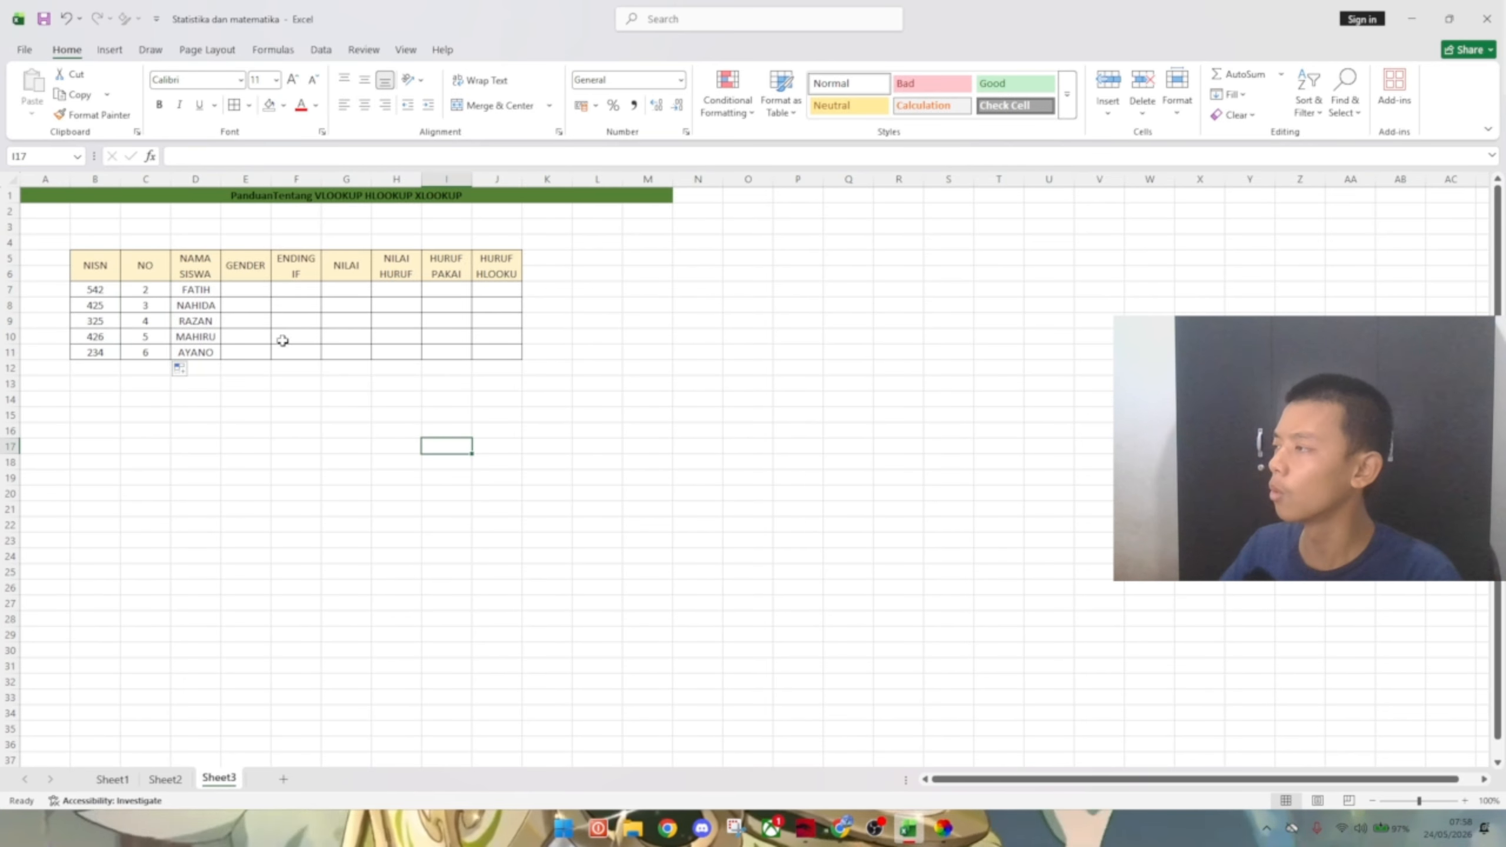
- Compare with the numbering formula in Sheet1's cell A4, checking which header cell it references, and return to Sheet3
click(112, 779)
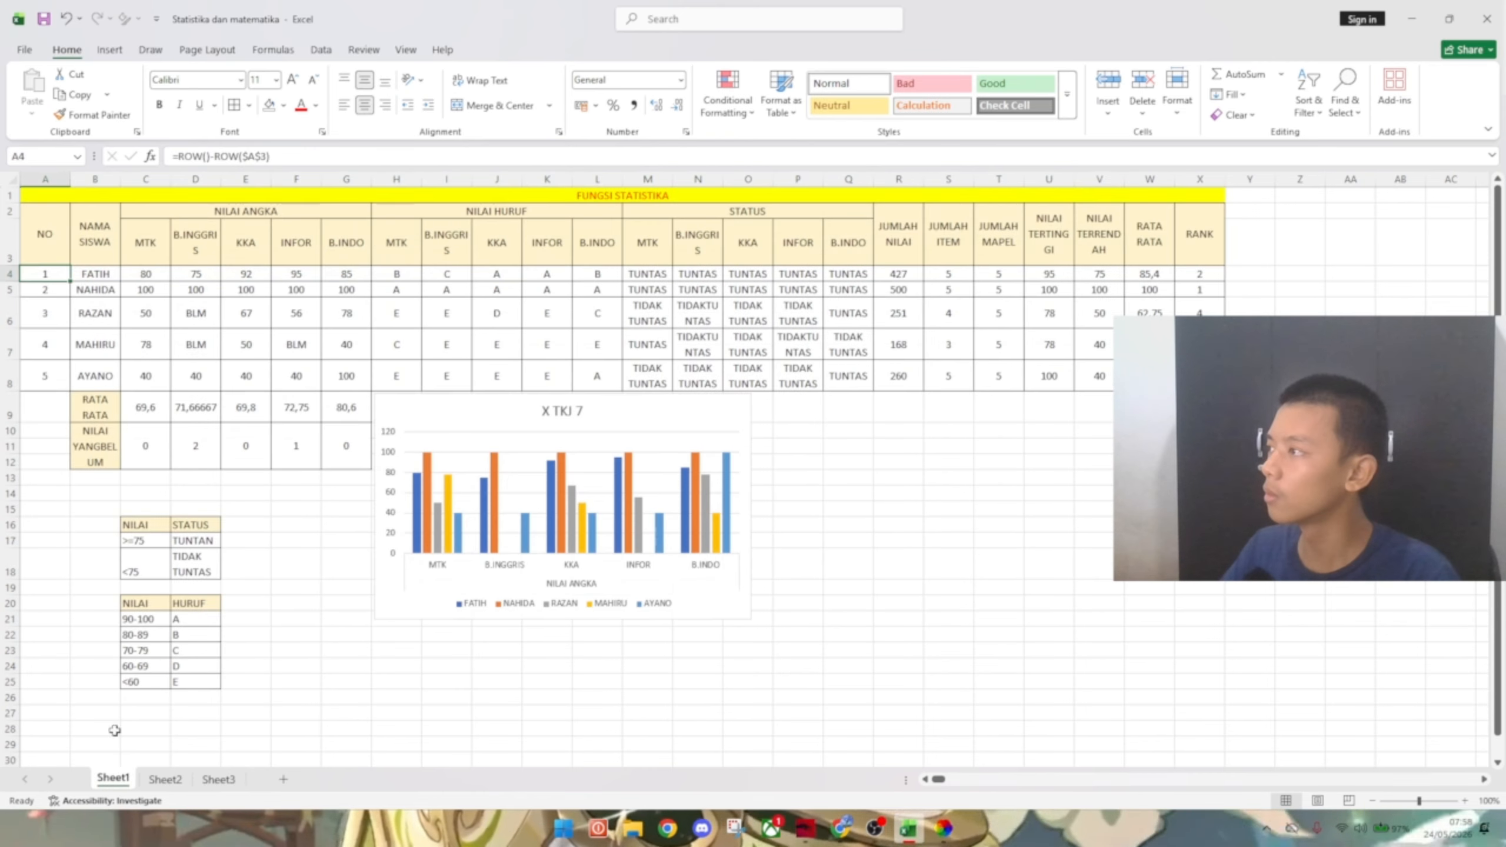
click(98, 276)
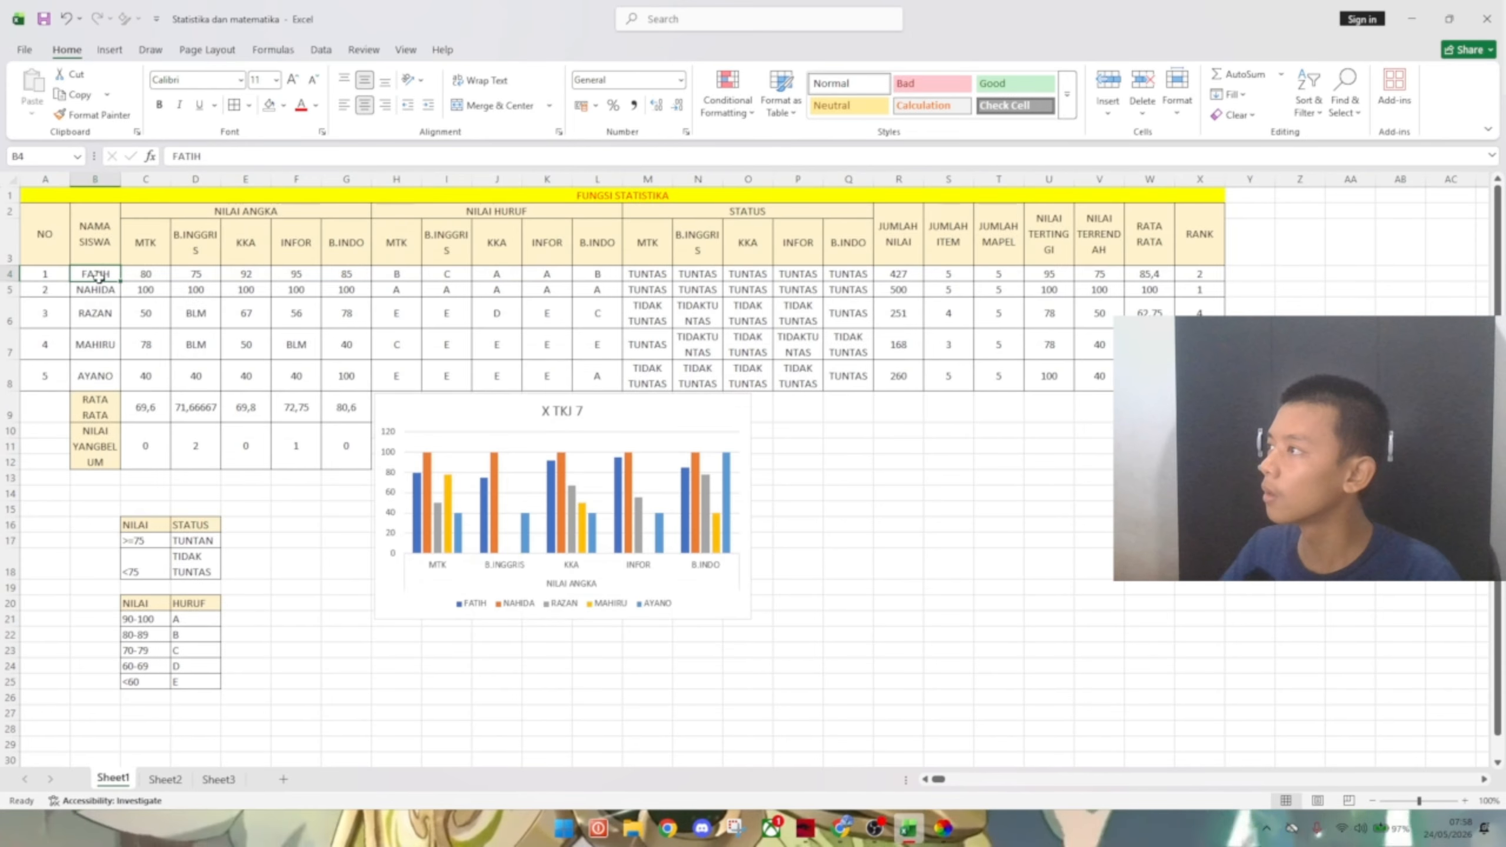
click(37, 271)
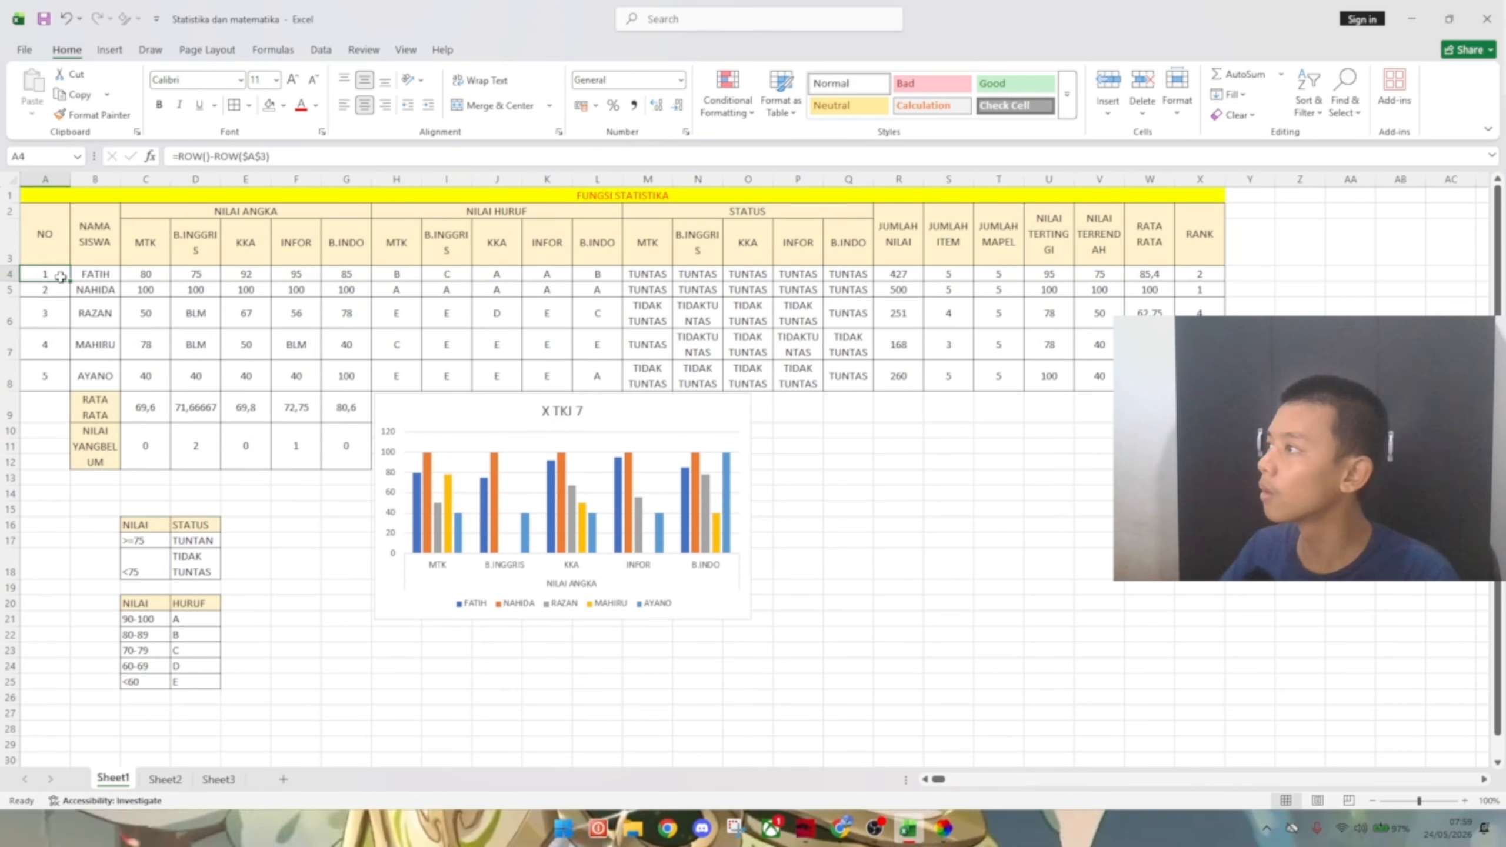
click(215, 779)
- Change the reference in C7's numbering formula to $C$6 and fill the formula down to C11
click(144, 267)
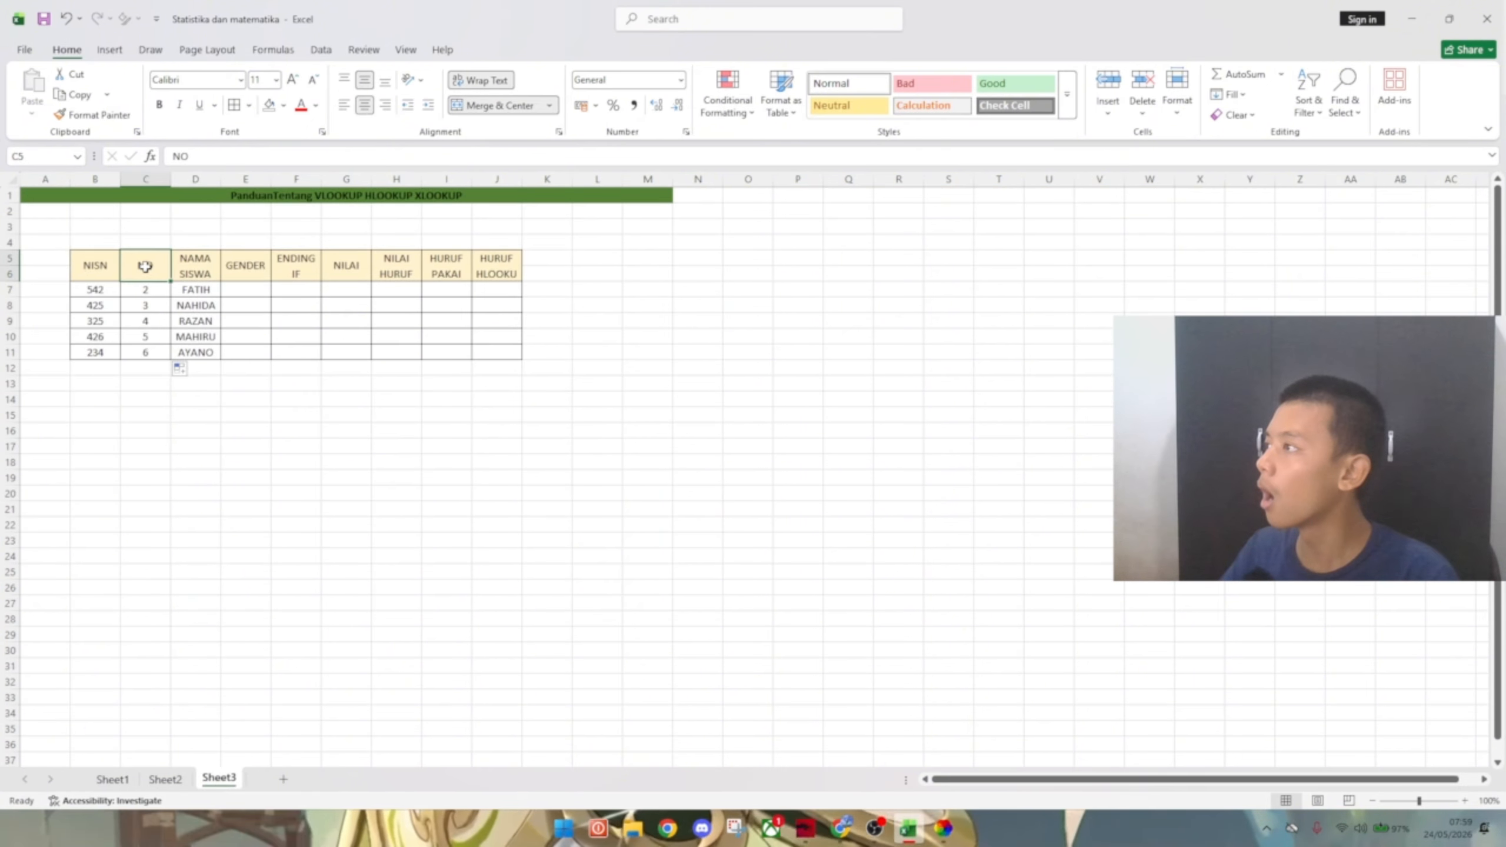
click(150, 296)
click(264, 155)
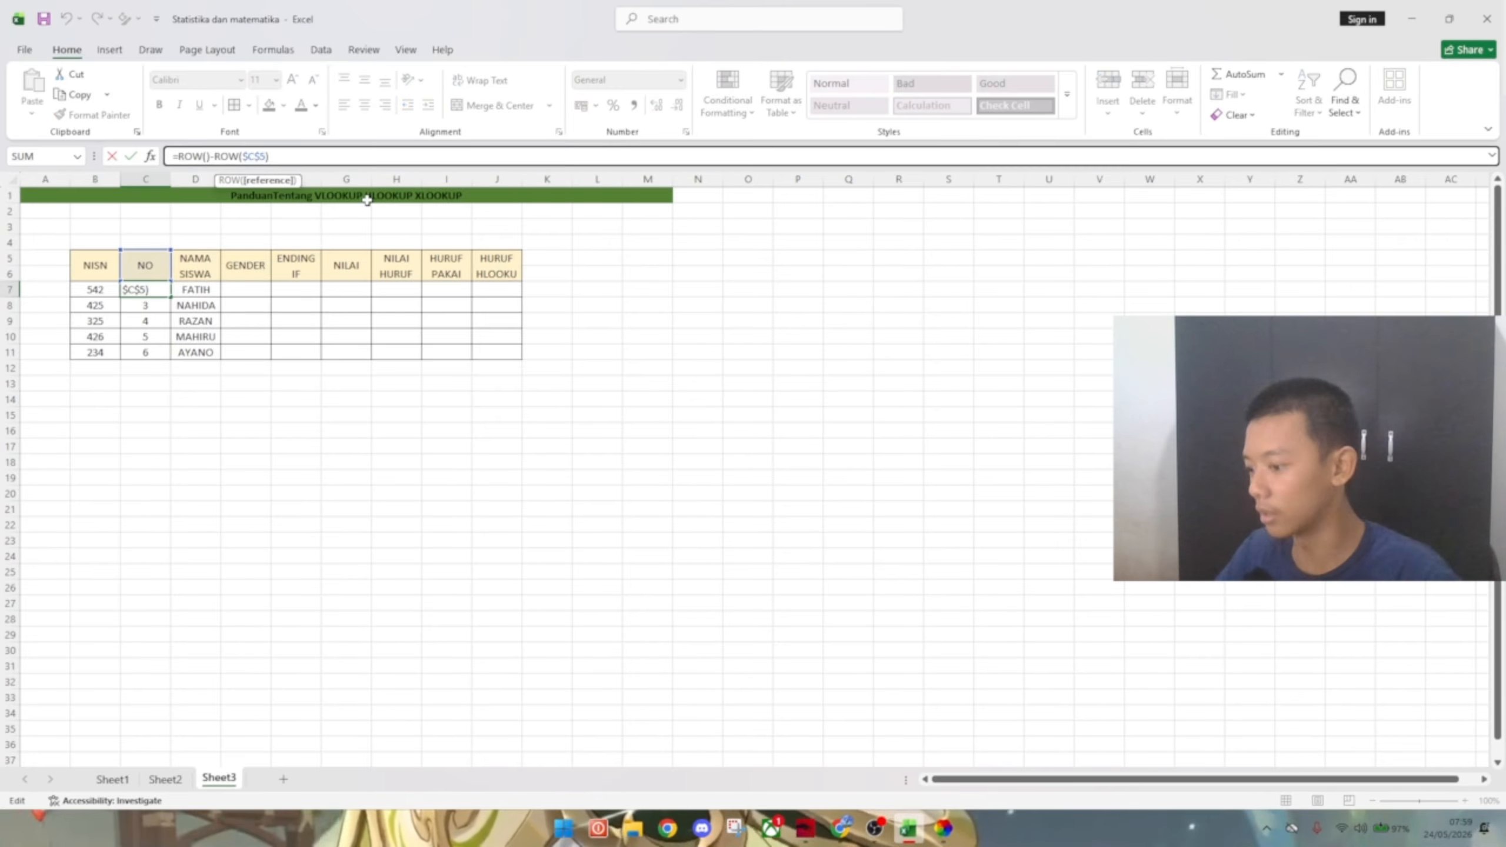
key(Return)
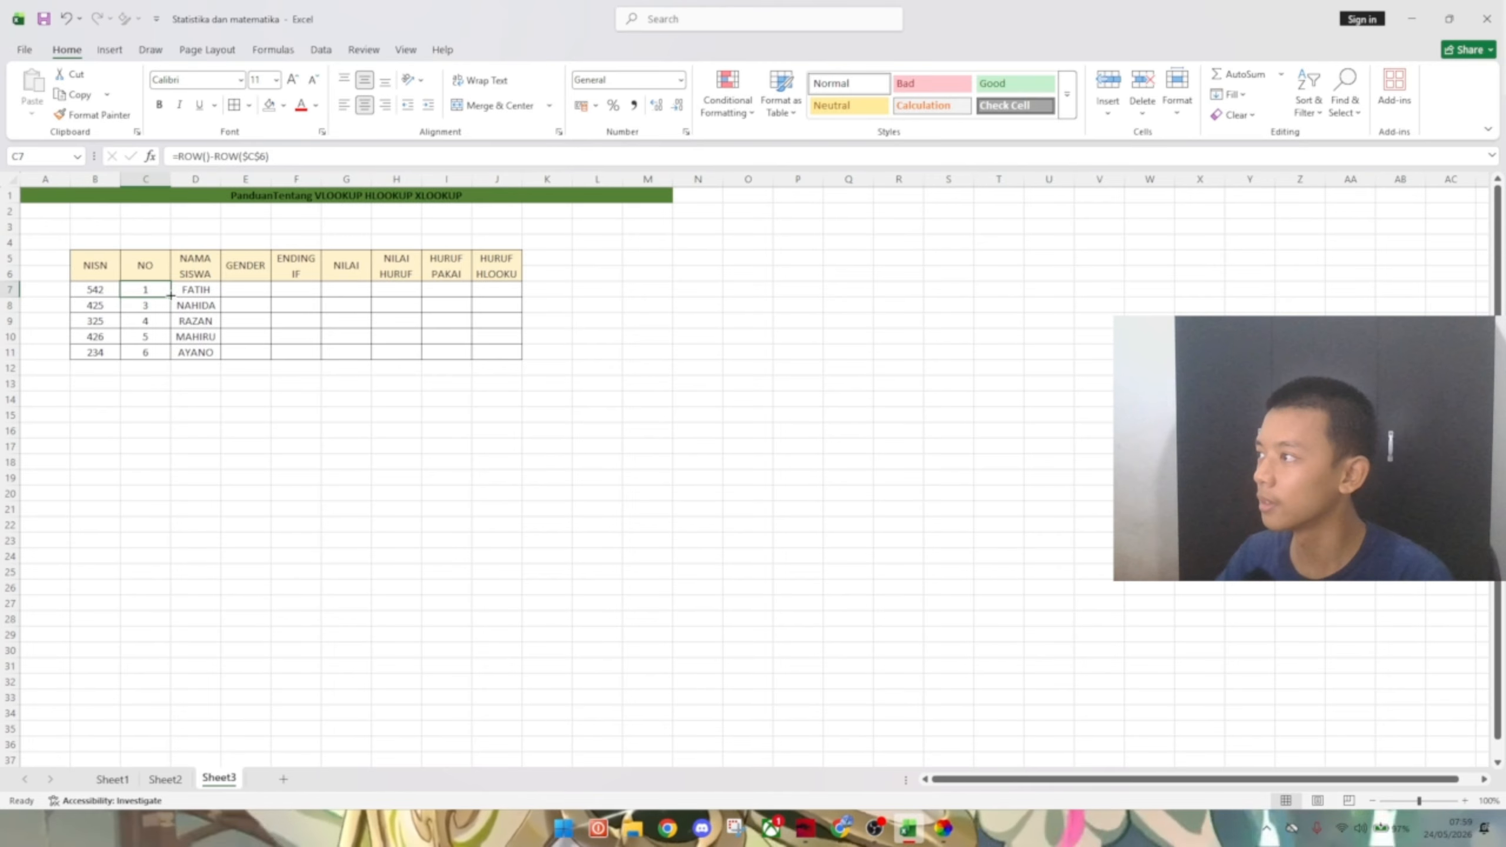
drag(170, 296, 166, 358)
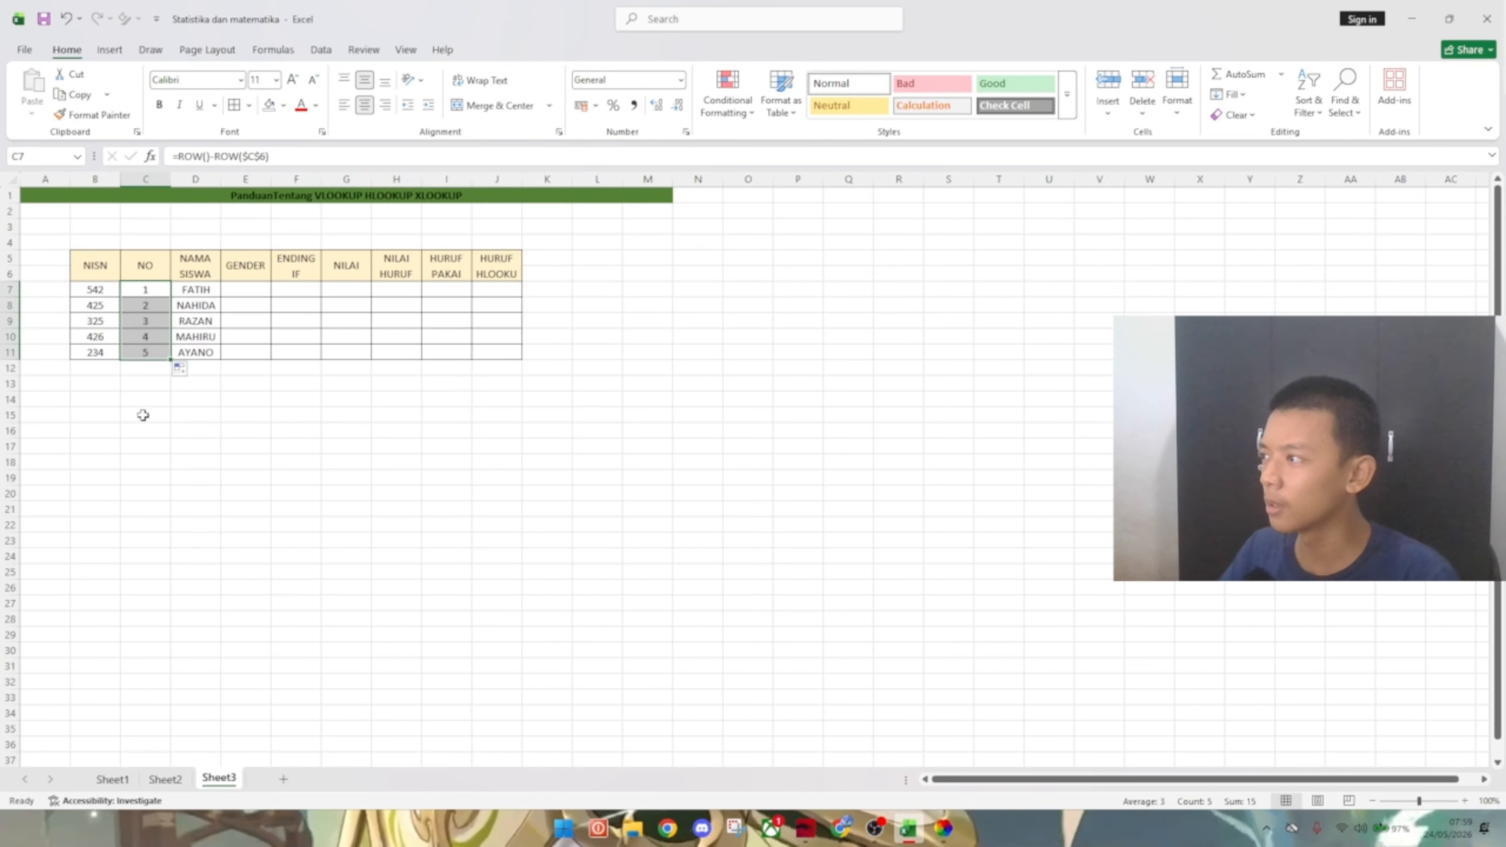
- Enter the row labels GENDER in B14 and ENDING in B15 below the student table
click(115, 398)
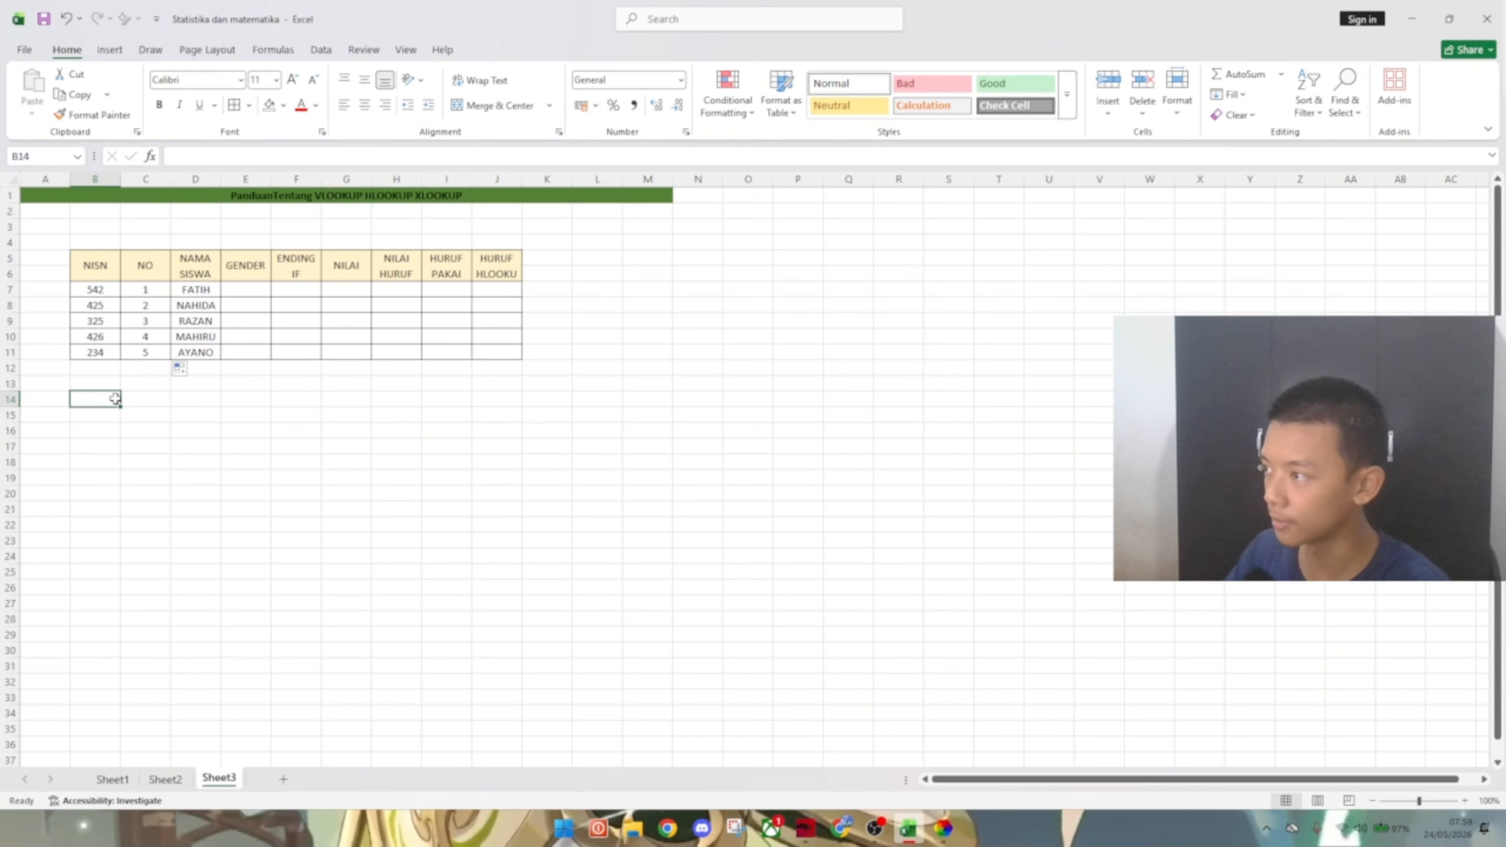
text(GENDER)
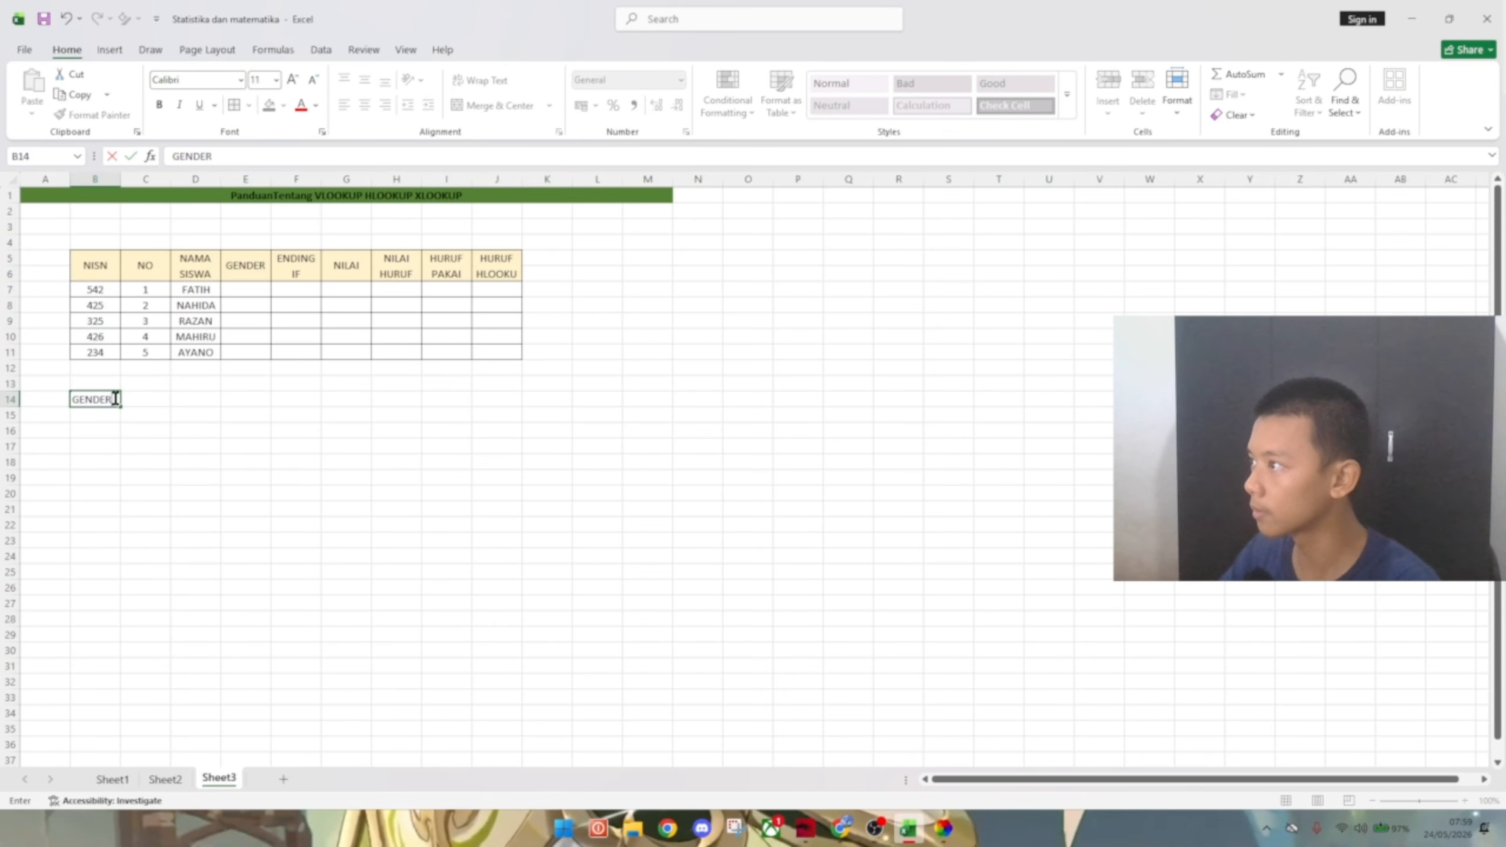
key(Return)
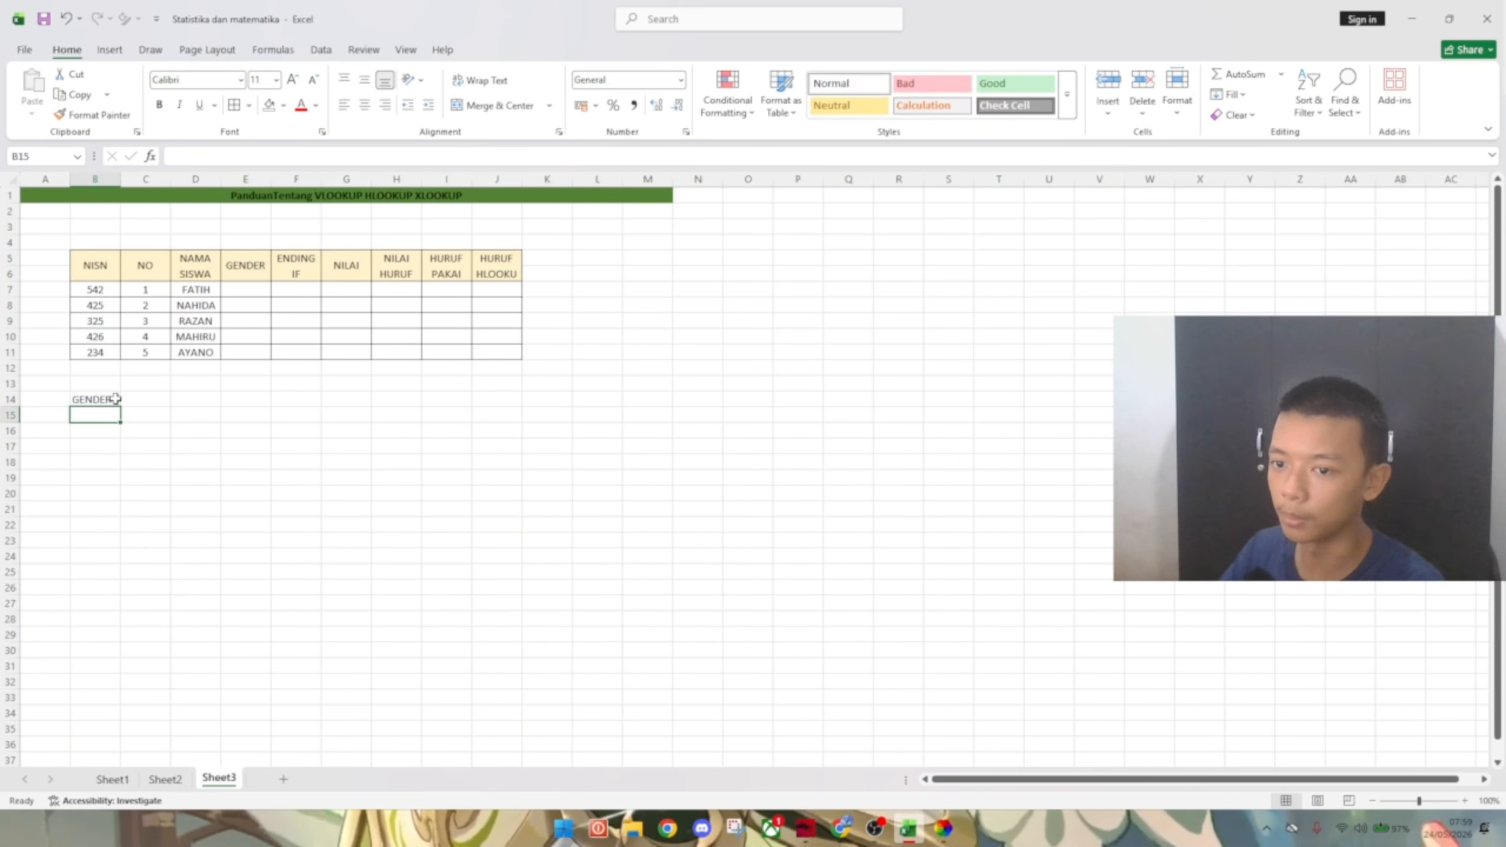
text(ED)
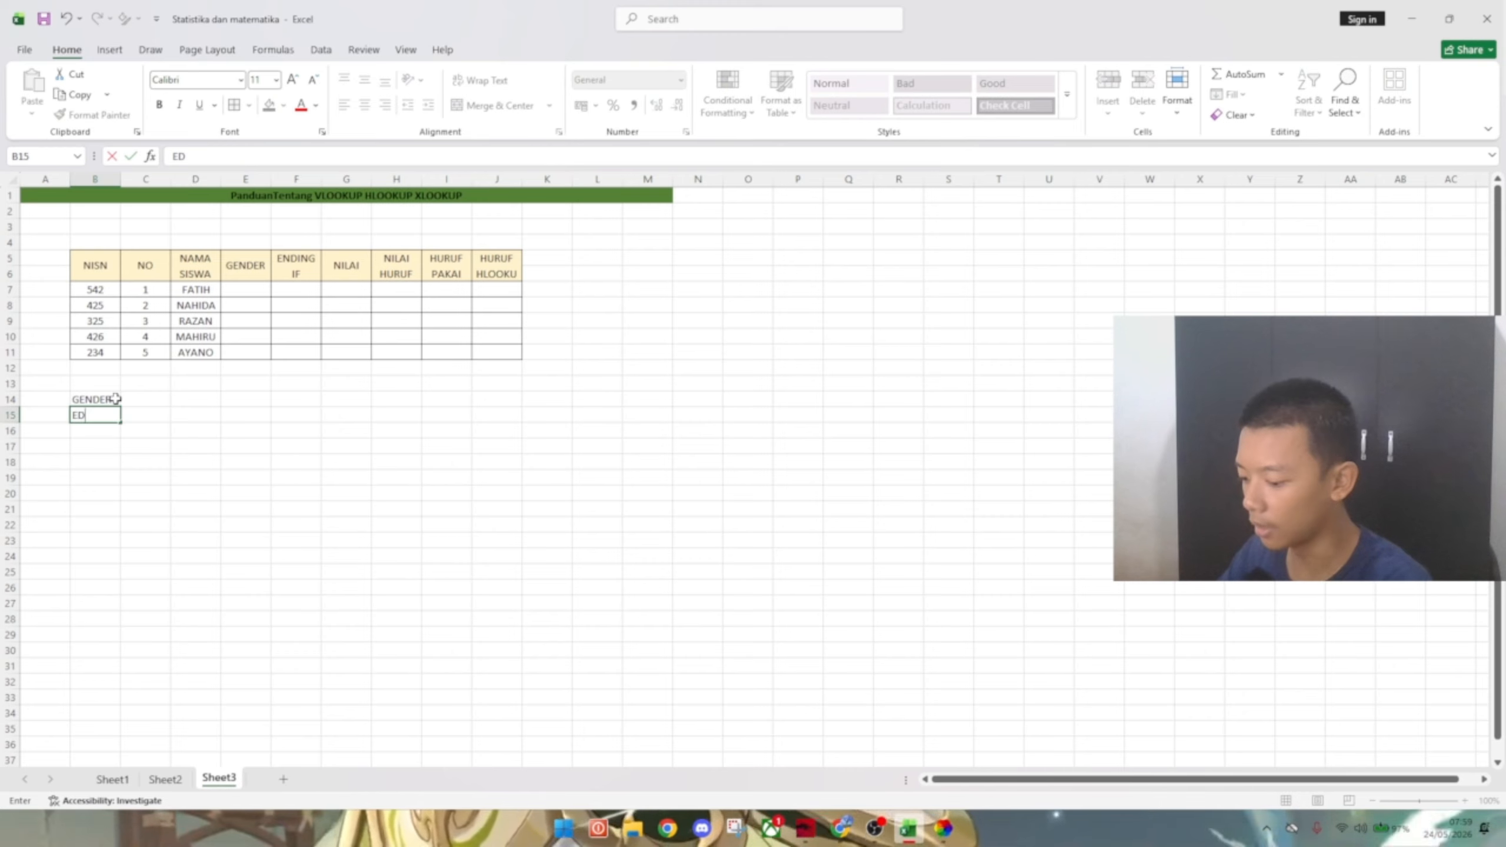
key(BackSpace)
text(NDING)
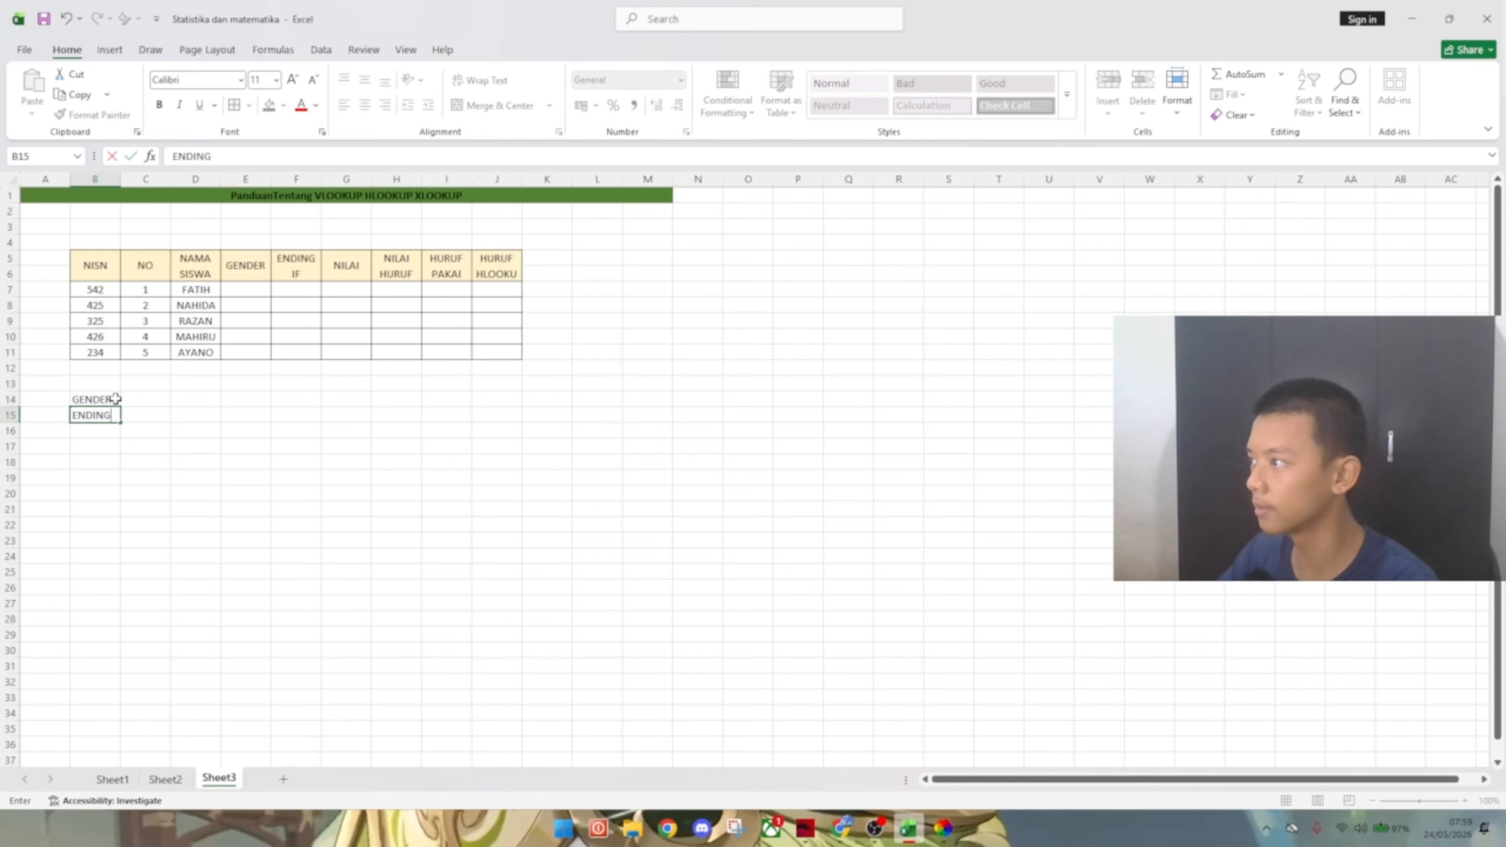
- Enter the gender options COWOK, CEWEK and FEMBOY in C14:E14, beside the GENDER label
click(119, 398)
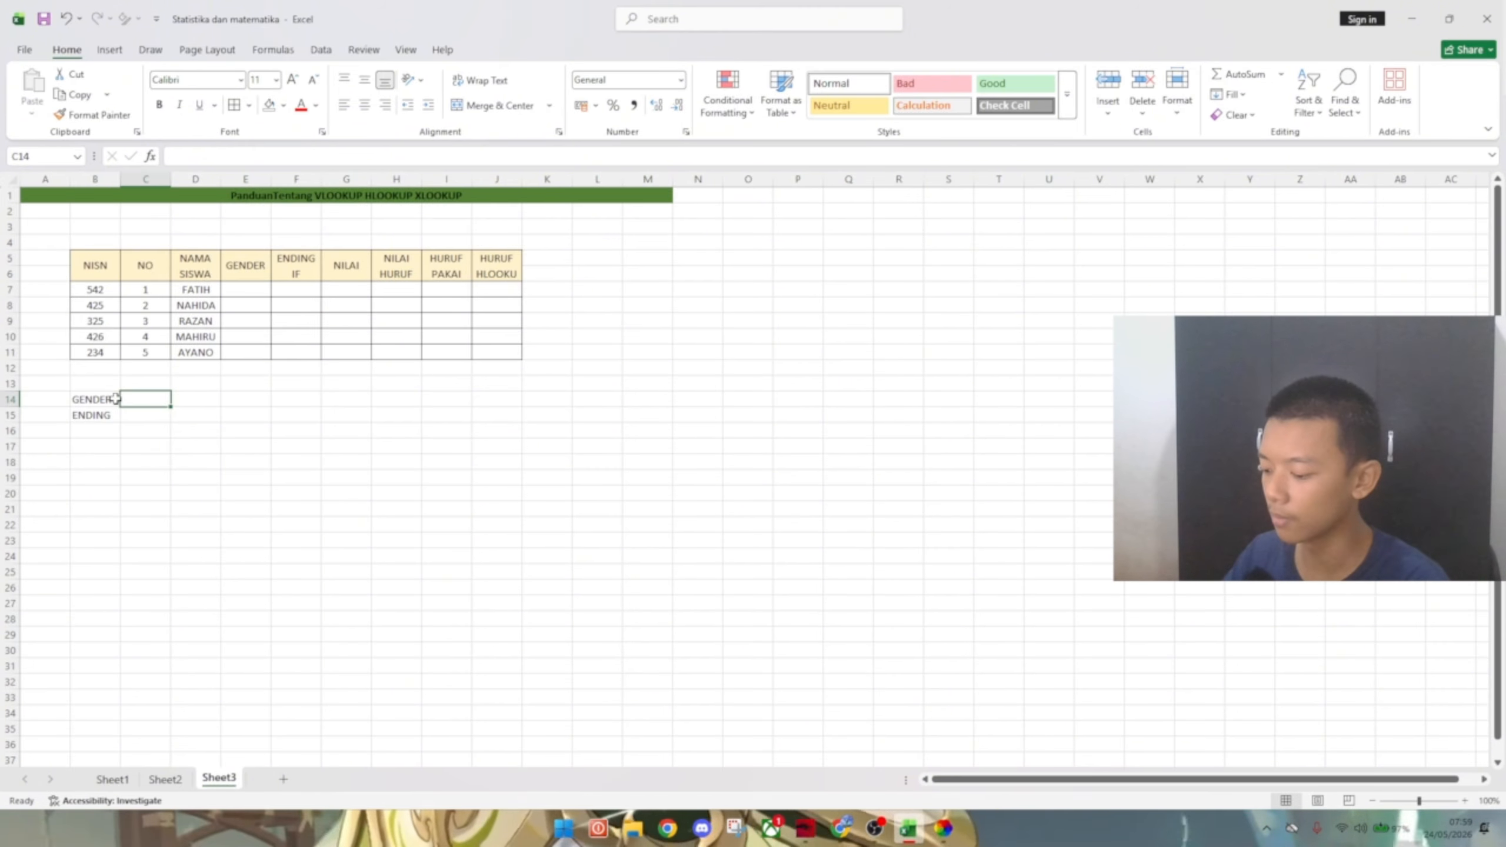
text(COWOK)
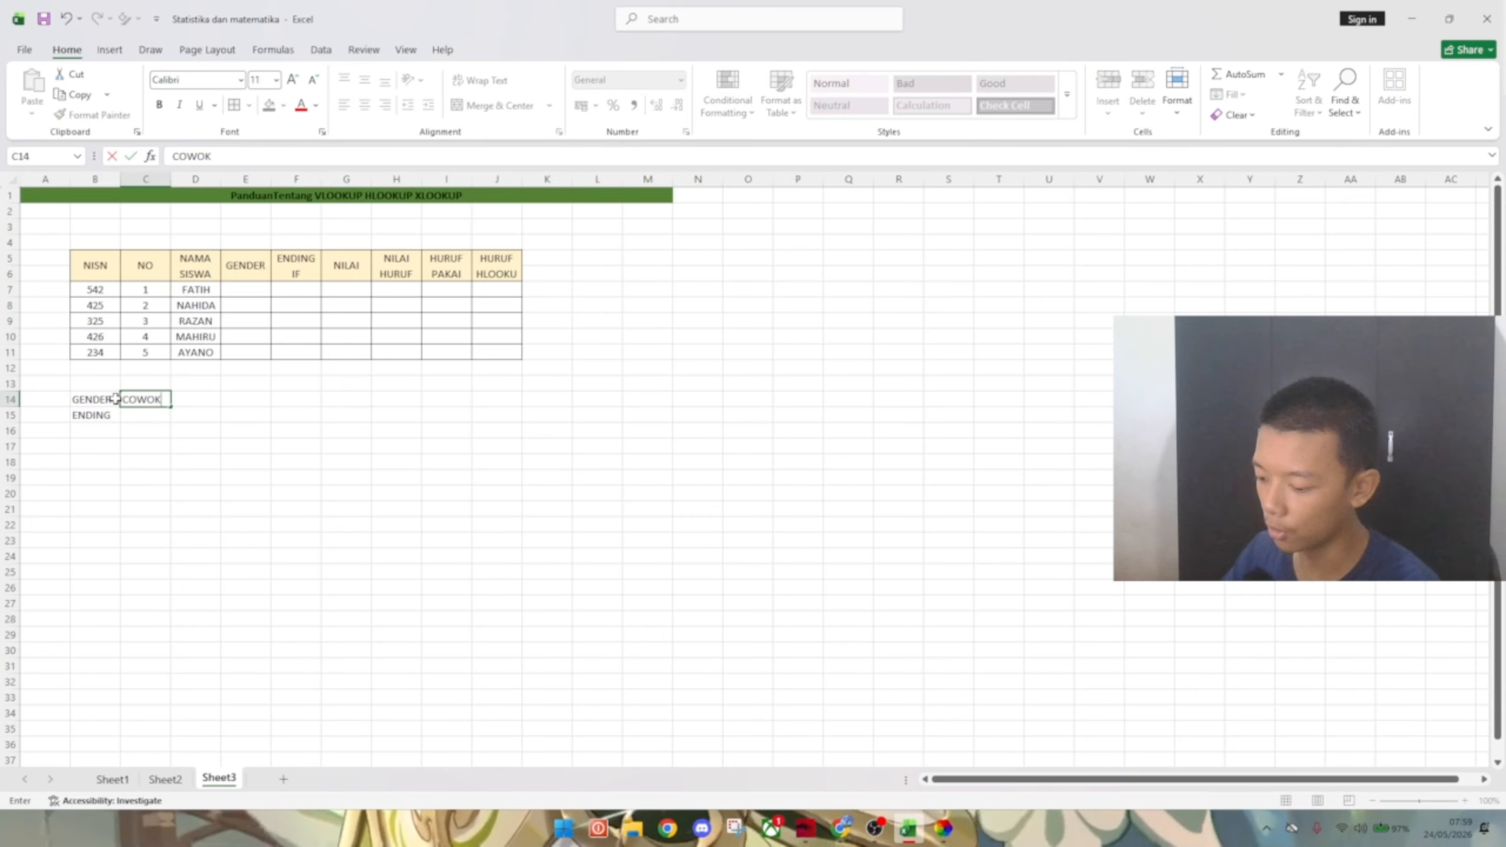
key(Tab)
text(C)
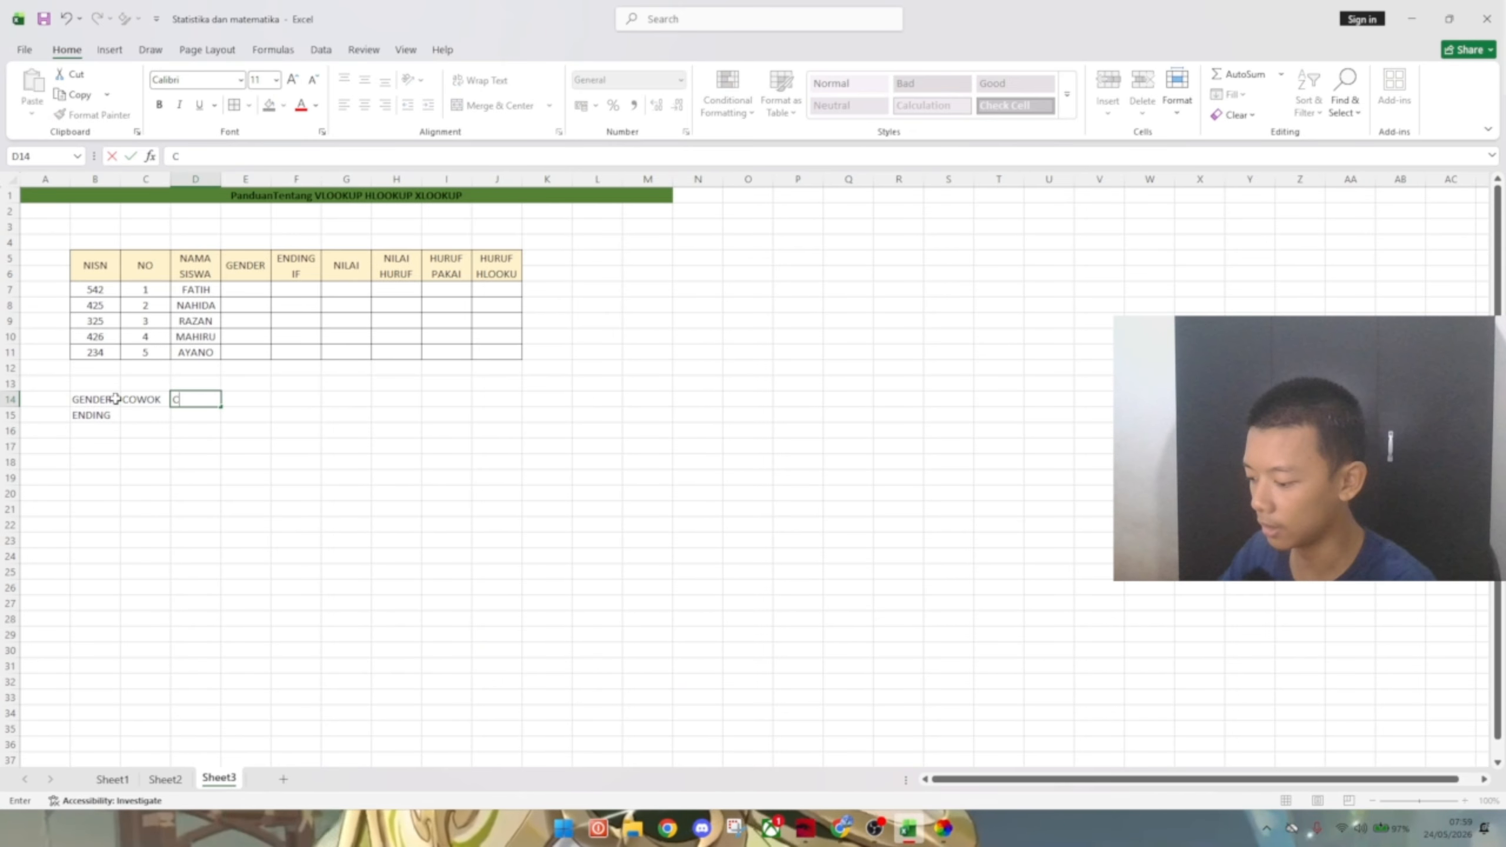
text(EWEK)
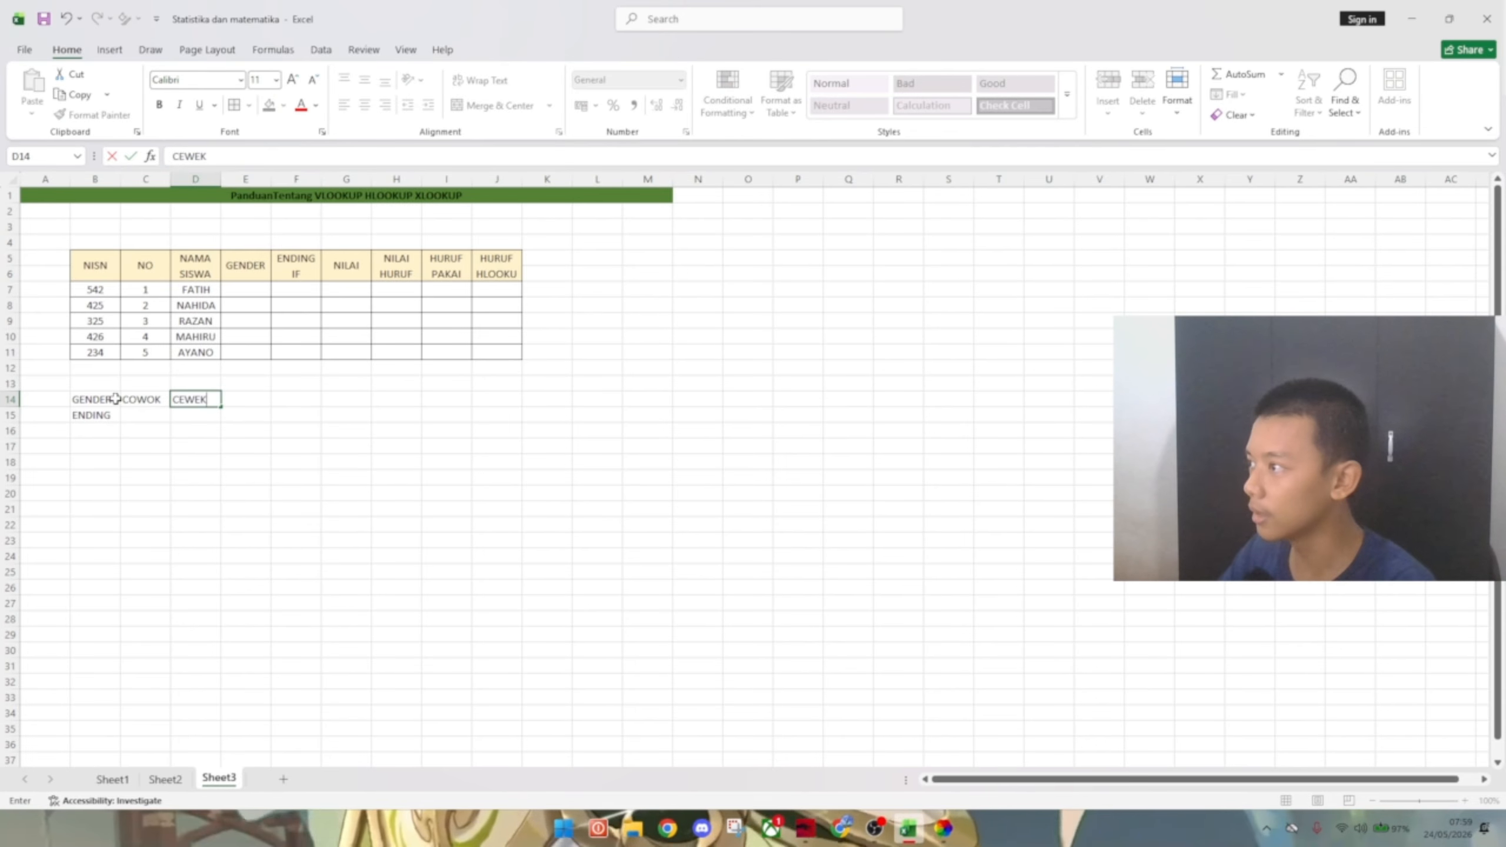
key(Tab)
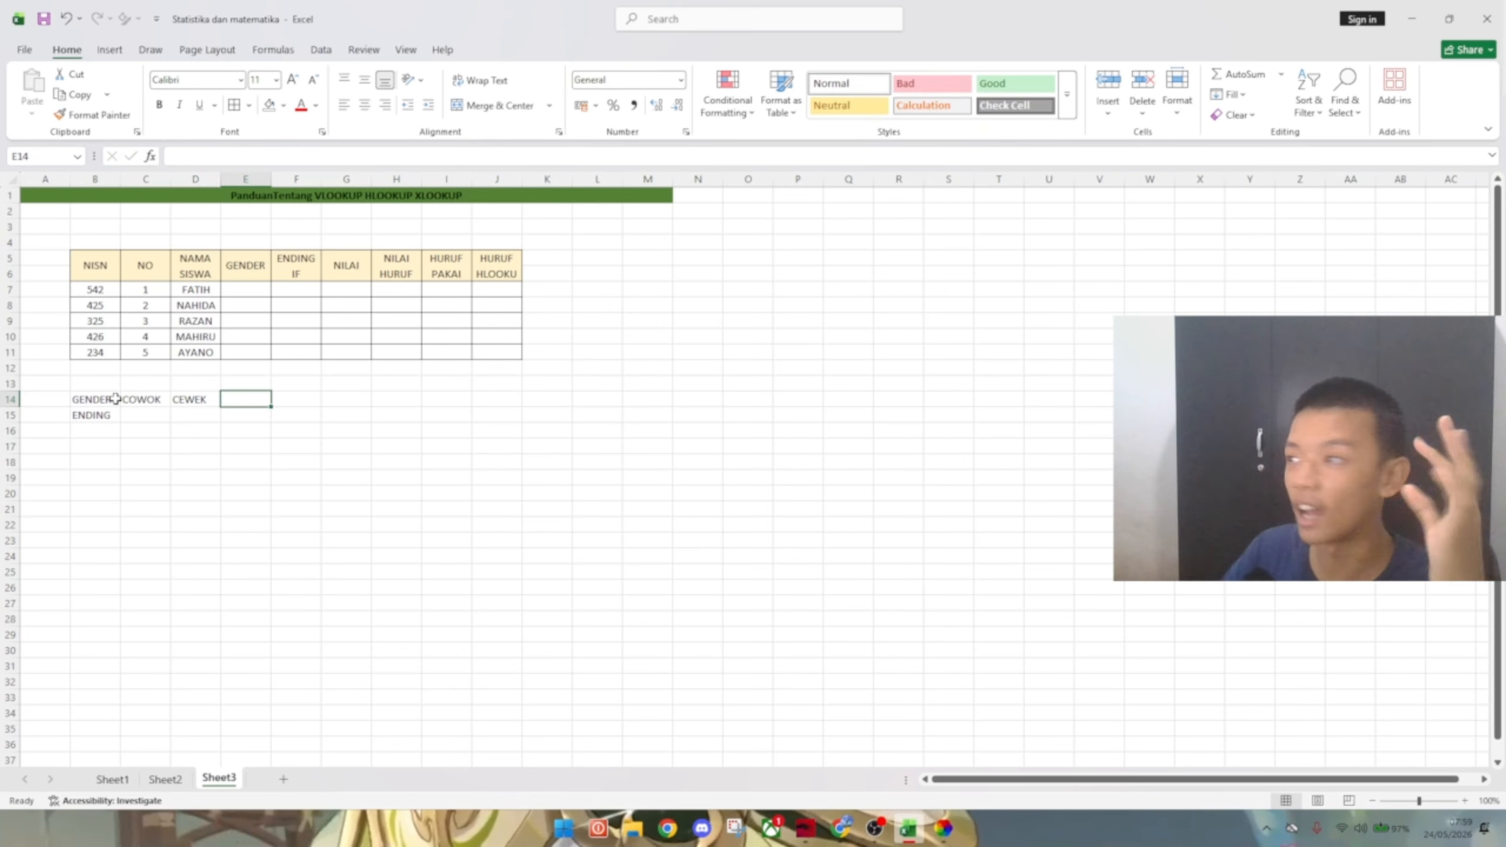
text(FEMBOY)
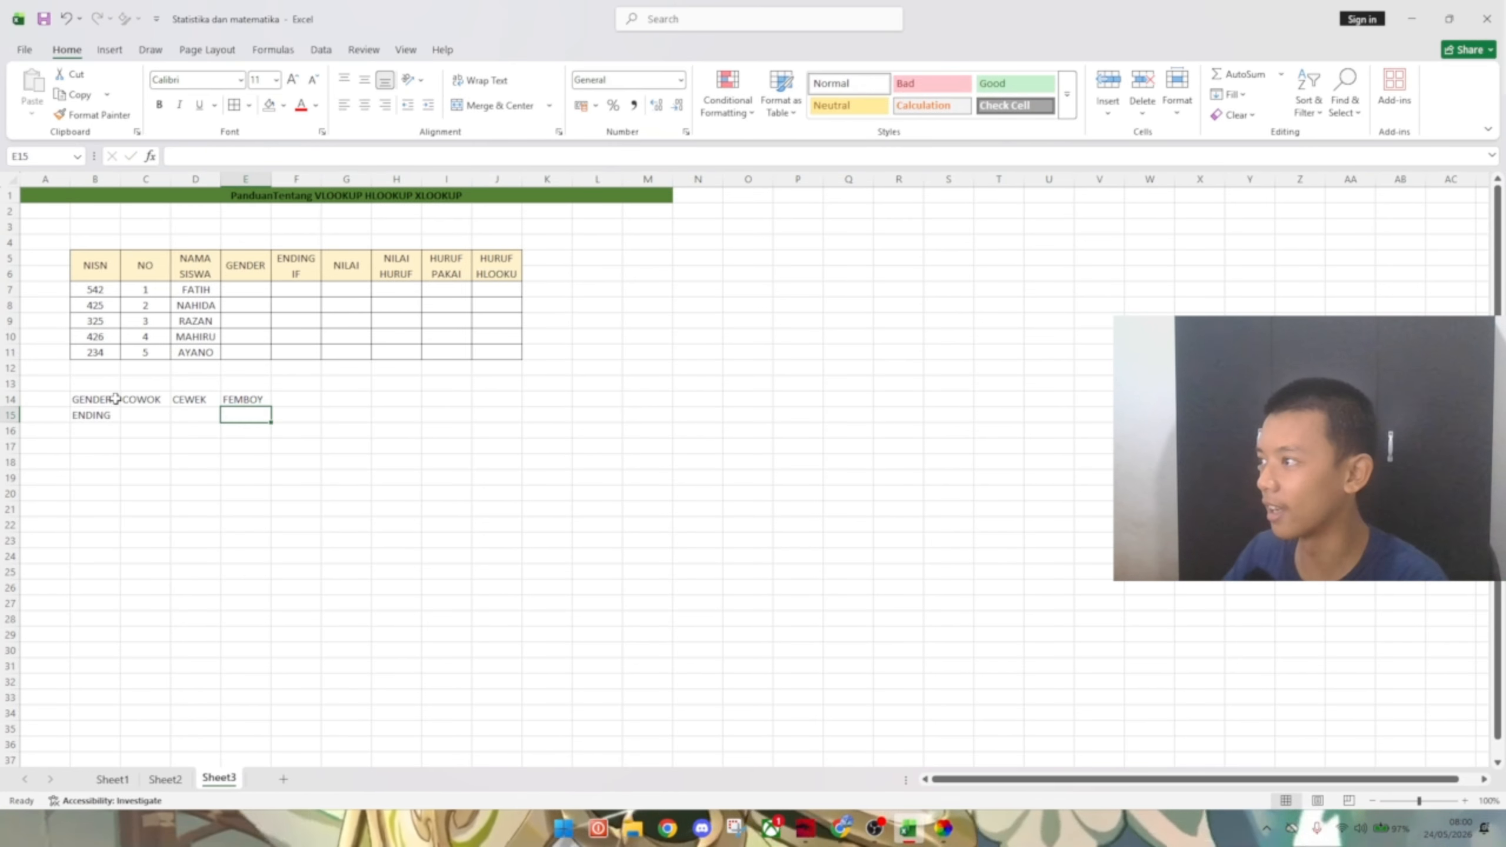
key(Return)
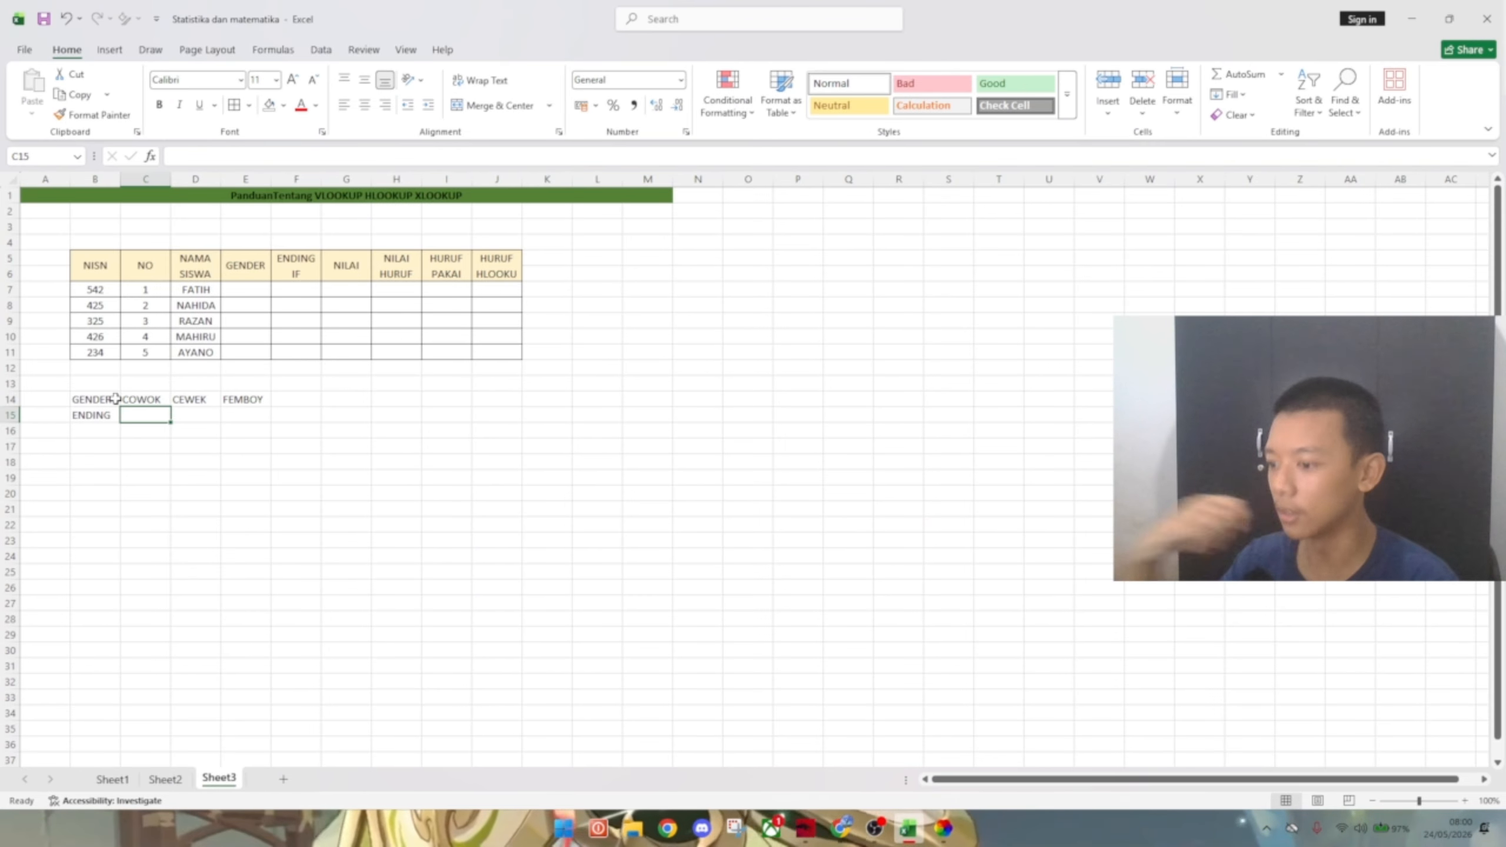
- Fill the ENDING row with JADI TEMAN in C15 and D15 and JADI MUSUH in E15
text(JADI)
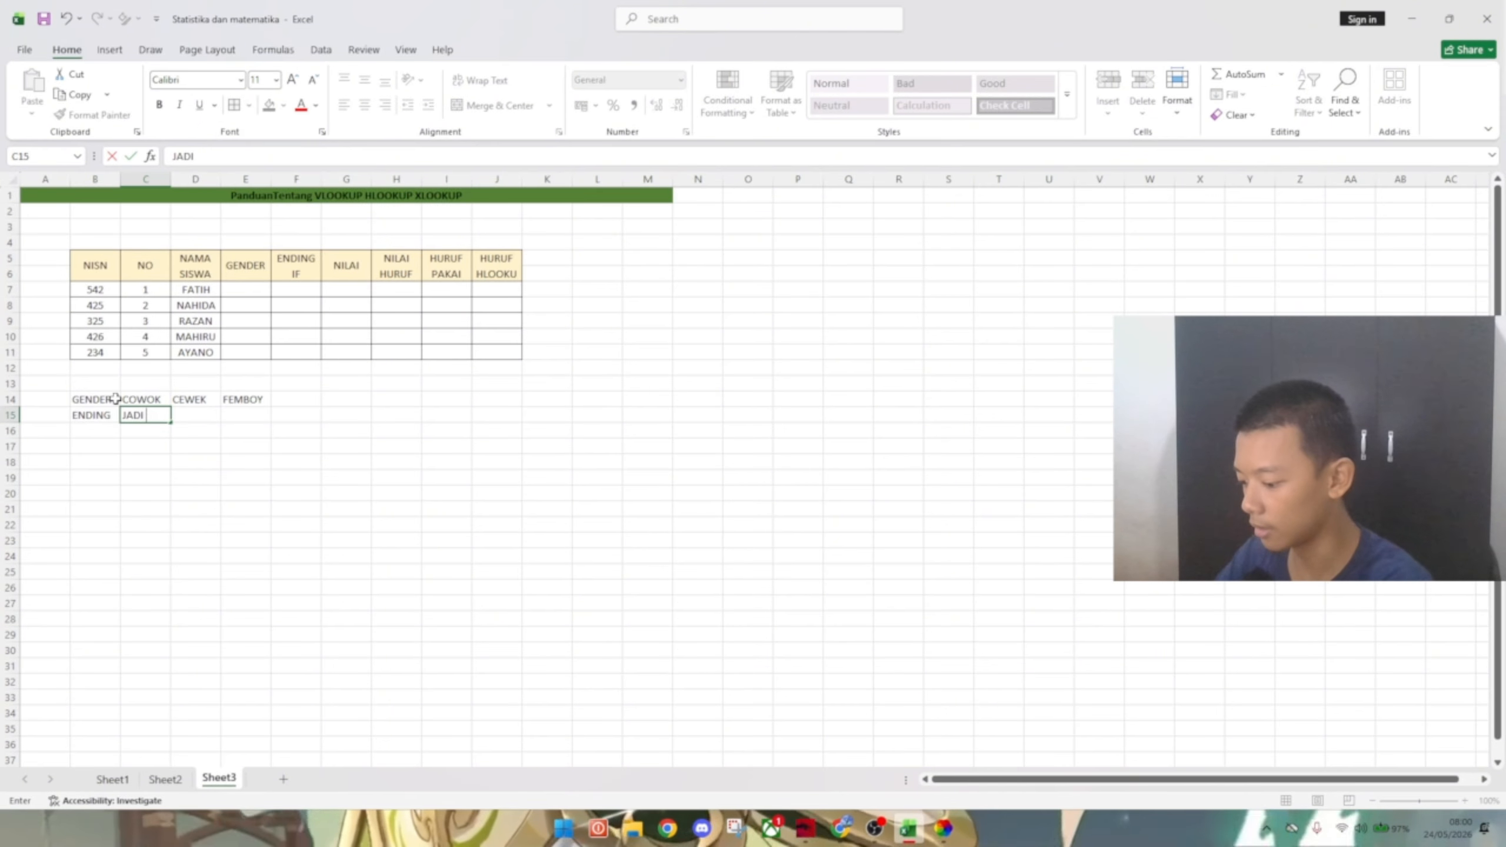
text( TEMAN)
key(Tab)
text(JAD)
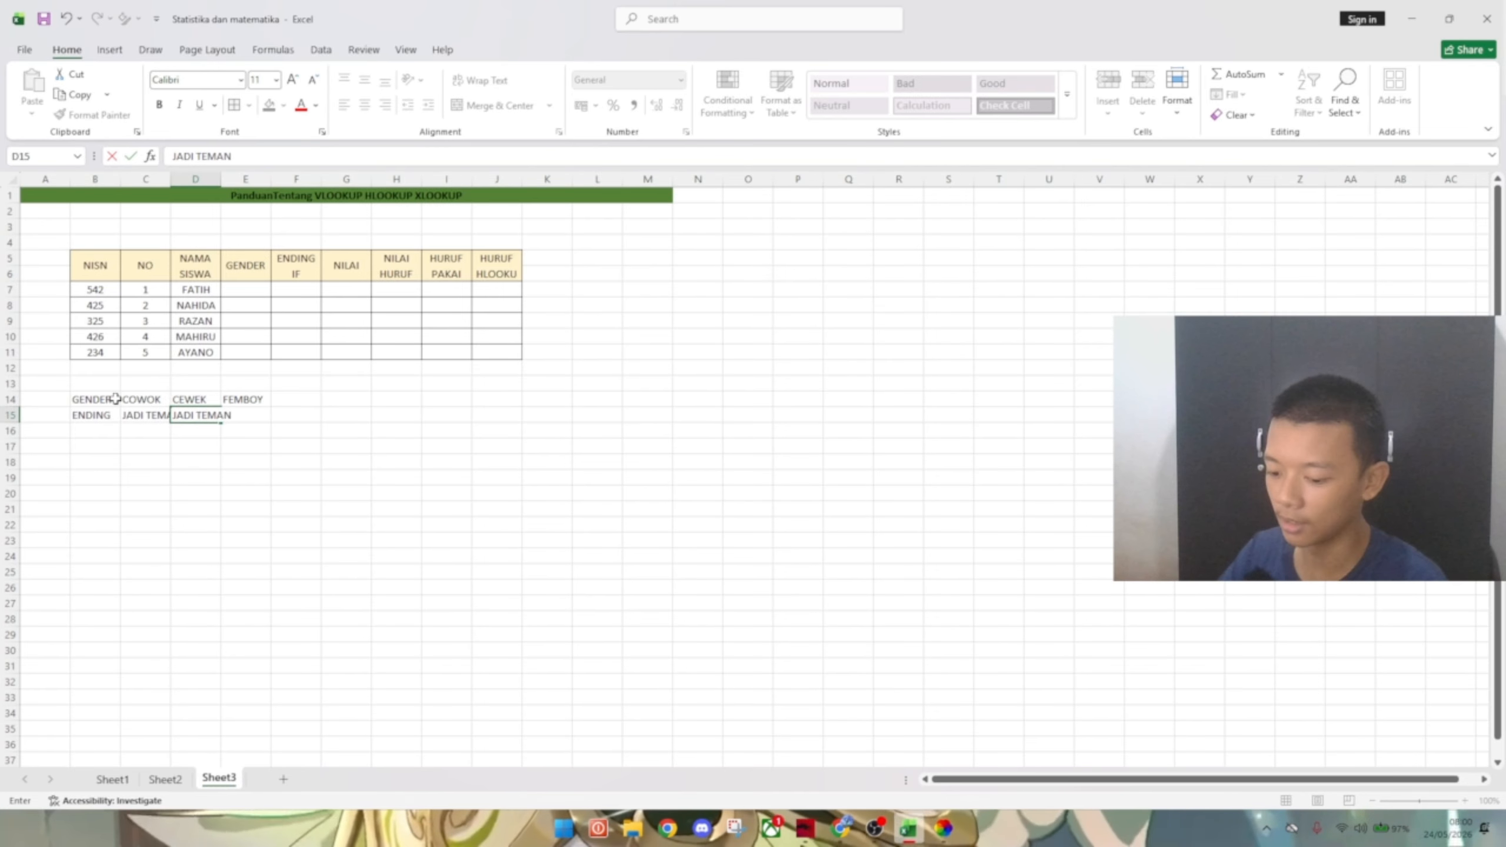
text(I TEMAN)
key(Tab)
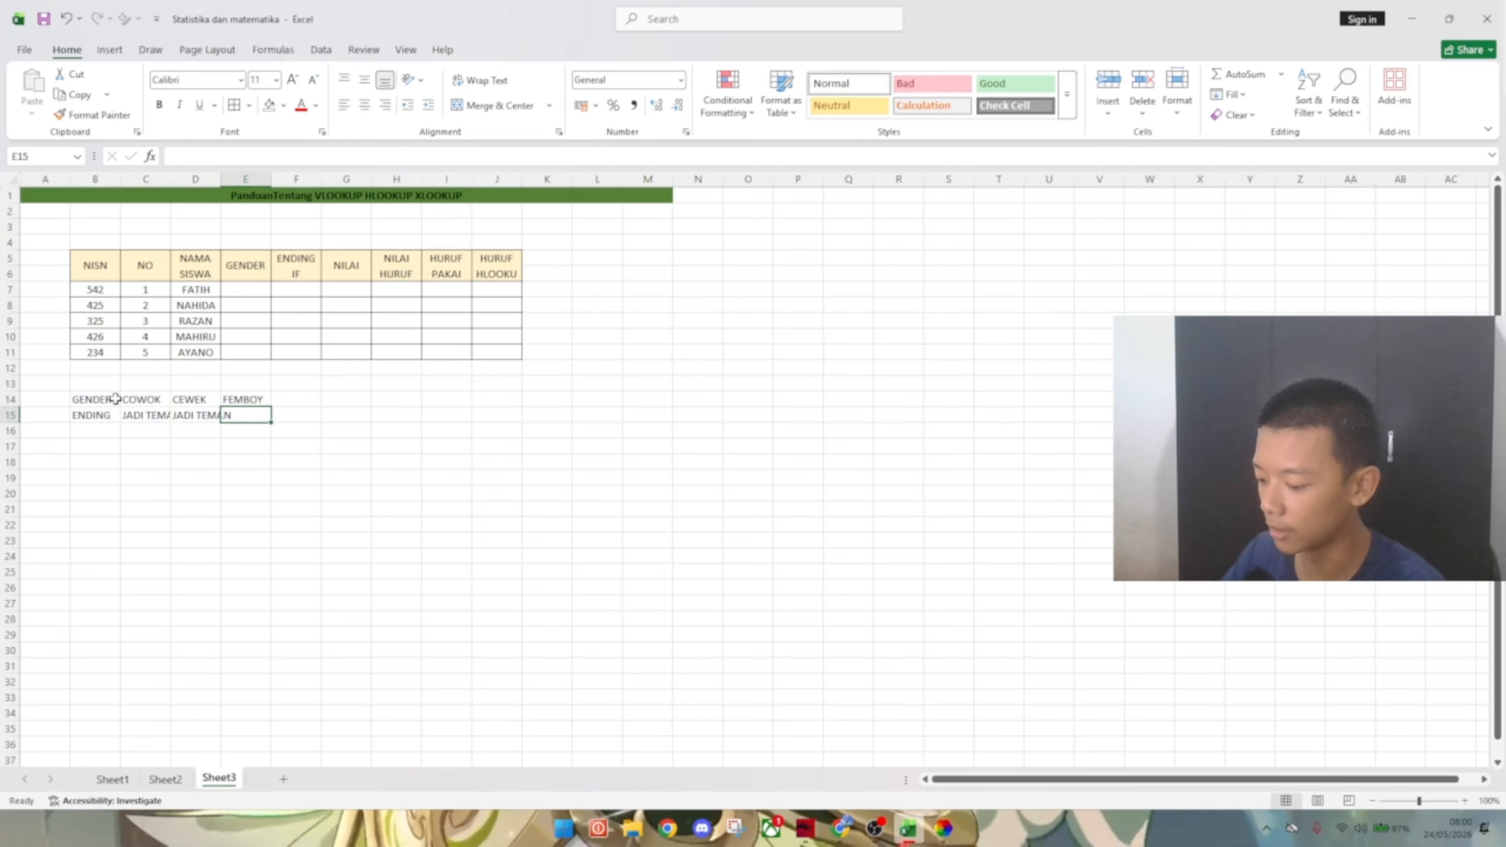
text(JADI)
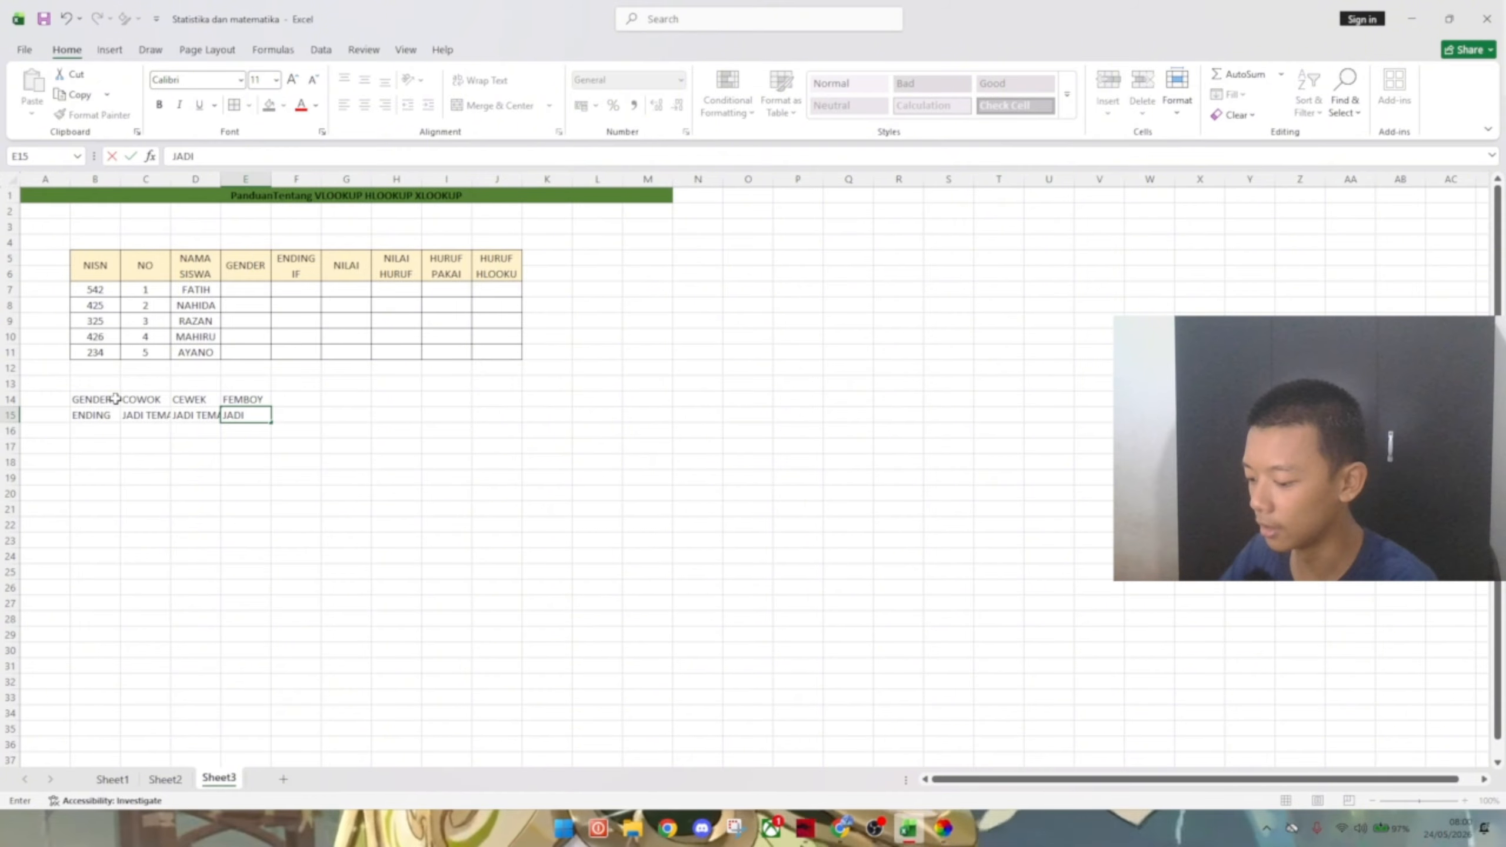
text( MUSUH)
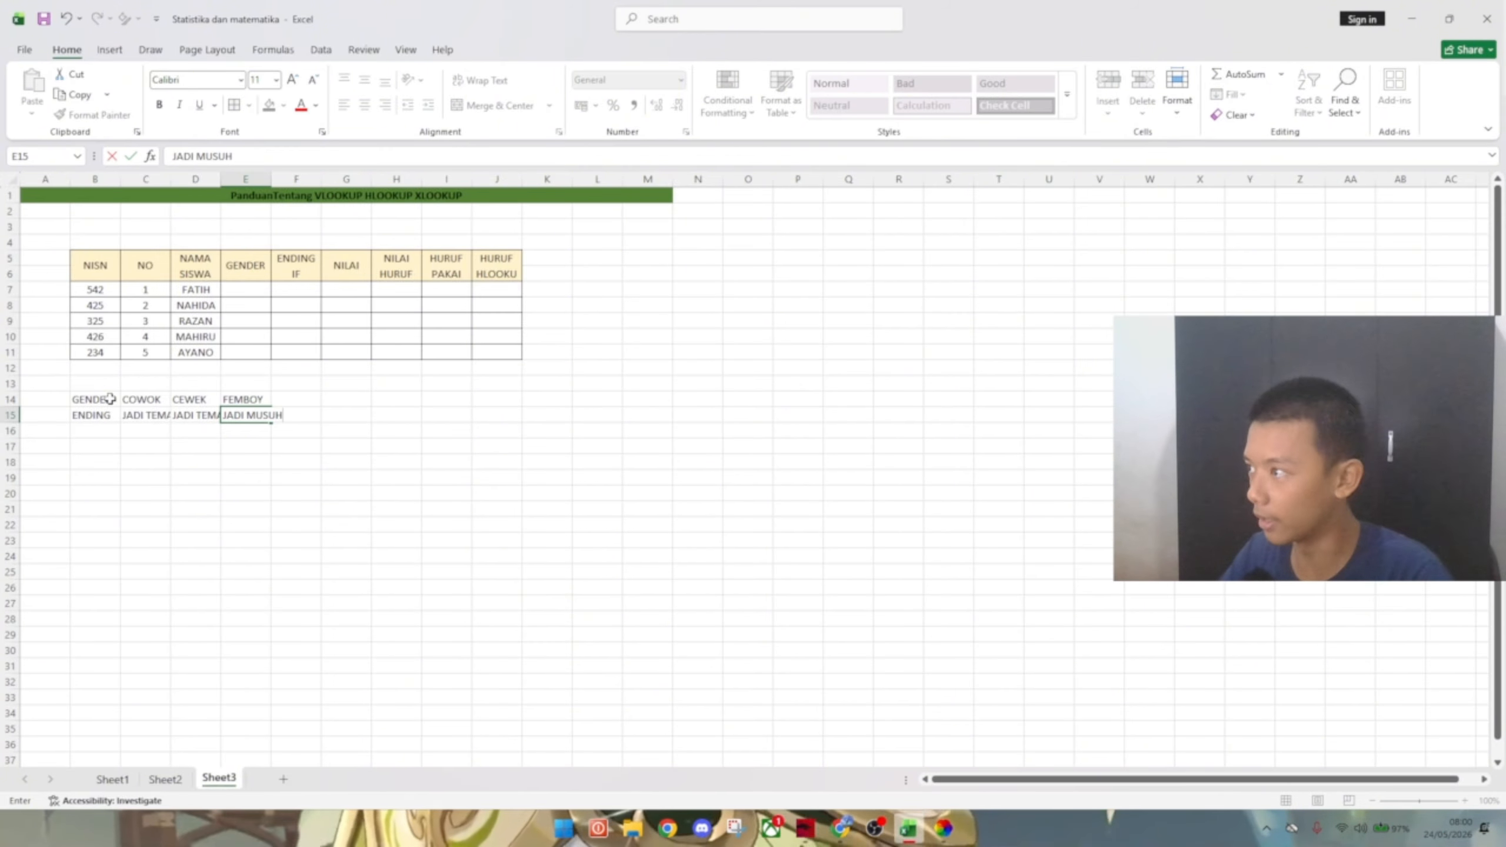
- Move the gender and ending table from B14:E15 to L15:O16 and add borders to all its cells
drag(109, 399, 273, 415)
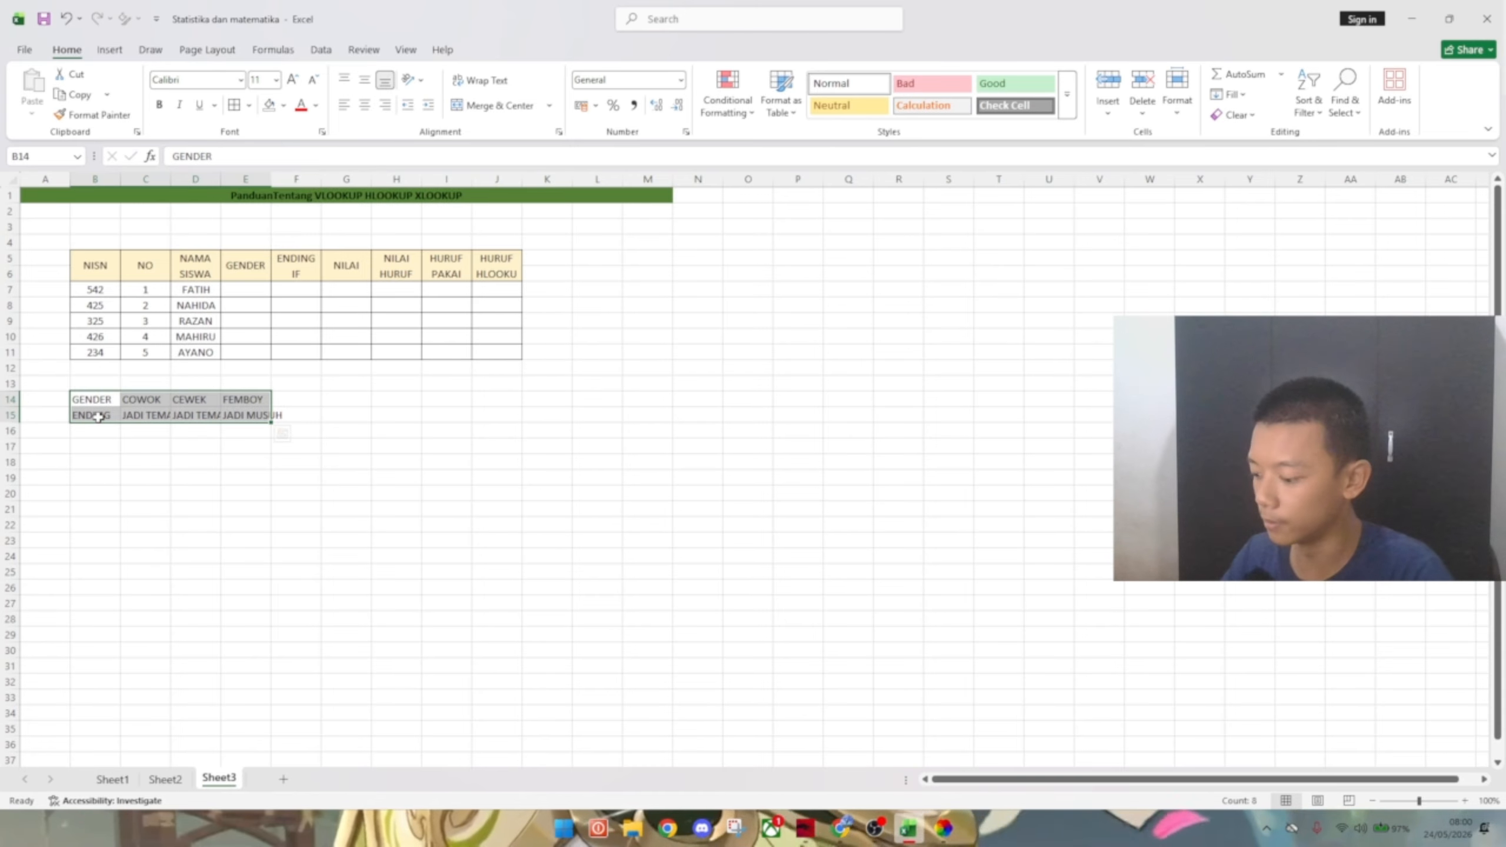
key(ctrl+c)
click(597, 412)
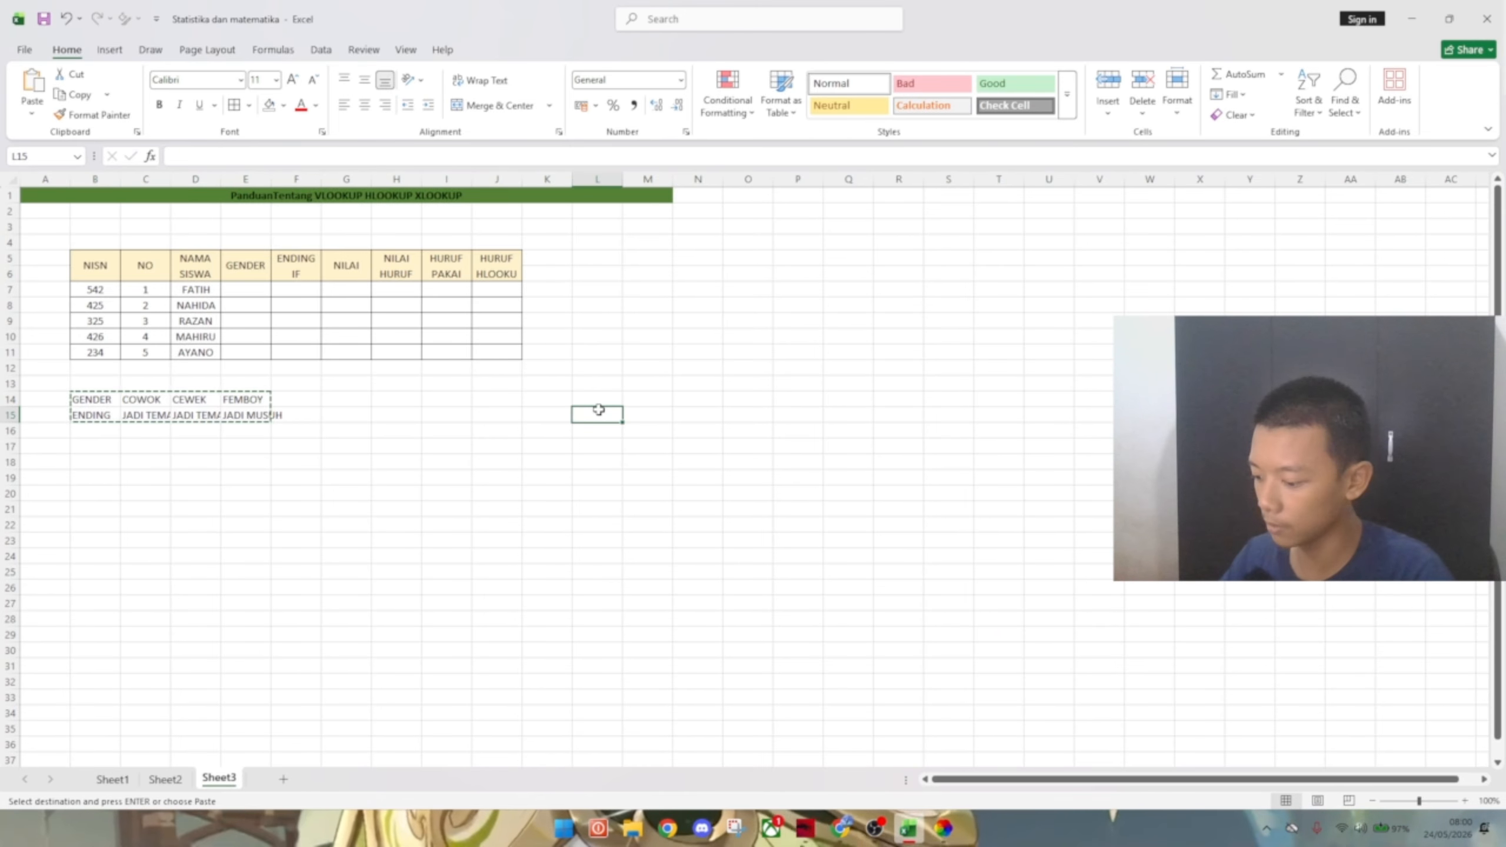
key(ctrl+v)
click(801, 494)
drag(599, 415, 756, 431)
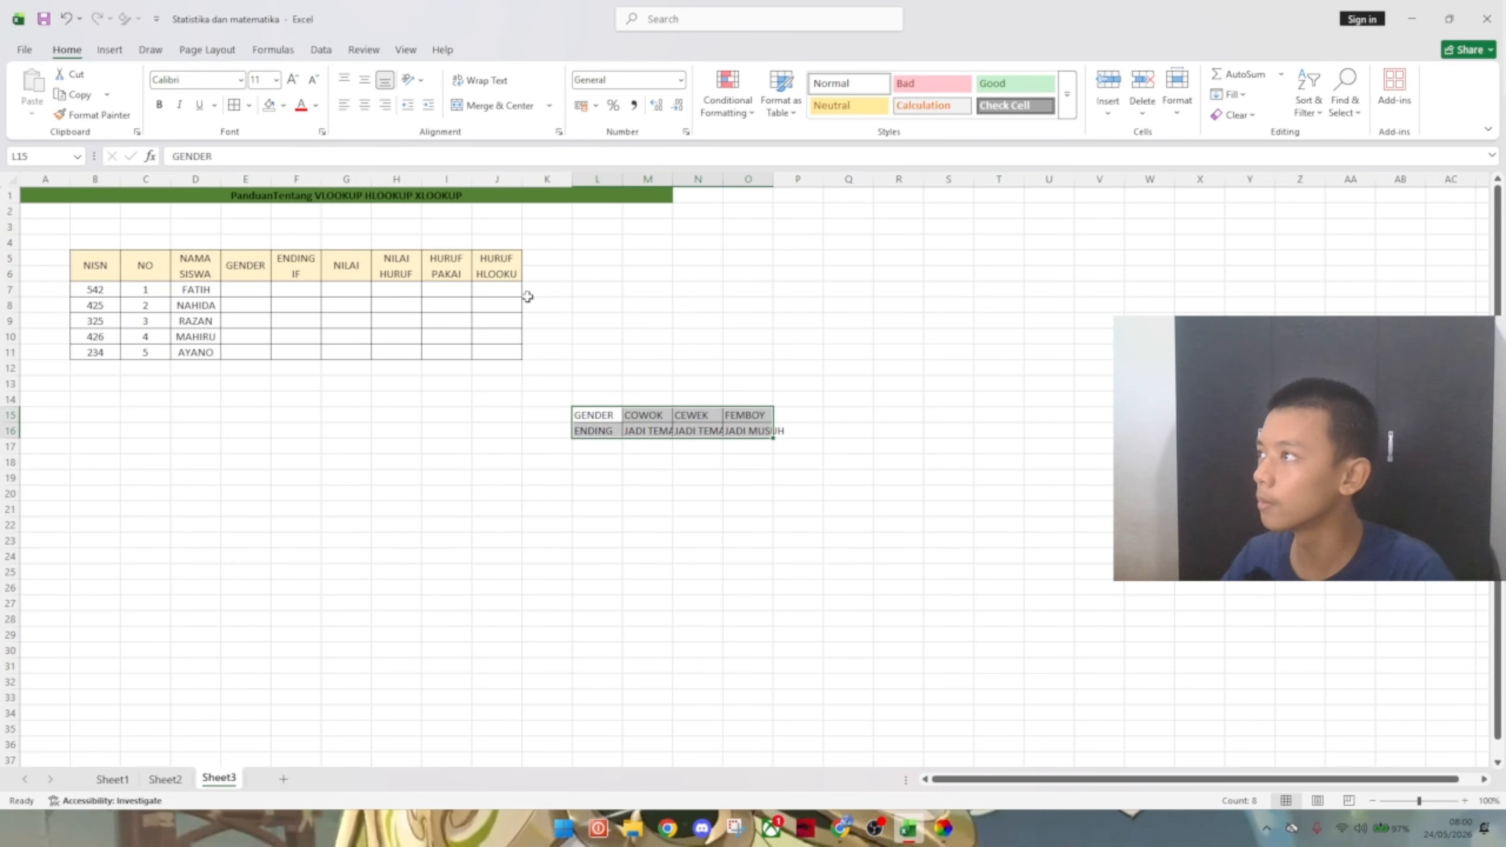
click(599, 368)
- Fill the GENDER and ENDING label cells L15:L16 with standard red
click(601, 401)
click(601, 417)
drag(602, 418, 599, 431)
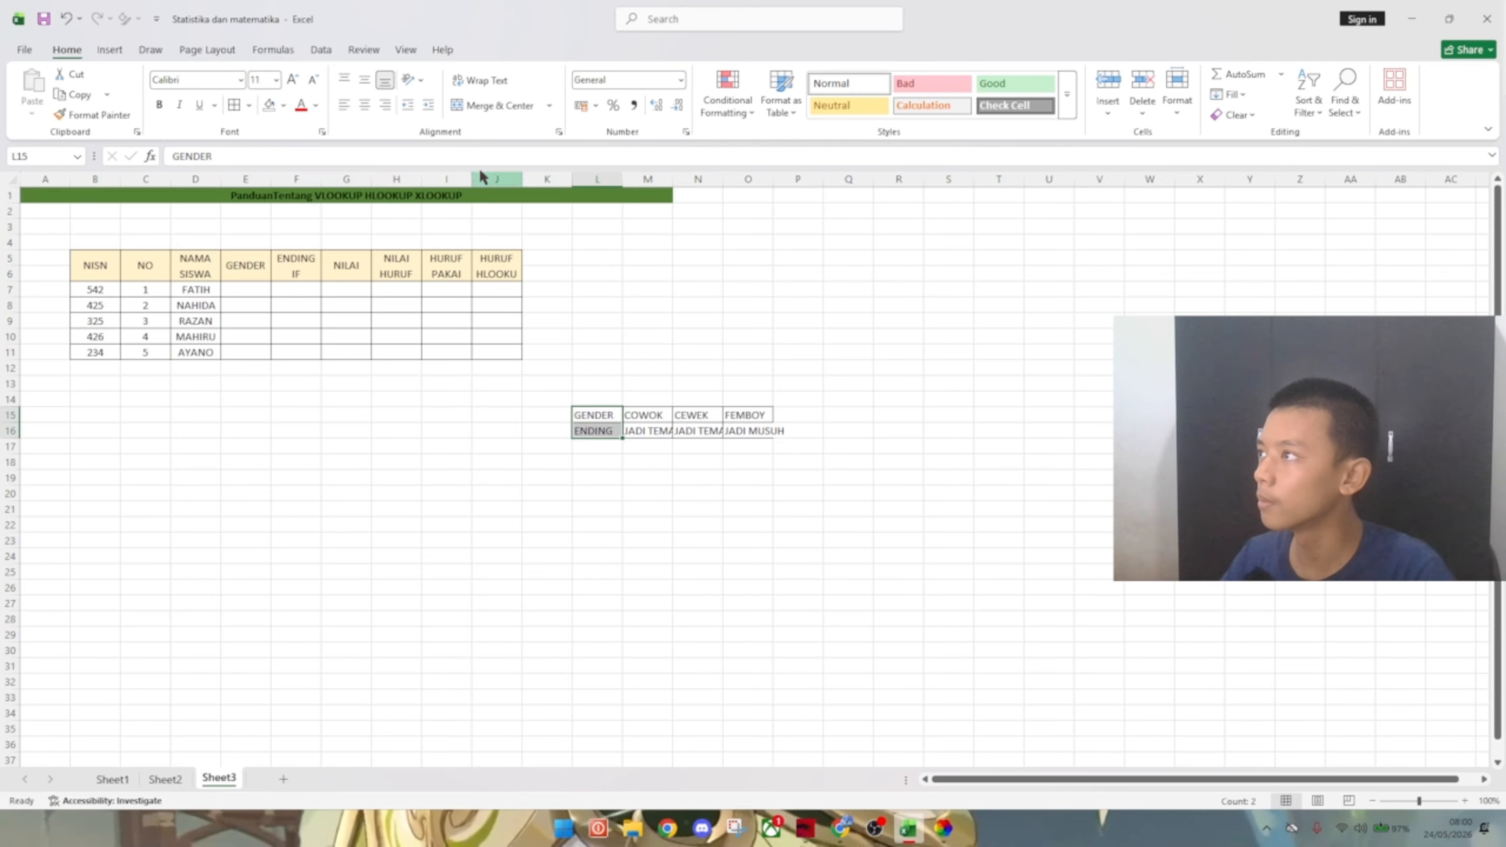
click(284, 104)
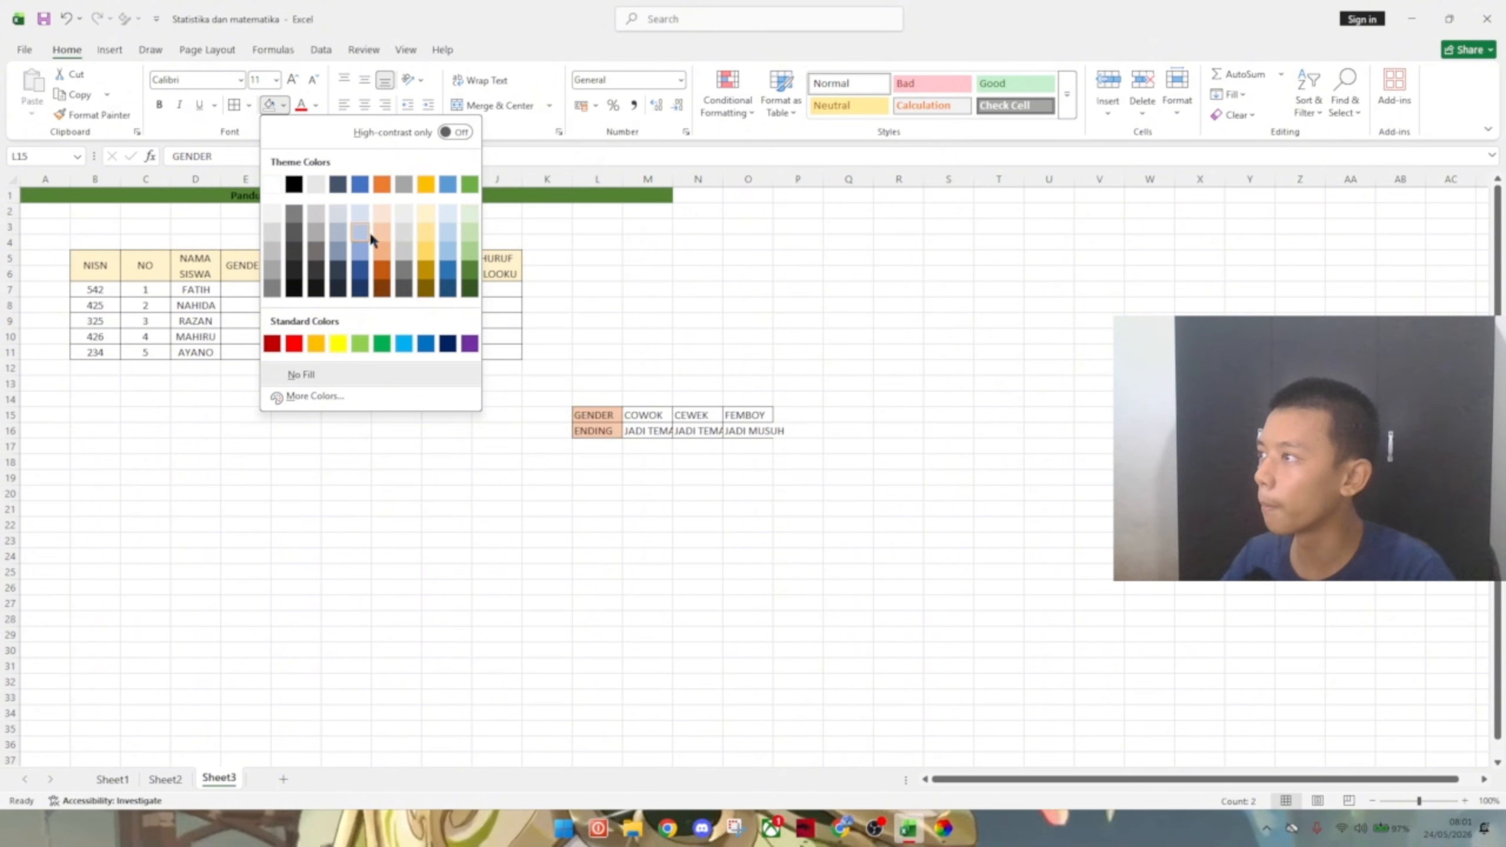
click(295, 343)
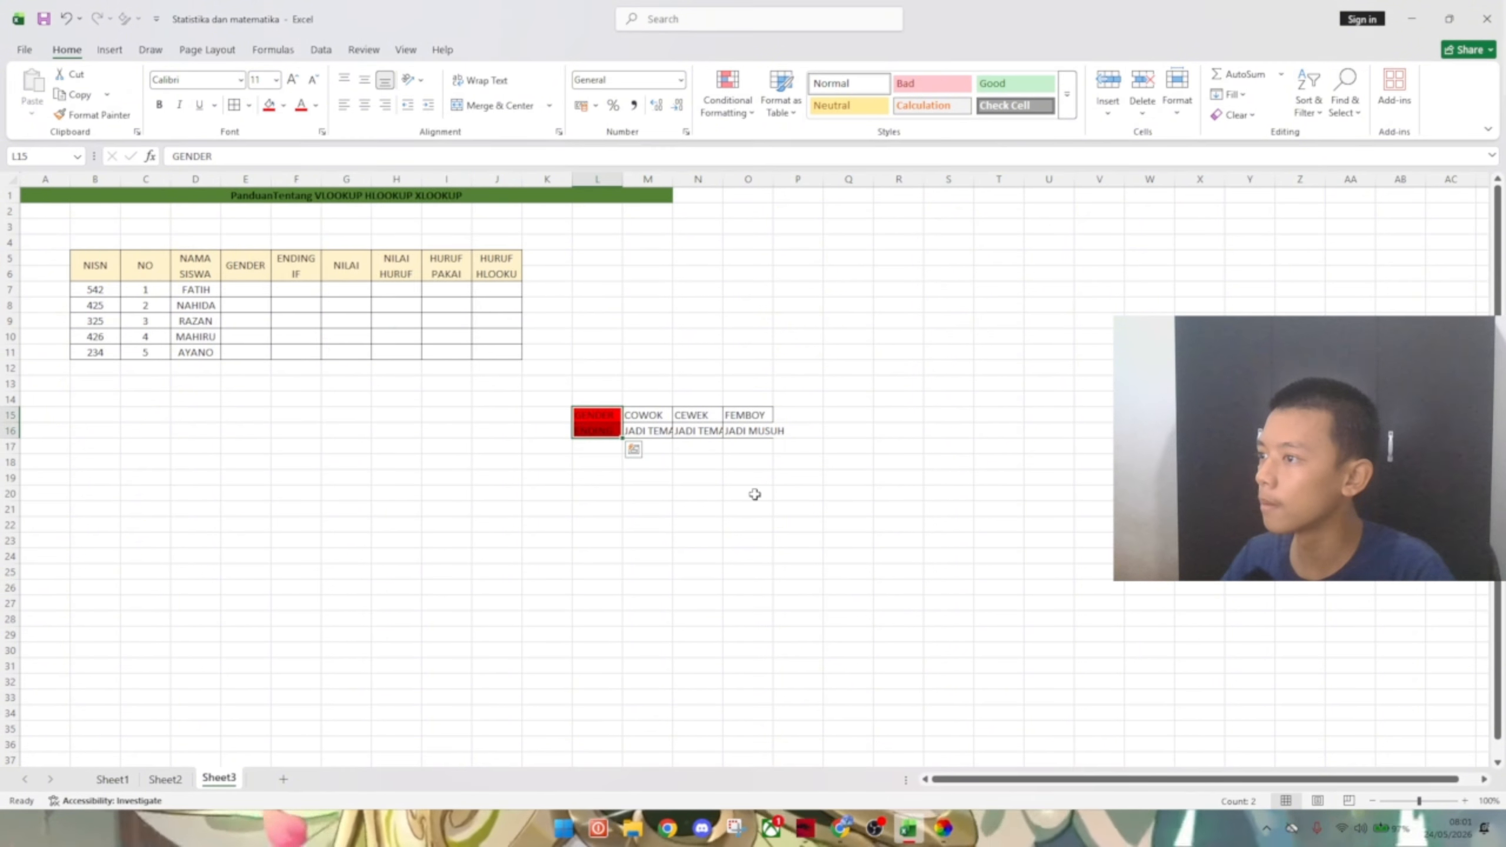
click(748, 478)
- Center the contents of L15:O16 horizontally and vertically and wrap the text within the cells
click(644, 426)
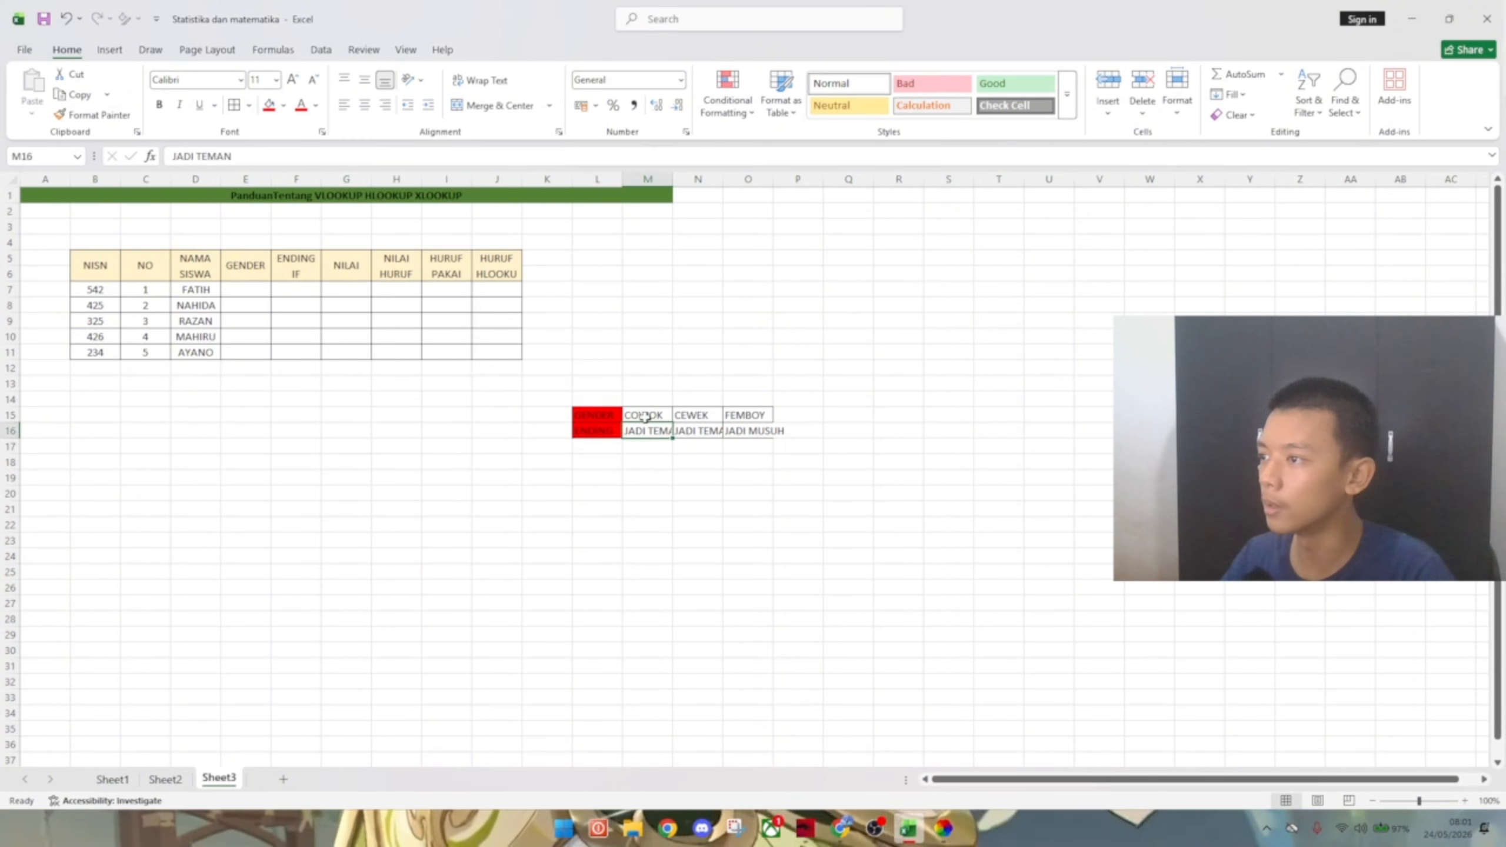
drag(596, 420, 770, 432)
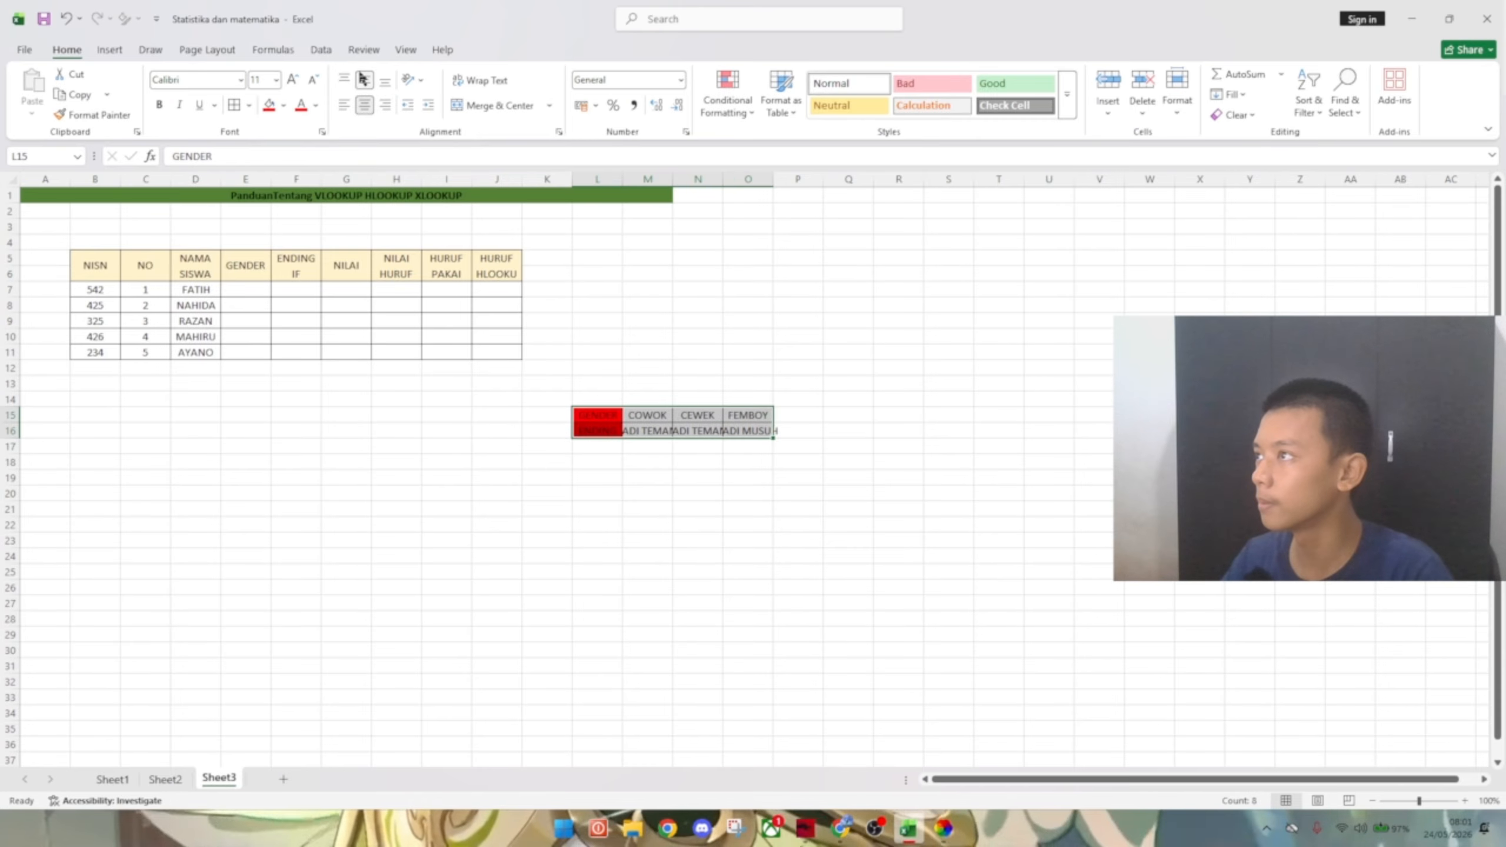
click(465, 104)
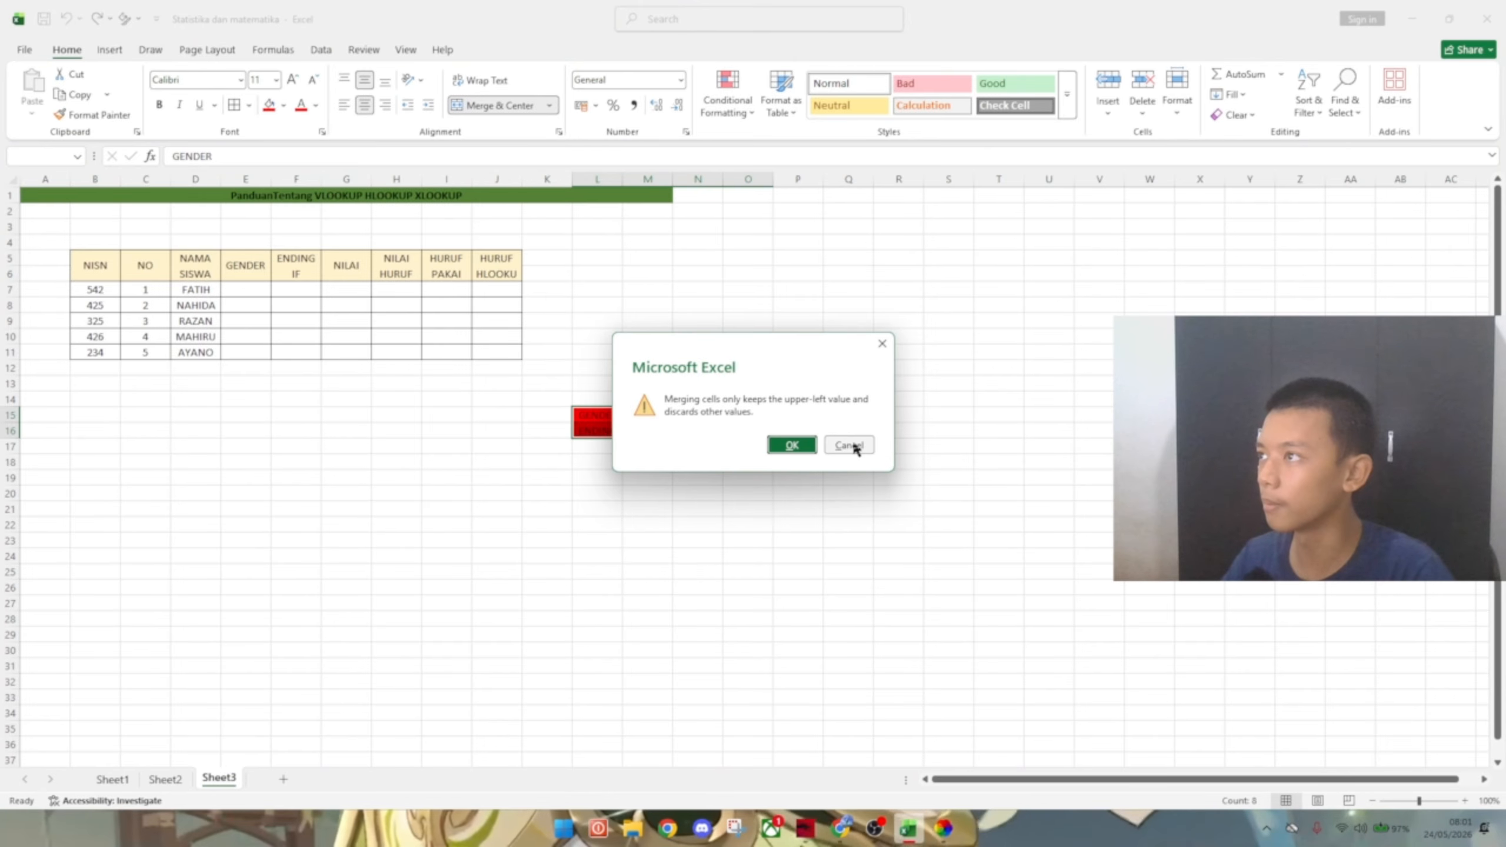
click(849, 445)
click(481, 80)
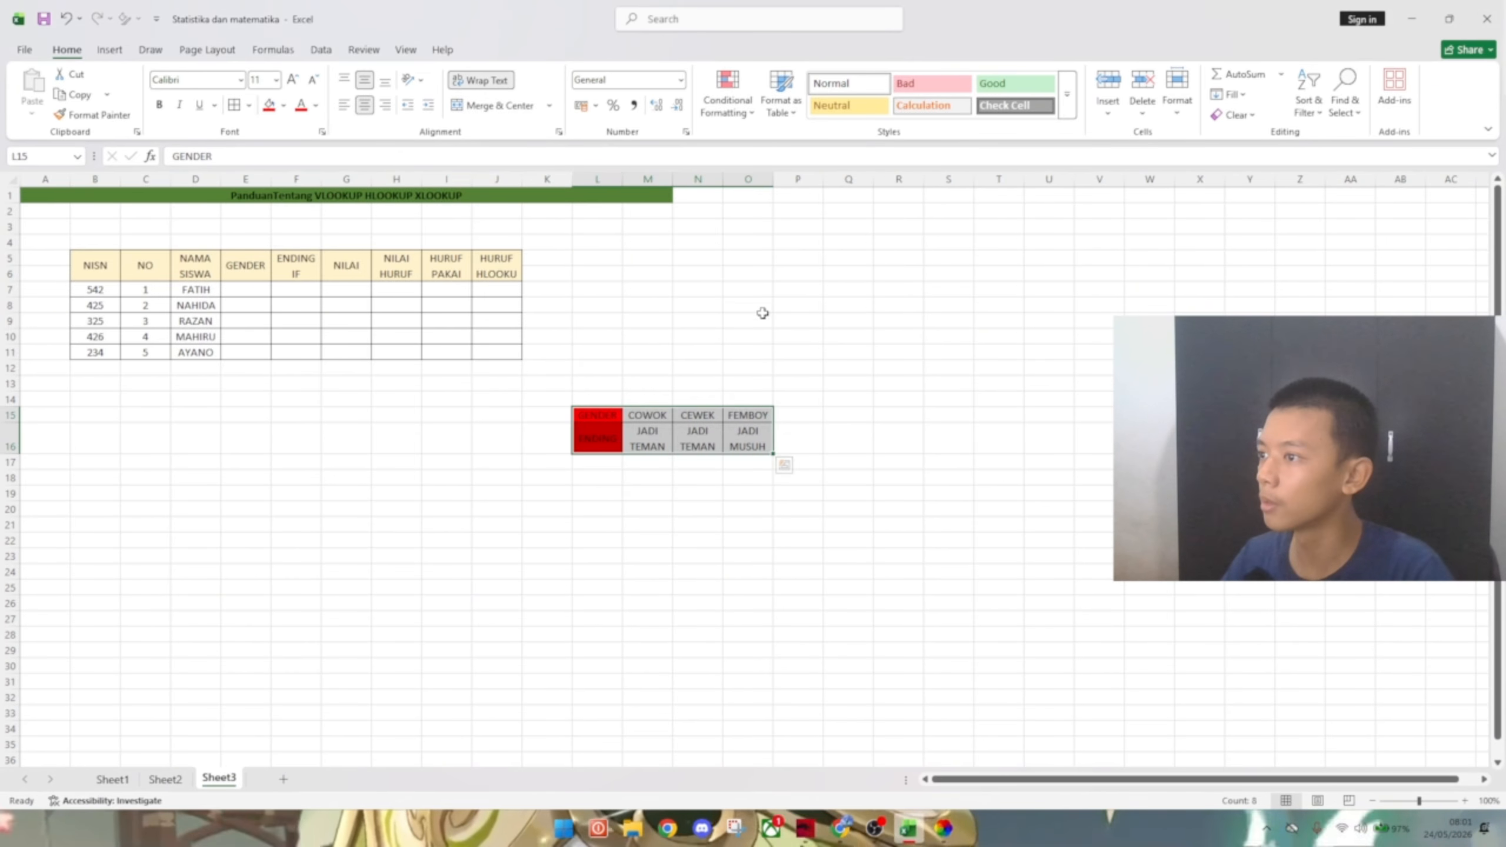
click(855, 356)
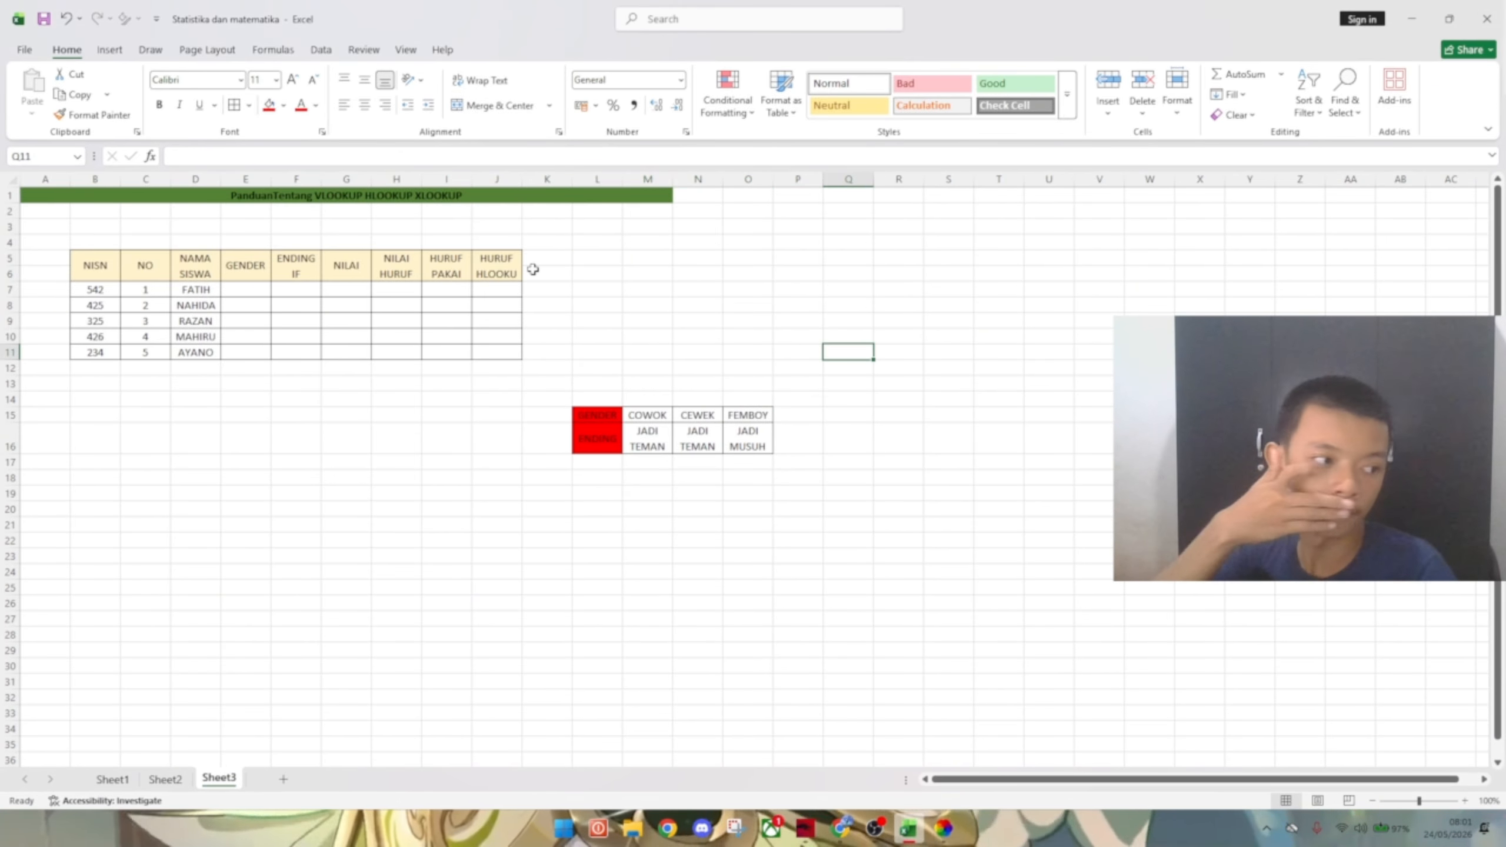
click(253, 290)
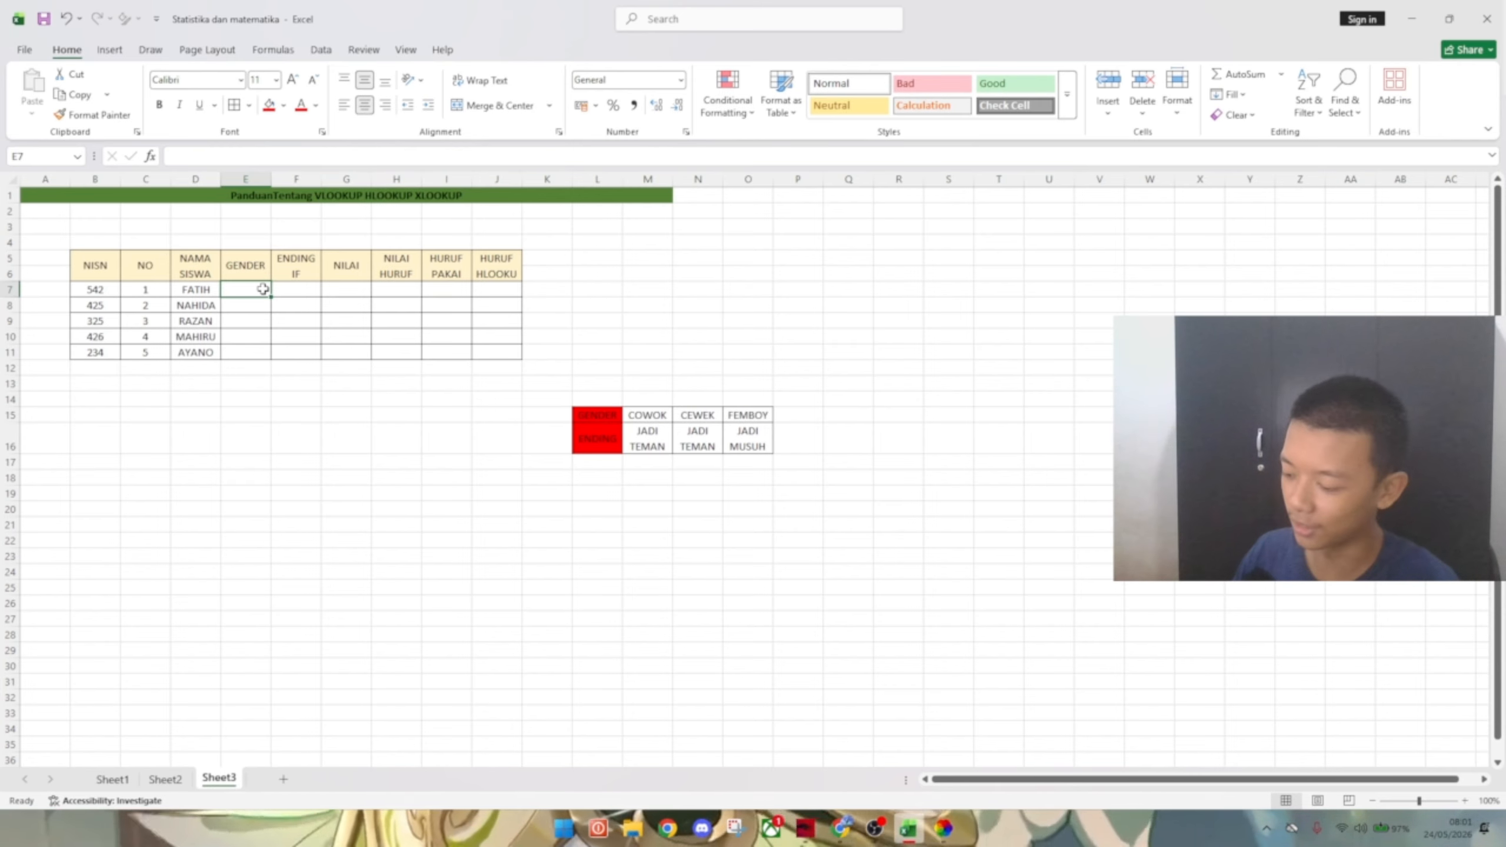
text(CWO)
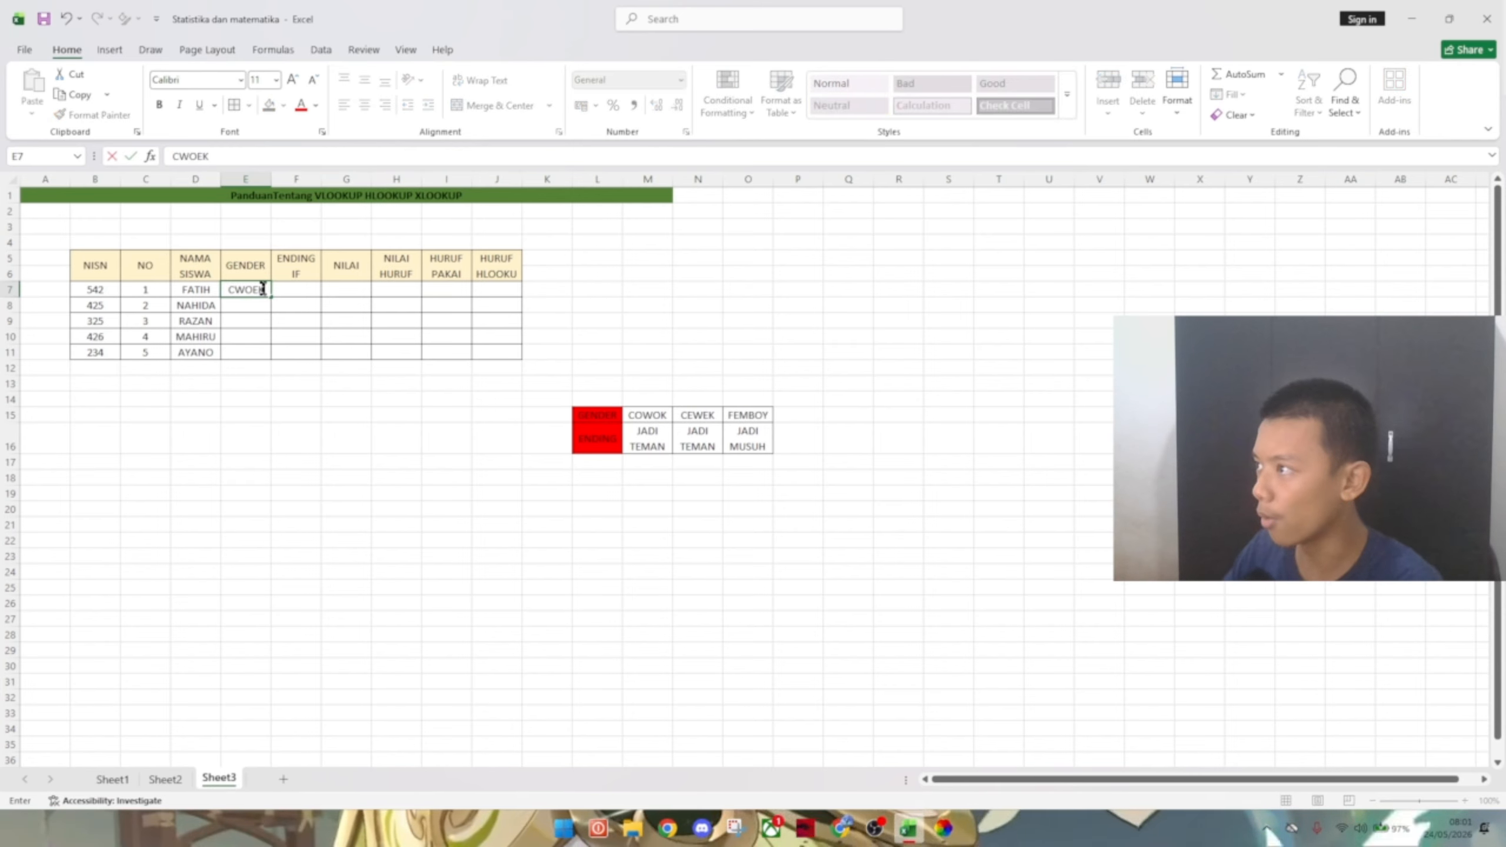
text(EK)
key(BackSpace)
key(BackSpace)
key(BackSpace)
key(BackSpace)
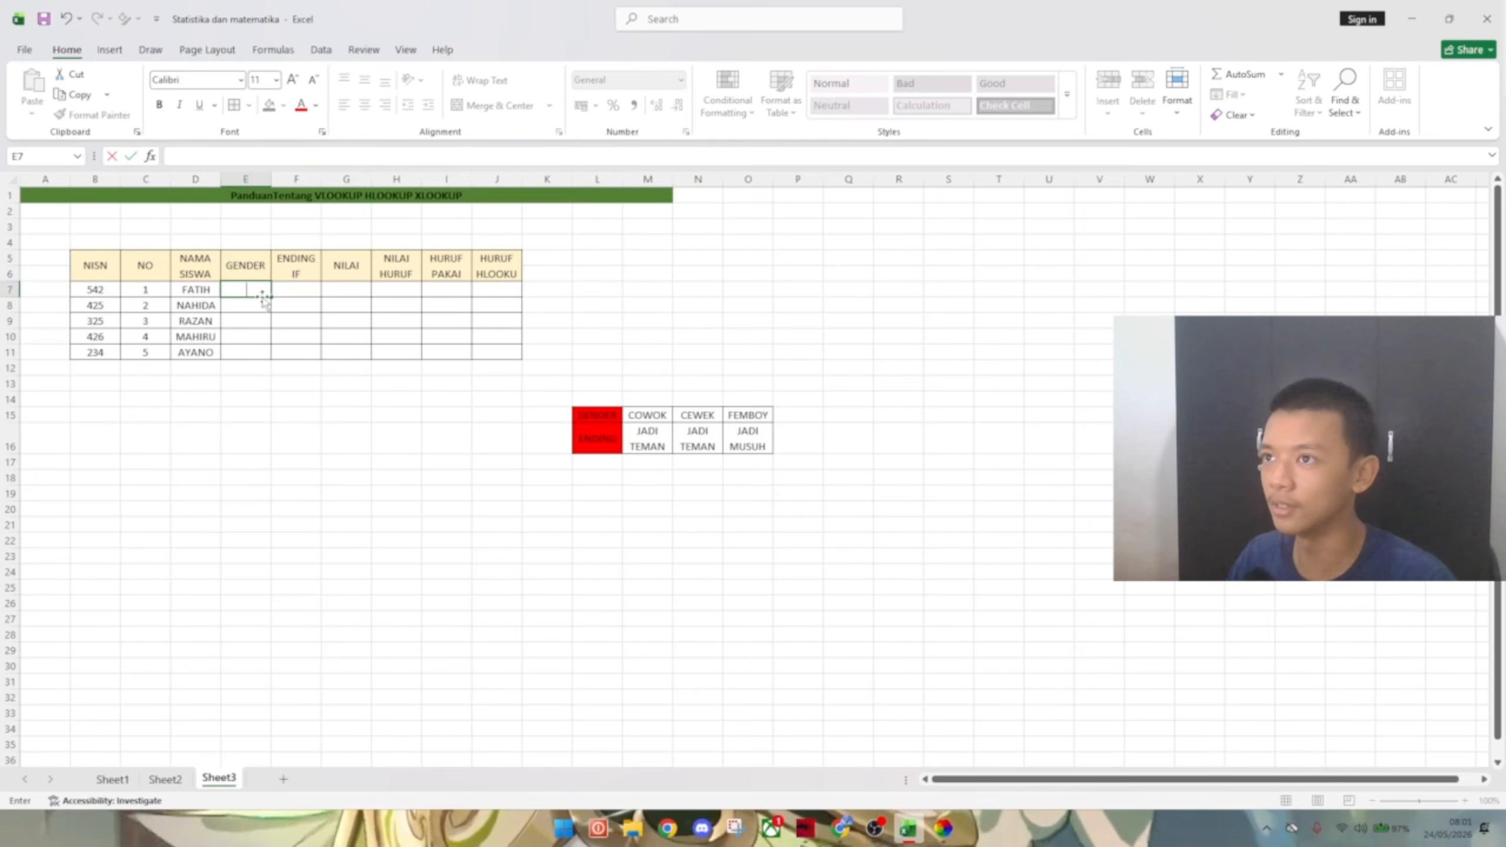
- Try to add a List data validation rule to GENDER cell E7 with L15:O16 as its source
click(320, 50)
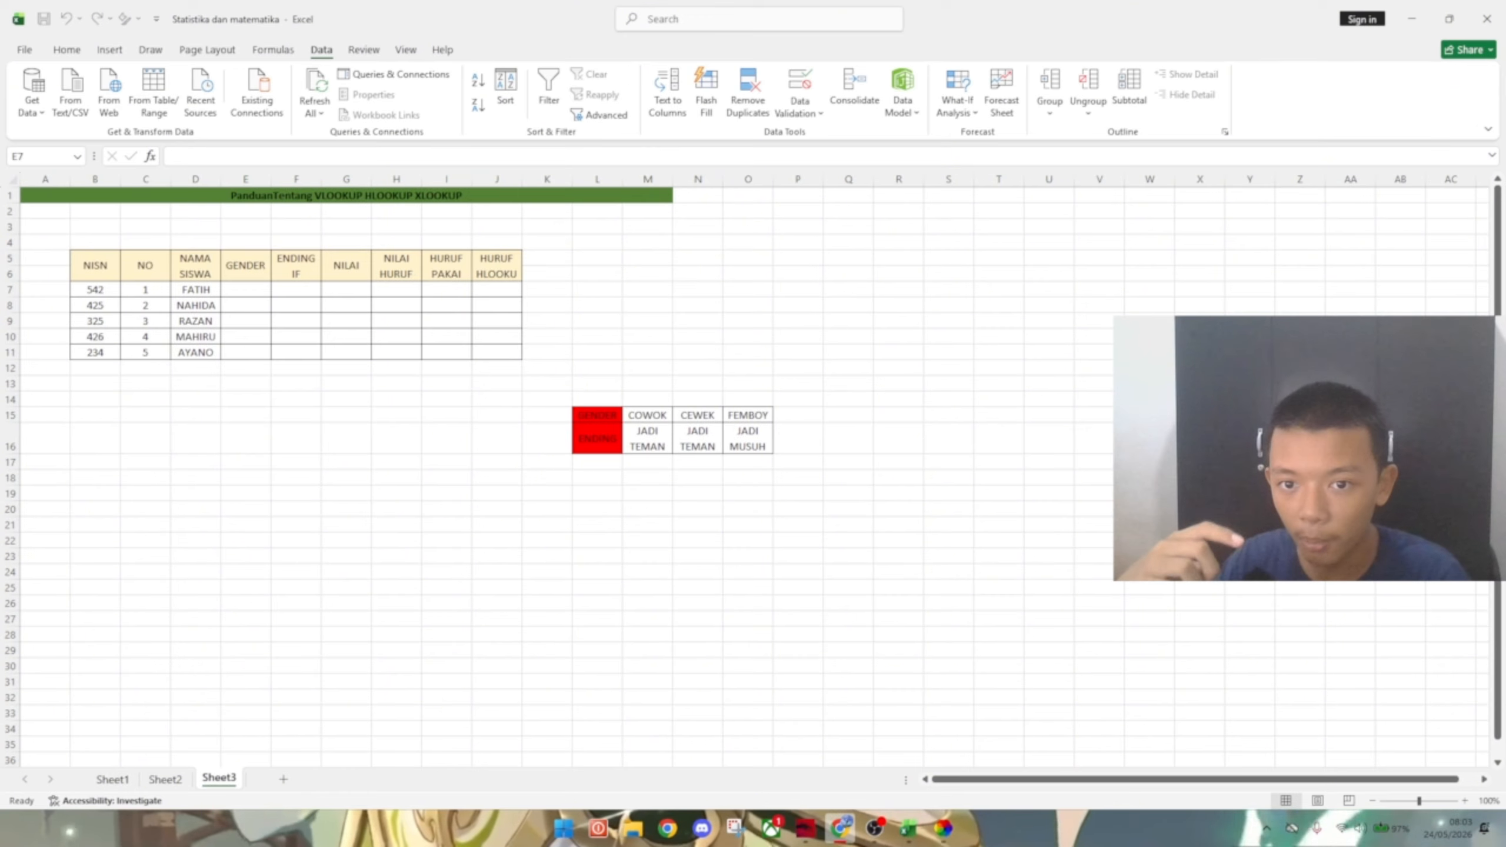
click(815, 110)
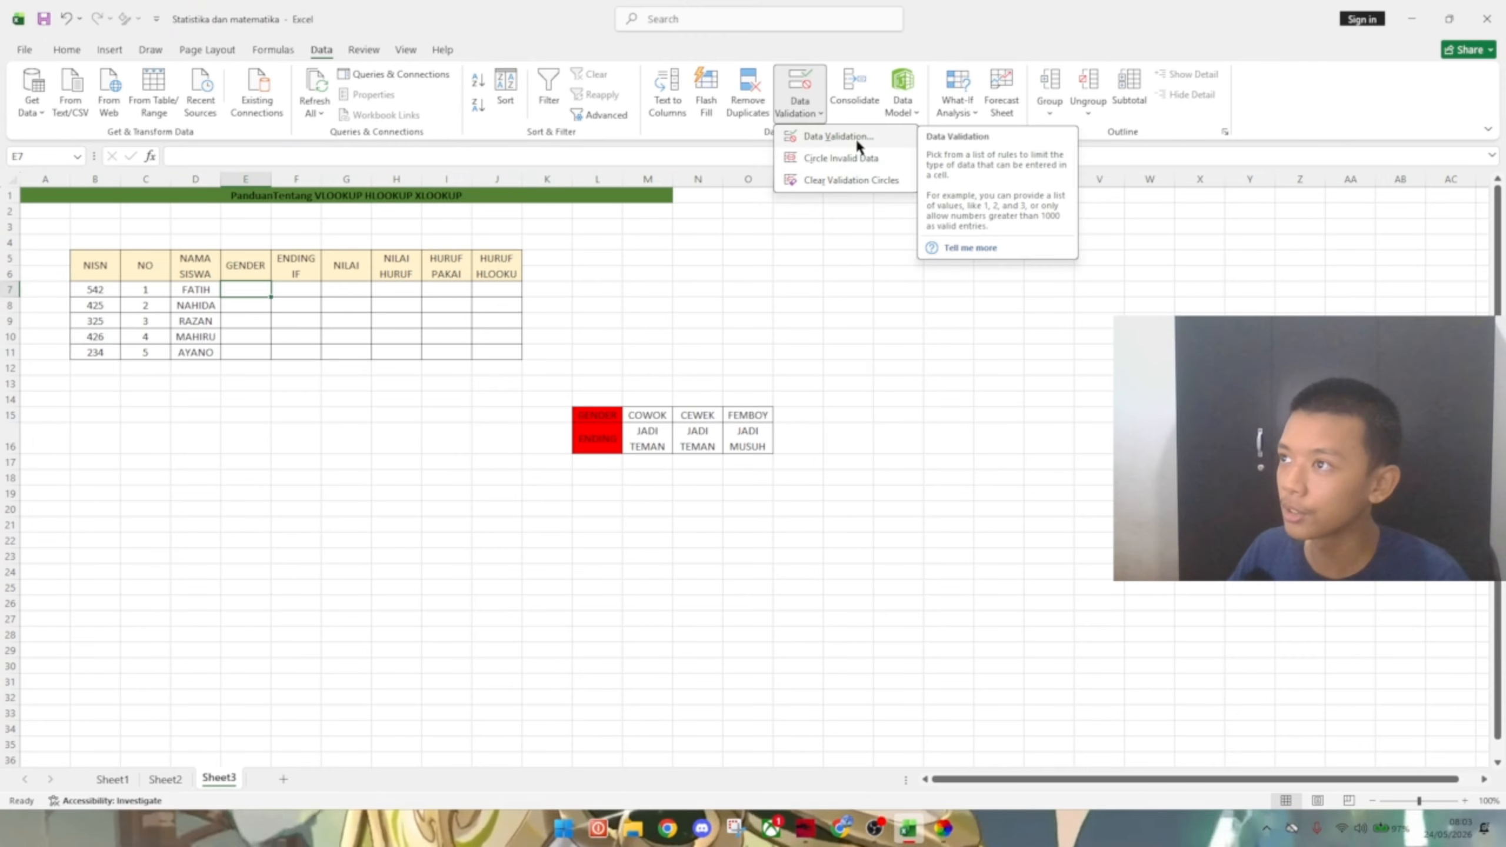
click(857, 142)
click(688, 341)
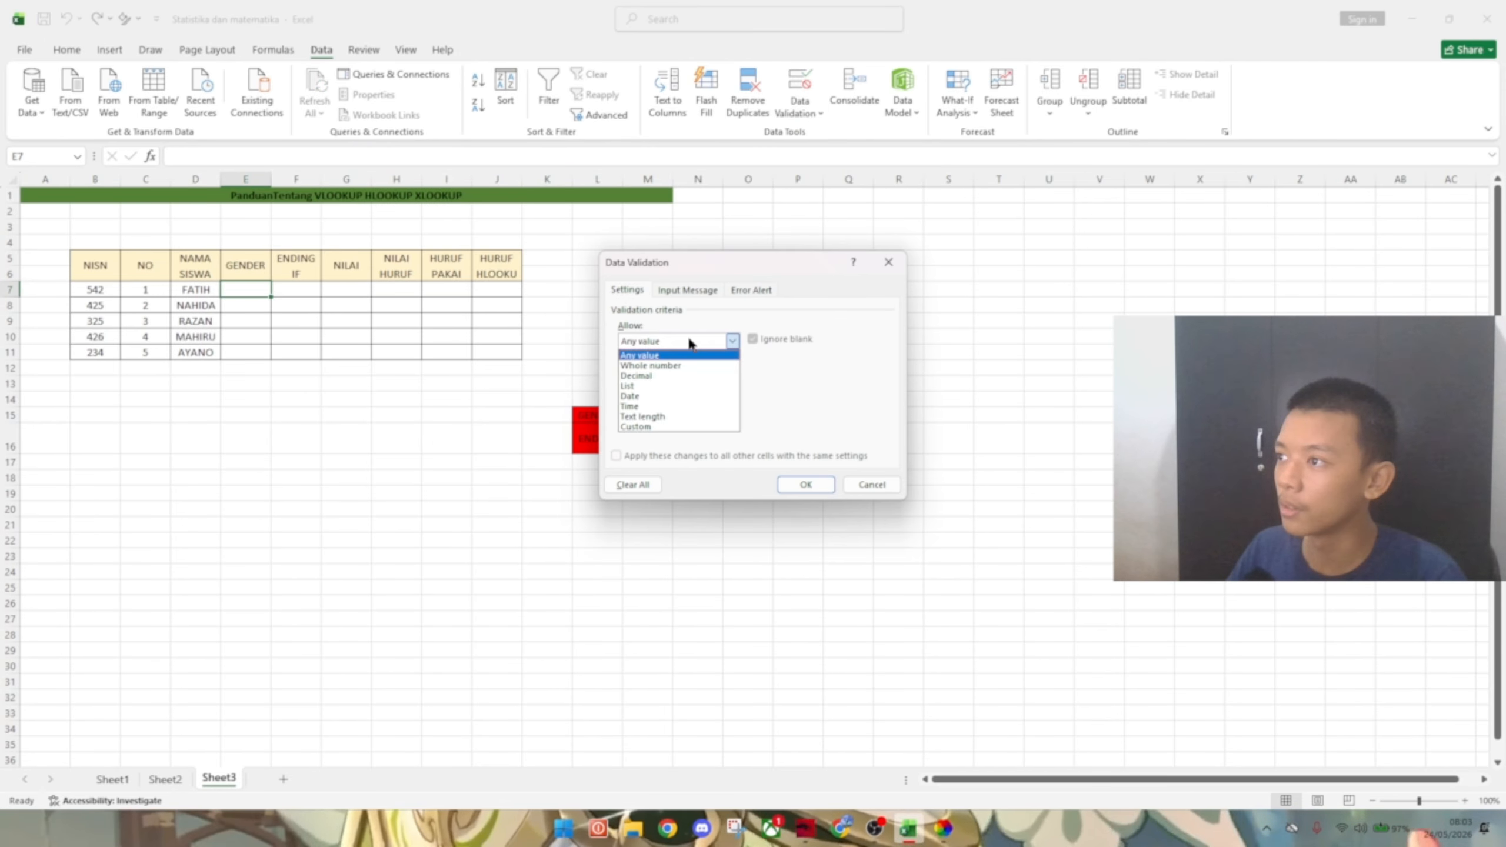
click(683, 386)
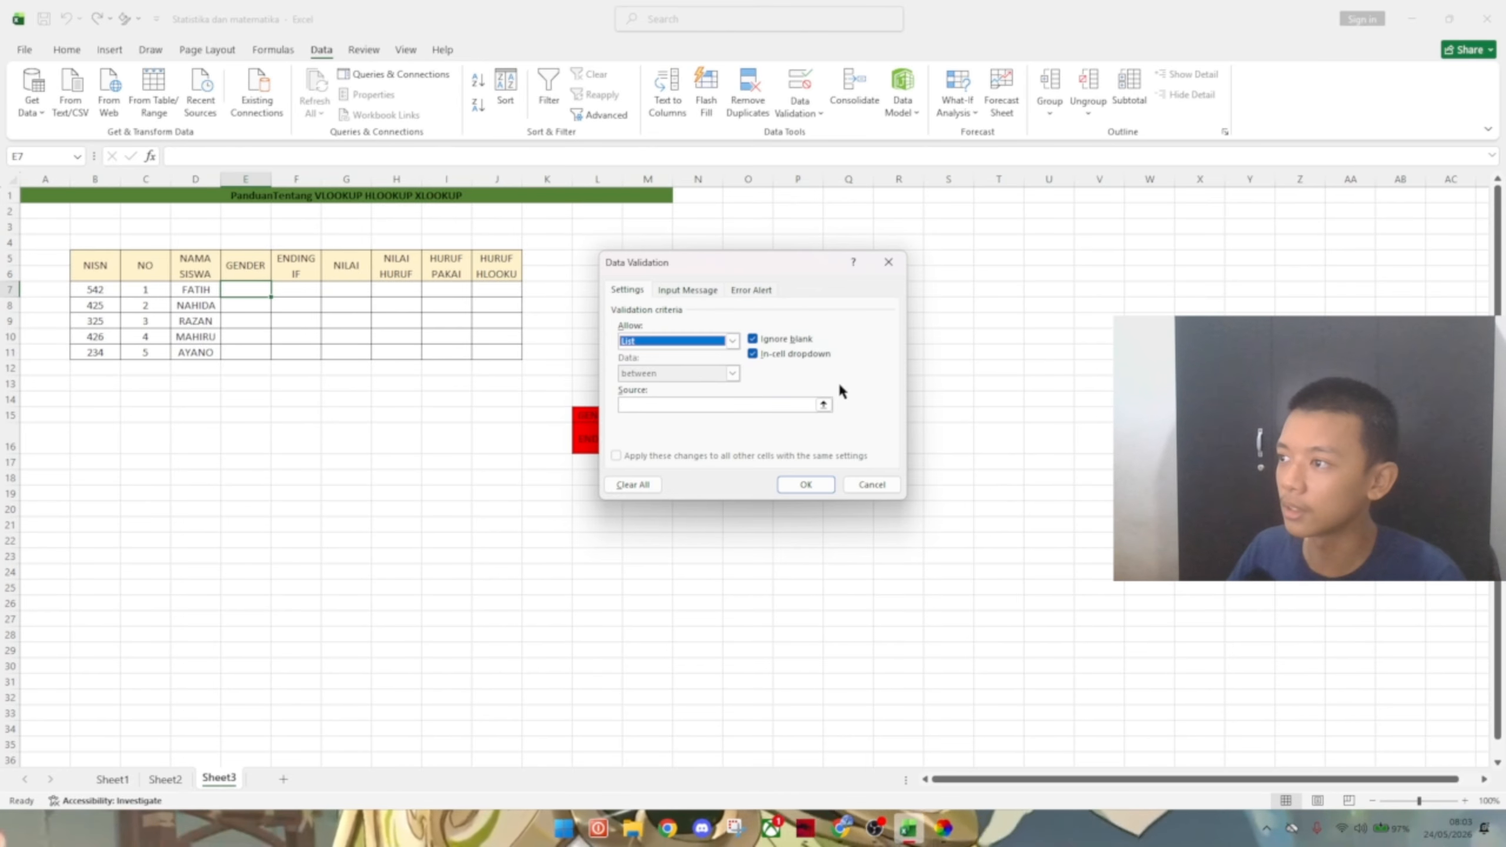
click(674, 408)
click(718, 335)
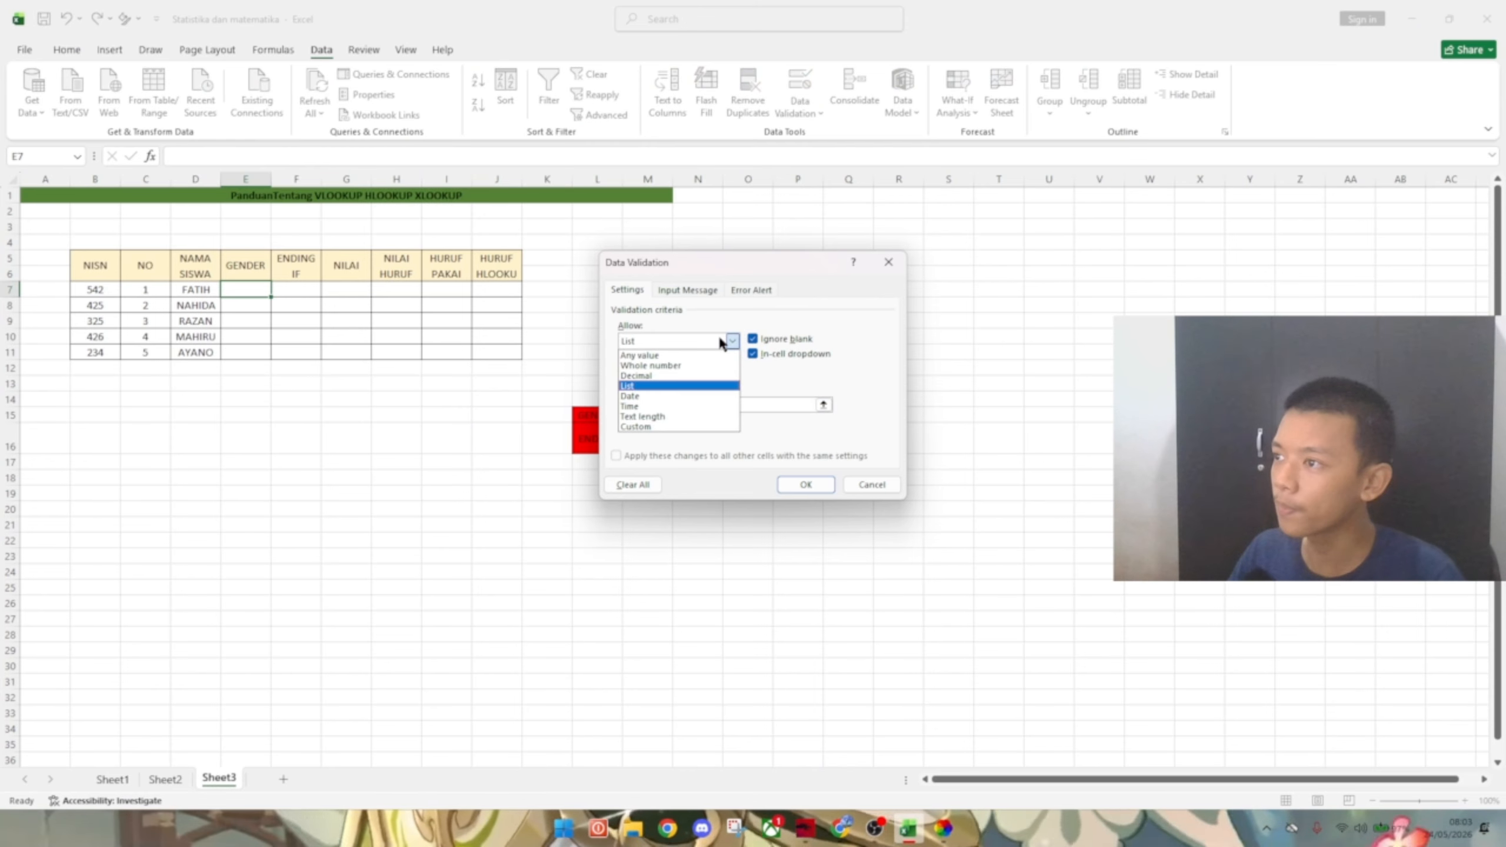
click(718, 336)
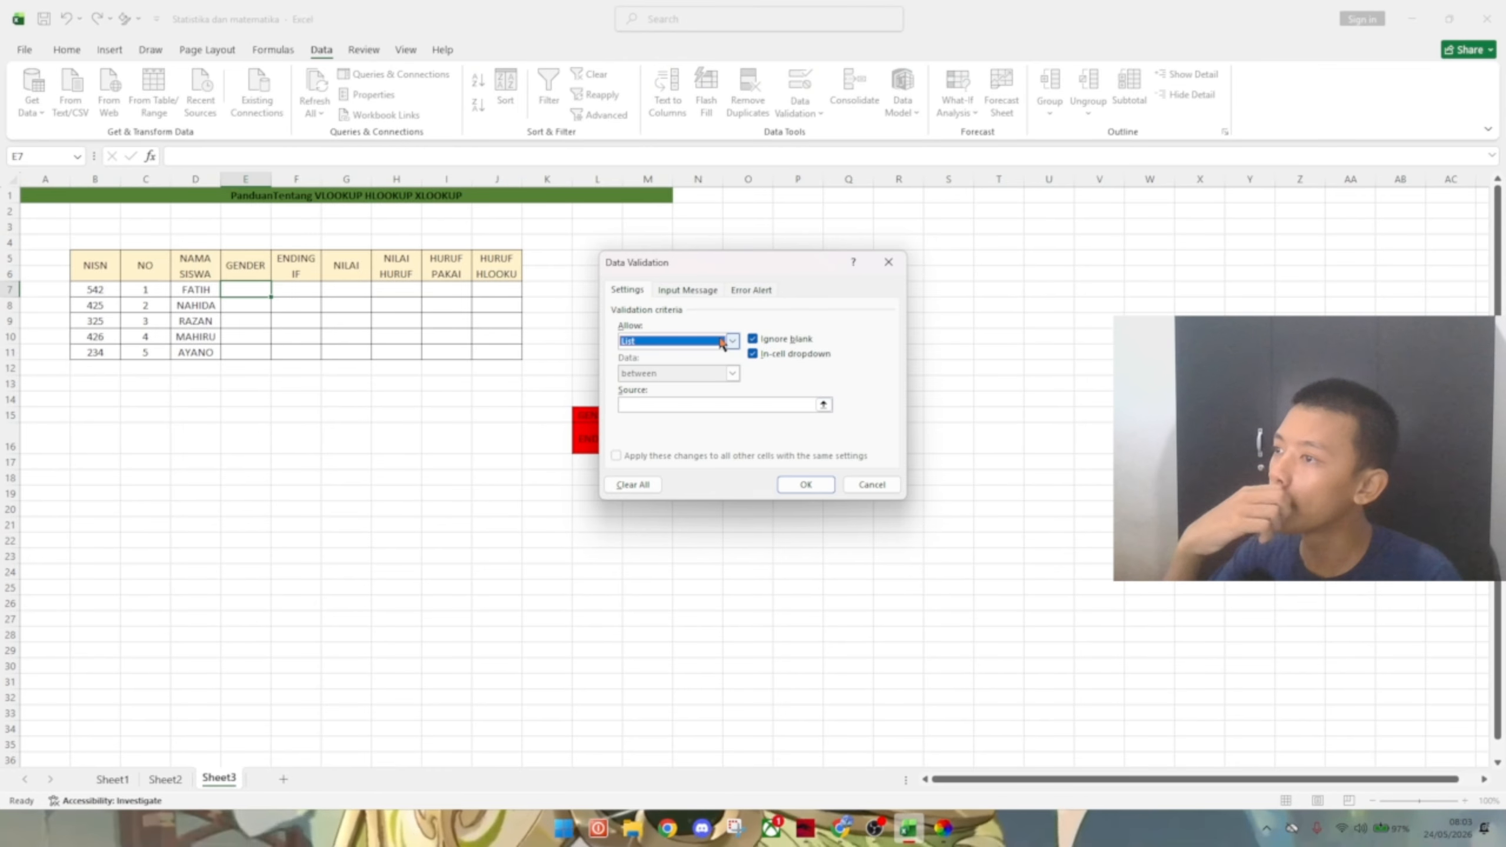
click(716, 406)
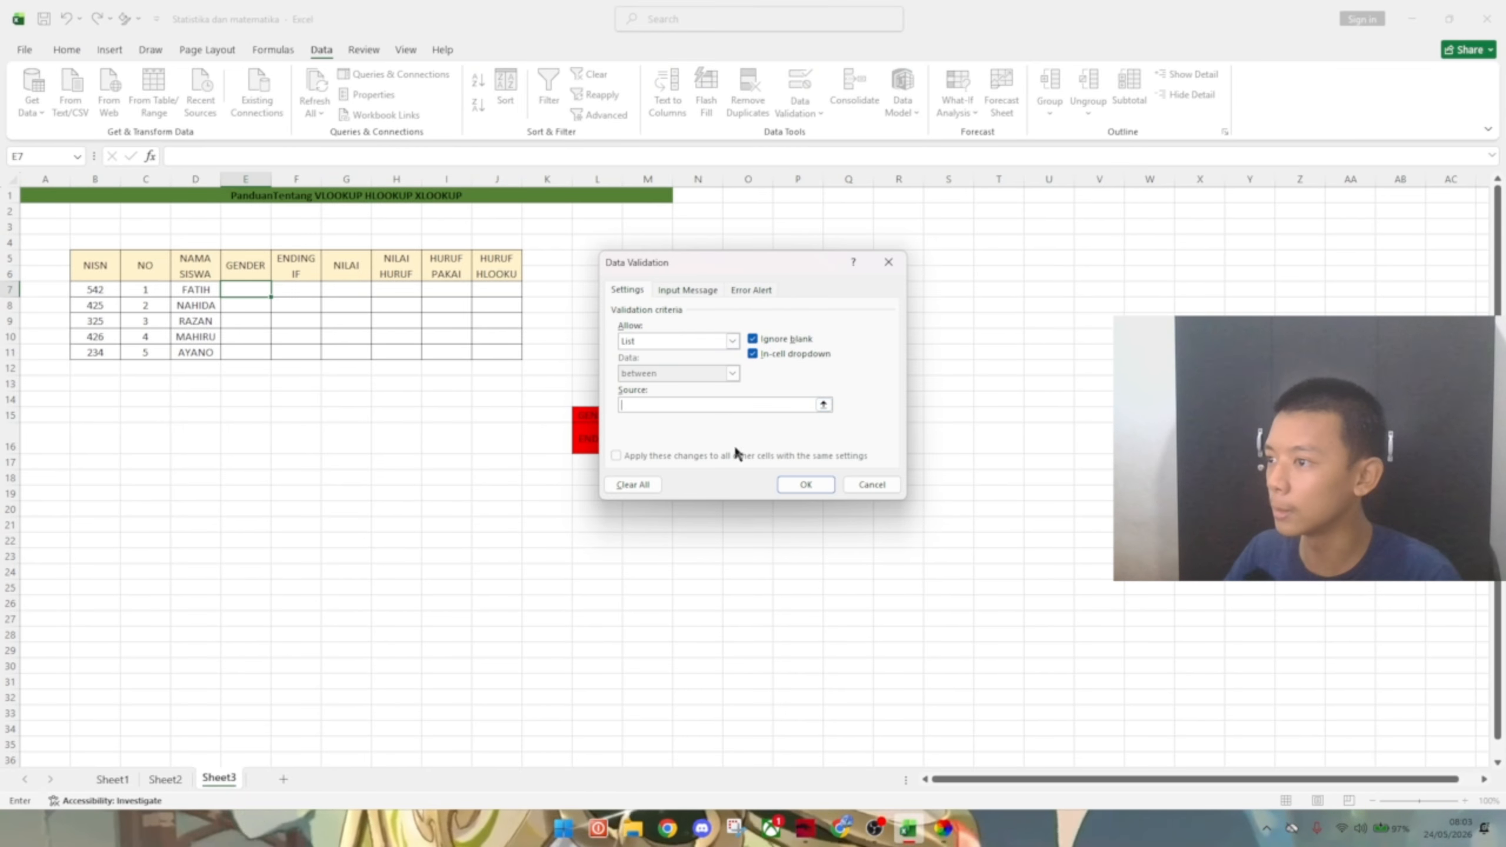
drag(801, 279, 1054, 306)
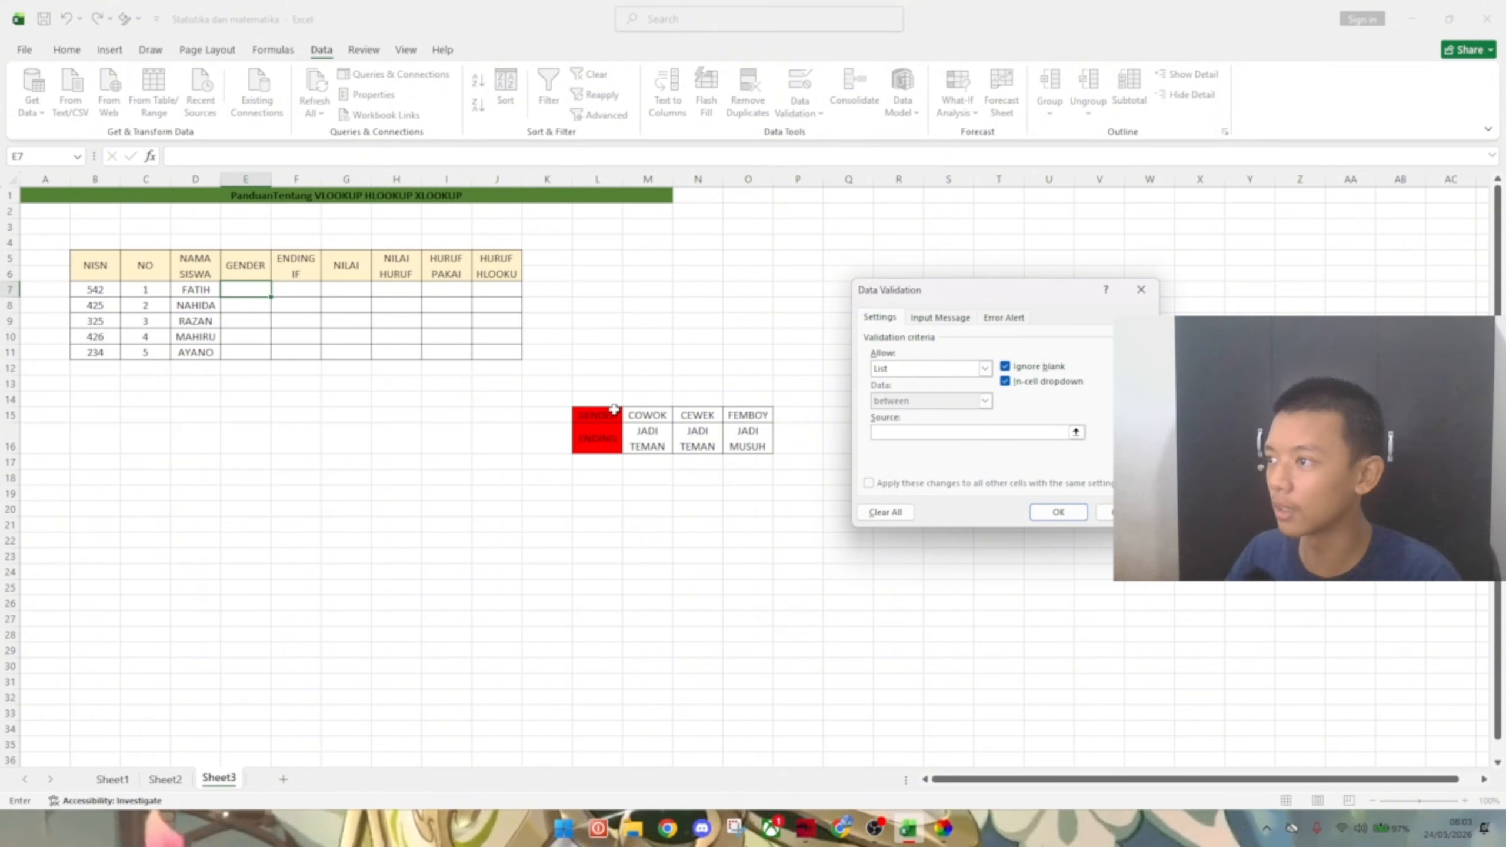
drag(611, 412, 744, 452)
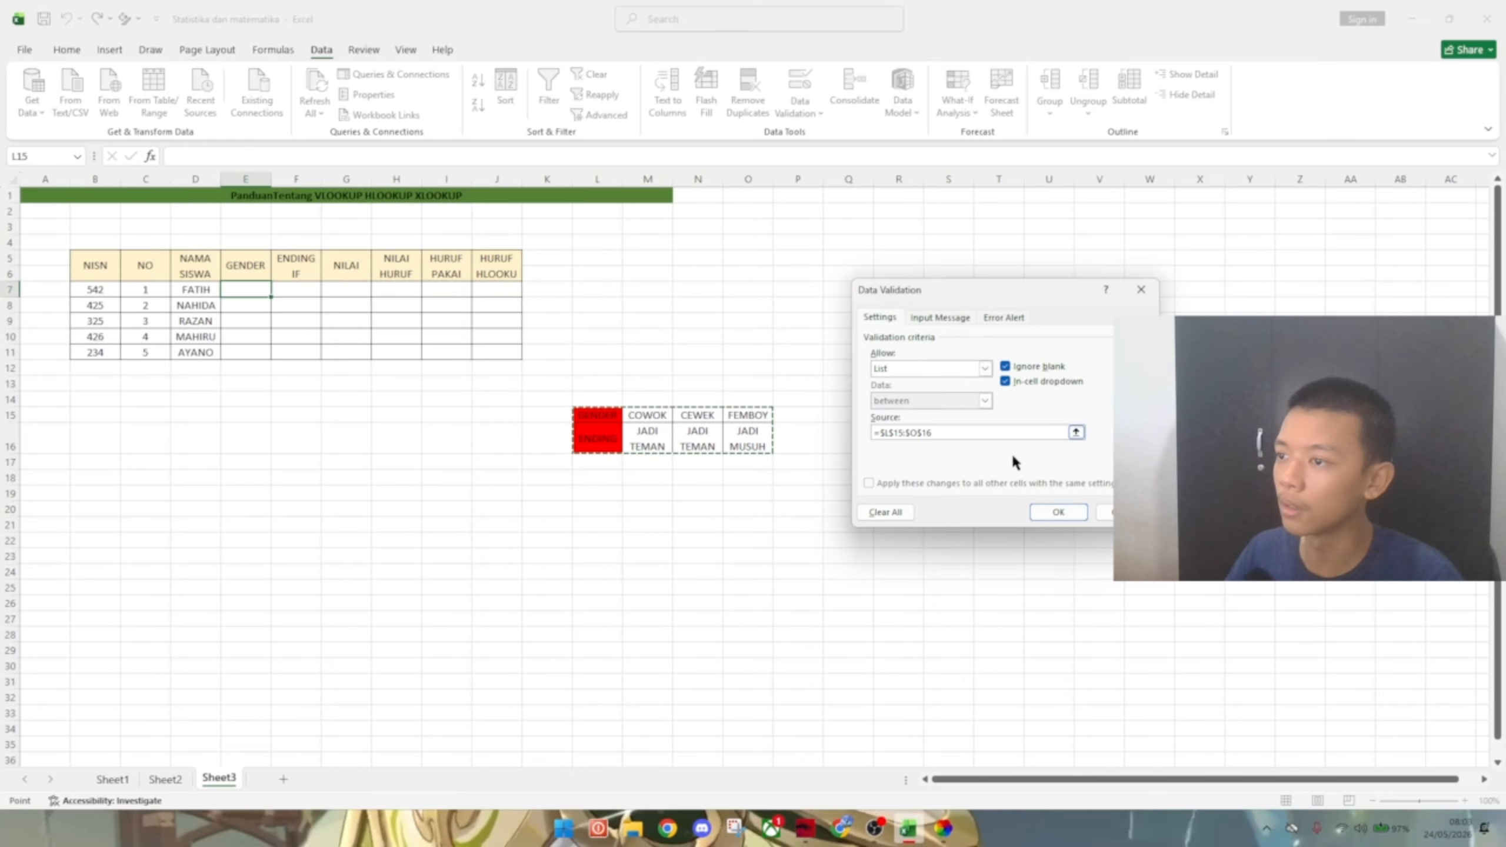
click(1049, 510)
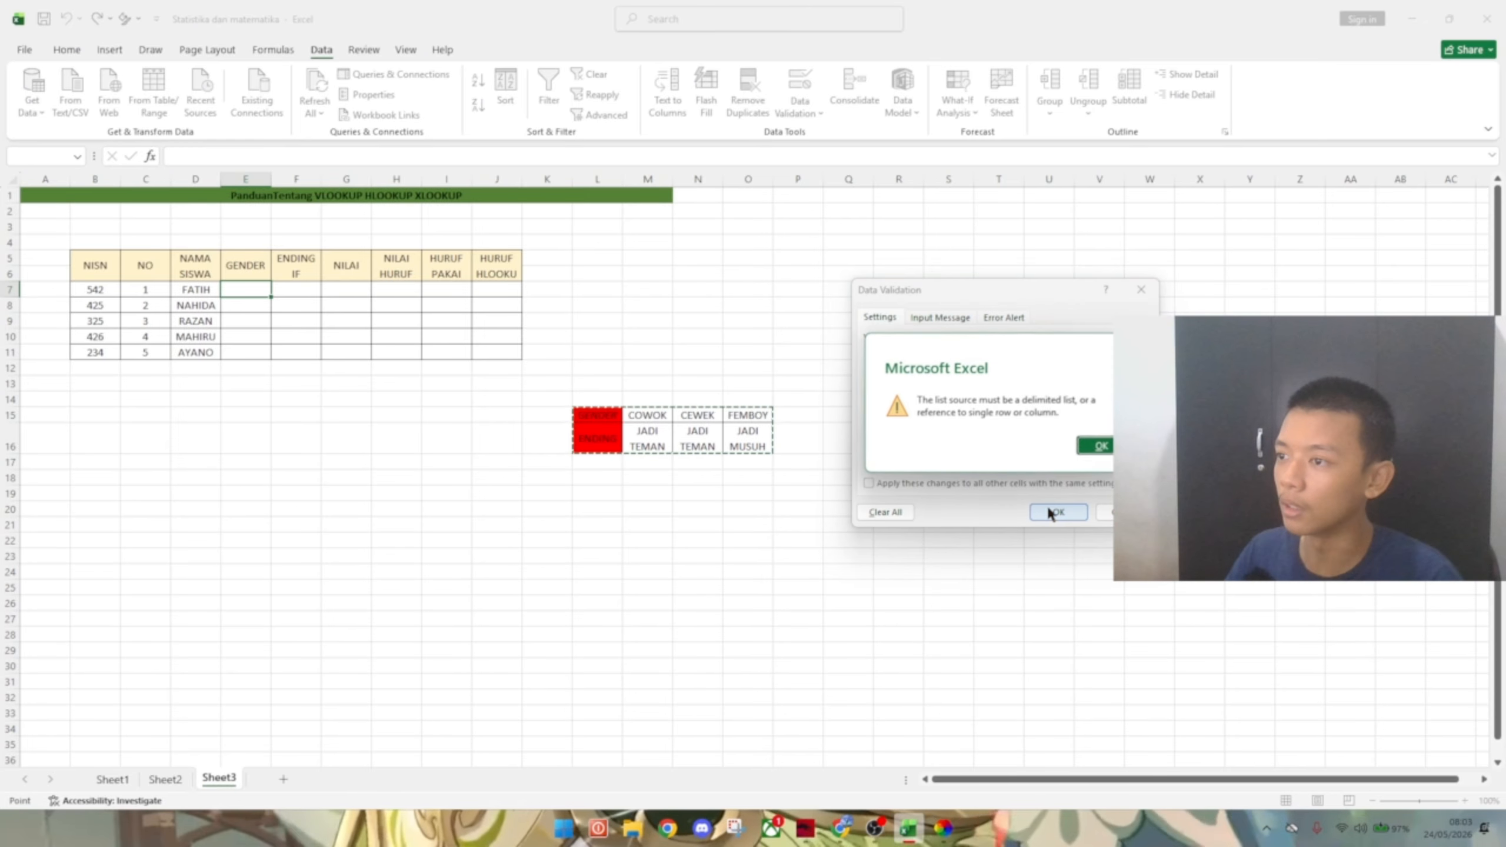
click(1098, 445)
click(975, 437)
drag(987, 433, 833, 434)
key(BackSpace)
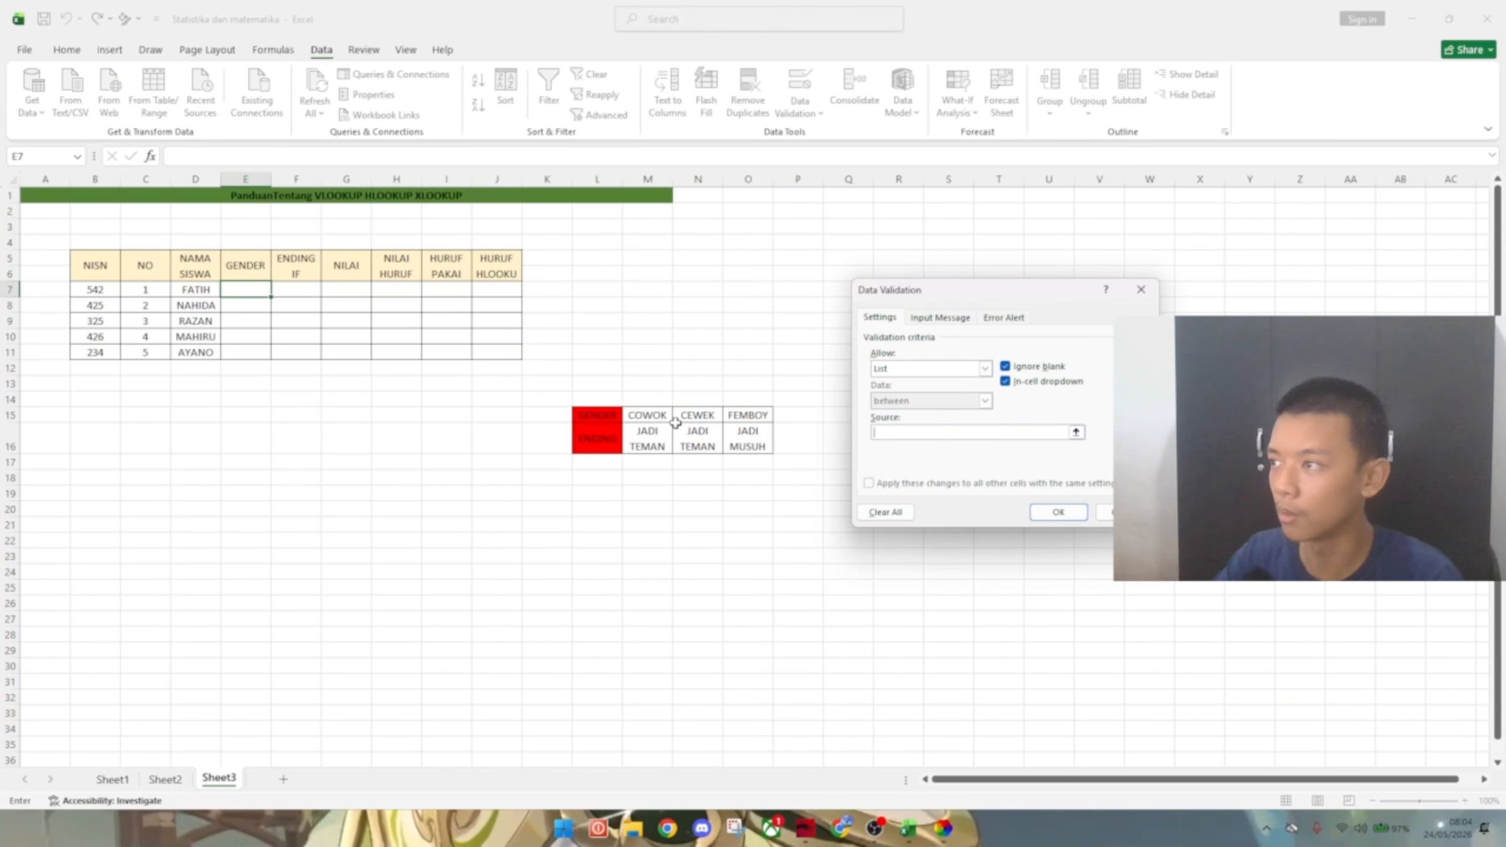
drag(267, 289, 266, 353)
click(1140, 296)
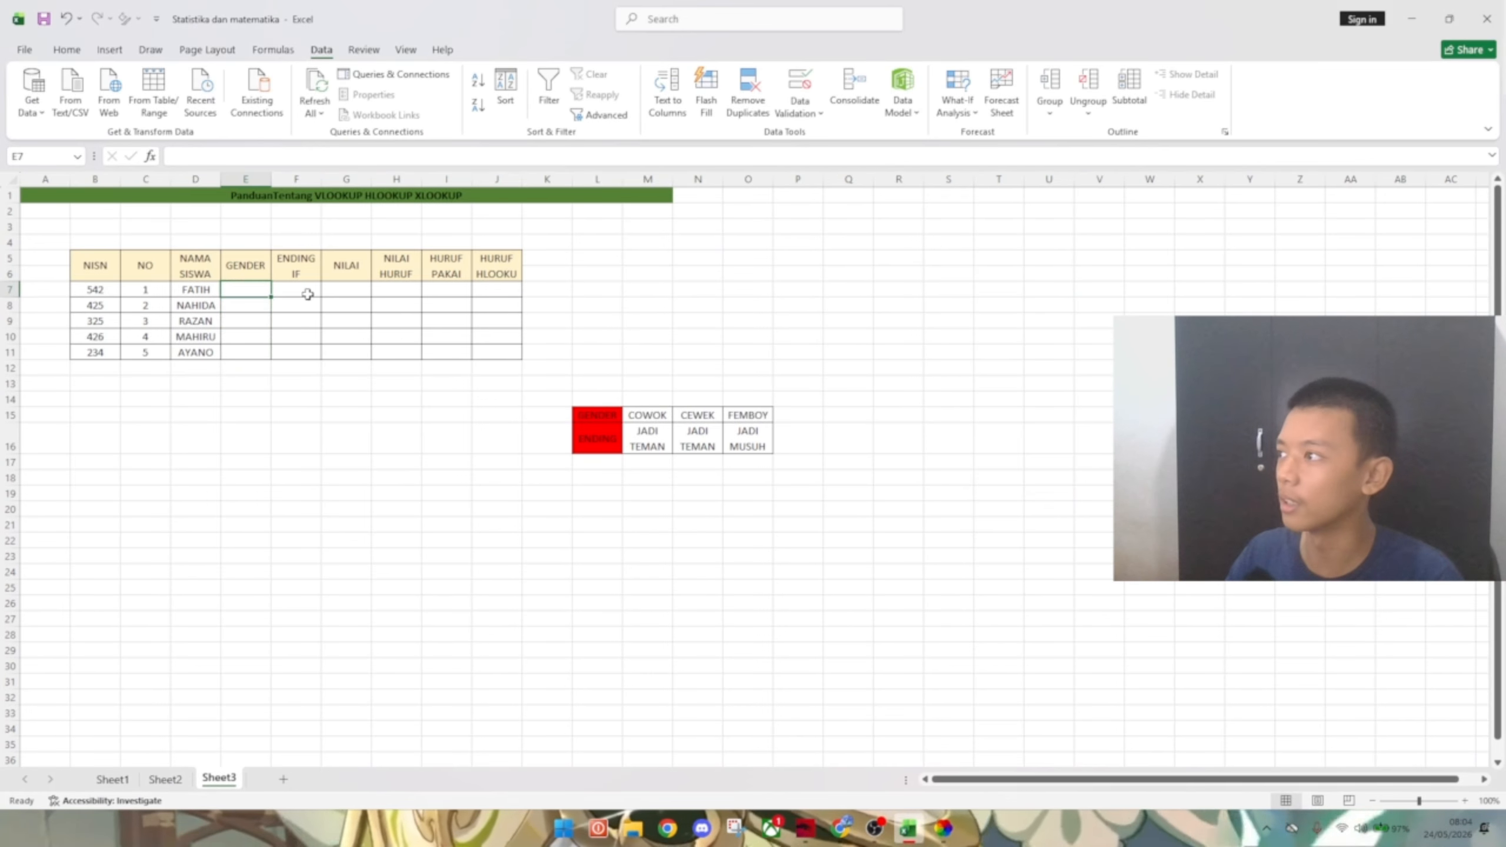
- Start a data validation rule of type List for the GENDER cells E7:E11
click(246, 437)
drag(255, 290, 263, 346)
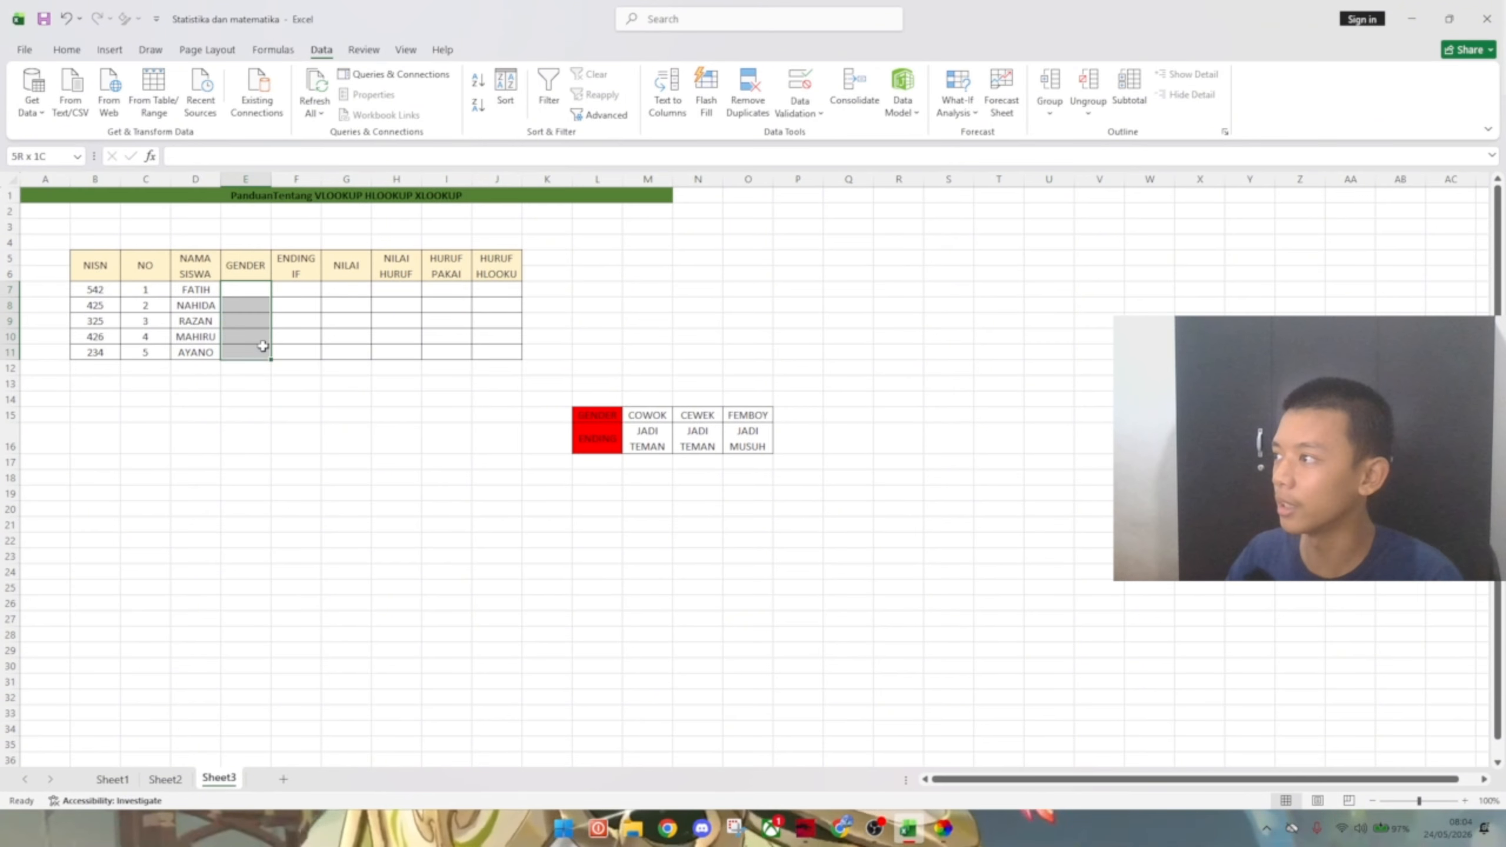
click(812, 116)
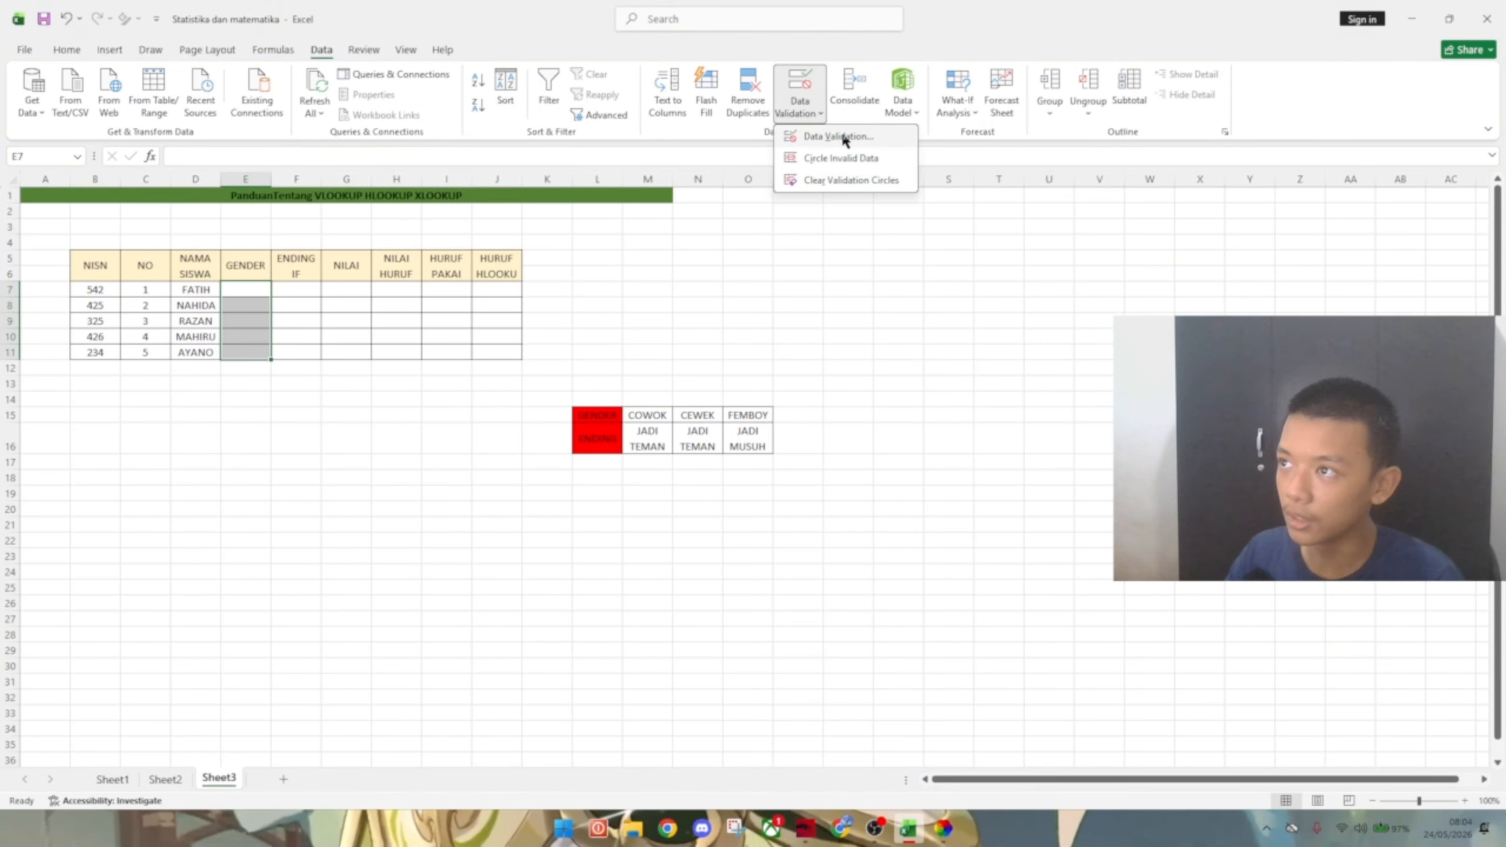
click(840, 132)
click(934, 365)
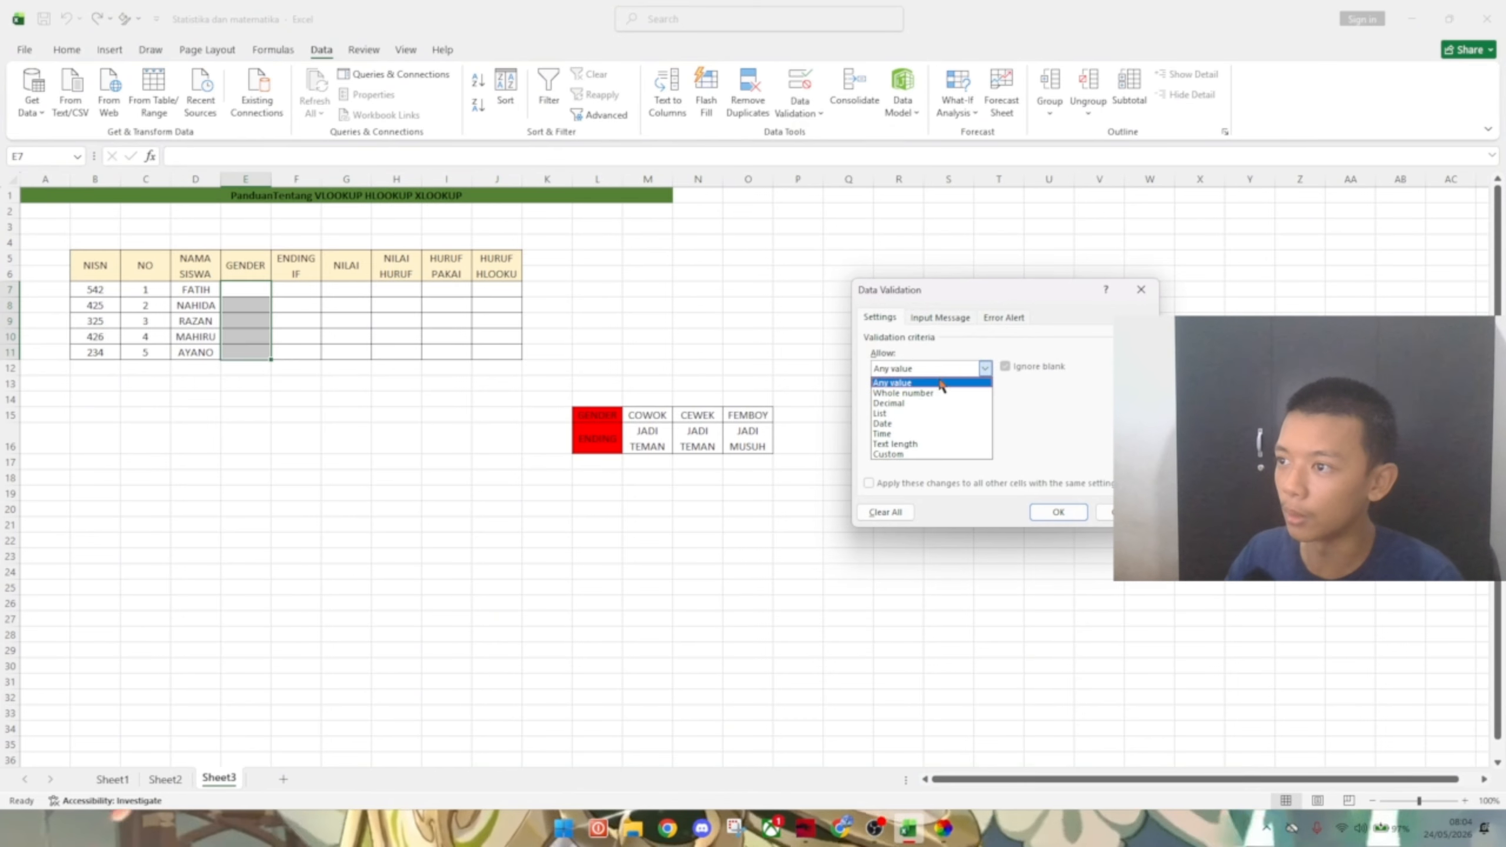
click(949, 412)
click(954, 432)
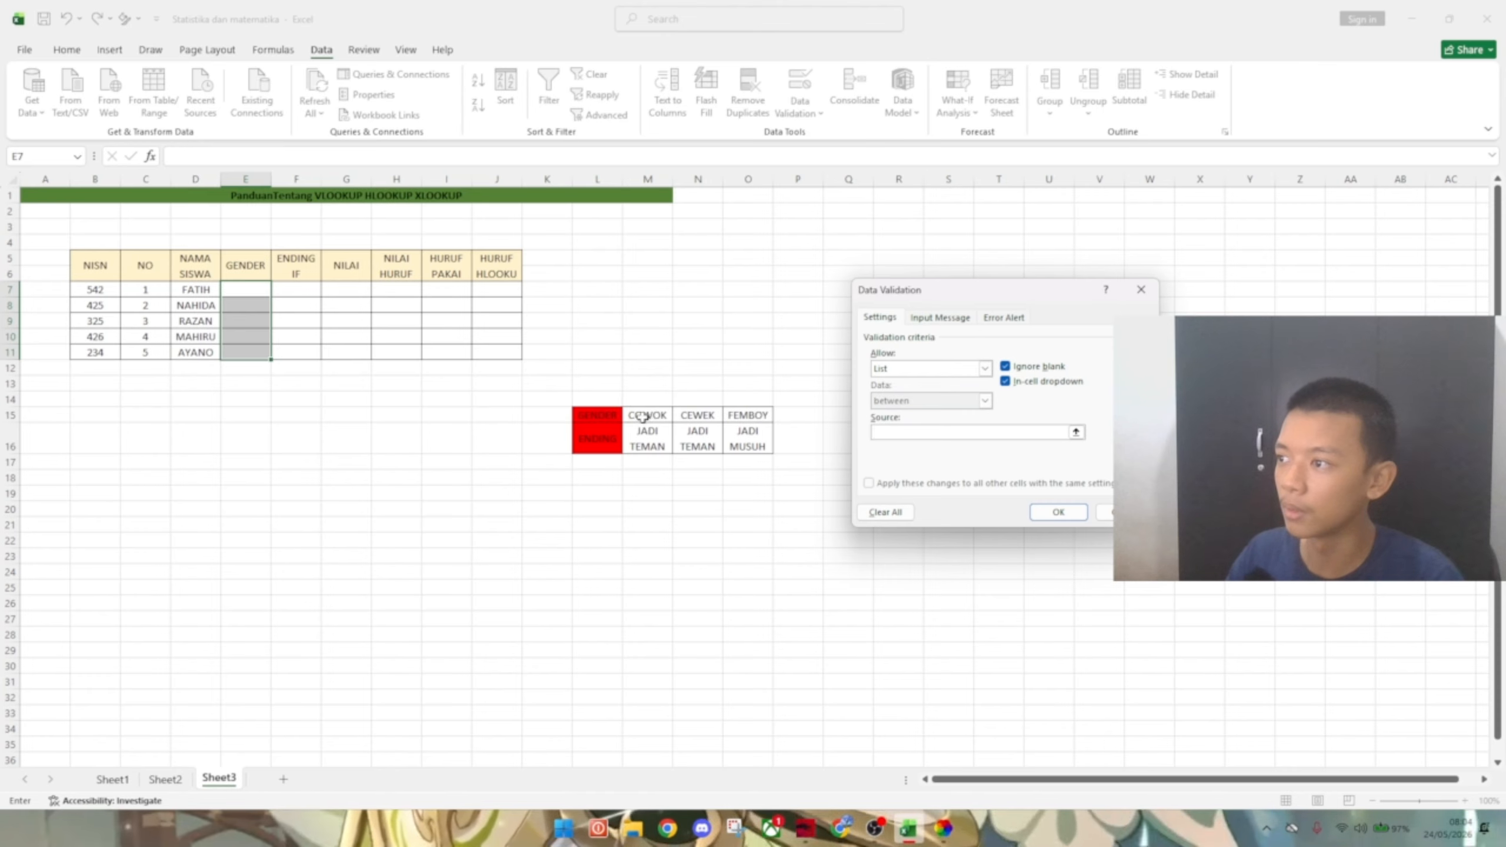
- Try to use the range M15:O16 as the source of the validation list
drag(644, 417, 741, 448)
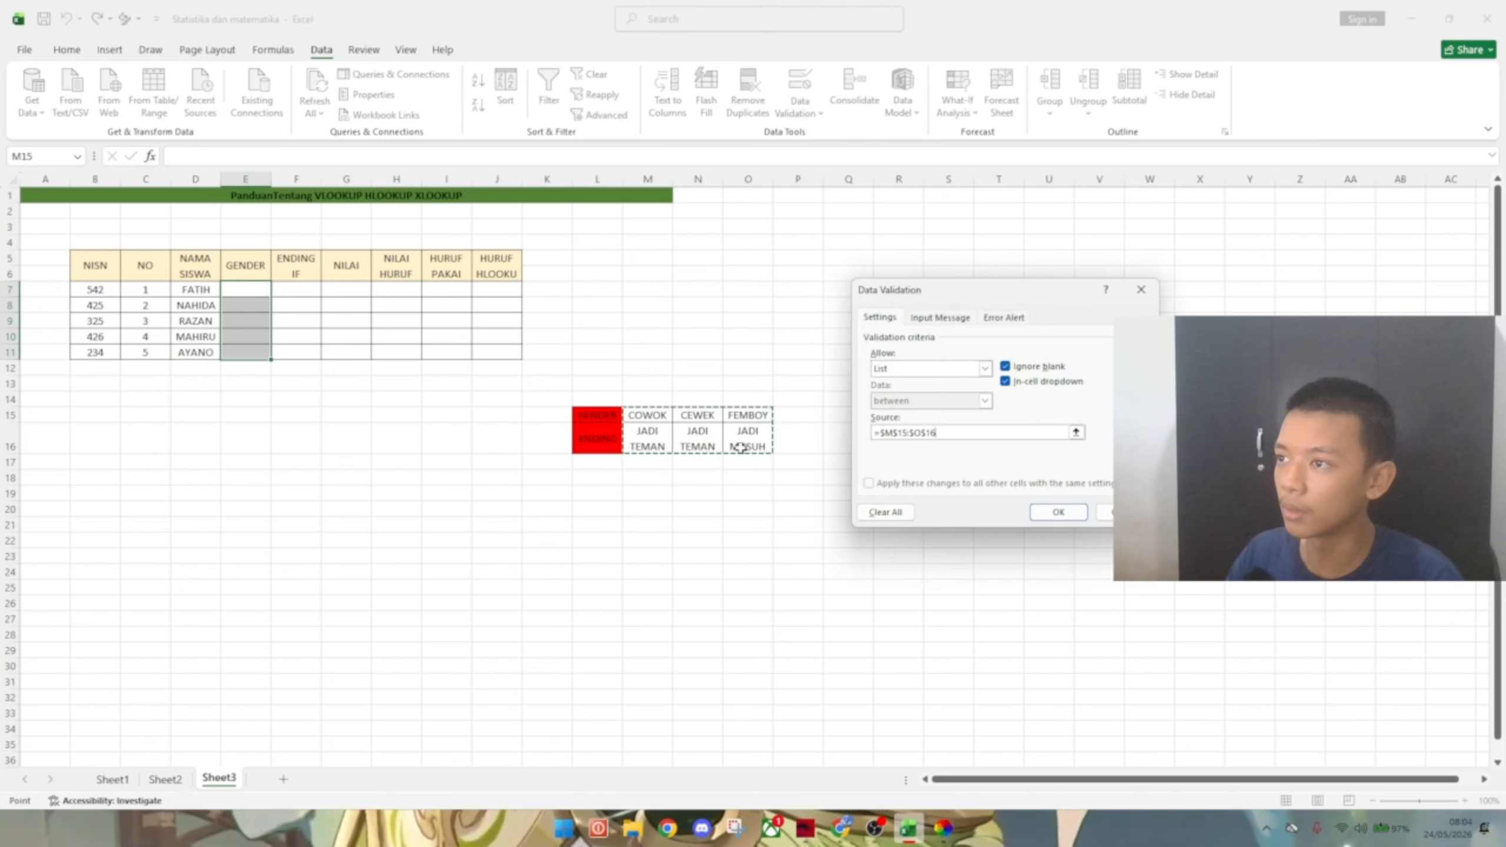
click(1059, 509)
click(1102, 446)
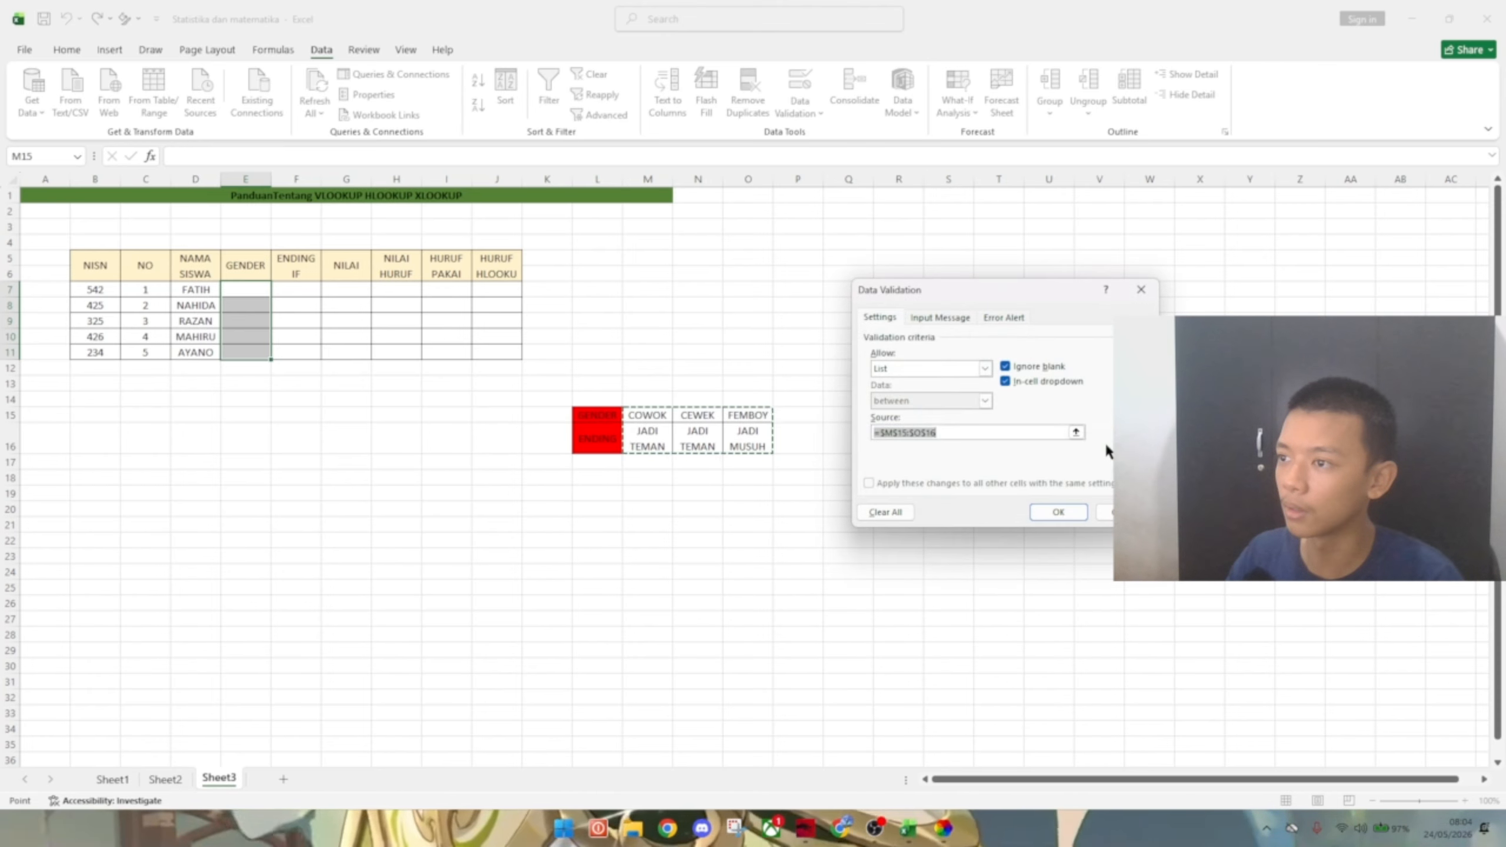
click(977, 431)
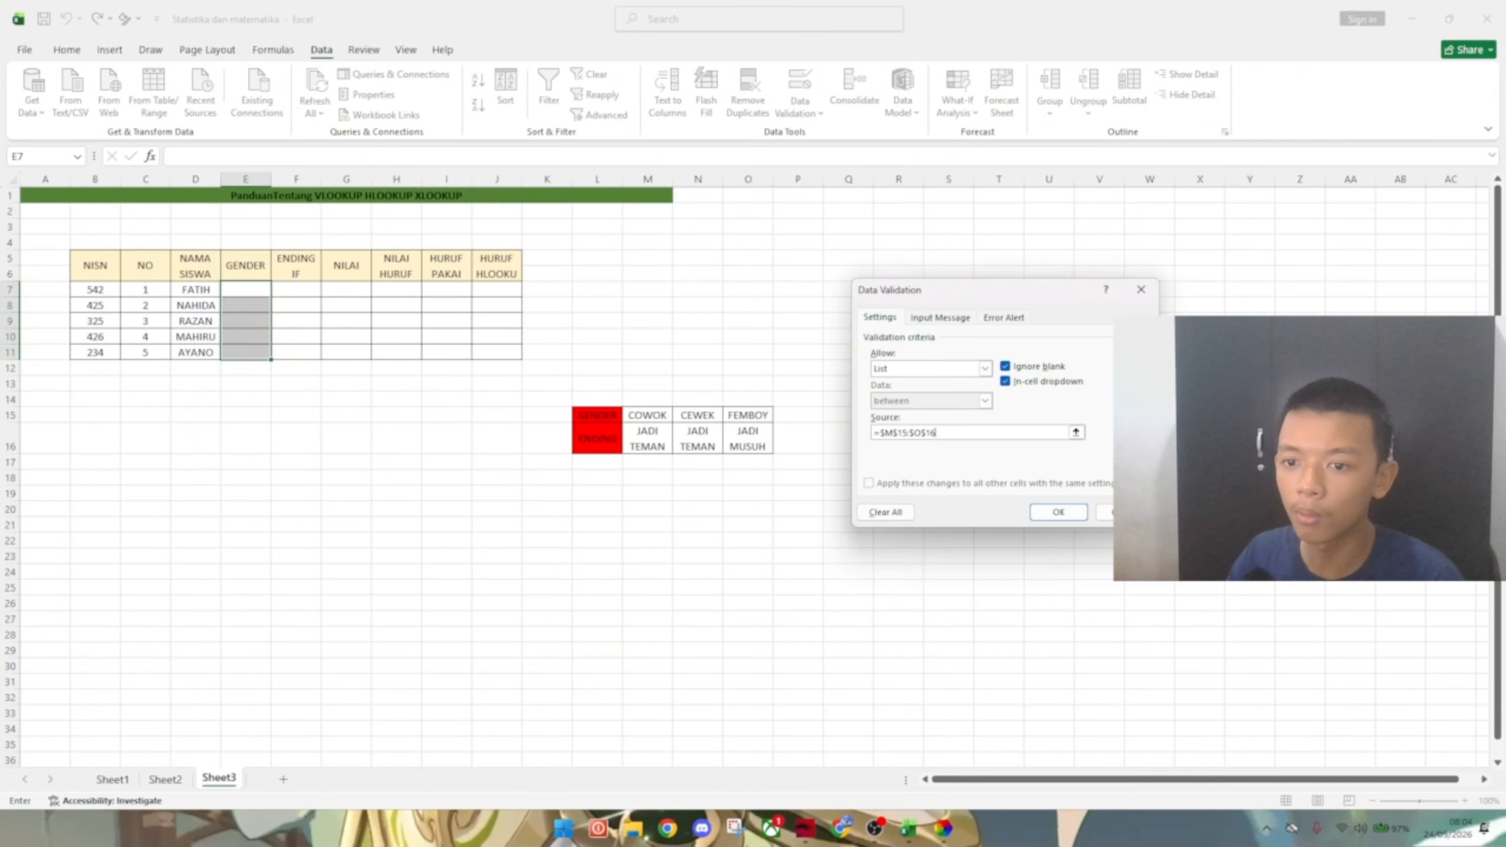
key(alt+Tab)
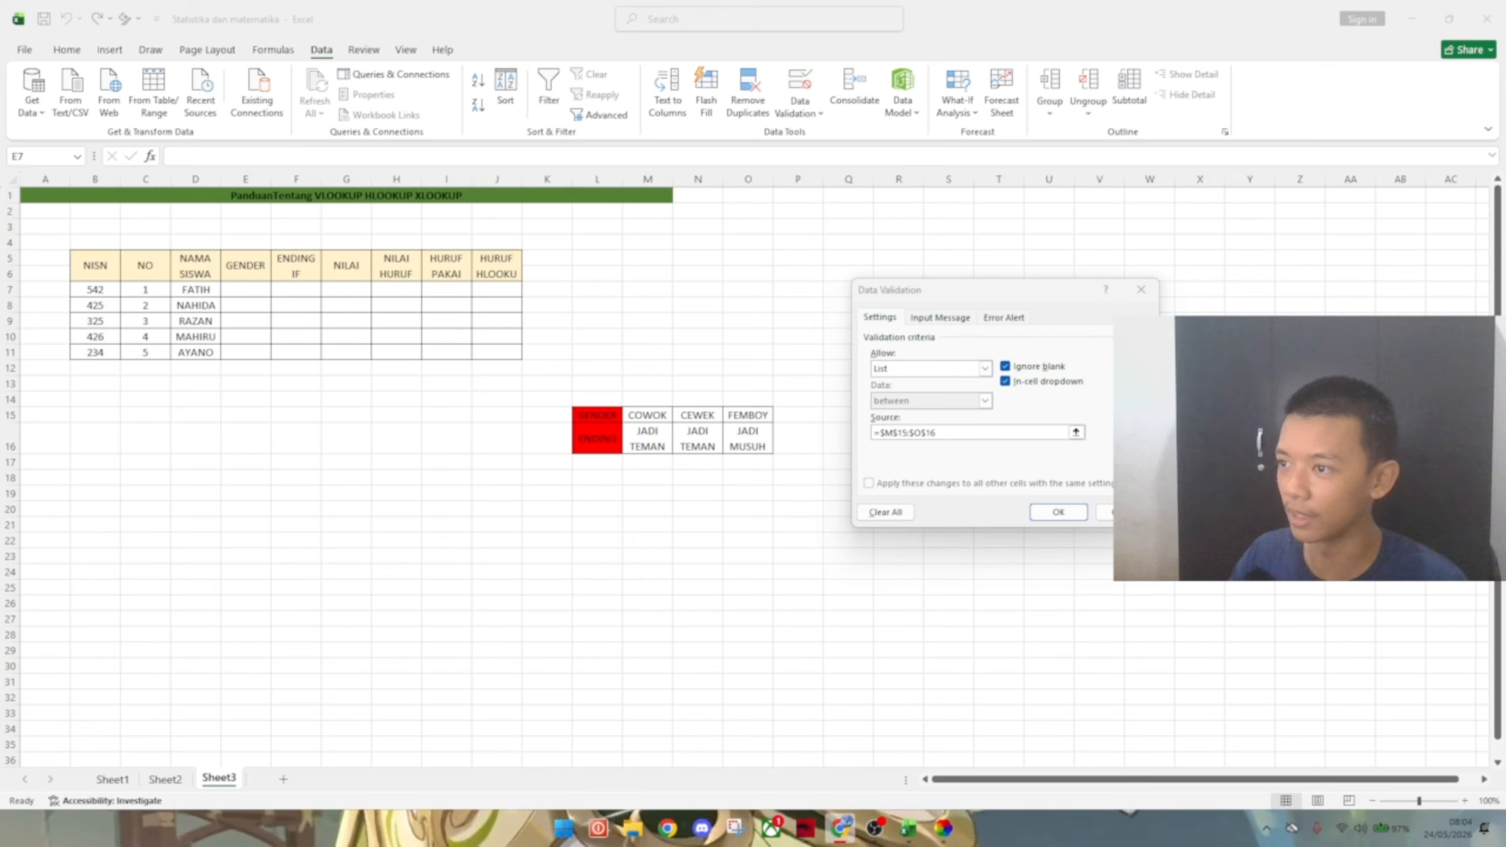
- Set the validation list source to the gender names in M15:O15 and apply the rule
click(961, 432)
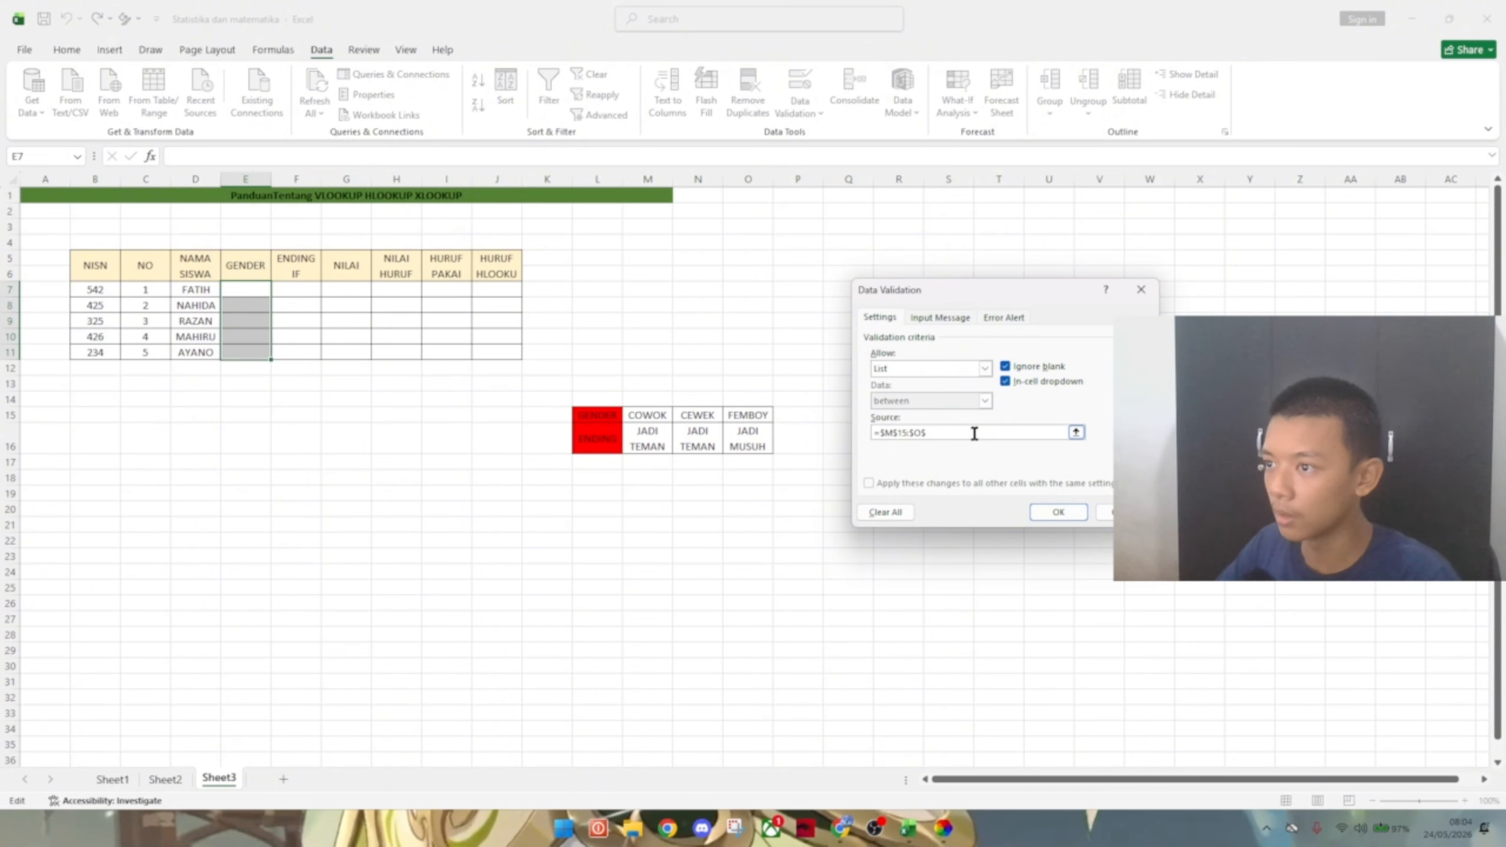
drag(974, 434, 818, 416)
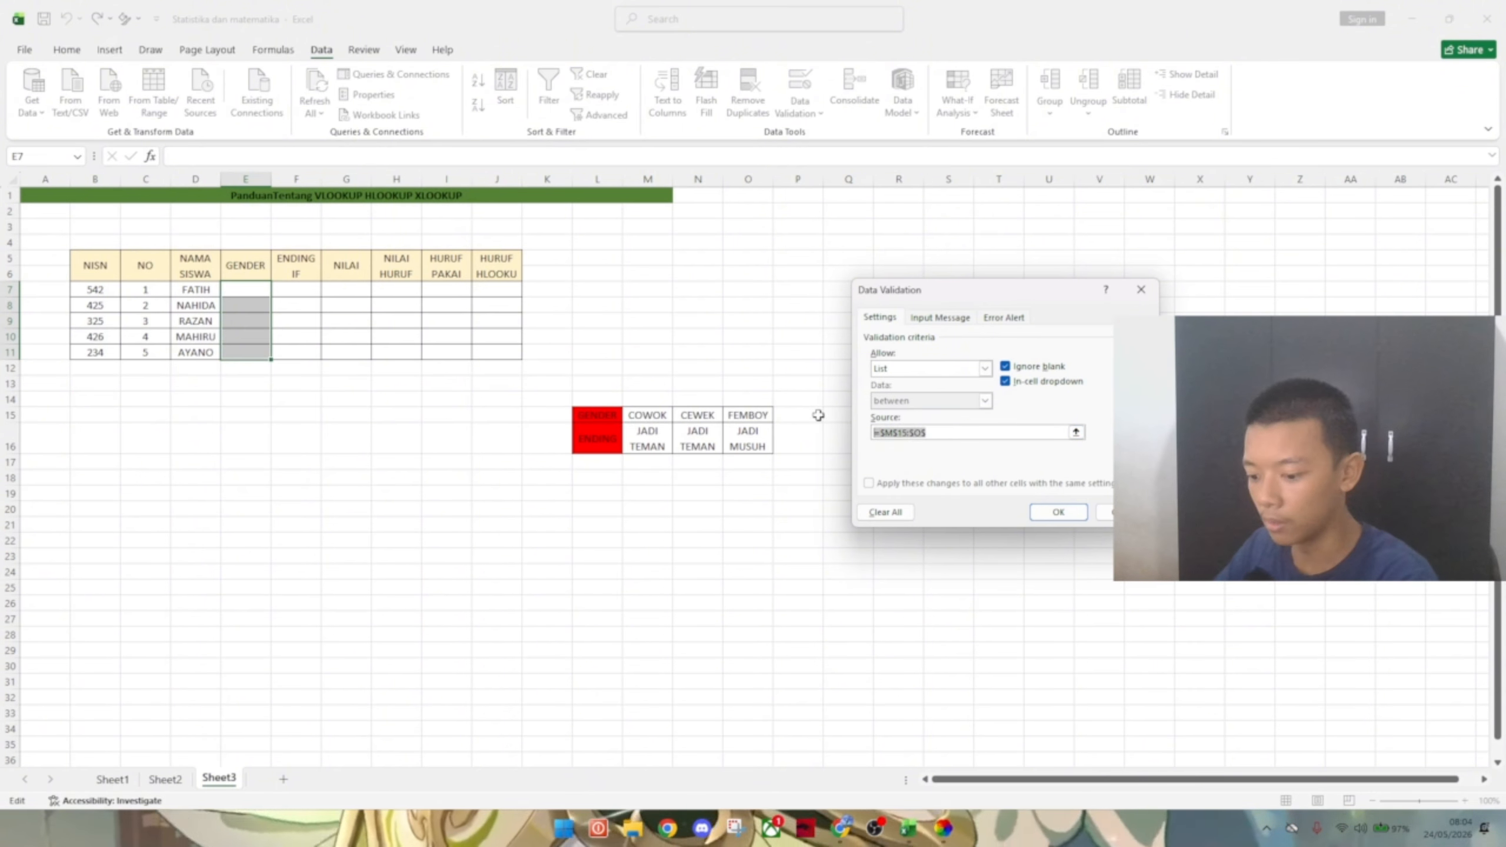
key(BackSpace)
drag(622, 414, 746, 419)
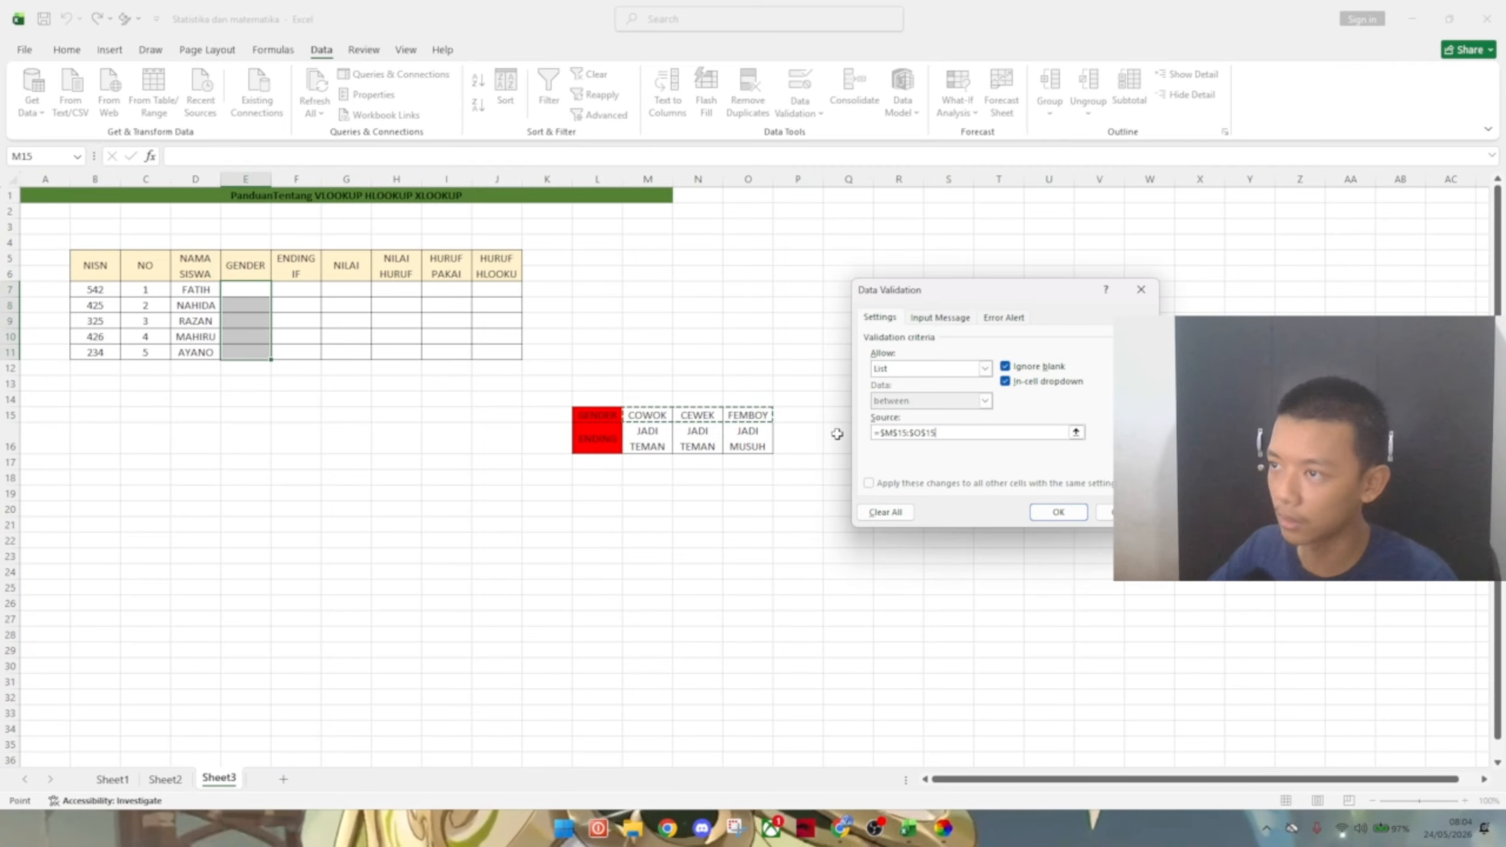
click(1014, 503)
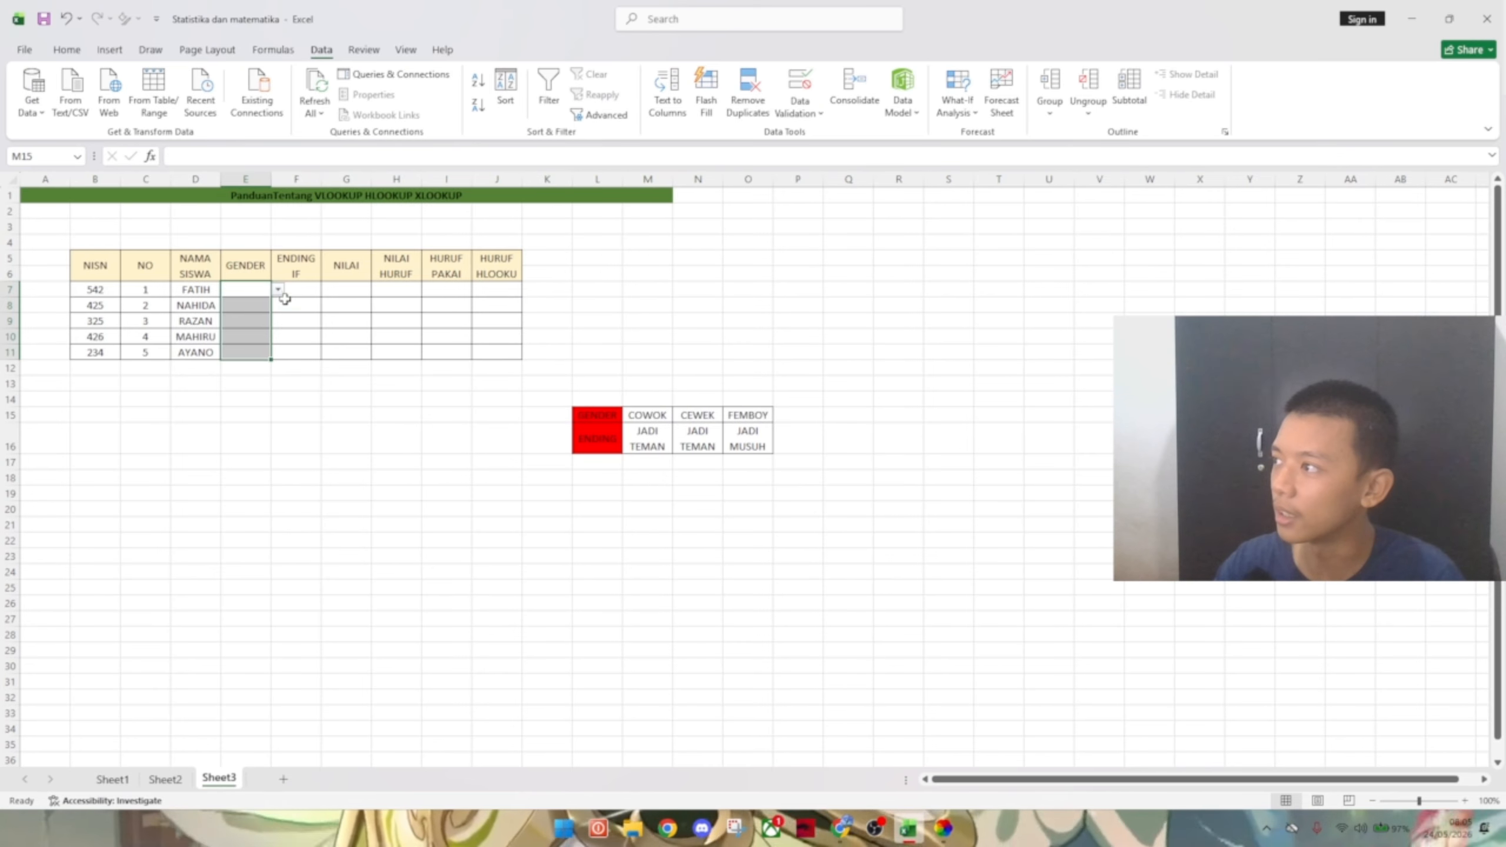
- Choose COWOK as the gender in E7 and CEWEK in E8 from the in-cell lists
click(285, 300)
click(248, 294)
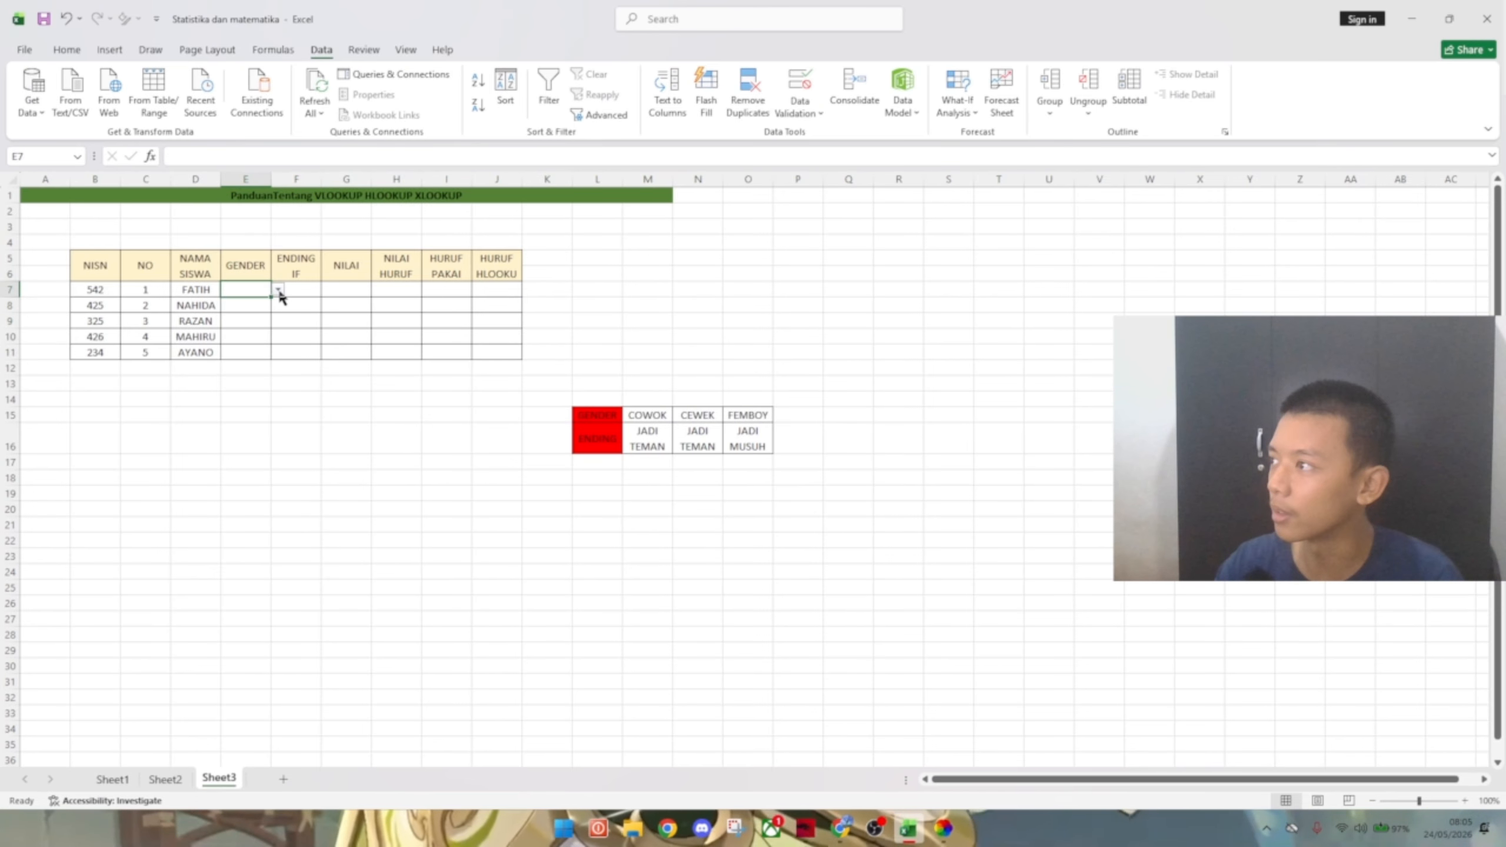
click(277, 290)
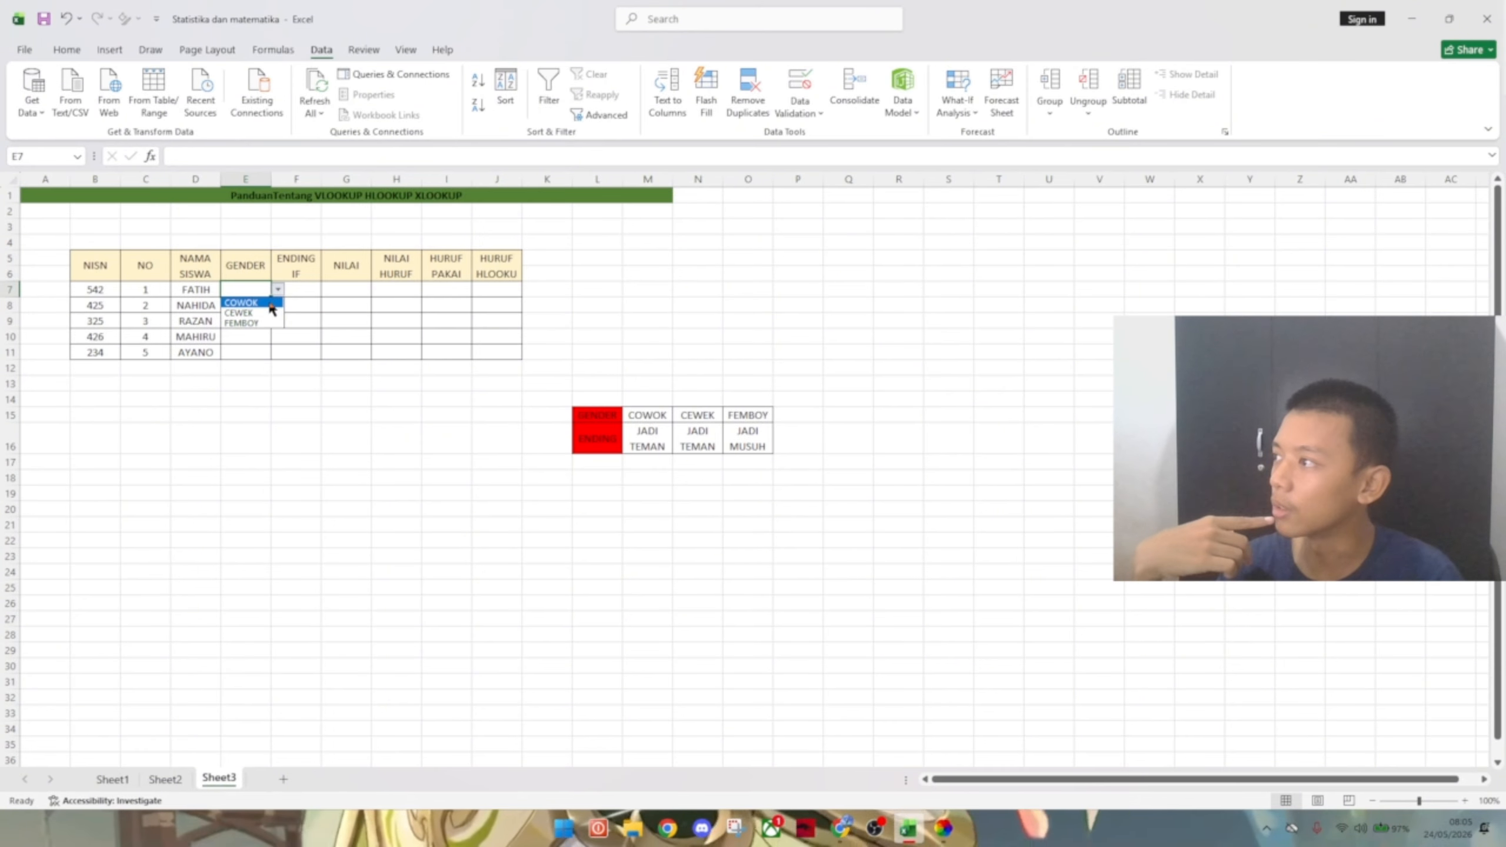
click(253, 302)
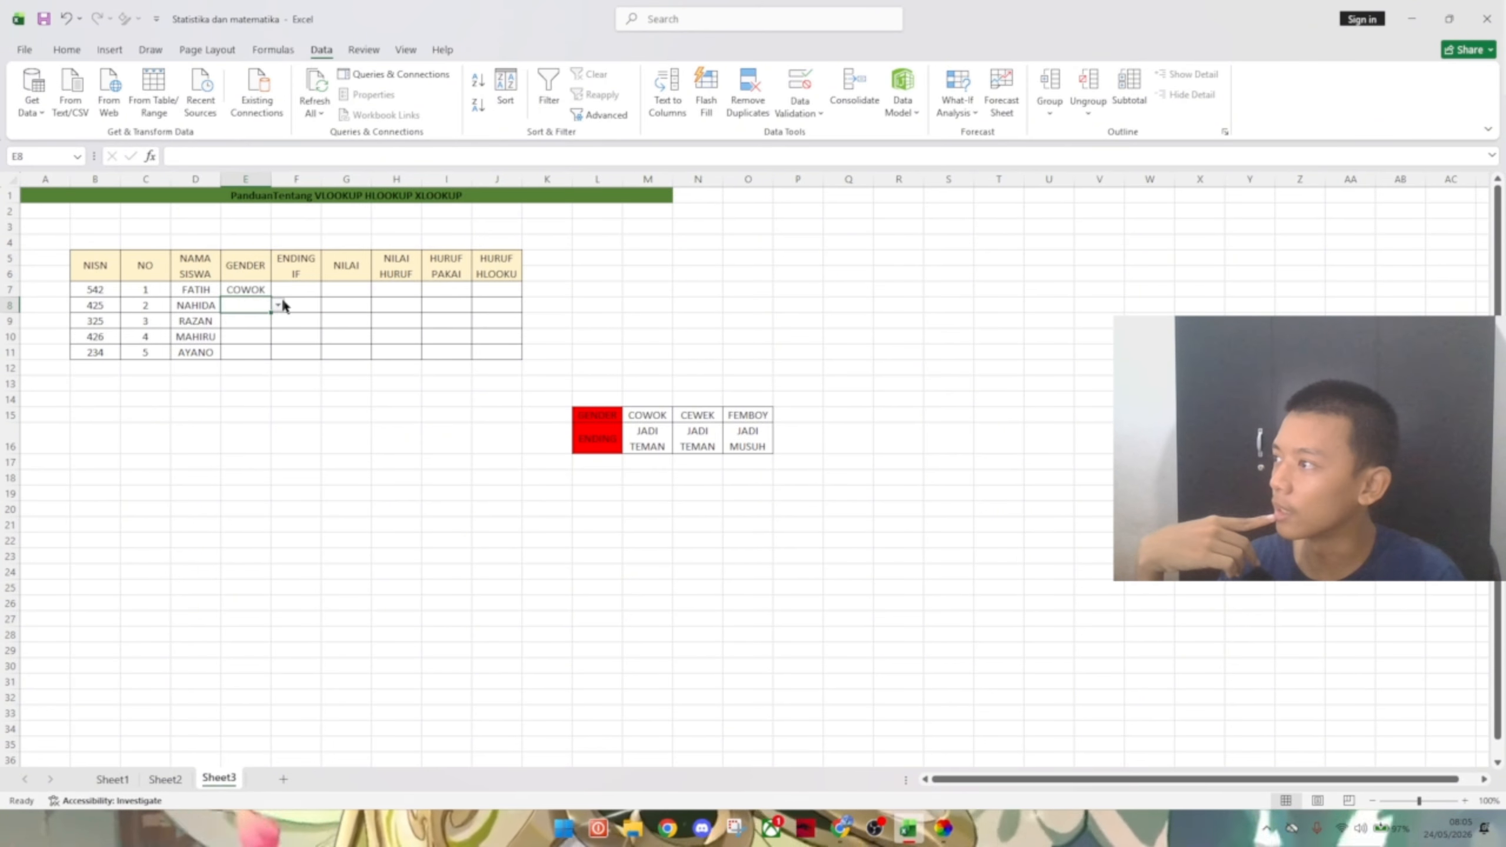
click(283, 291)
click(254, 307)
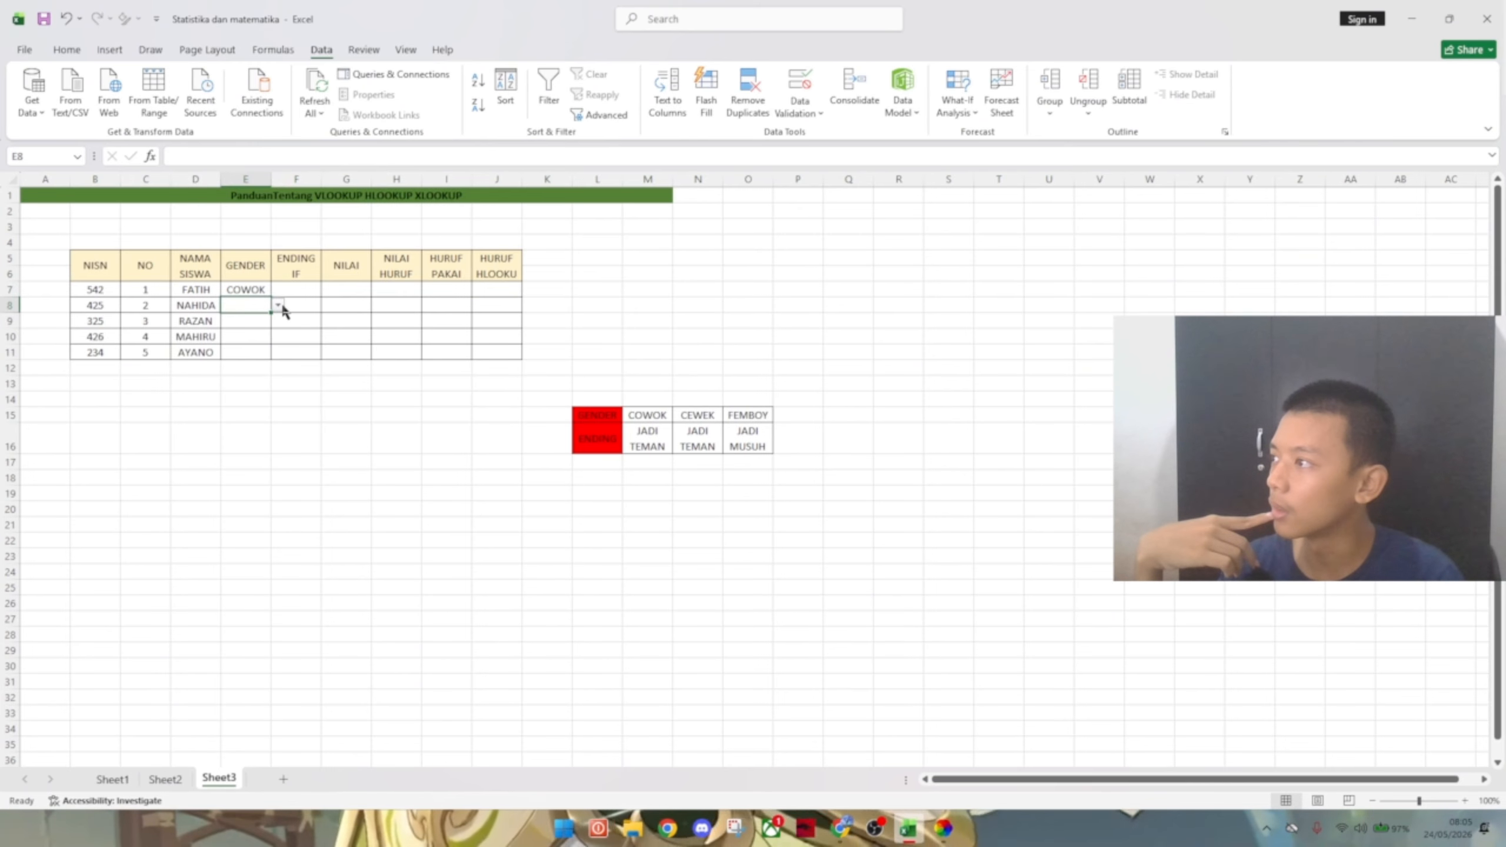
click(278, 305)
click(252, 328)
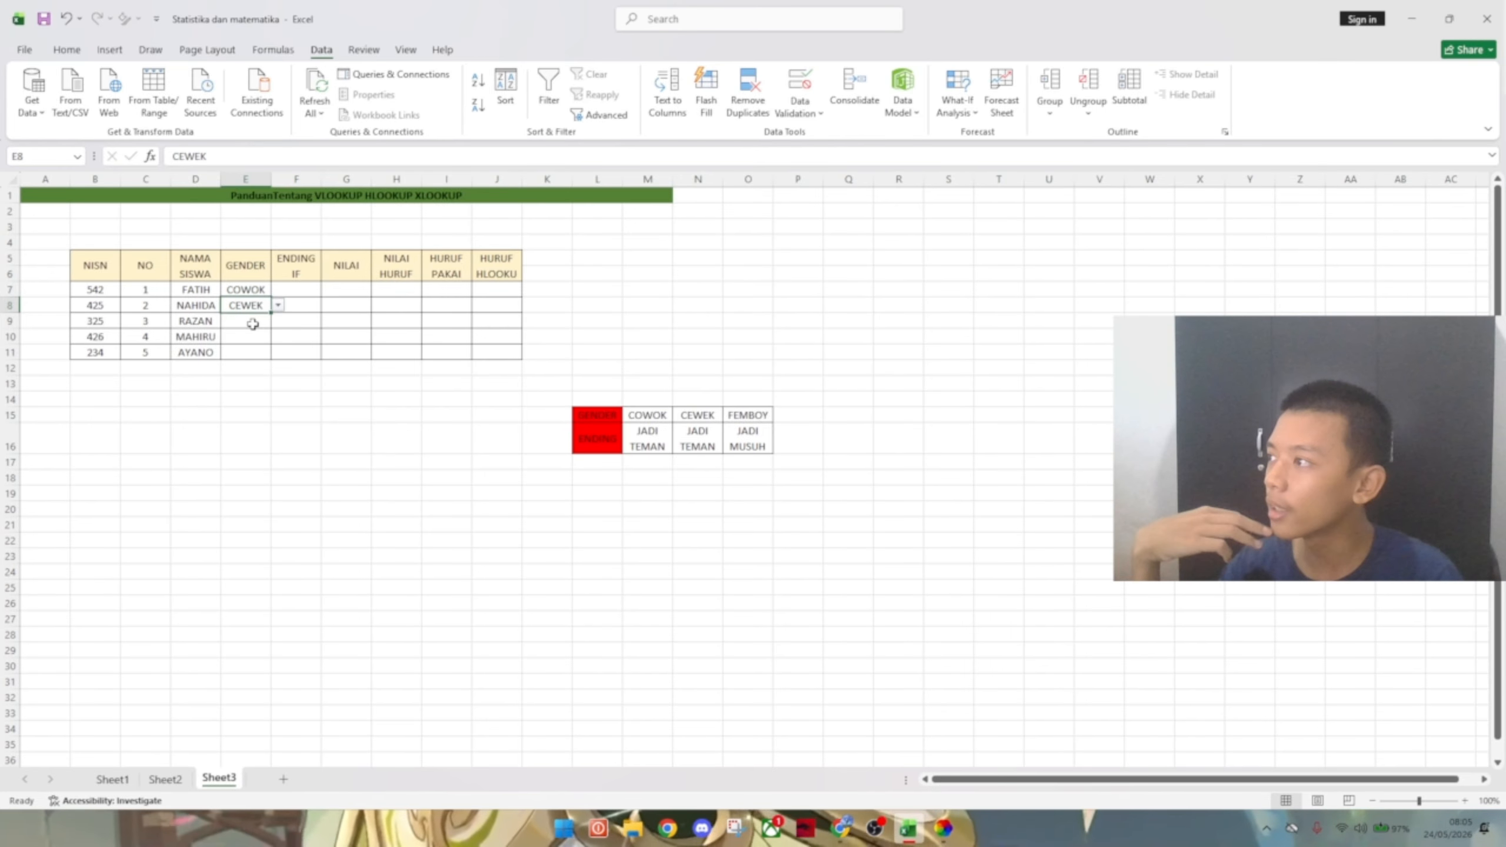
- Choose FEMBOY as the gender in E9, CEWEK in E10 and FEMBOY in E11 from the in-cell lists
click(261, 321)
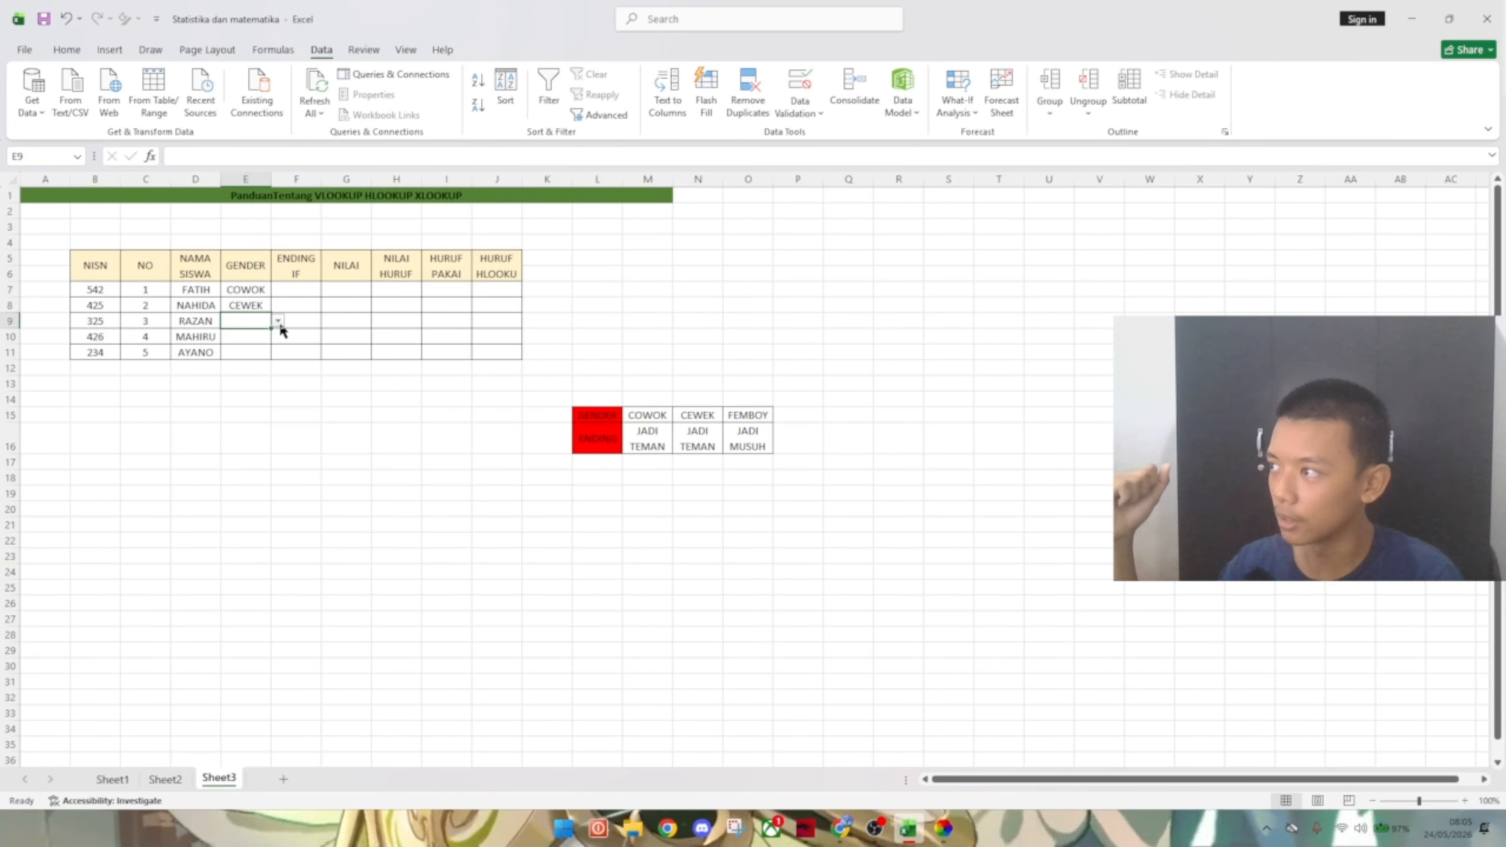
click(278, 320)
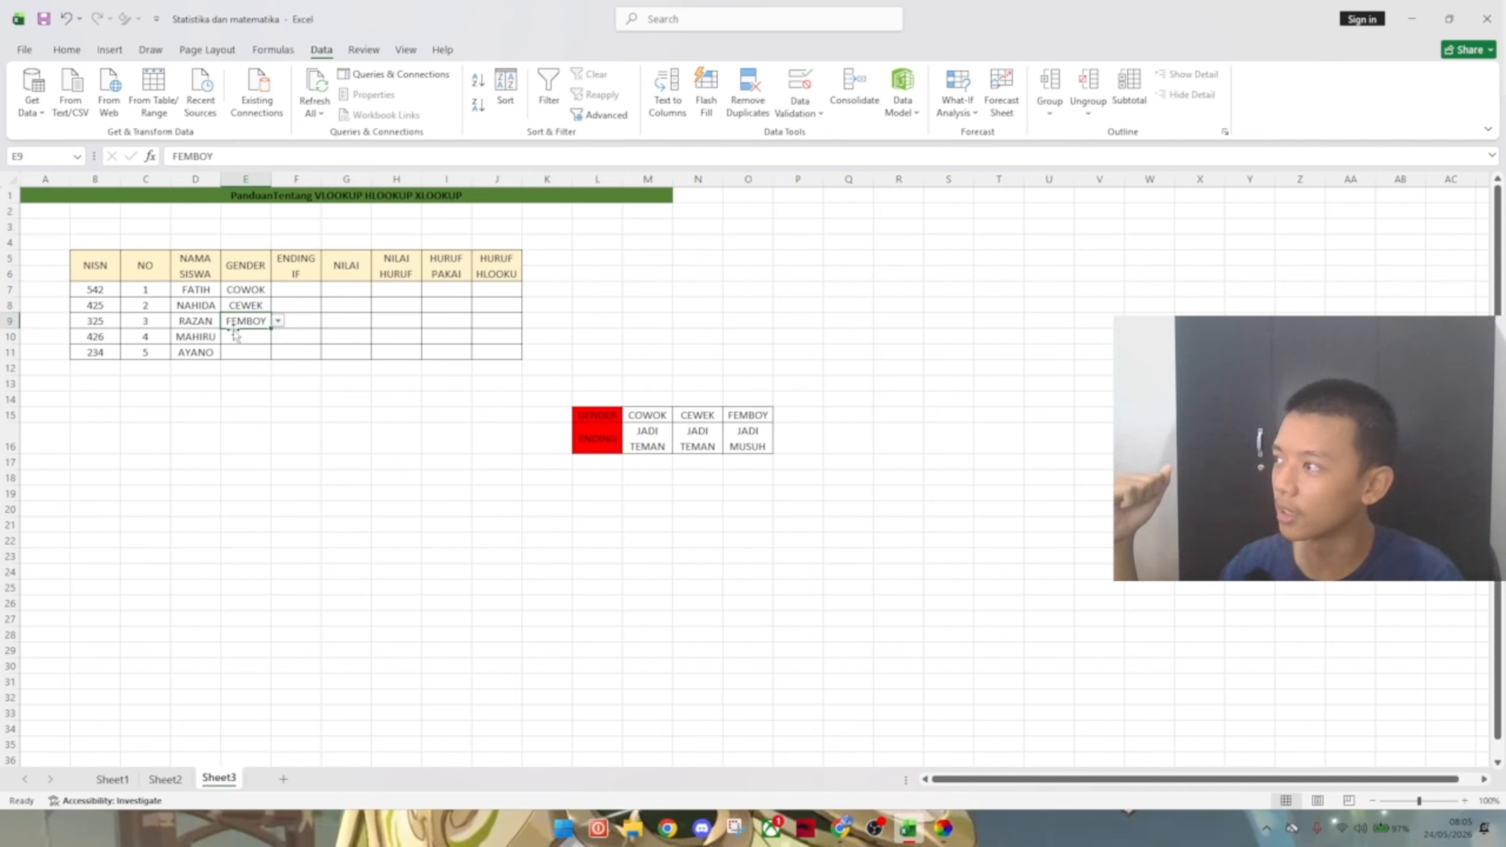
click(236, 336)
click(278, 337)
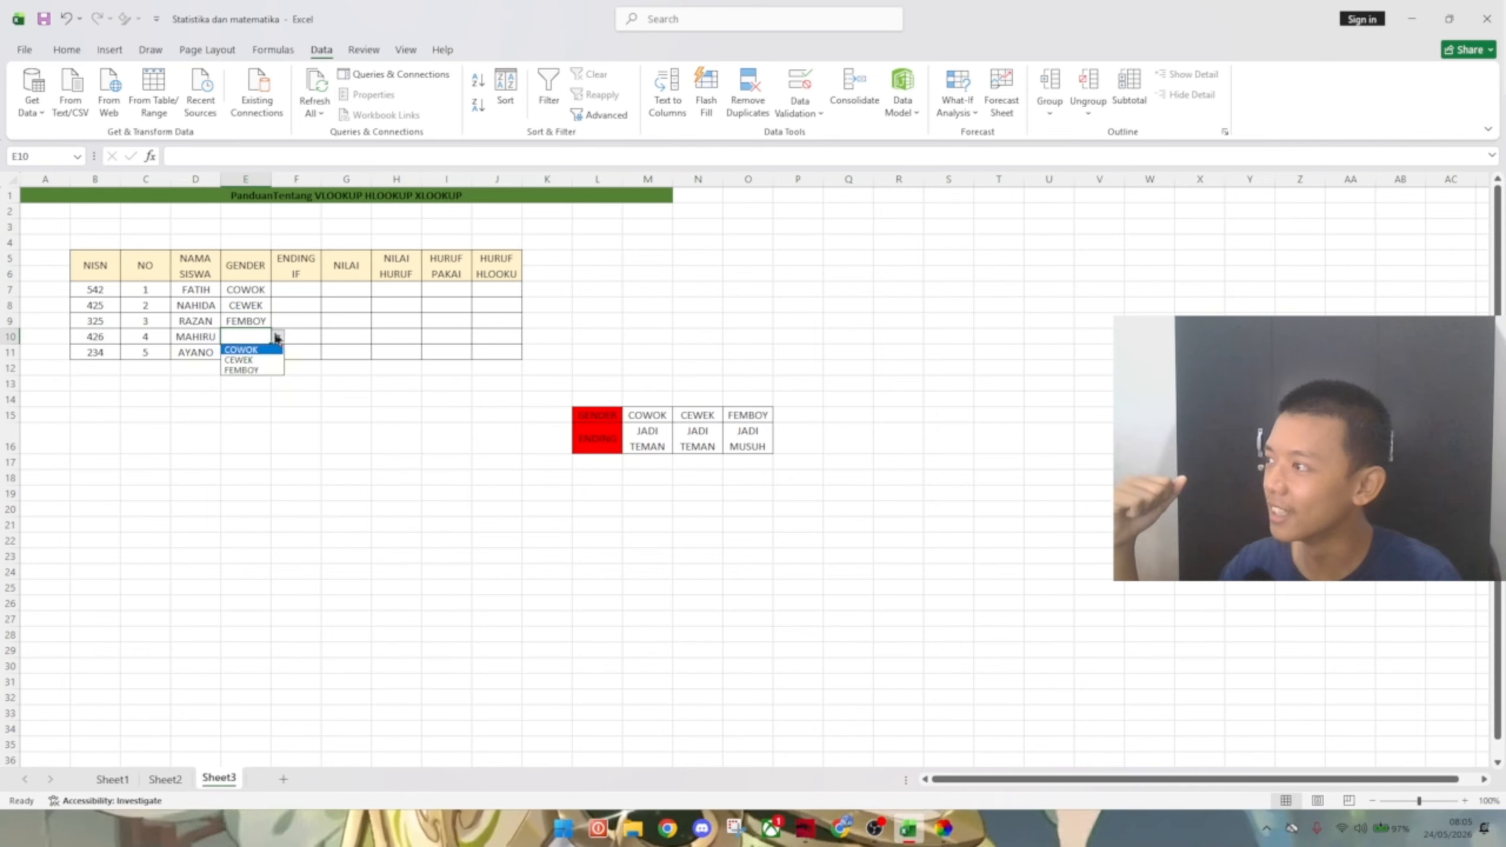
click(255, 360)
click(246, 353)
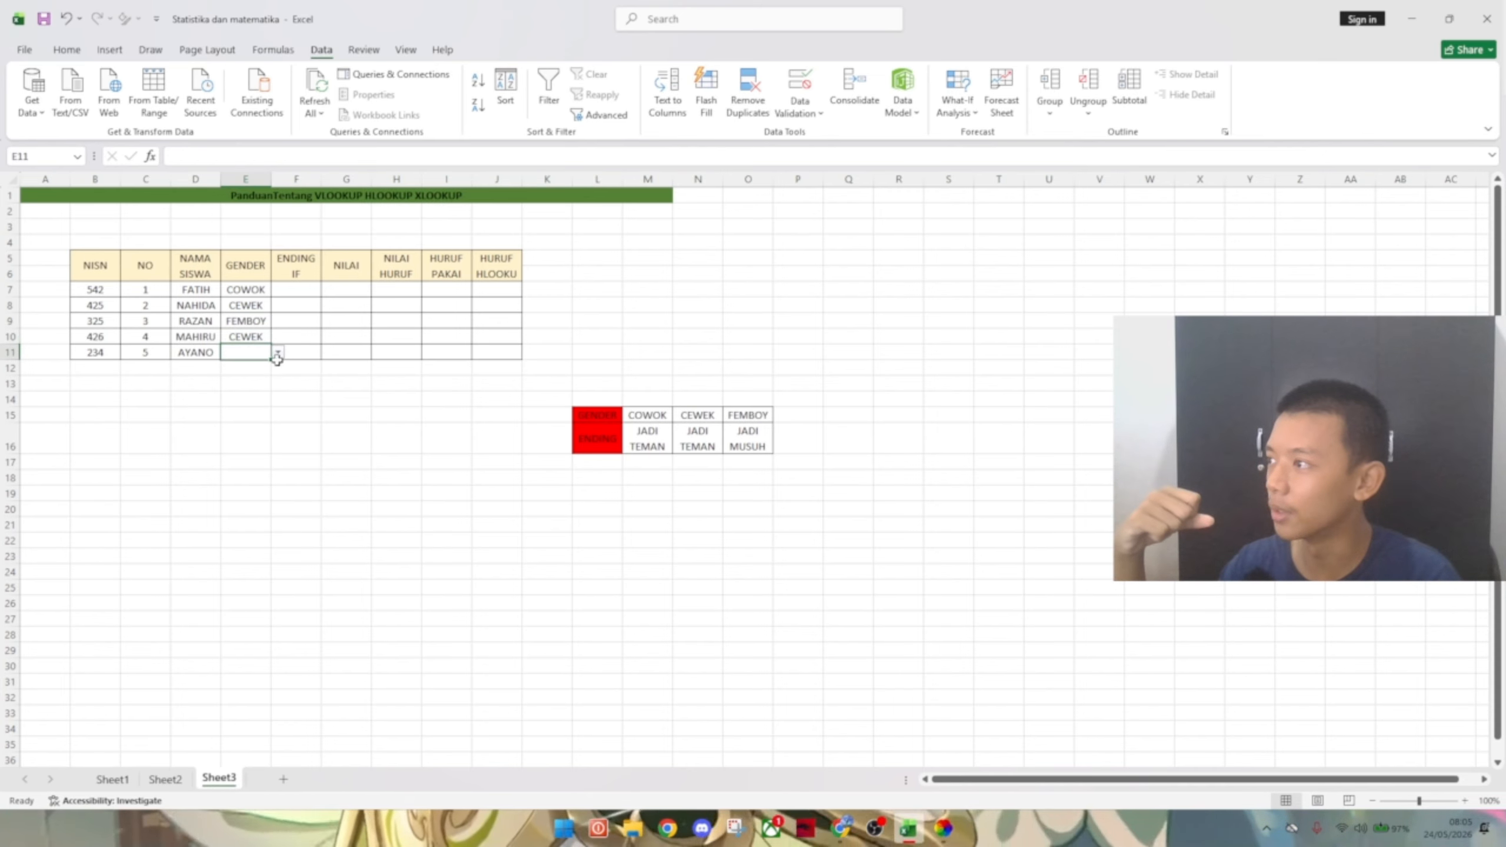
click(278, 354)
click(273, 386)
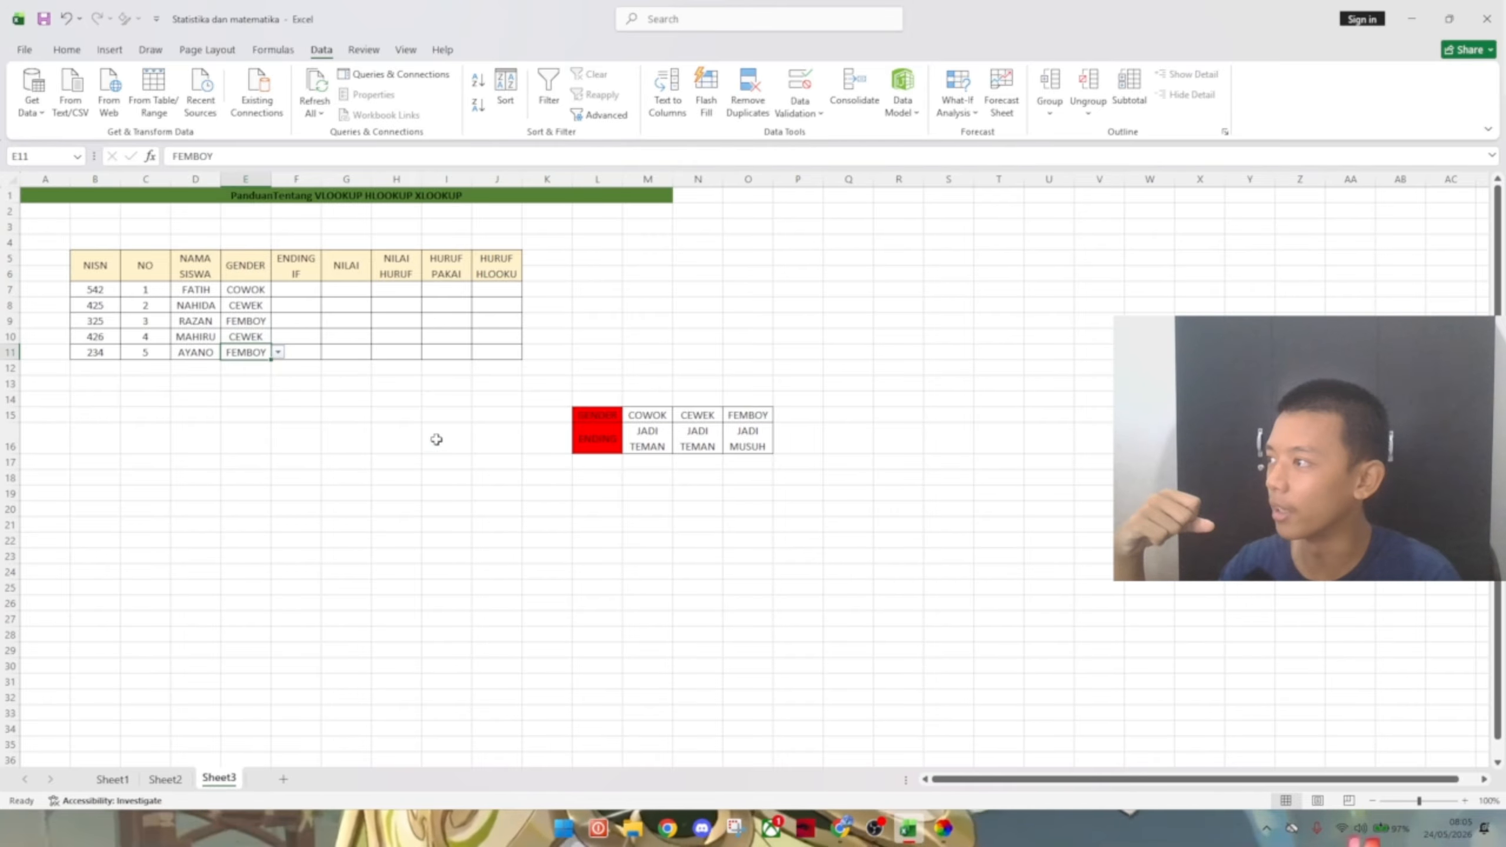
click(438, 439)
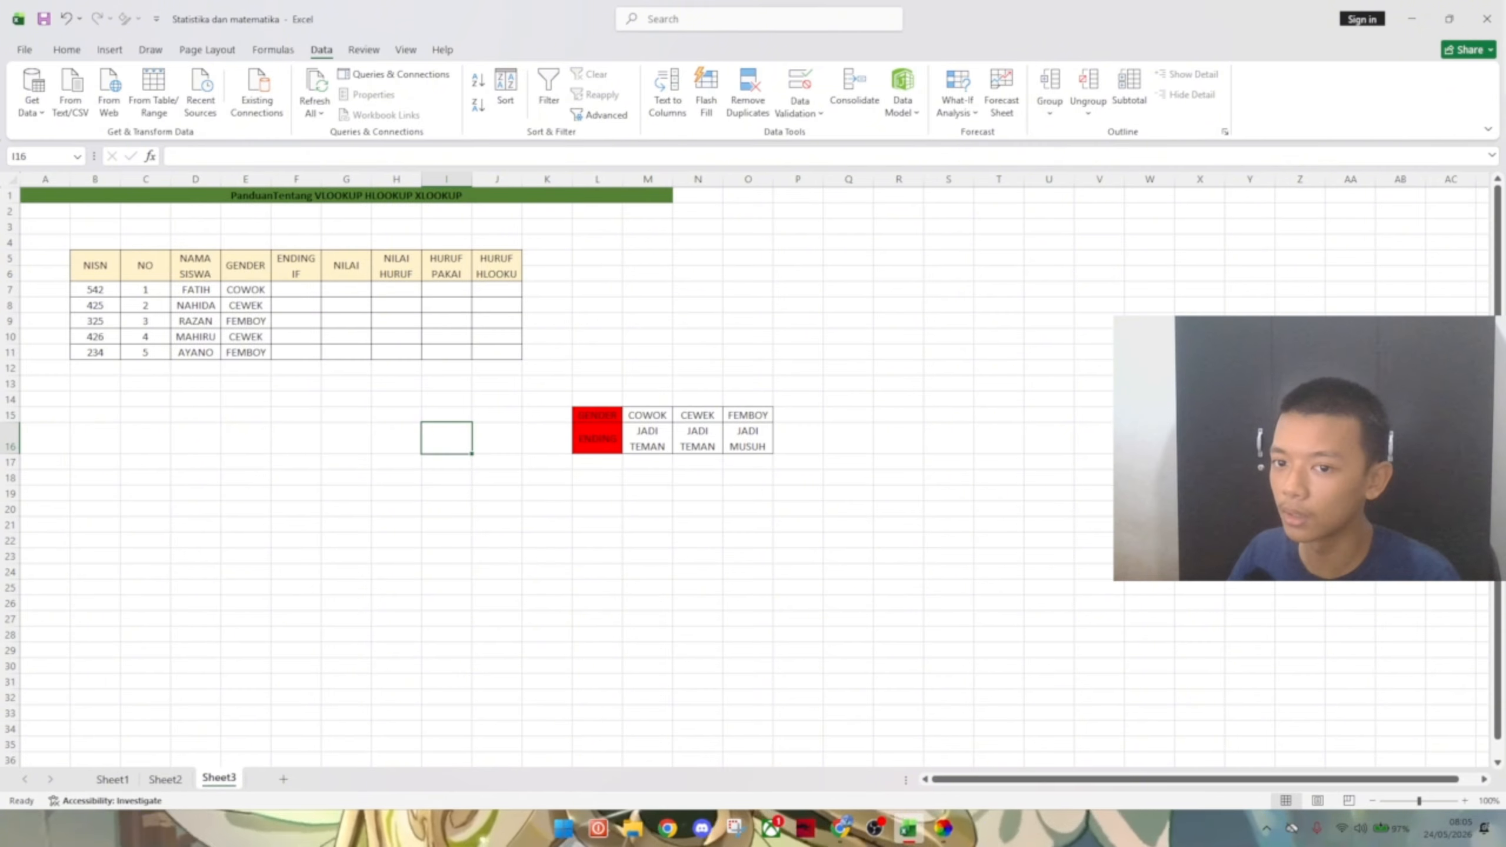
- Start an HLOOKUP formula in the first ENDING IF cell, F7
click(286, 289)
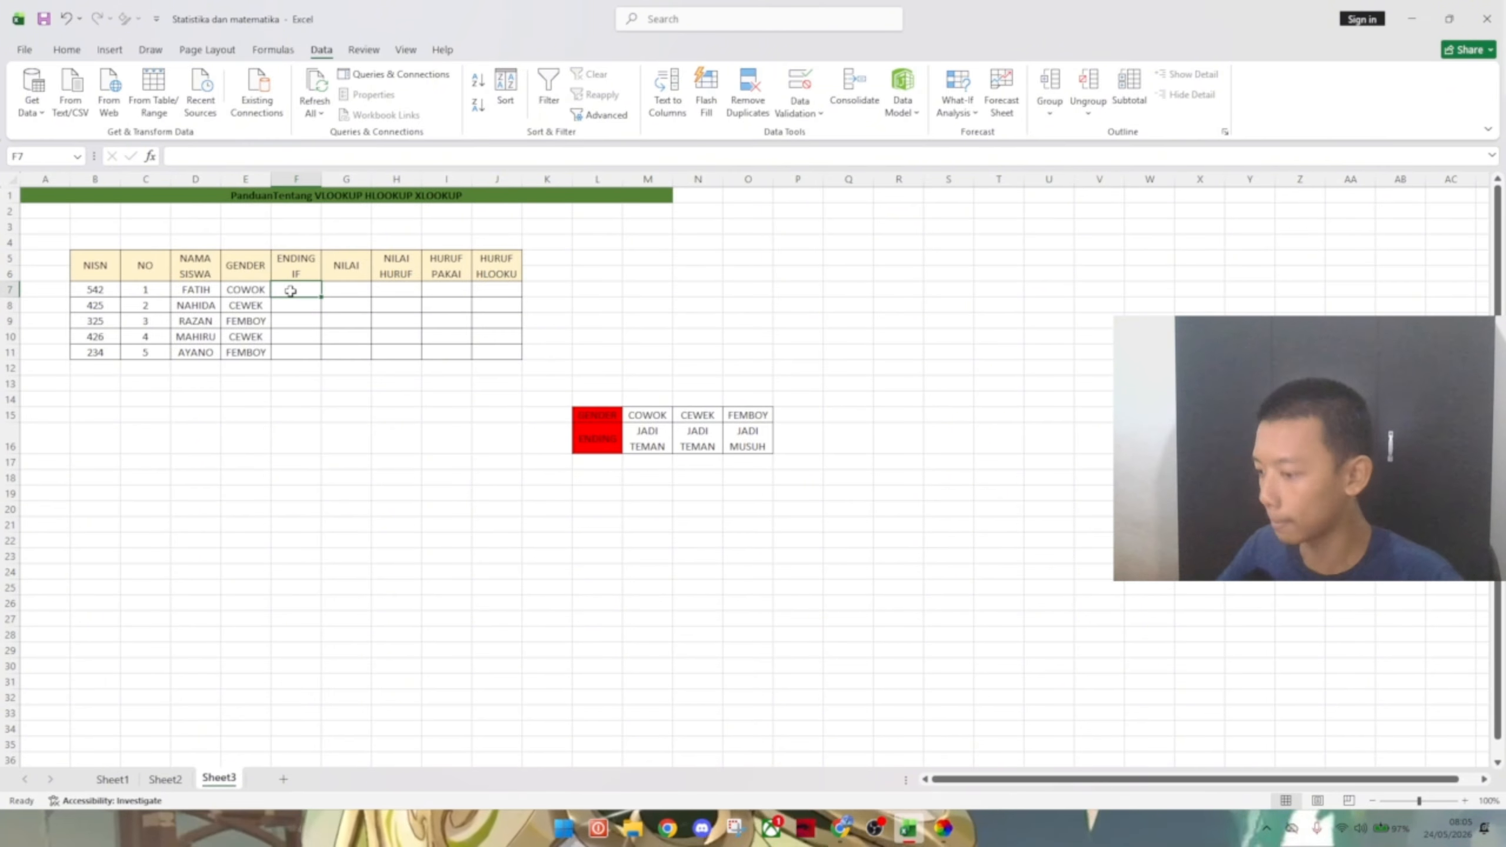
text(=)
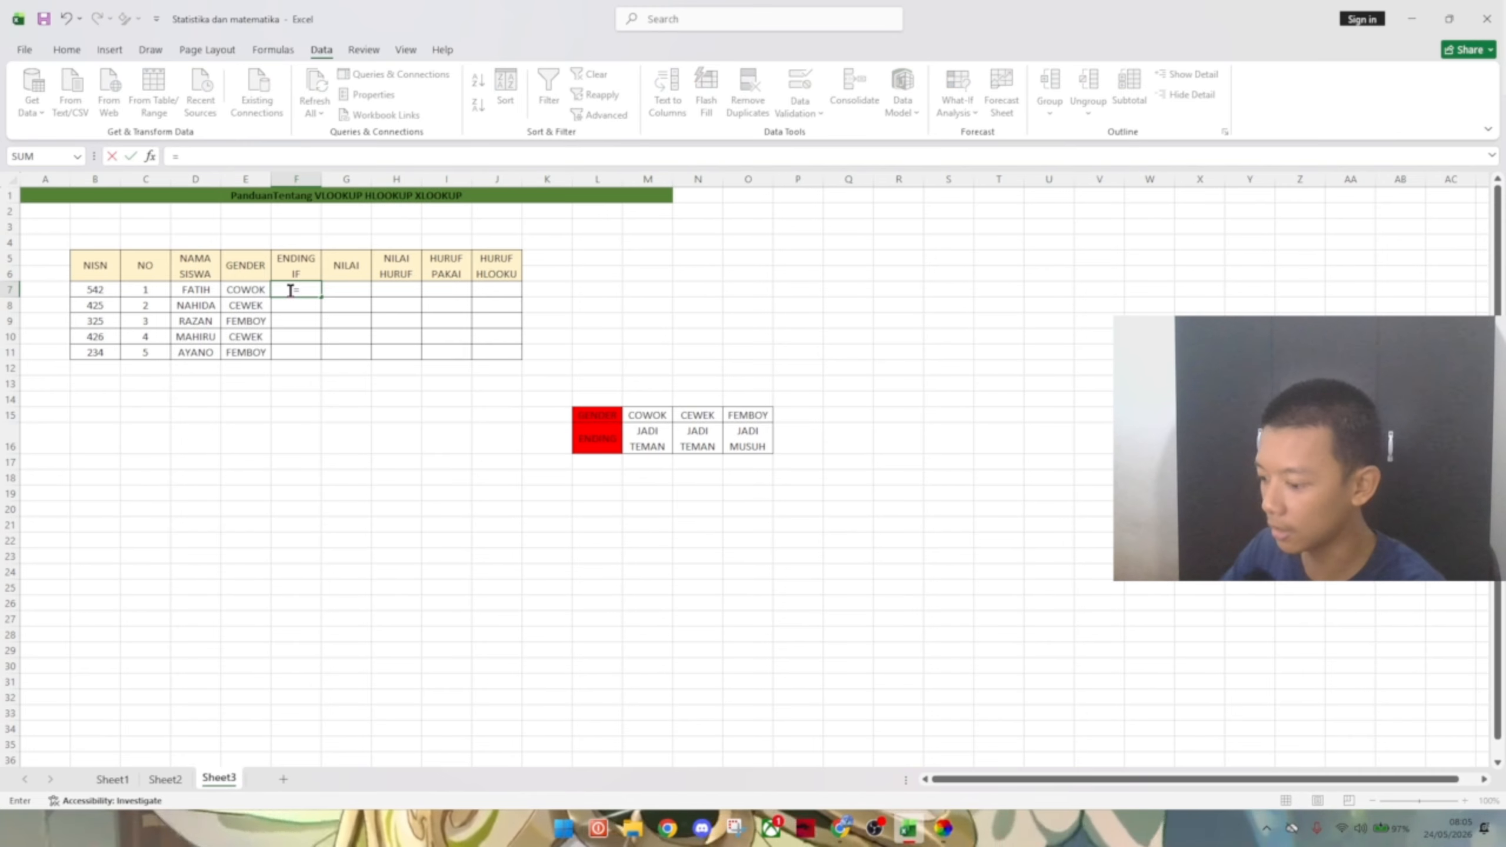
text(HLOOK)
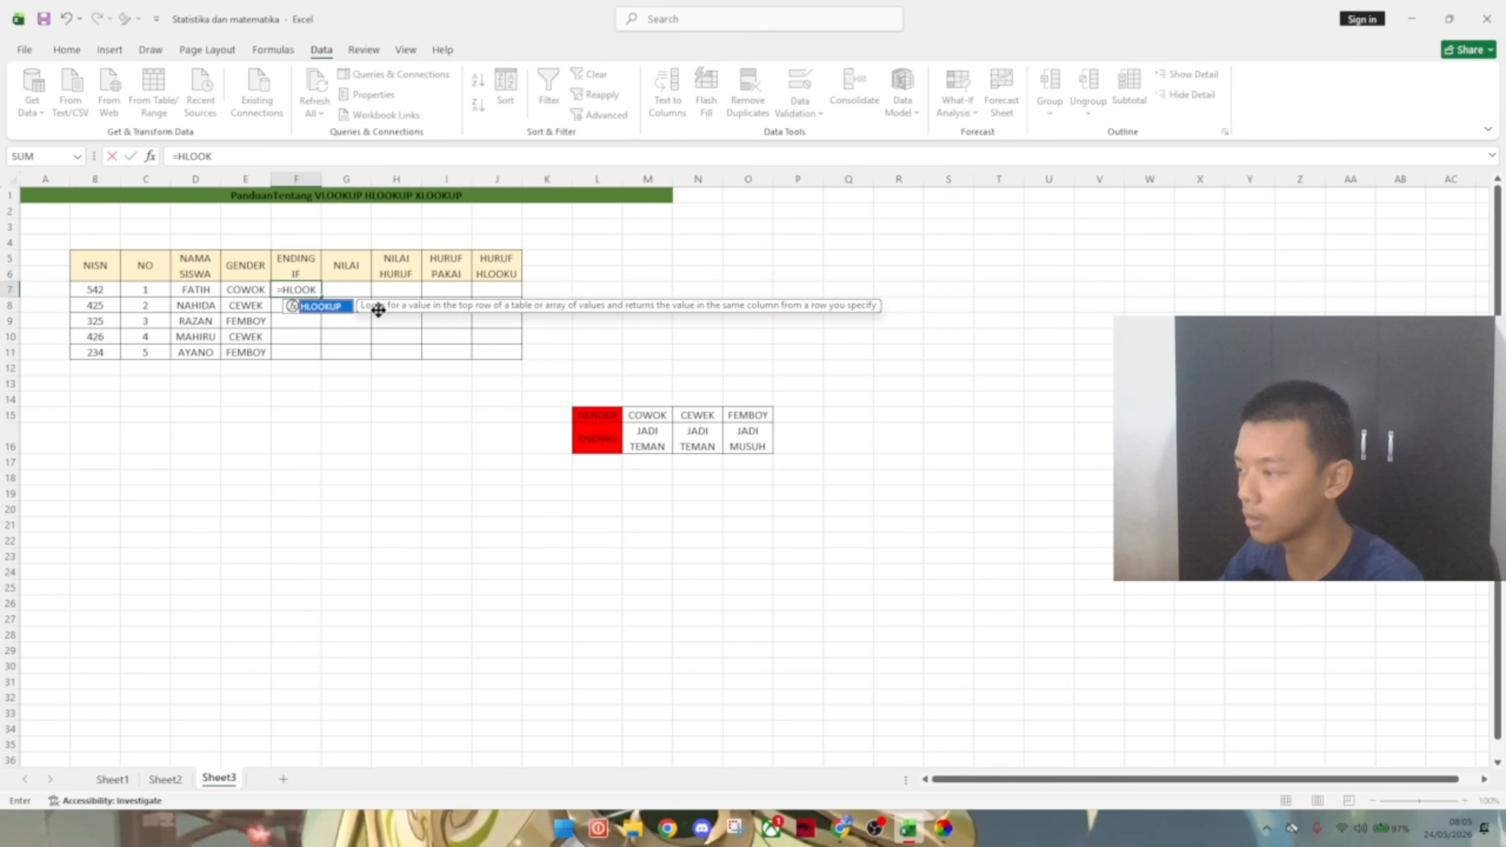
text(UP)
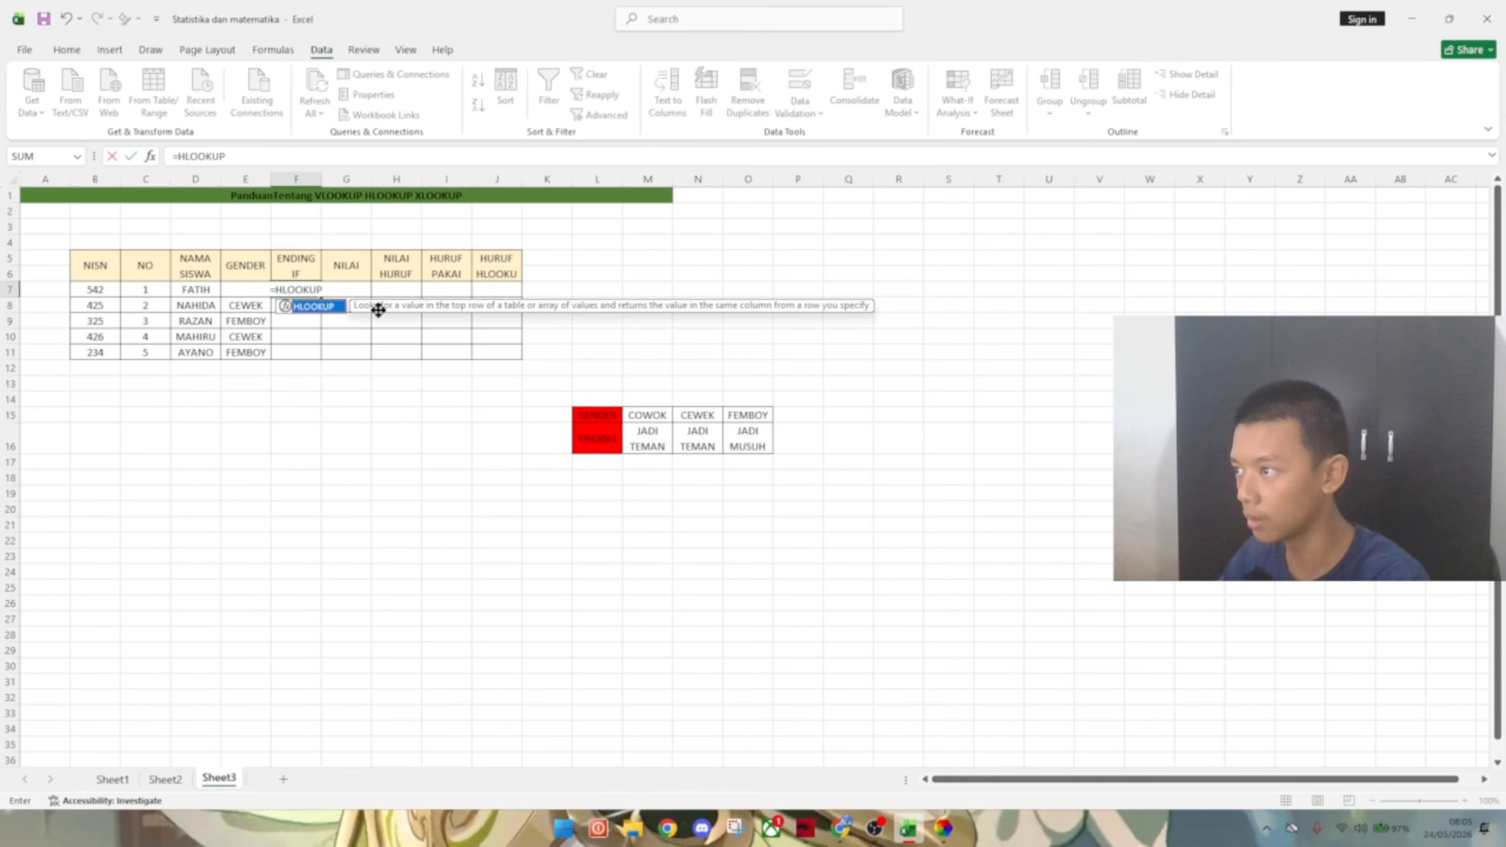
click(282, 154)
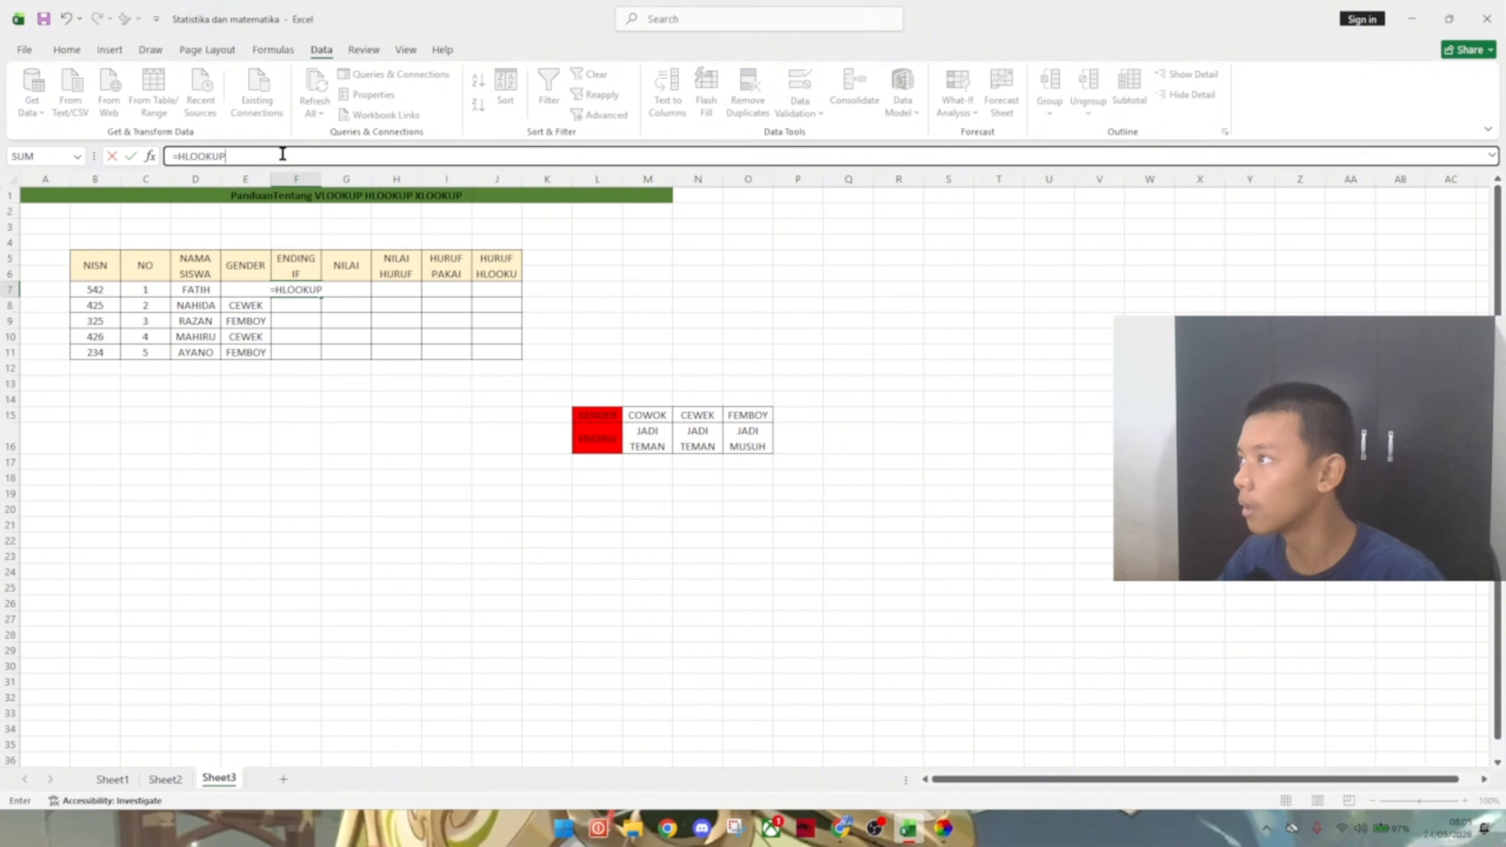
text(()
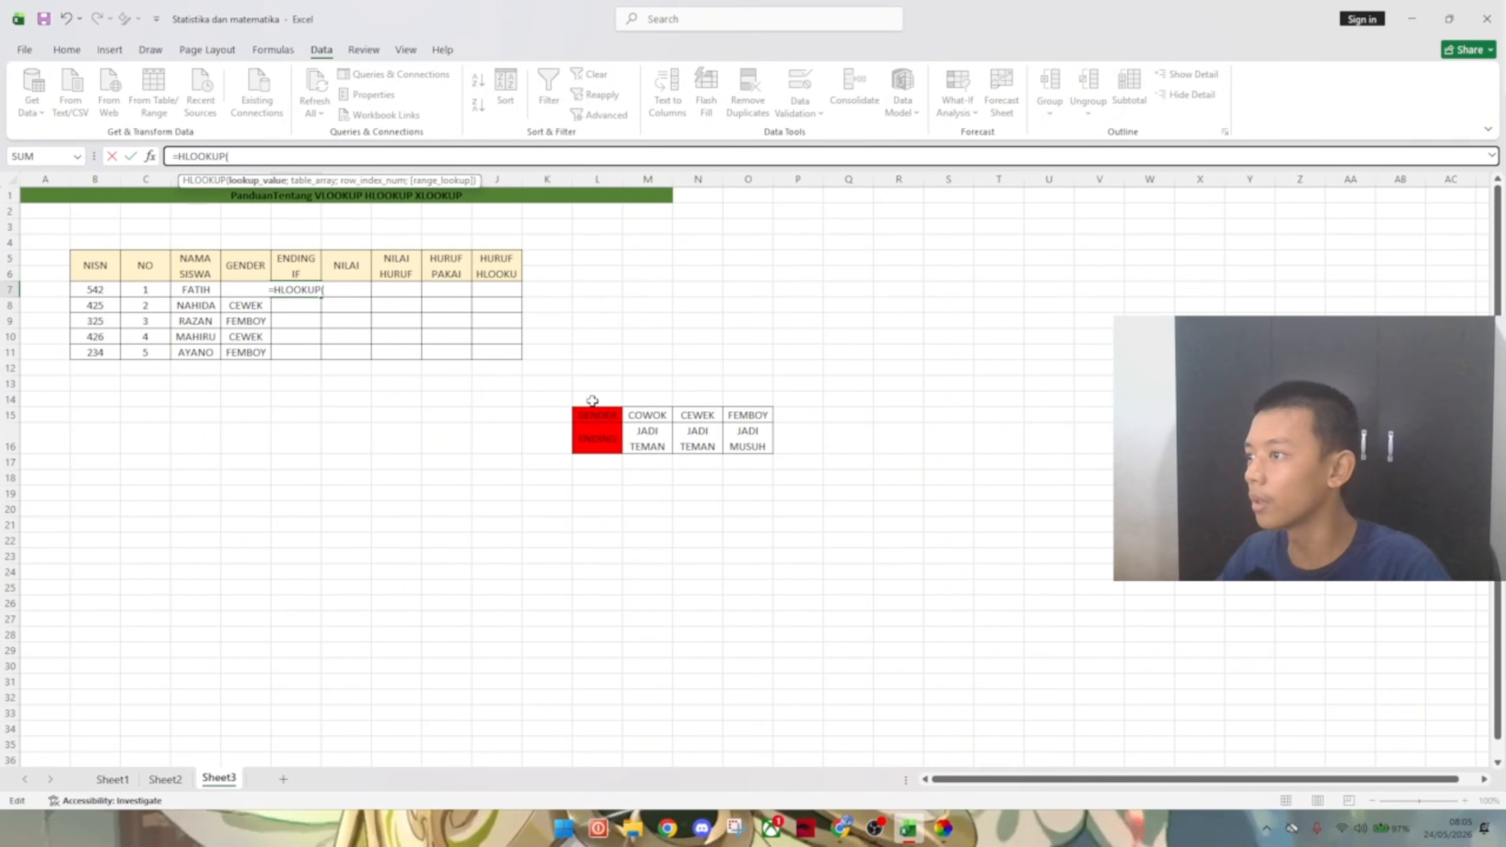
drag(595, 427, 762, 458)
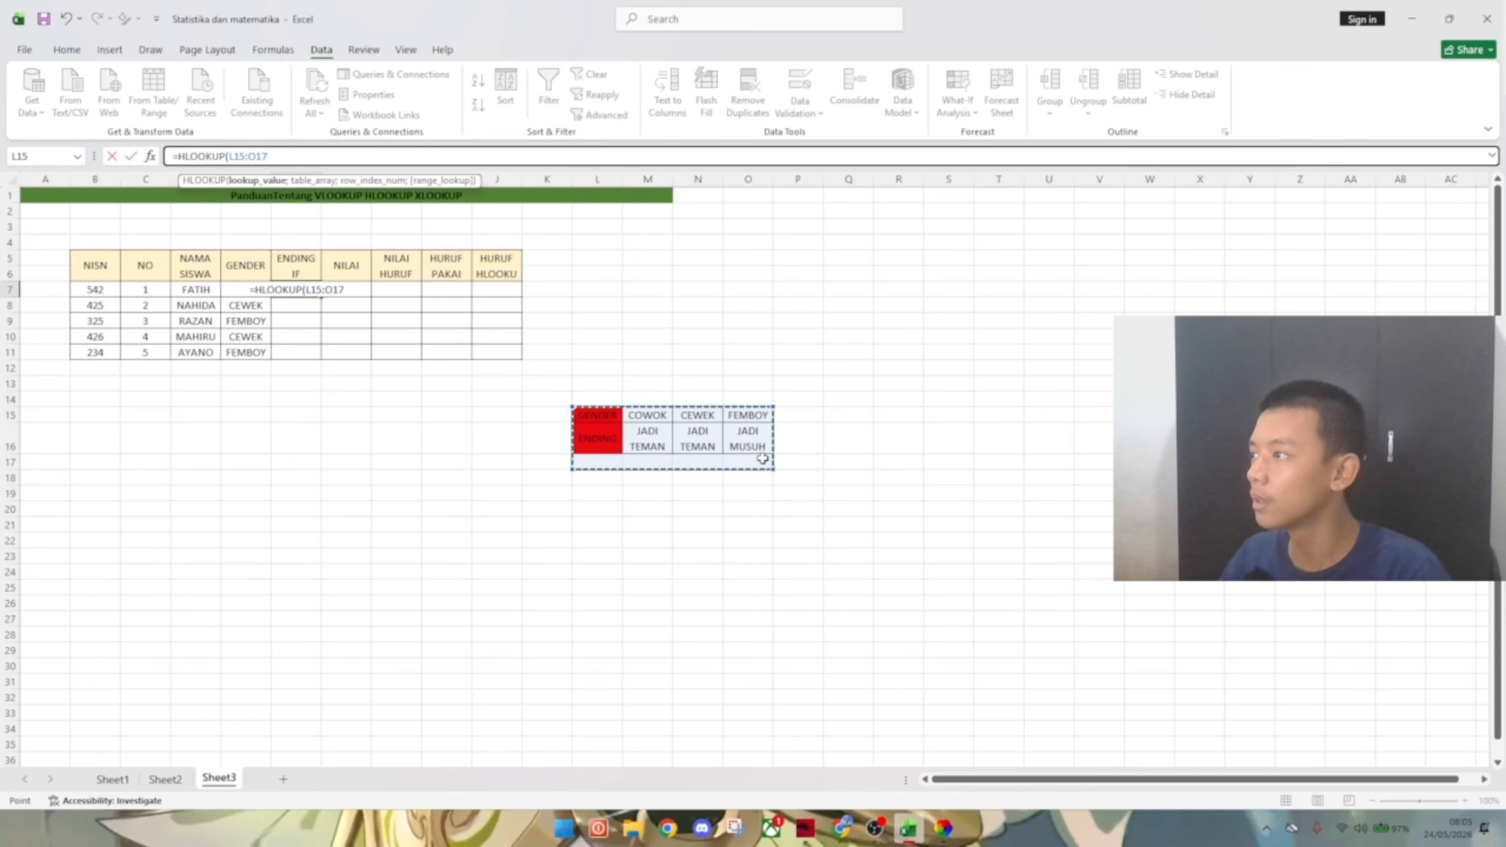
key(BackSpace)
key(BackSpace)
key(BackSpace)
key(BackSpace)
key(BackSpace)
key(BackSpace)
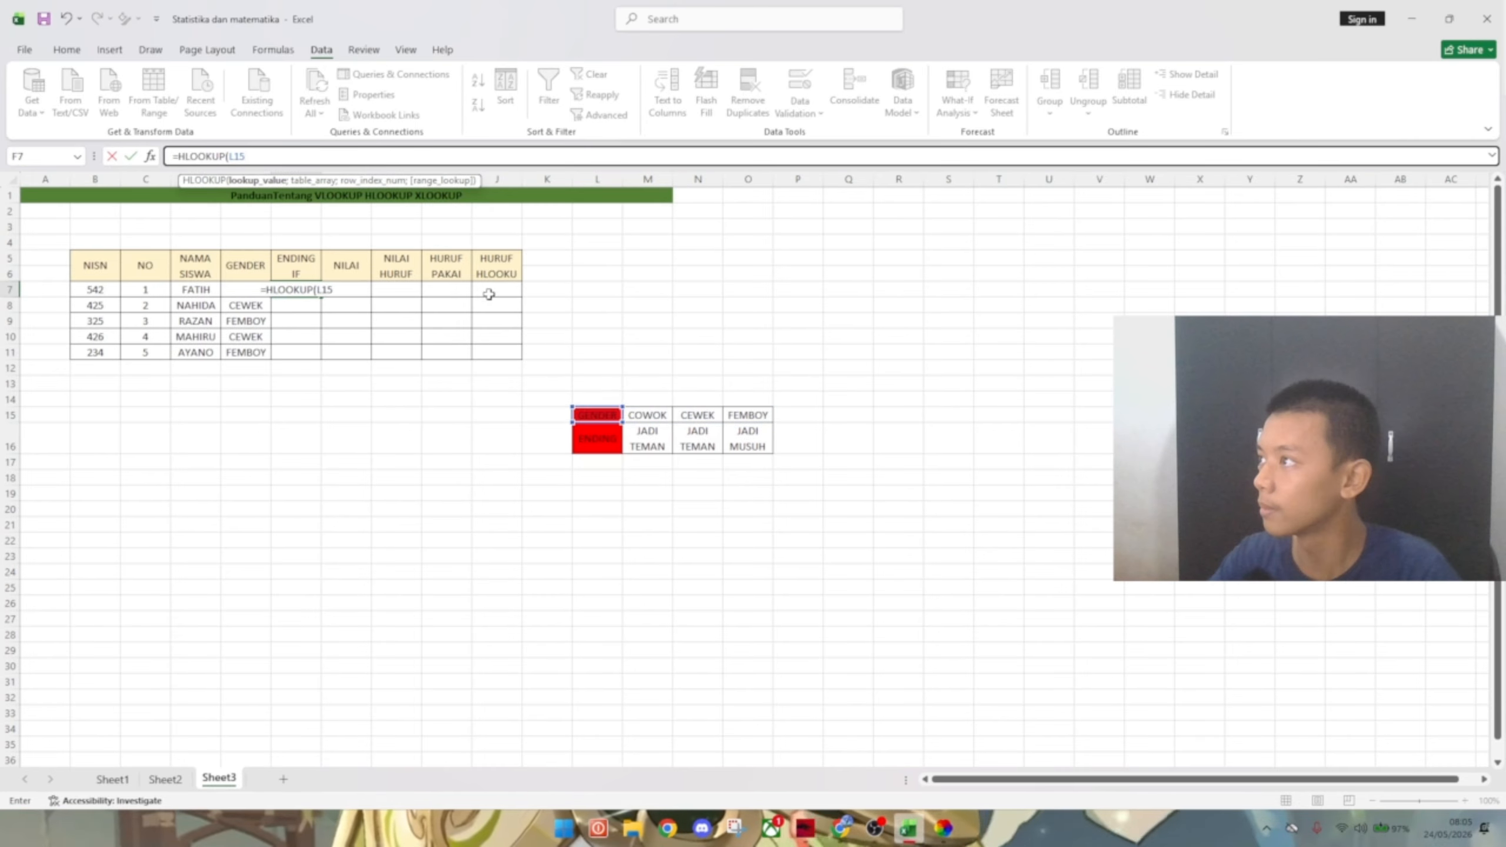
click(241, 289)
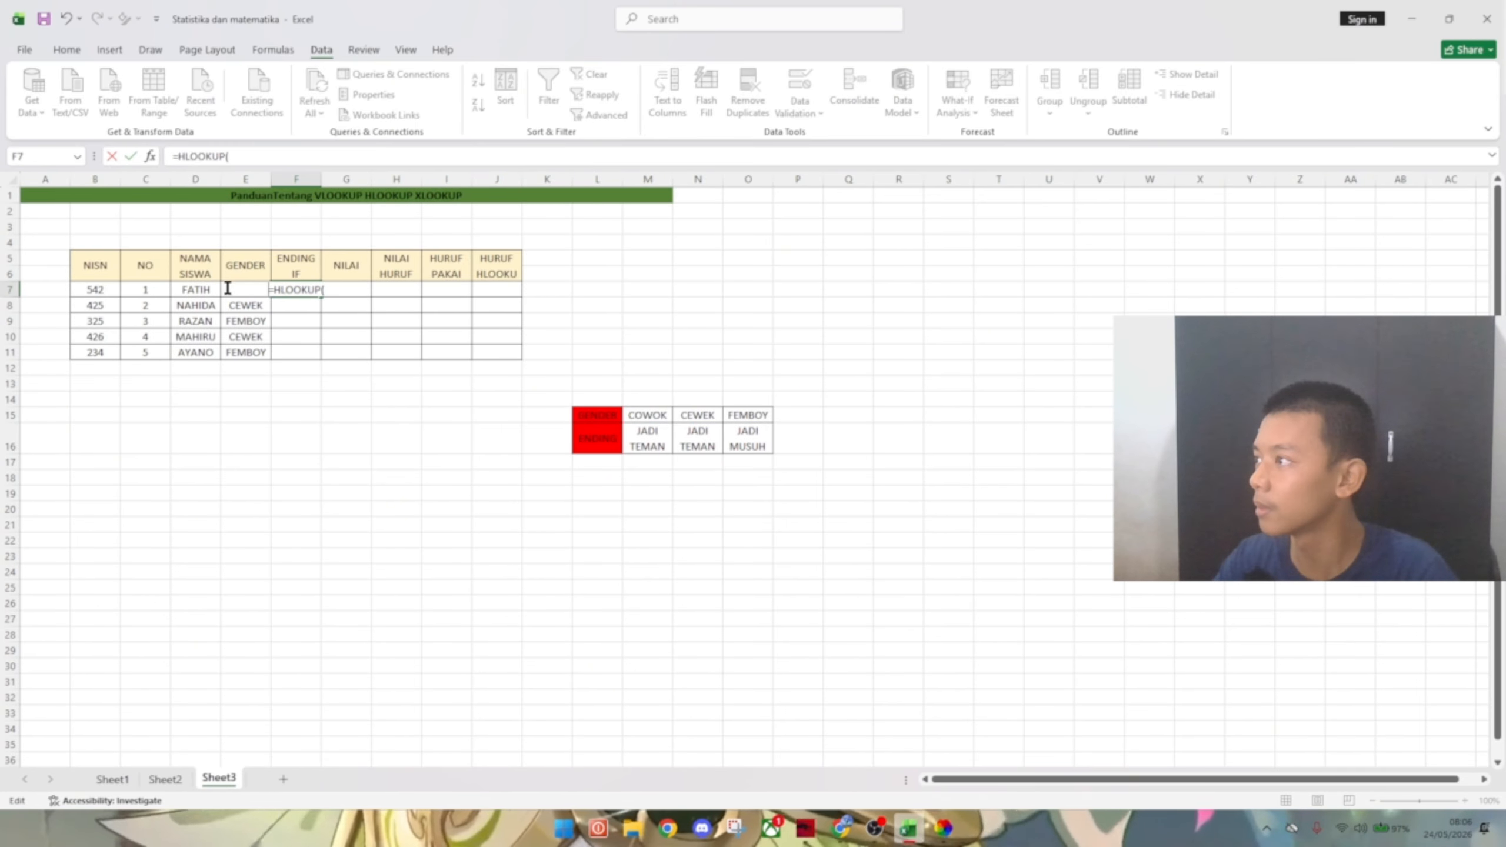
click(326, 289)
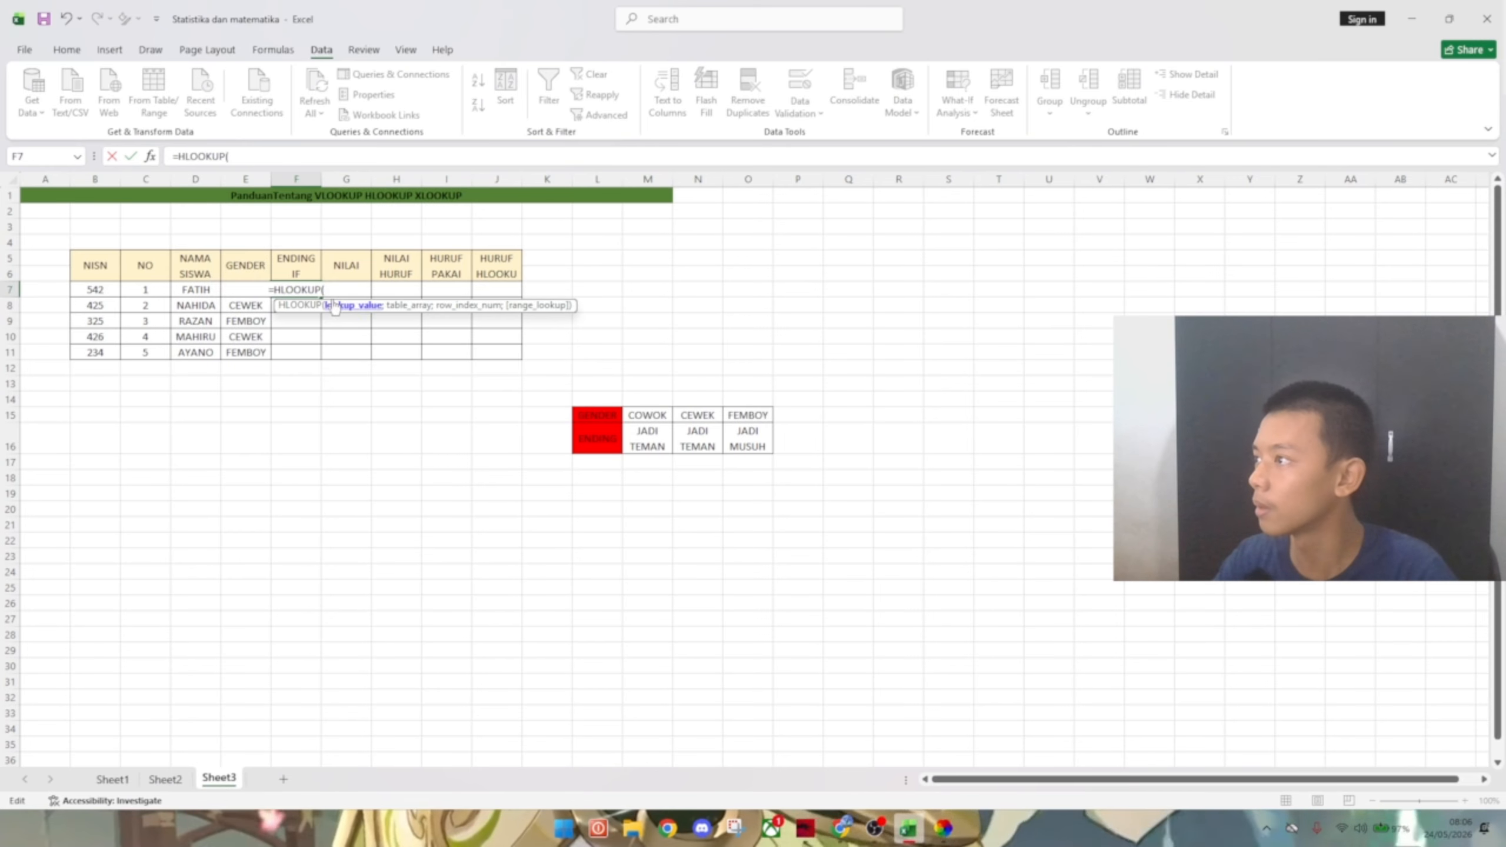
- Set E7 as the HLOOKUP lookup value and the absolute range $L$15:$O$16 as its table array
click(280, 154)
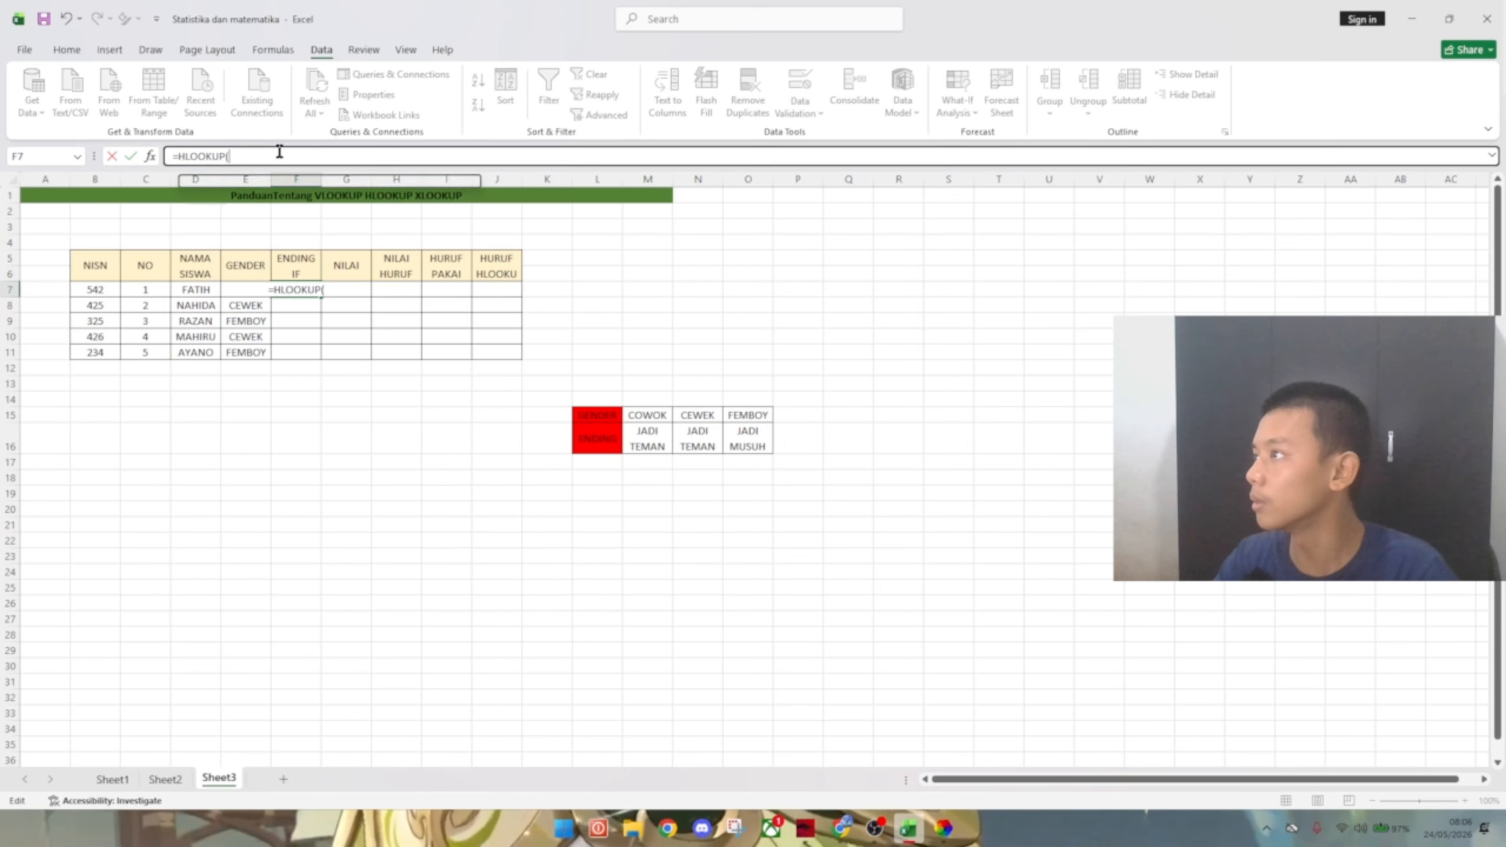
text(E7)
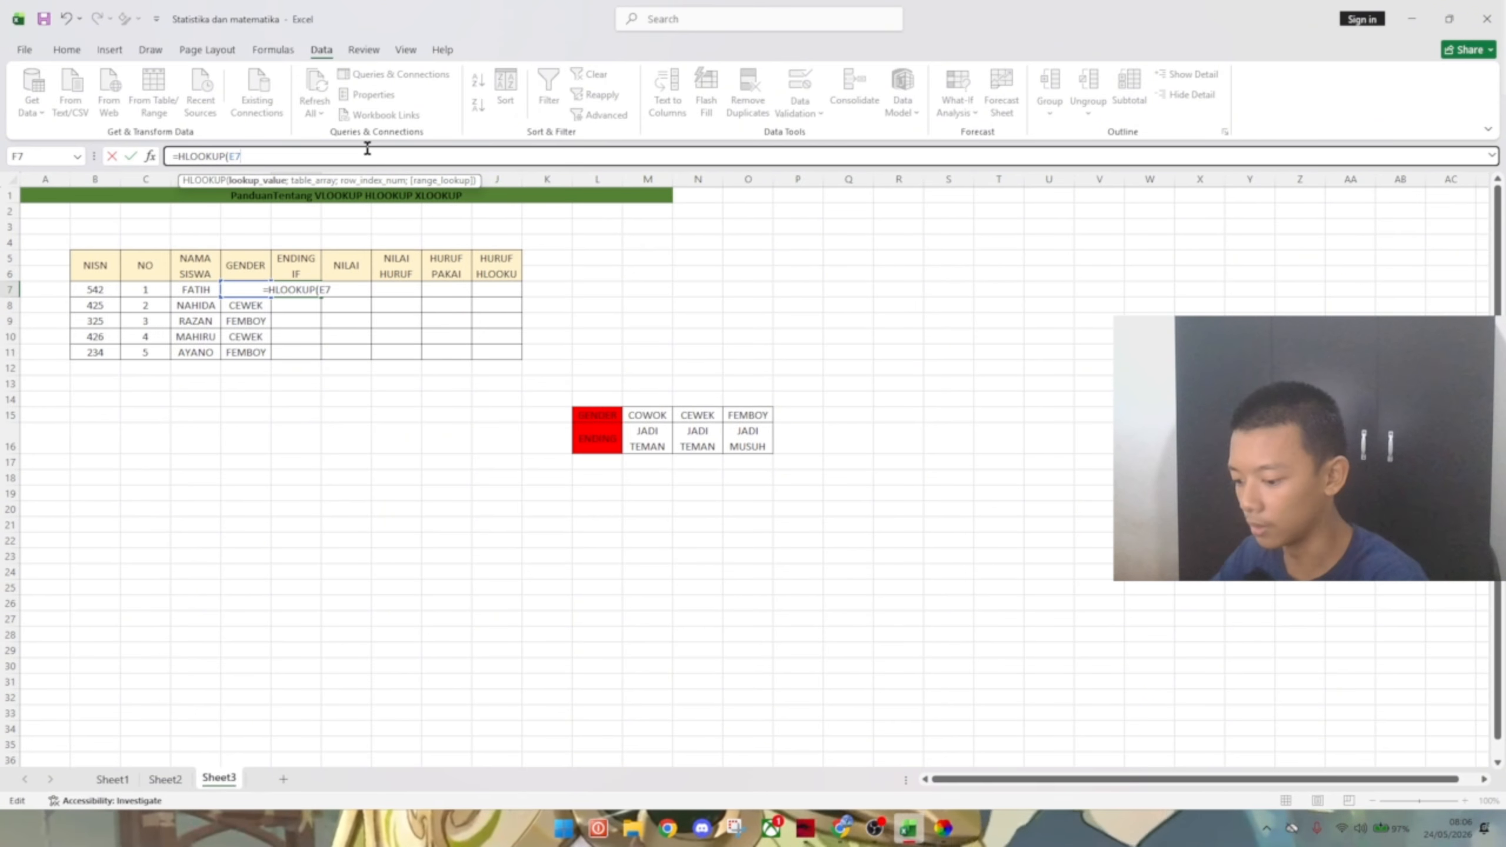
text(;)
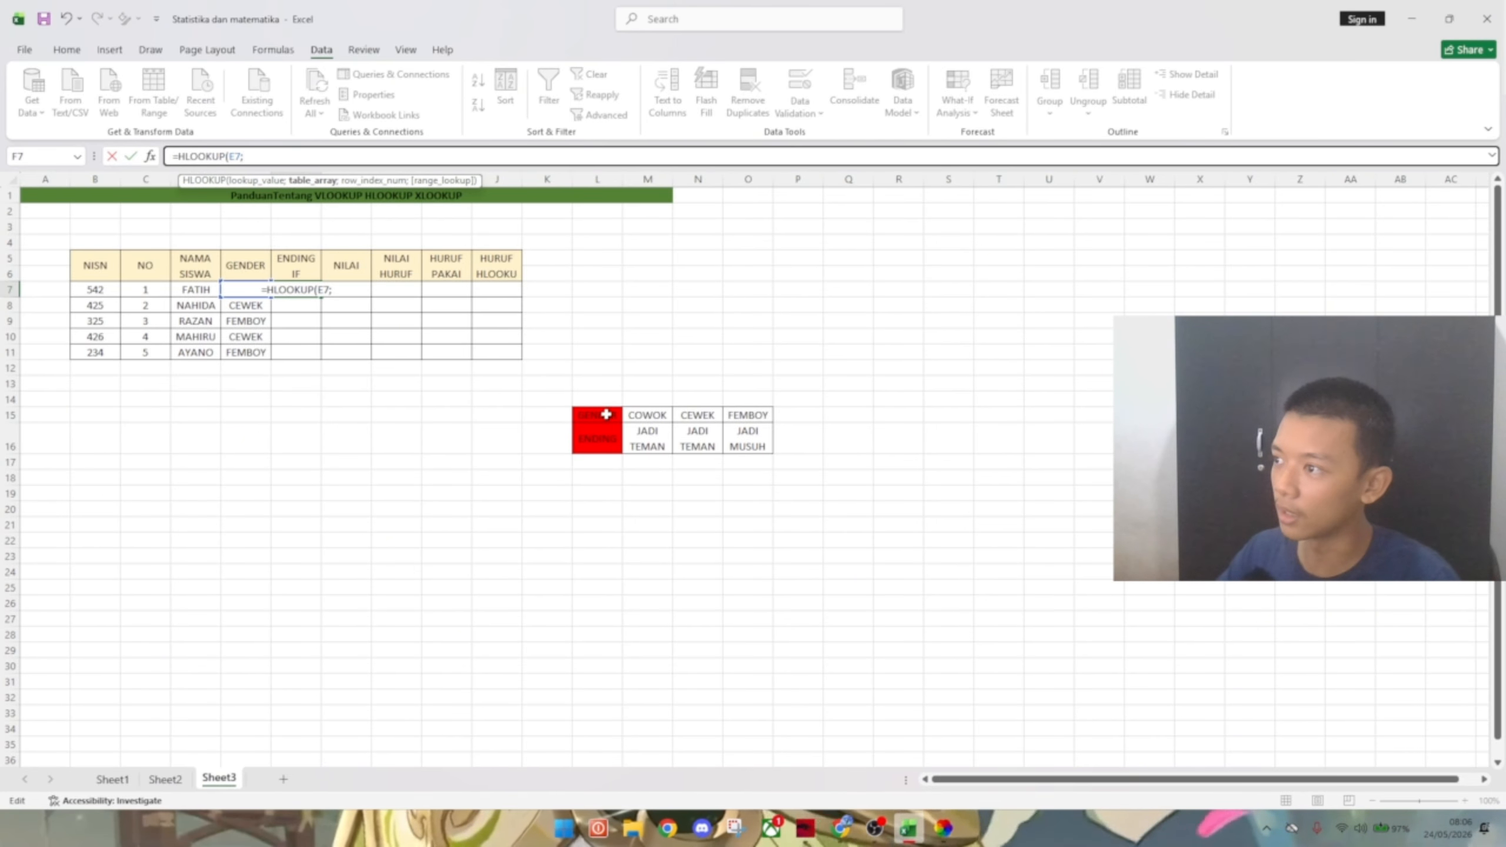
drag(606, 414, 730, 441)
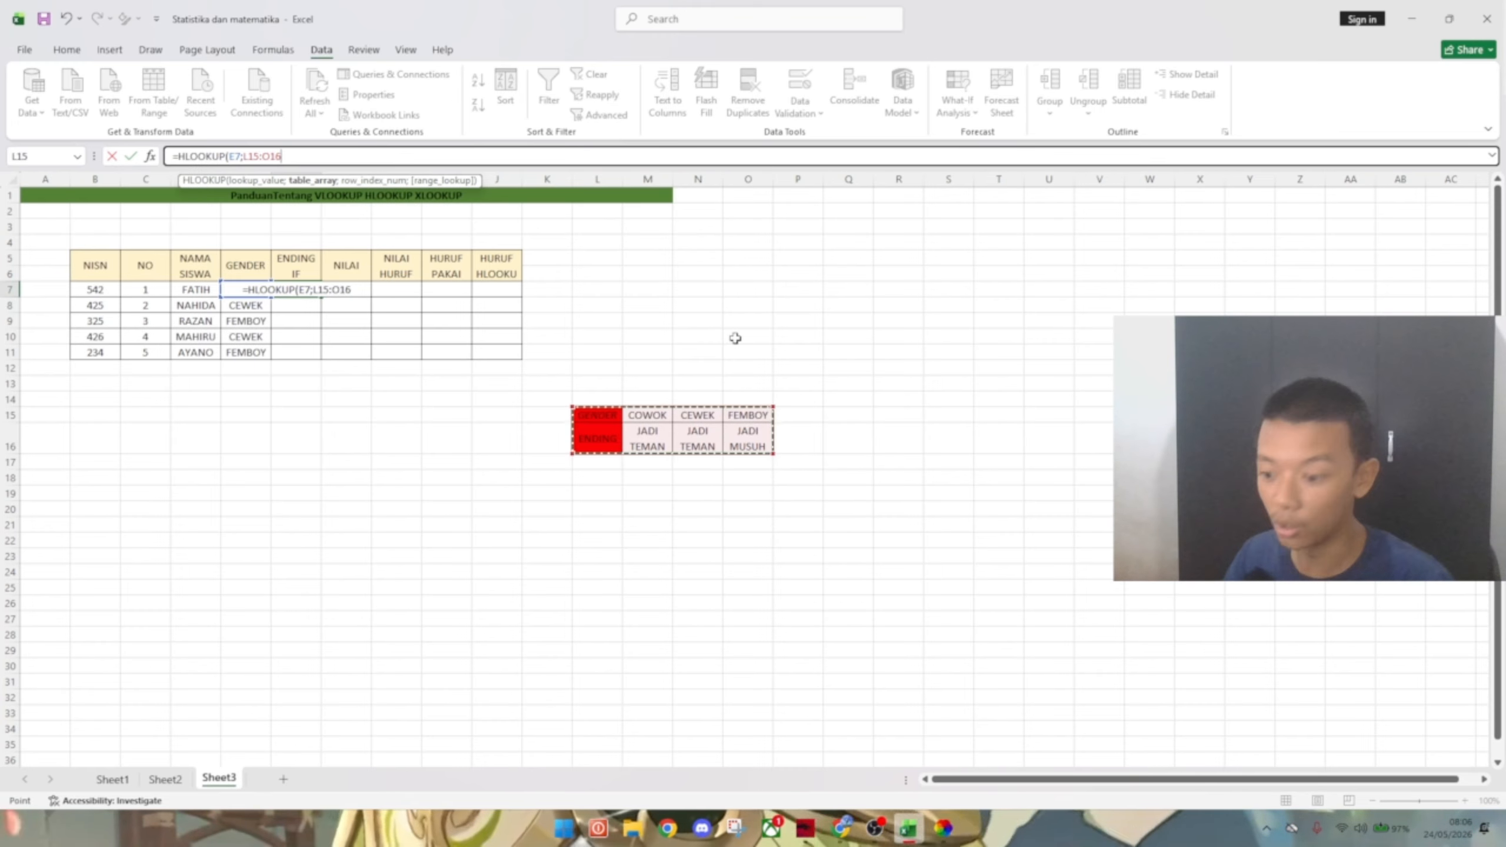
key(F4)
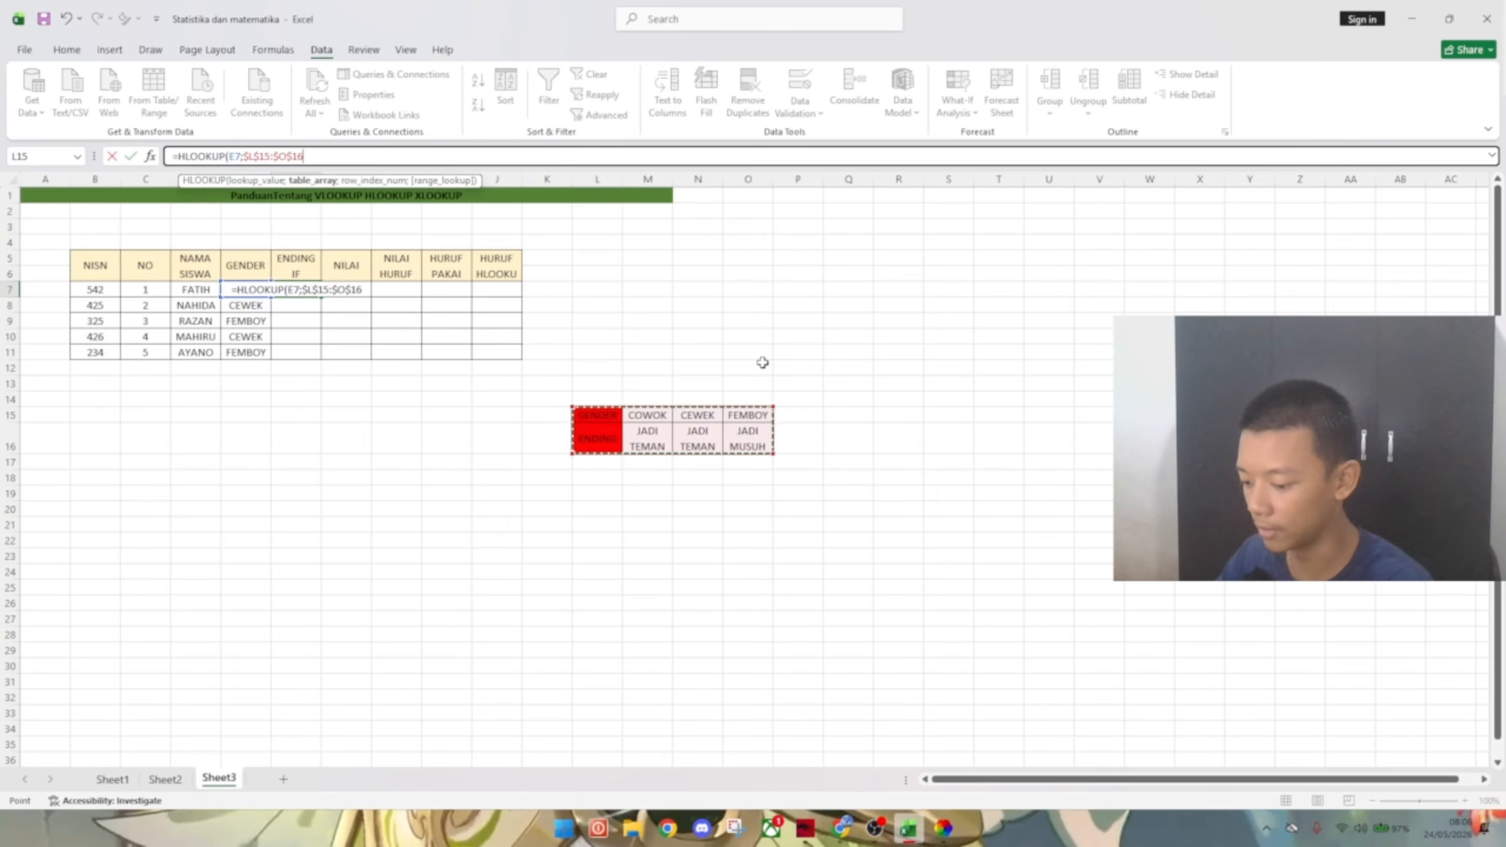
- Finish the HLOOKUP formula in F7 with row index 2 and range lookup TRUE
text(;)
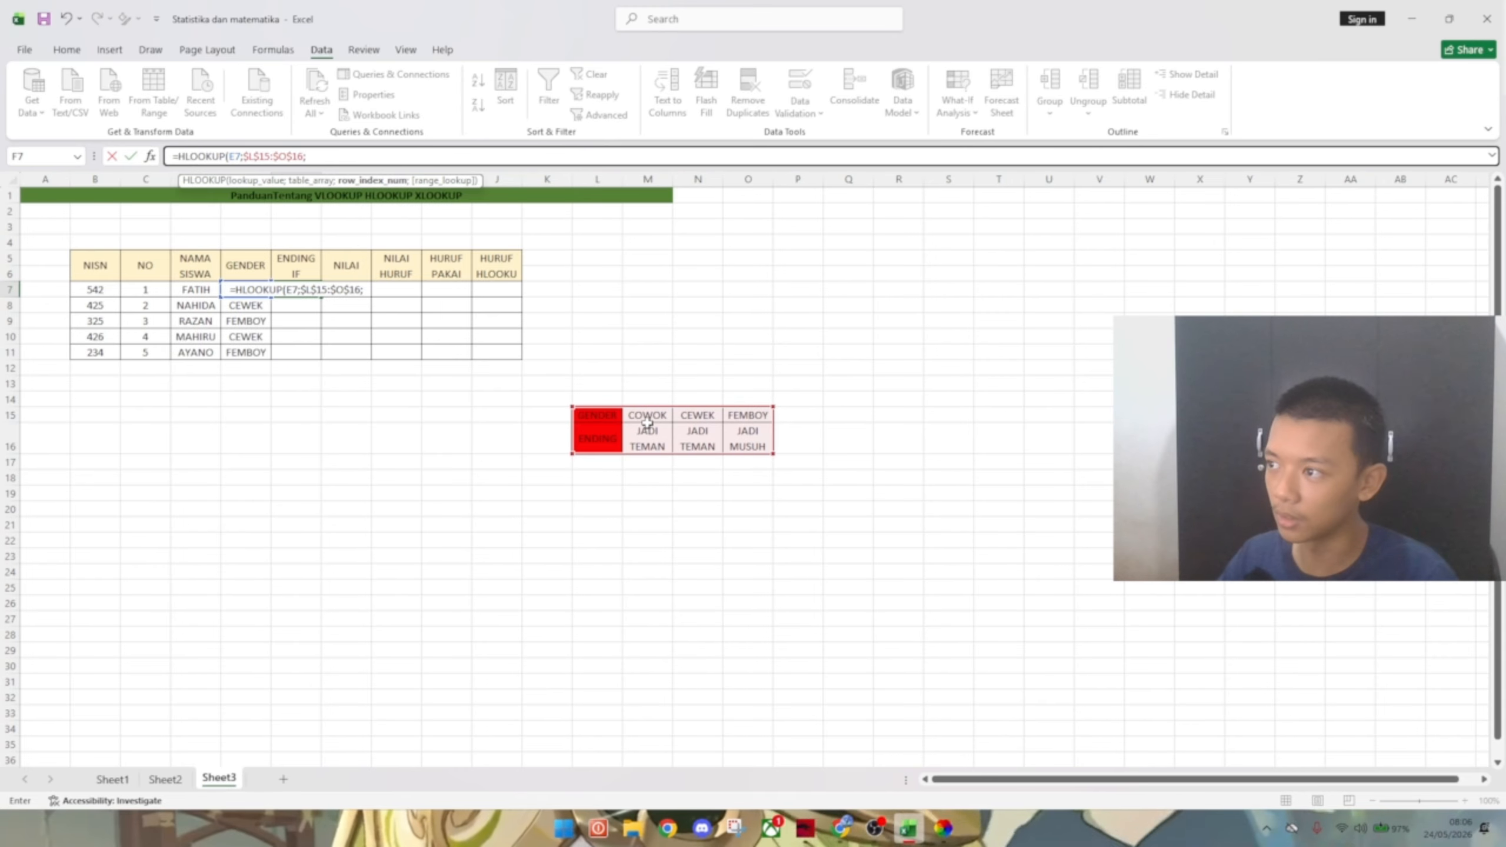
text(2)
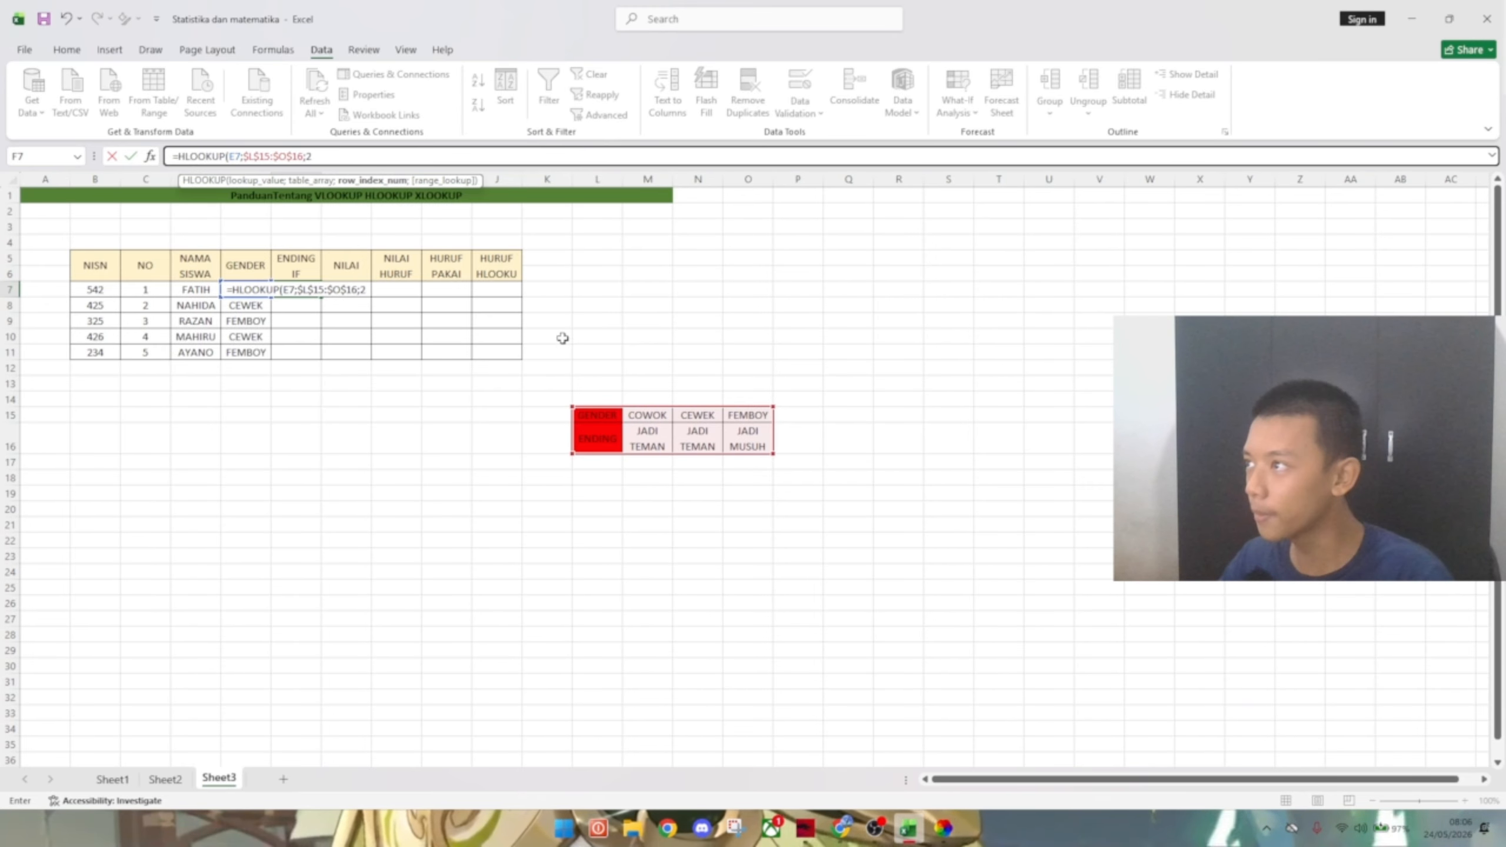
text(;)
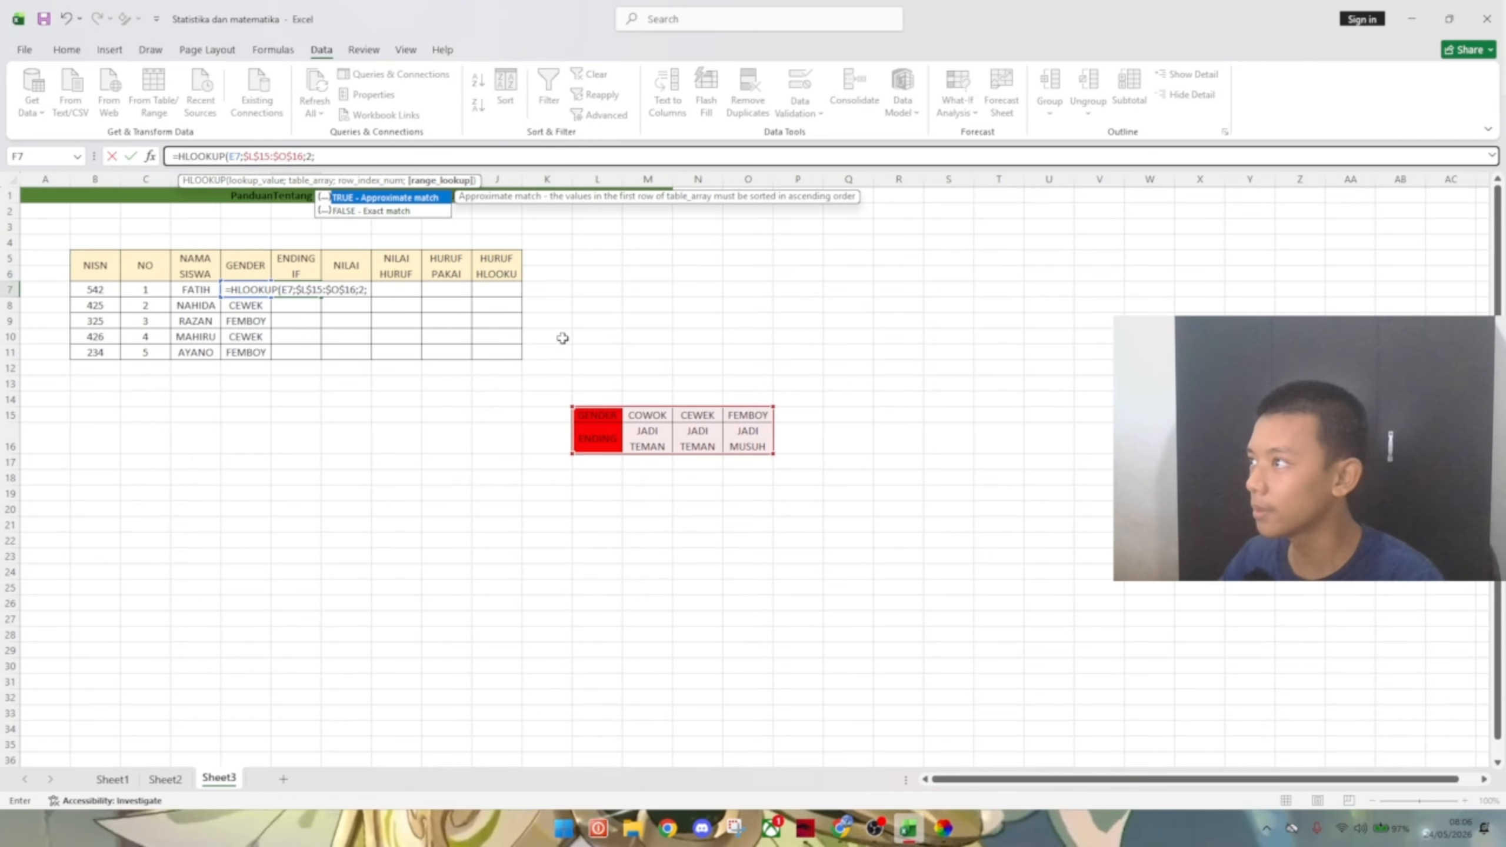
text(T)
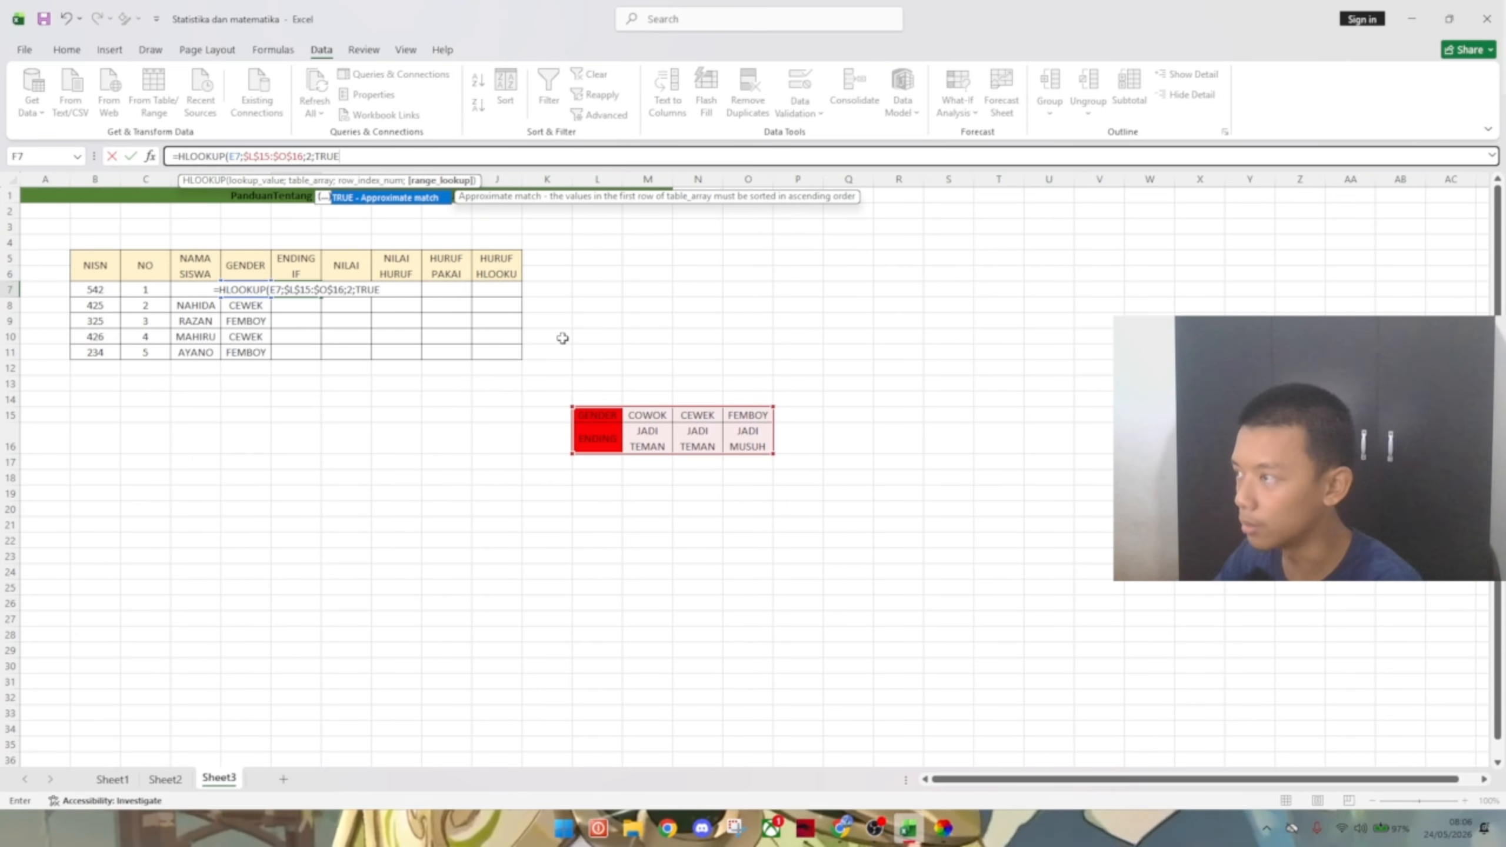
text(RUE)
key(Return)
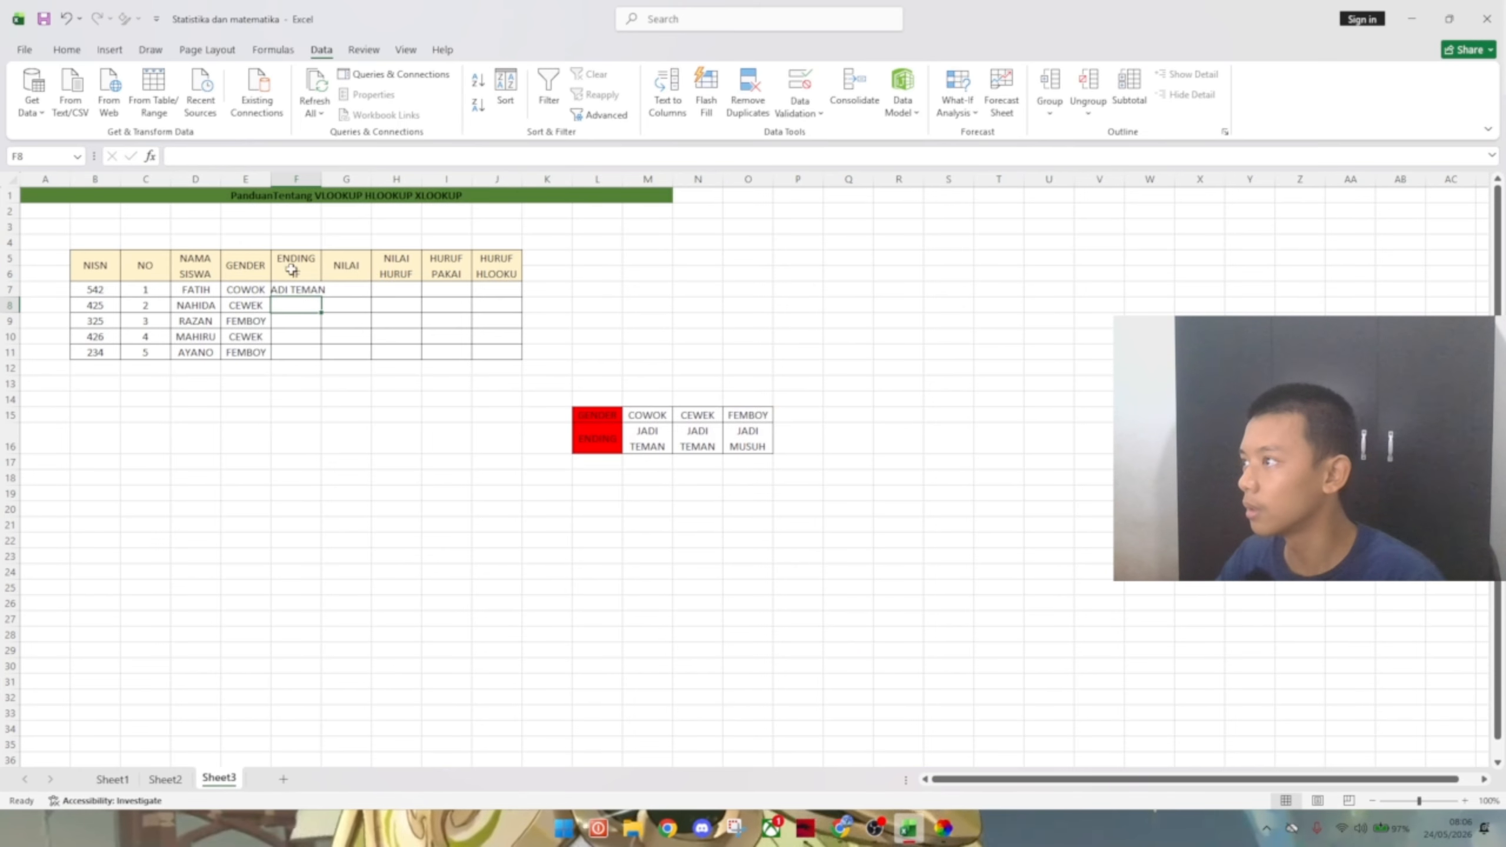
- Widen columns F, H and I to fit the ENDING IF, NILAI HURUF and HURUF PAKAI VLOOKUP contents
click(319, 290)
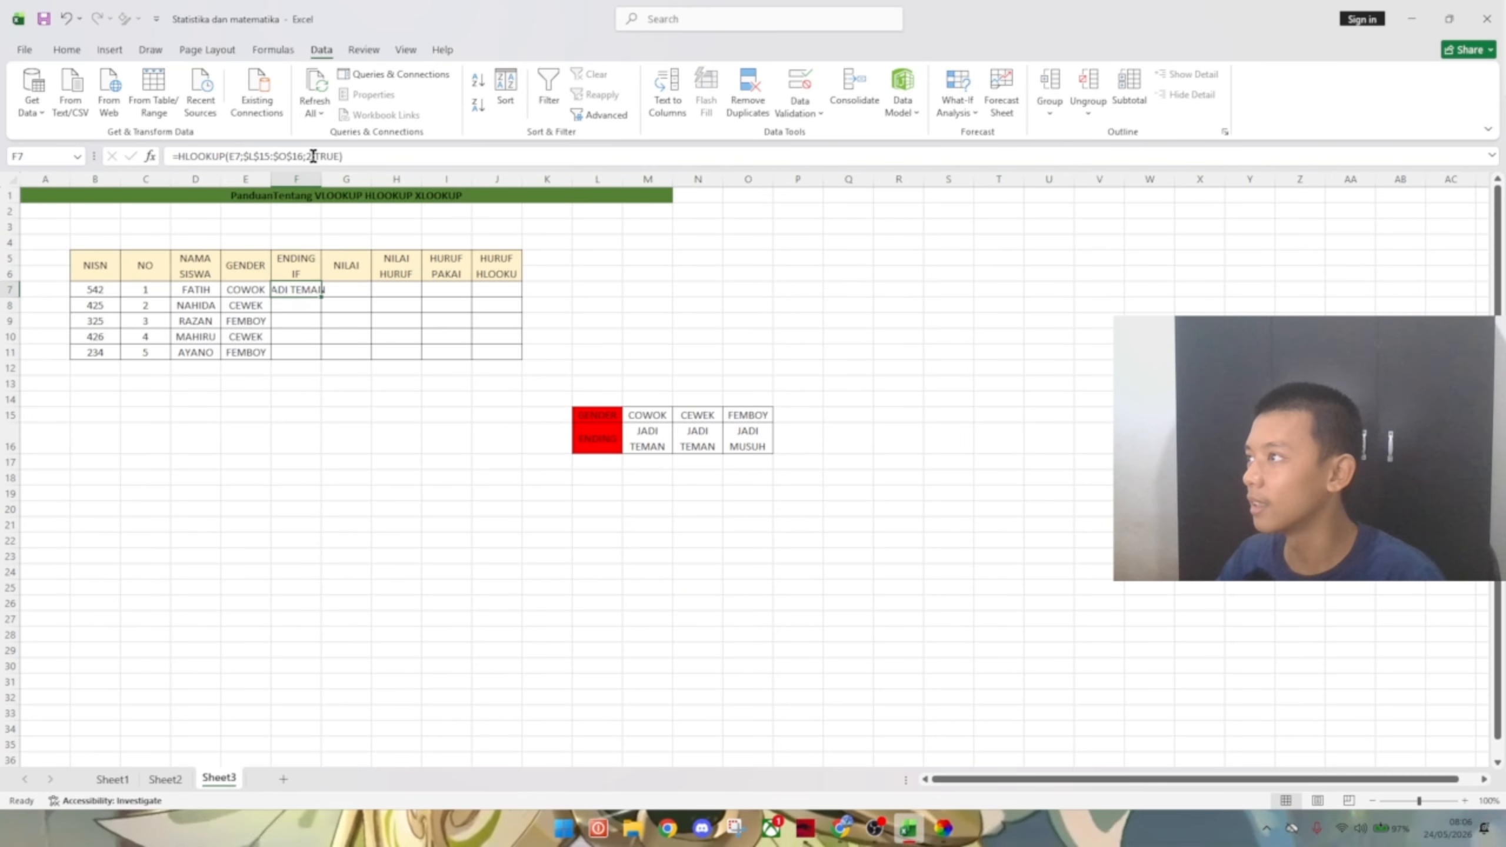
drag(322, 182, 347, 181)
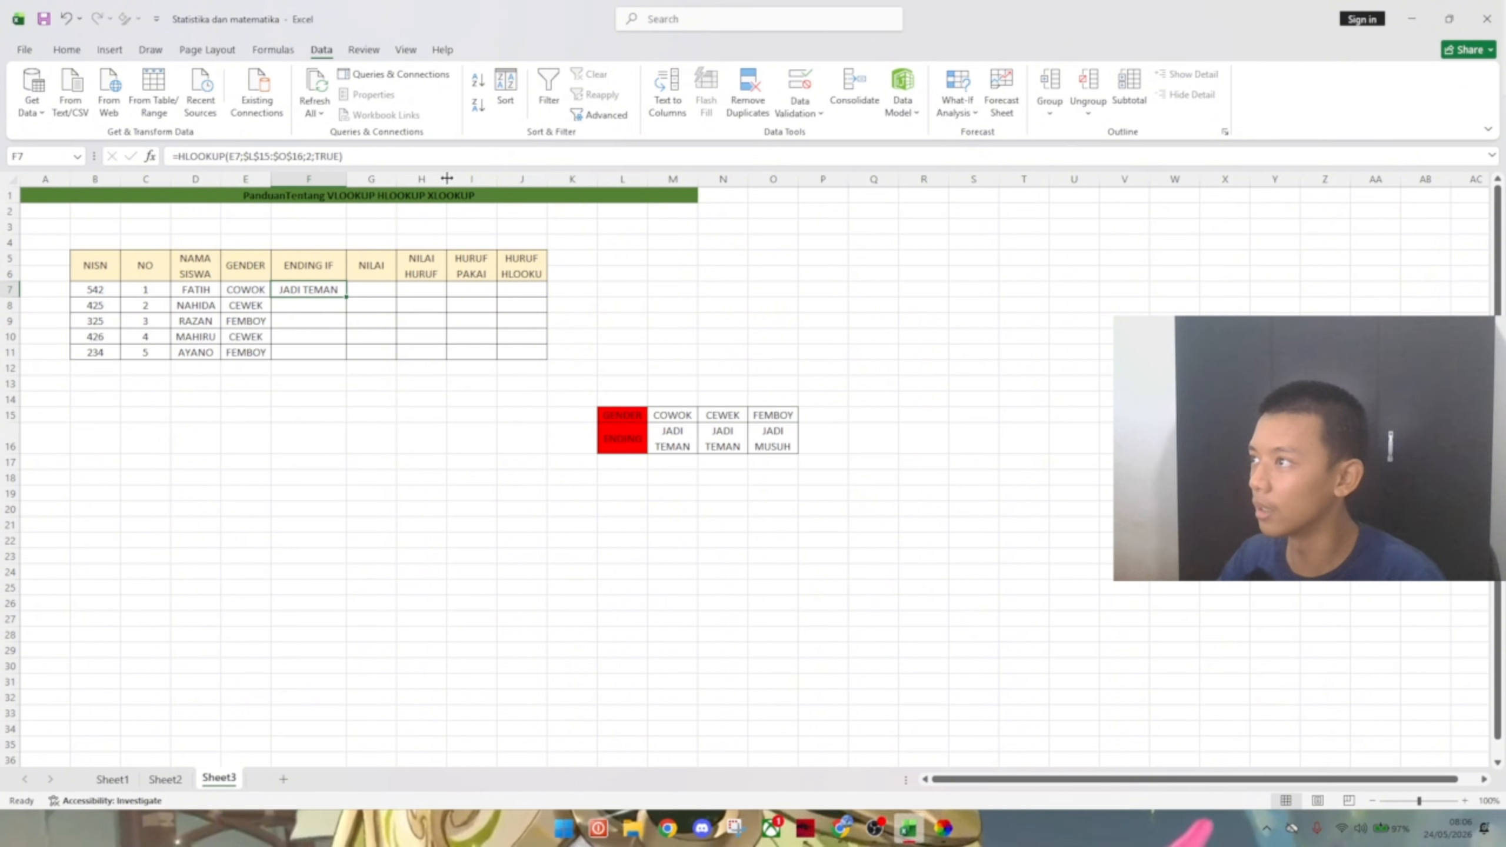
drag(437, 181, 471, 184)
click(617, 241)
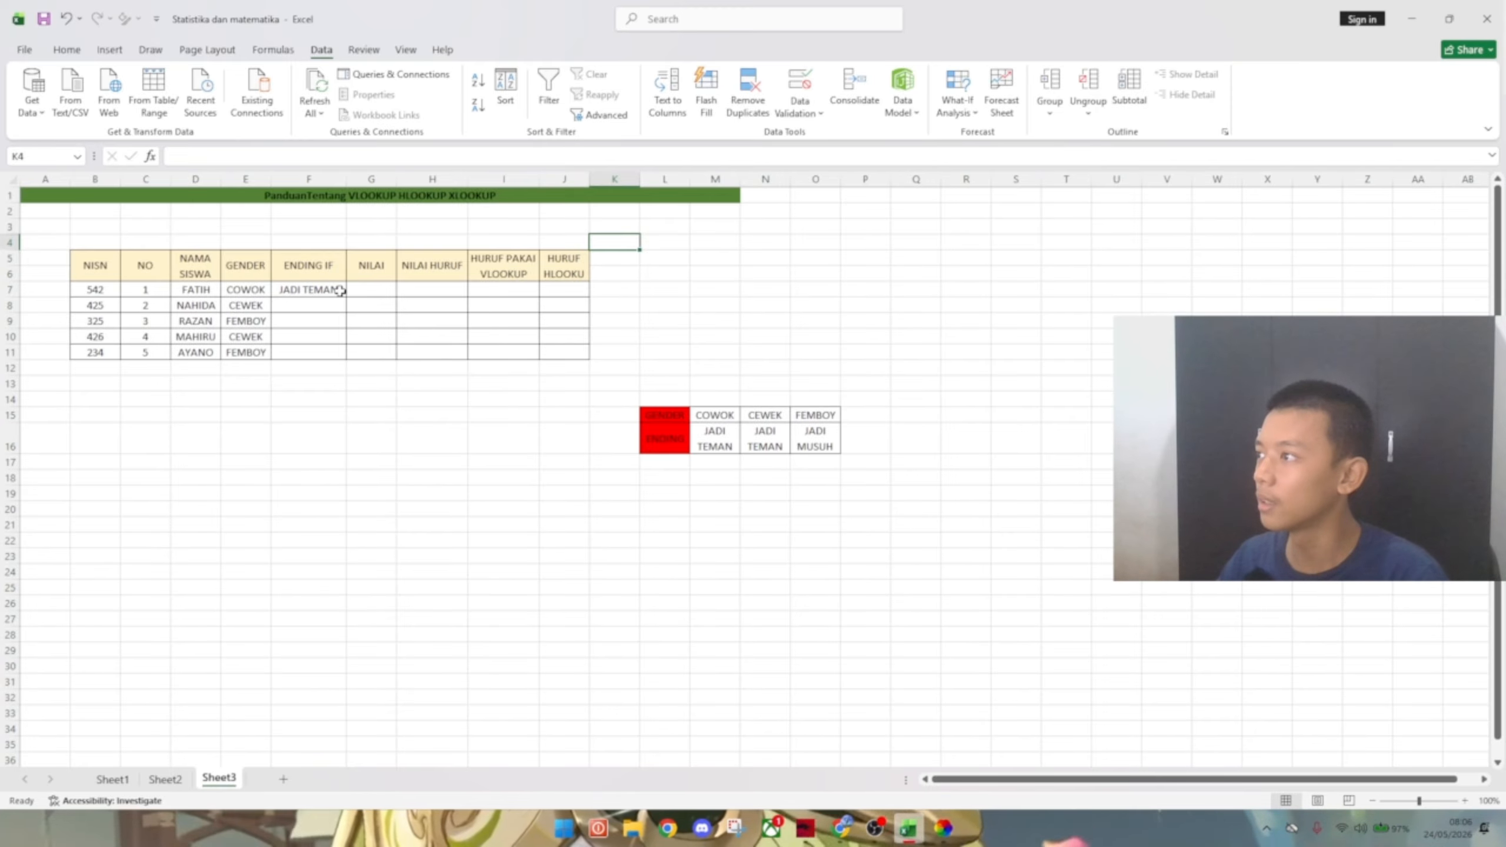
- Fill the HLOOKUP formula from F7 down to F11
click(340, 291)
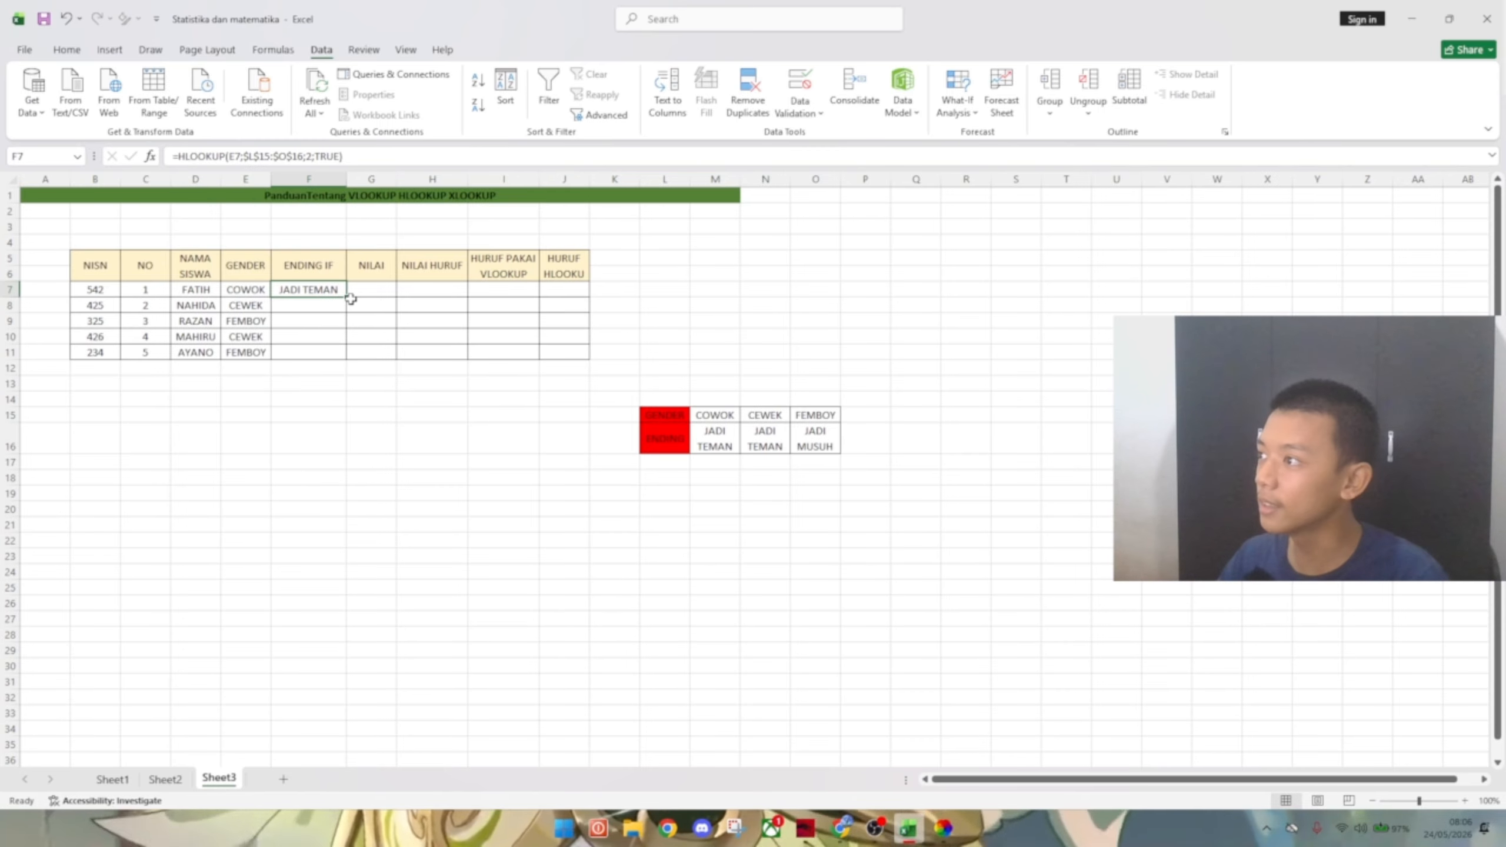
drag(349, 298, 343, 364)
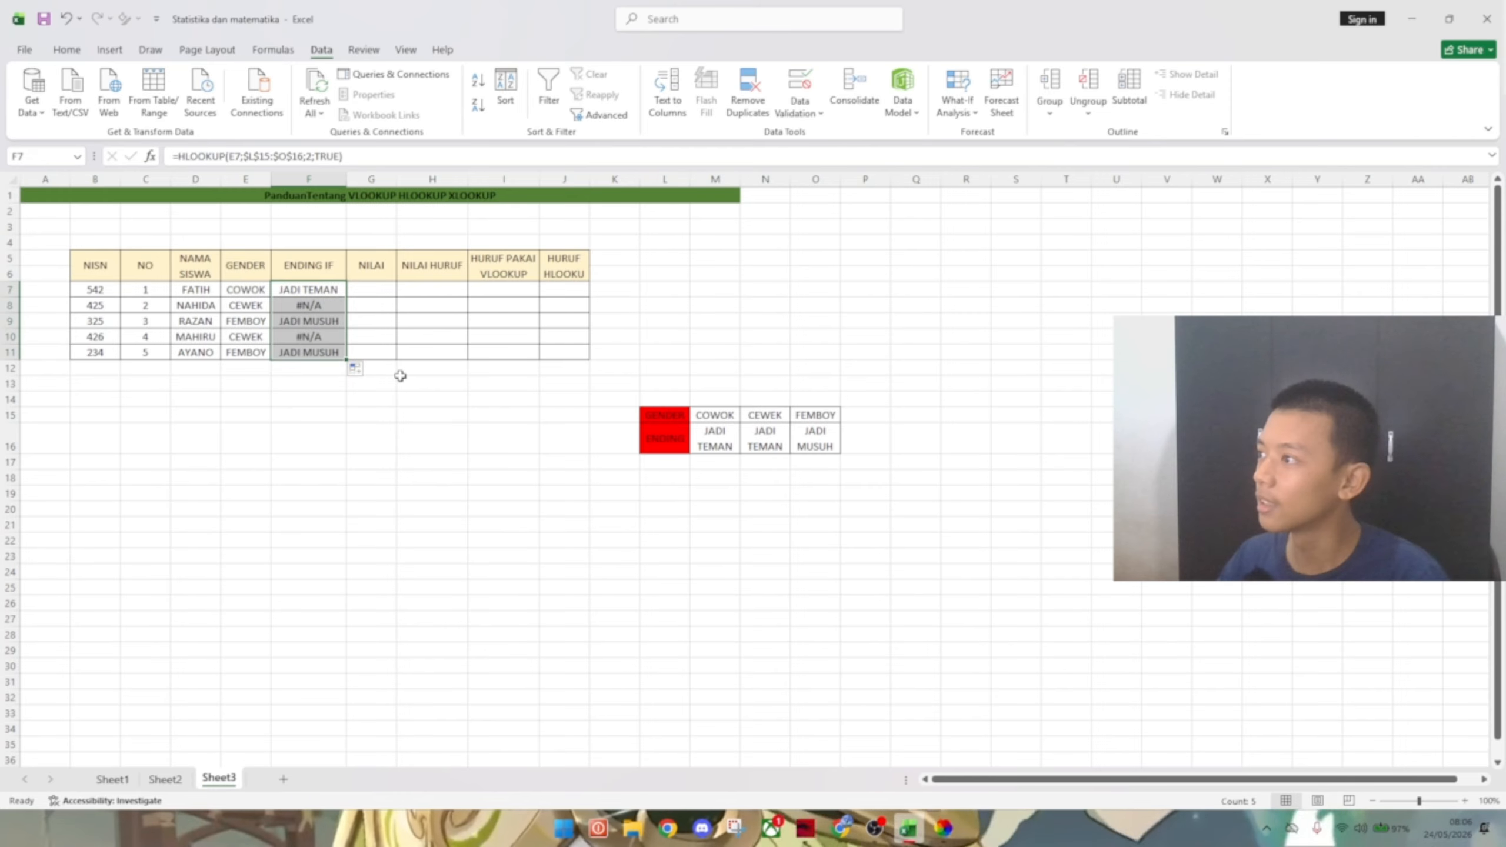
click(400, 375)
- Examine the HLOOKUP formulas in F8 and F10 and the gender in E8 to find the cause of the errors
click(323, 305)
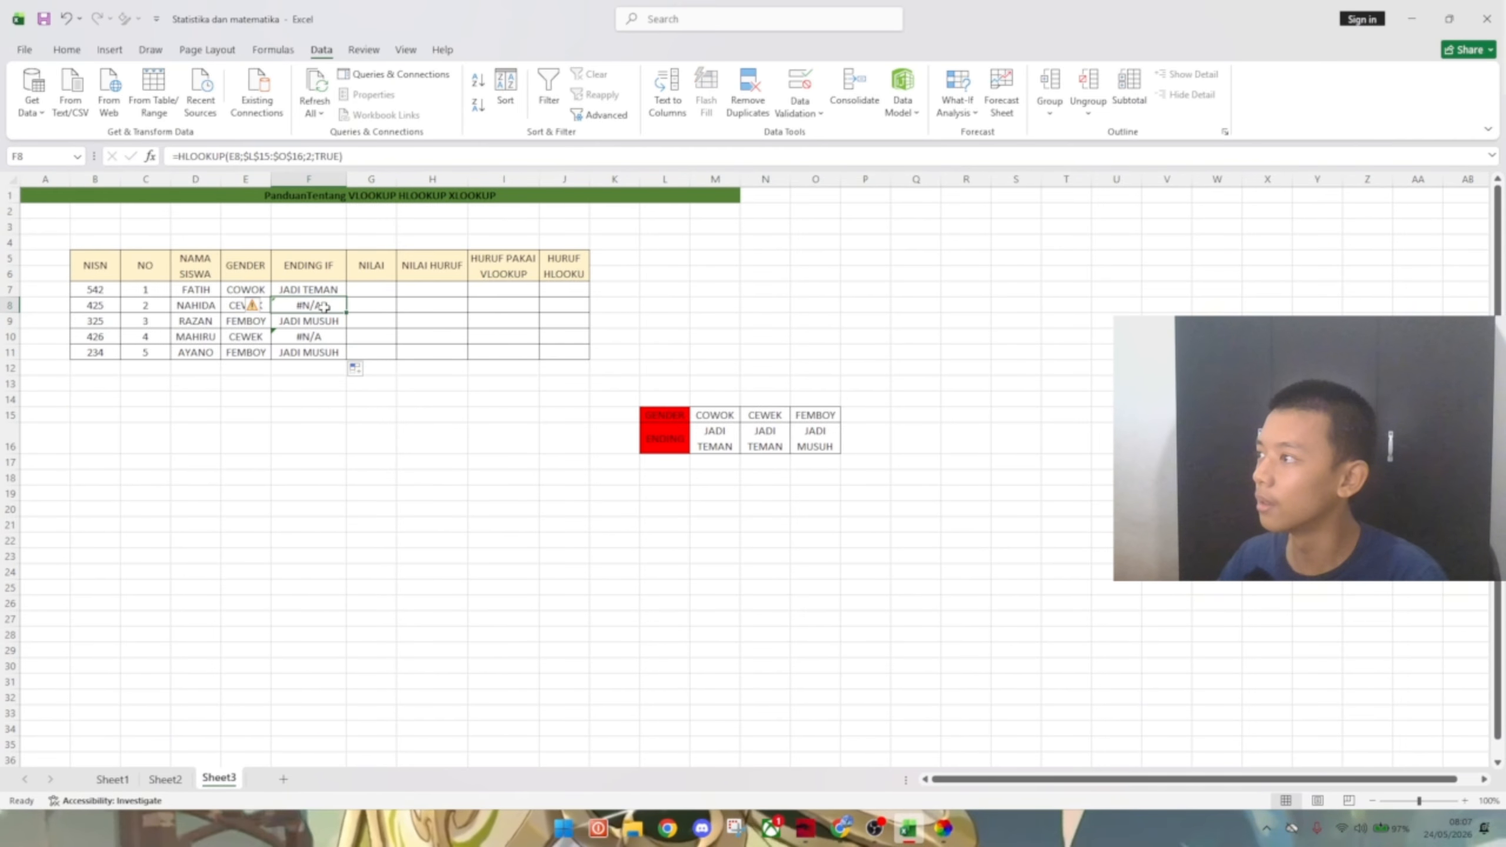
click(618, 559)
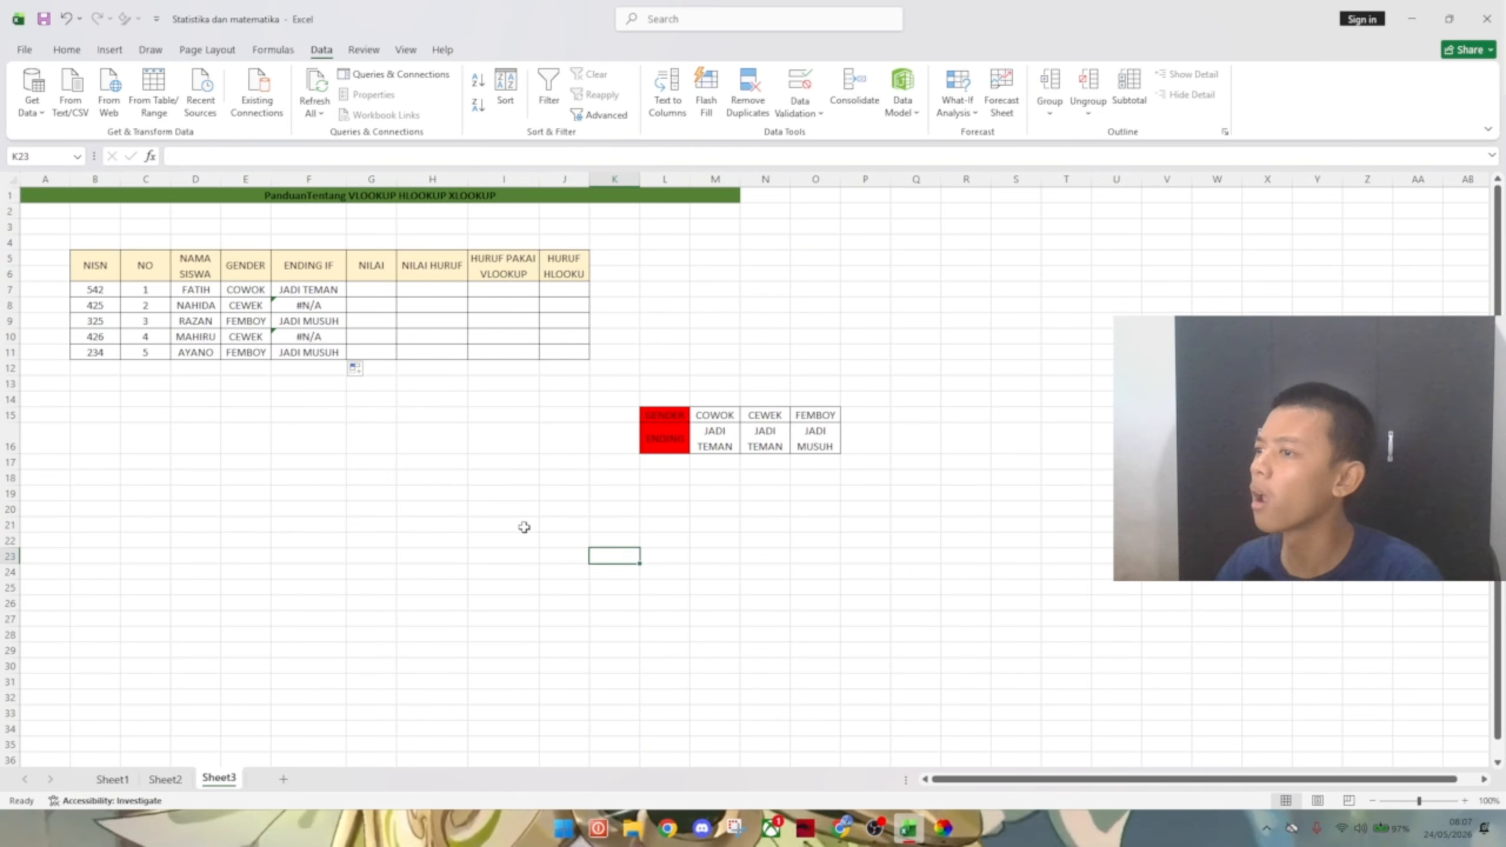
click(315, 303)
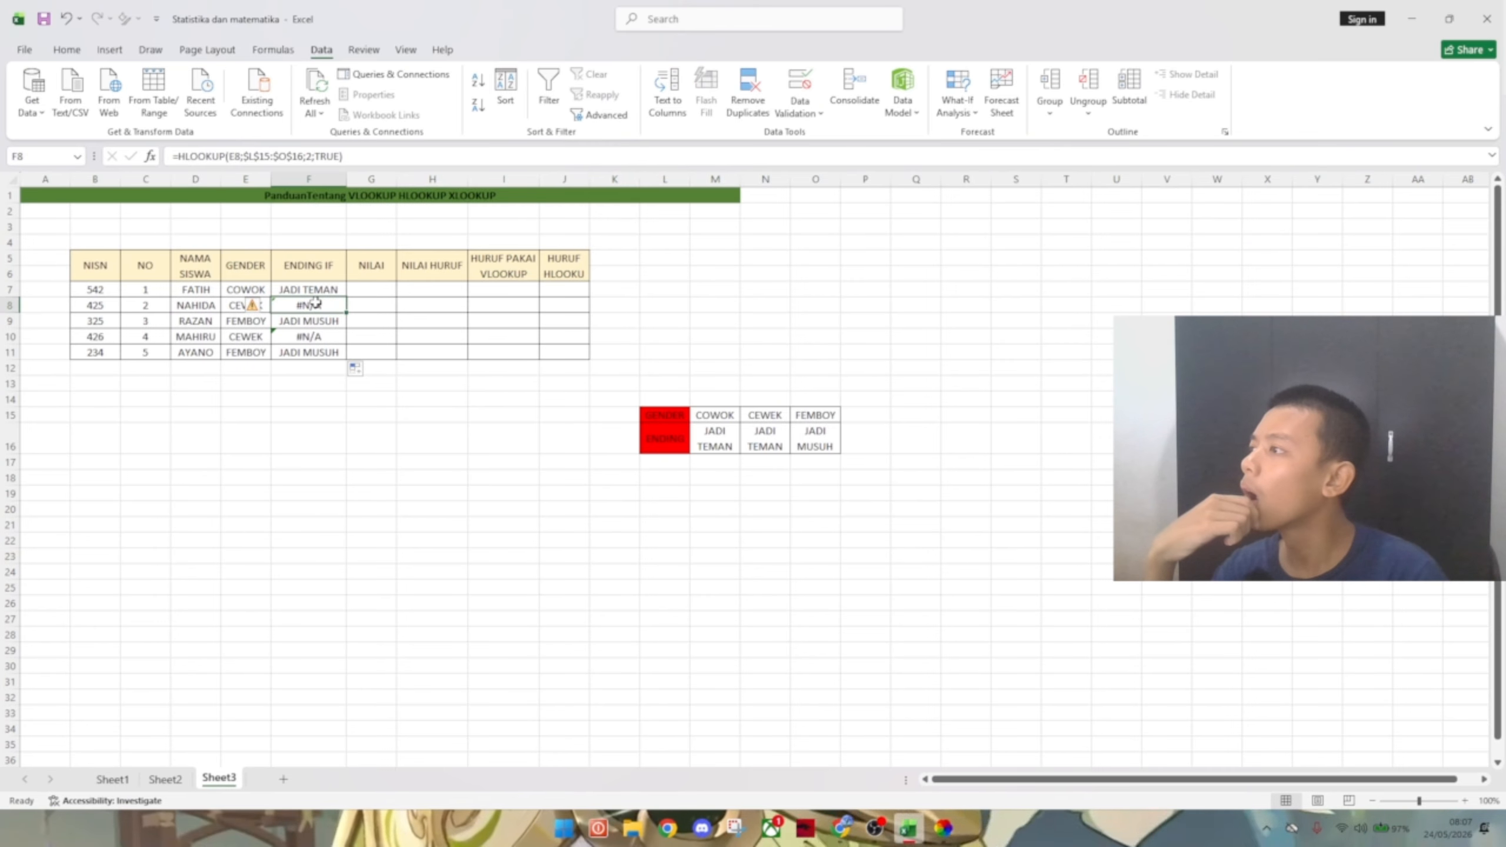
click(304, 399)
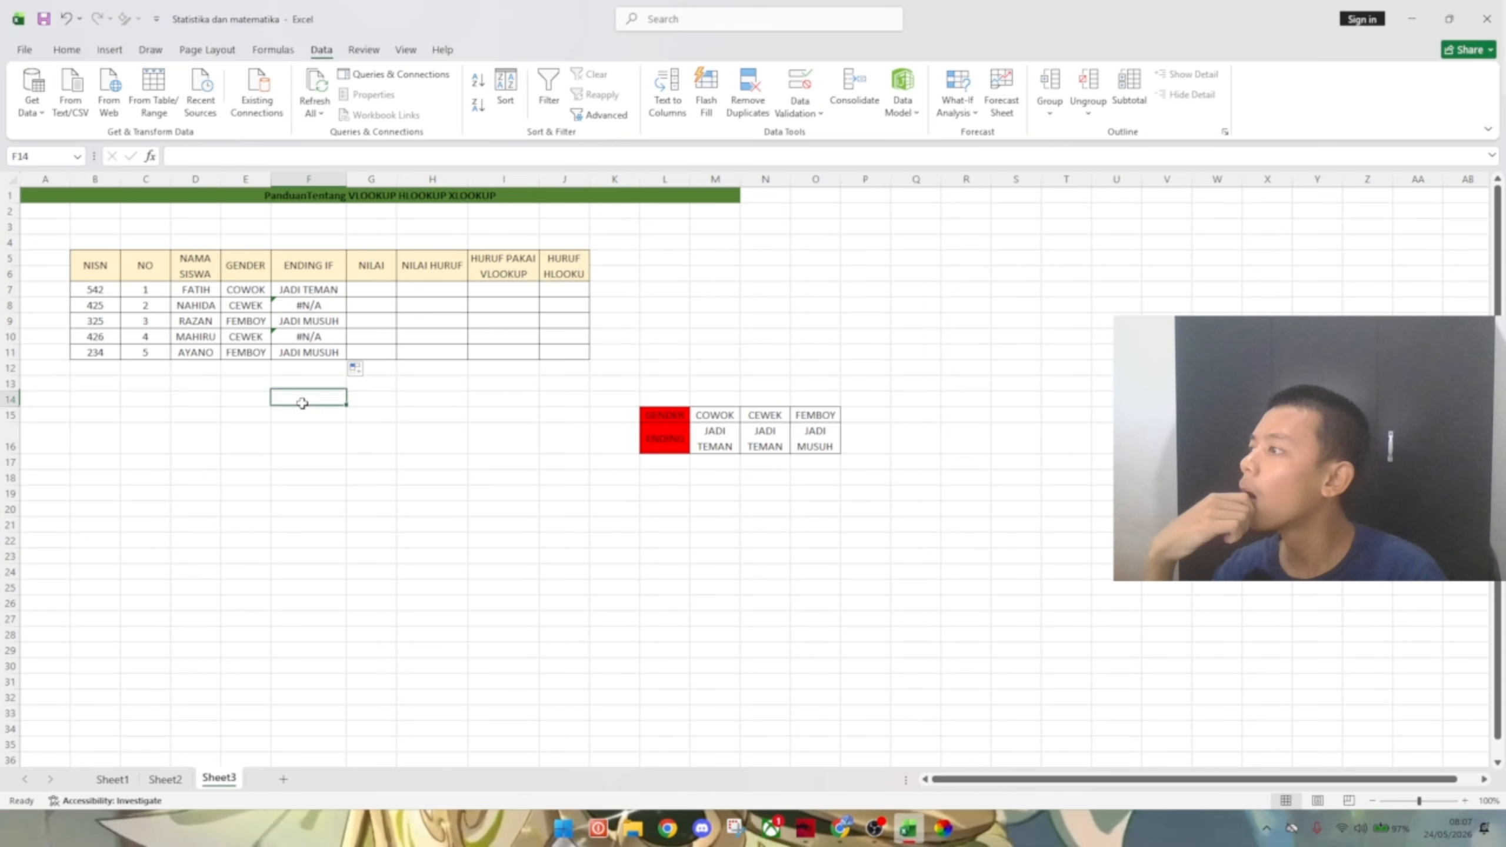
click(237, 305)
click(409, 463)
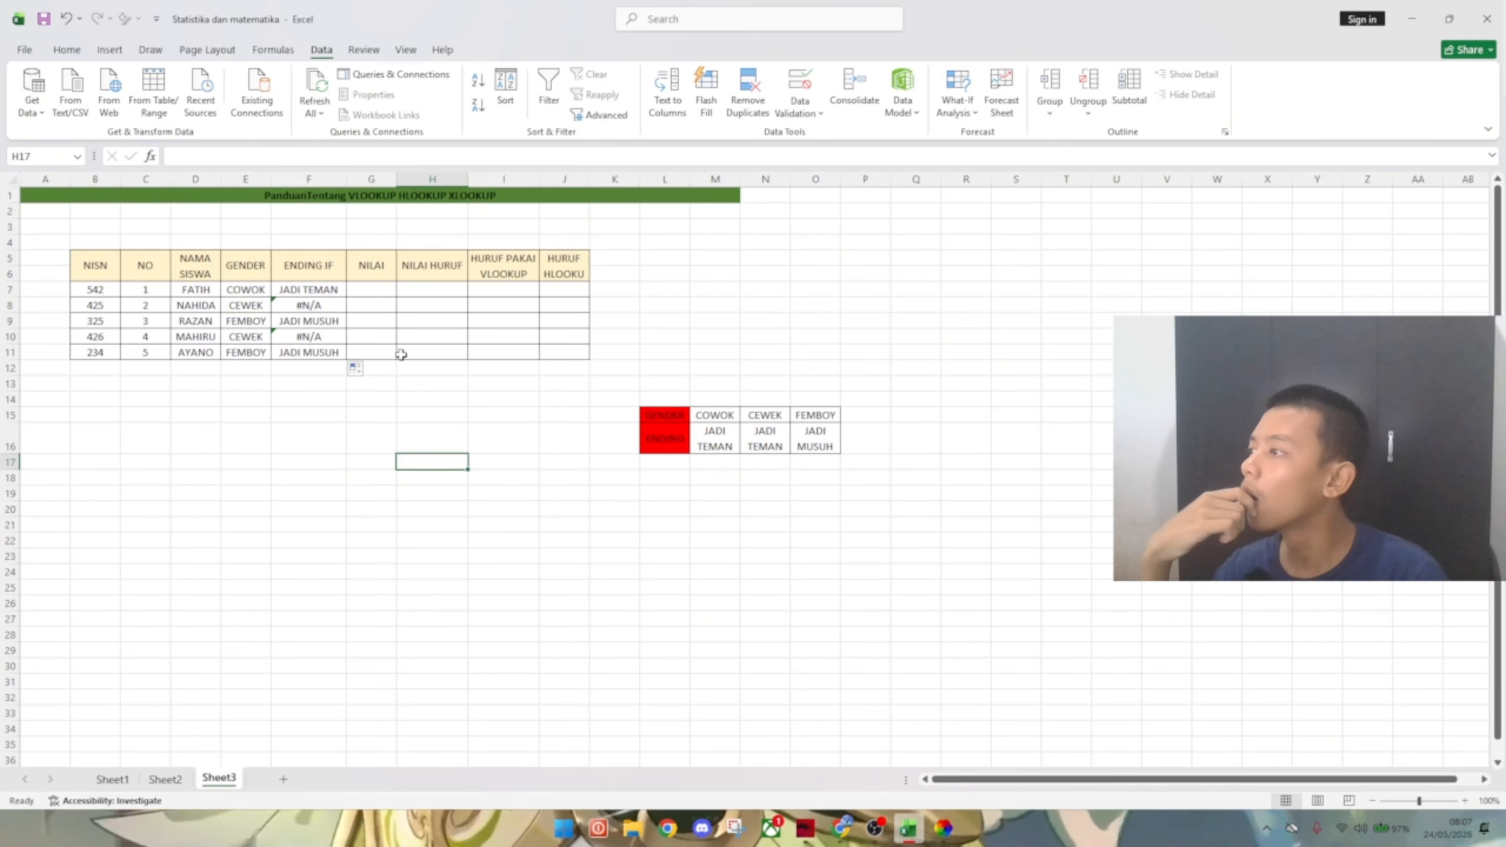
click(304, 332)
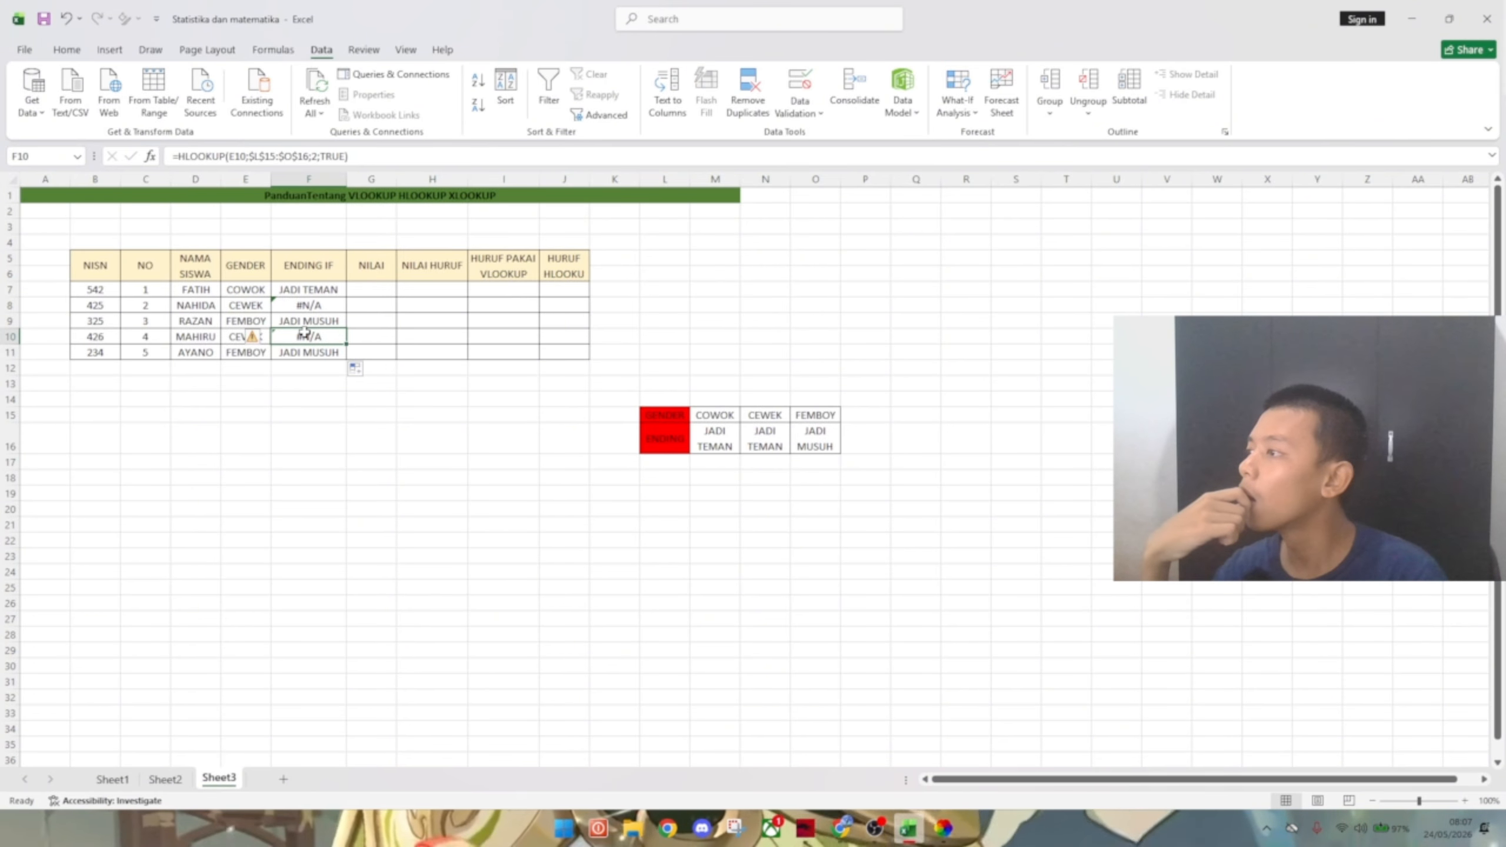
- Open the HLOOKUP formula in F8 for editing at its row index argument
click(328, 303)
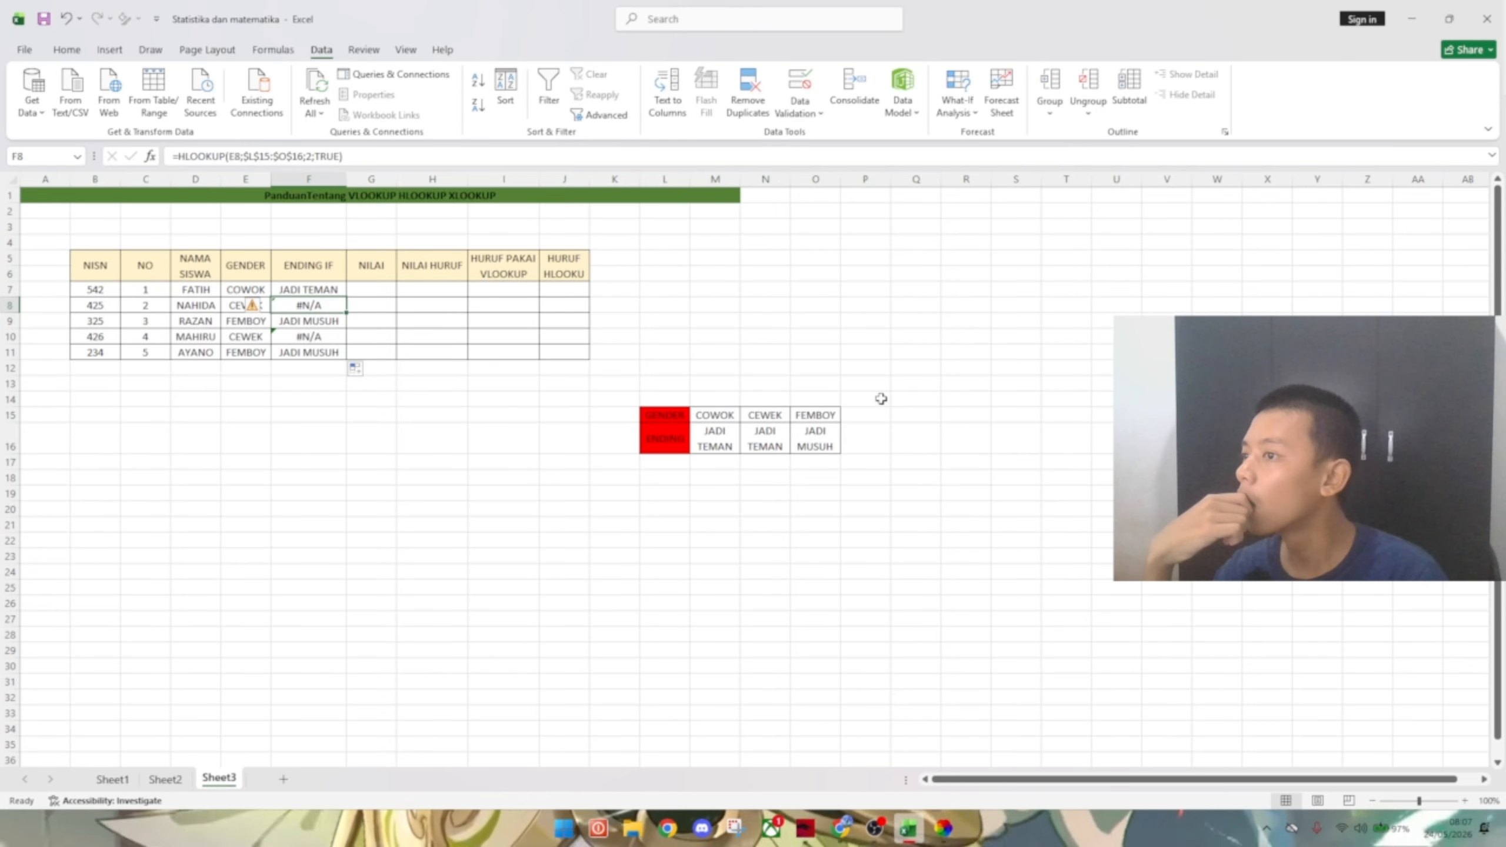
click(309, 157)
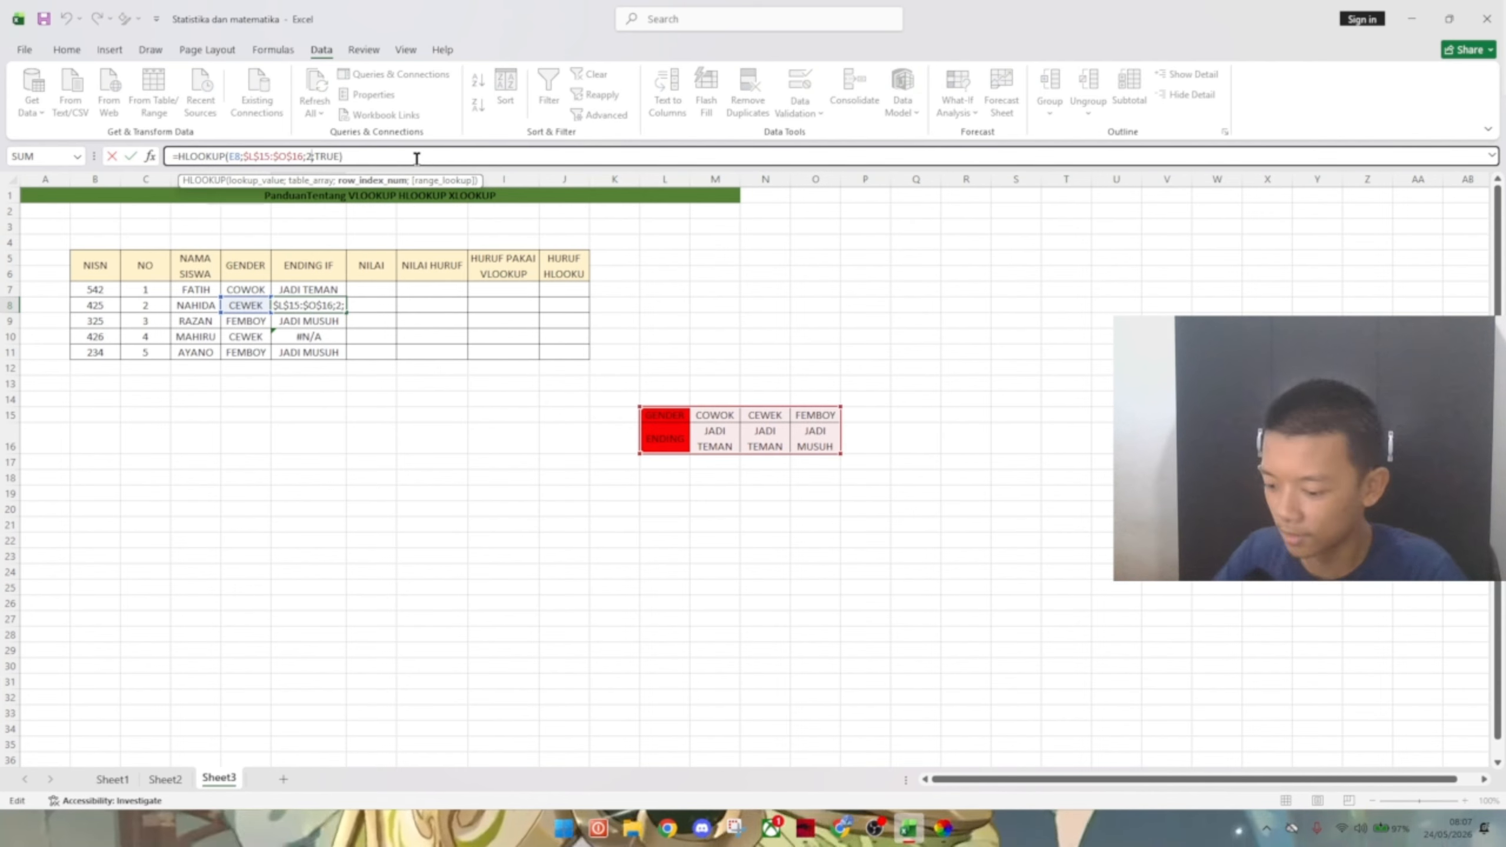
- Try a row index of 1 in the HLOOKUP formula in F8
key(Left)
key(Left)
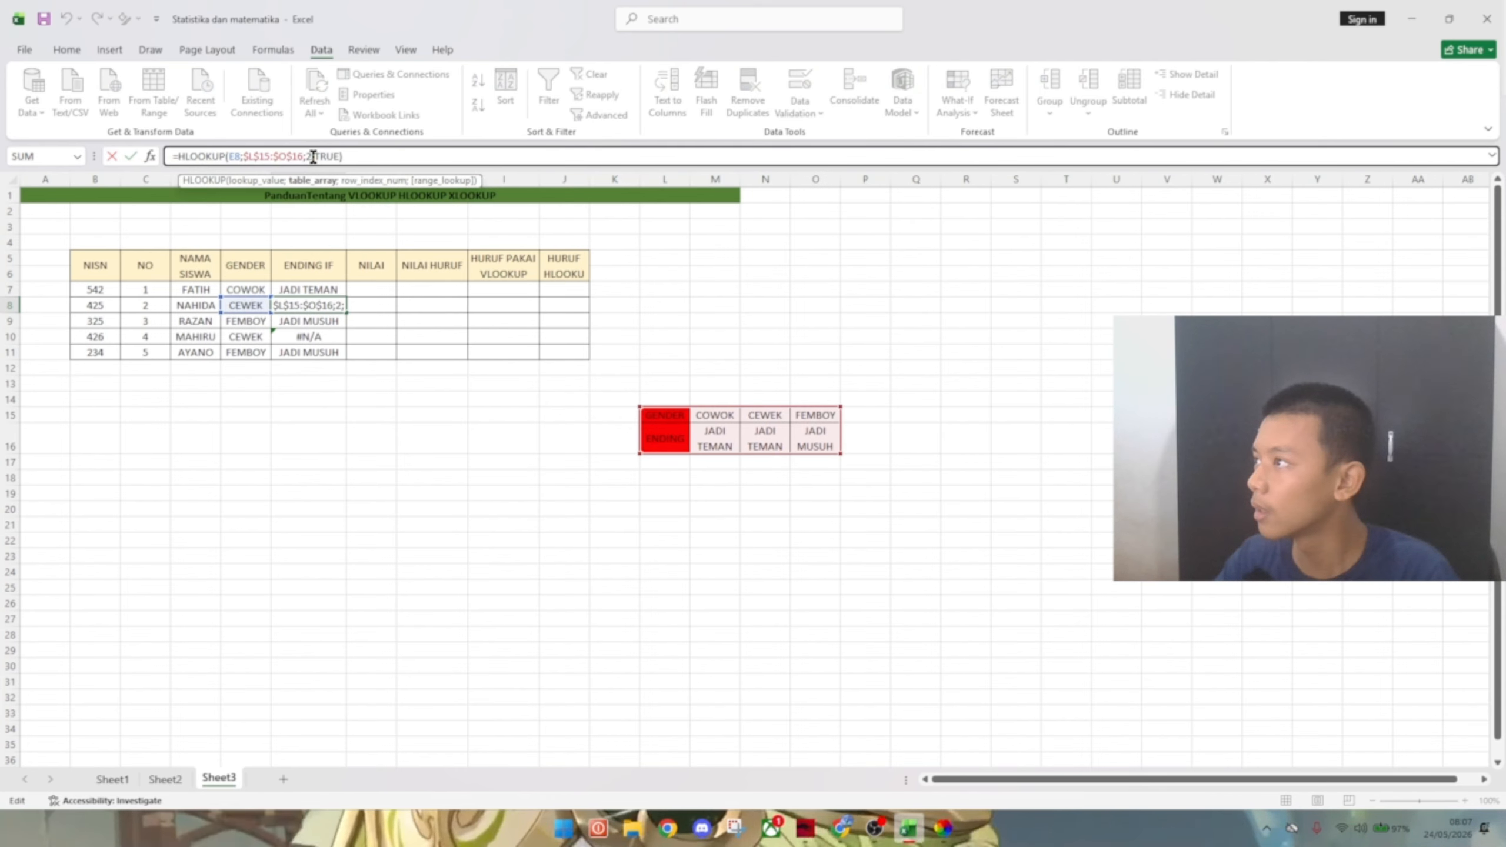
key(BackSpace)
text(1)
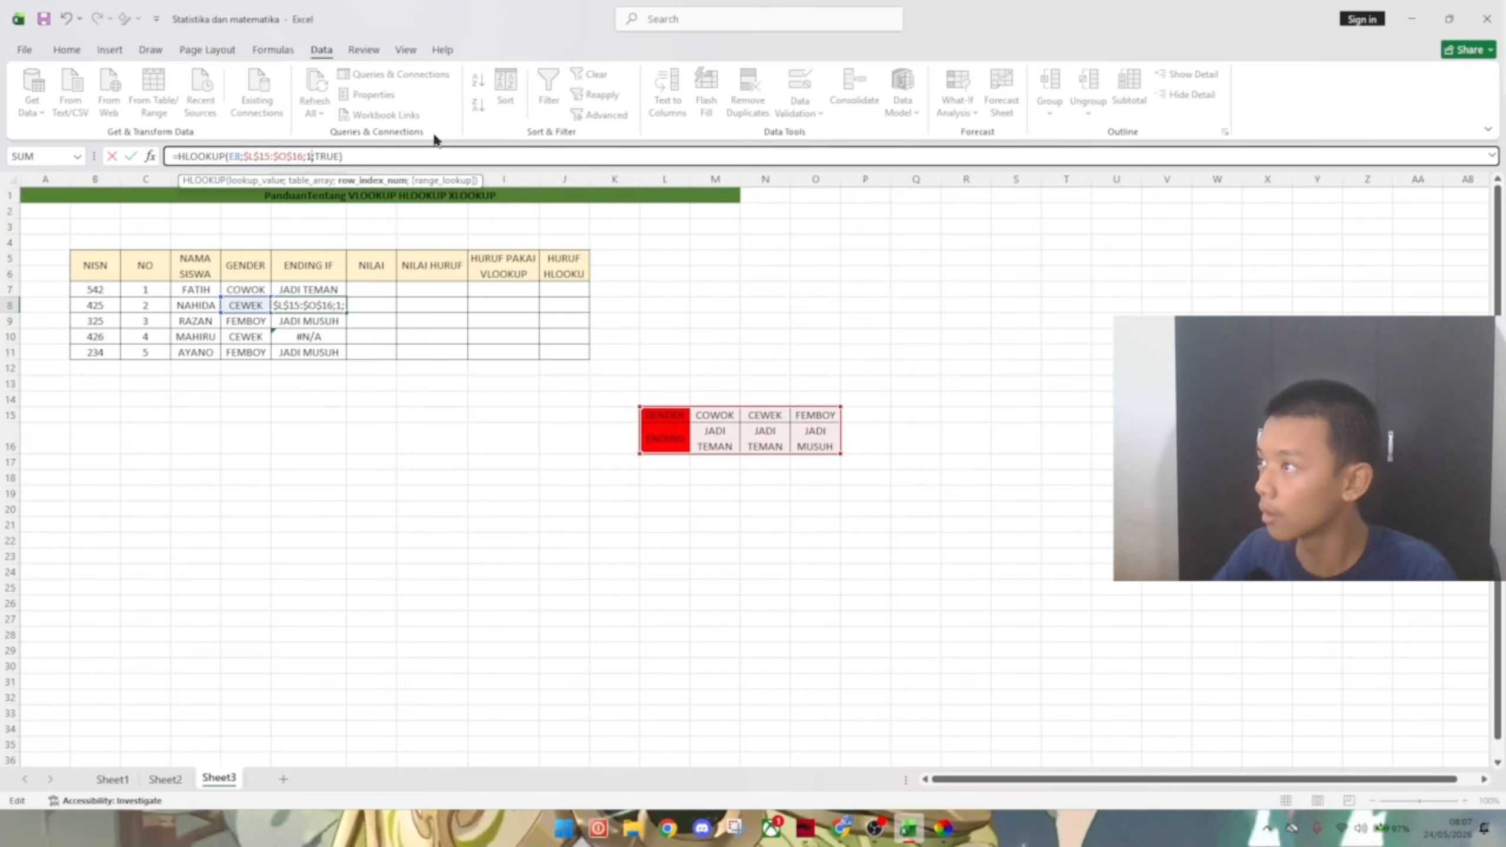
key(Return)
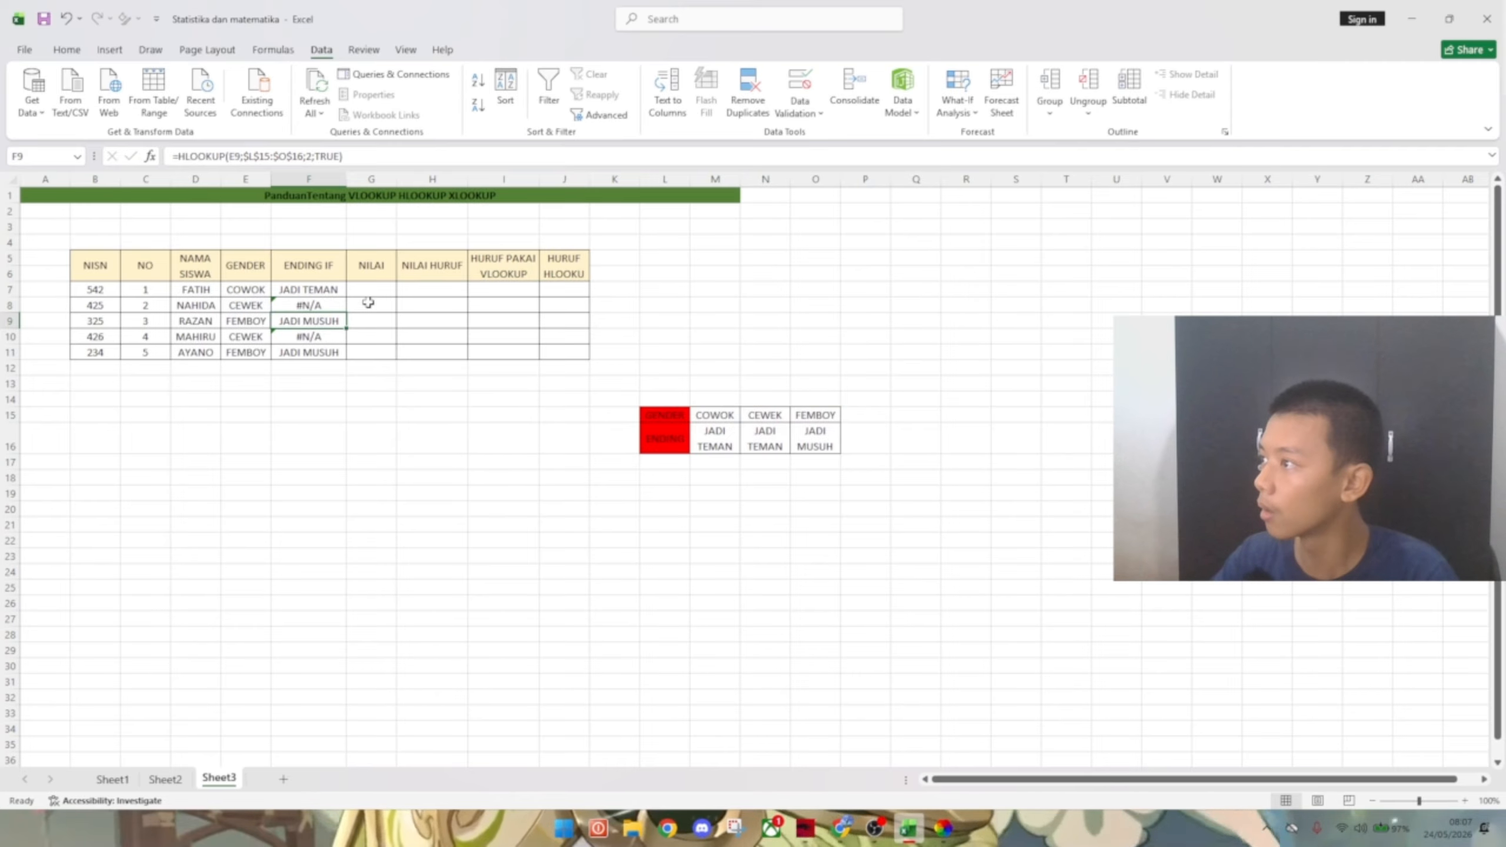
- Compare the HLOOKUP formulas in F7 and F8 argument by argument, along with the gender values they look up
click(319, 304)
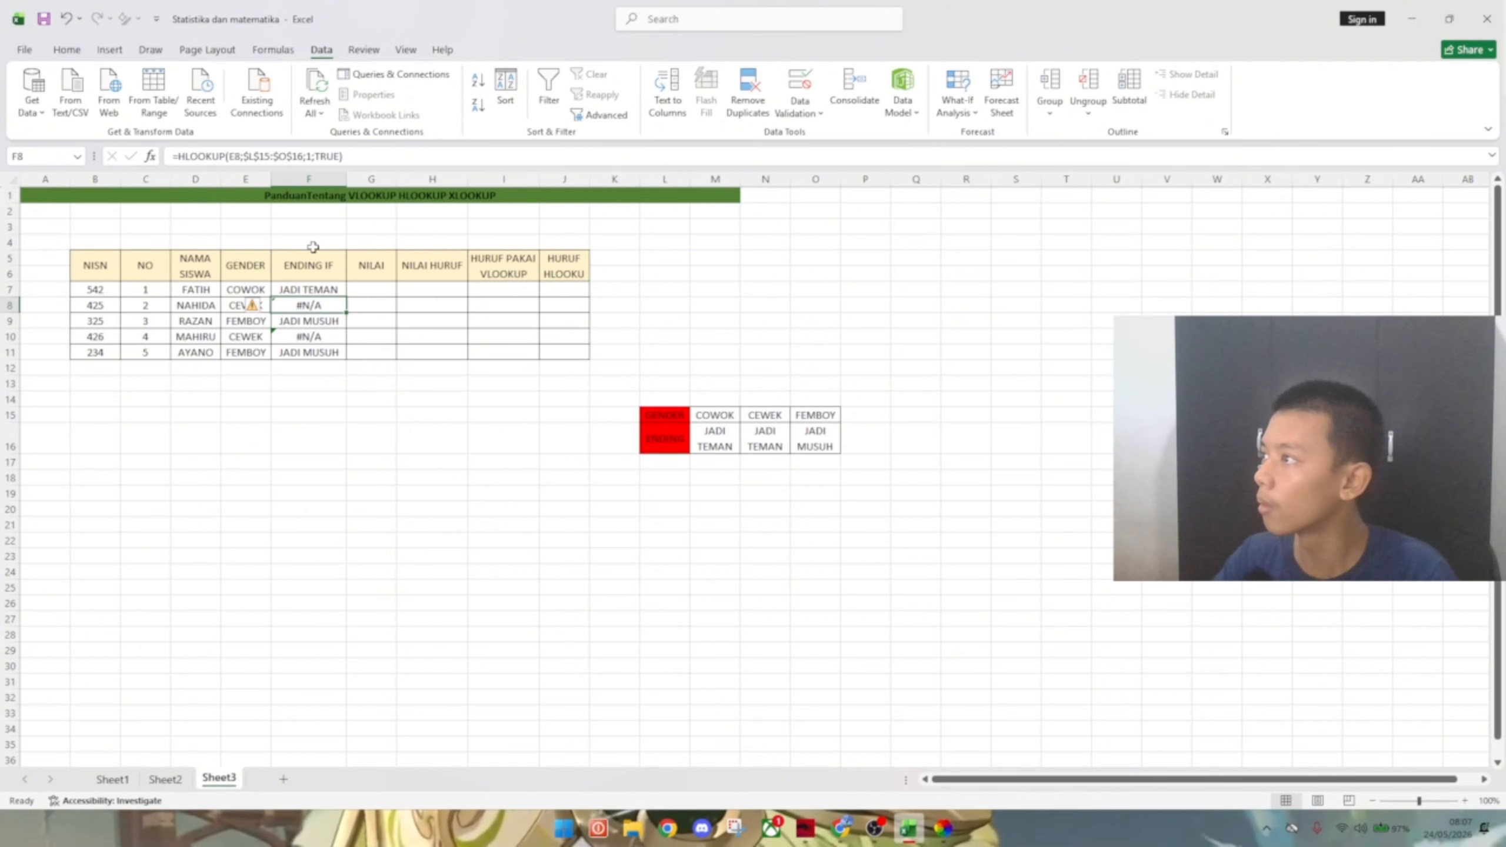
click(310, 288)
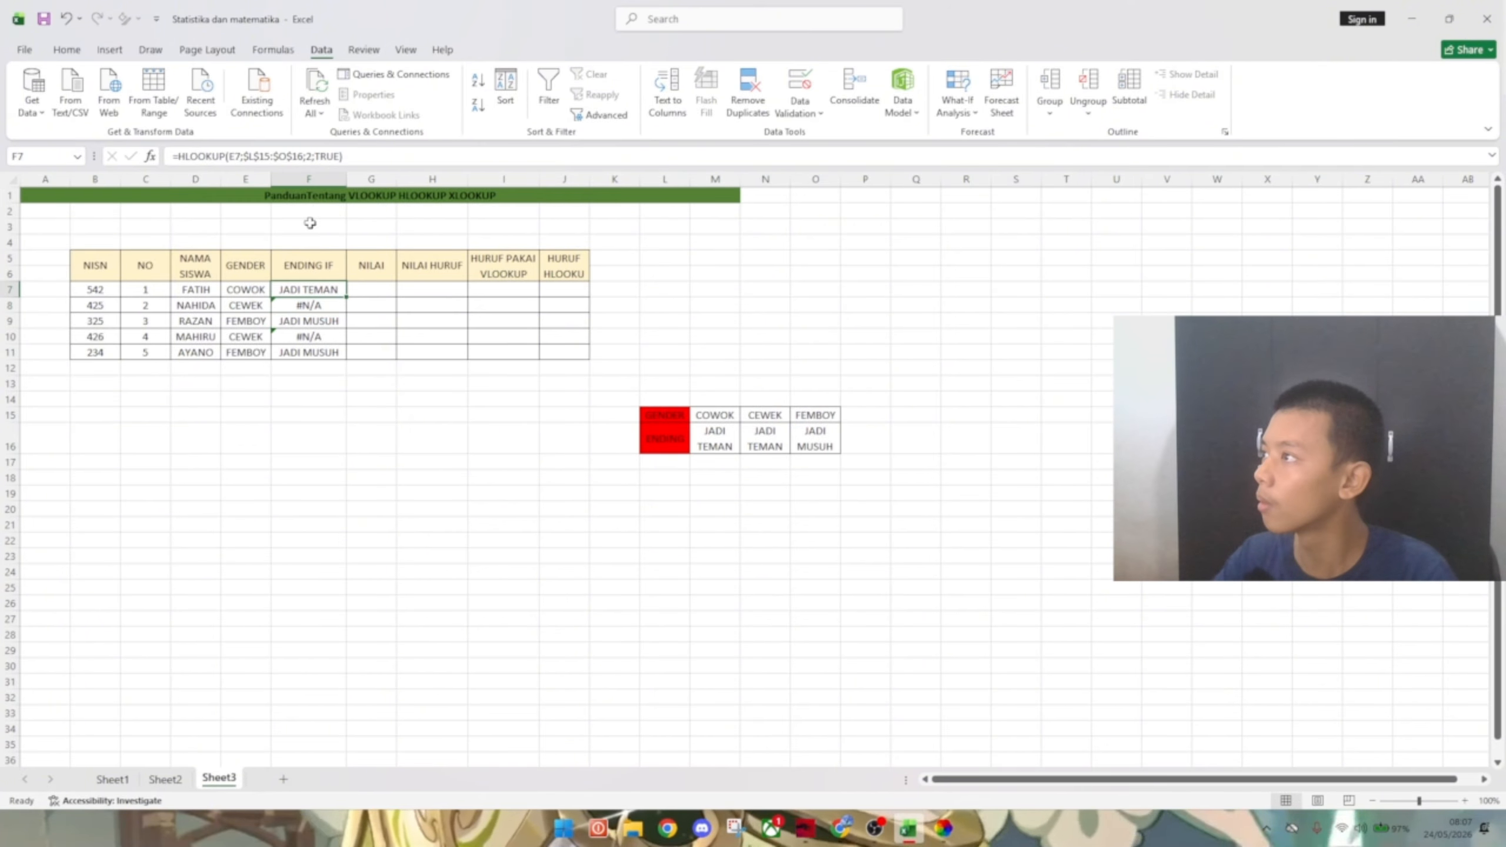
click(241, 156)
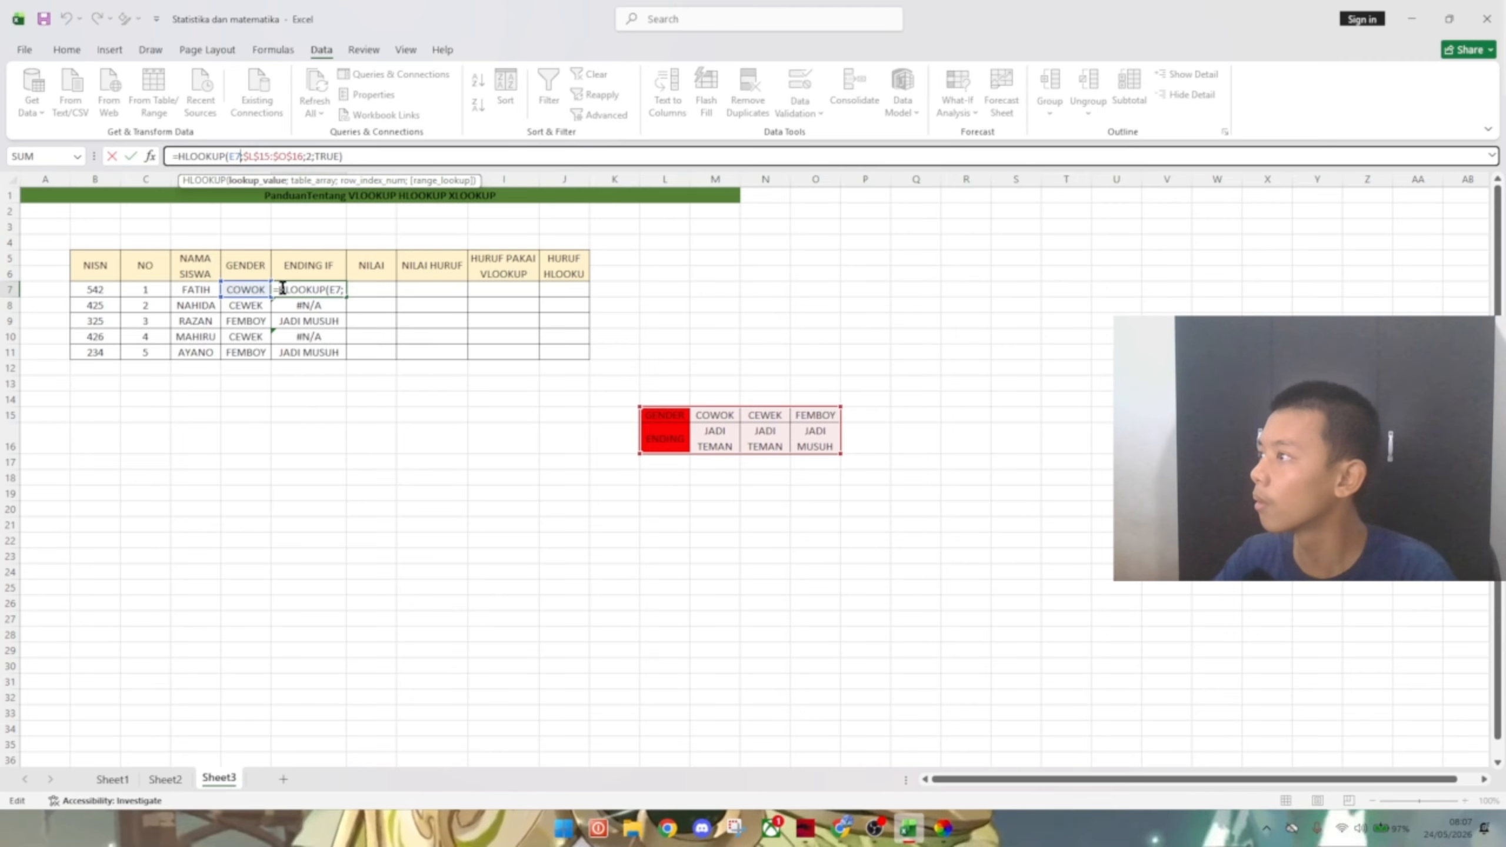
key(Return)
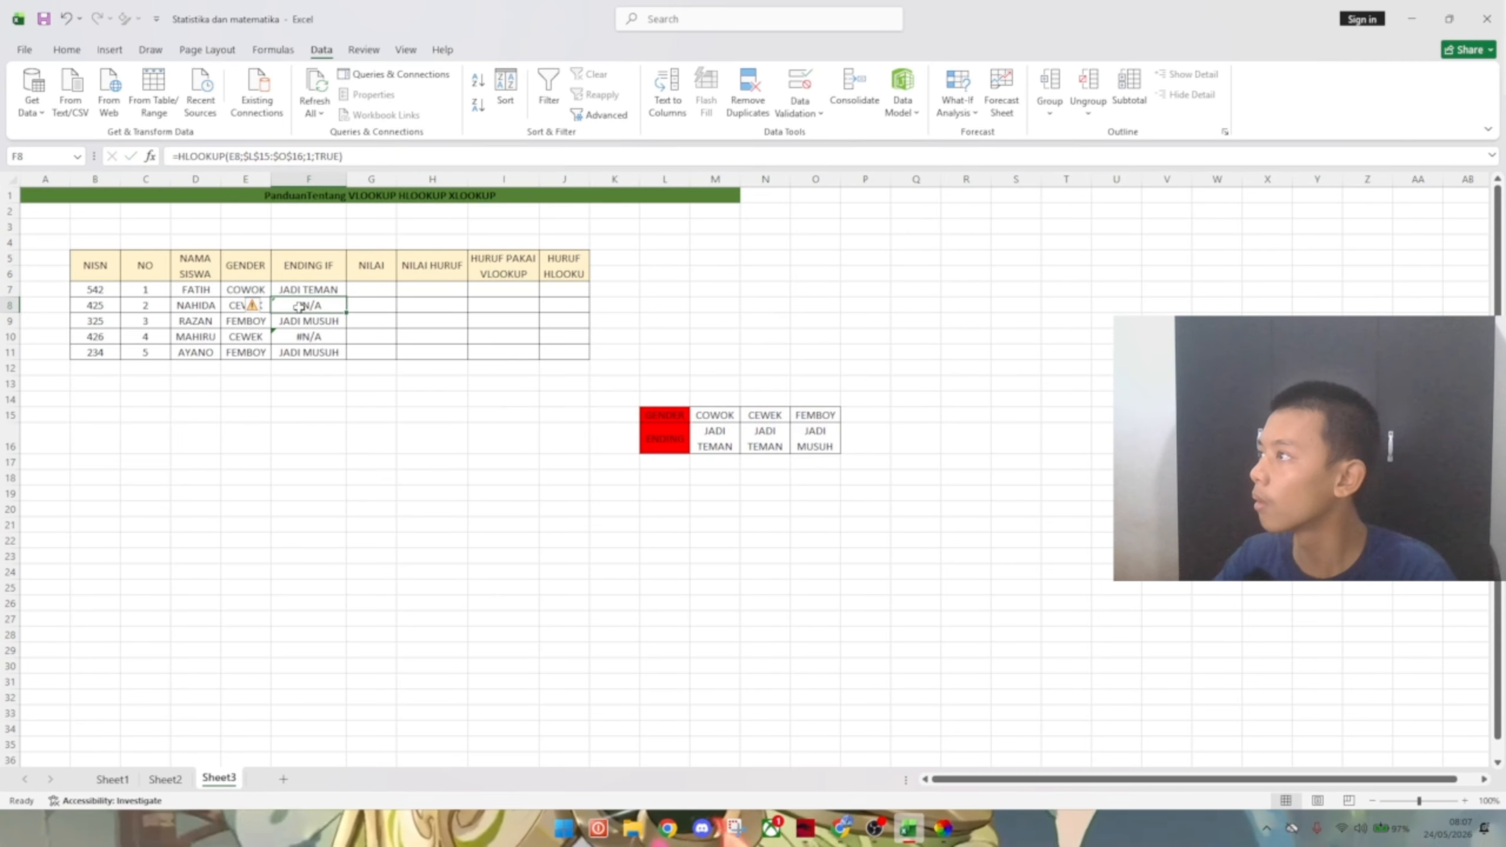
click(241, 295)
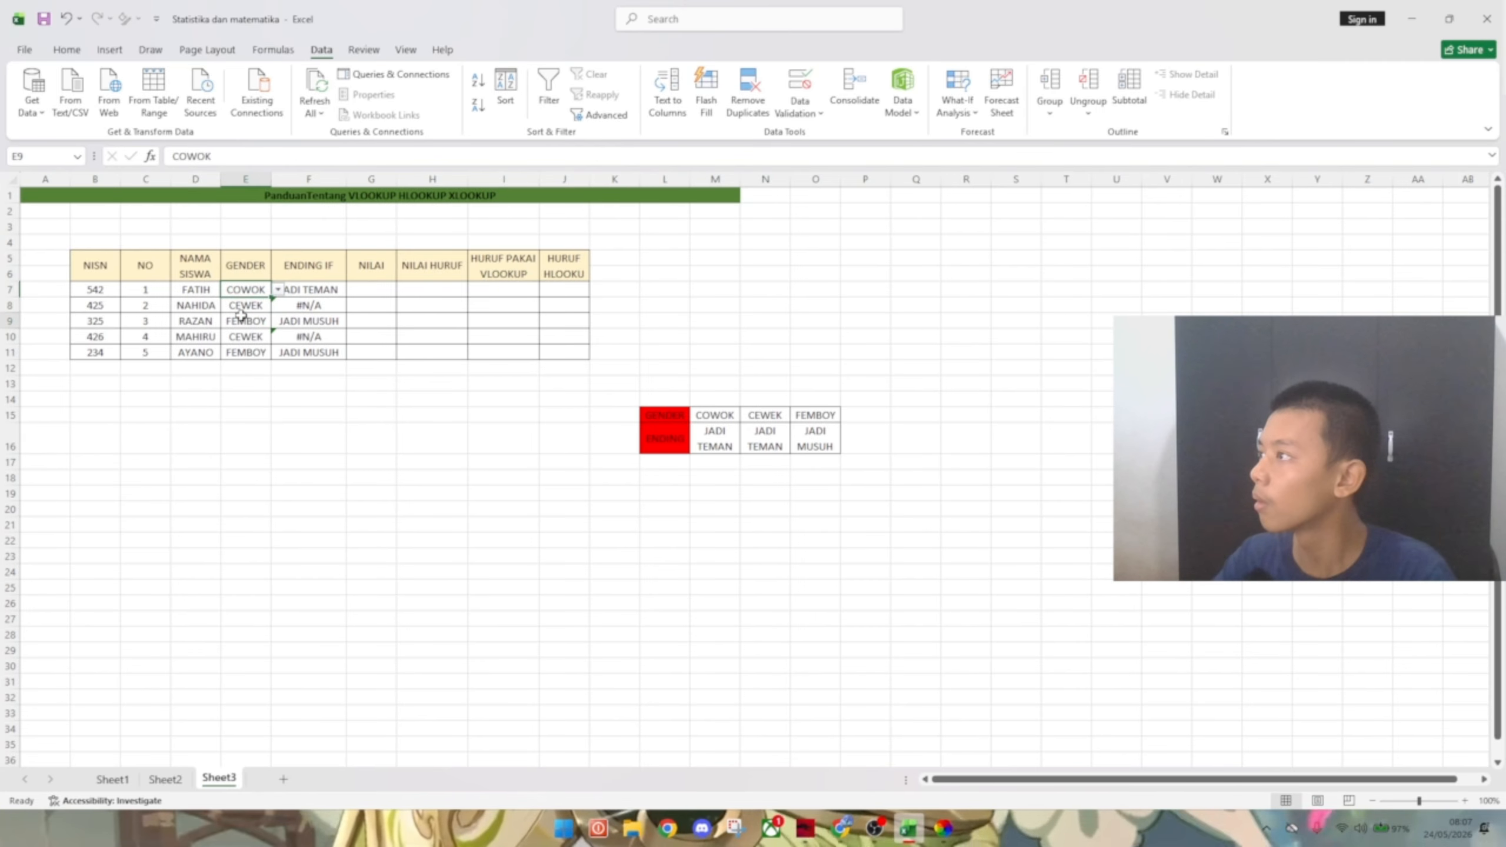
click(242, 320)
click(310, 303)
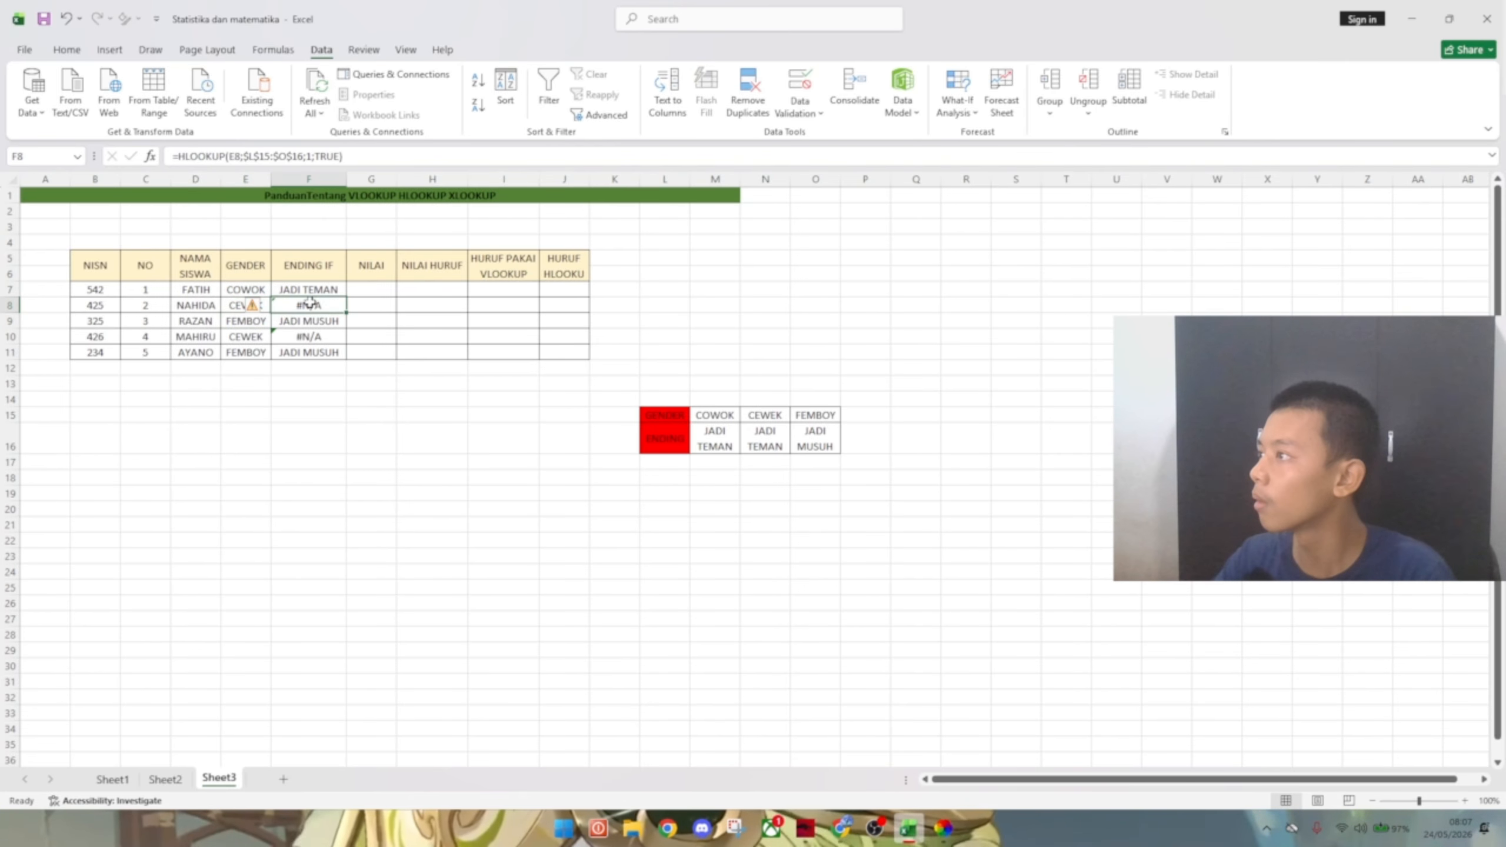
click(240, 156)
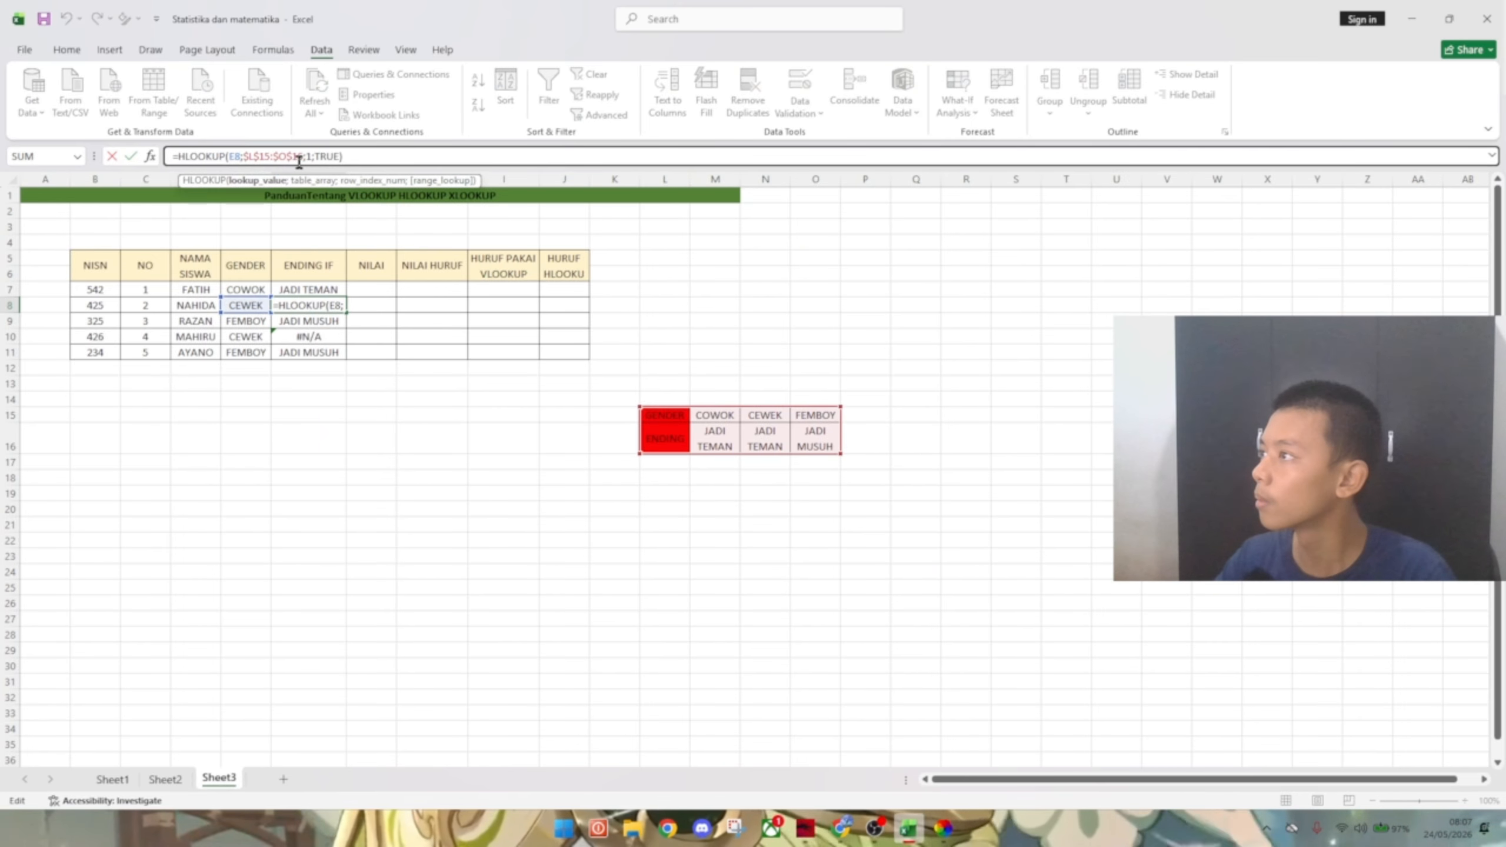
click(298, 156)
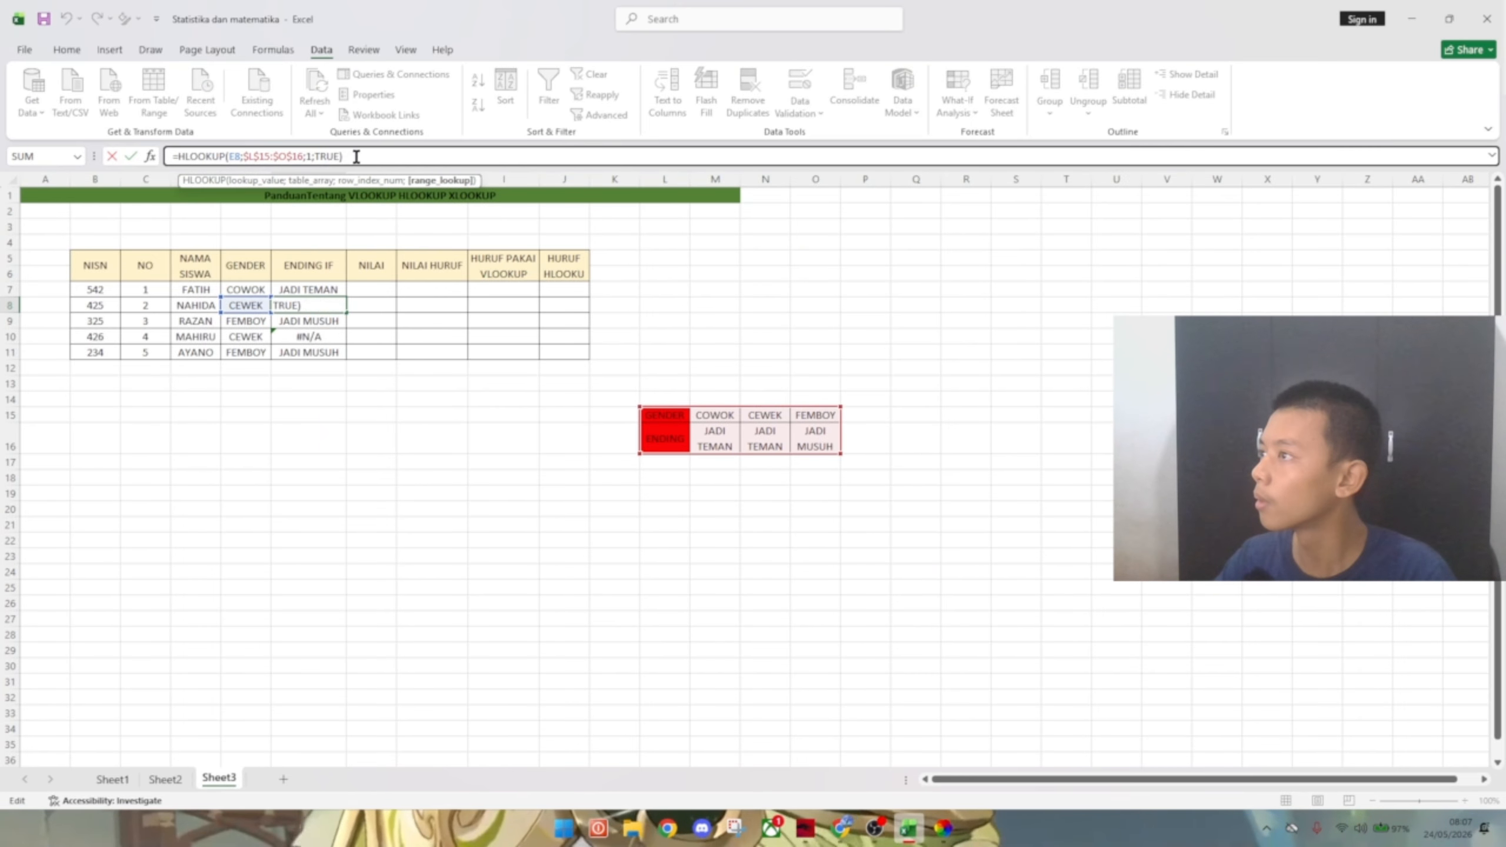
click(357, 156)
- Change the range lookup argument of the HLOOKUP formula in F7 to FALSE for an exact match
click(332, 284)
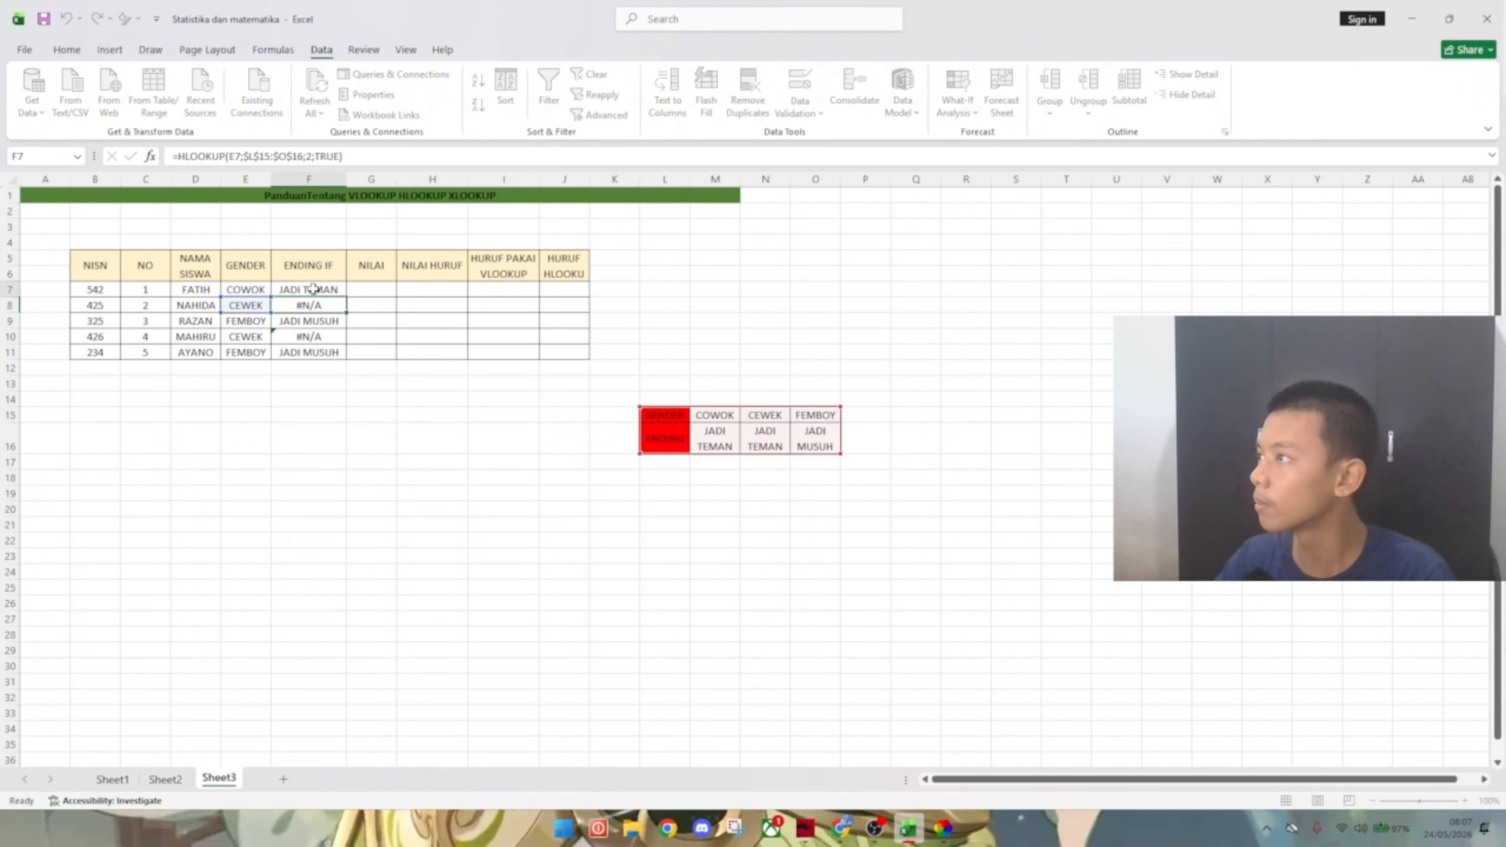
double_click(337, 156)
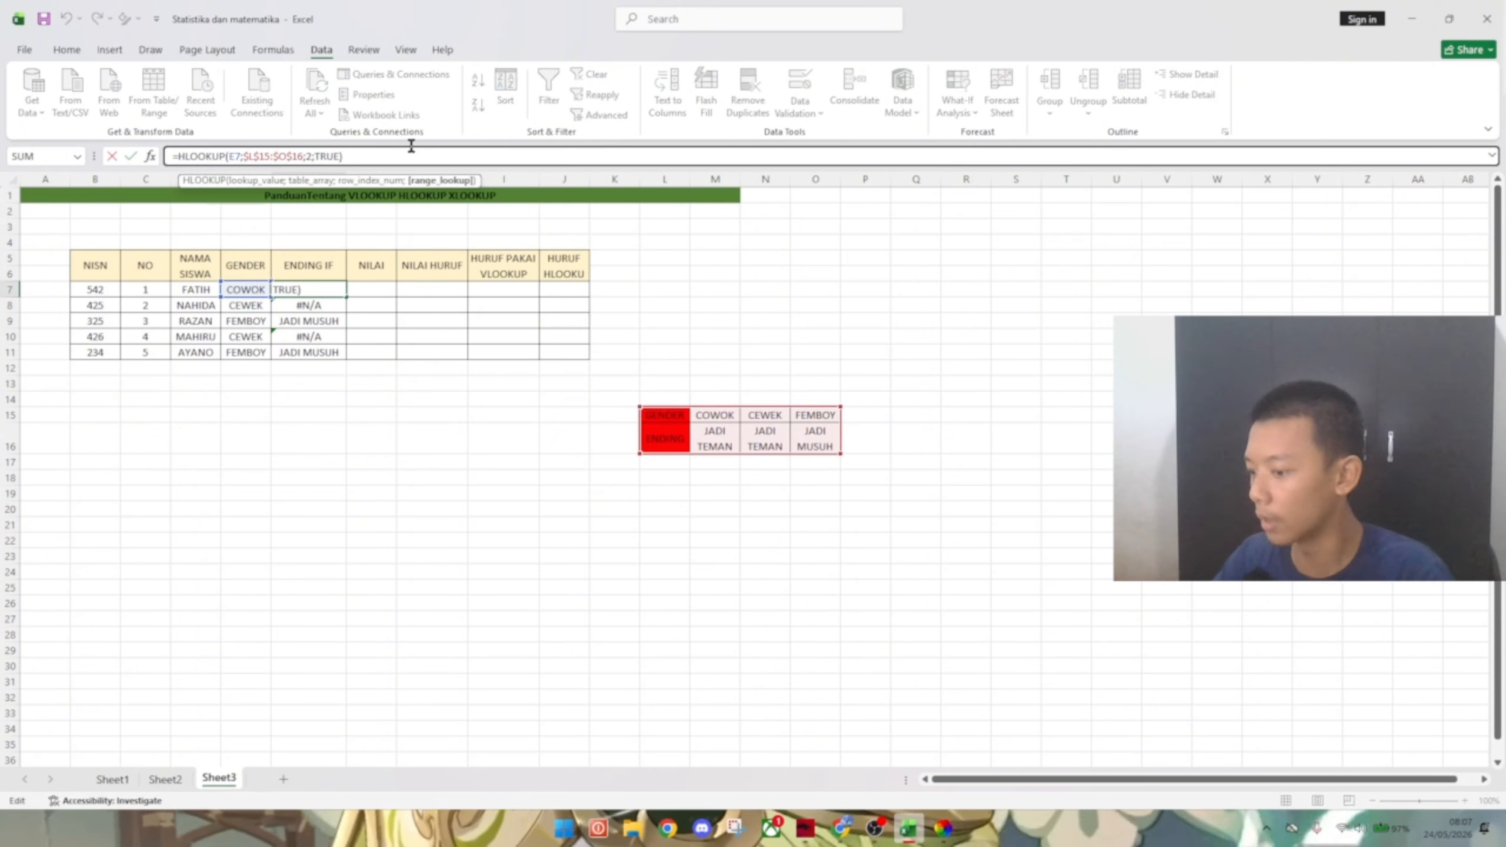
key(BackSpace)
text(FA)
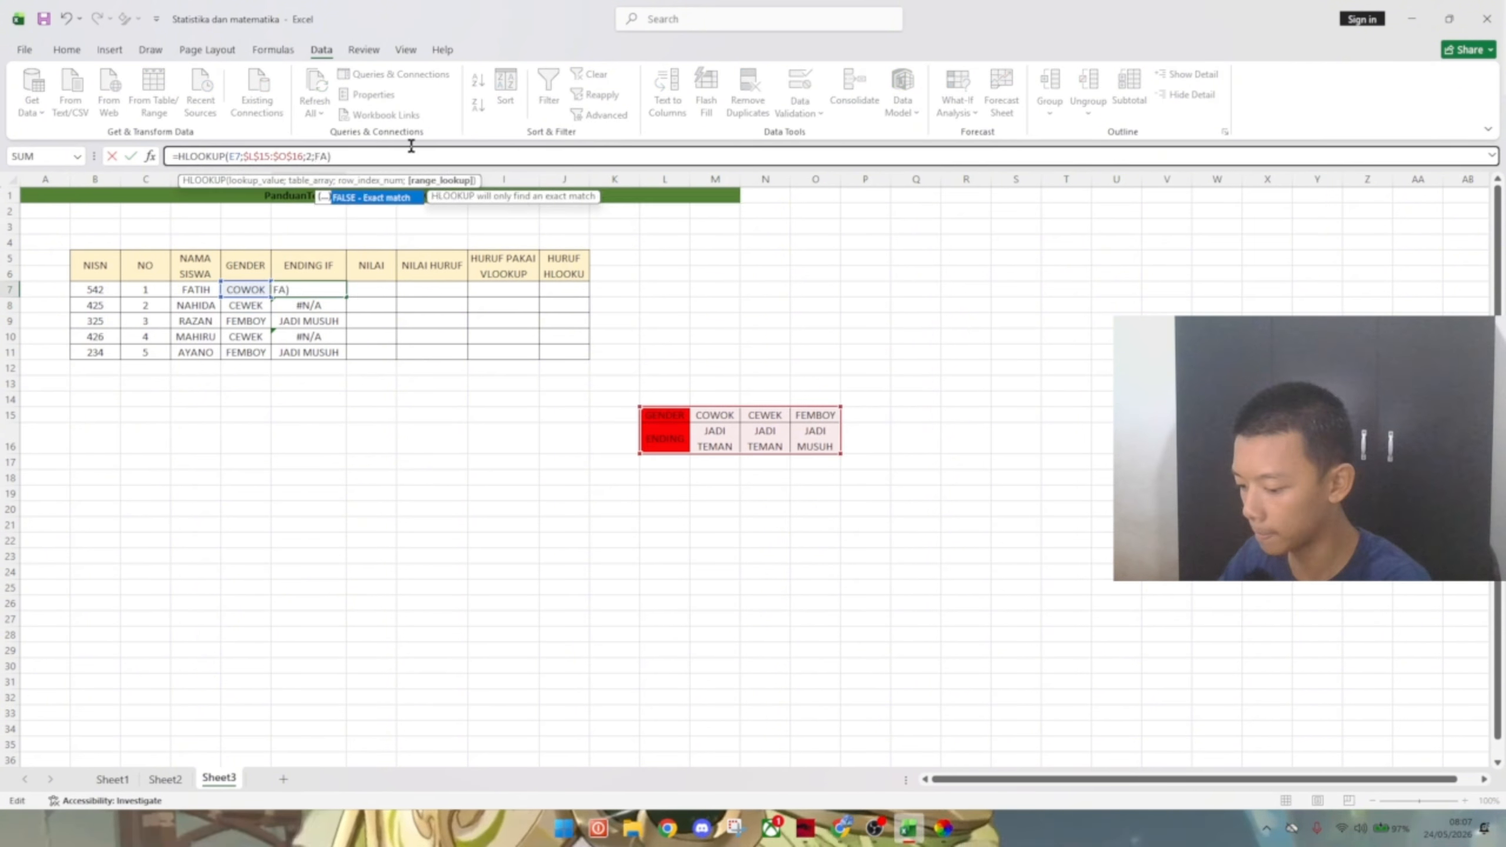
text(LSE)
key(Return)
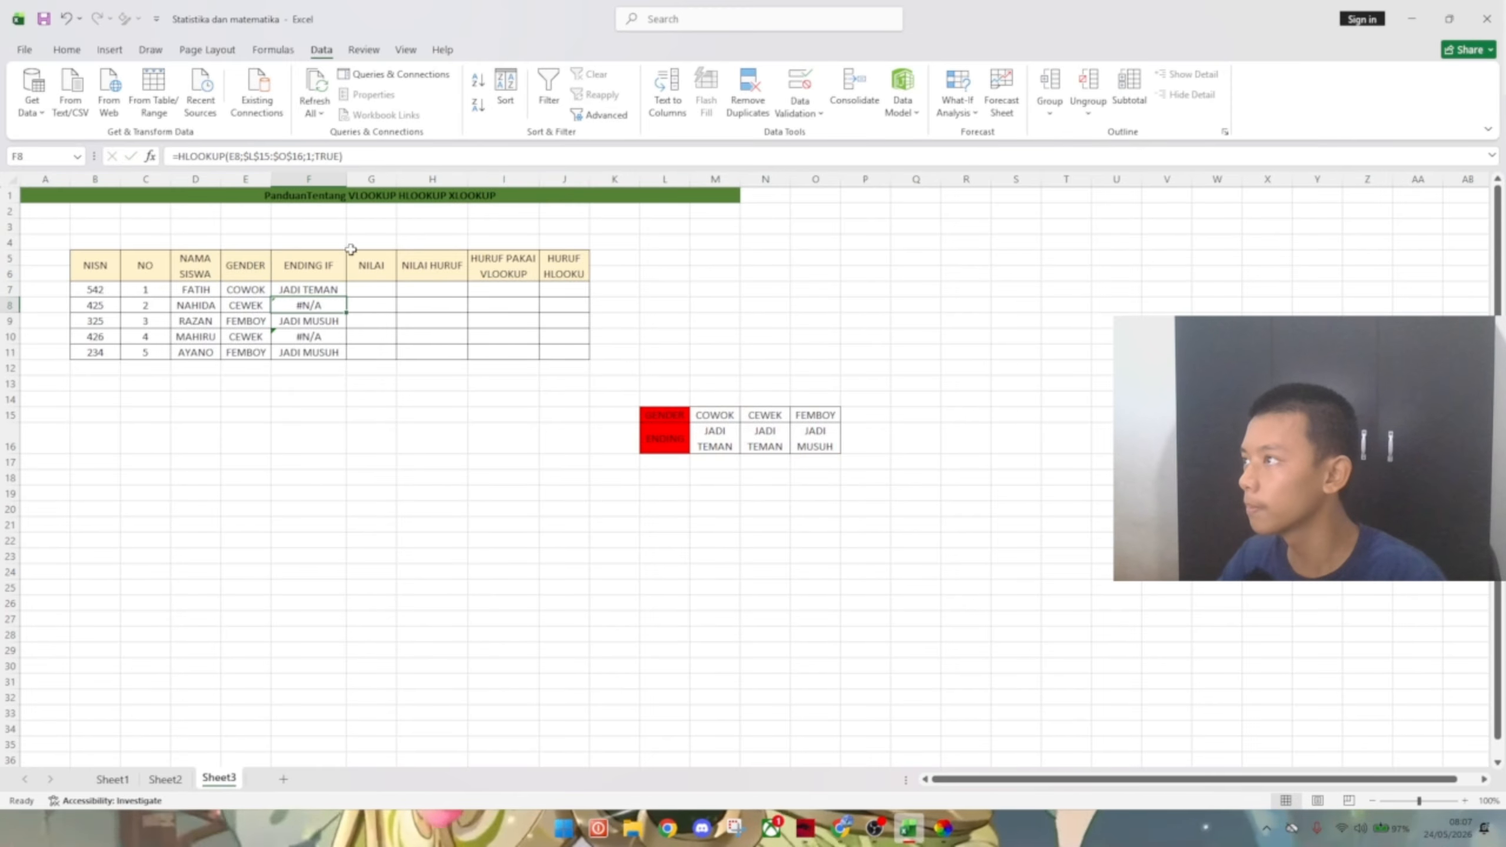
- Fill the corrected HLOOKUP formula from F7 down through F11 in the ENDING IF column
click(314, 289)
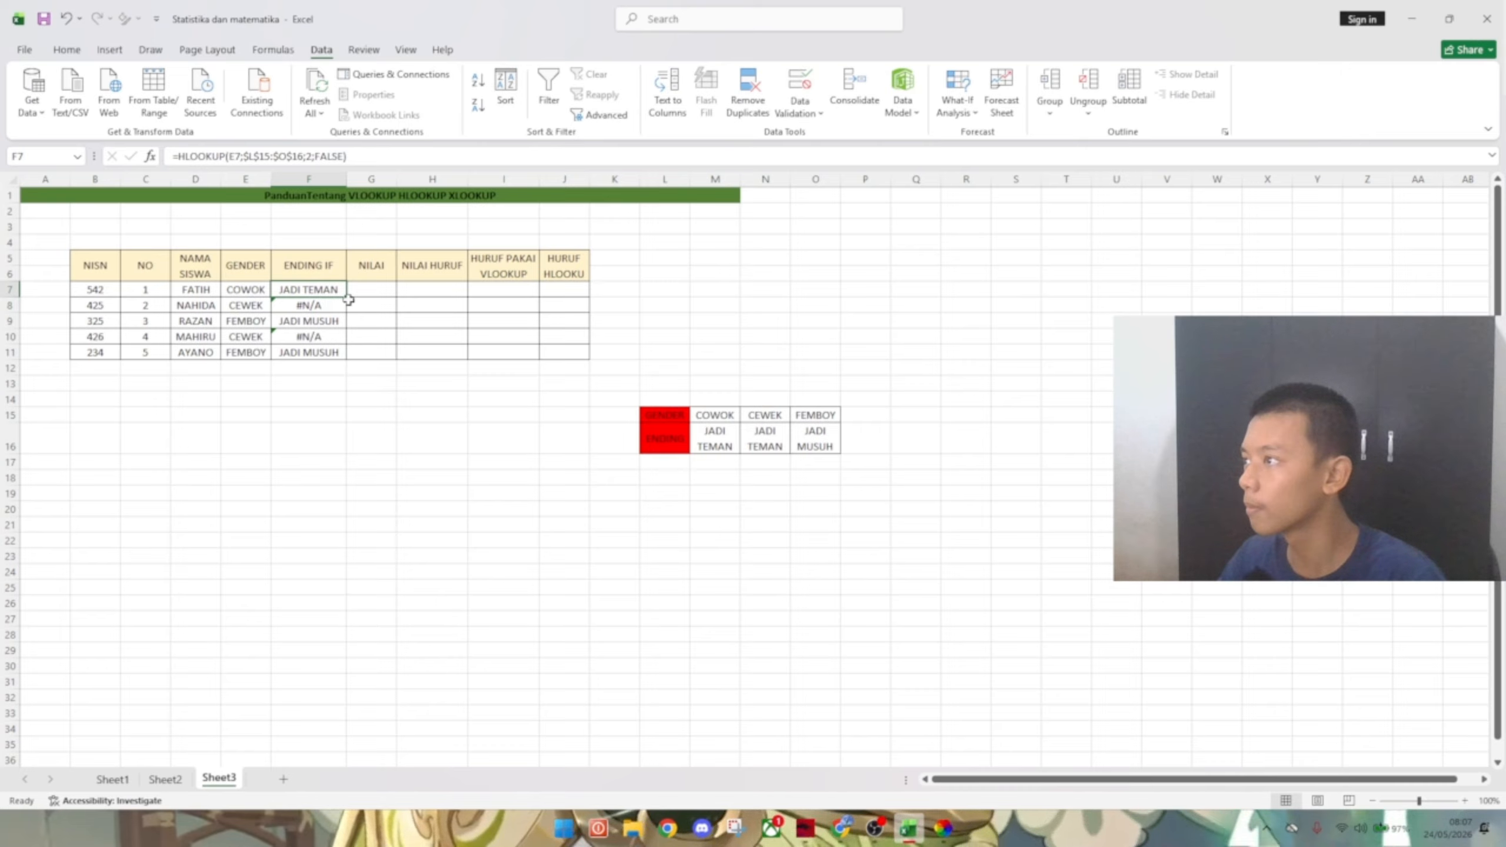
drag(347, 297, 353, 353)
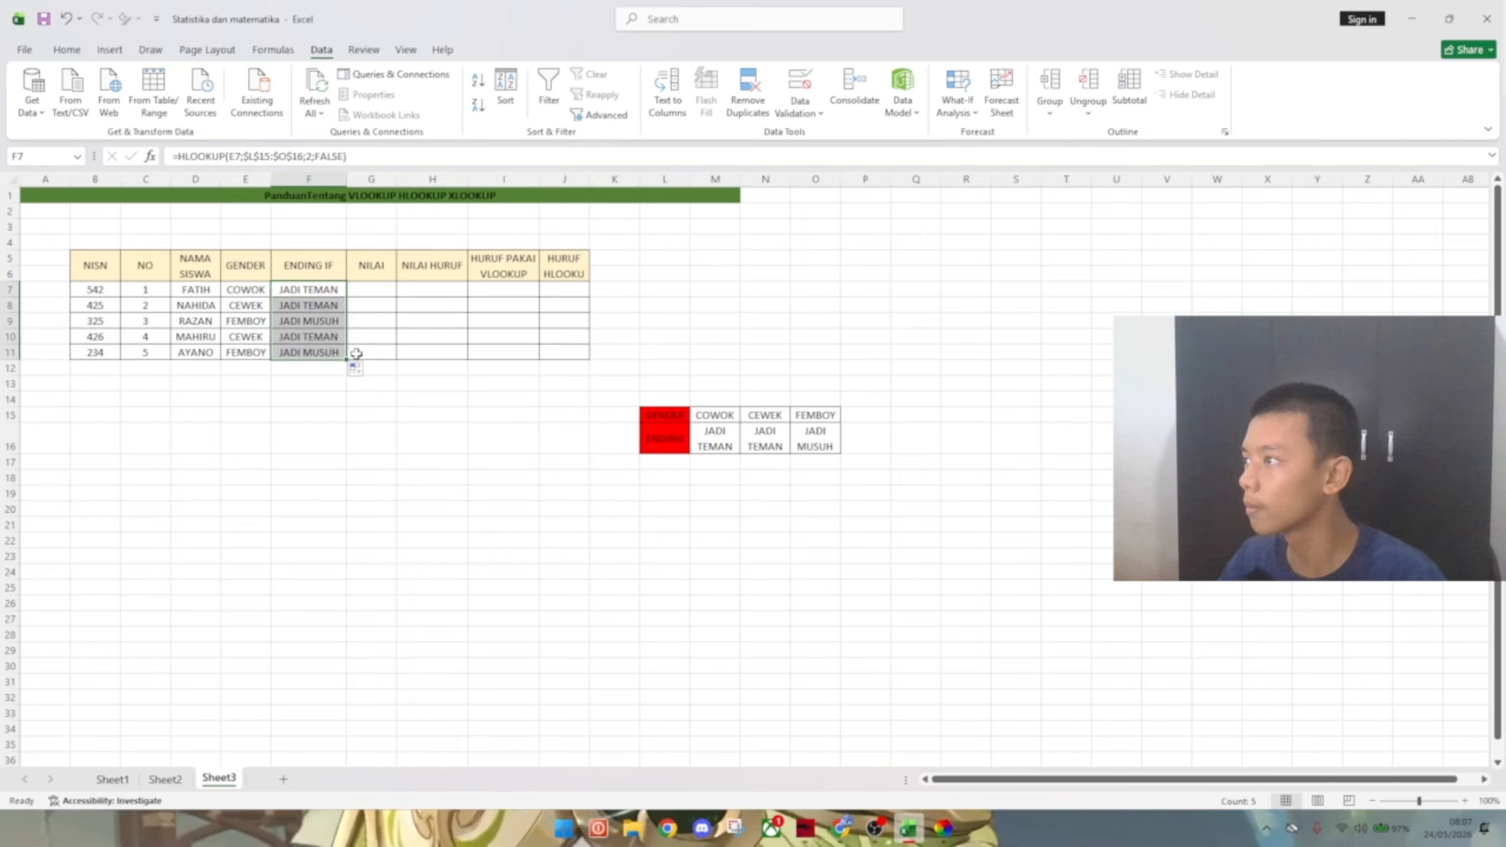
click(434, 414)
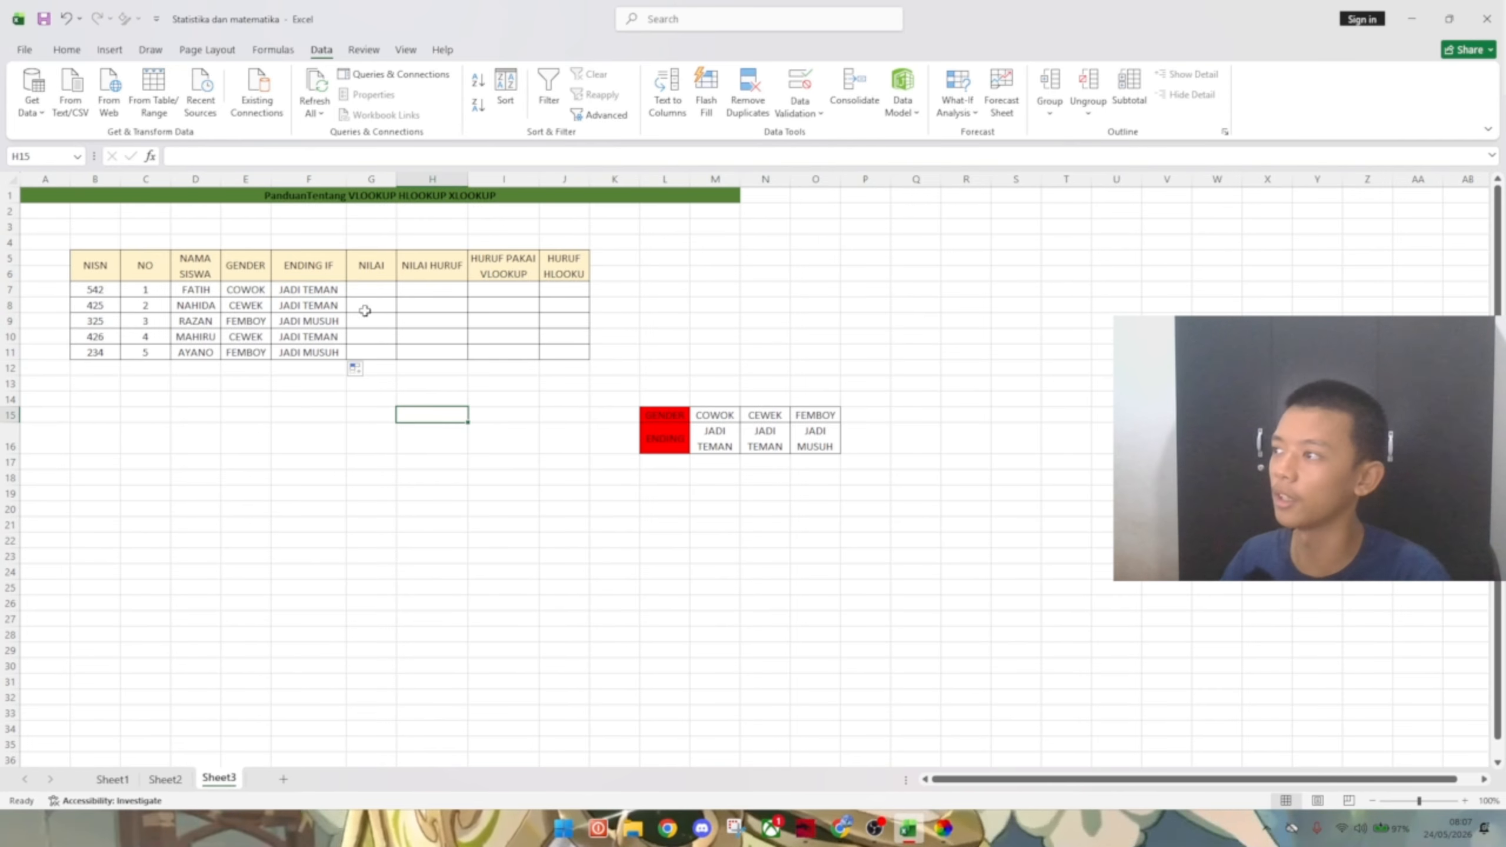
- Review the lookup value, table range, row index and match type in F7's HLOOKUP formula
click(329, 289)
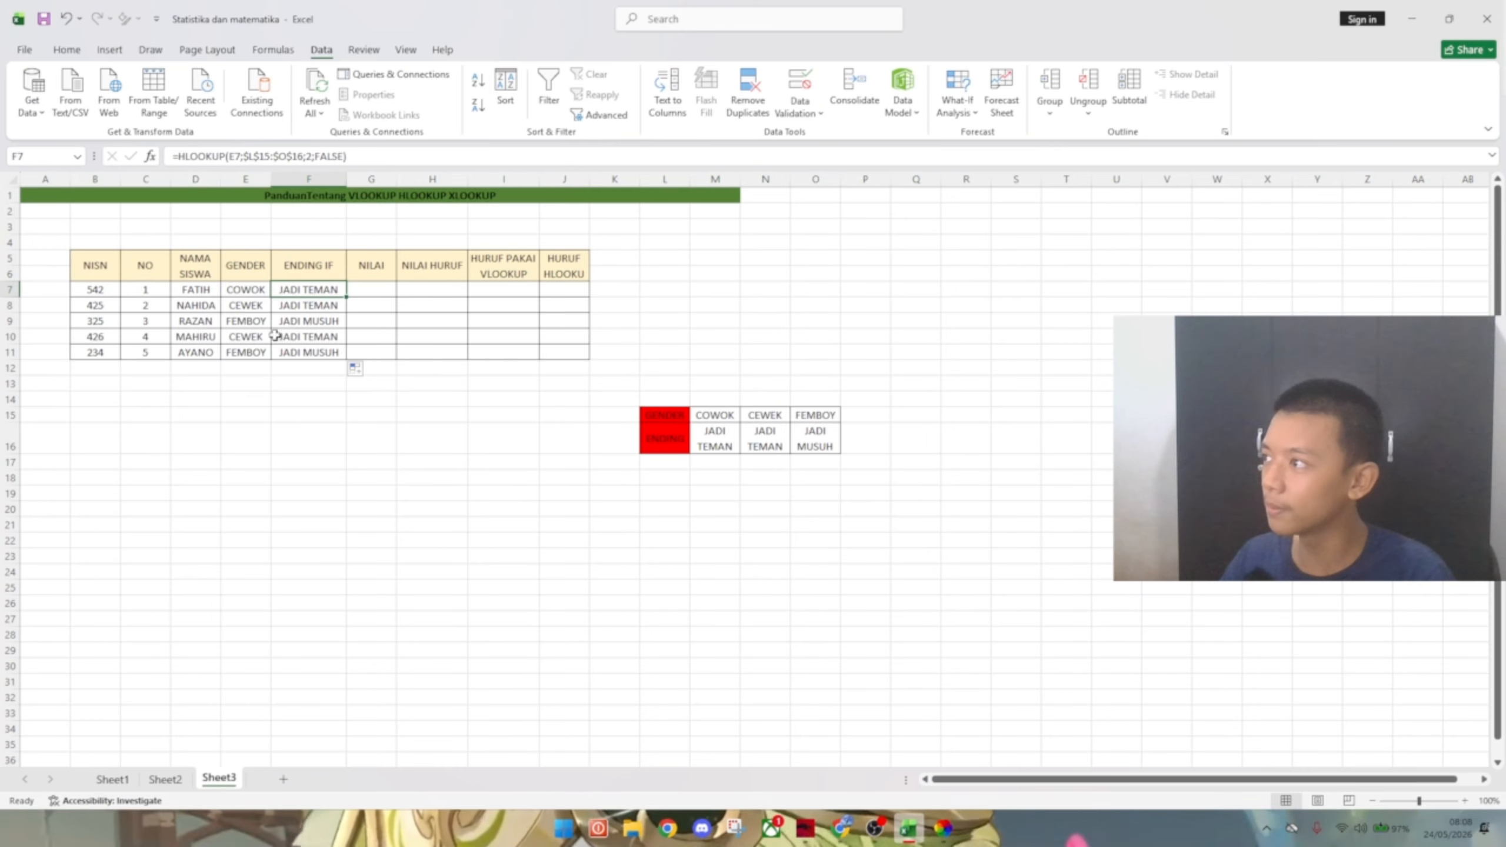
click(246, 155)
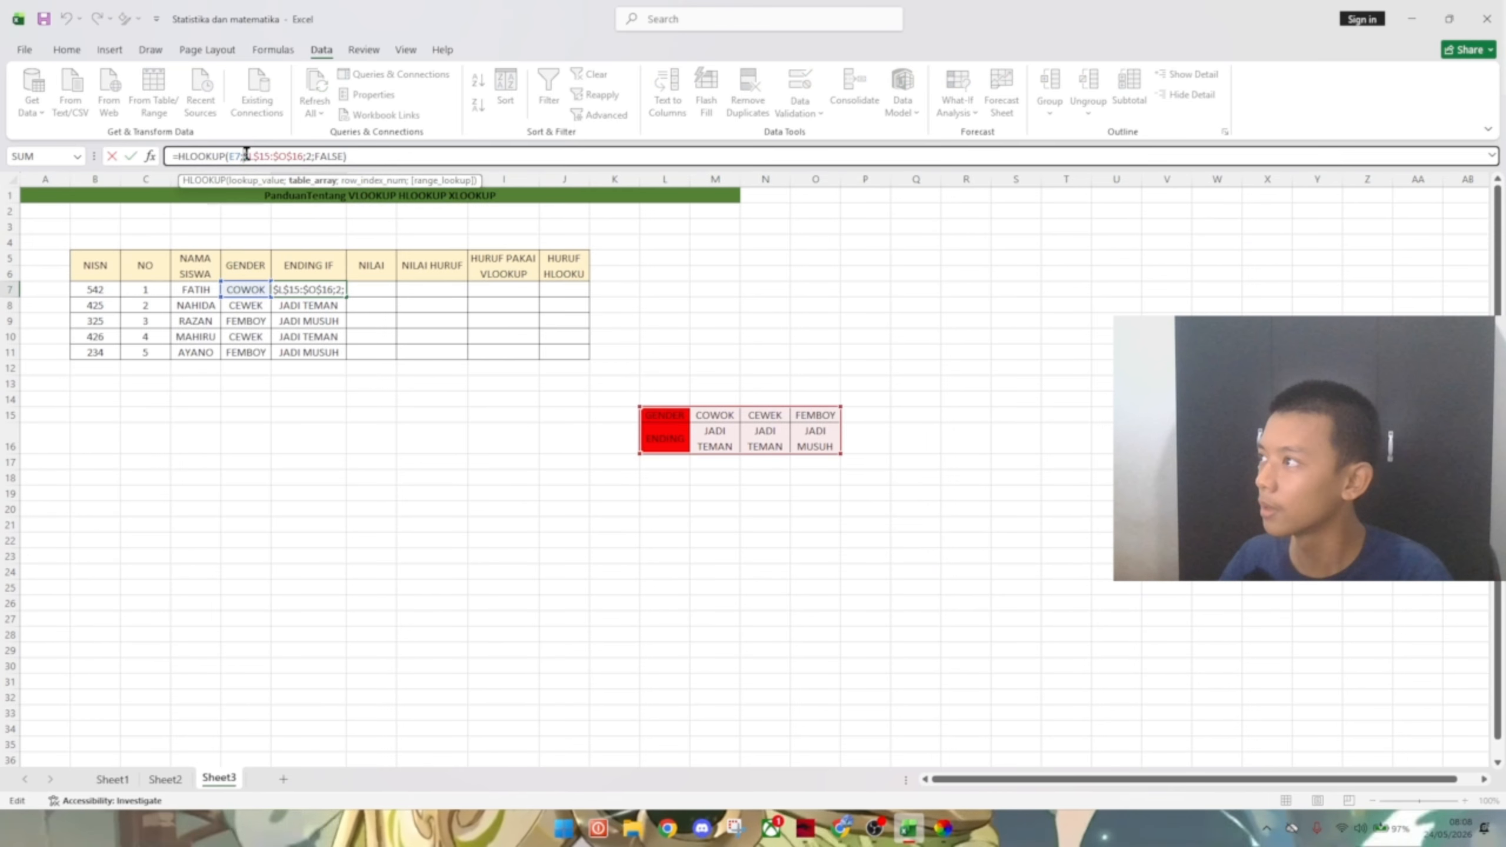
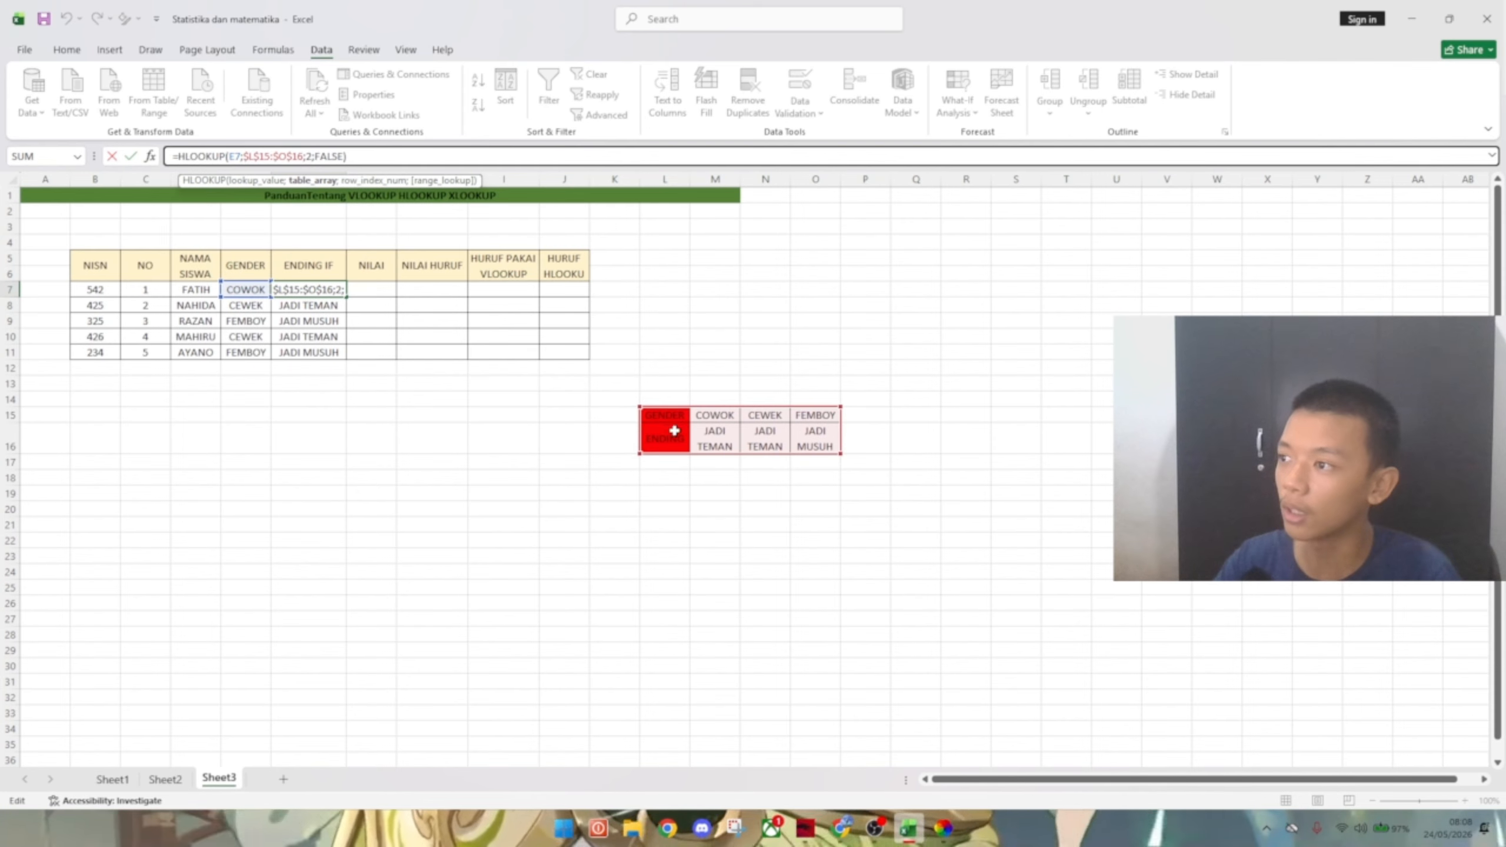
key(Right)
key(Right)
key(Right)
key(Right)
key(Right)
key(Right)
key(Right)
key(Right)
key(Right)
key(Right)
key(Right)
key(Right)
key(Right)
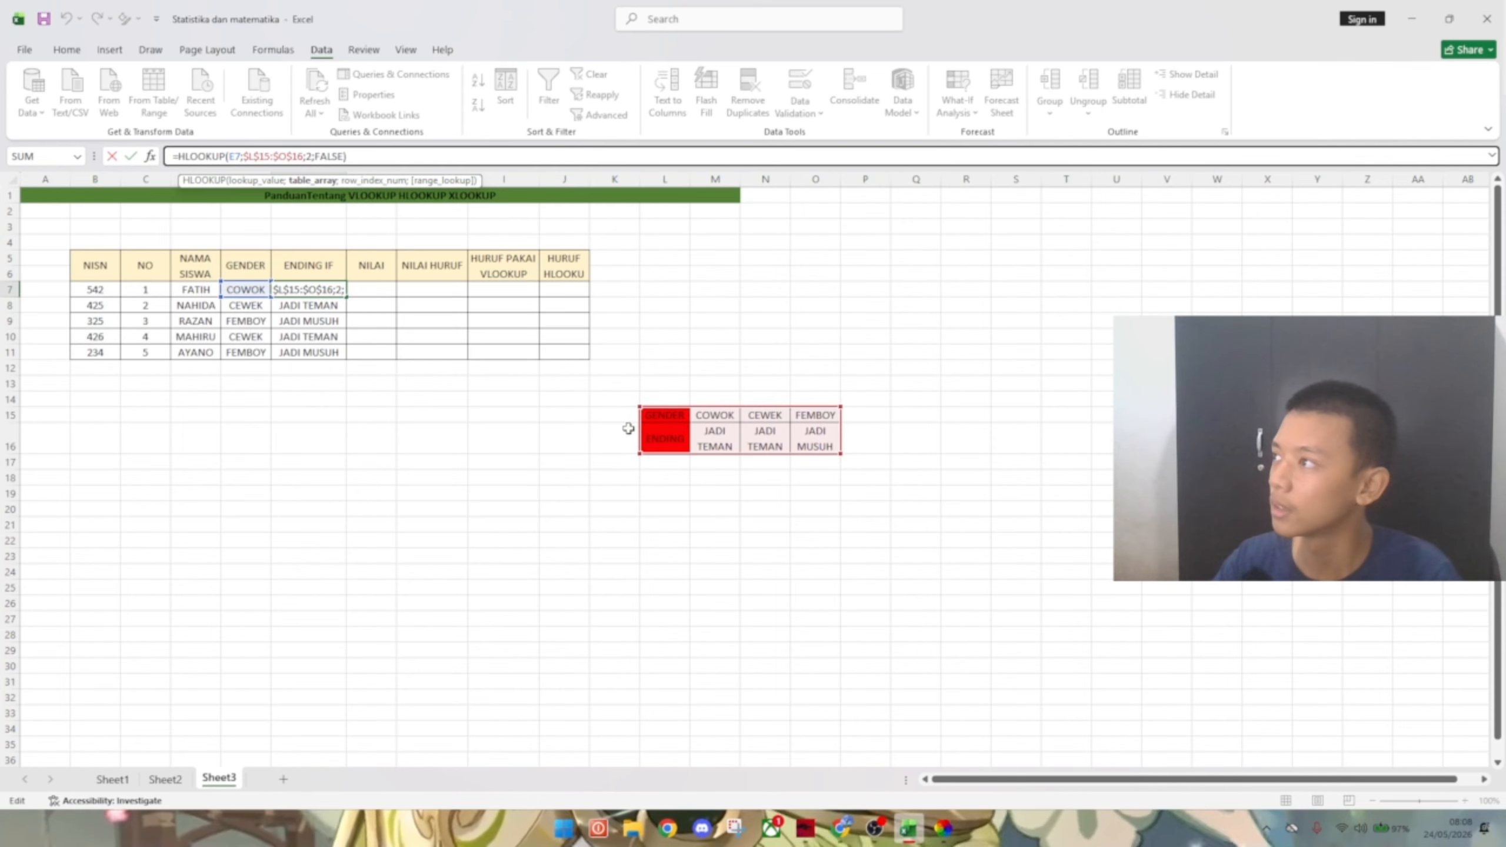
key(Left)
key(Left)
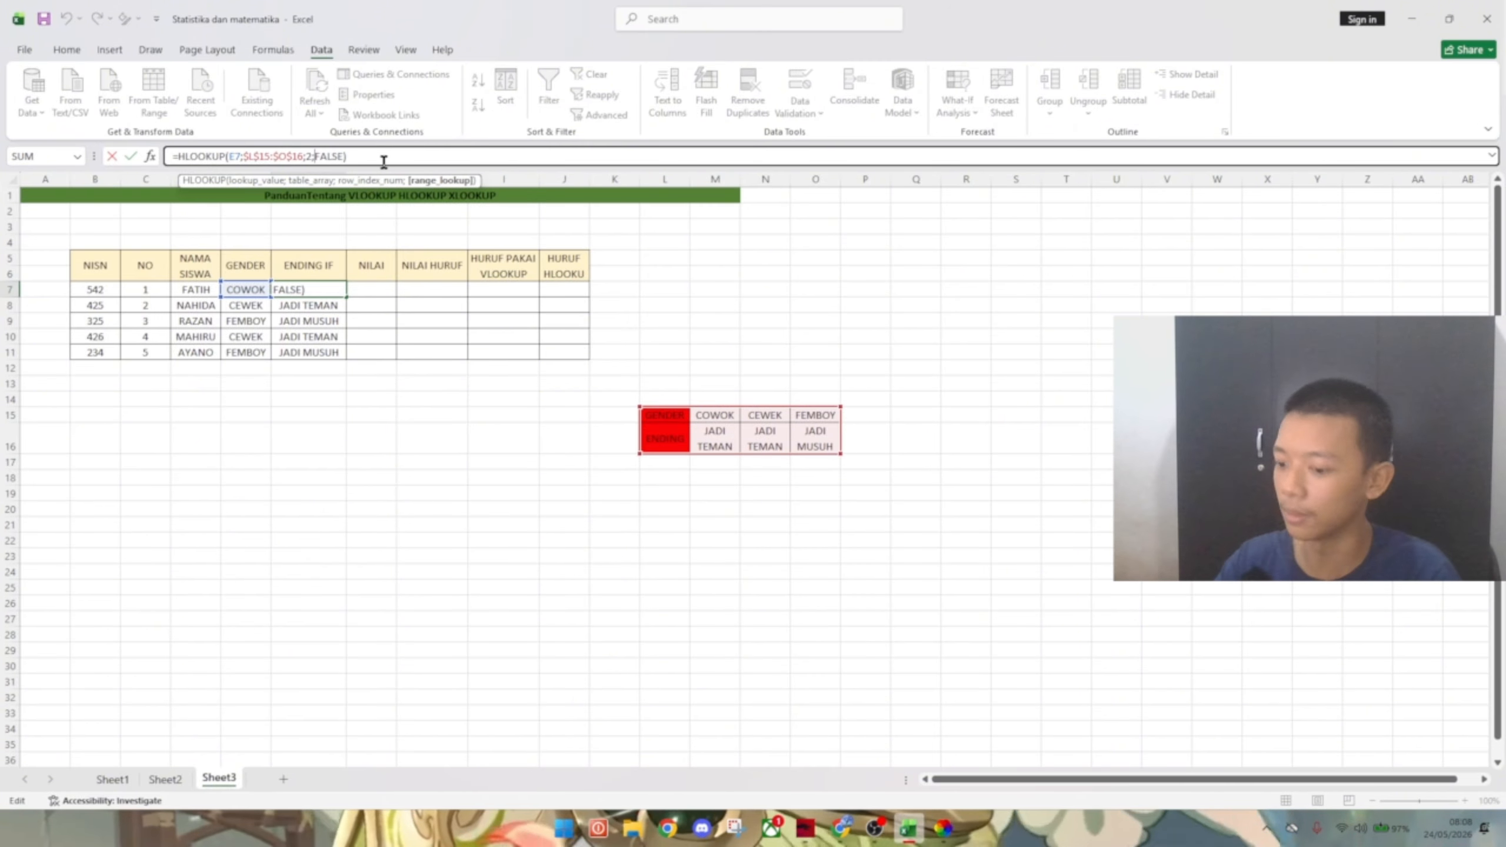
key(Return)
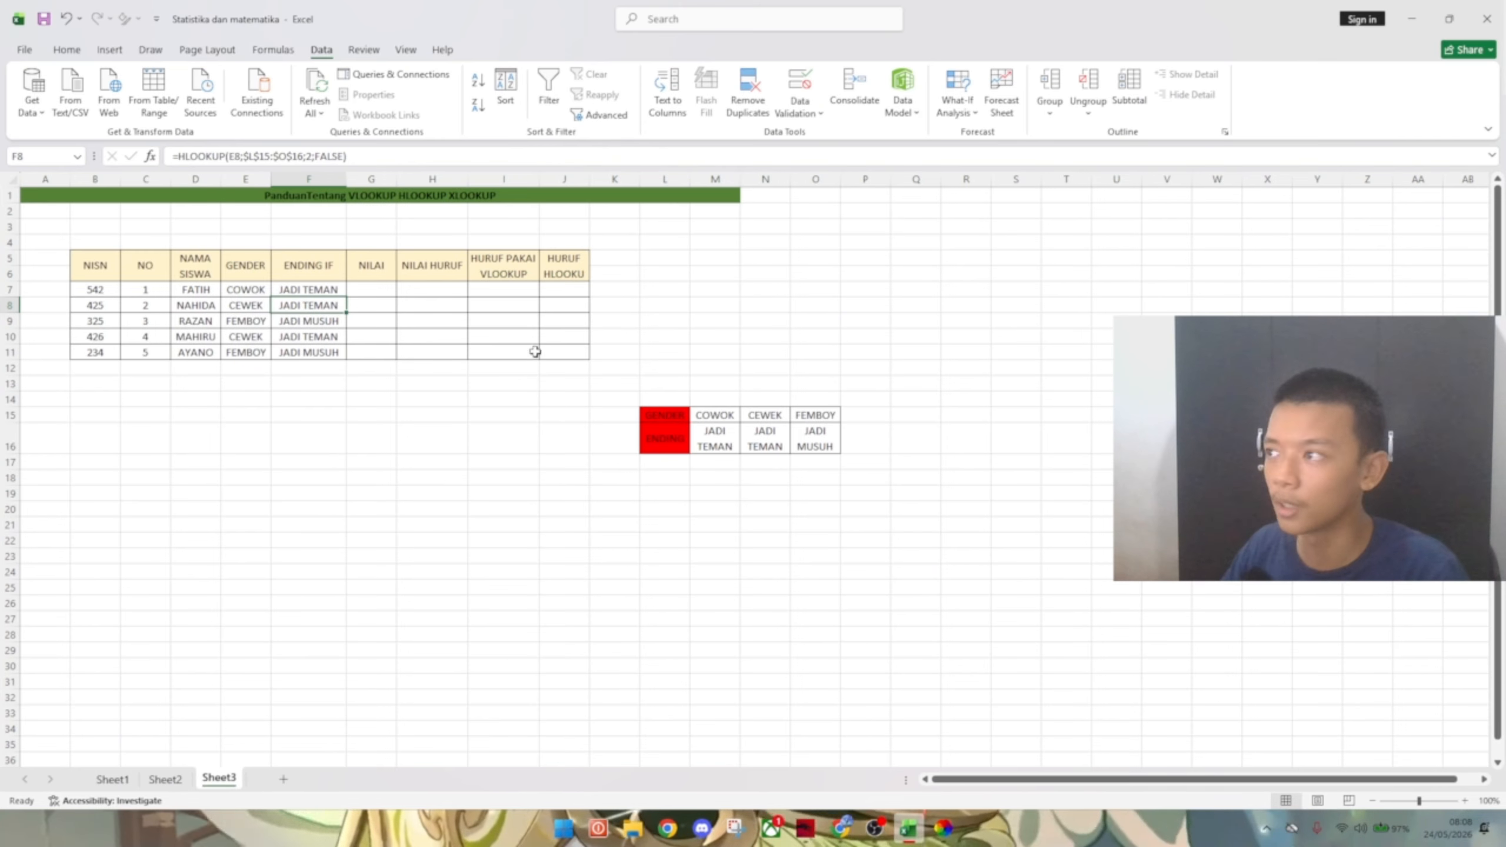
- Enter the scores 90, 100, 75, 59 and 50 in the NILAI column, cells G7 to G11
click(379, 286)
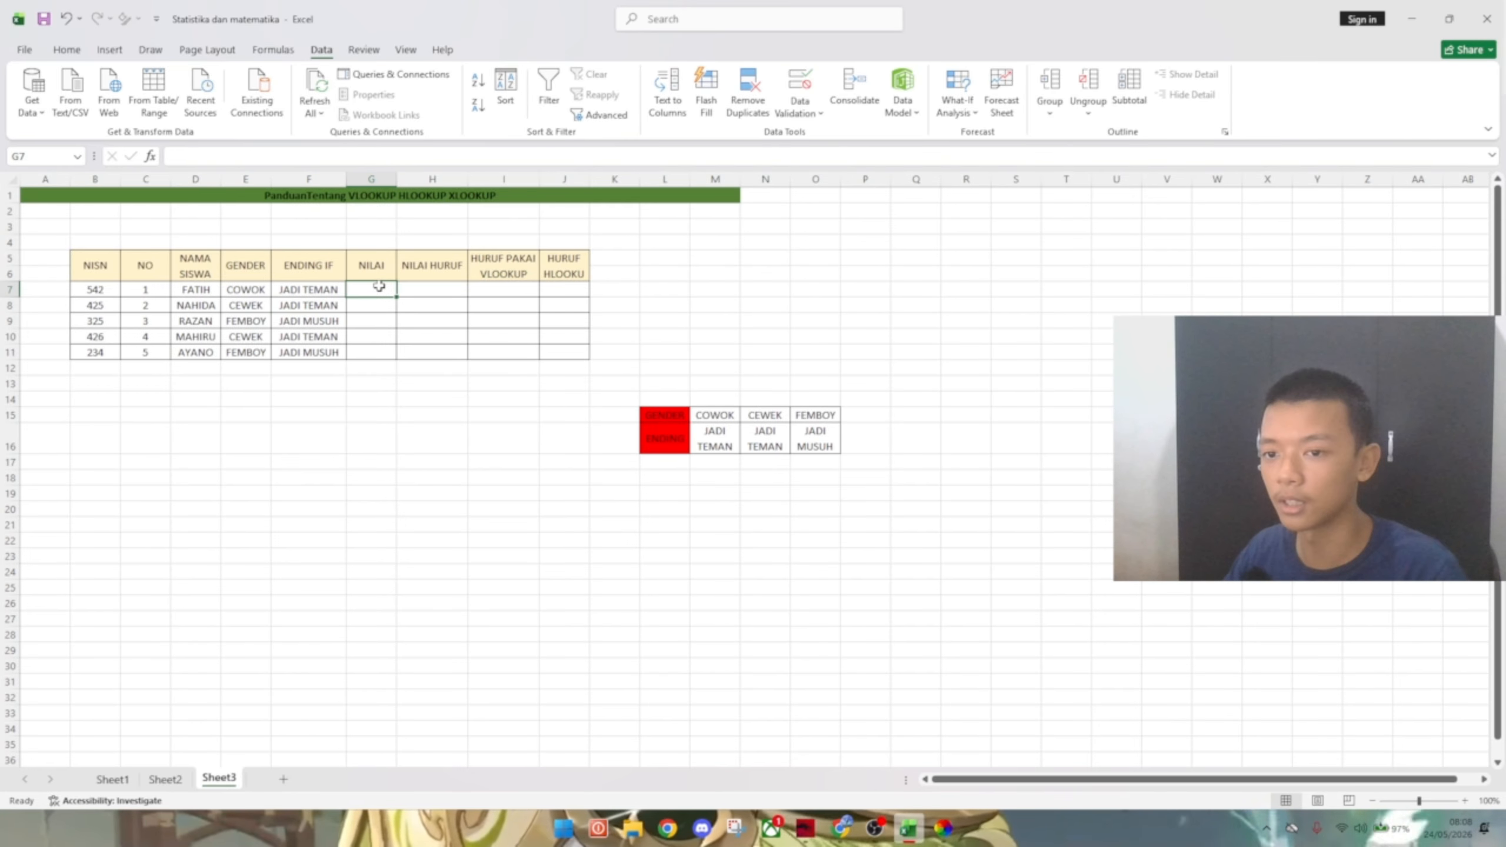
text(90)
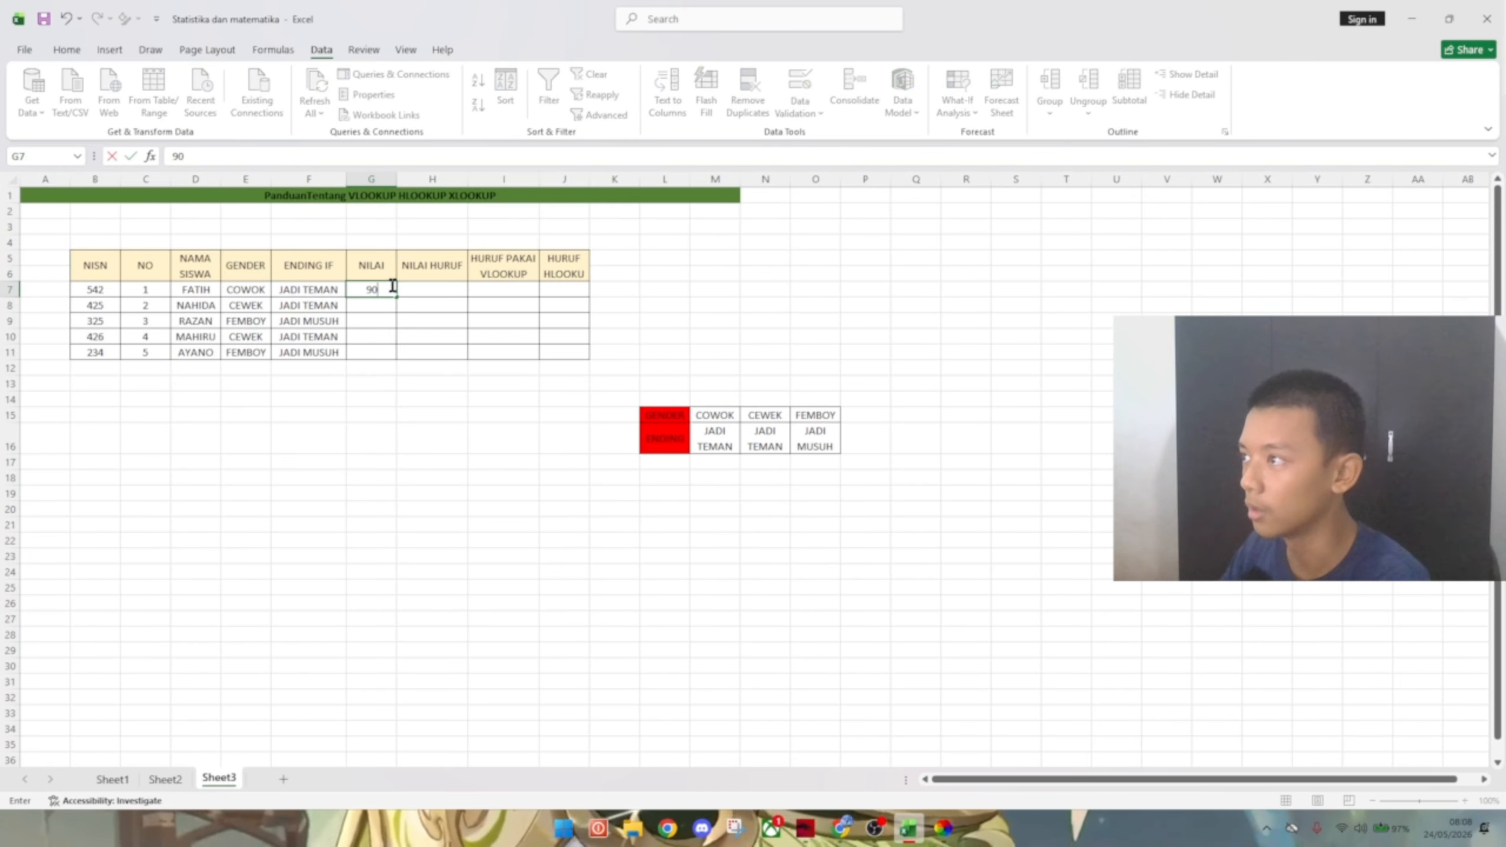
key(Return)
text(100)
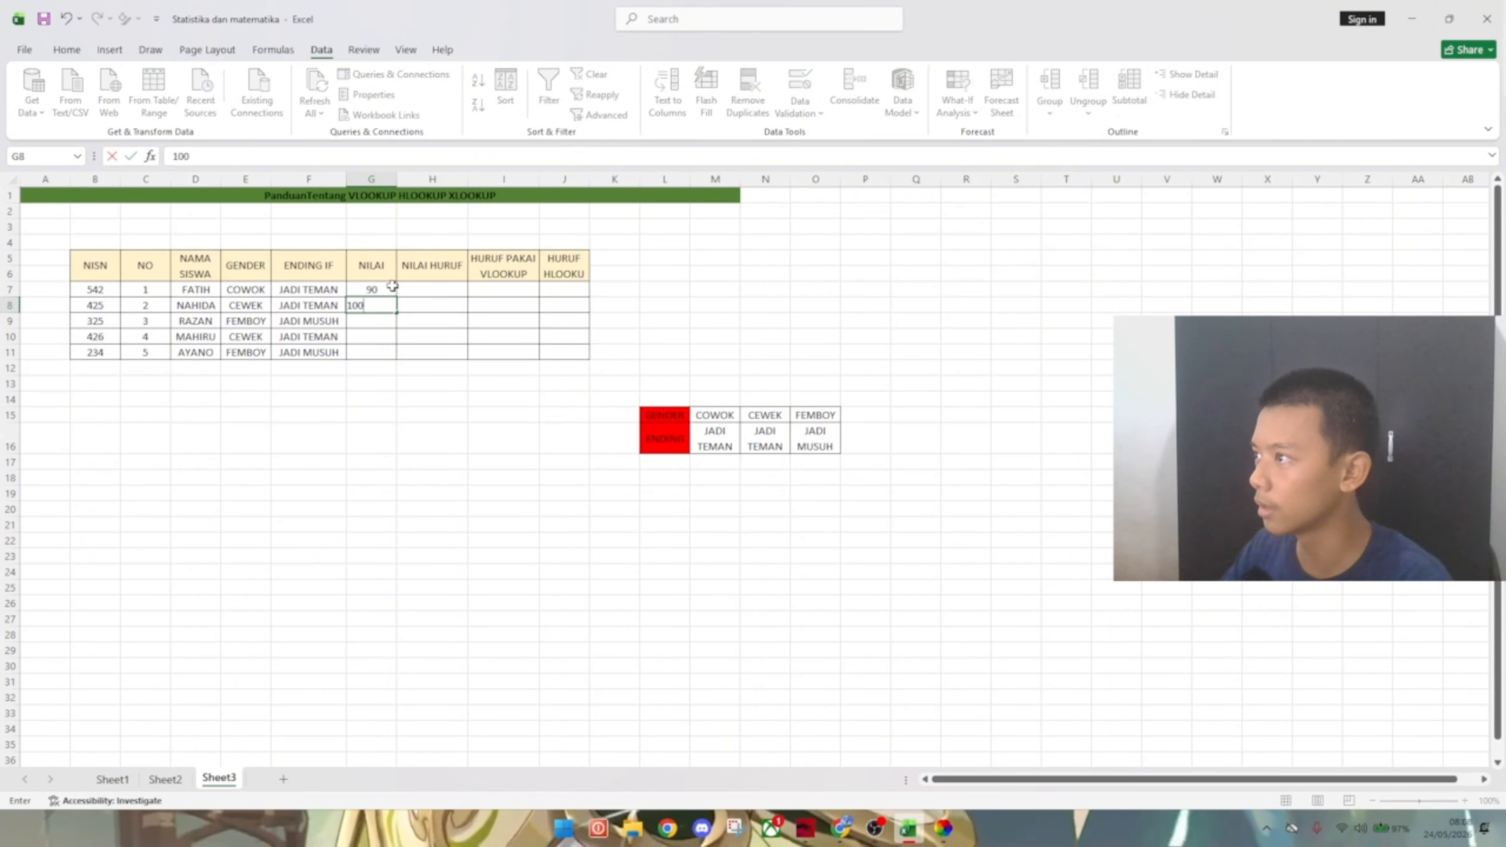
key(Return)
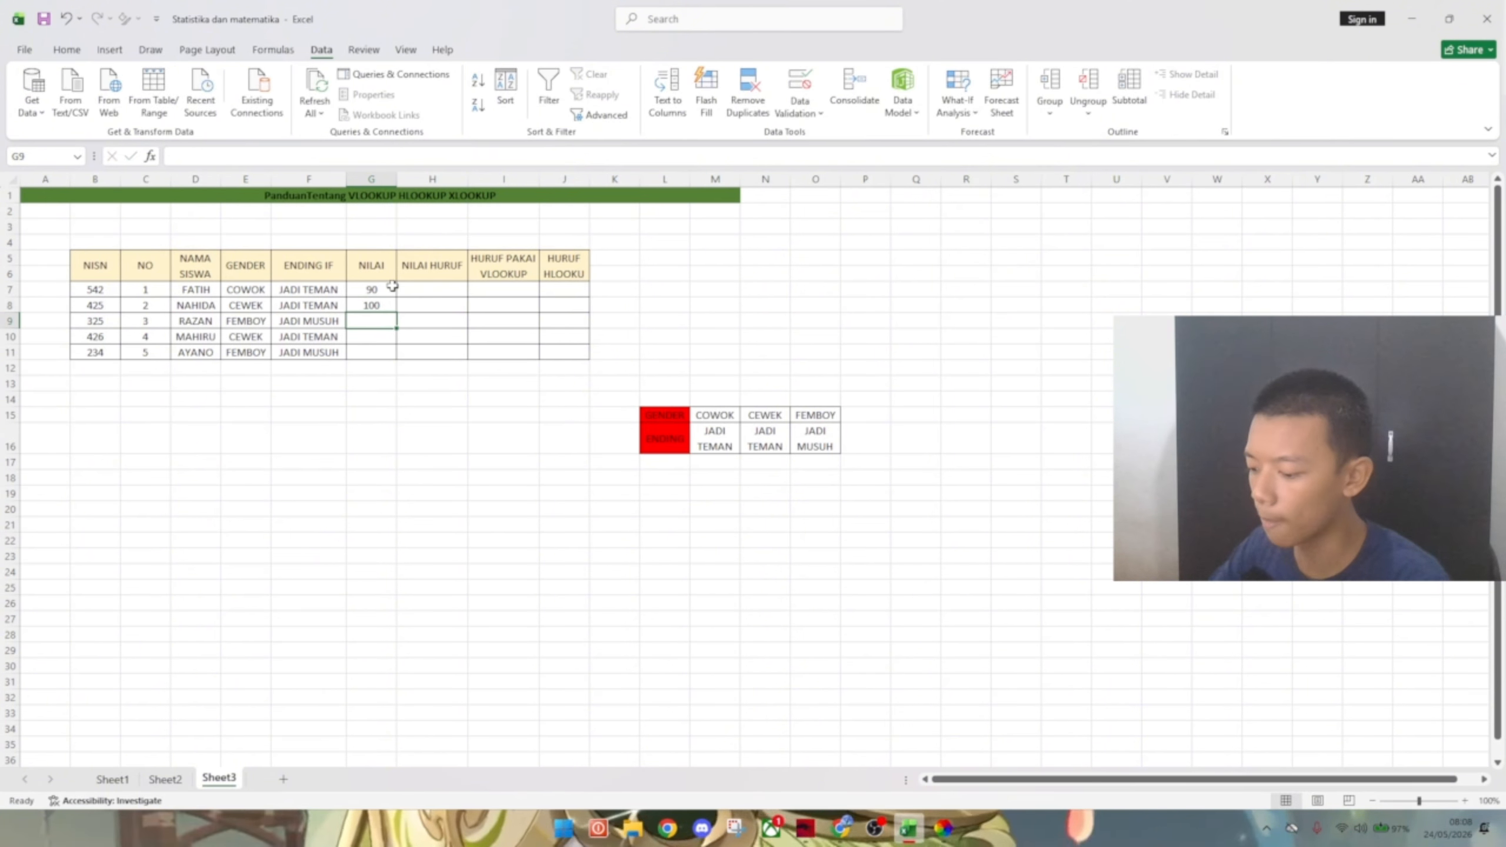
text(75)
key(Left)
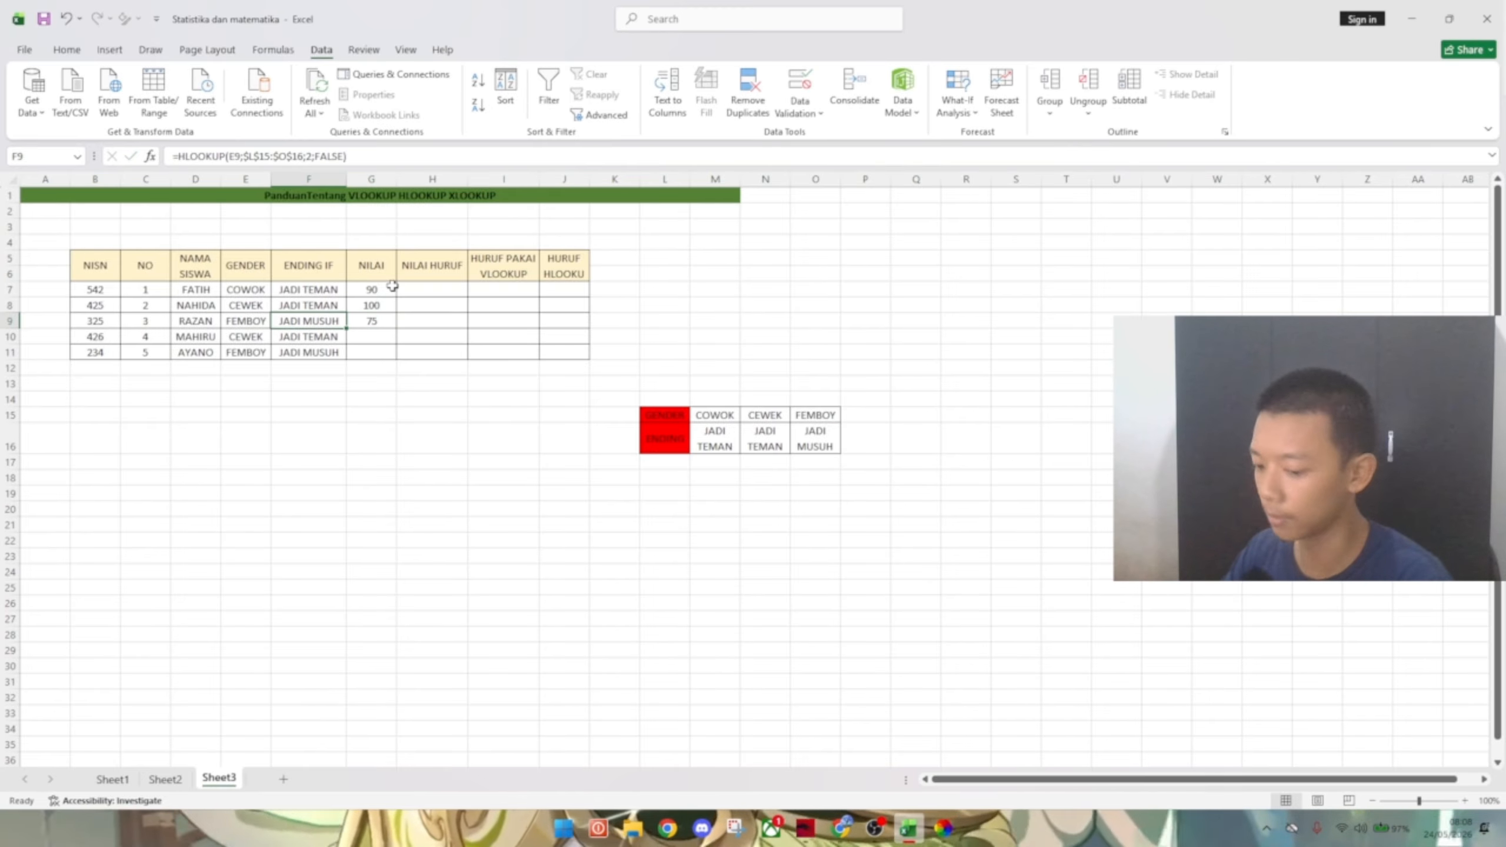
key(Right)
key(Down)
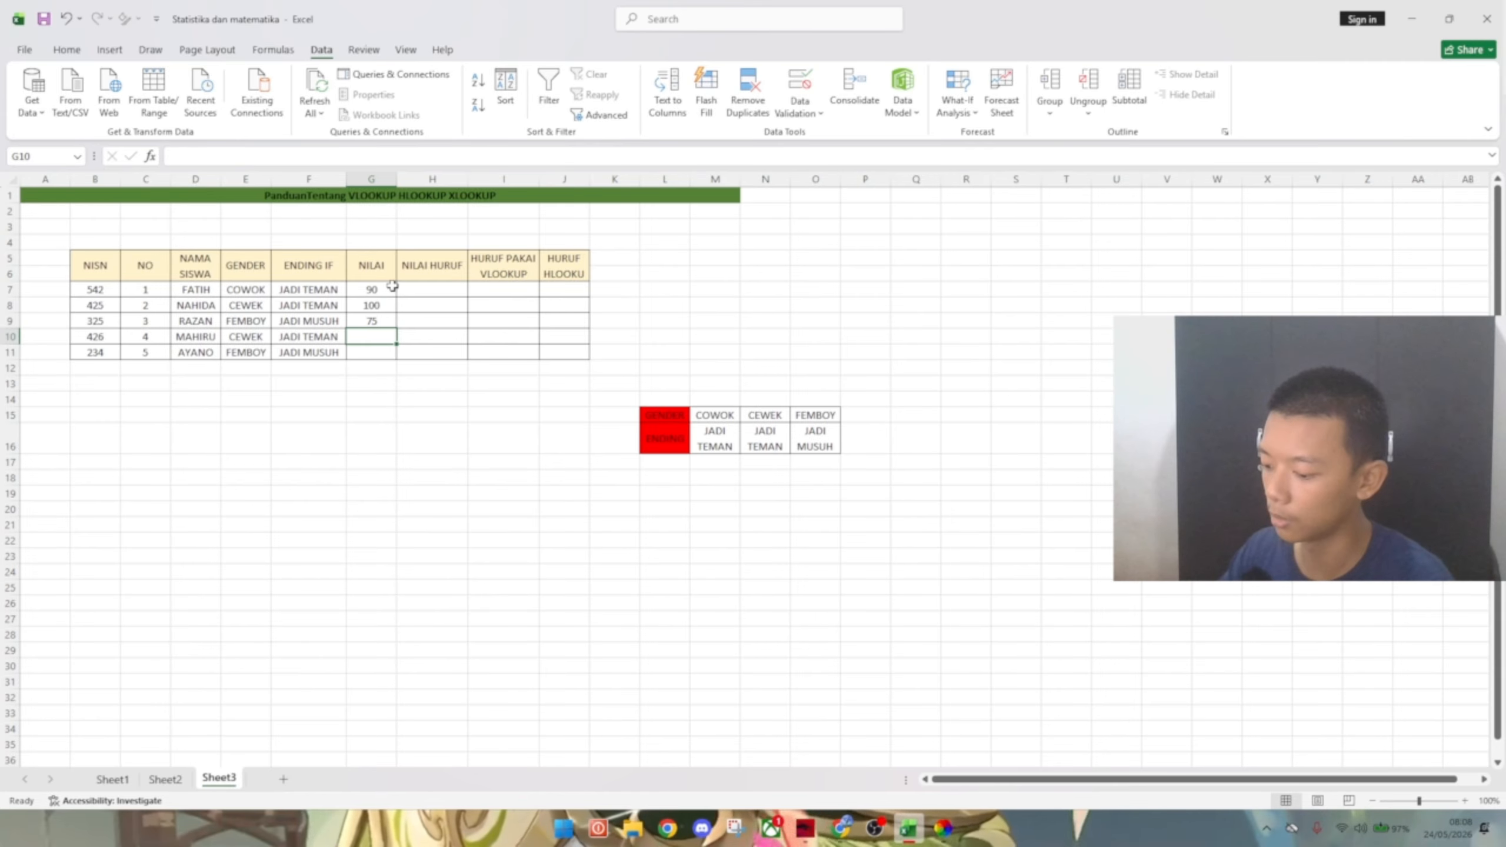
text(59)
key(Return)
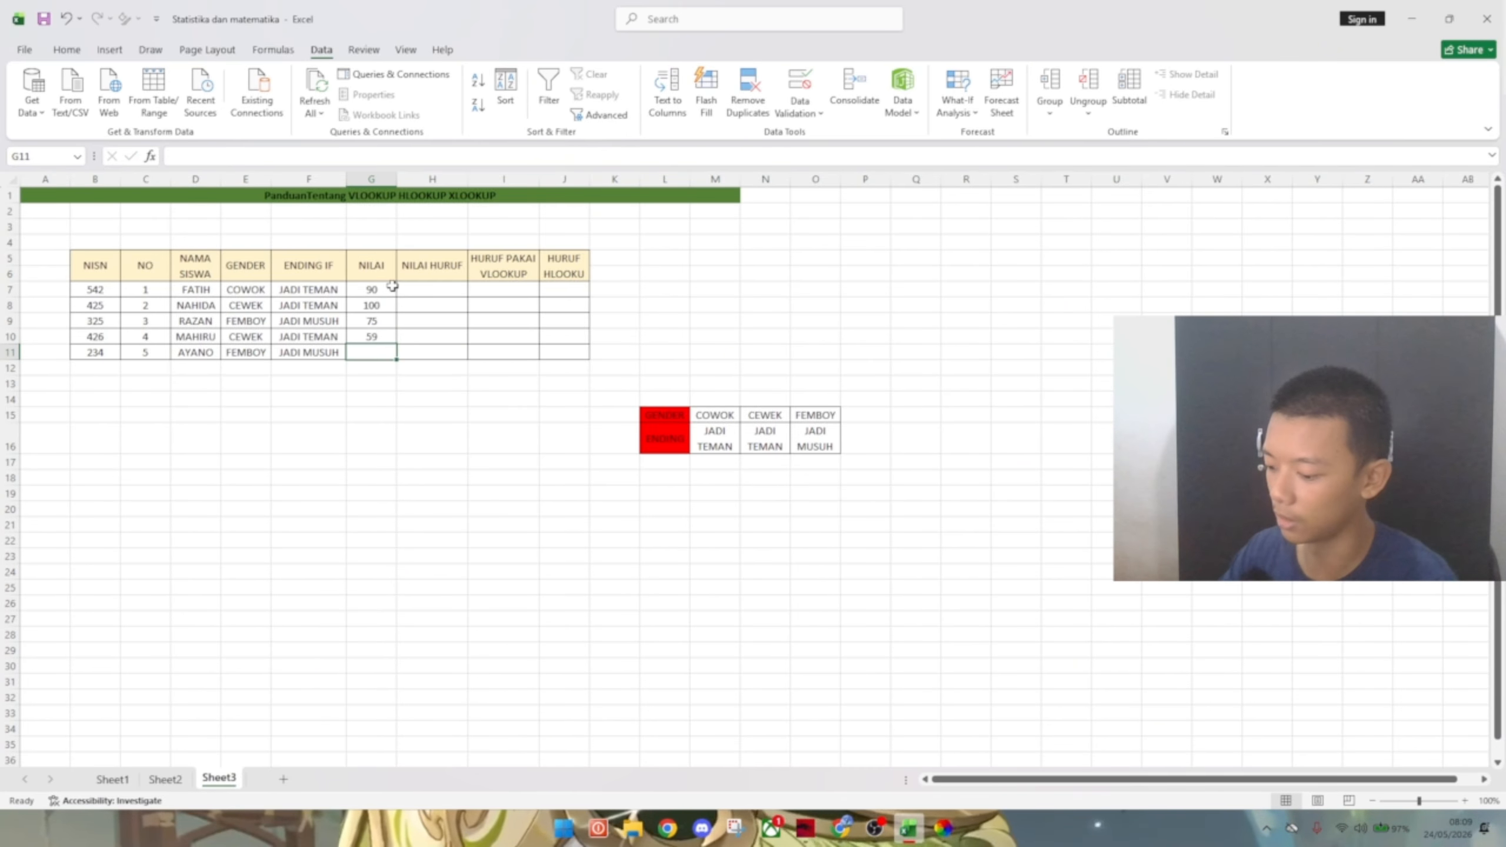
text(50)
key(Return)
- Change the fourth student's NILAI score in G10 to 60
key(Up)
key(Up)
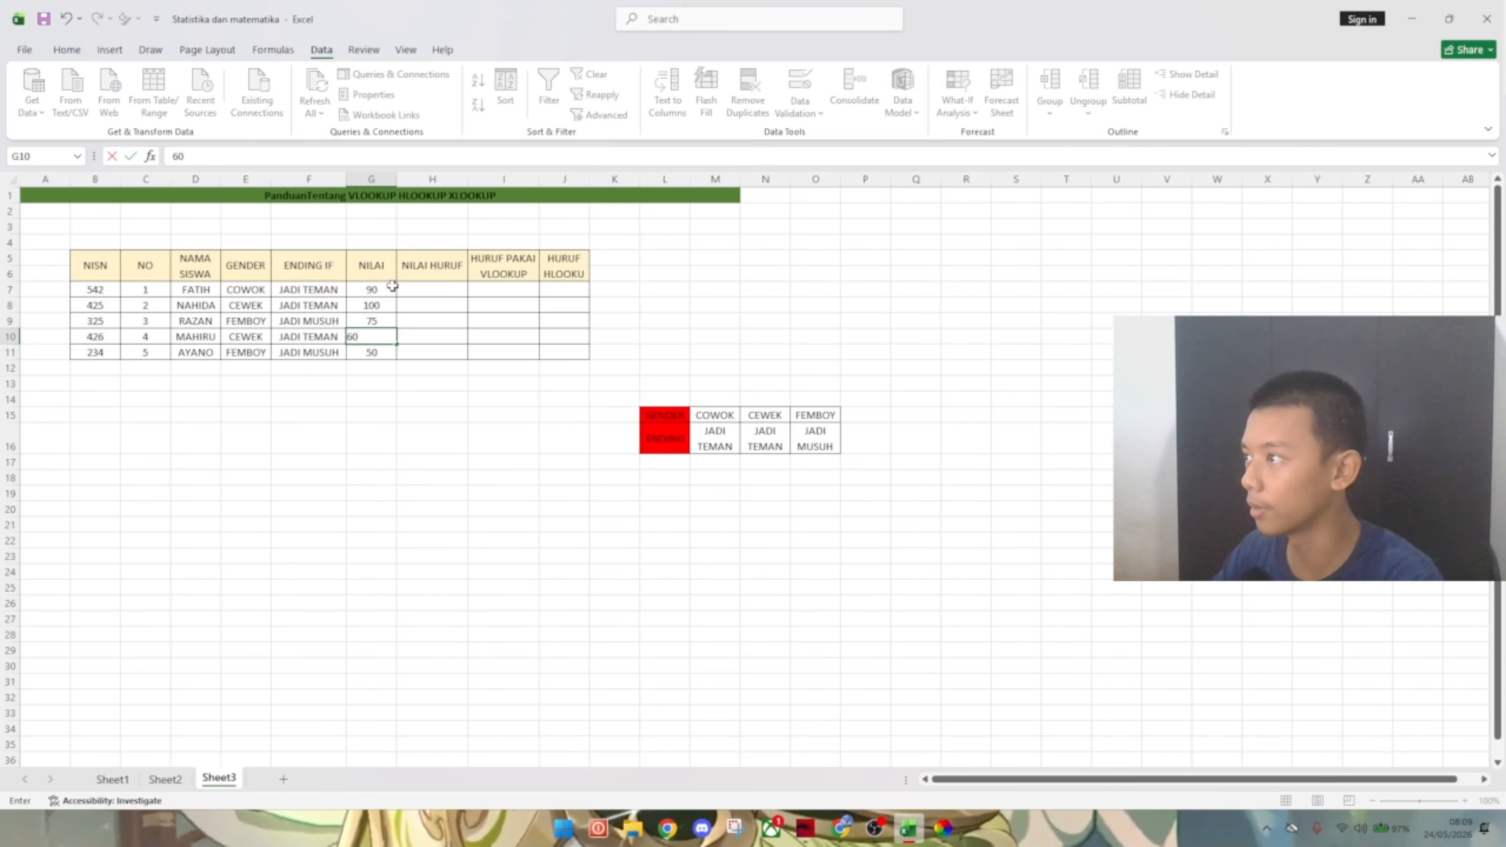
text(60)
key(Return)
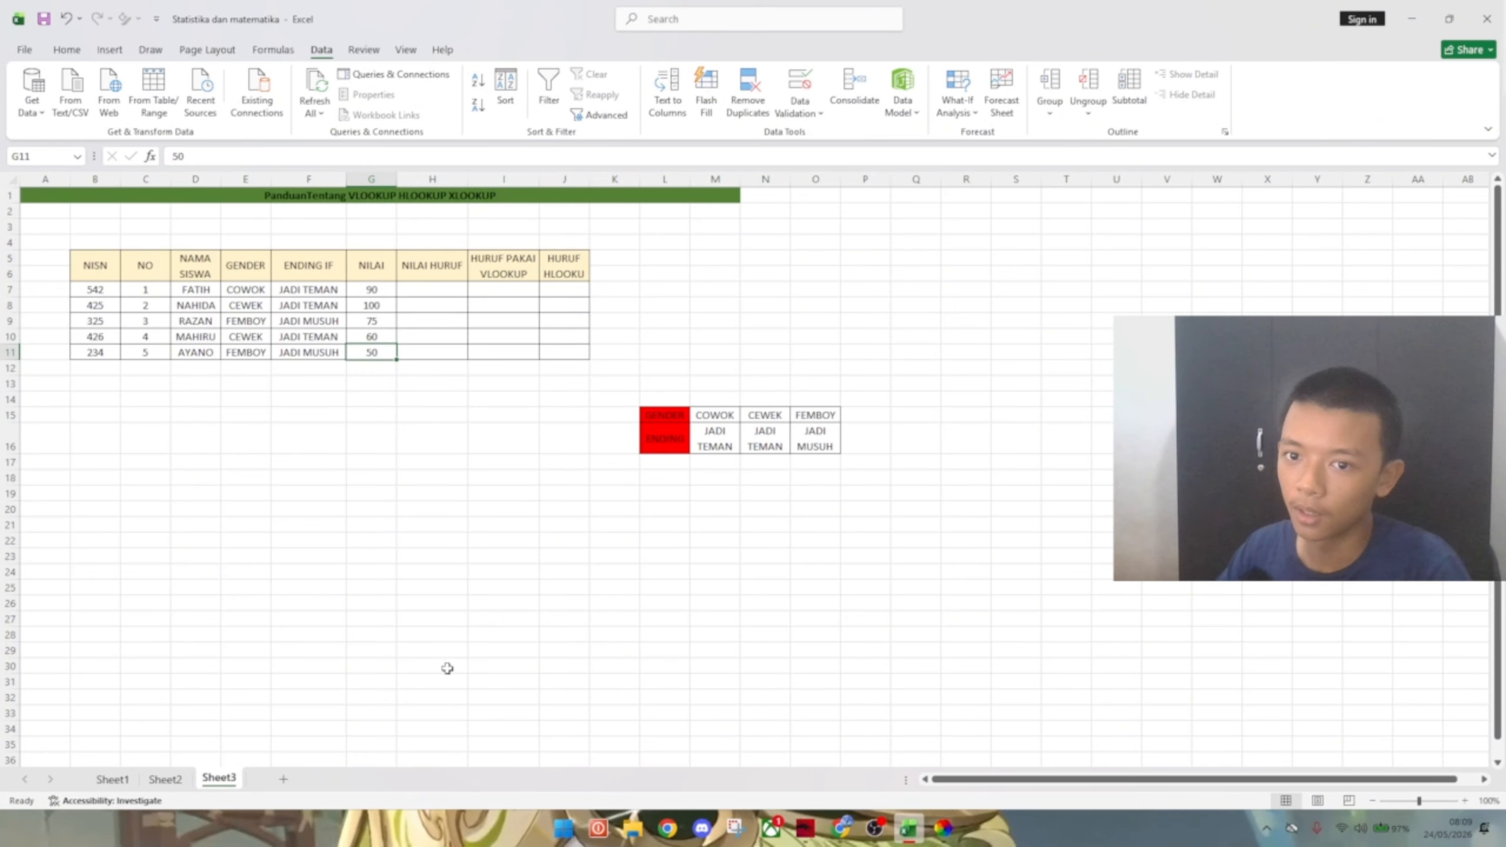
click(436, 292)
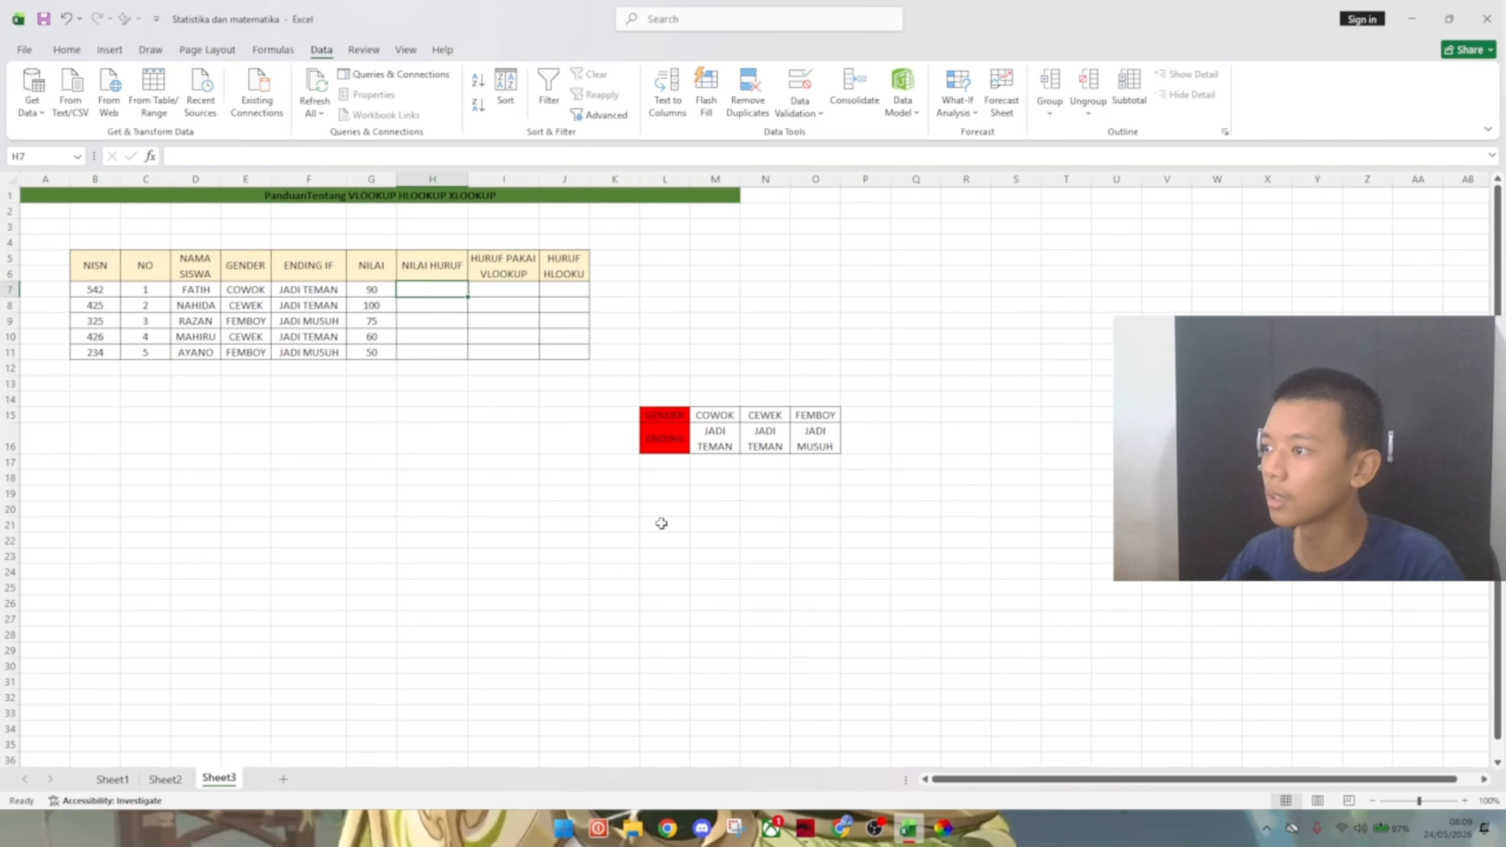
click(629, 480)
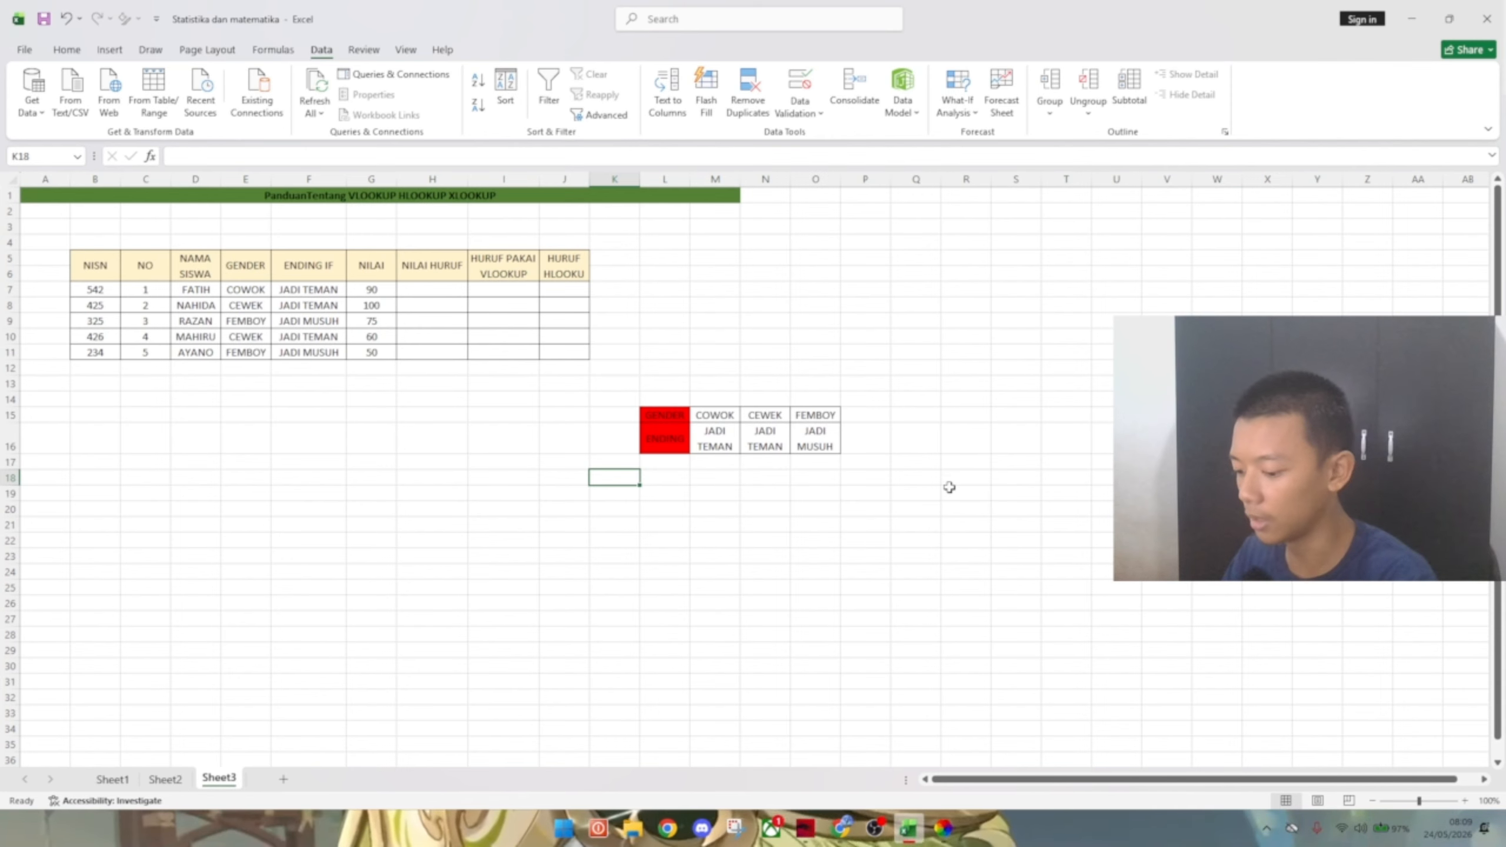
- Enter the letter grades A, B, C, D, E and F down cells K18 to K23
text(a)
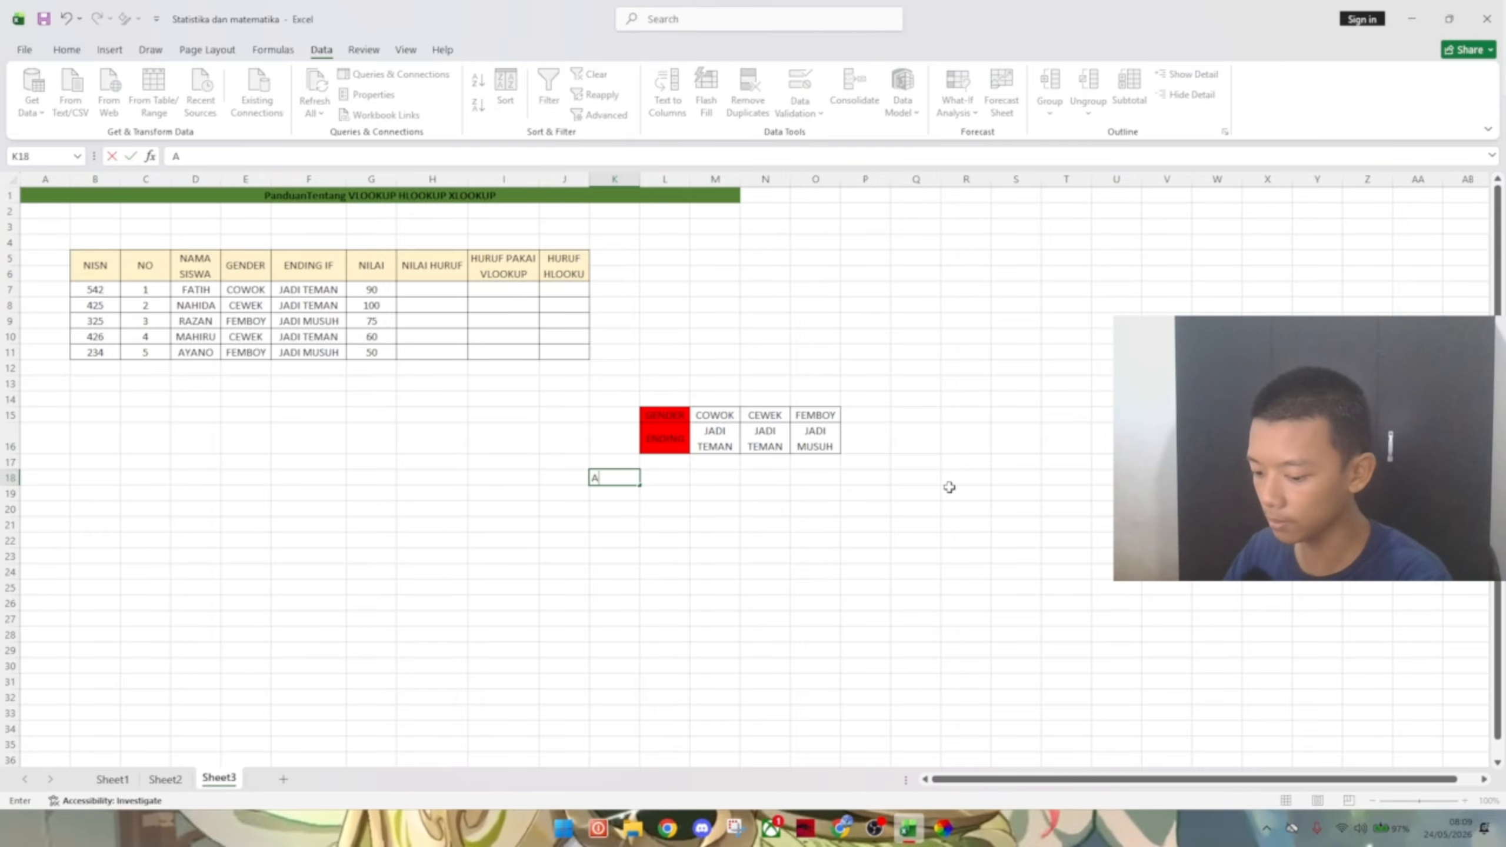
key(Return)
text(B)
key(Return)
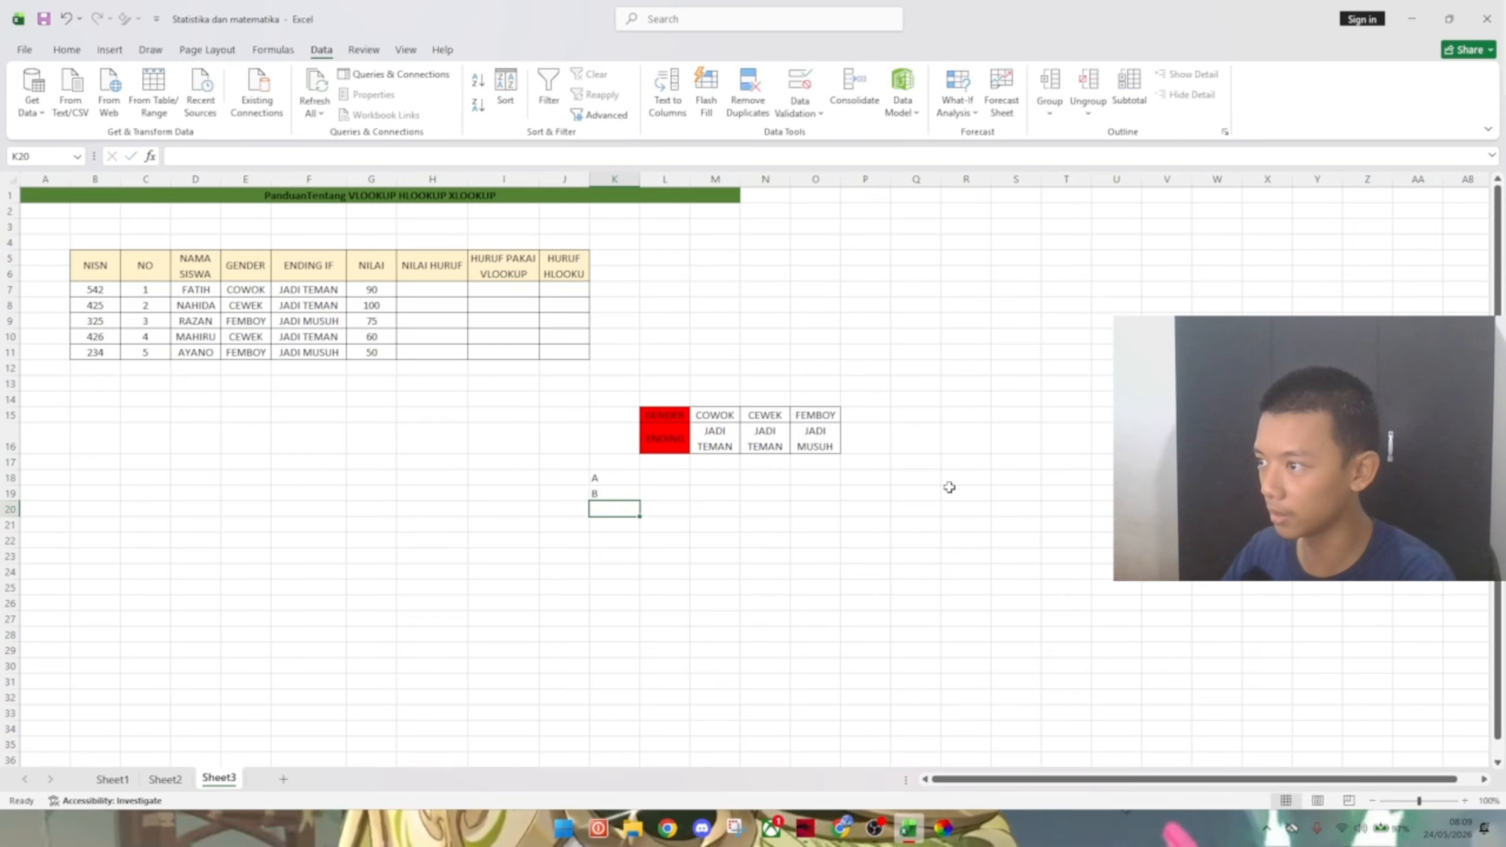
text(B)
key(BackSpace)
text(C)
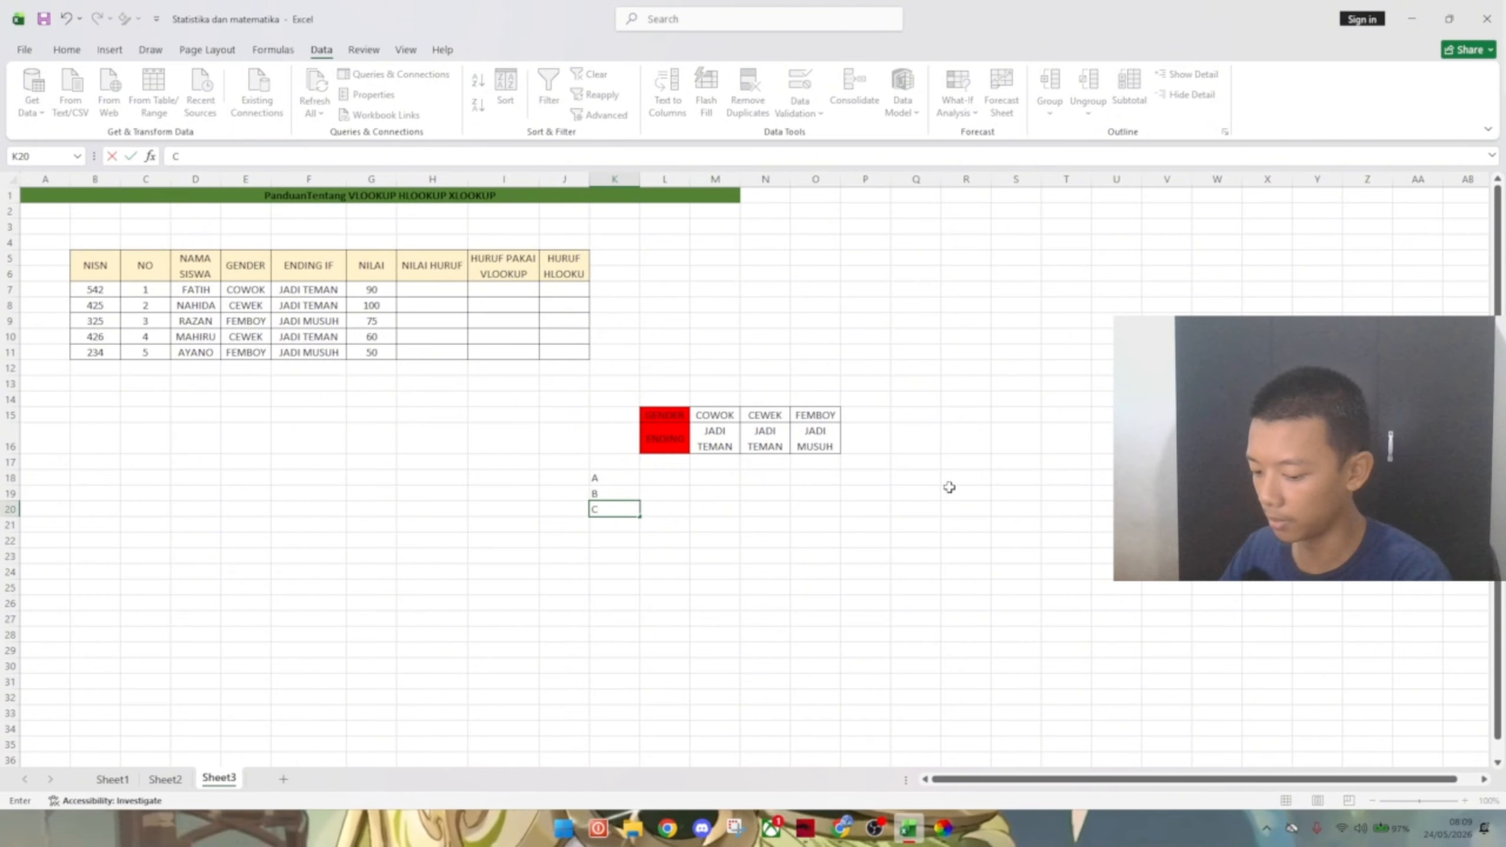
key(Return)
text(D)
key(Return)
text(E)
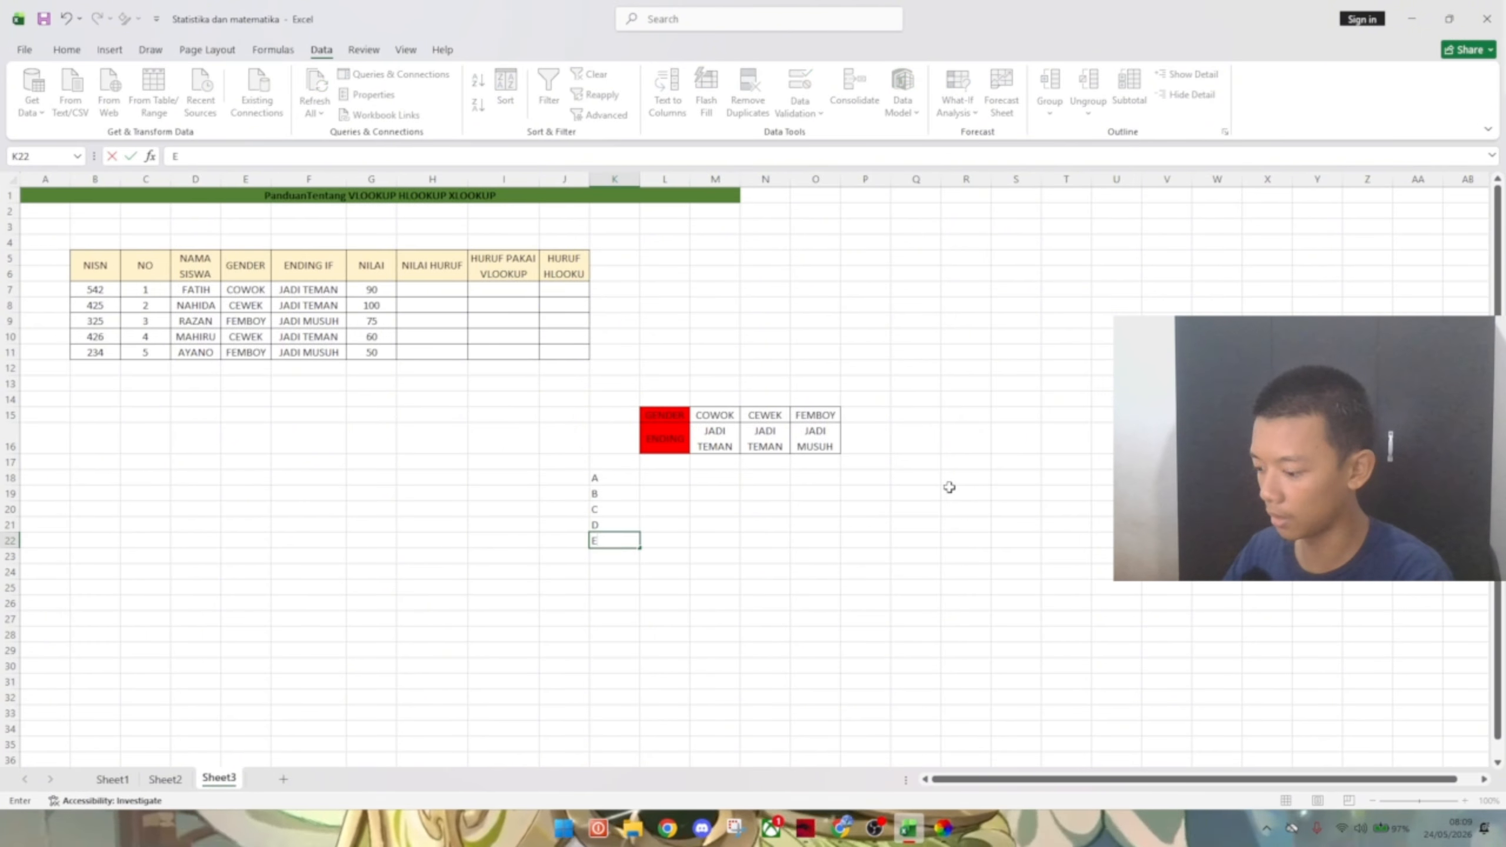
key(Return)
text(F)
key(Up)
key(Up)
key(Up)
key(Up)
key(Up)
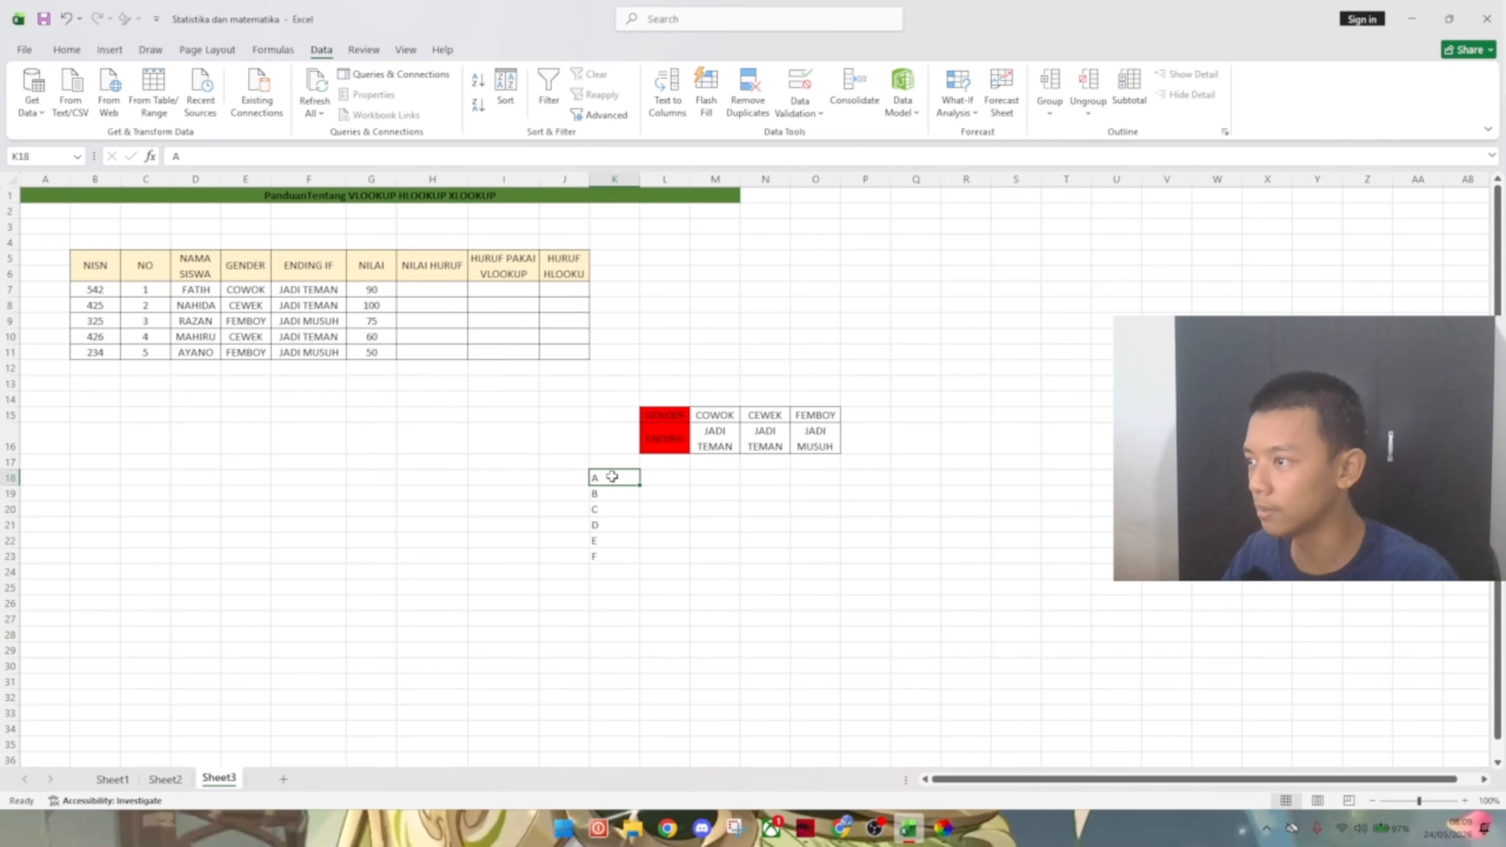
- Move the letter grade list from K18:L23 to the range starting at H19
drag(611, 480, 664, 557)
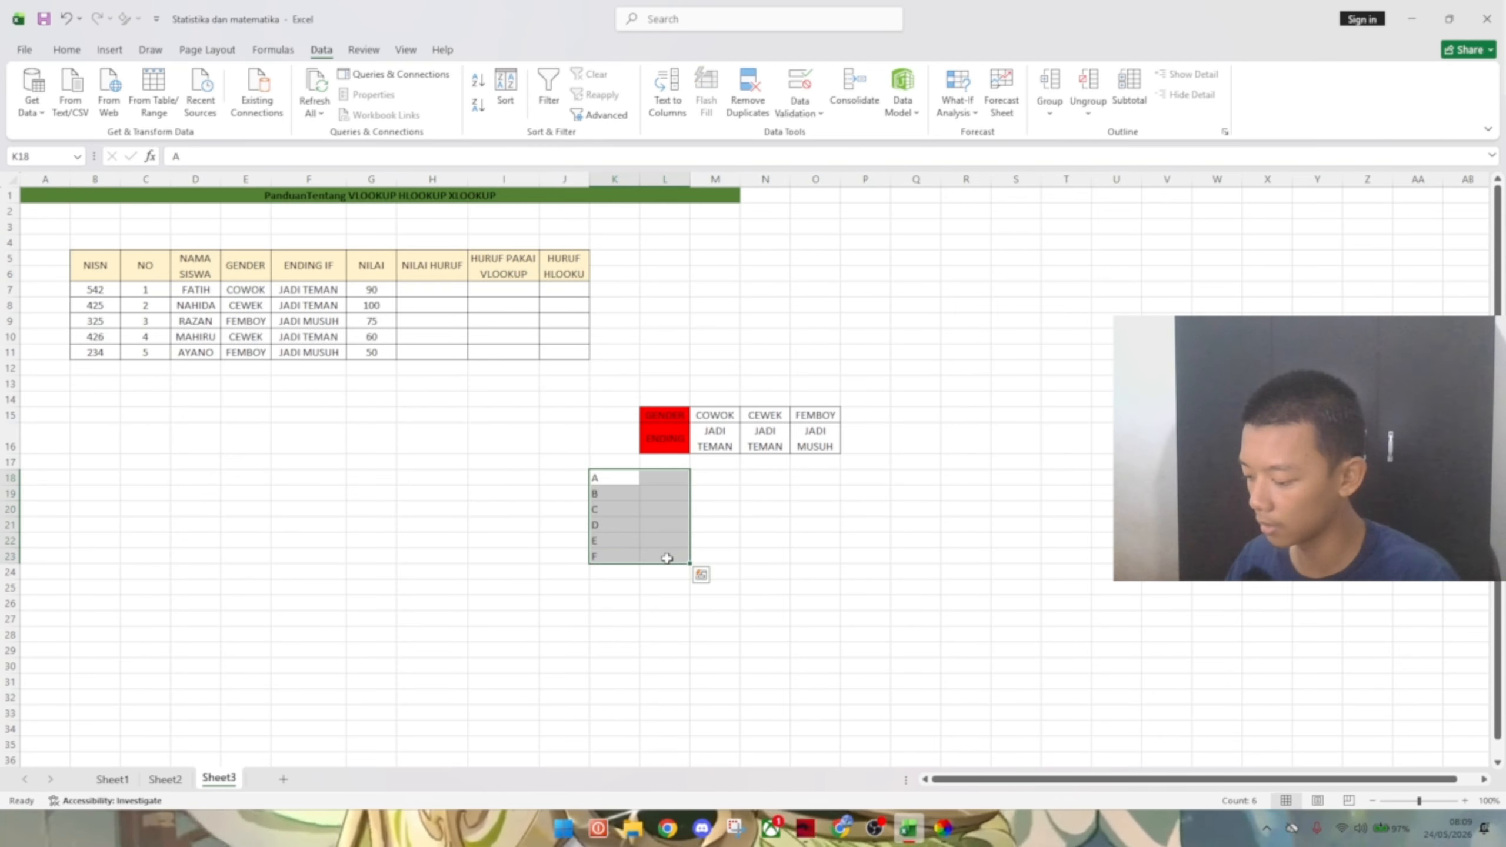
key(ctrl+c)
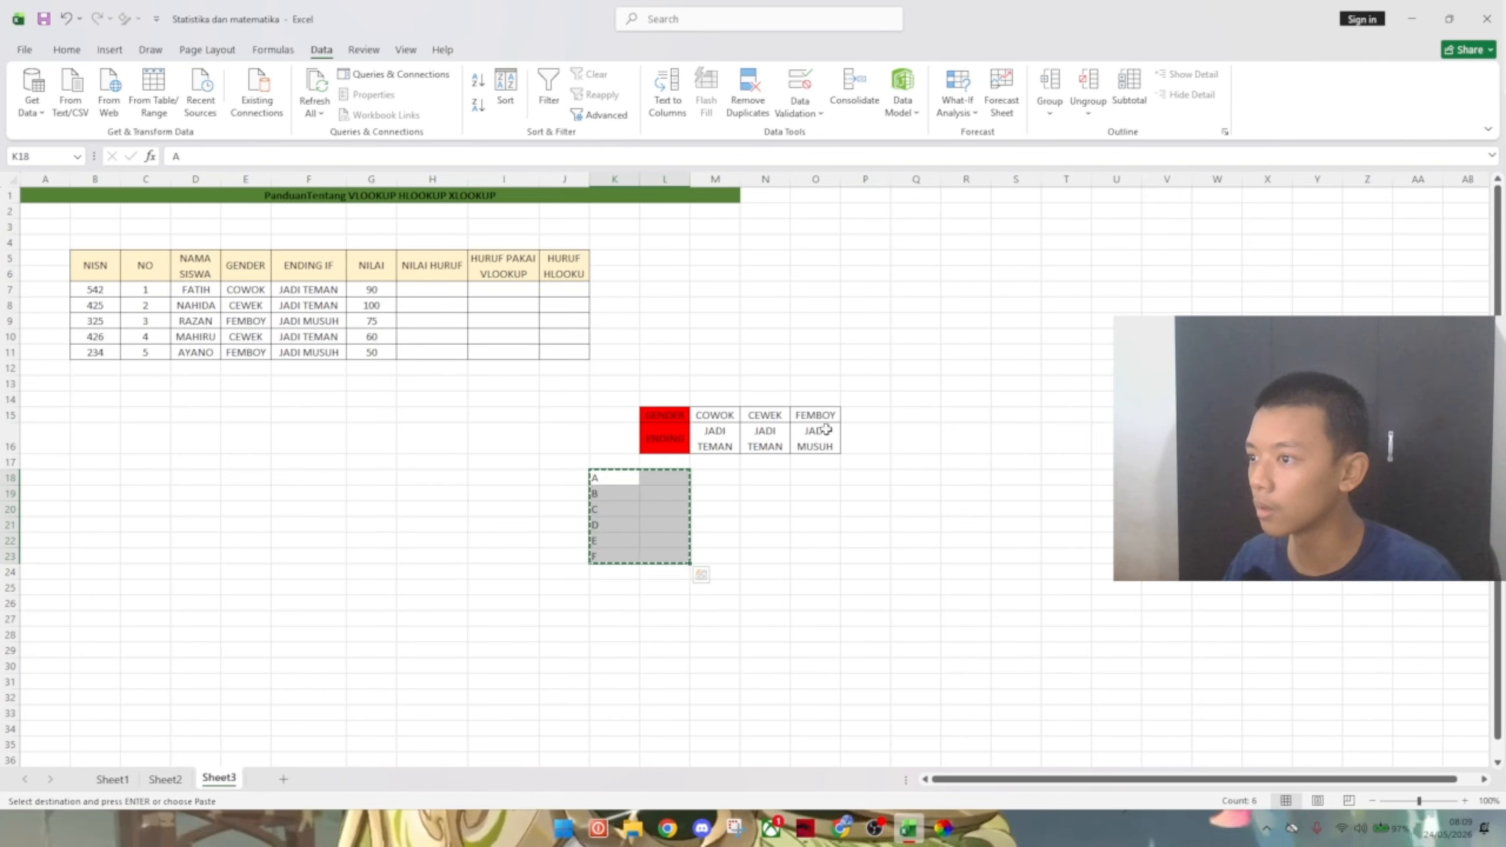
click(410, 484)
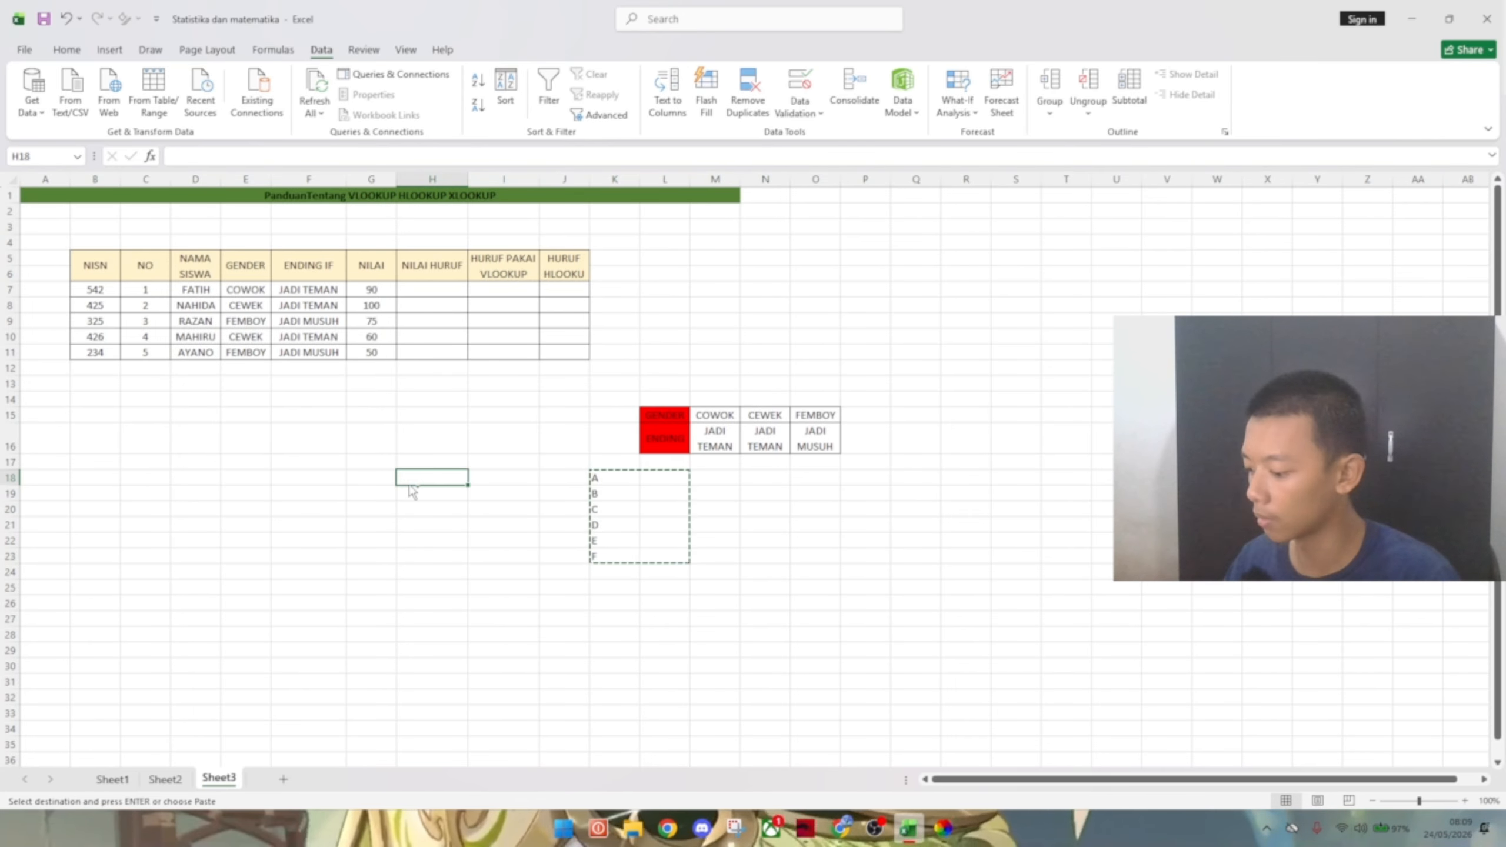
click(417, 498)
key(Return)
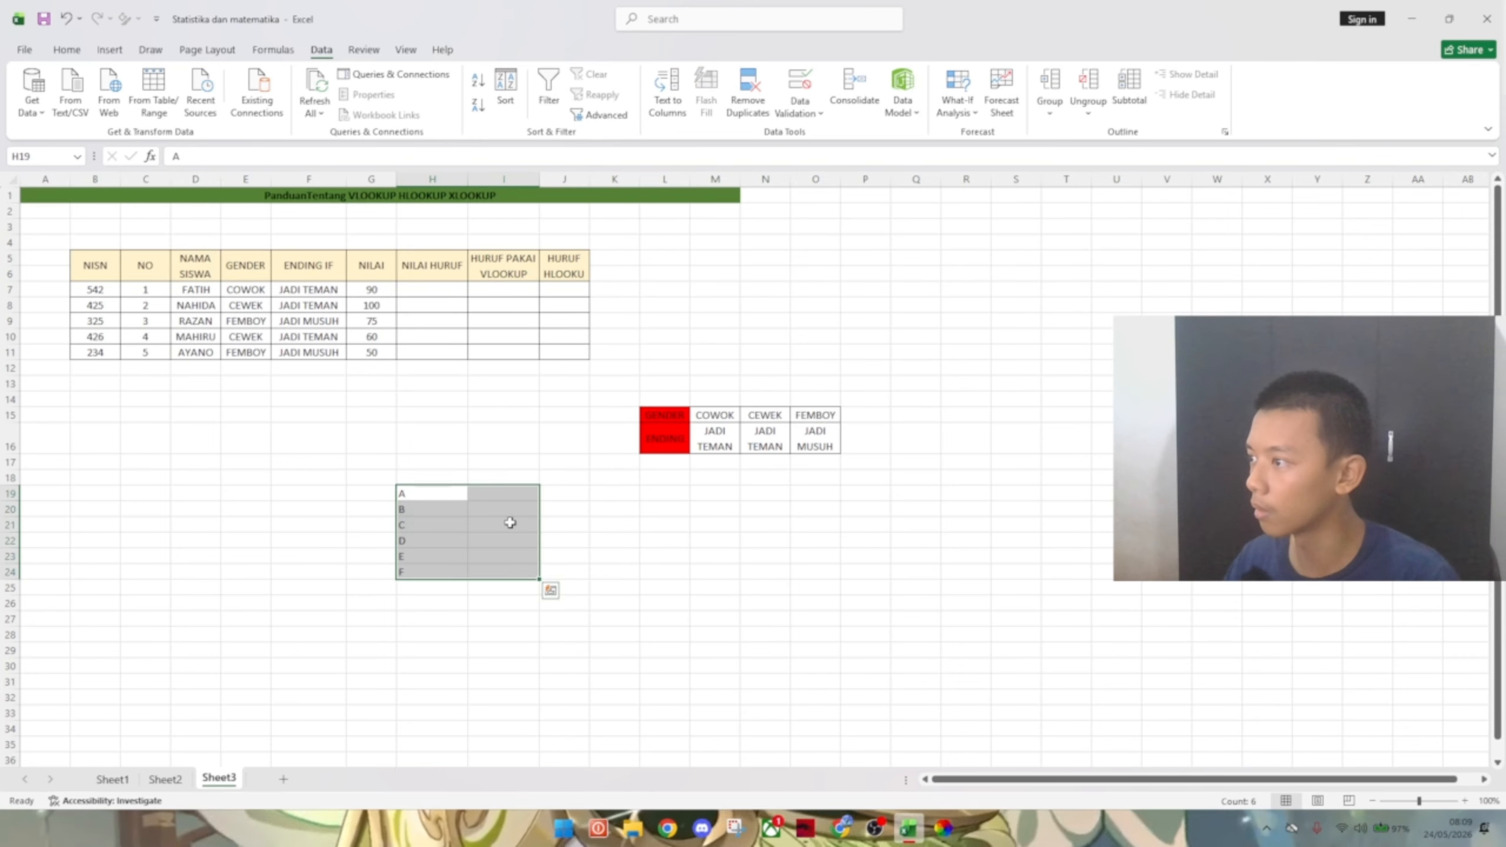
- Enter the headers NILAI HURUF in H18 and NILAI in I18 above the grade list
click(426, 479)
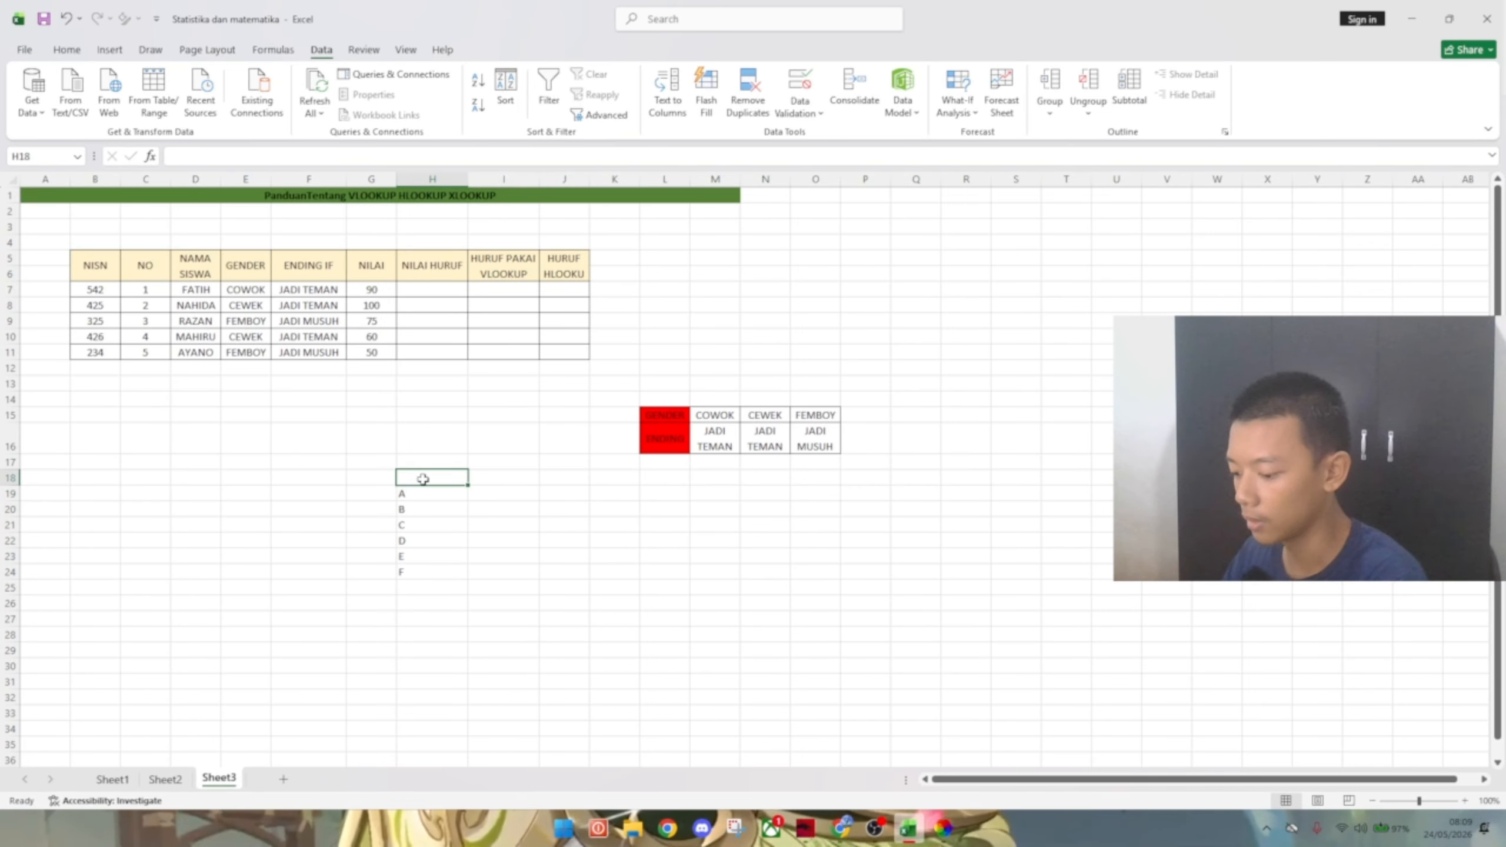
text(NILAI HU)
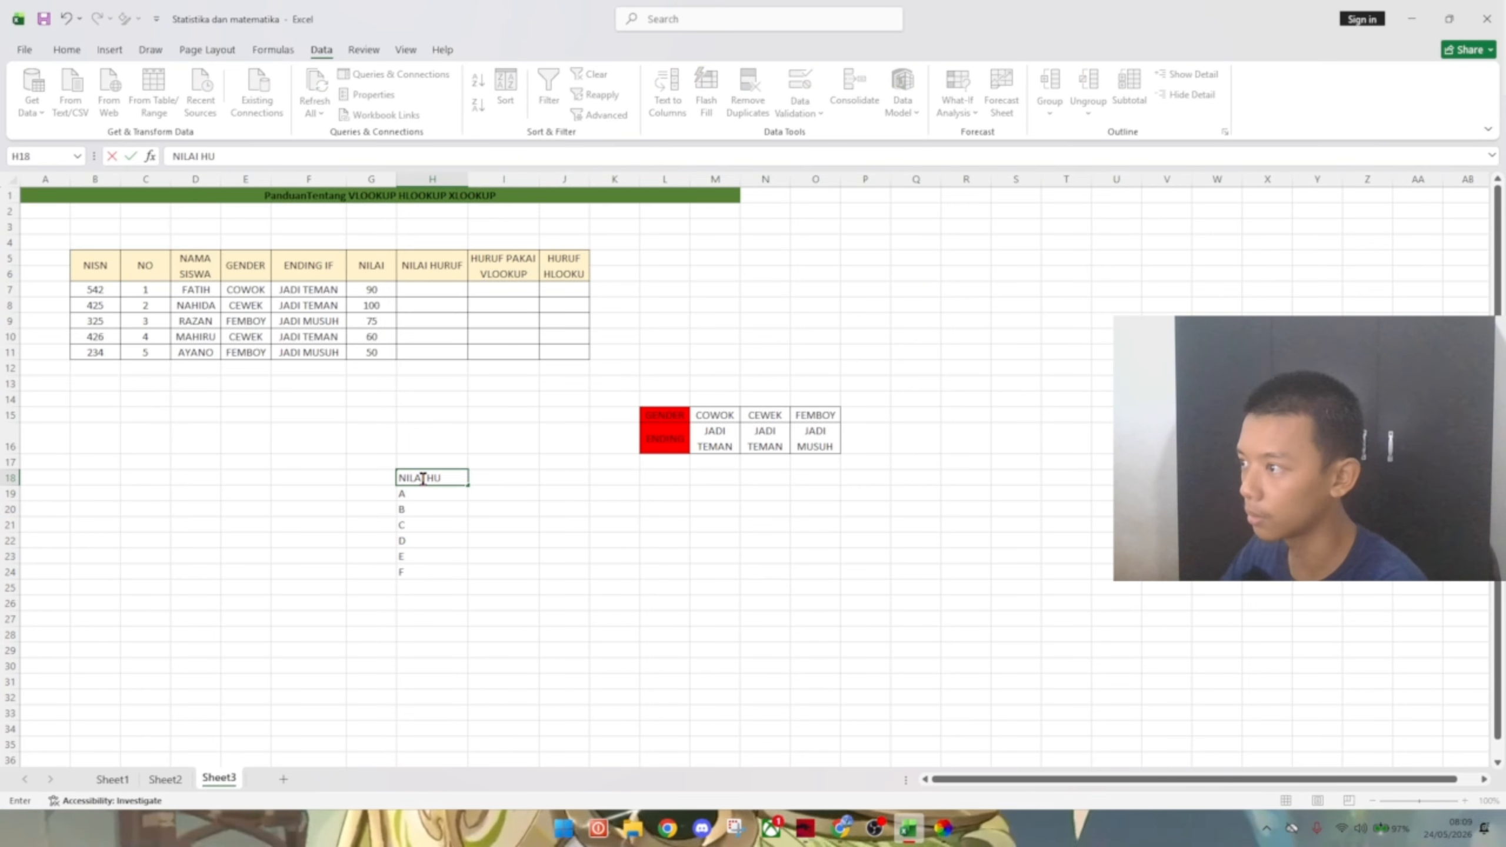
text(RUF)
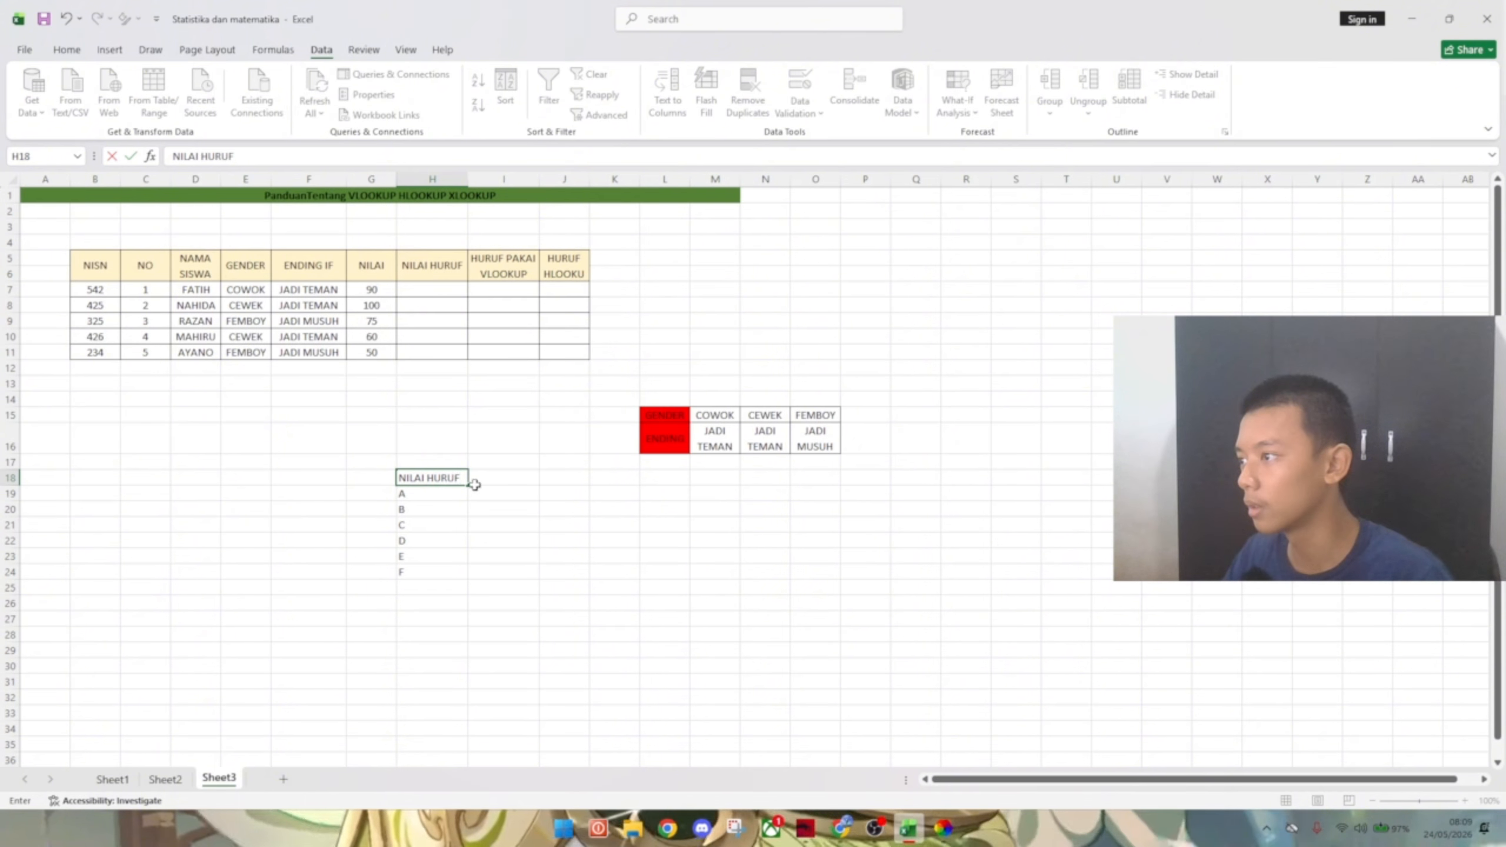
click(475, 485)
text(NILAI)
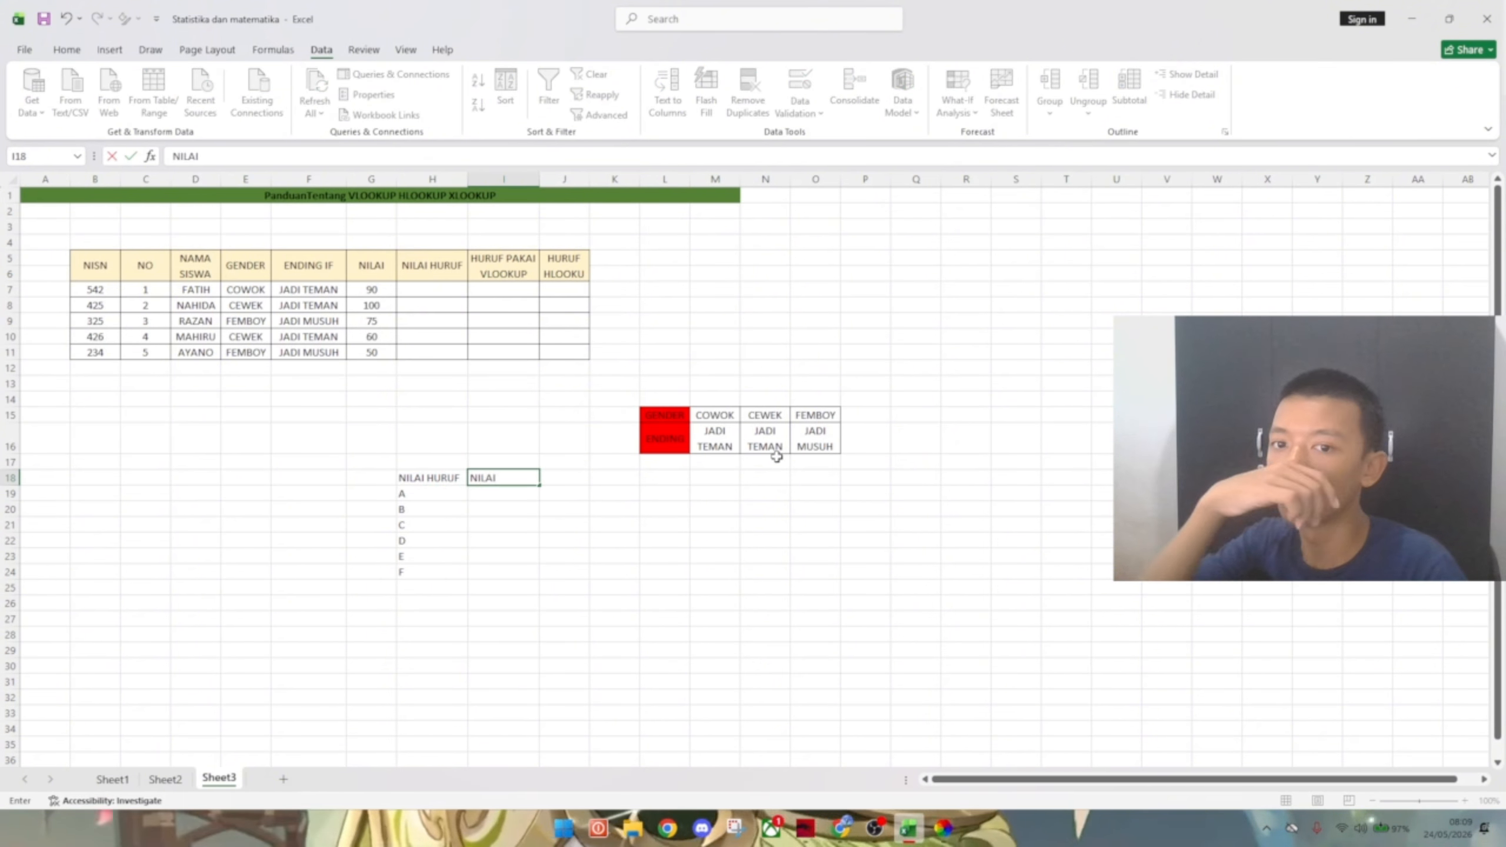
click(727, 643)
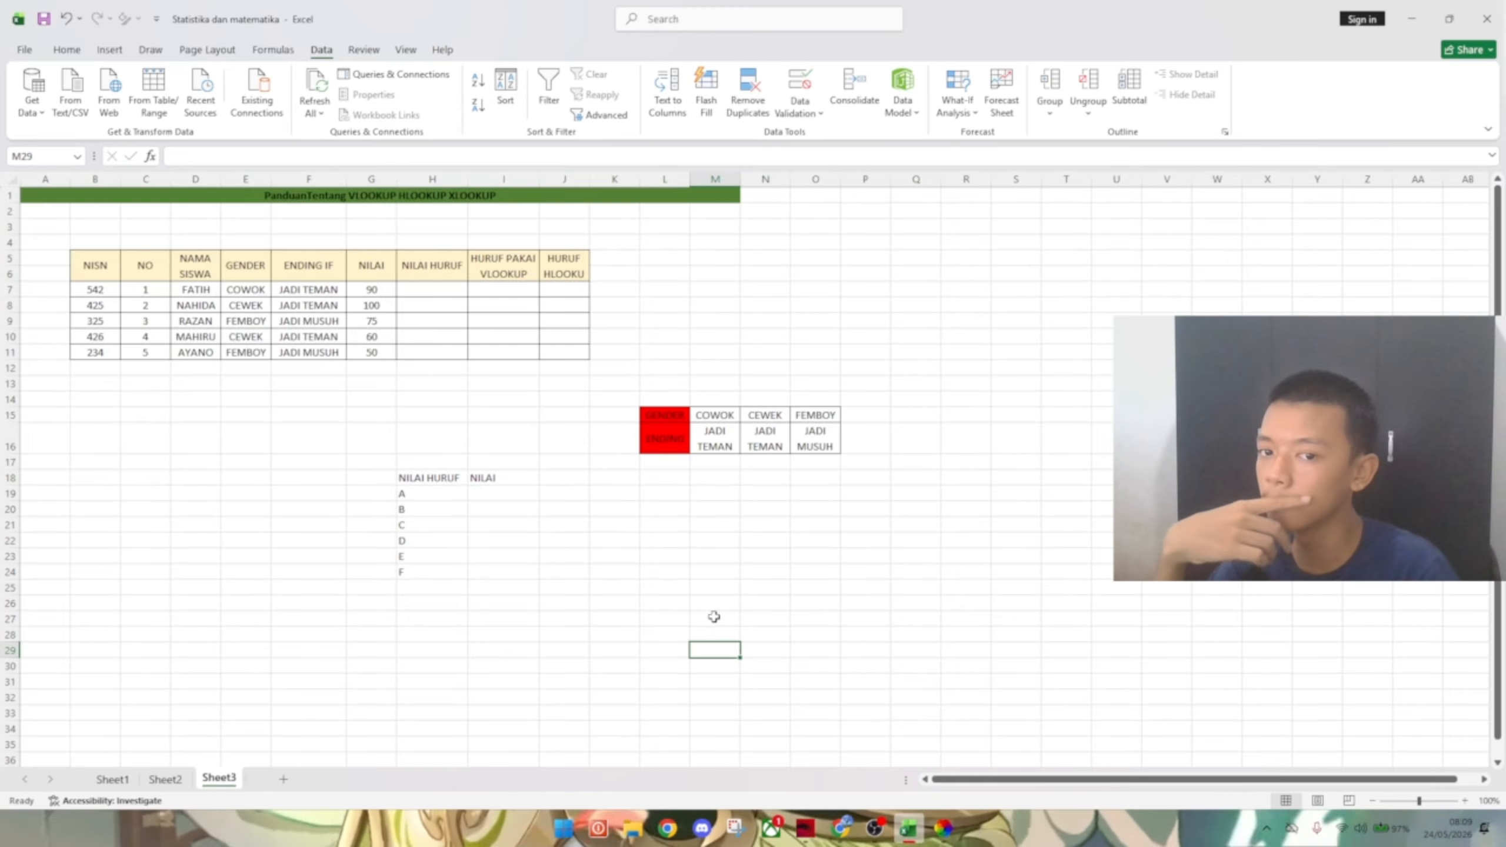
- Move the NILAI header from I18 to G18, in front of NILAI HURUF
click(491, 476)
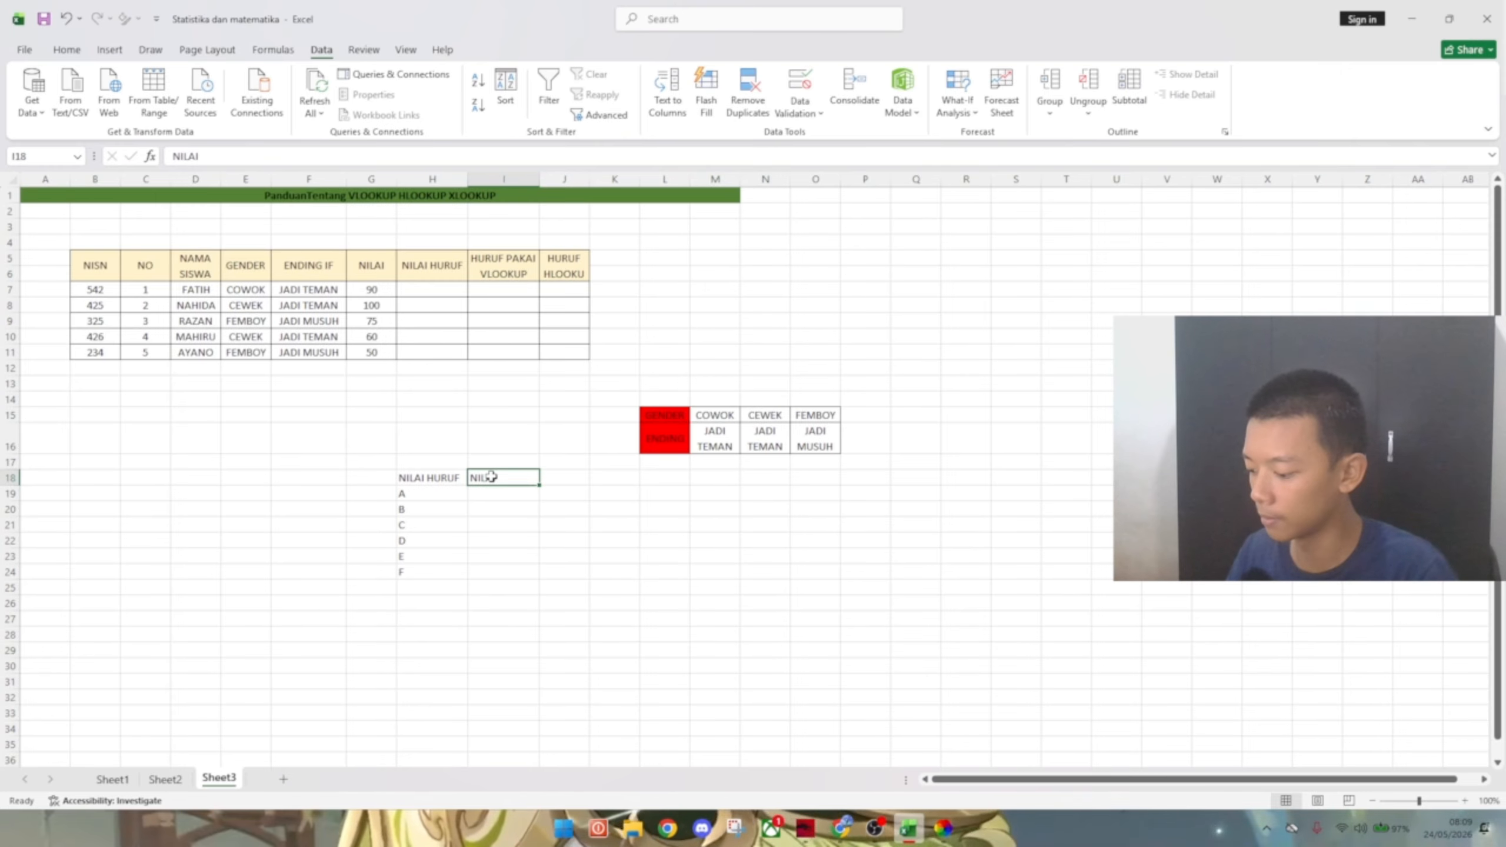
click(370, 477)
key(ctrl+c)
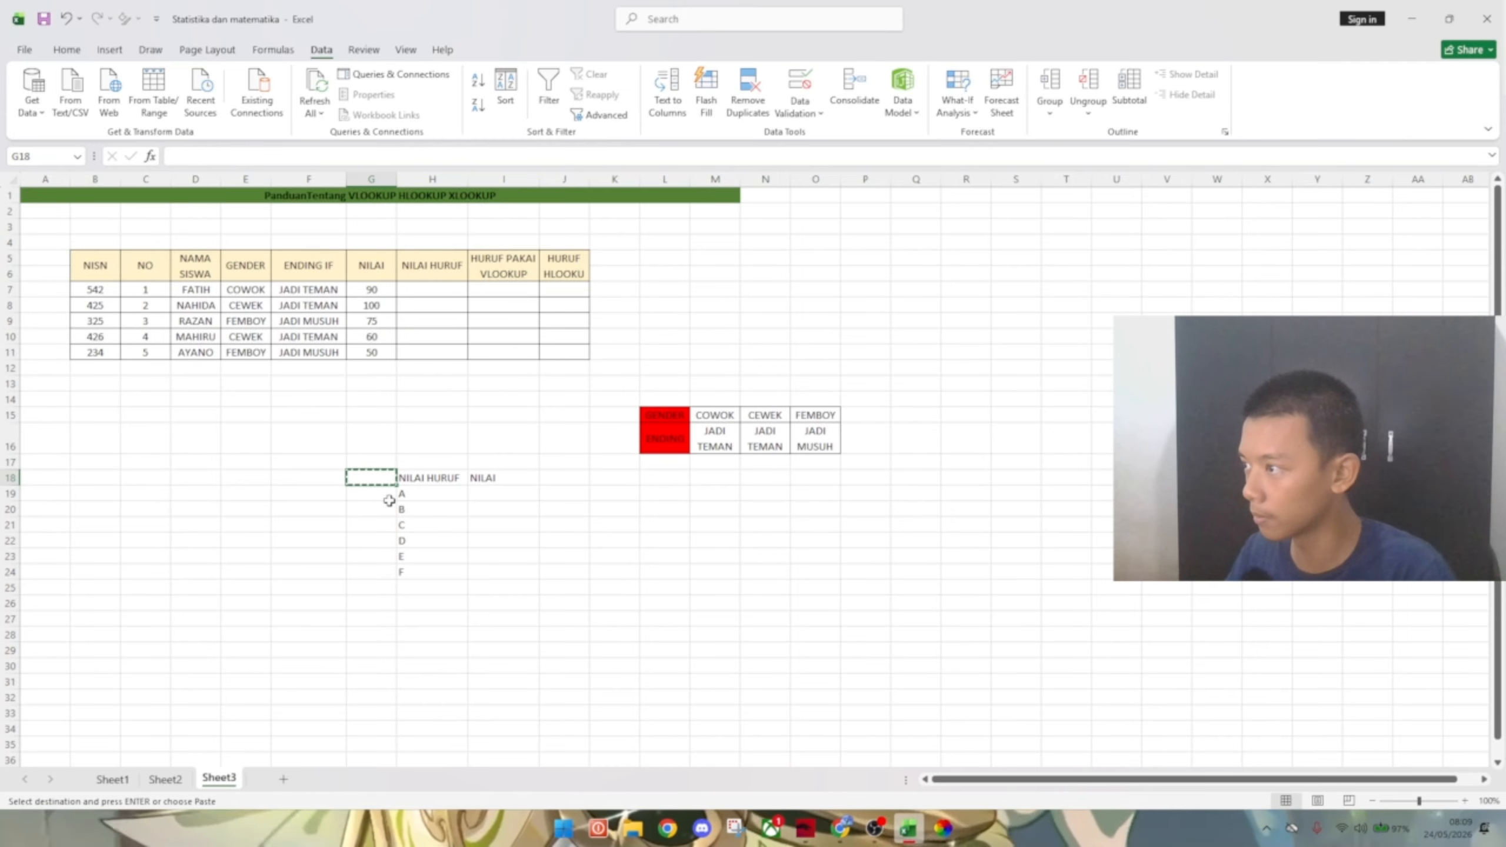
click(487, 476)
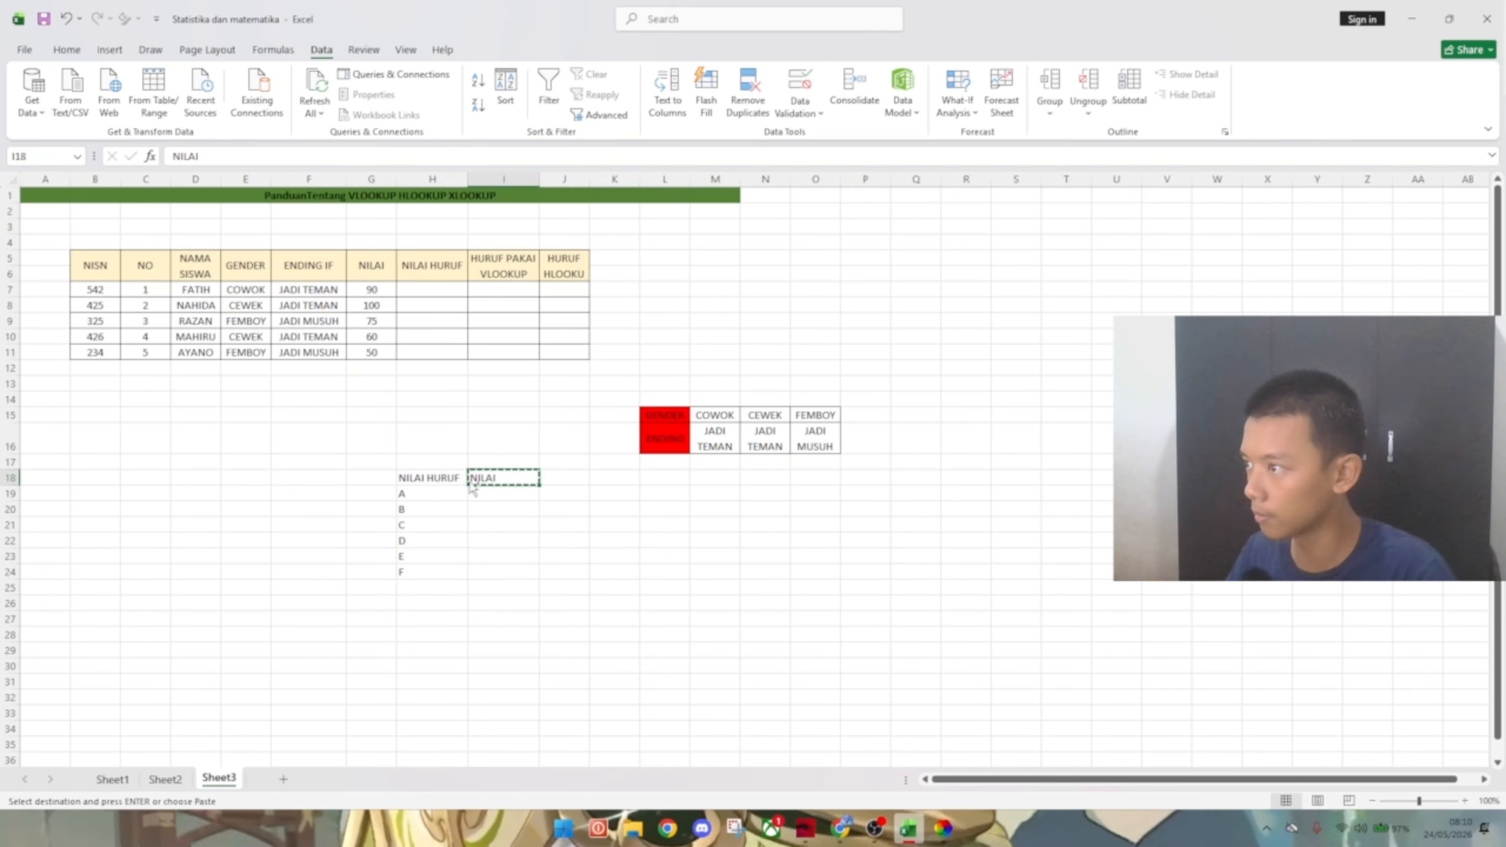
click(384, 473)
key(ctrl+v)
click(516, 604)
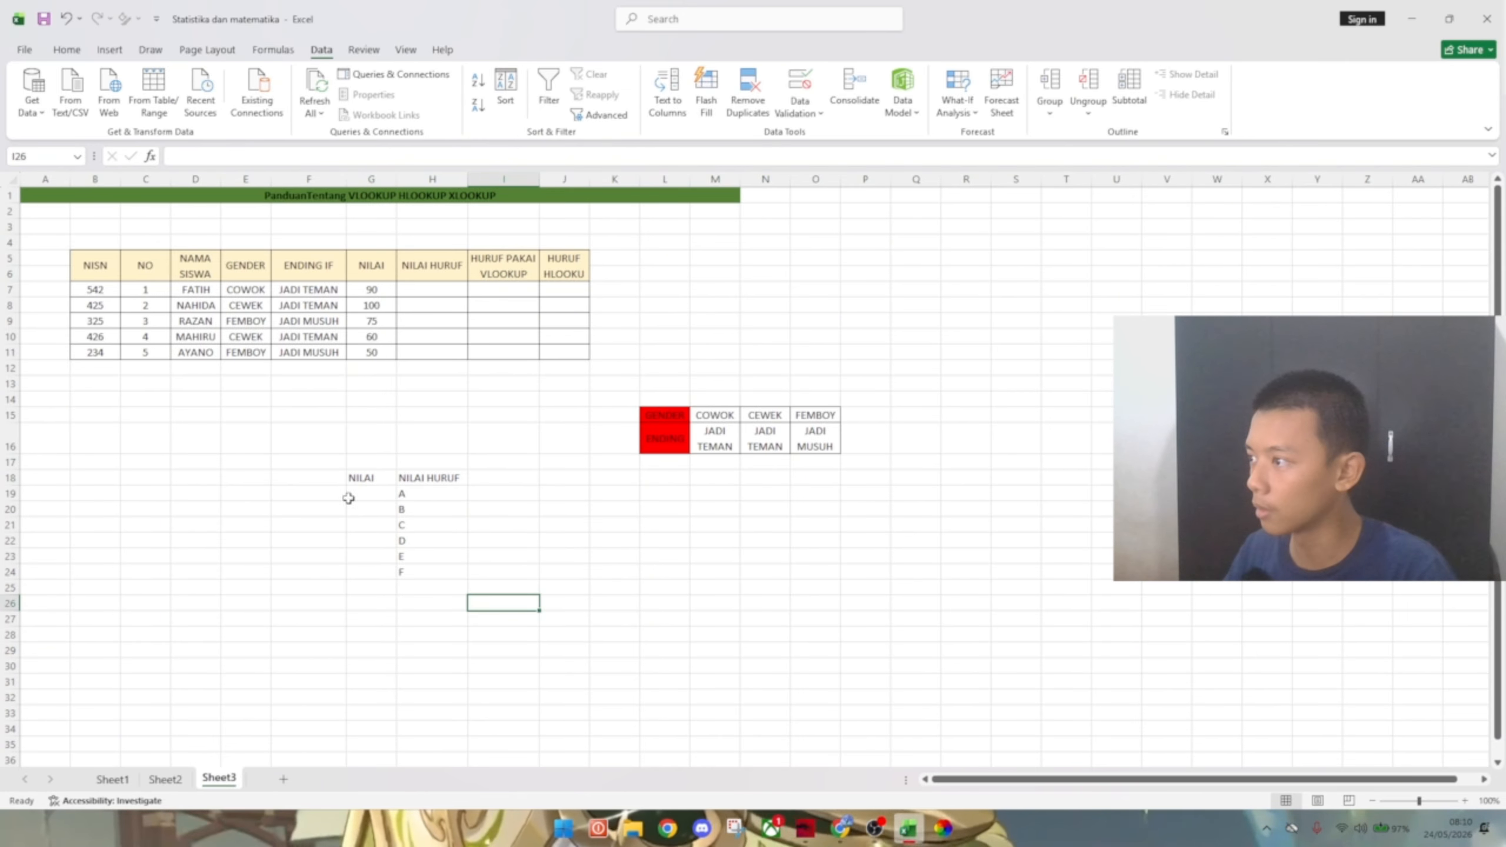
- Apply borders to the grade table G18:H24 and center its contents horizontally and vertically
mouse_move(370, 481)
mouse_down()
mouse_move(427, 511)
mouse_move(437, 554)
mouse_move(364, 479)
mouse_up()
click(436, 556)
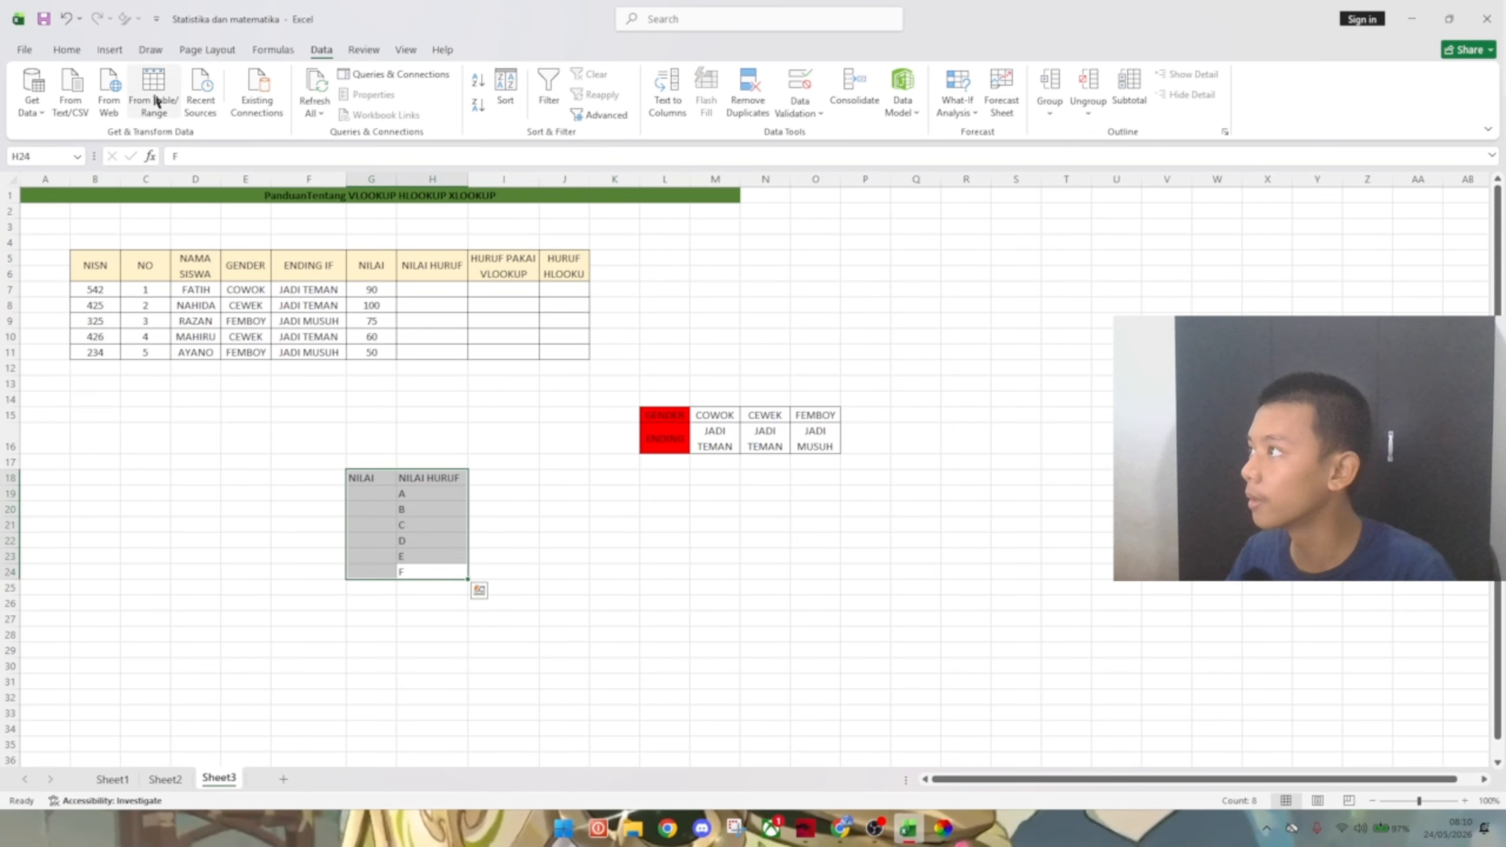
click(106, 50)
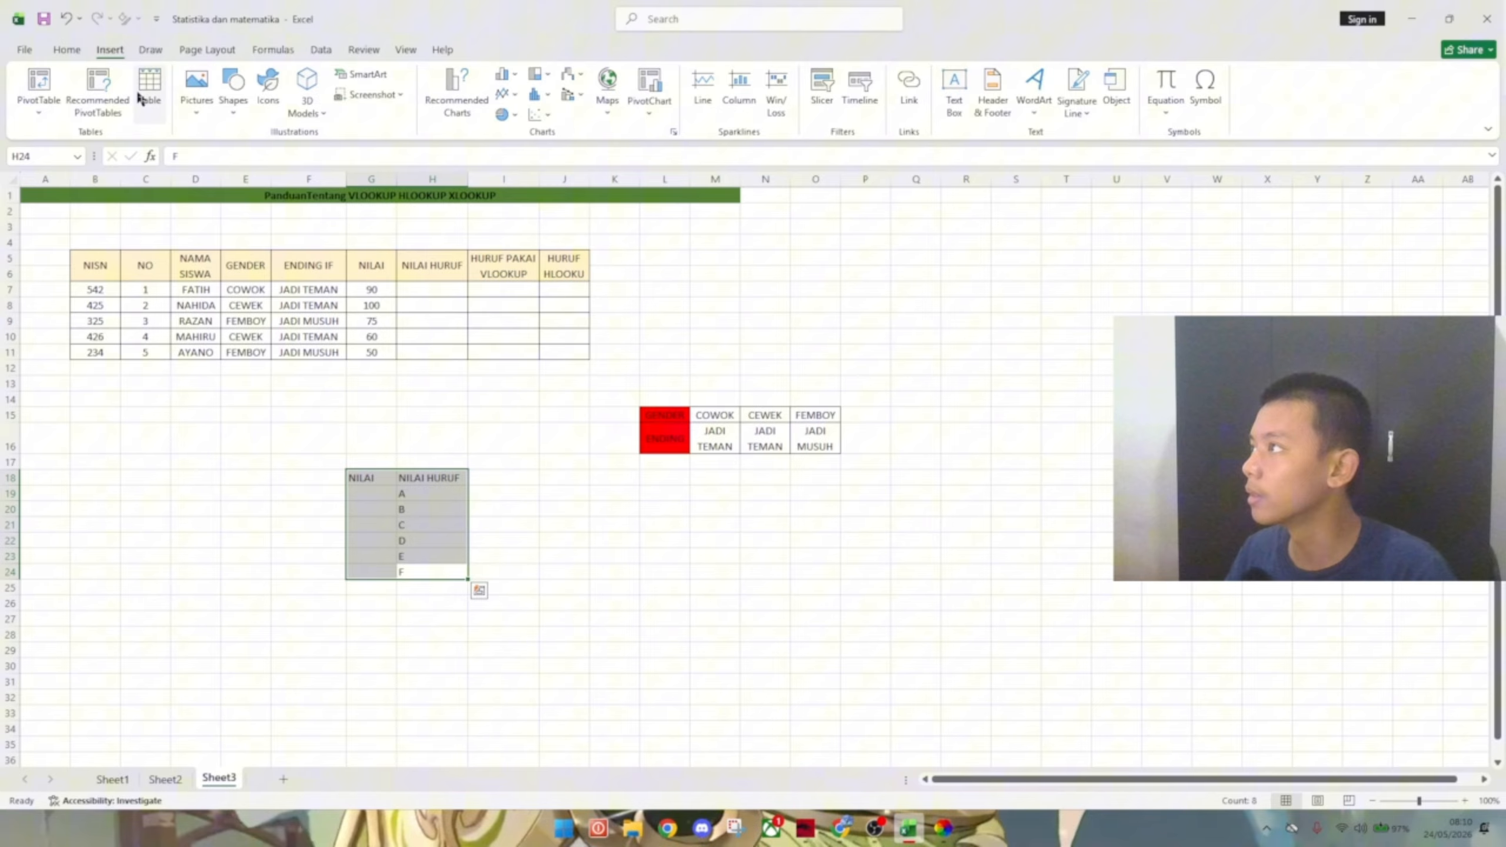
click(68, 51)
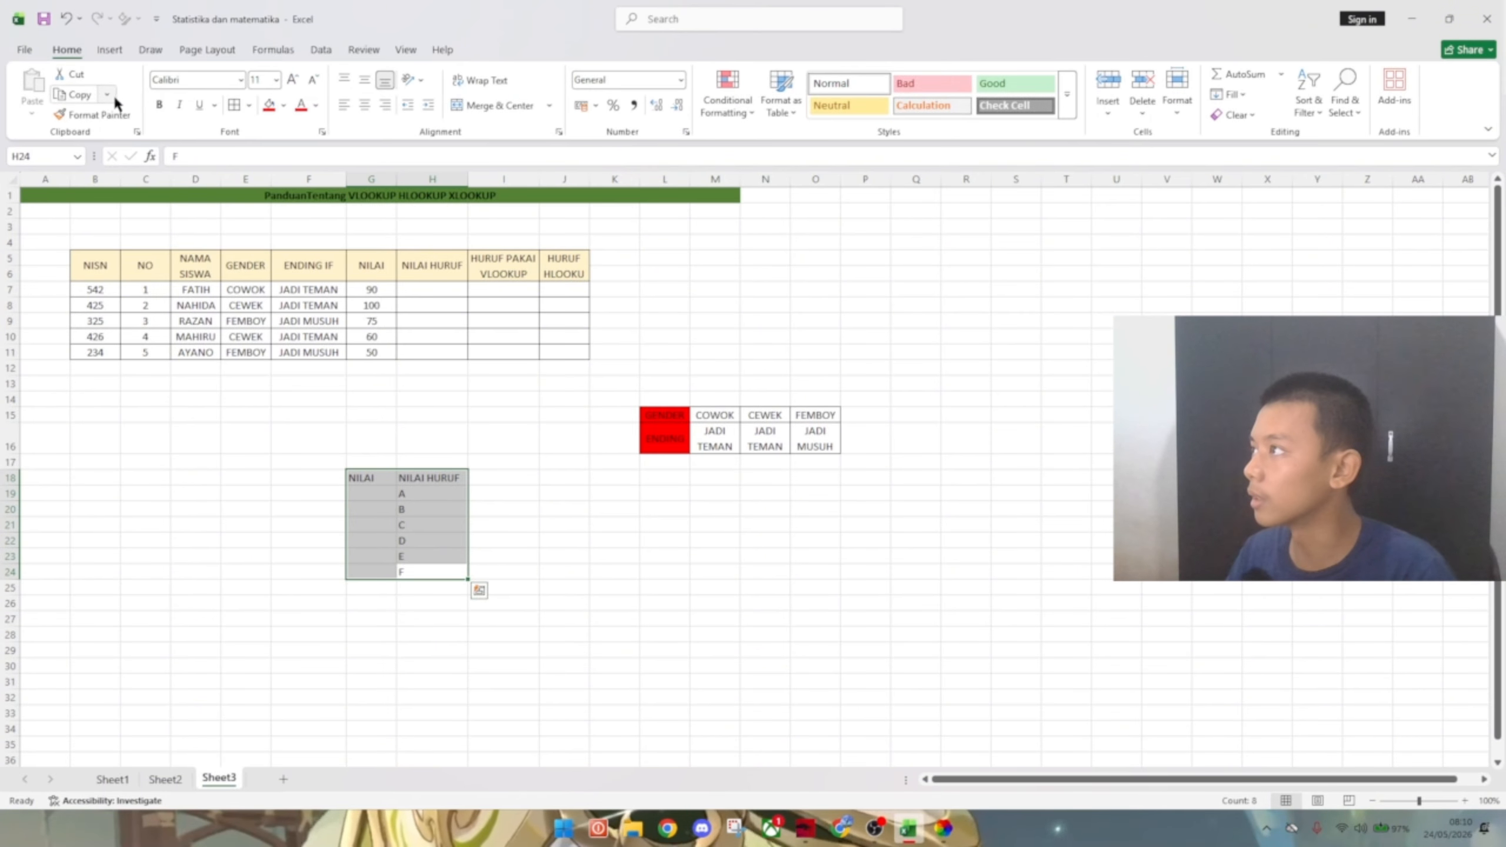
click(236, 105)
click(364, 105)
click(364, 79)
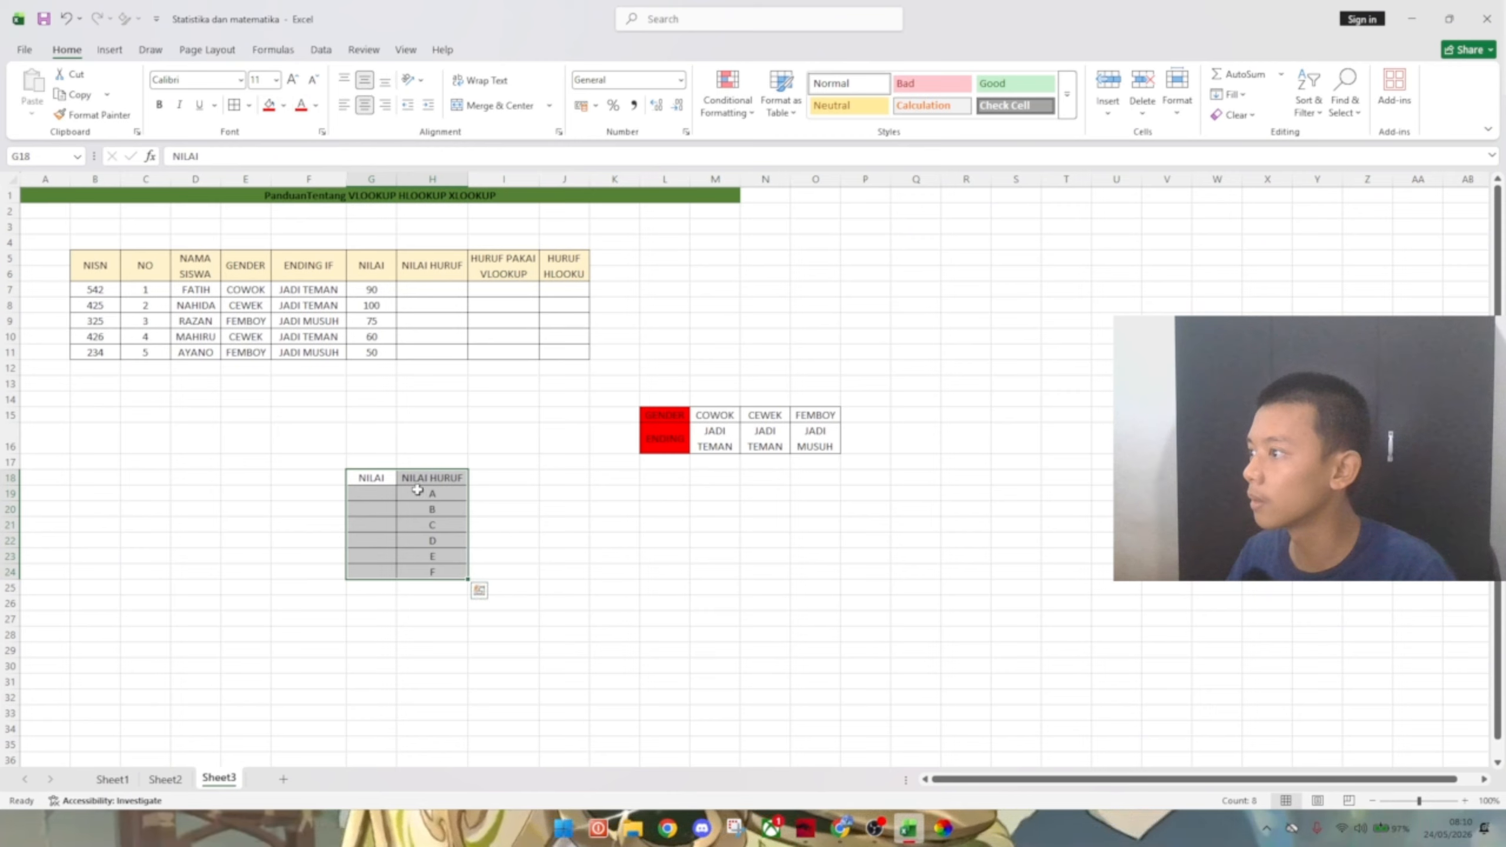
- Enter 90 in G19 as the NILAI value for grade A
click(379, 495)
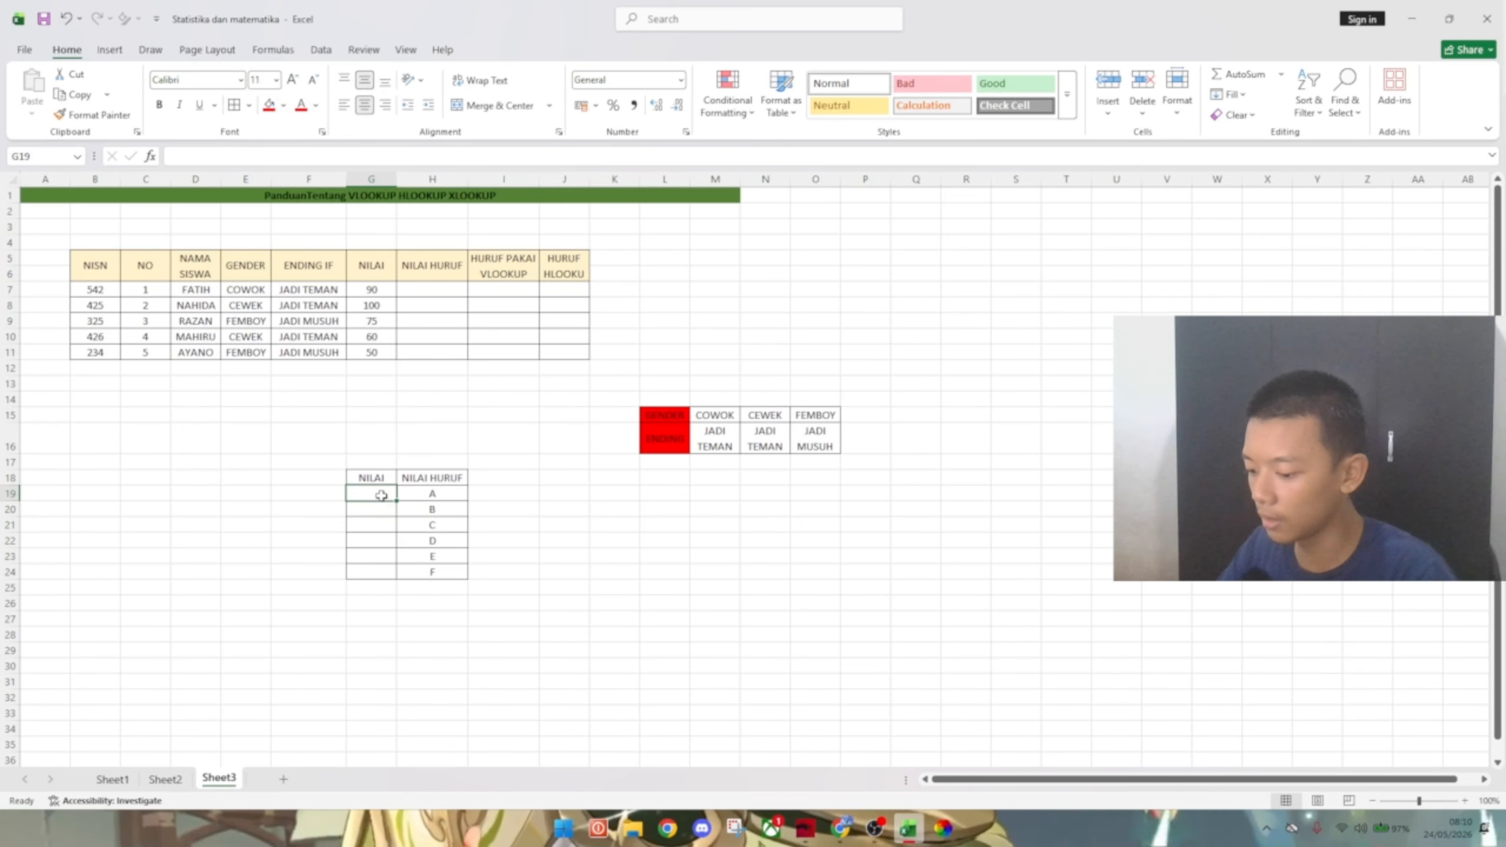
text(90)
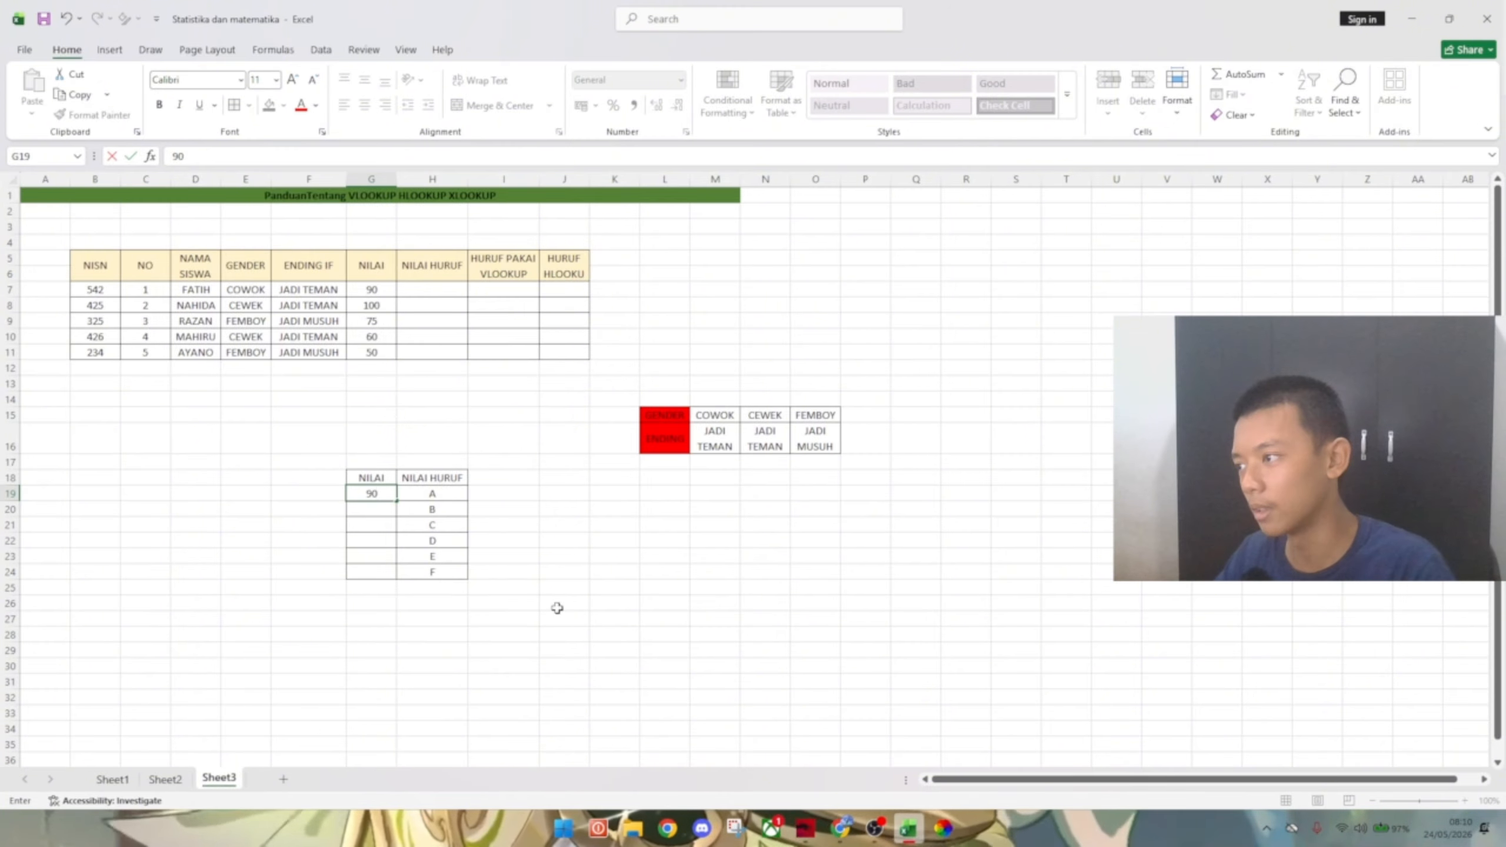
- Reverse the NILAI HURUF order in H19 to H24 by entering F, E, D, C, B and A
click(446, 497)
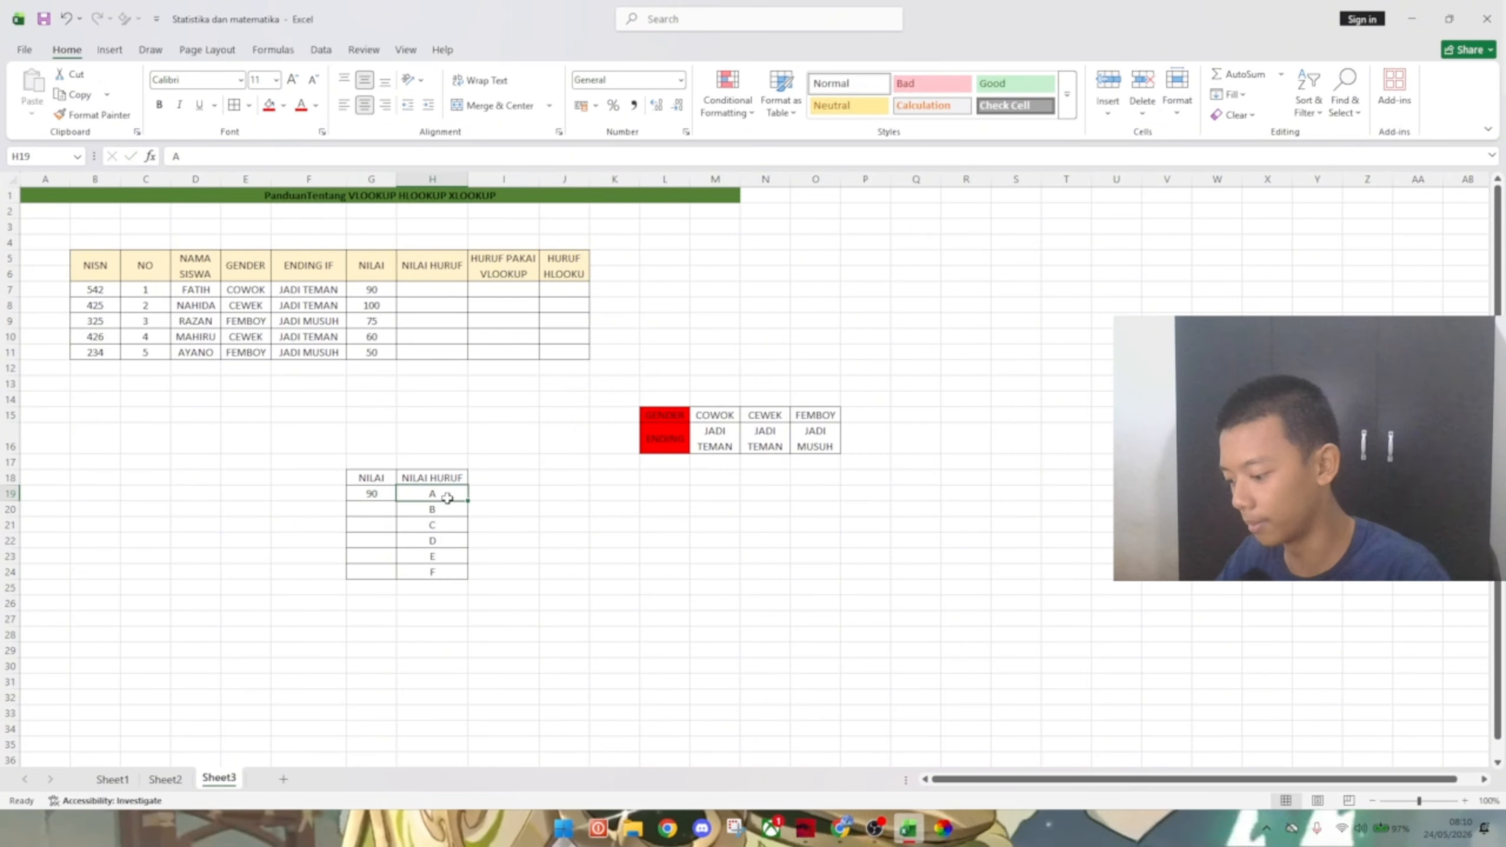
text(F)
key(Return)
text(E)
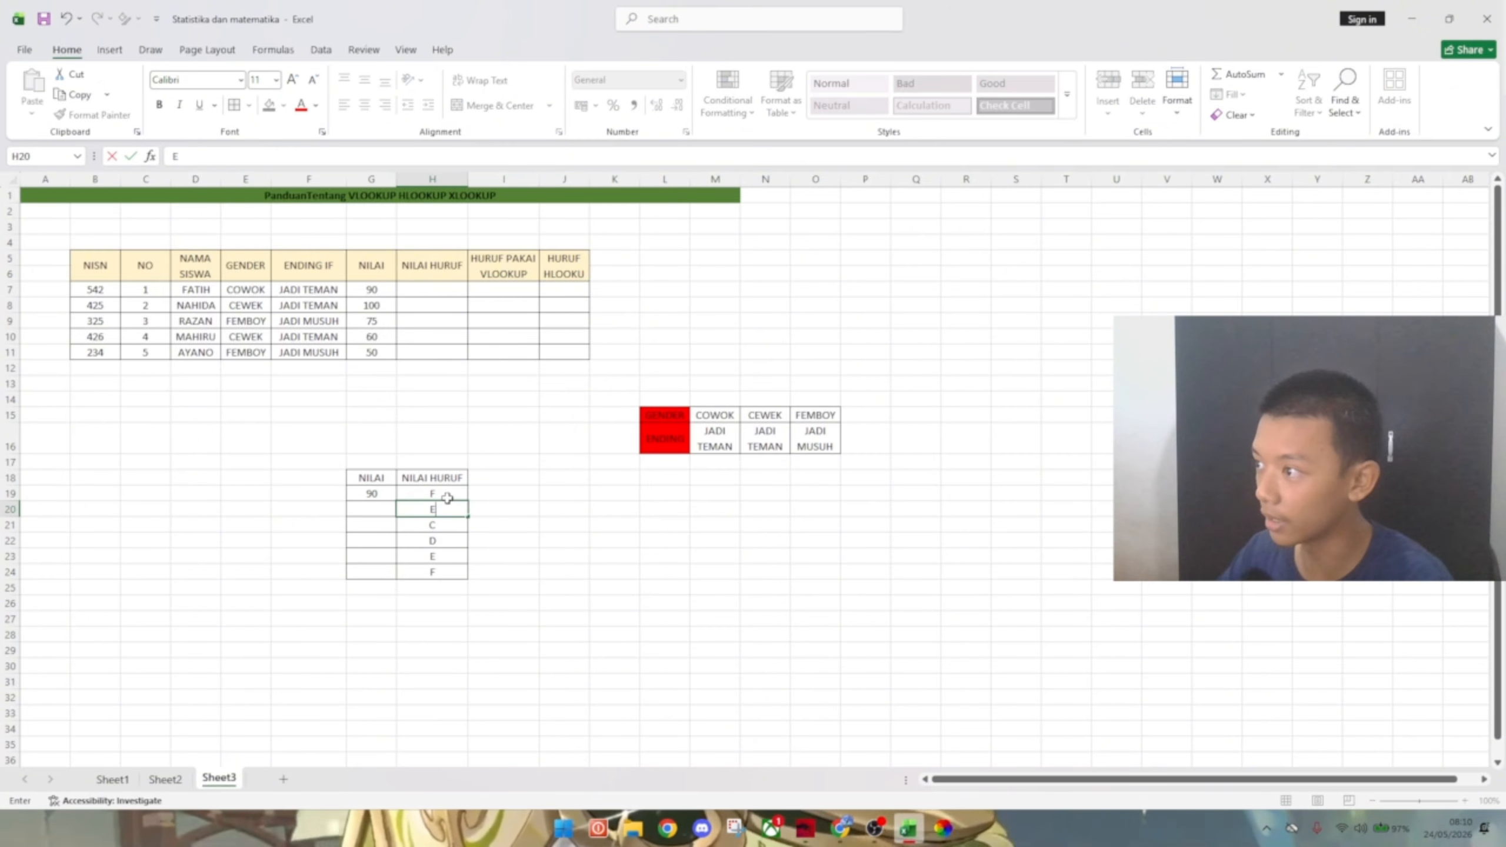
key(Return)
text(D)
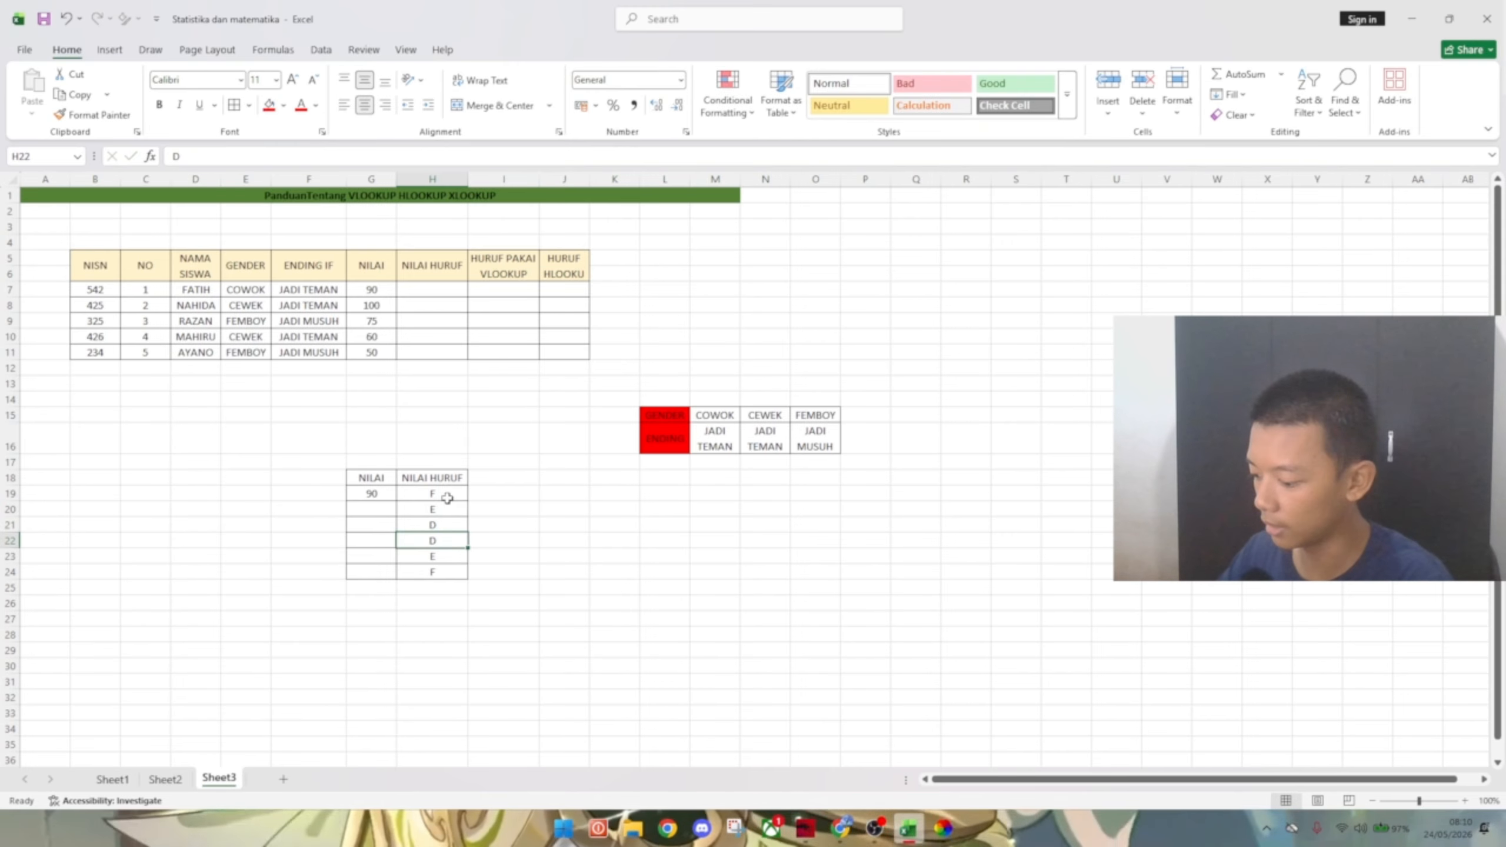
text(C)
key(Return)
text(B)
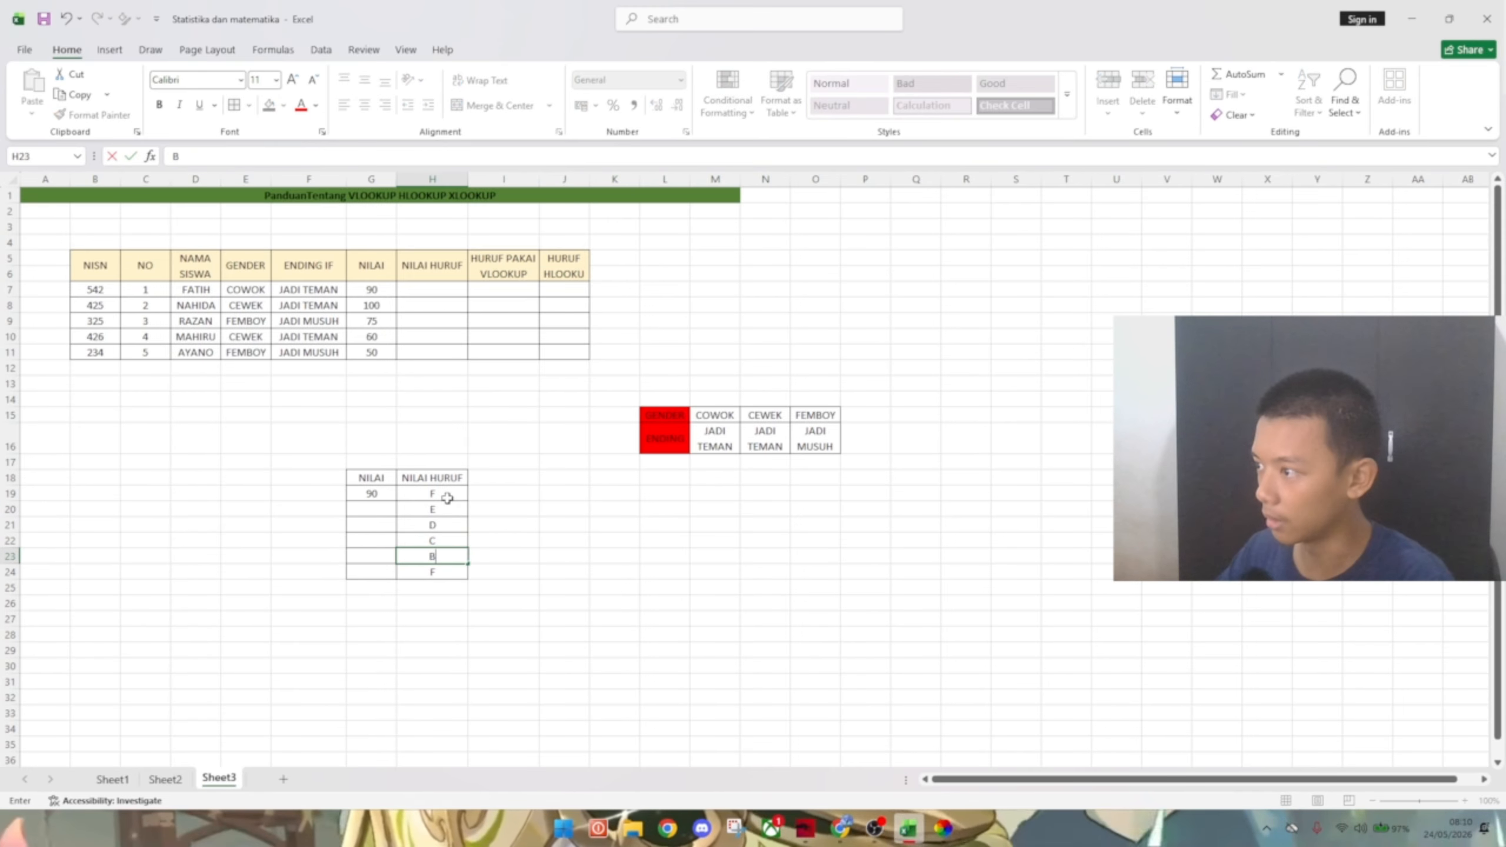
key(Return)
text(A)
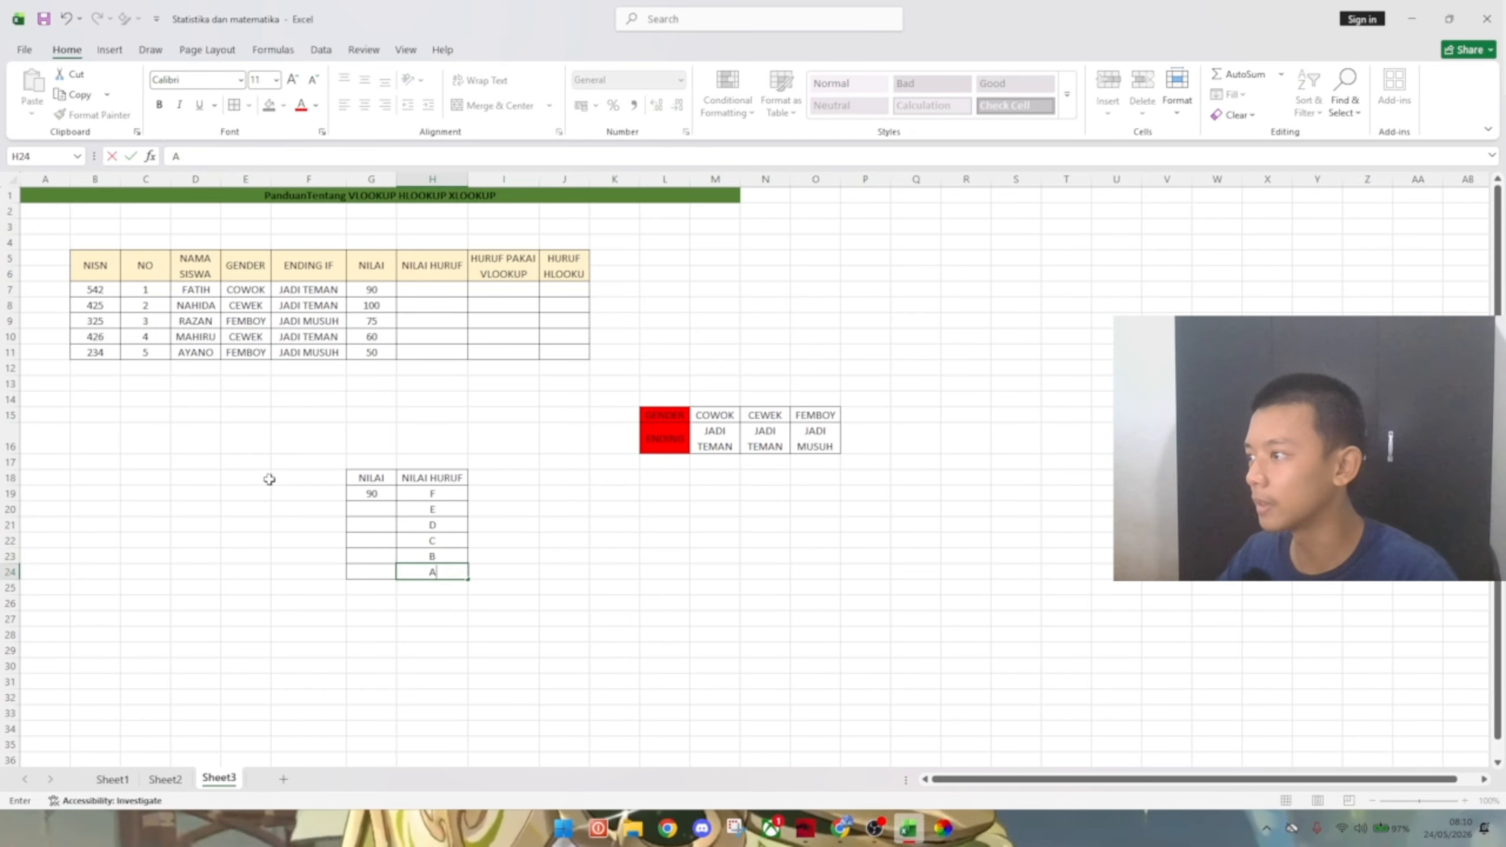
- Enter the NILAI scores 0, 60, 70, 80, 90 and 100 in G19 to G24 of the grade table
click(381, 497)
text(0)
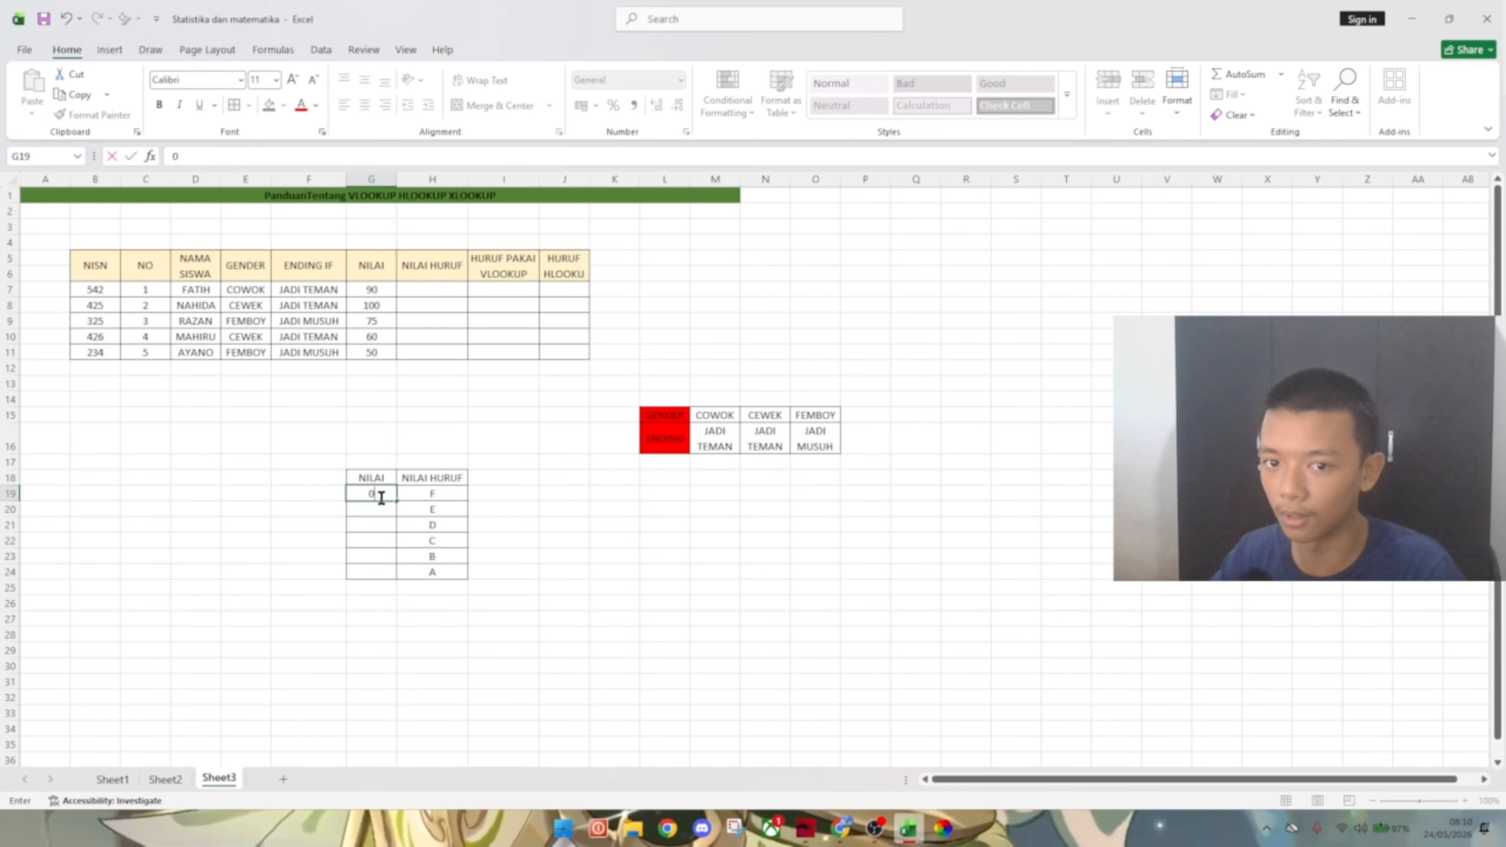
key(Return)
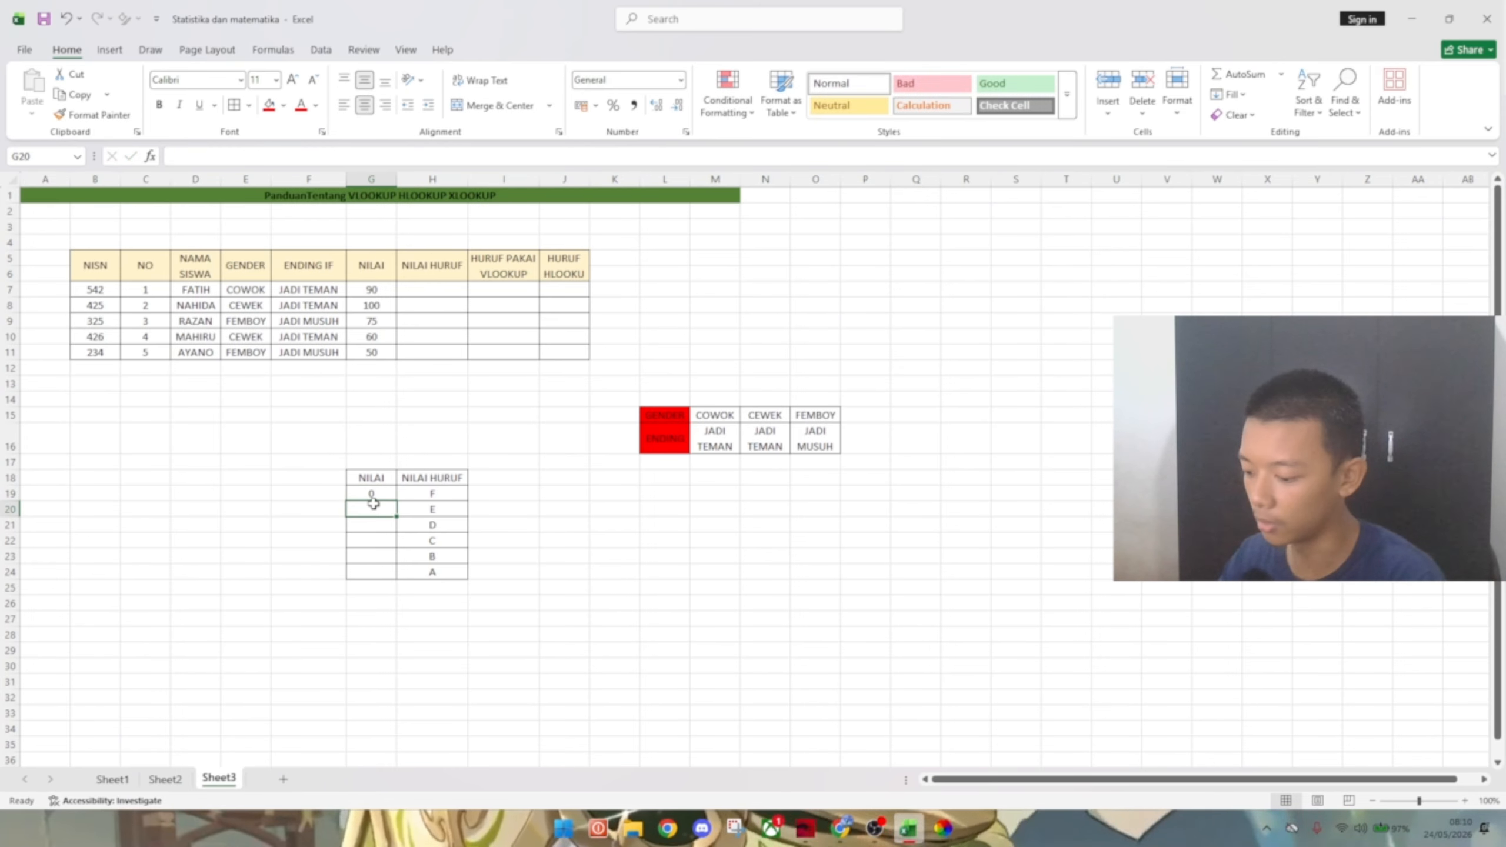
text(60)
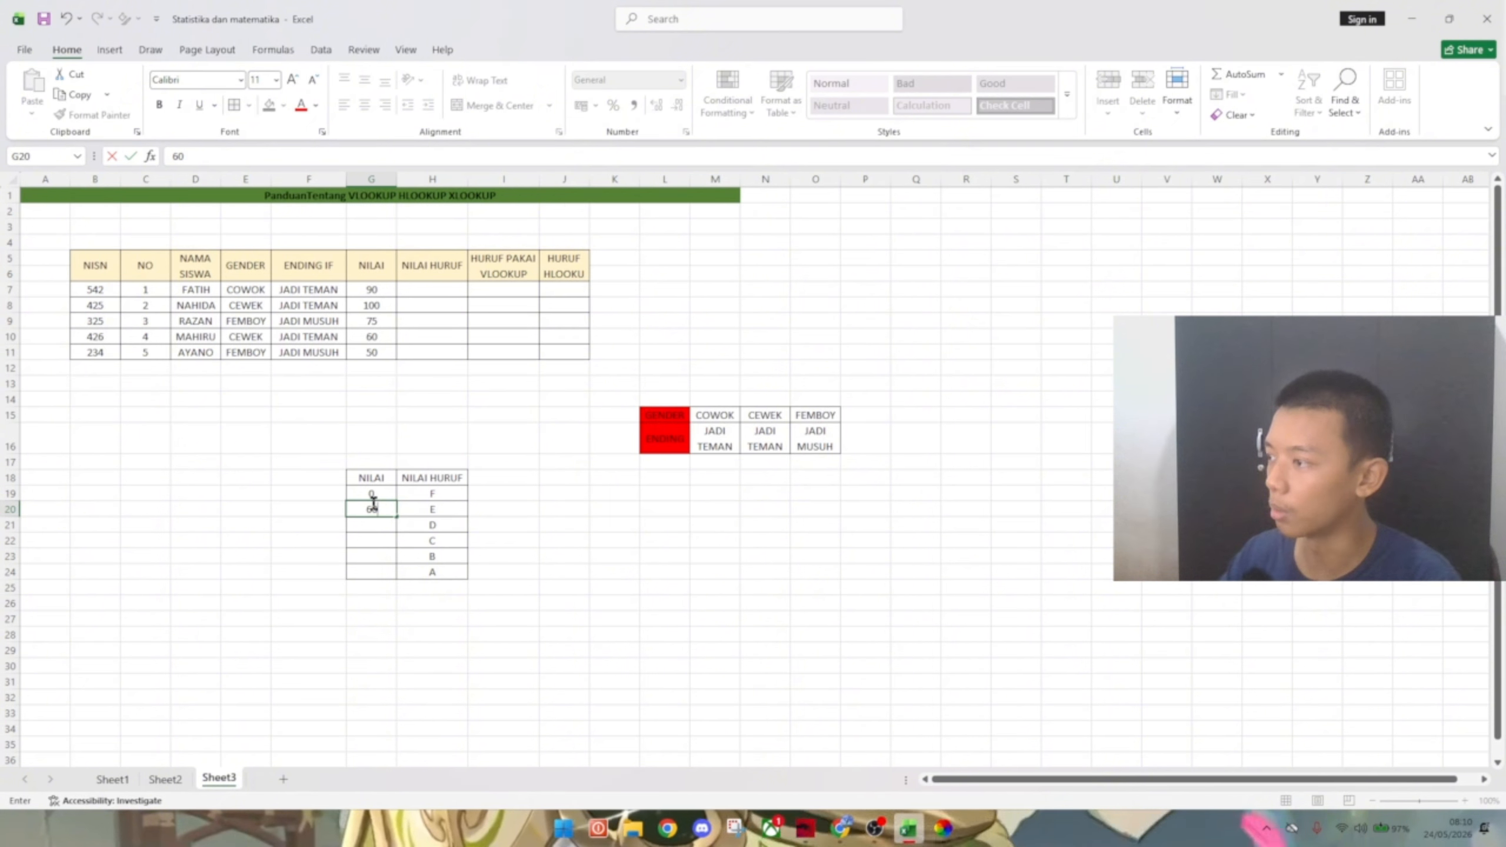
key(Return)
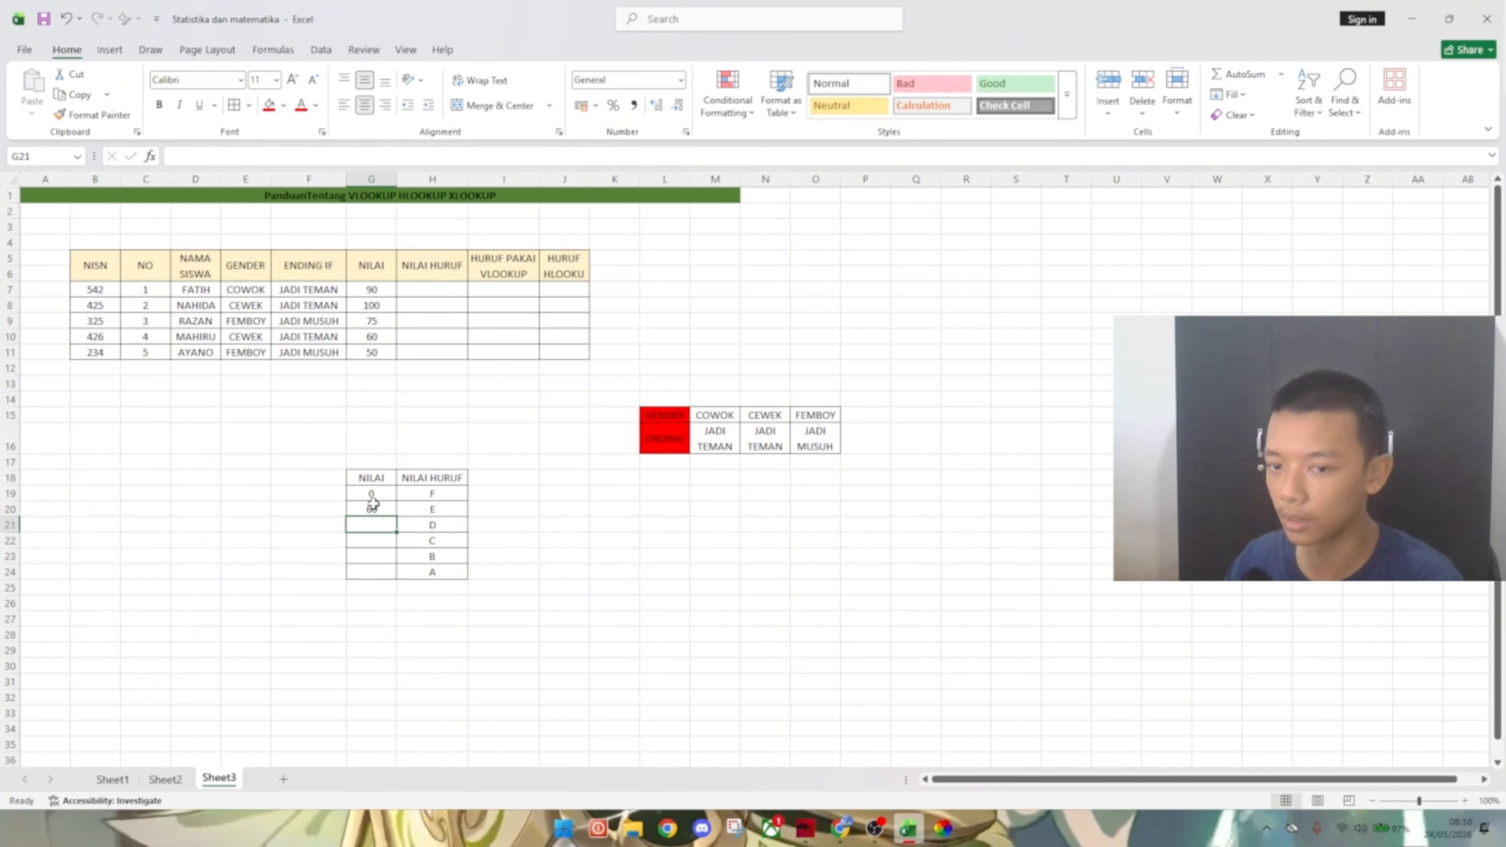
text(7-0)
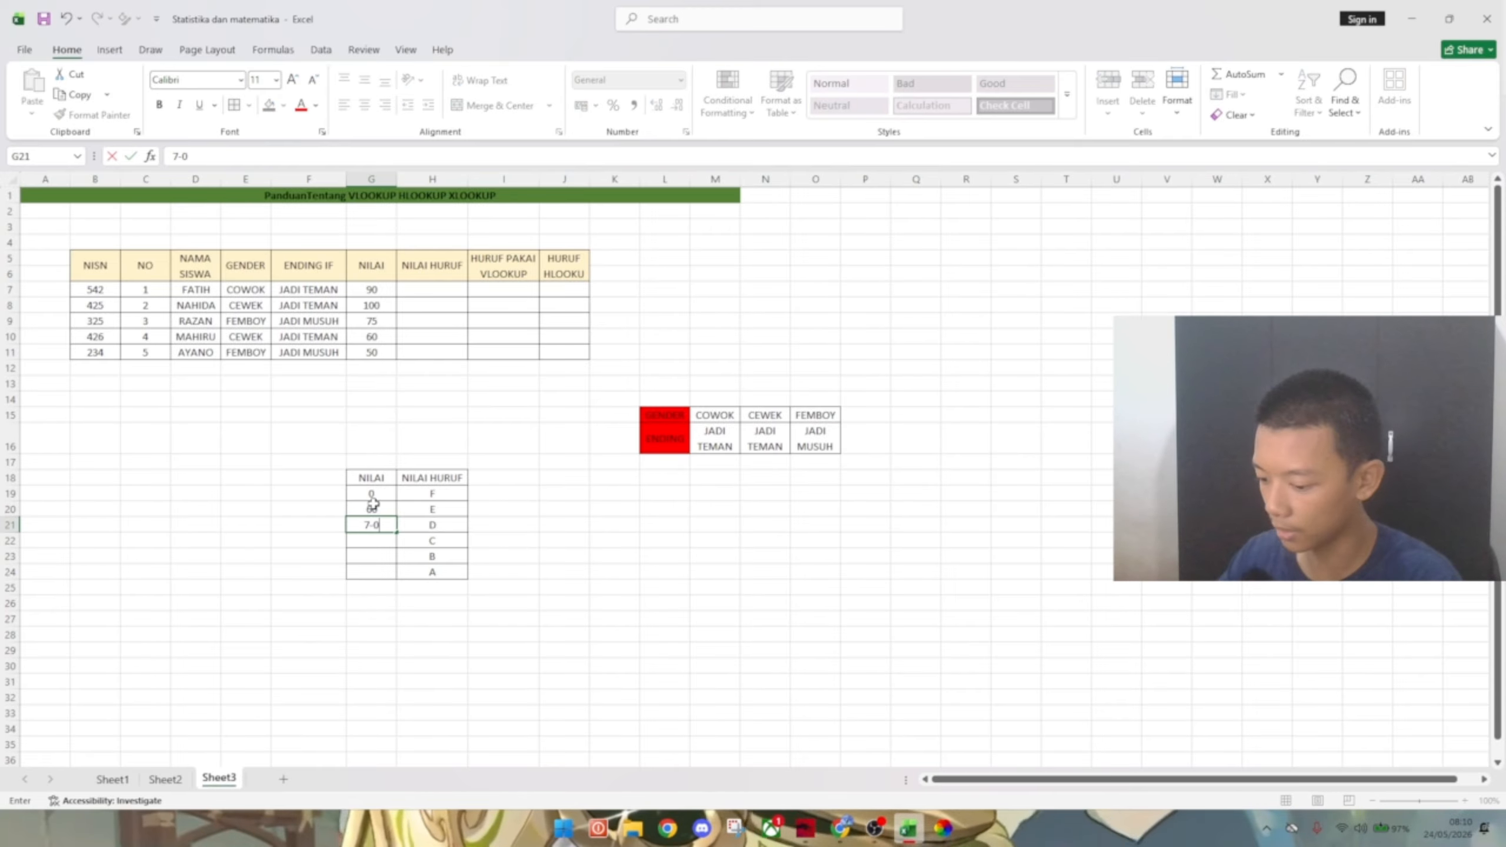
text(0)
key(Return)
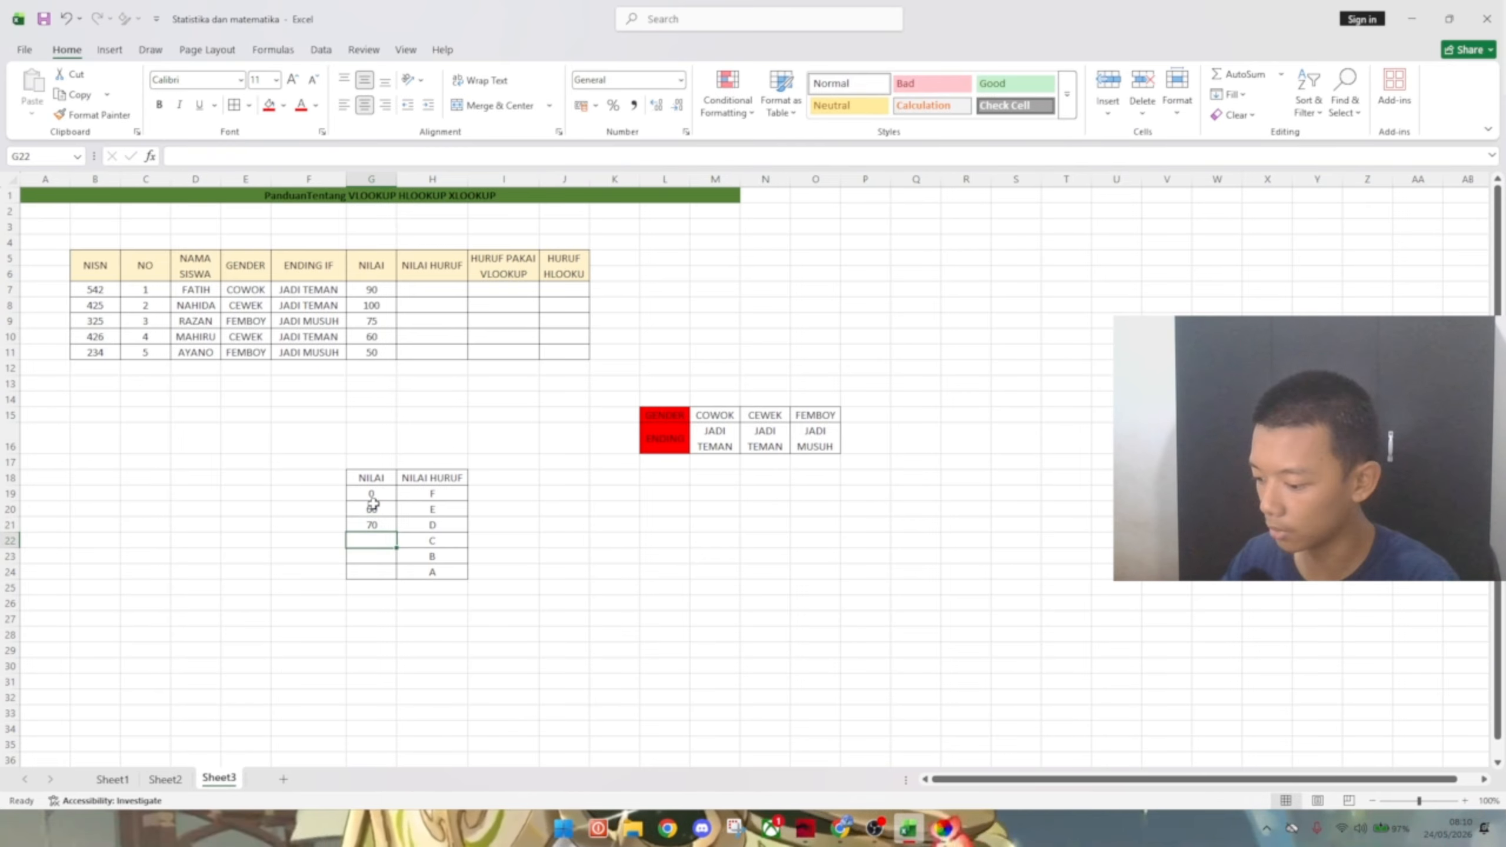
text(80)
key(Return)
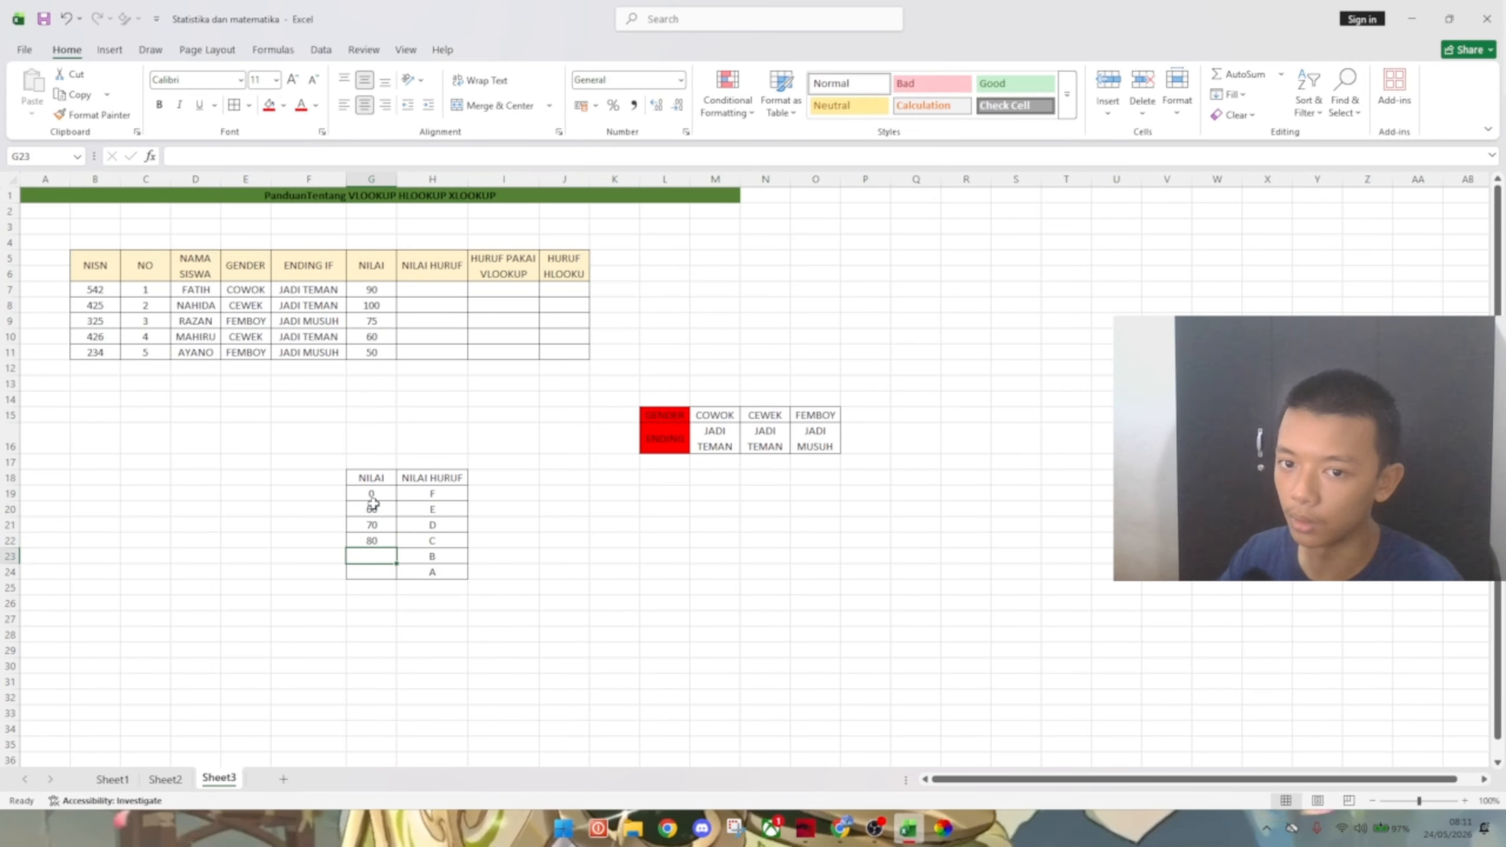
text(90)
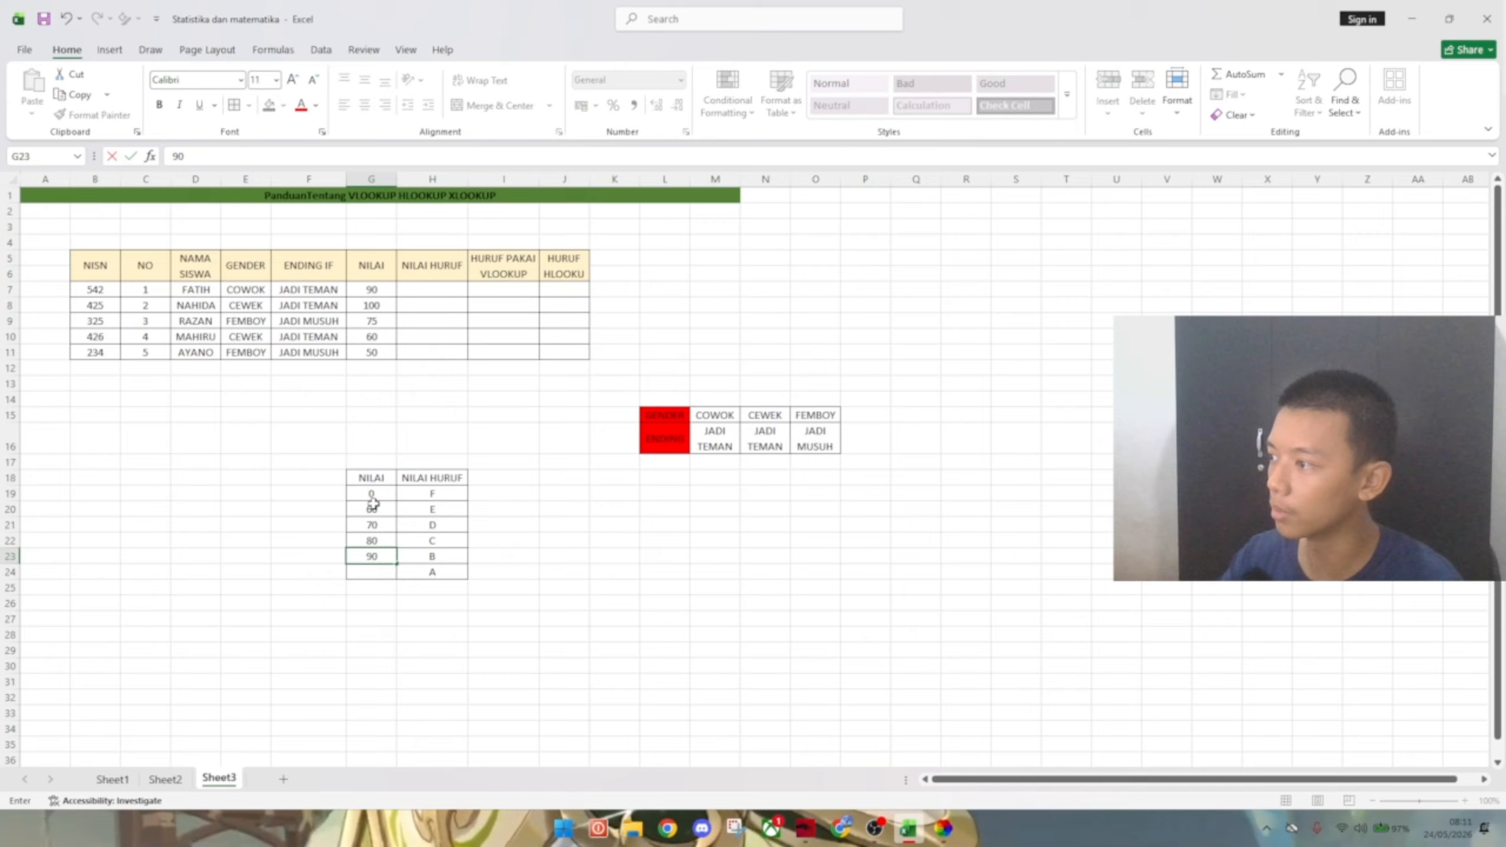
key(Return)
text(100)
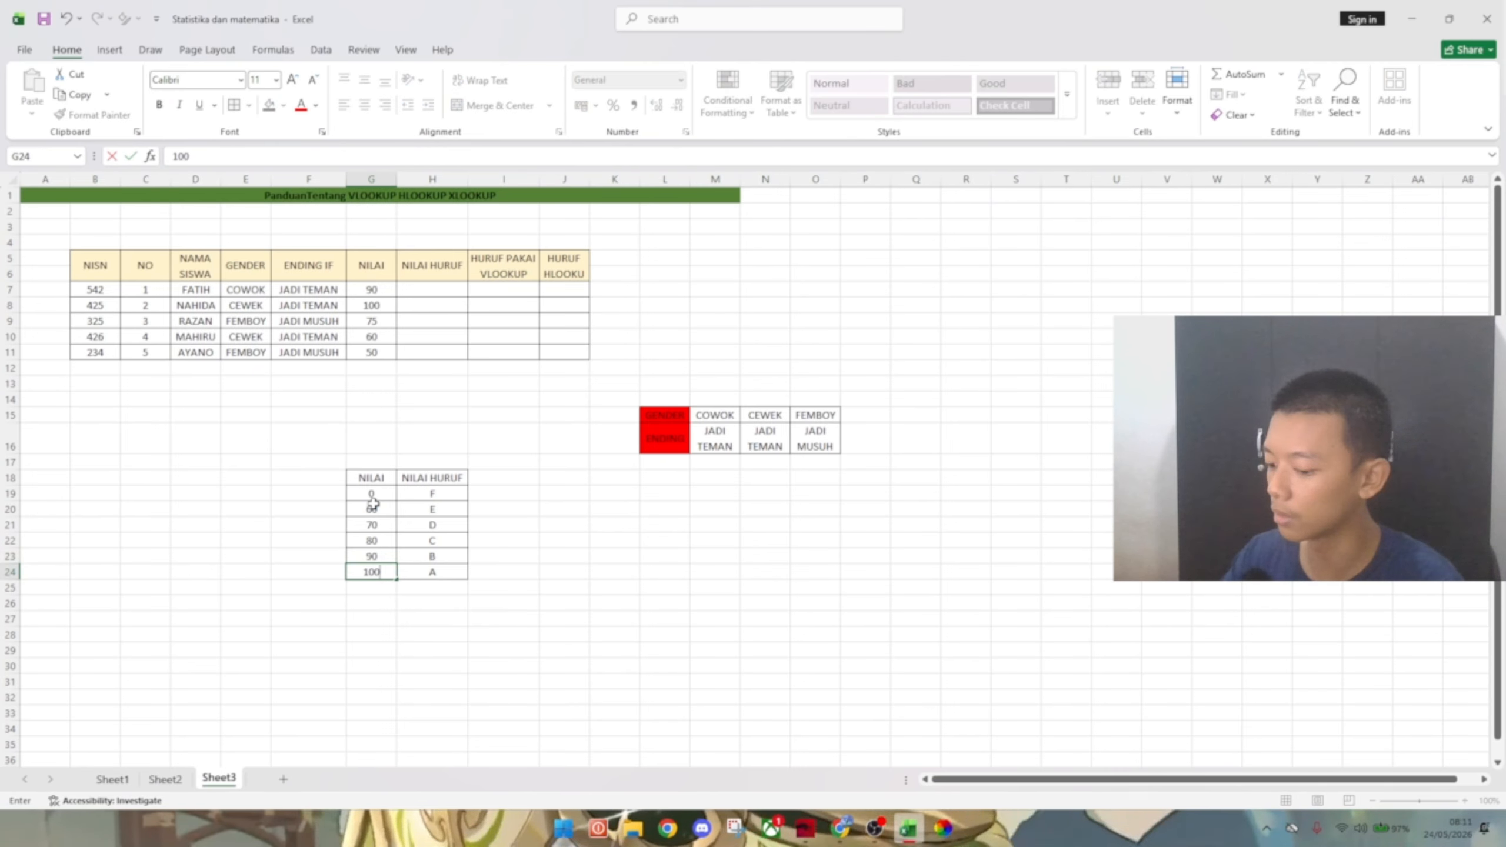
- Change the NILAI scores to 90 for A, 80 for B, 70 for C, 60 for D and 50 for E in G24 to G20
text(90)
key(Up)
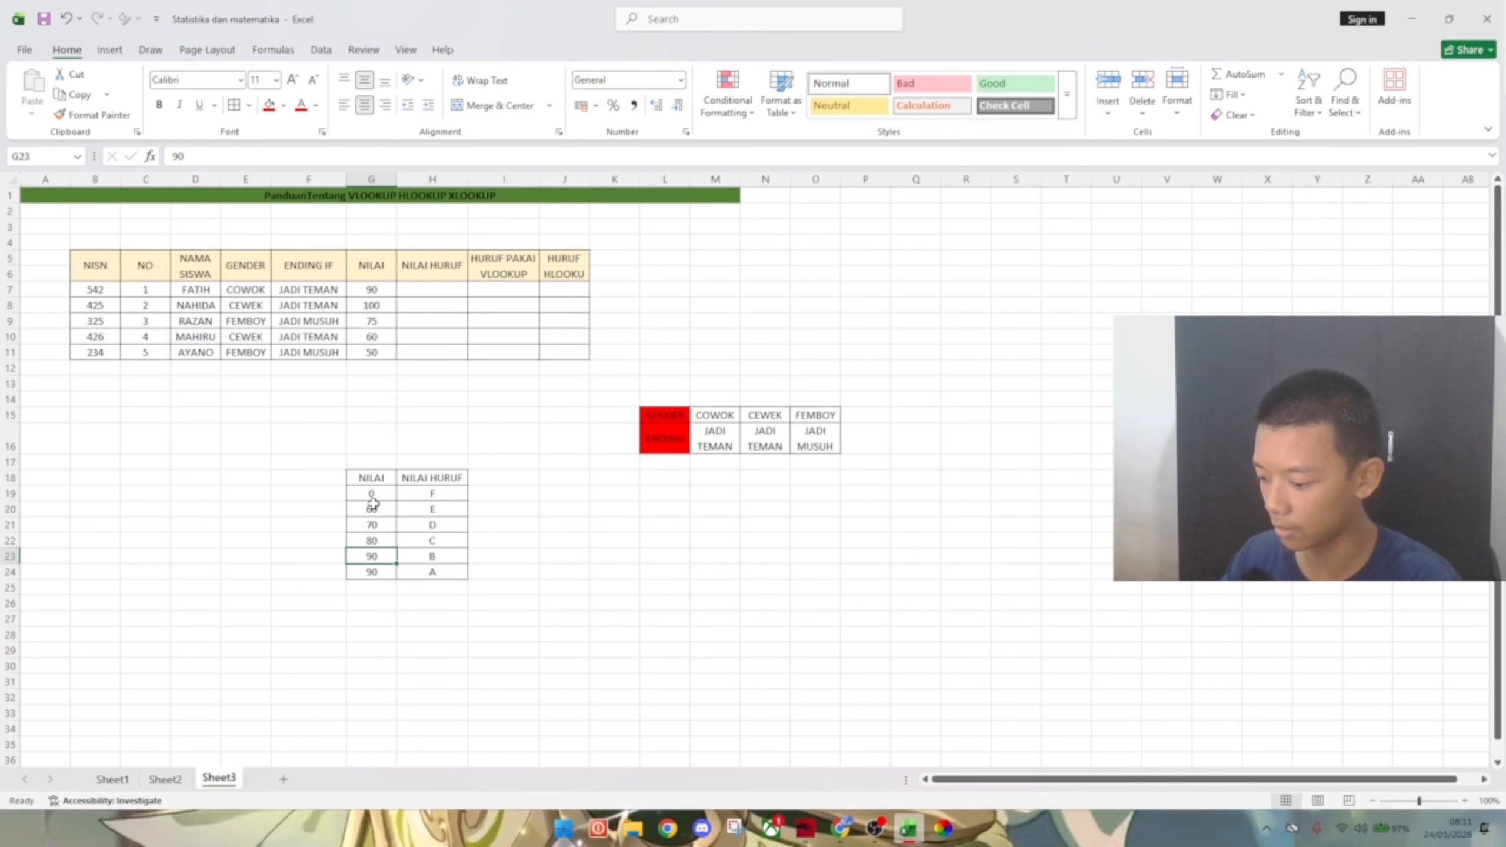
text(80)
key(Up)
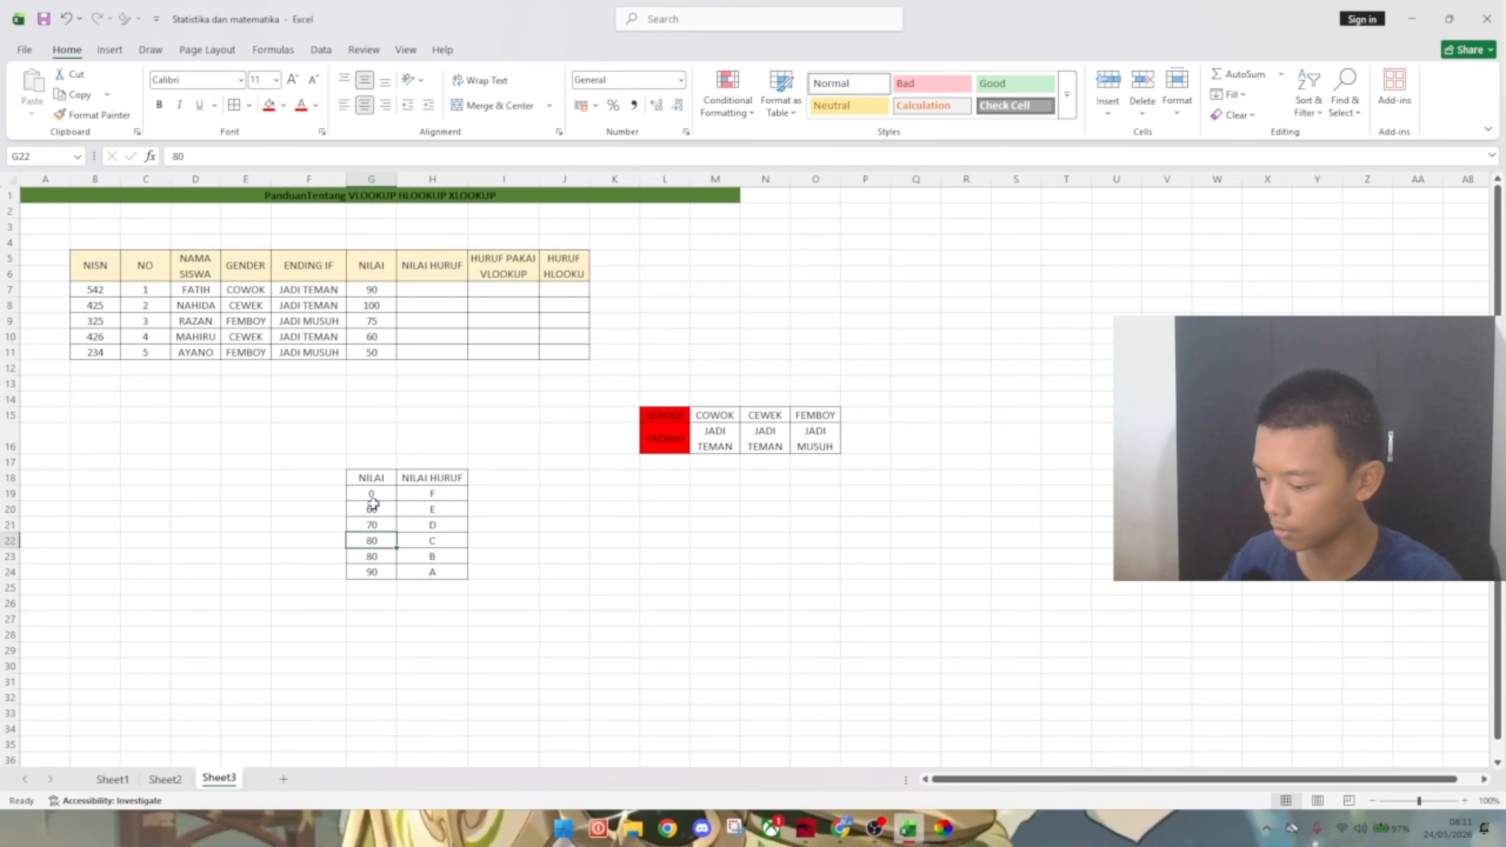
text(70)
key(Up)
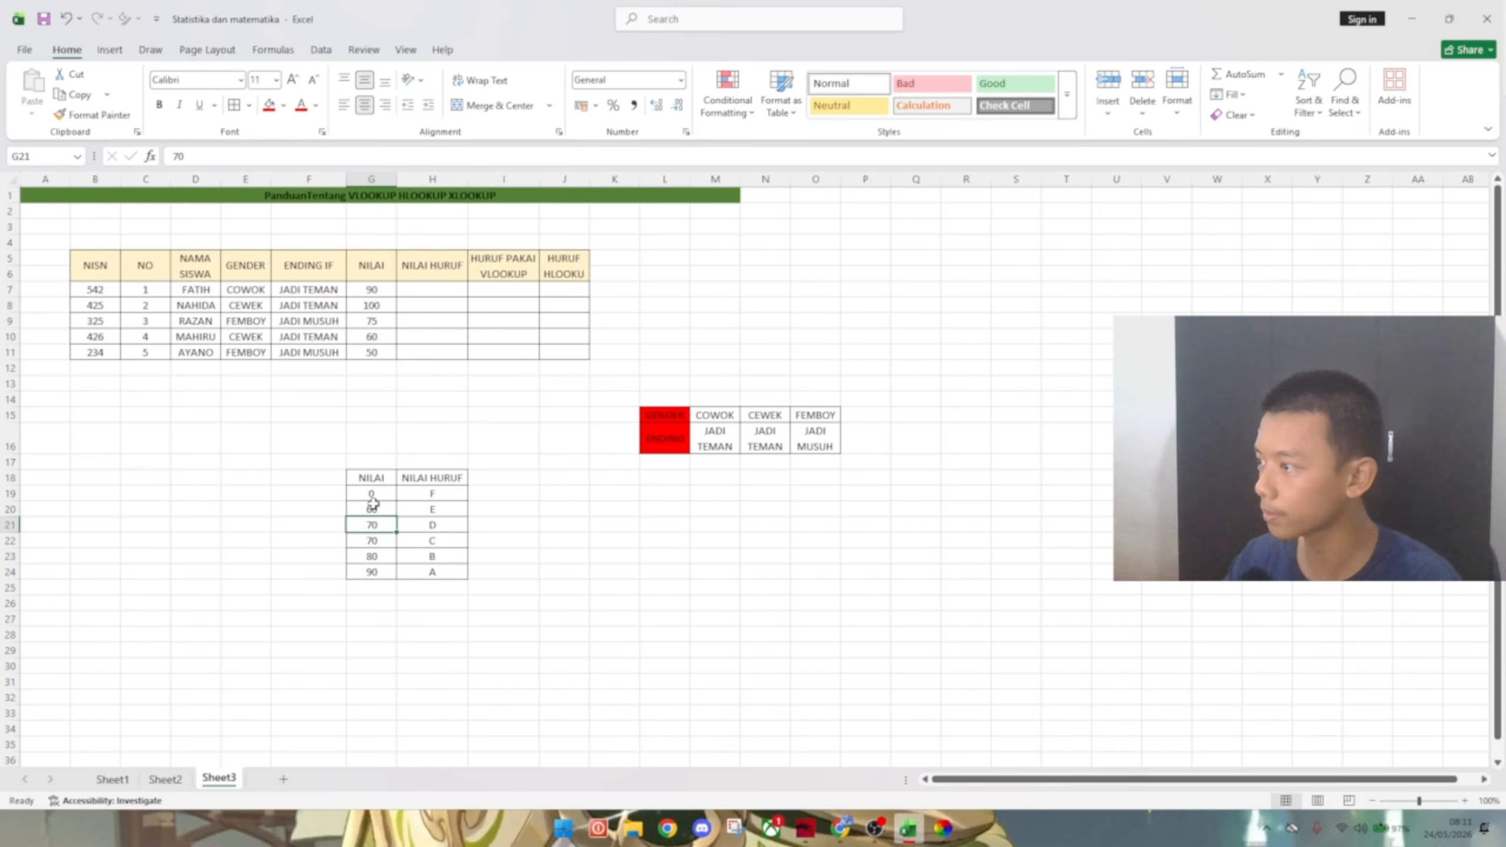
text(60)
key(Up)
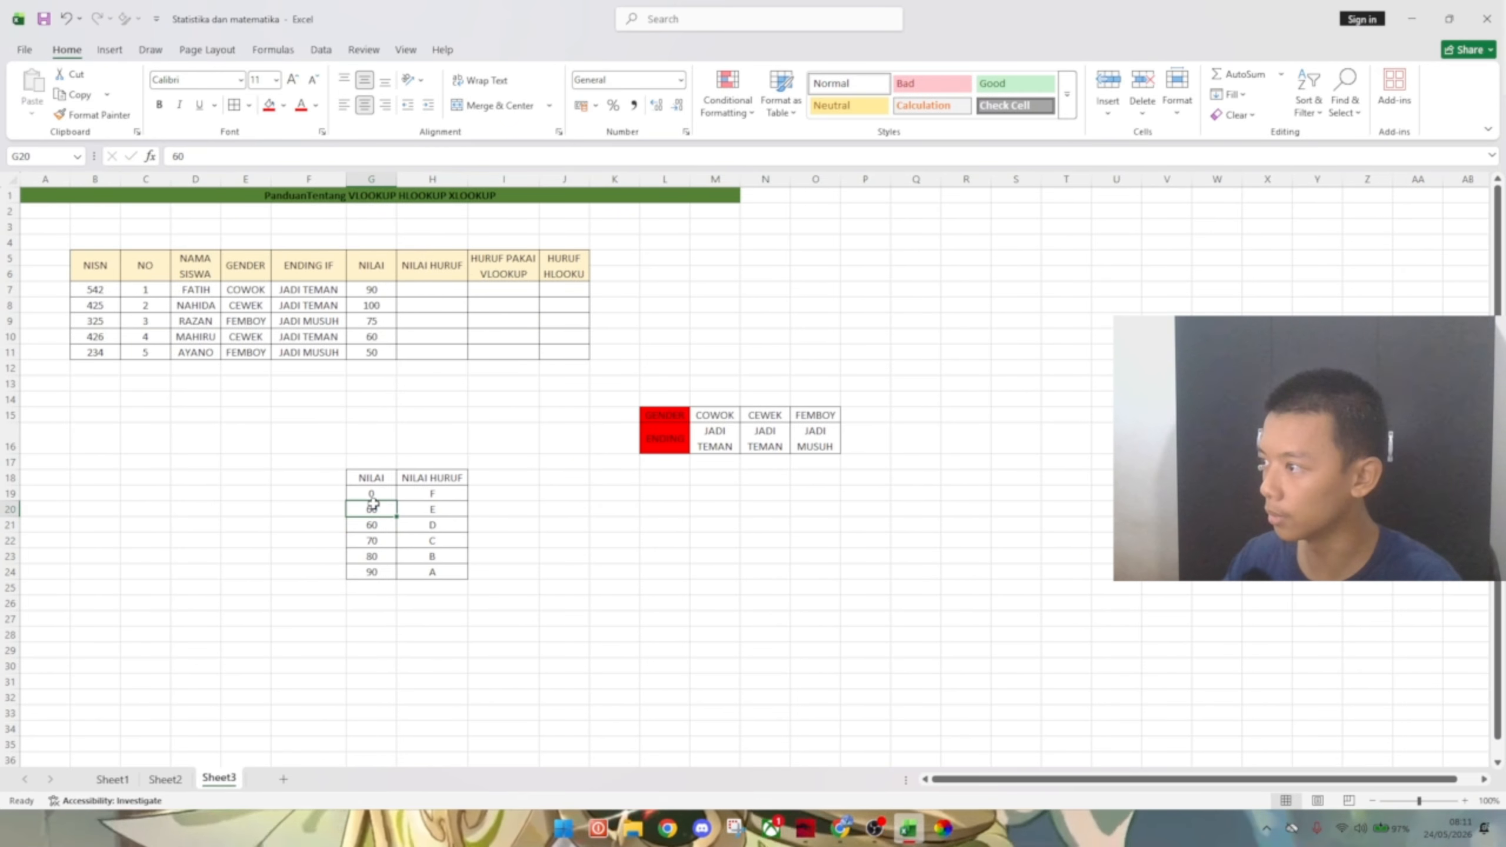
text(5)
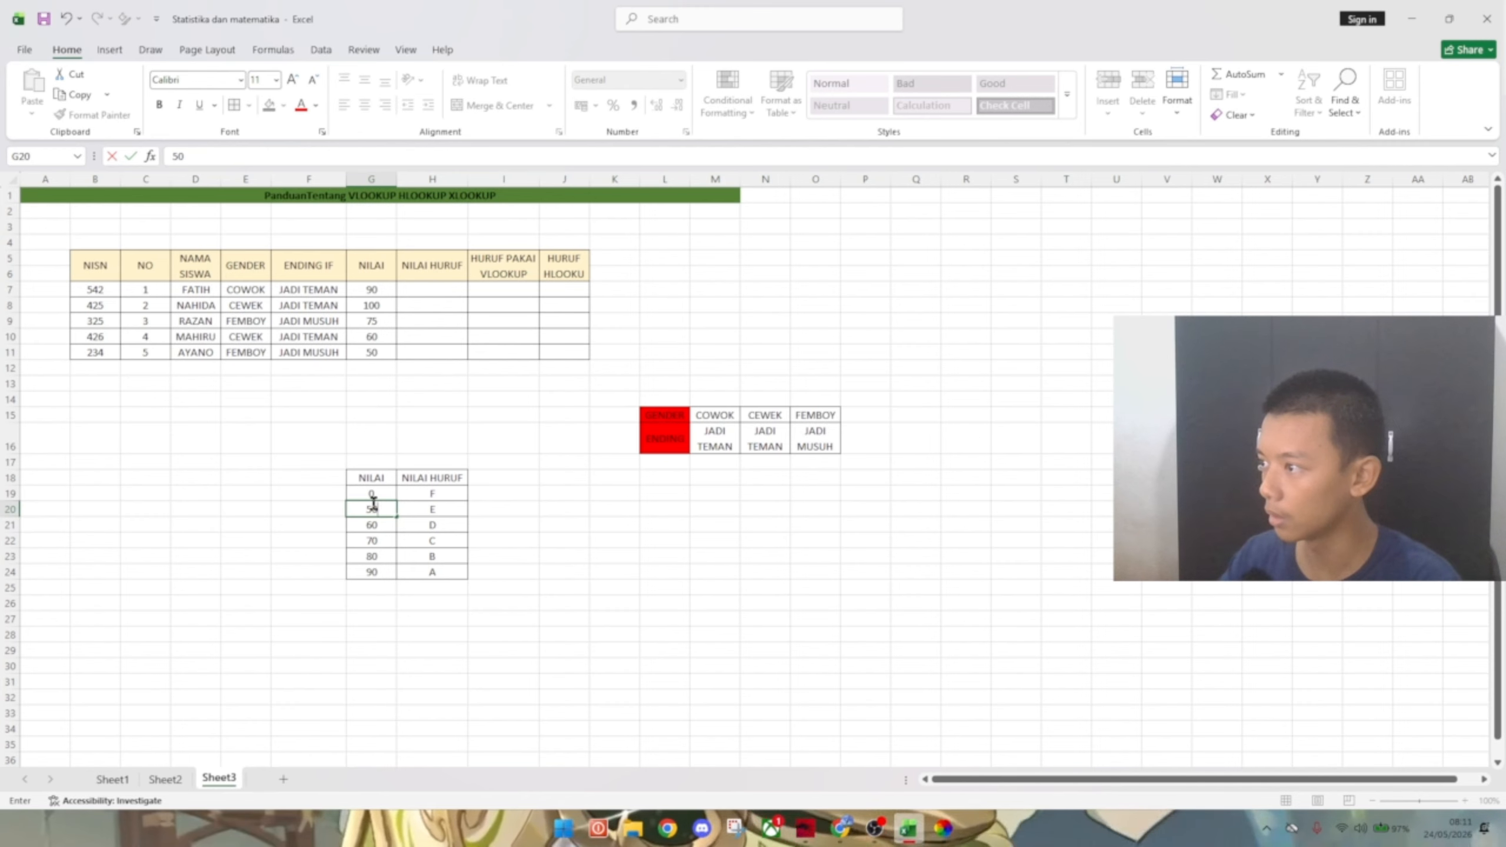
key(Up)
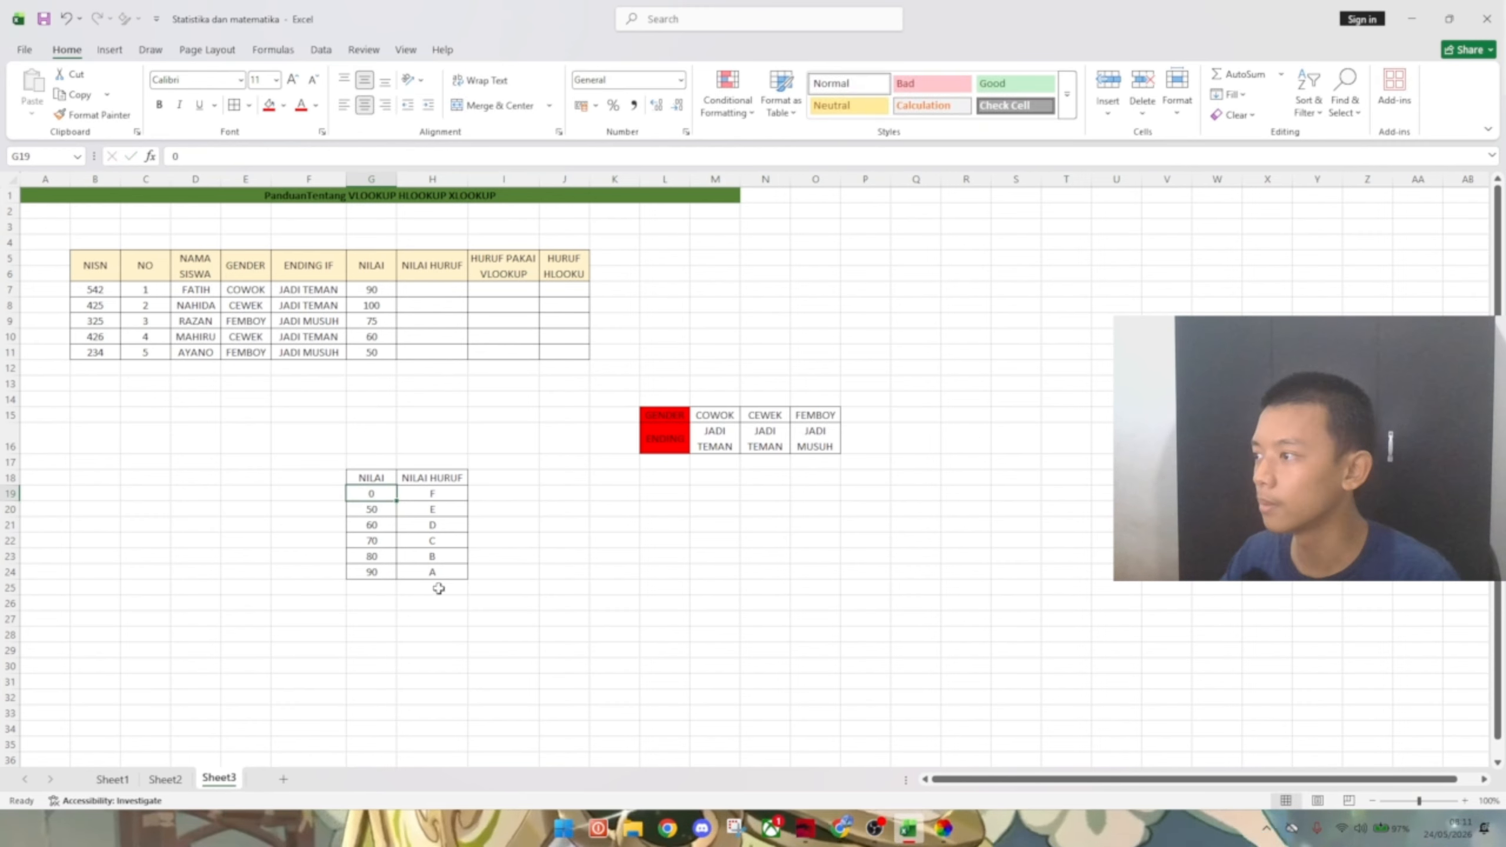
- Clear the F grade and its score from G19:H19
click(525, 556)
drag(378, 497, 460, 503)
key(shift+Up)
key(Delete)
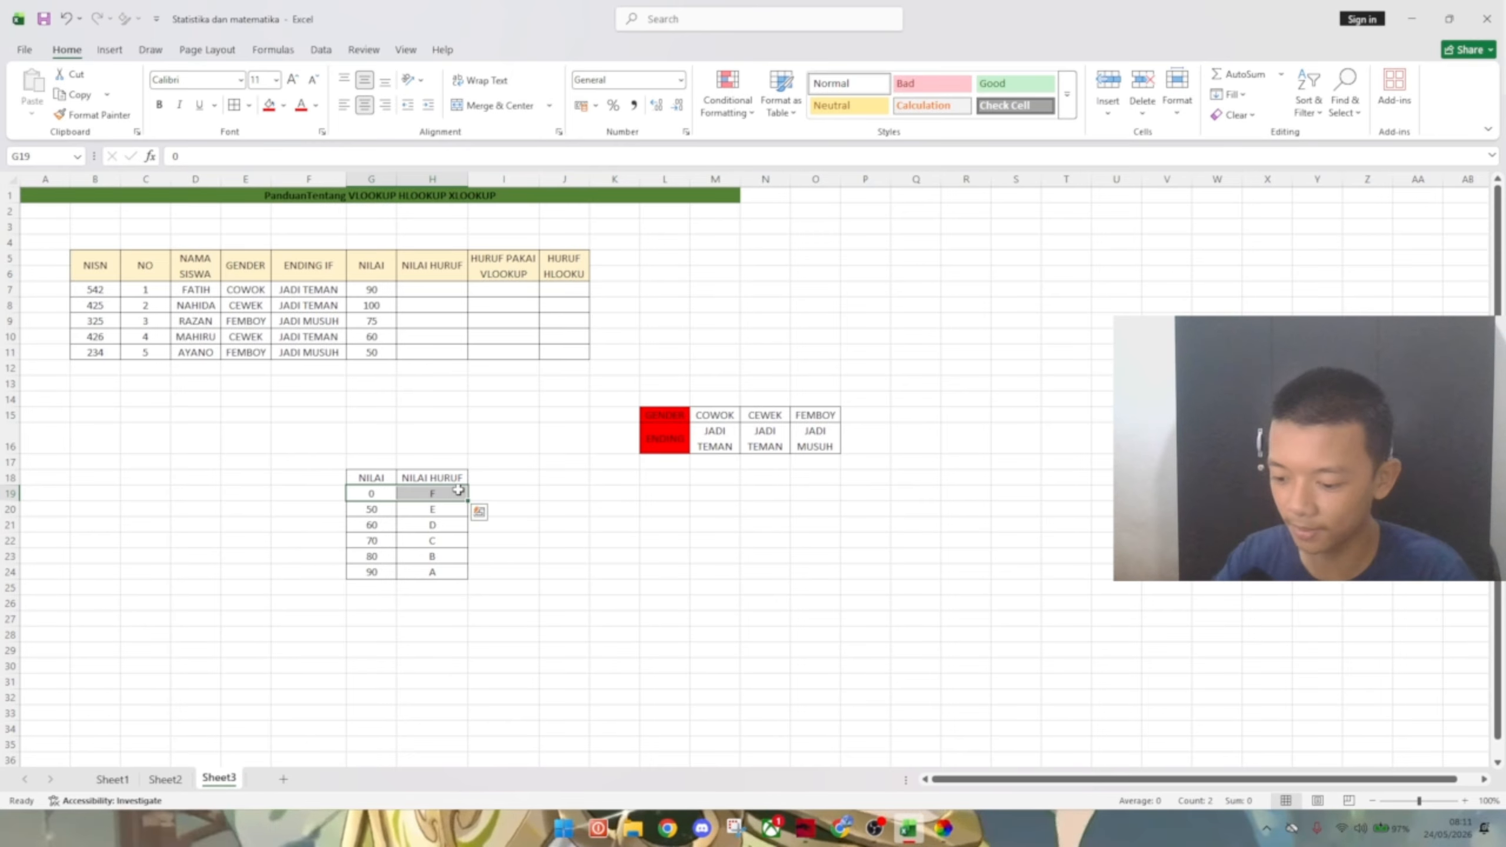
- Move the remaining grade rows G20:H24 up one row so they start at G19
drag(360, 514, 436, 571)
key(ctrl+c)
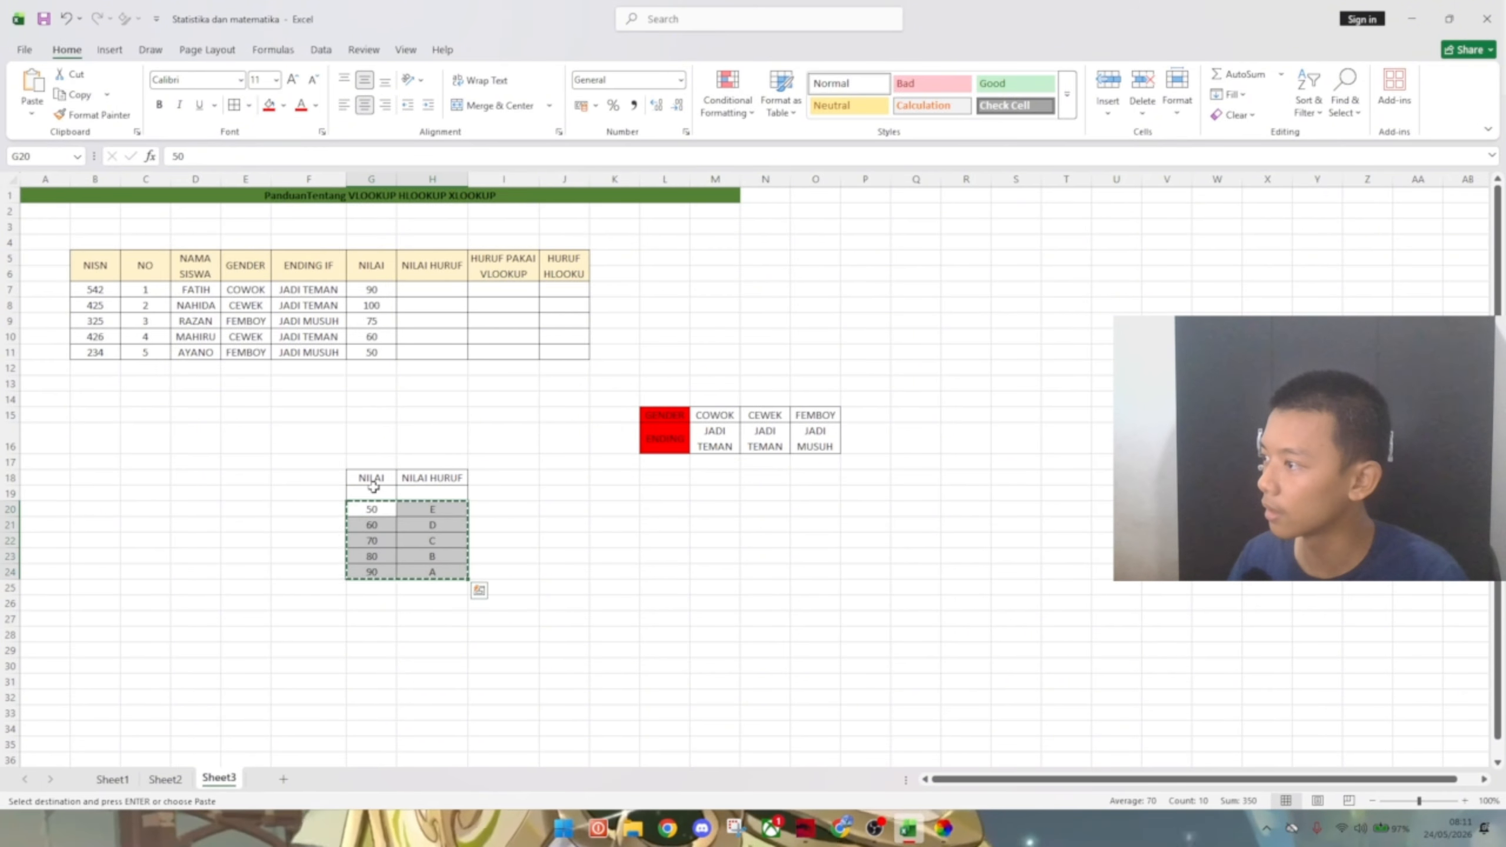
click(376, 492)
key(ctrl+v)
click(548, 601)
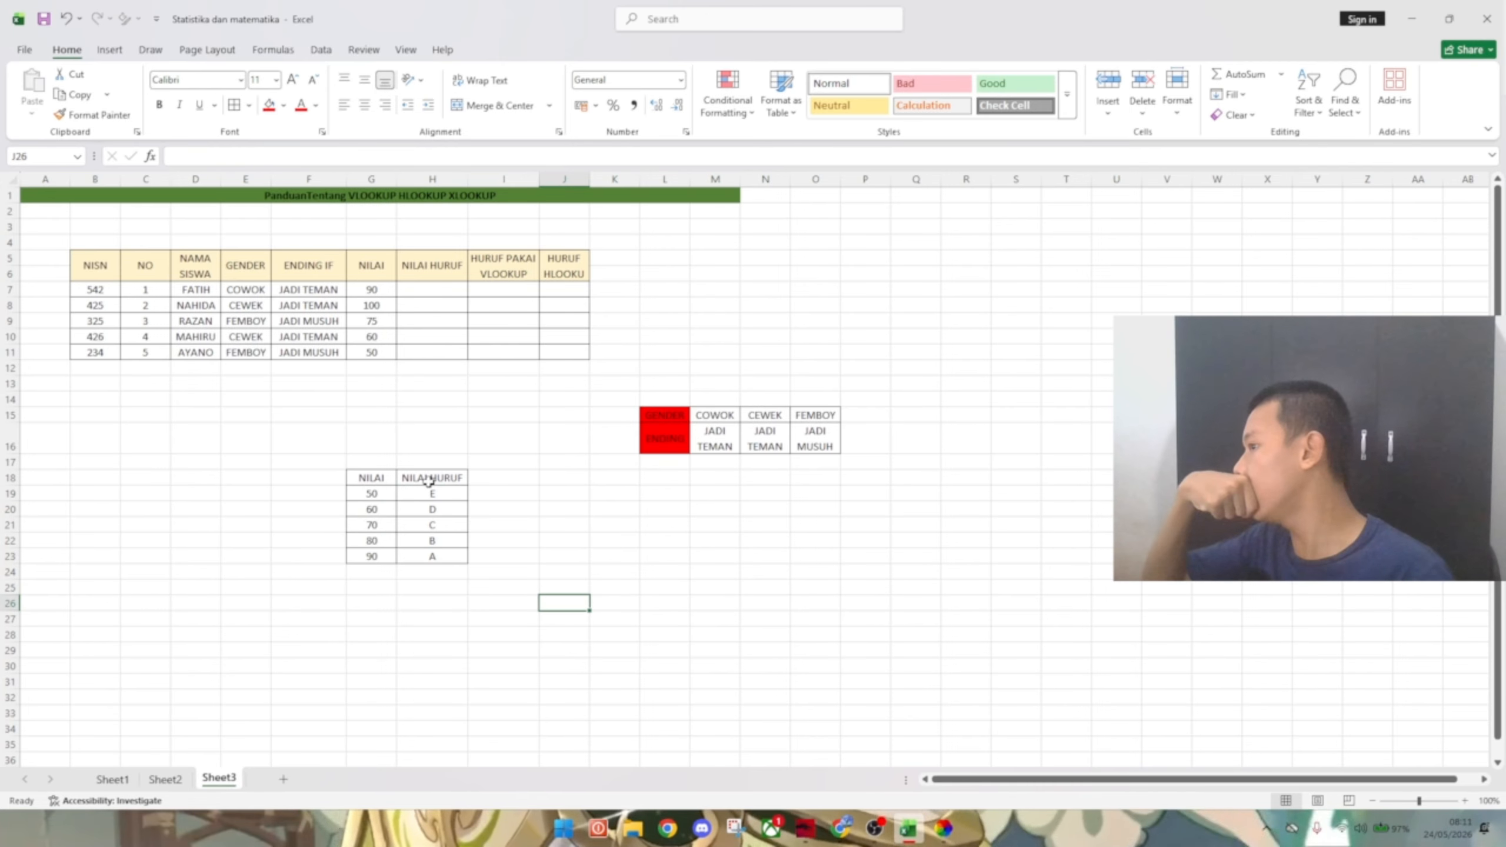
- Fill the NILAI and NILAI HURUF header cells G18:H18 with red
drag(359, 483, 436, 480)
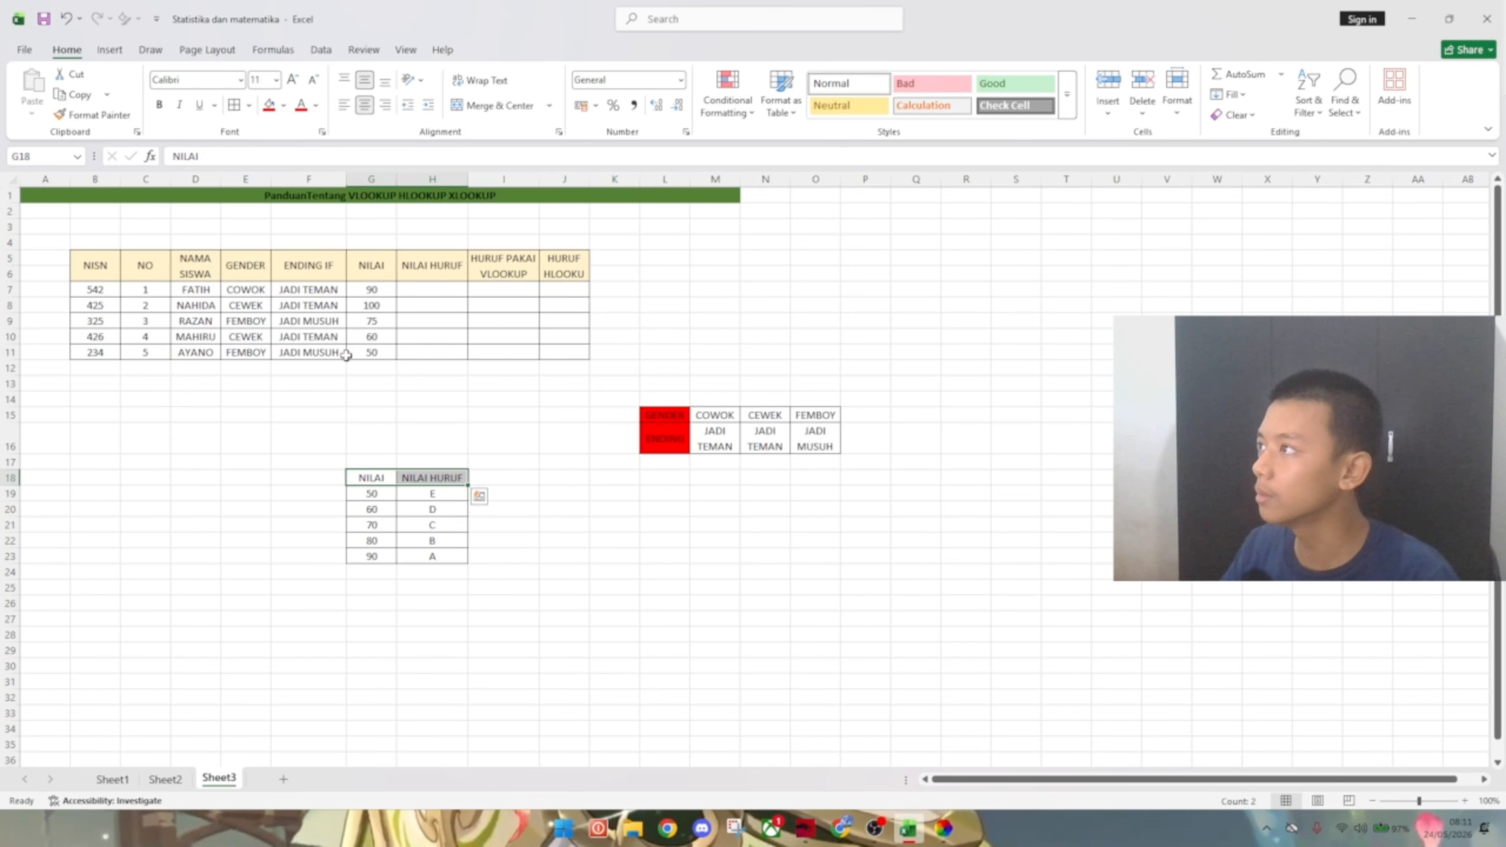
click(248, 107)
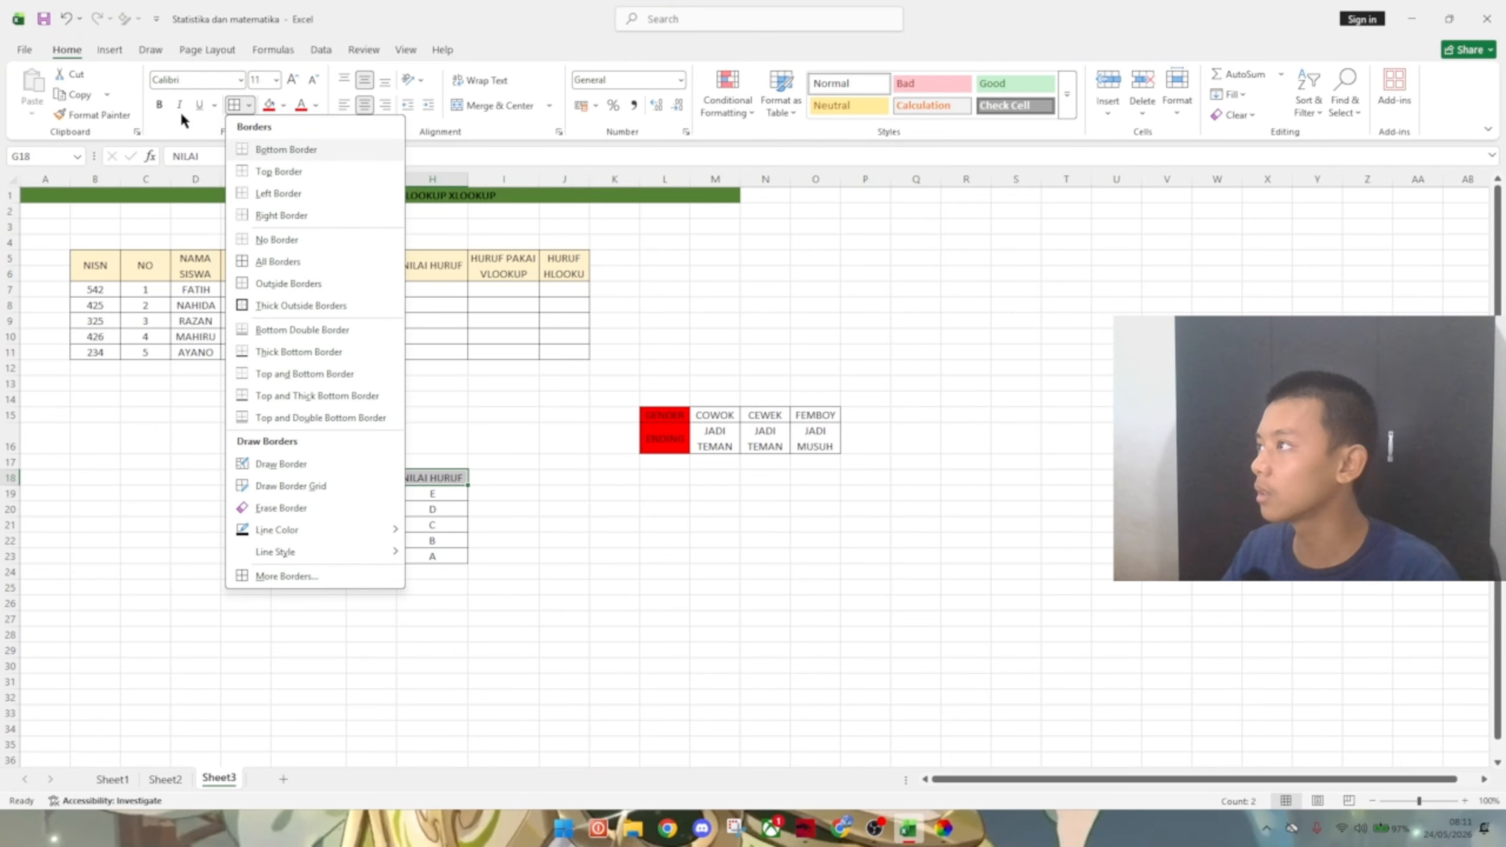
click(270, 105)
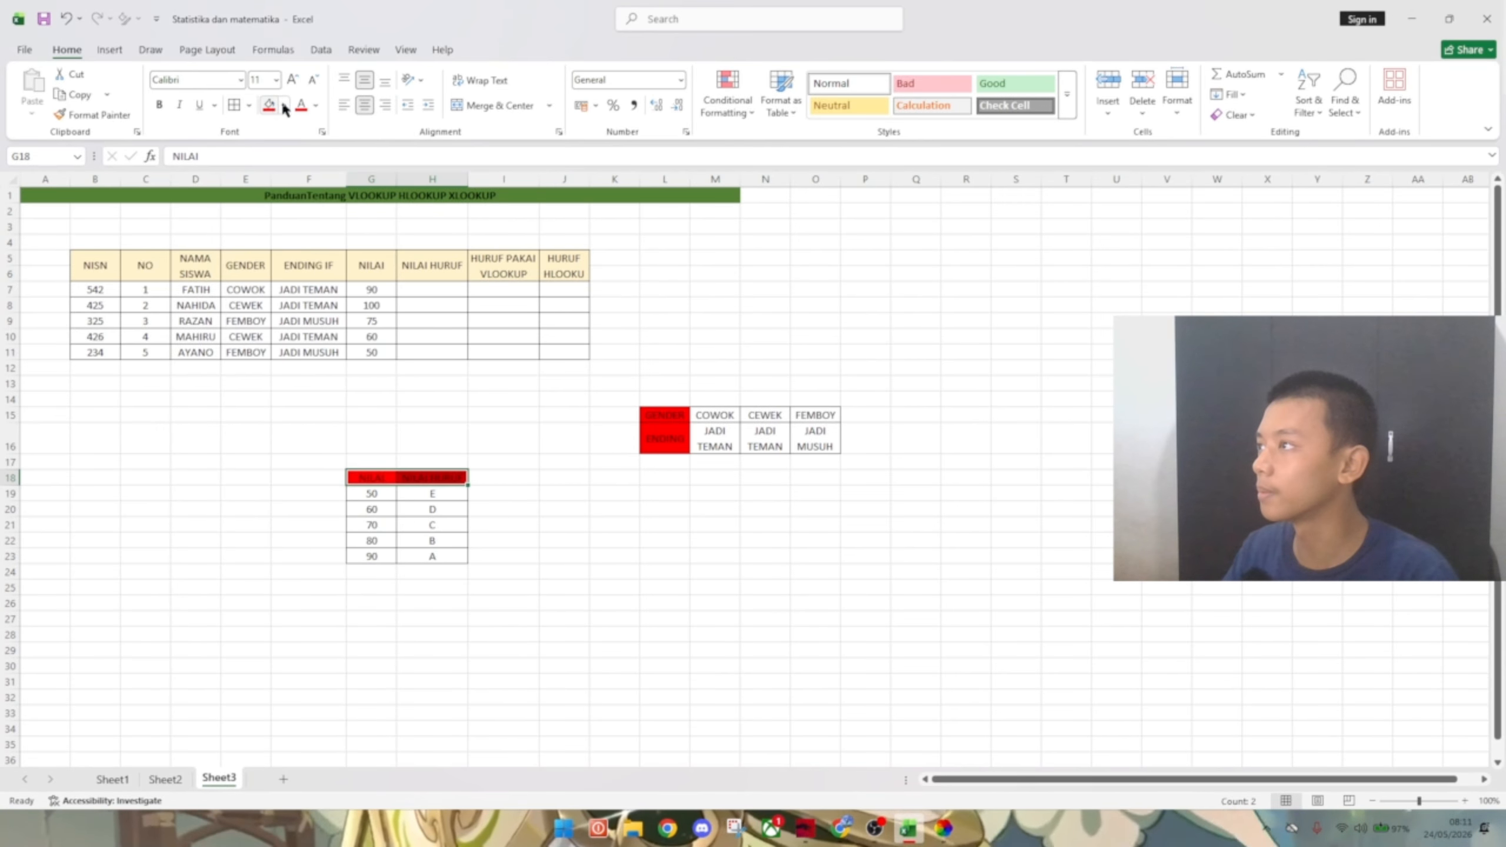
click(714, 619)
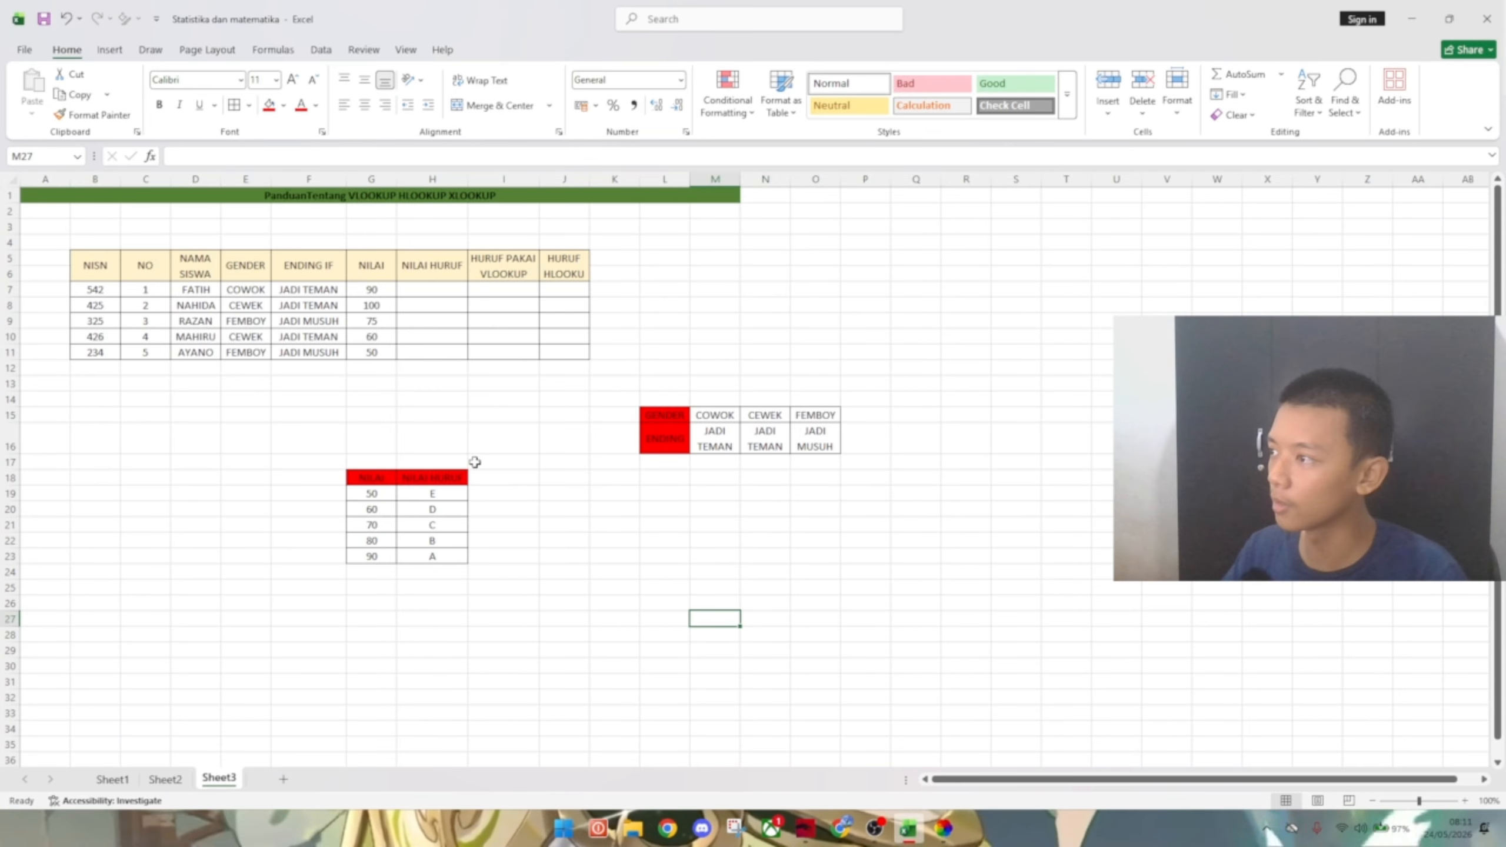
- Start an IF formula in H7 under NILAI HURUF with the logical test >=90
click(422, 292)
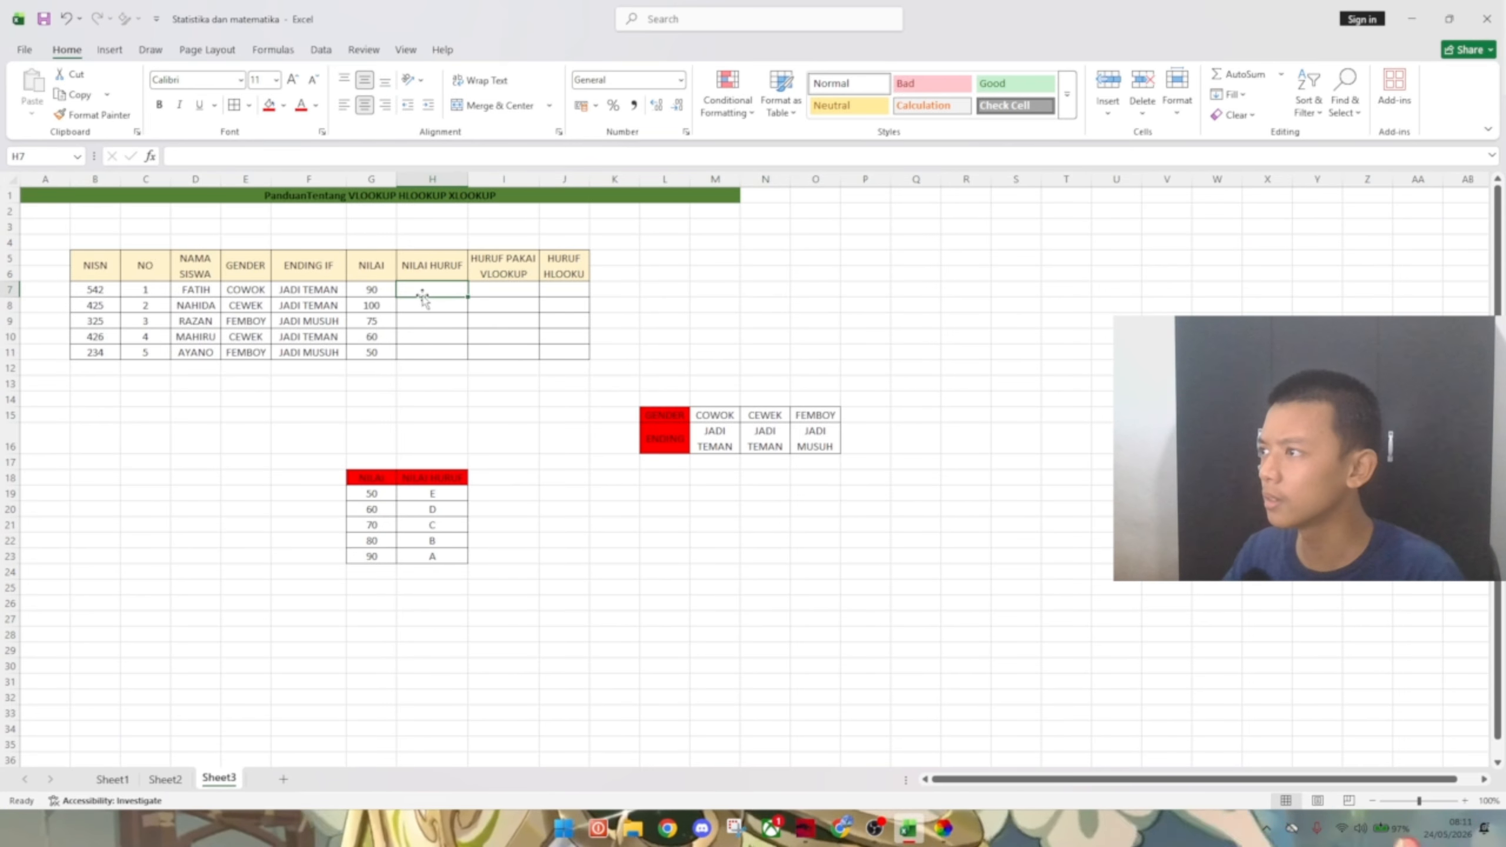
text(=)
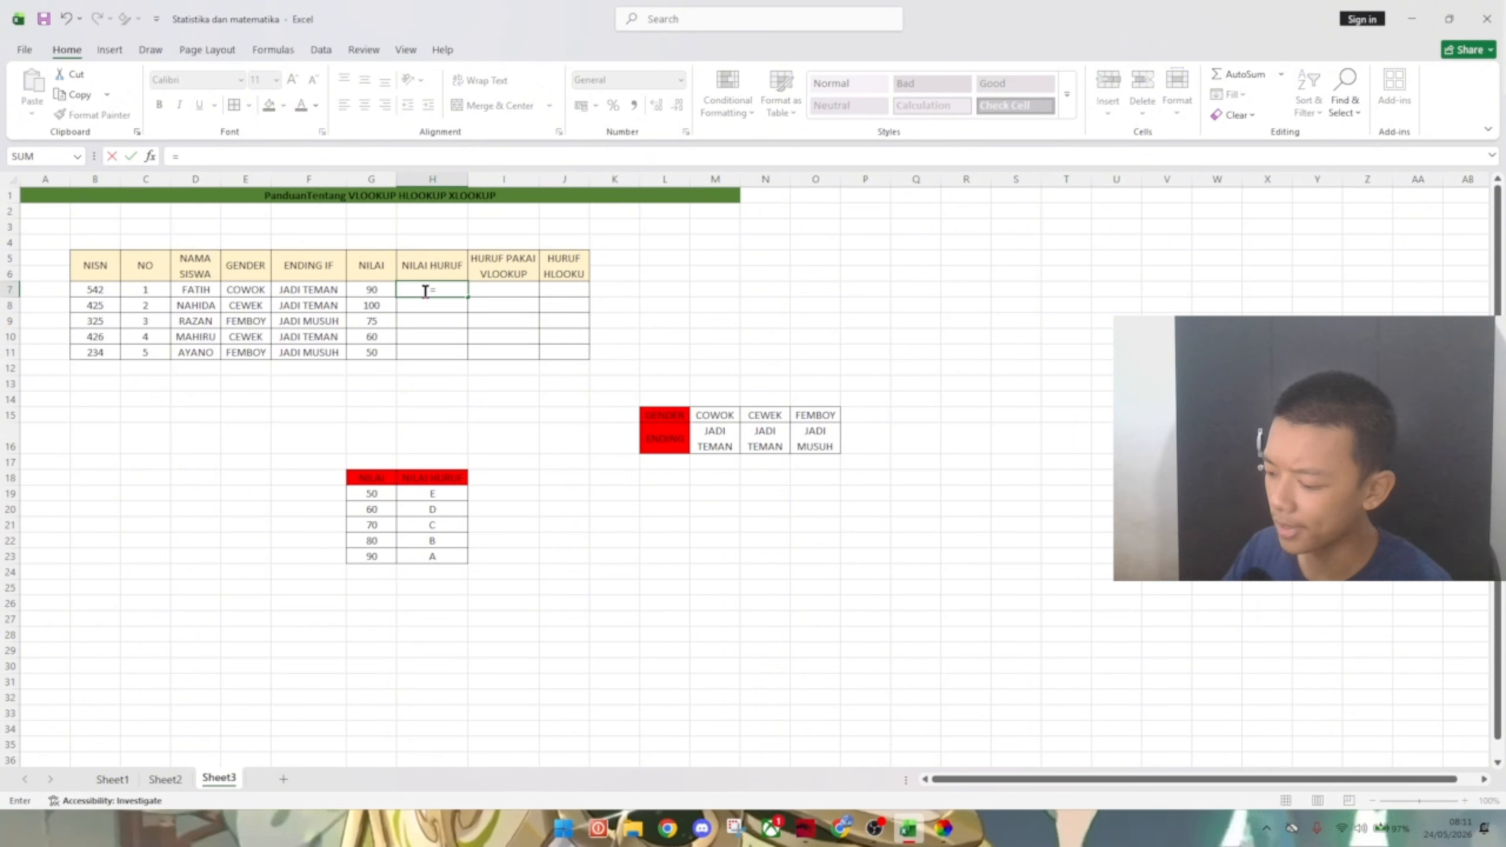
text(IF)
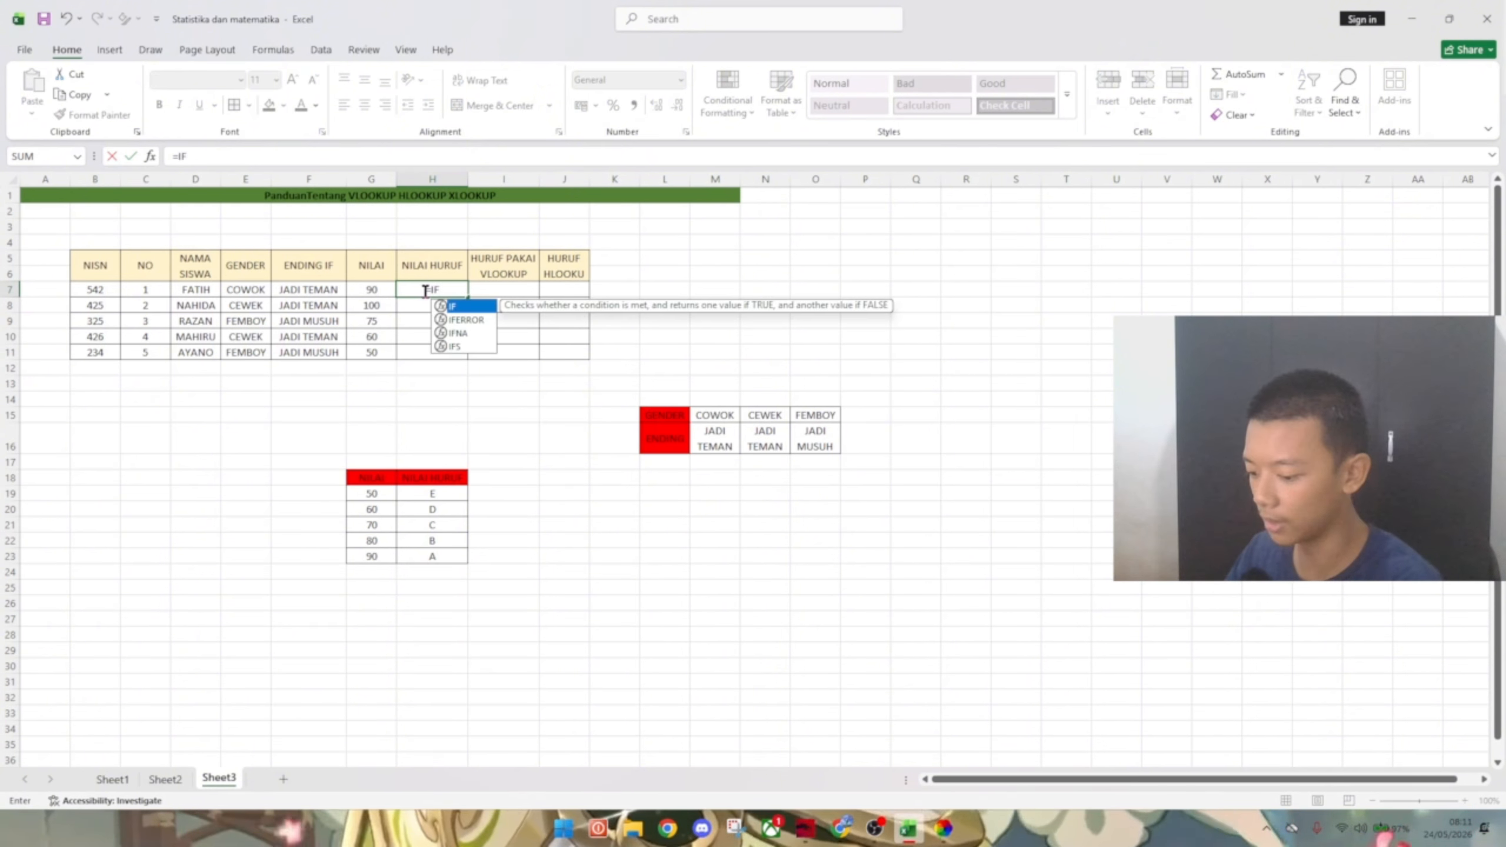
text((90)
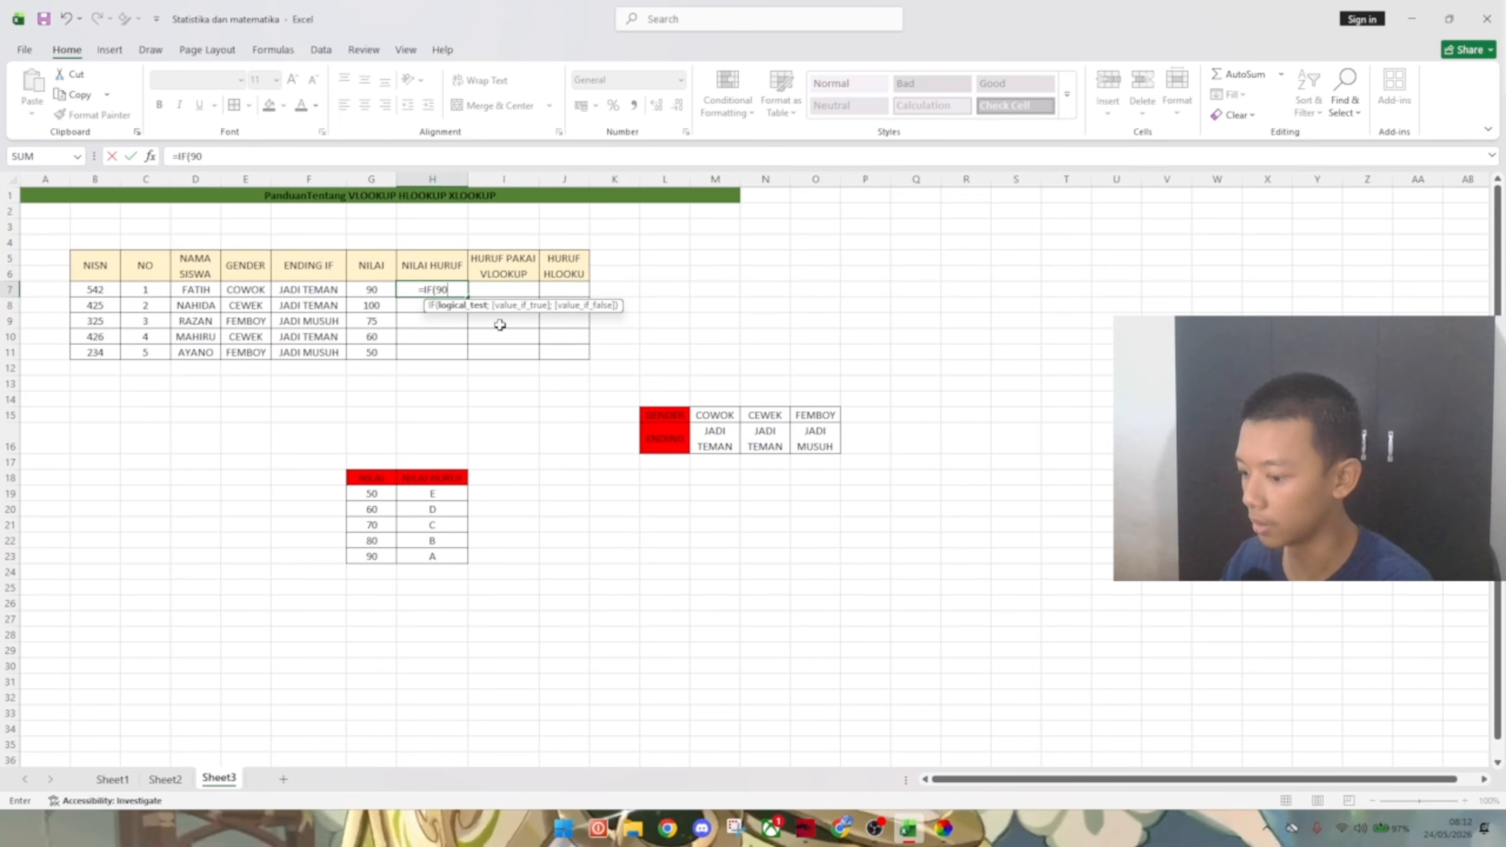
key(BackSpace)
key(BackSpace)
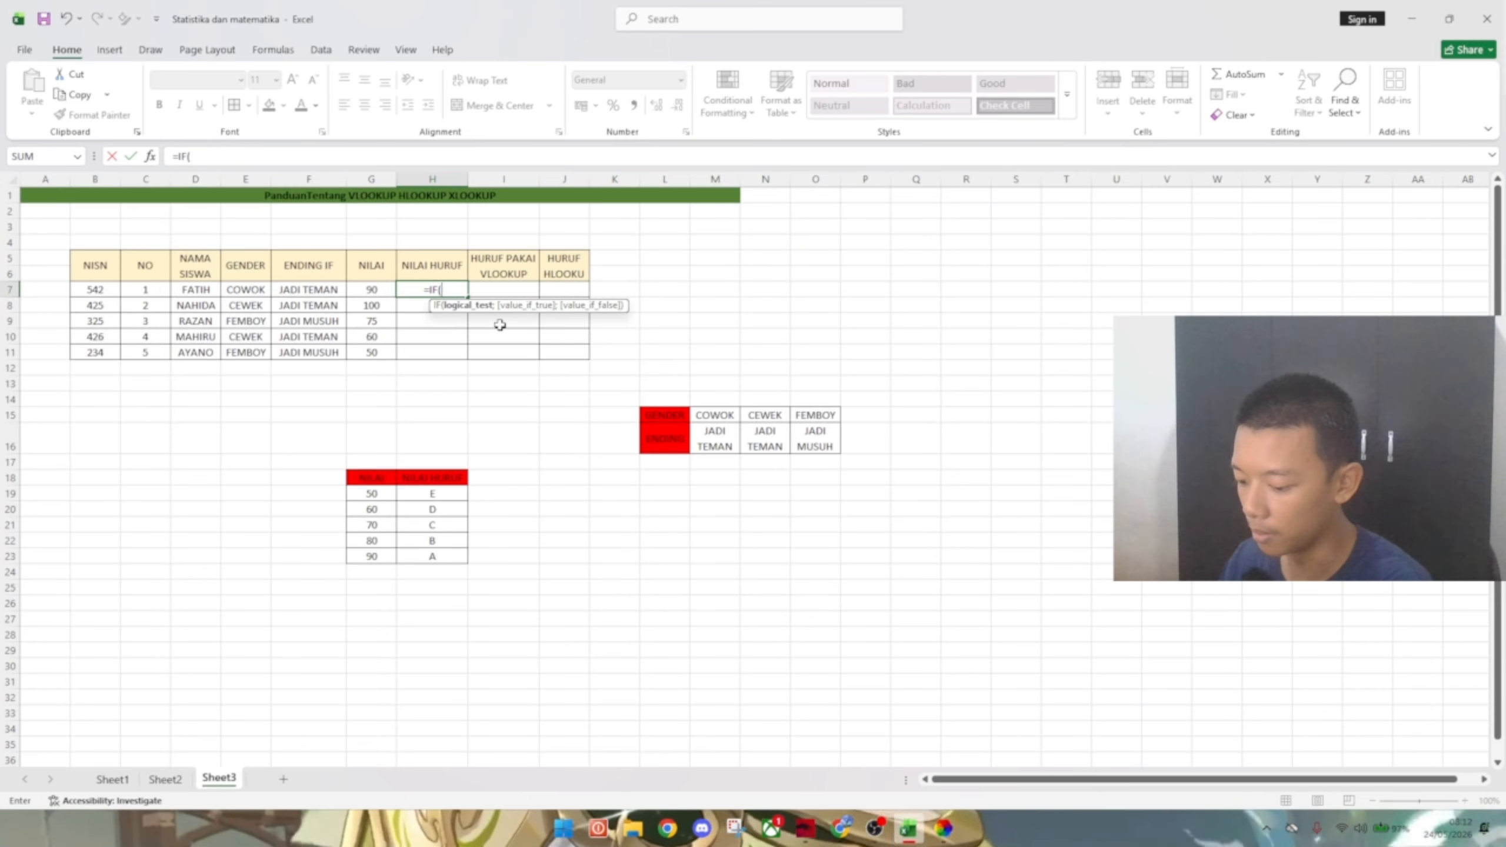
text(>)
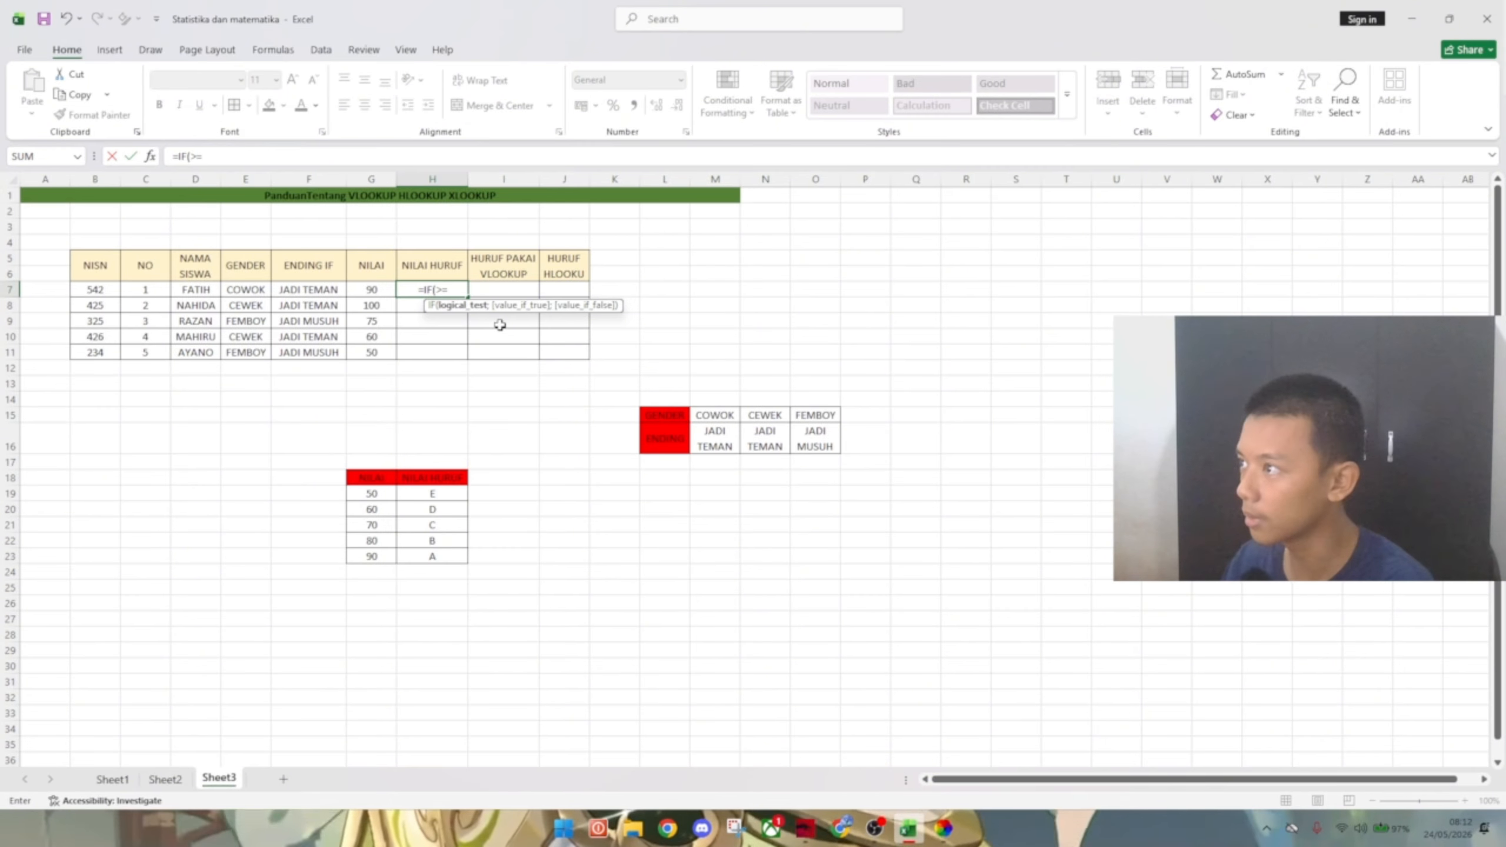
text(=90)
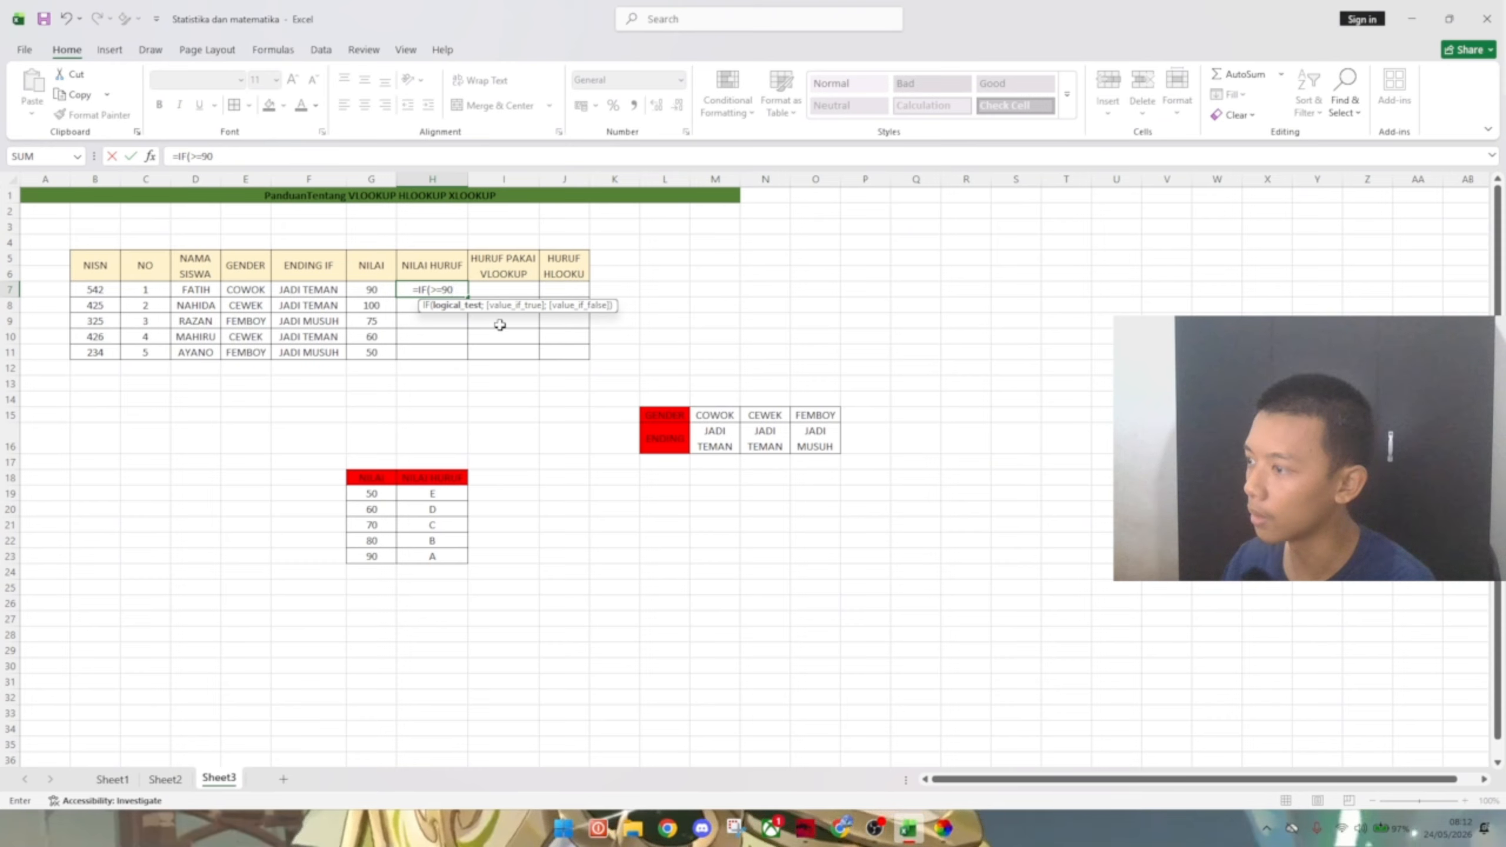
- Add "A" as the value if true in H7's IF formula and start a nested IF as the value if false
text(;A)
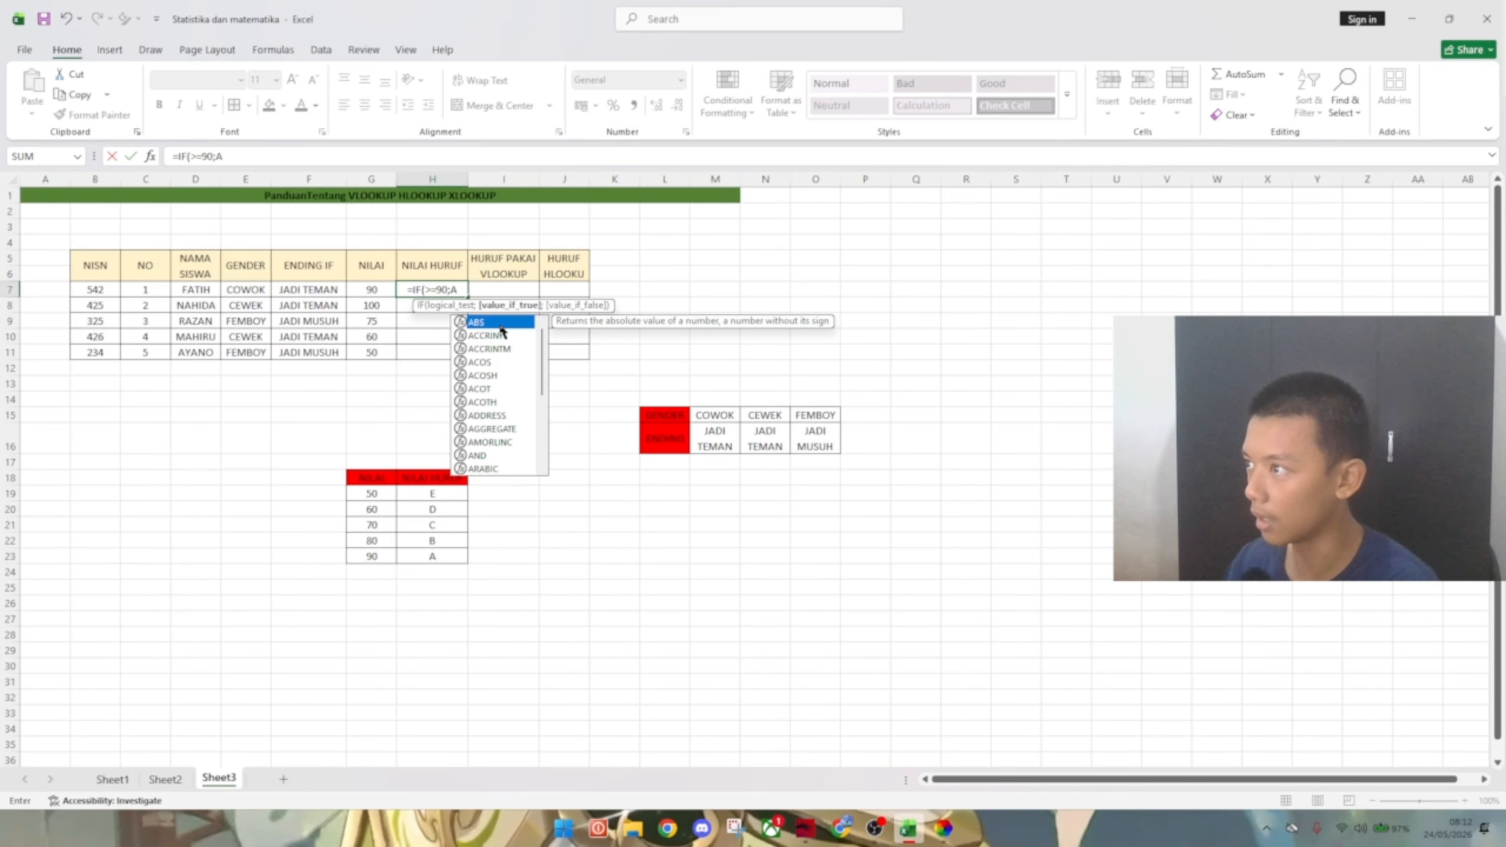
key(BackSpace)
text('A)
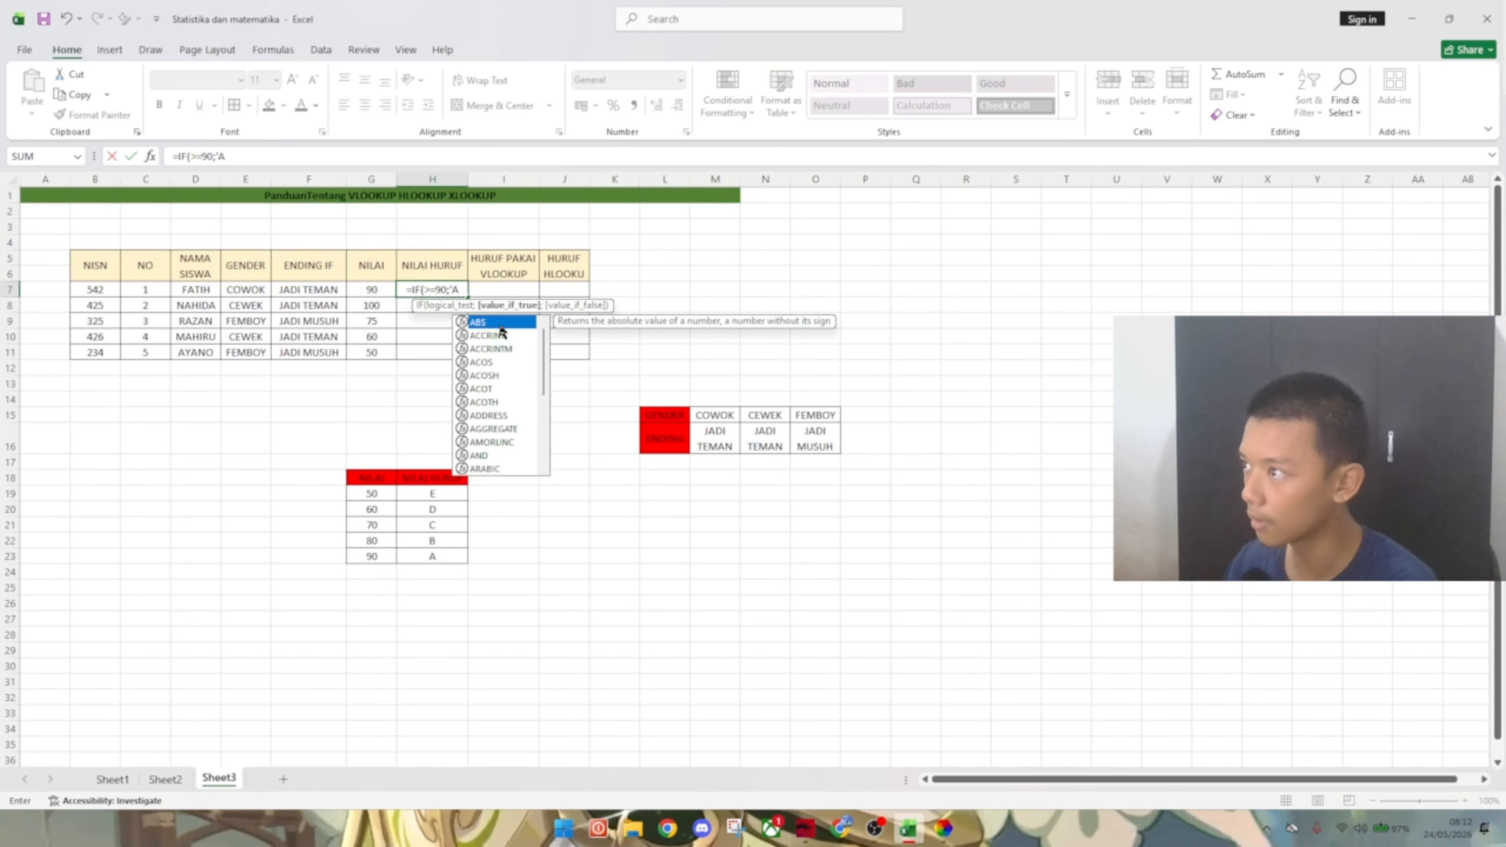
key(BackSpace)
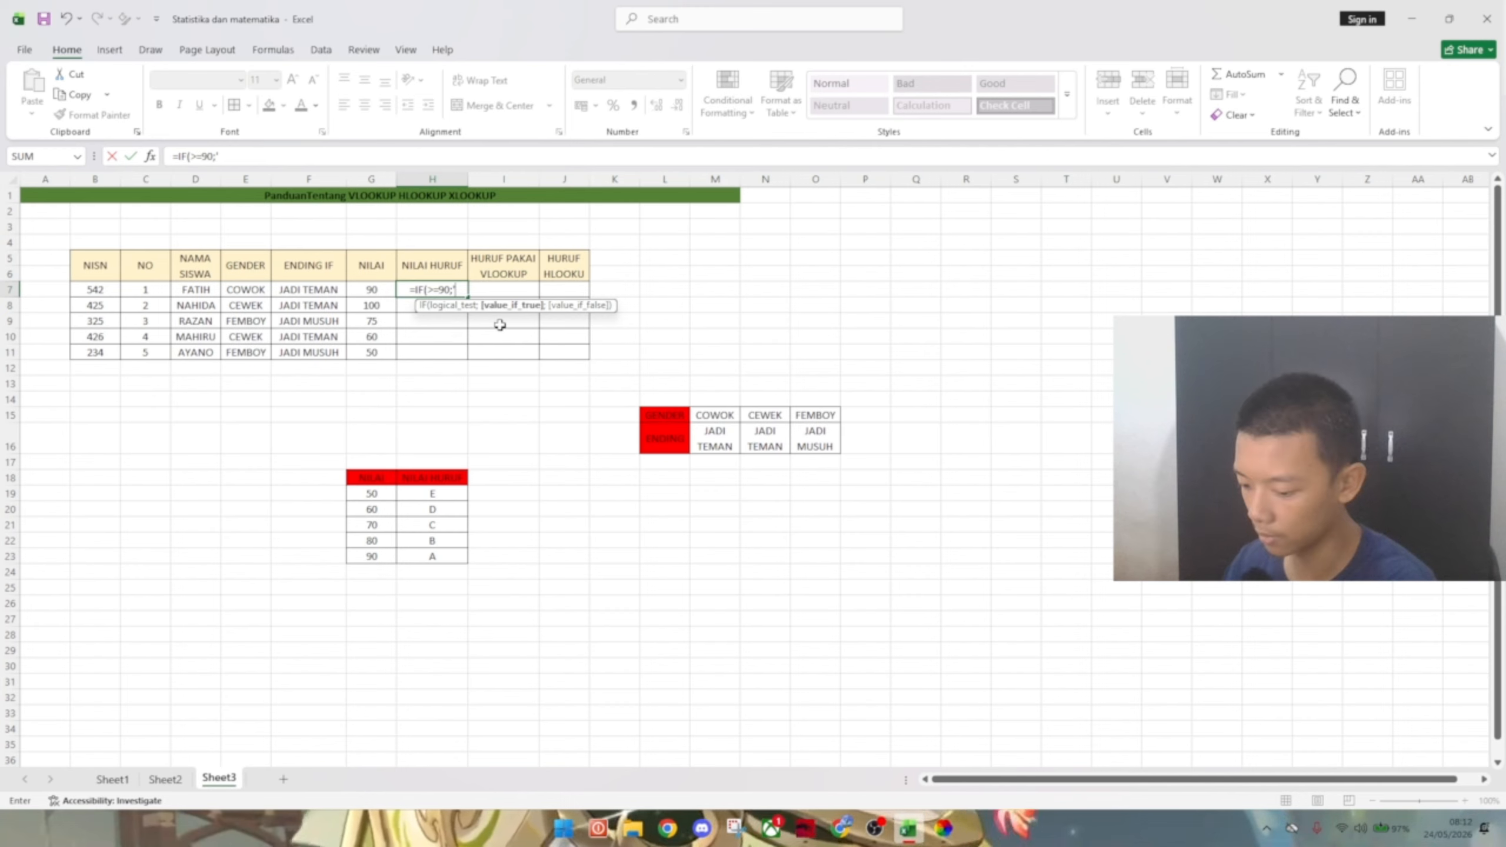
key(BackSpace)
text(")
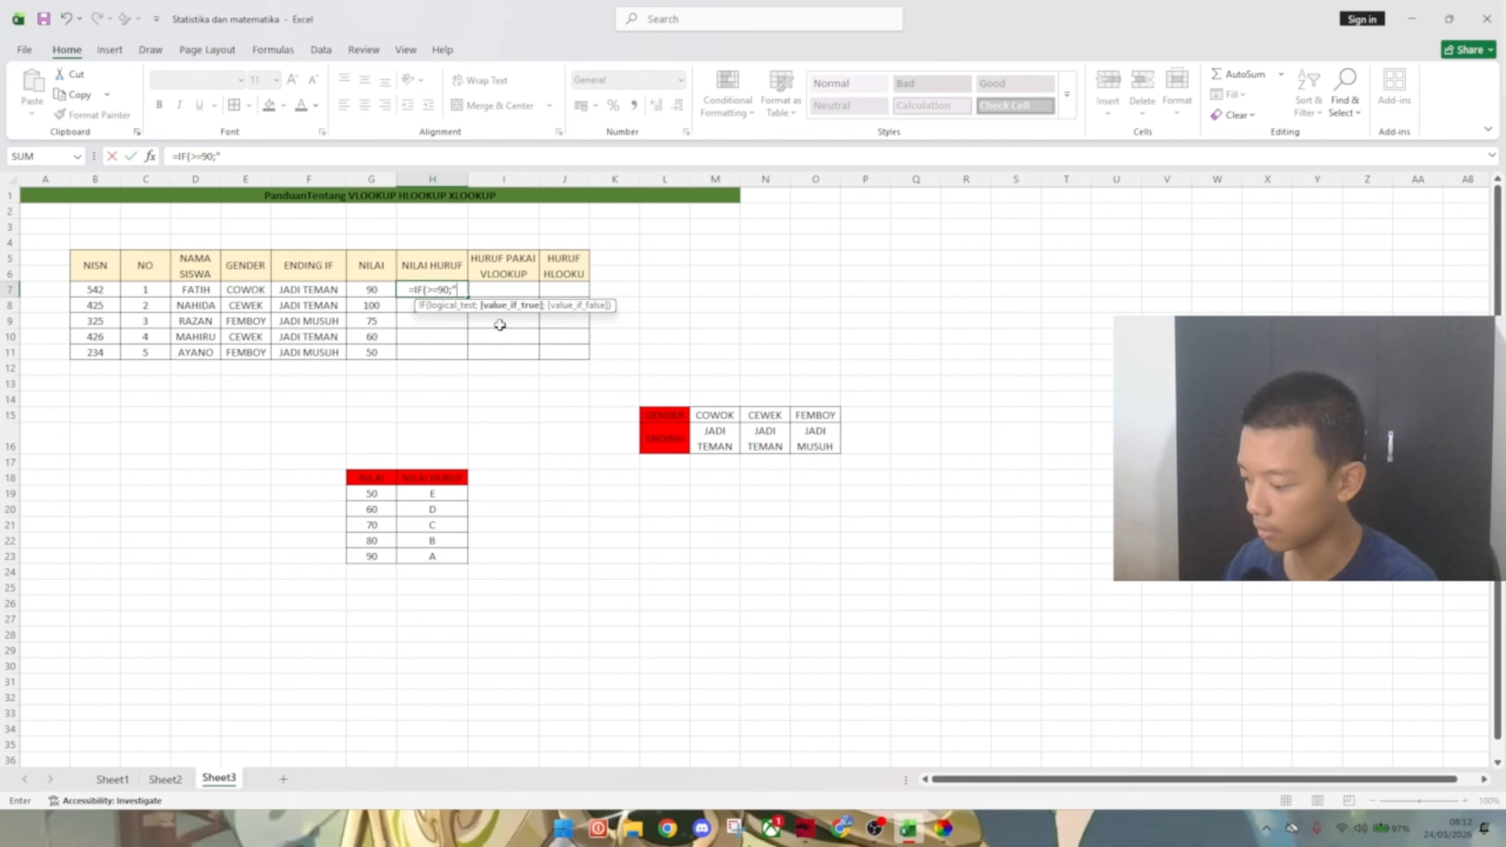
text(A")
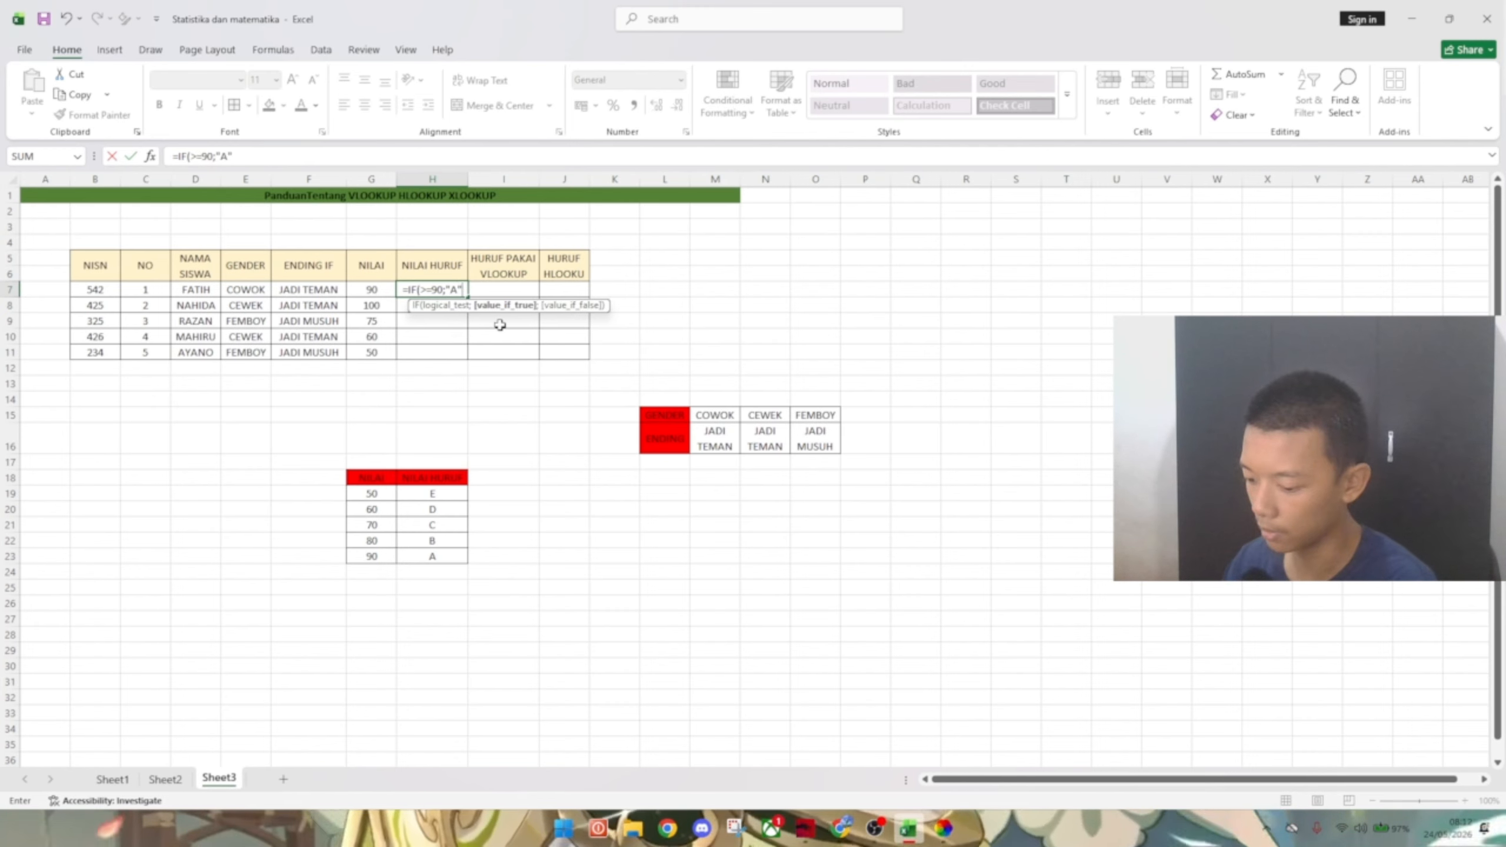
text(;I)
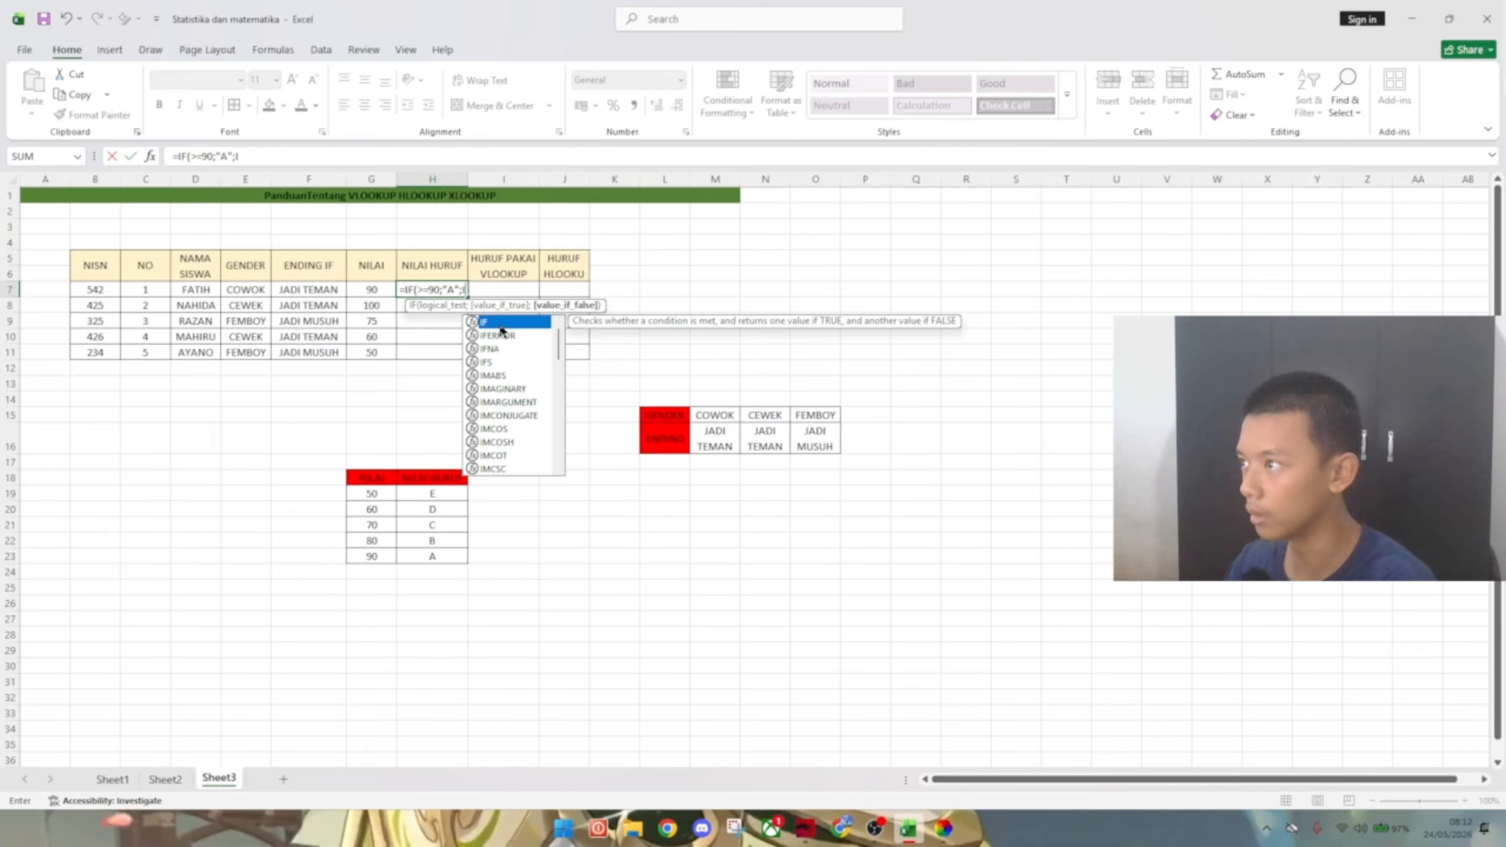
text(F)
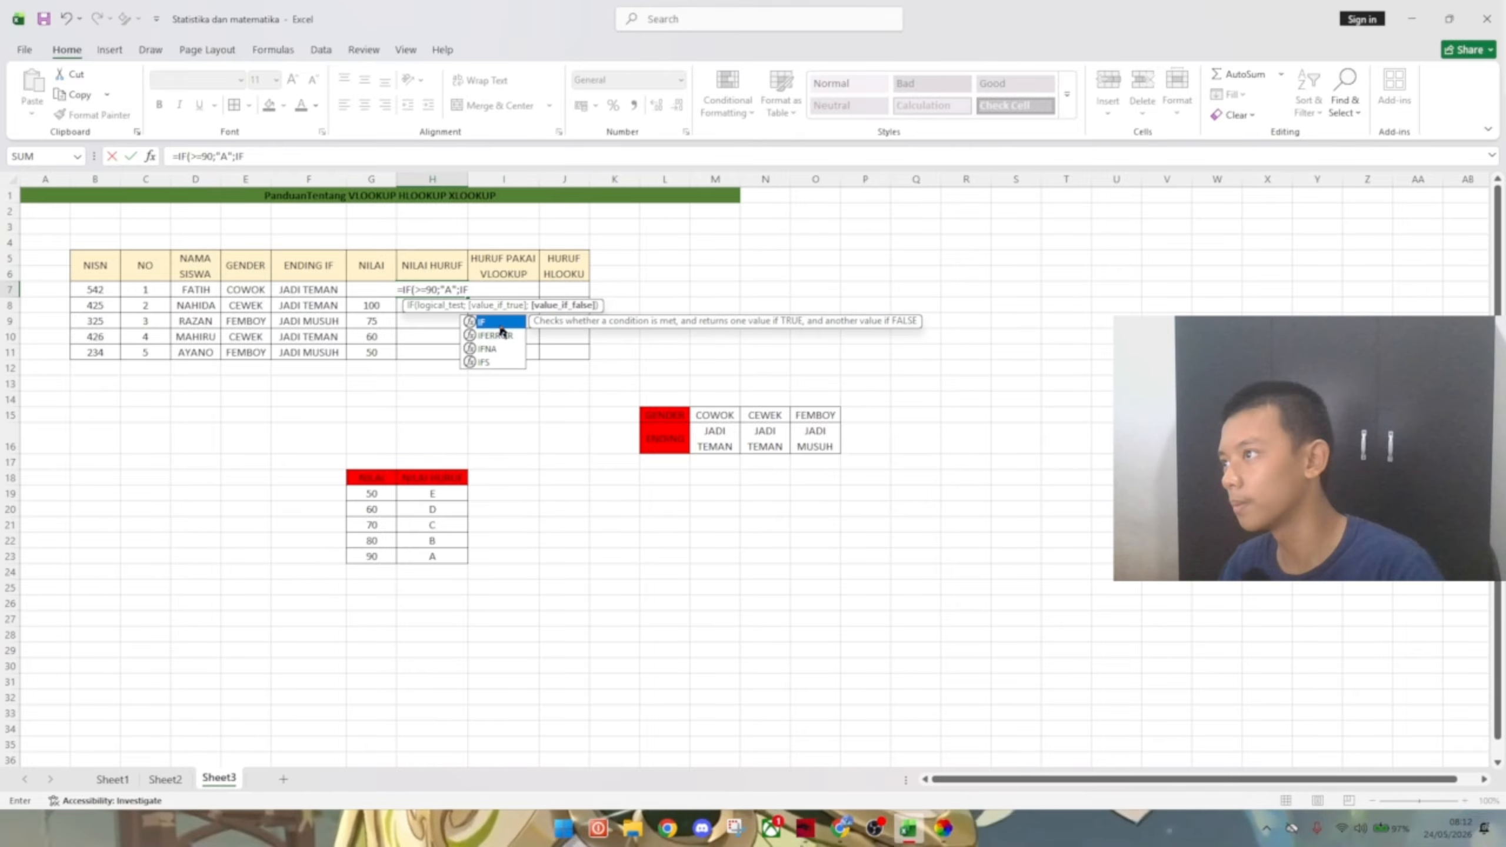
- Insert a reference to Sheet1 cell H4 as the tested value in the IF formula and end the formula editing
click(128, 776)
click(850, 498)
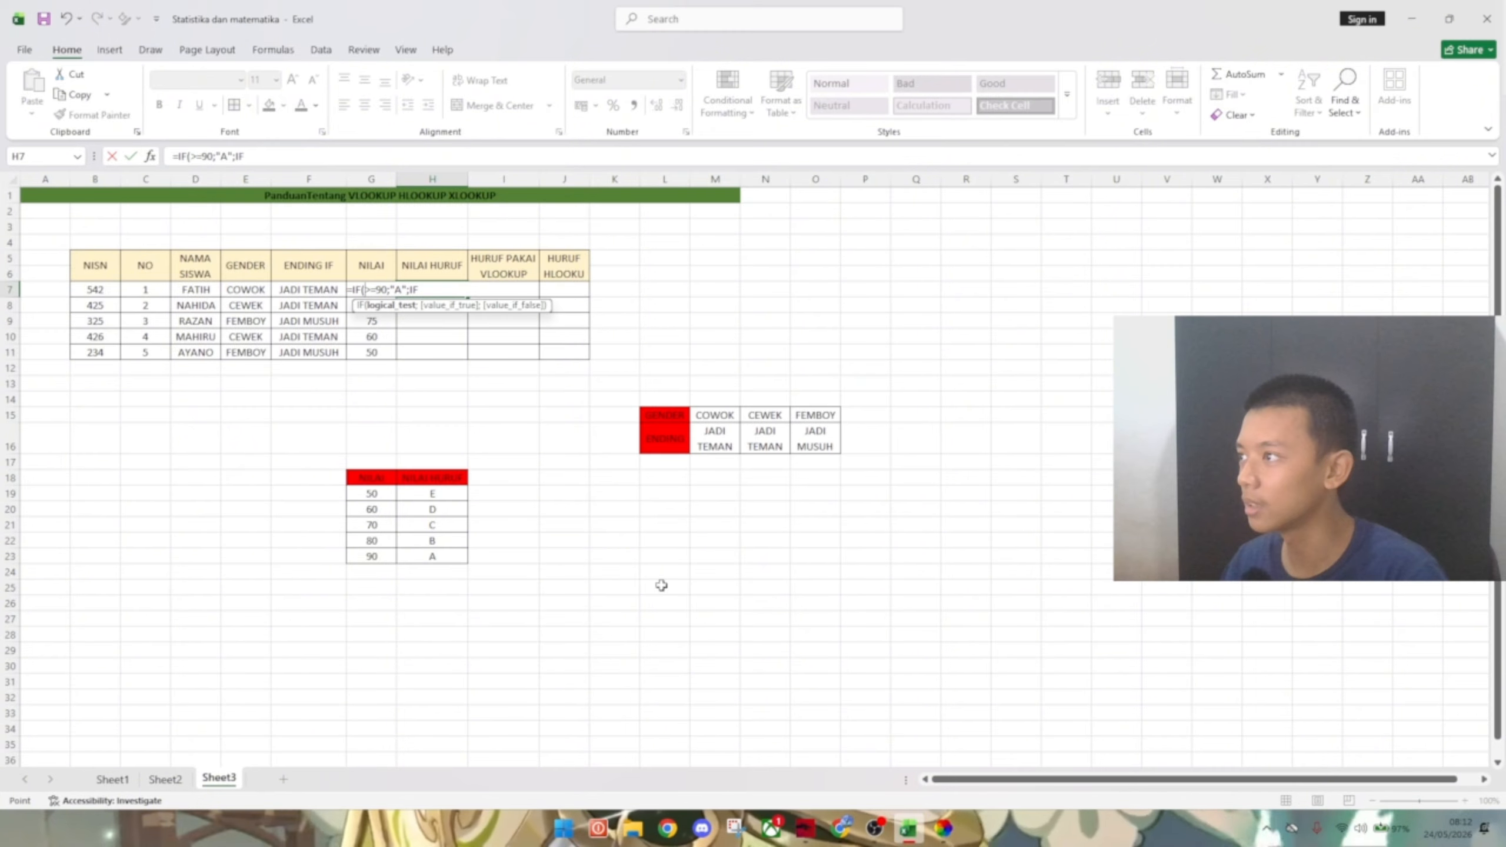
click(112, 778)
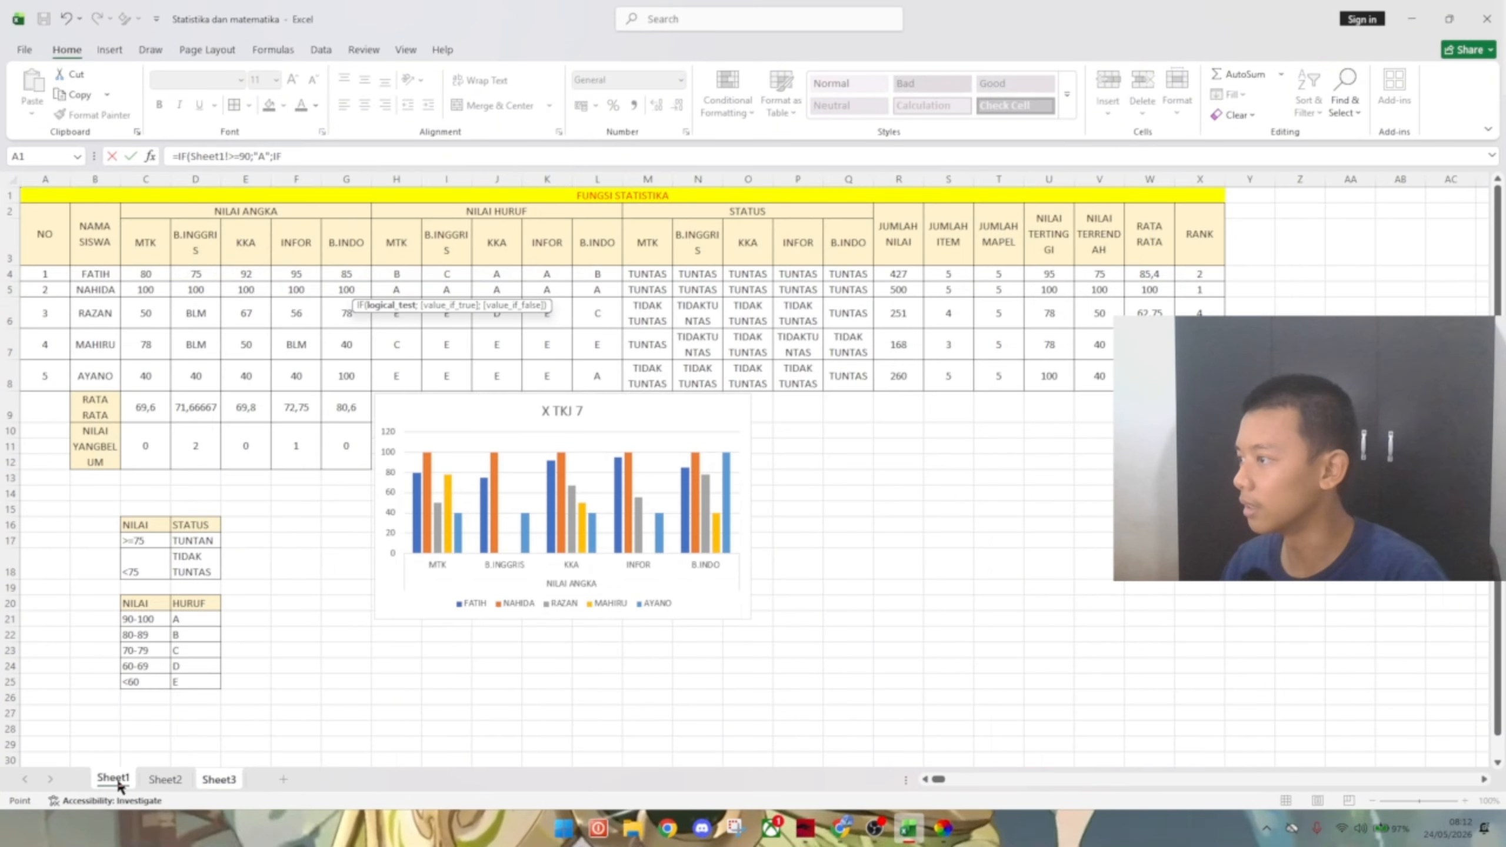
click(383, 273)
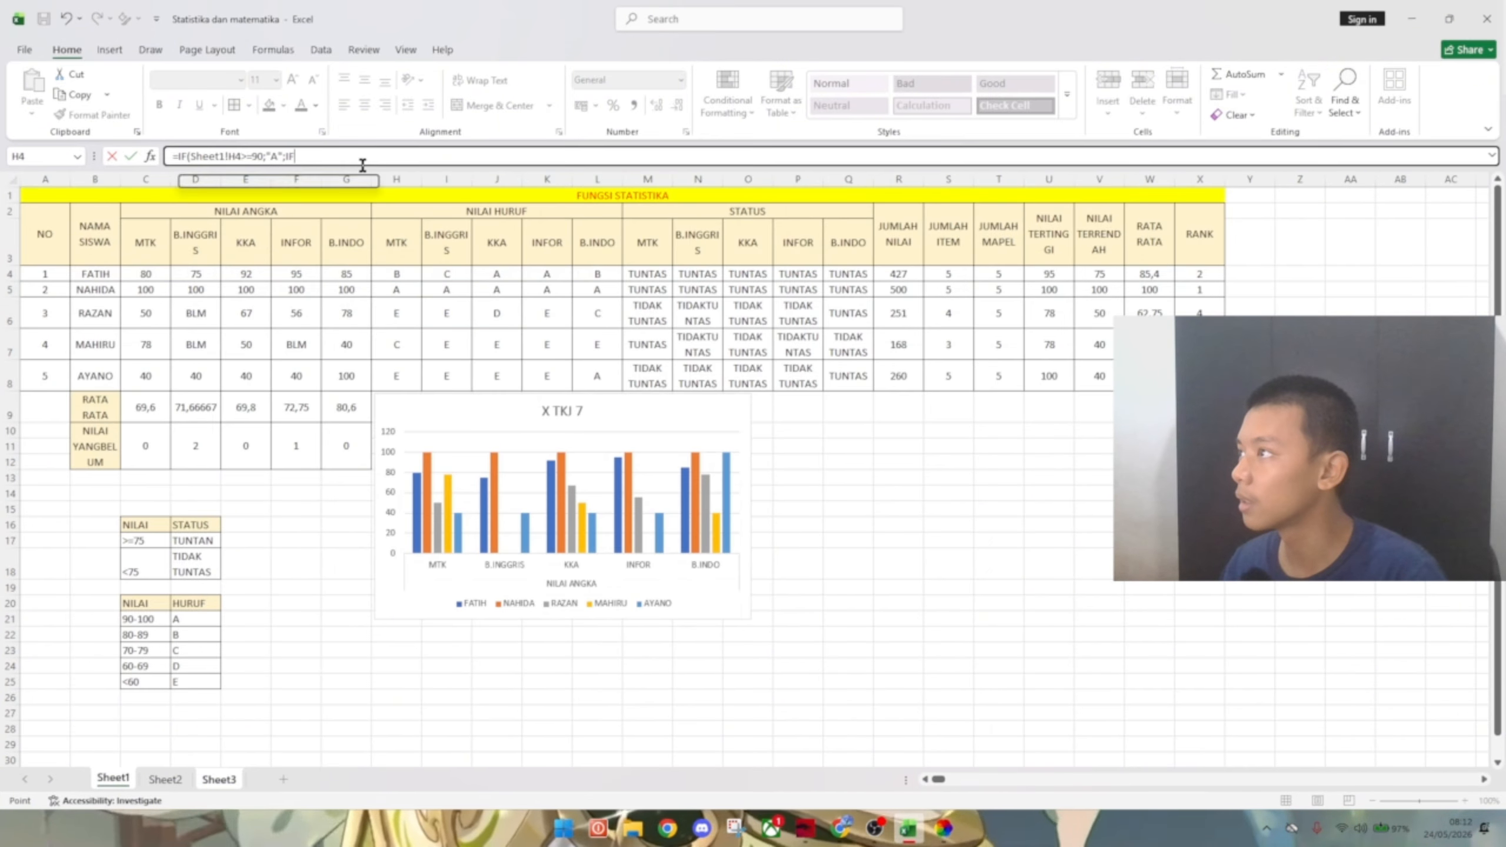
click(363, 164)
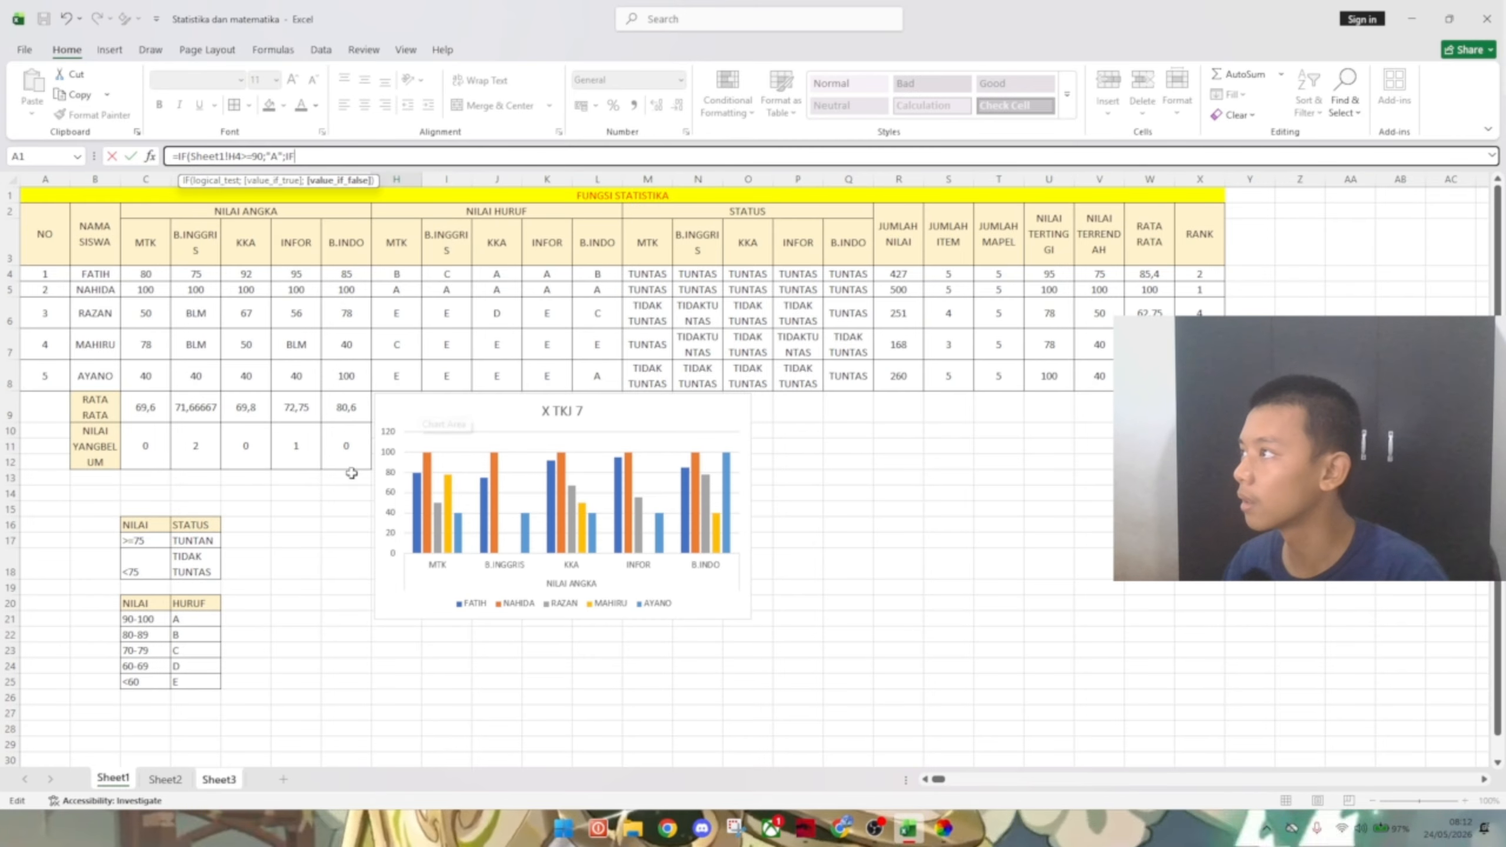
key(Escape)
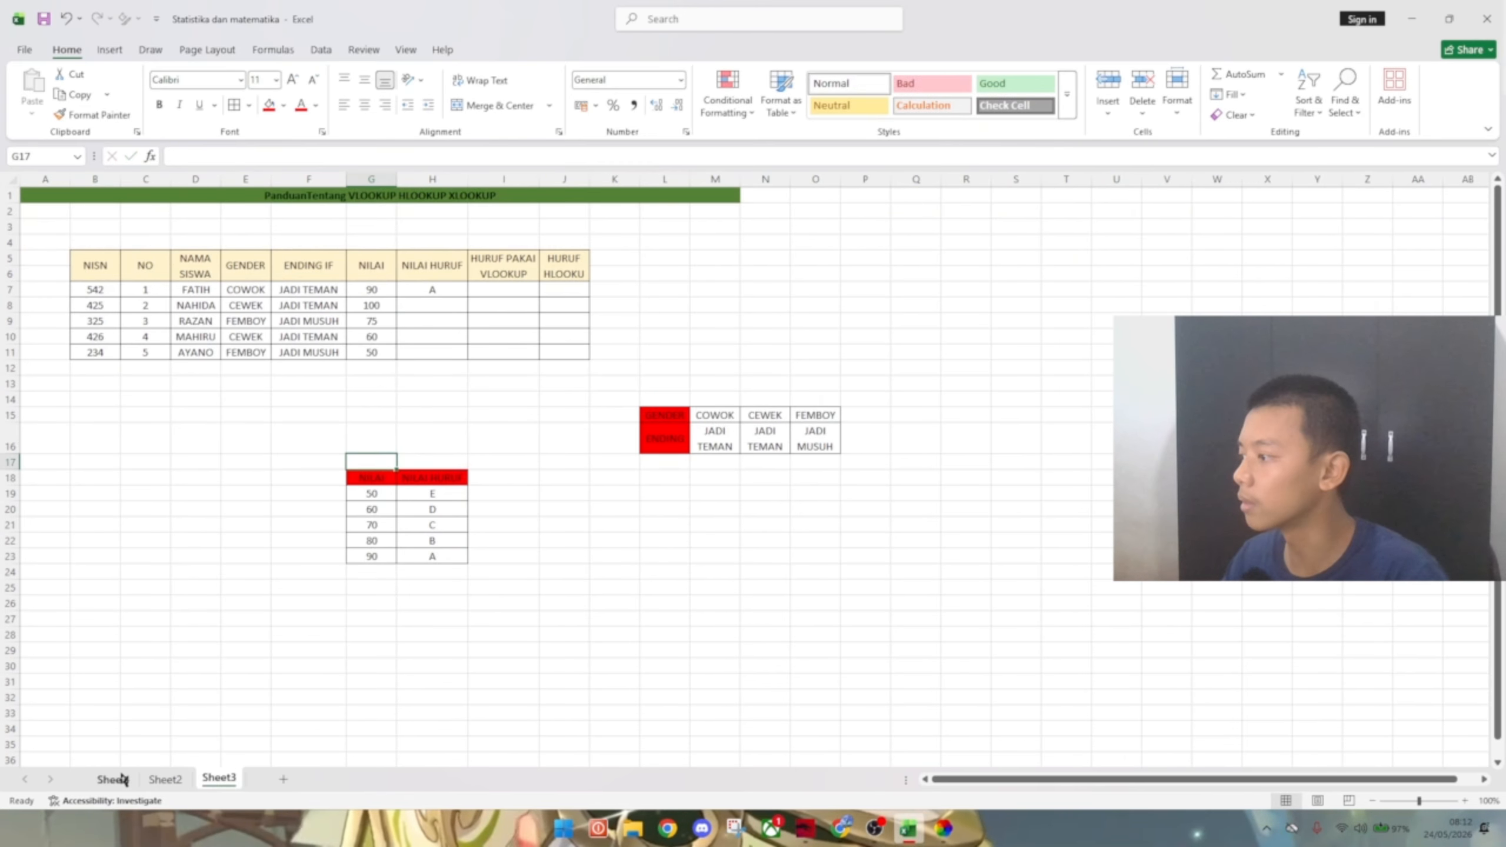
- Copy the full text of the nested IF grade formula in Sheet1 cell H4
click(113, 779)
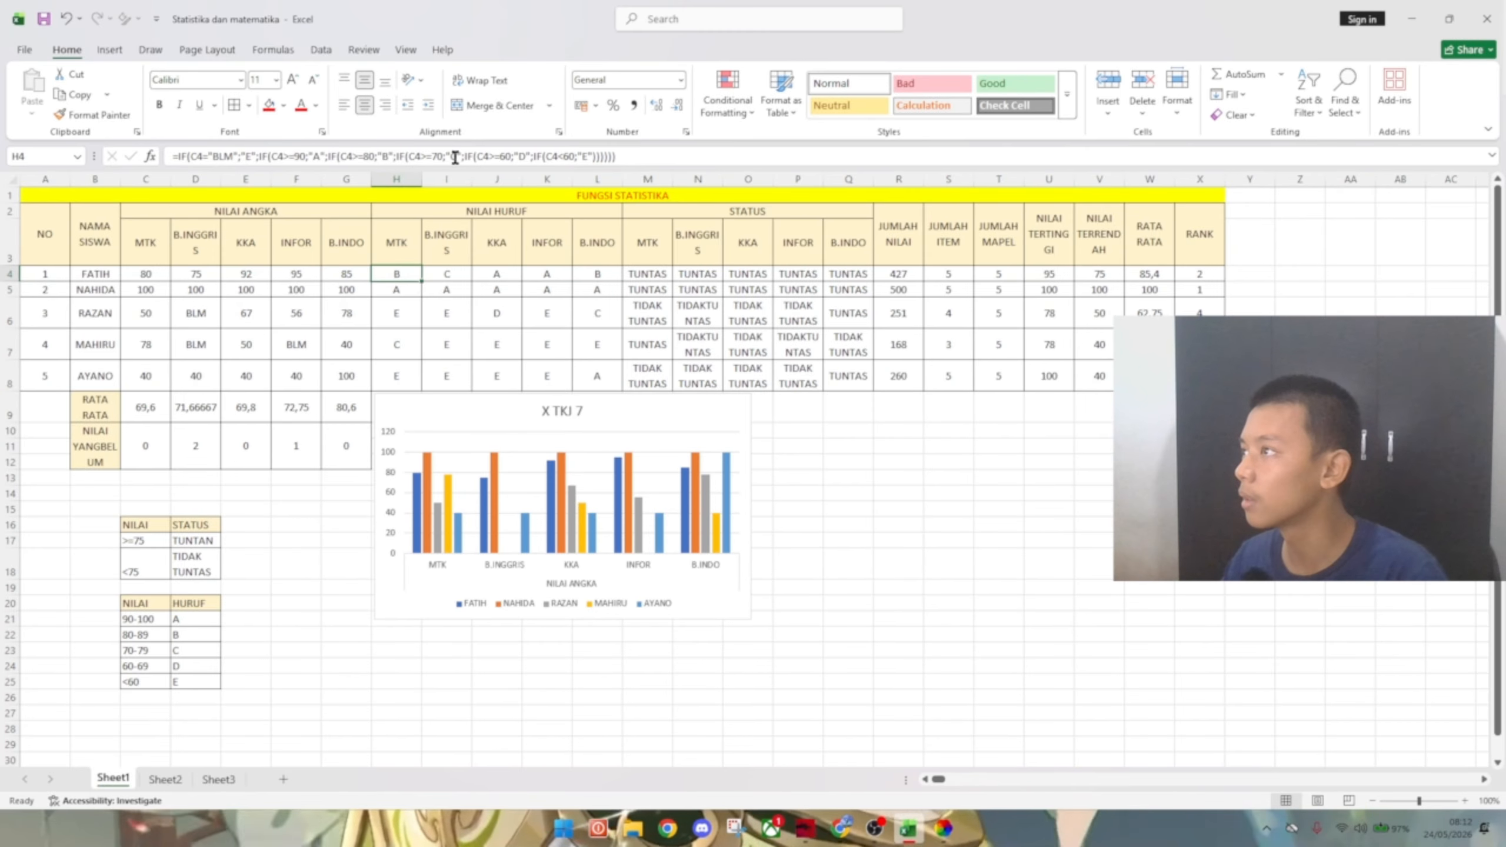
click(702, 157)
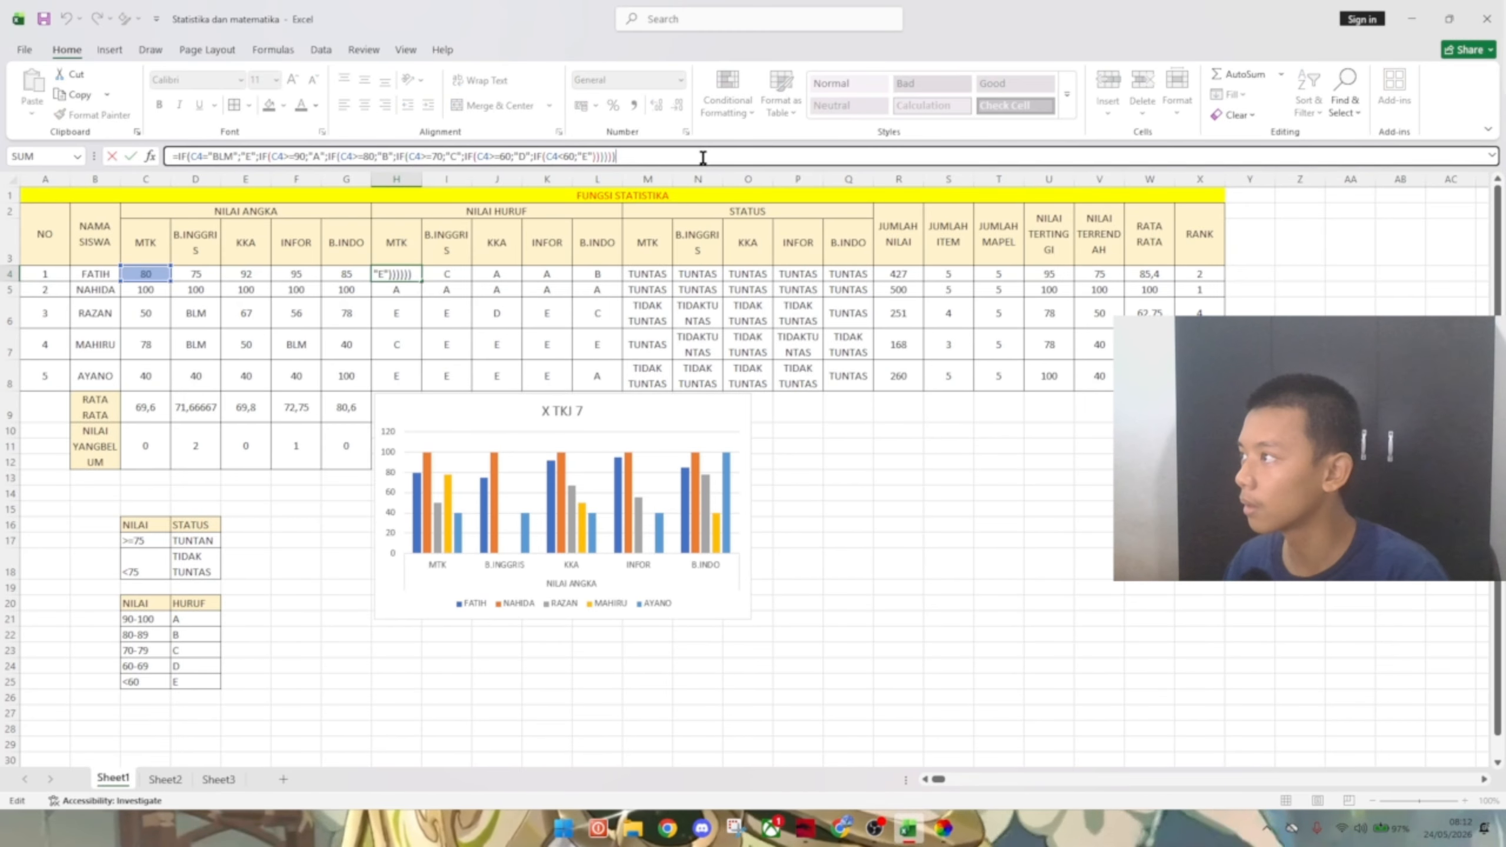
key(ctrl+a)
key(ctrl+c)
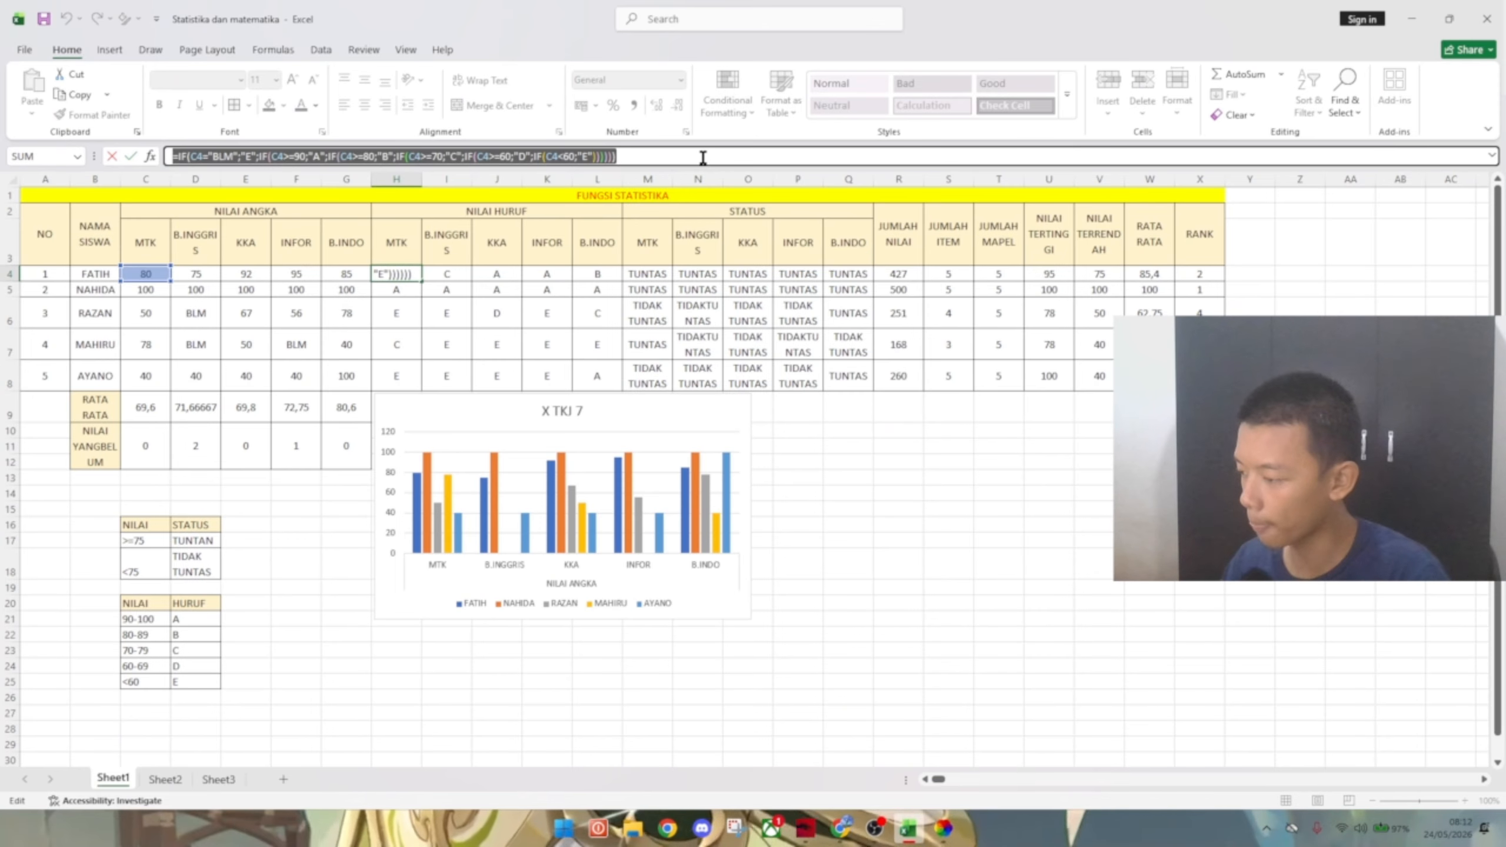
- Try to paste the copied grade formula into Sheet3 cell H7, and undo the resulting entry
text(=)
click(218, 779)
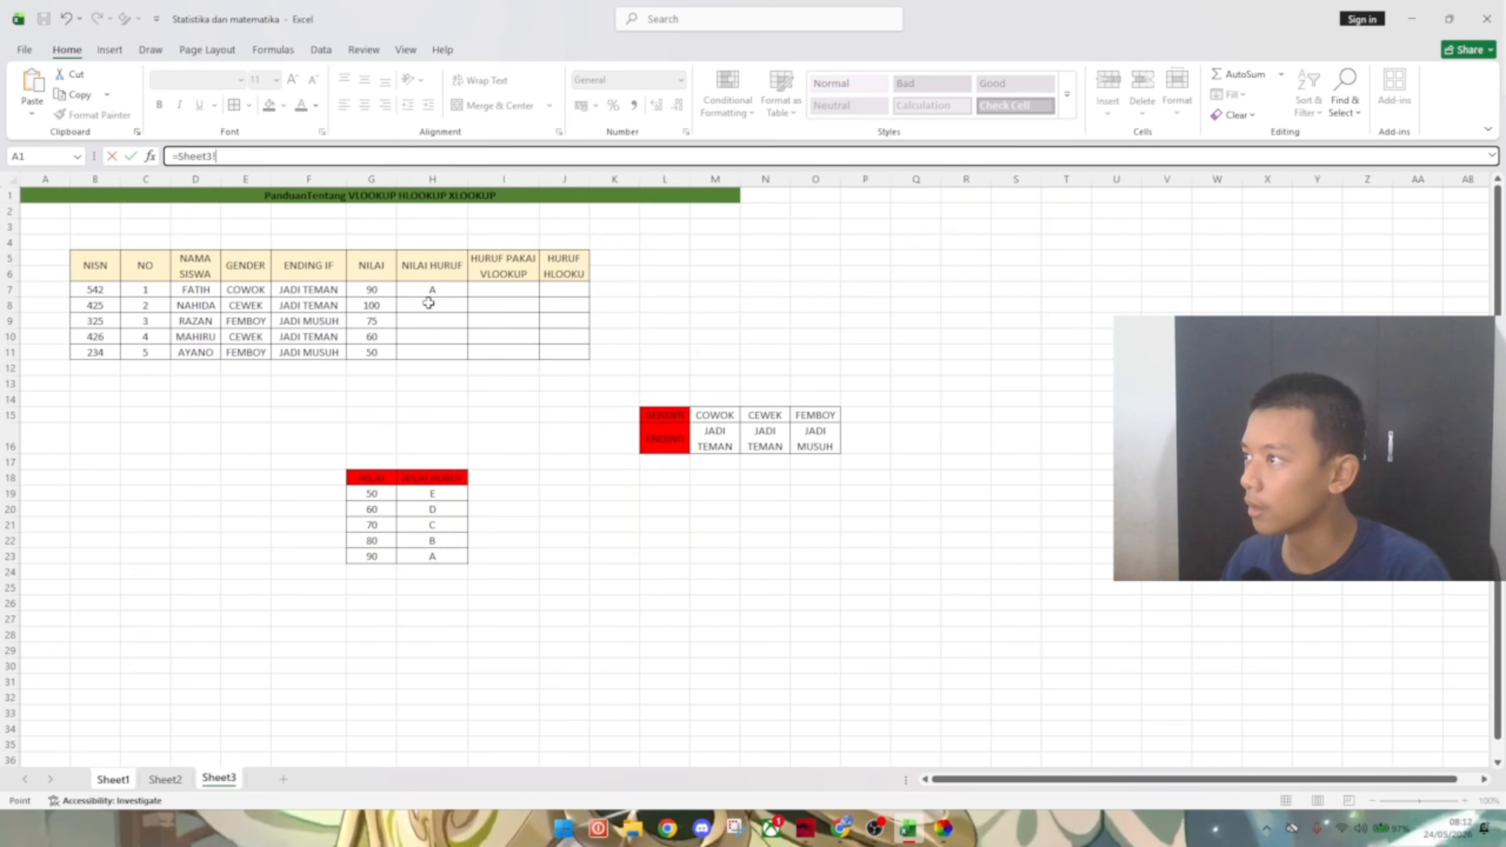
click(421, 290)
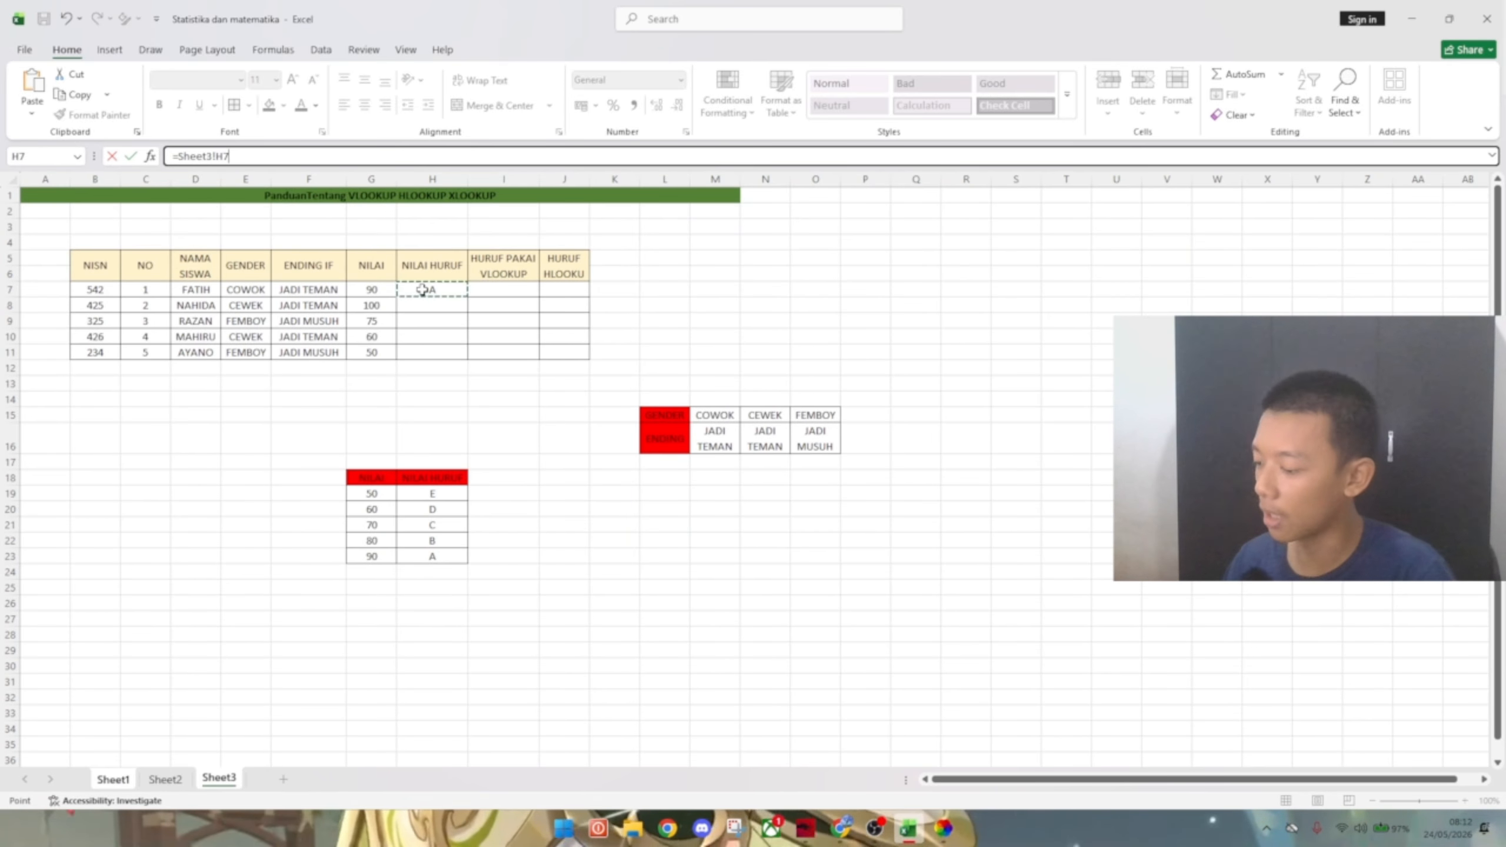
key(ctrl+v)
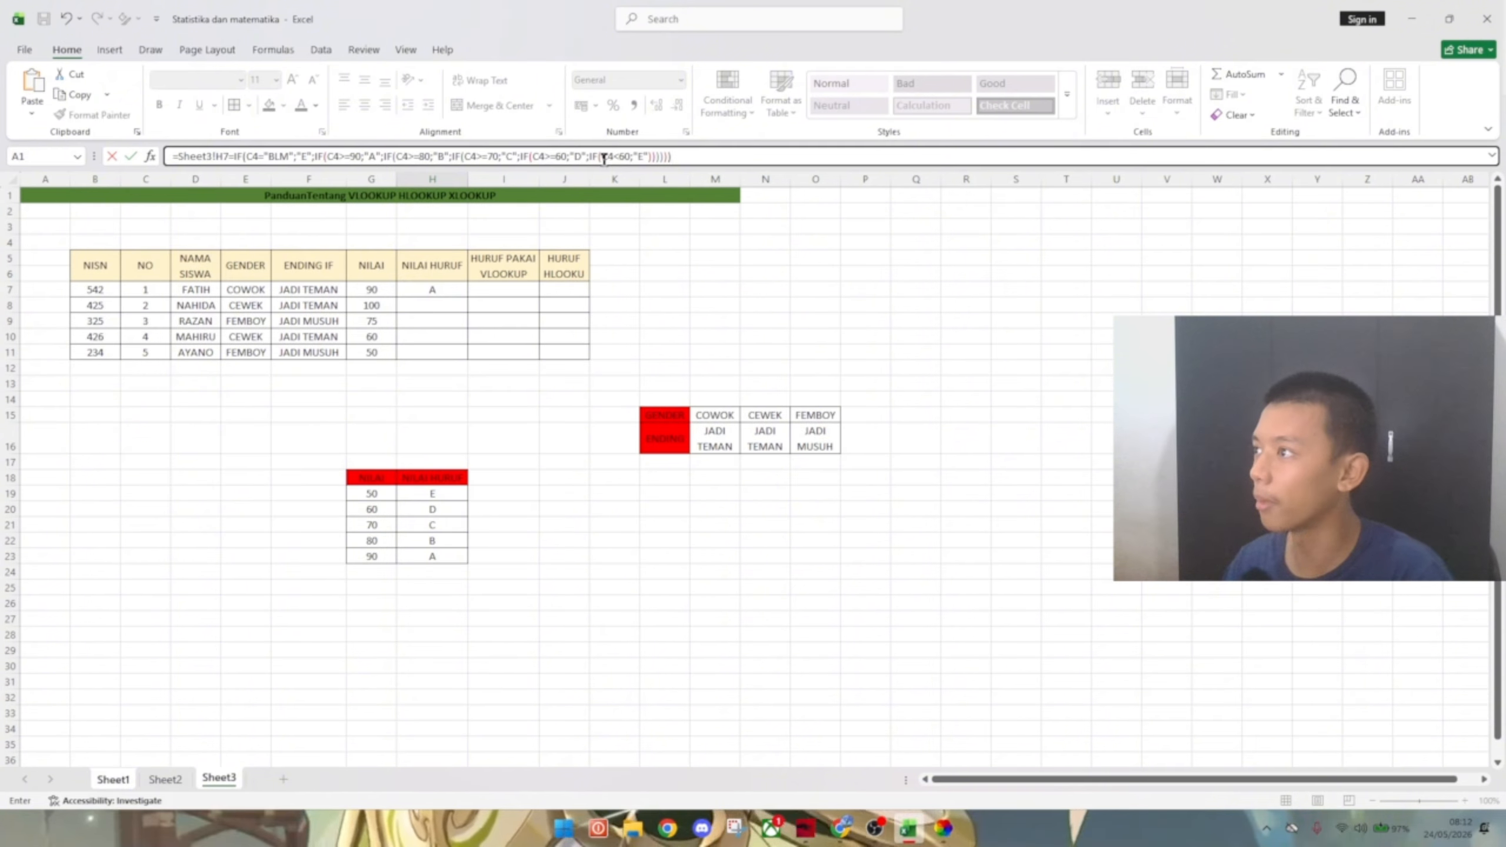
click(261, 156)
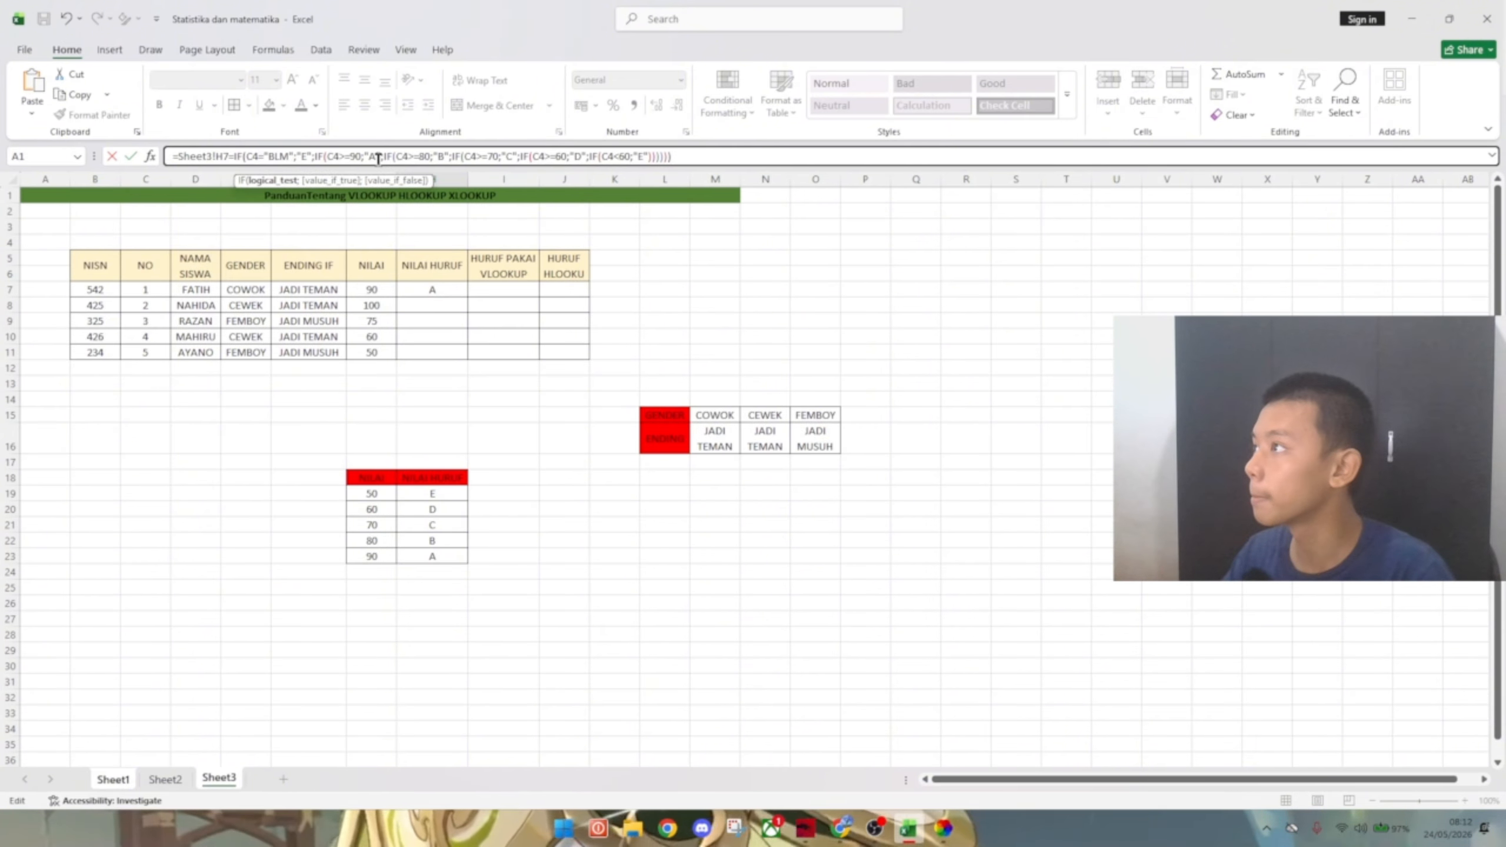
key(Return)
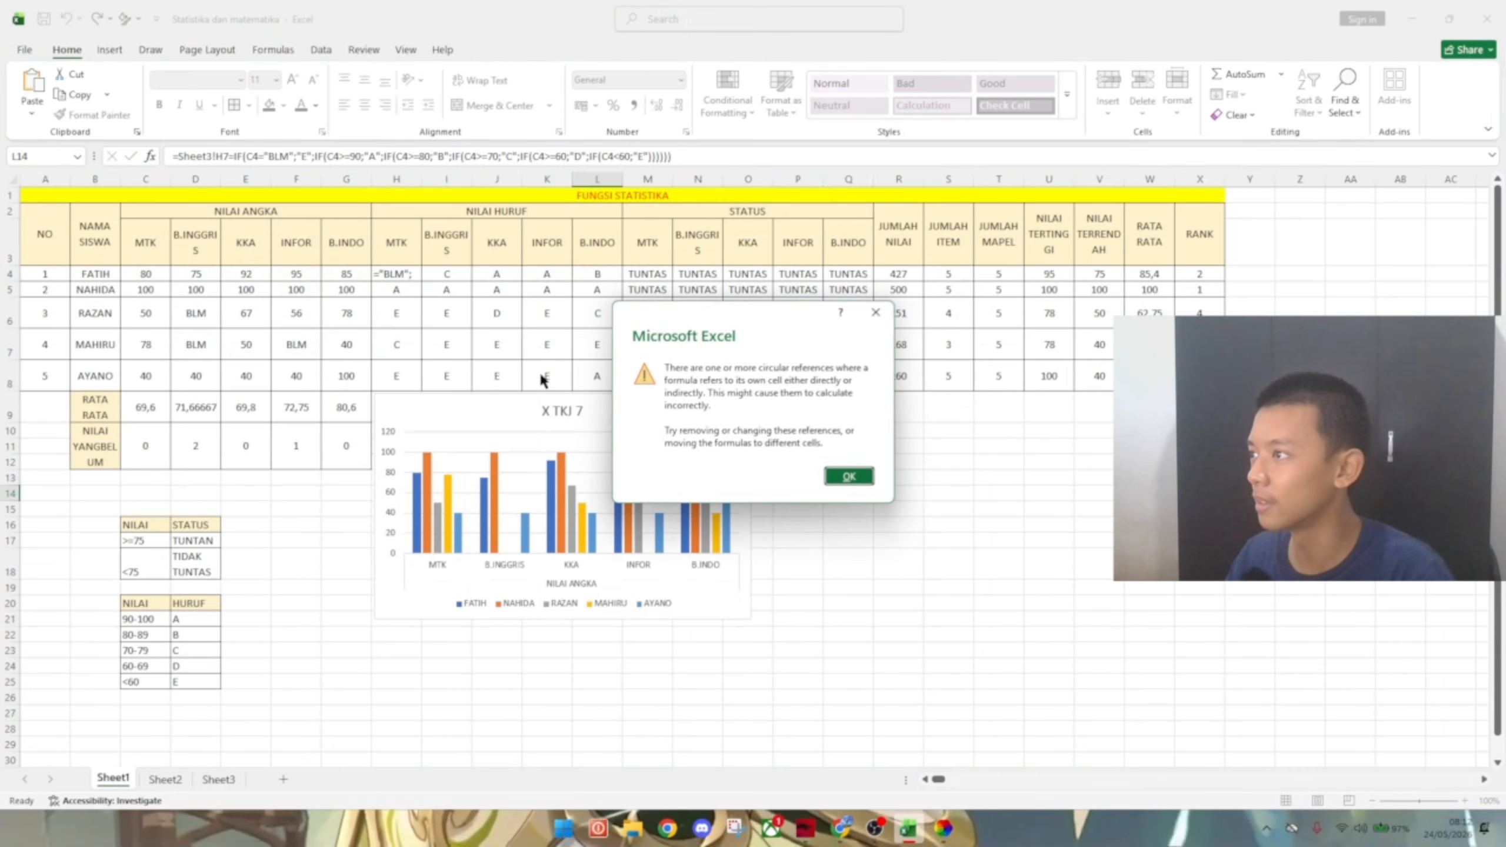
click(848, 476)
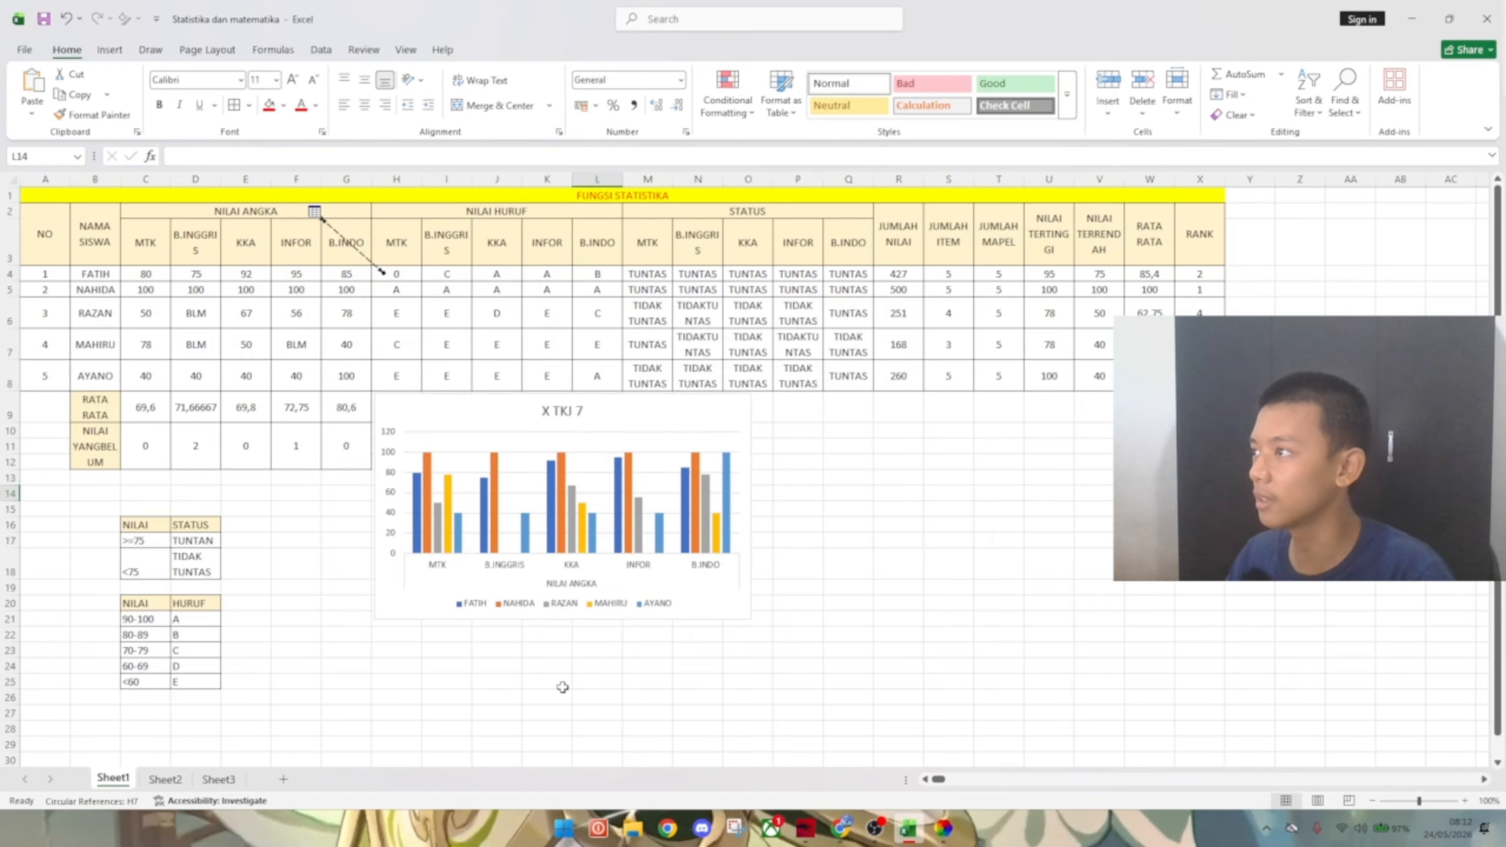
key(ctrl+z)
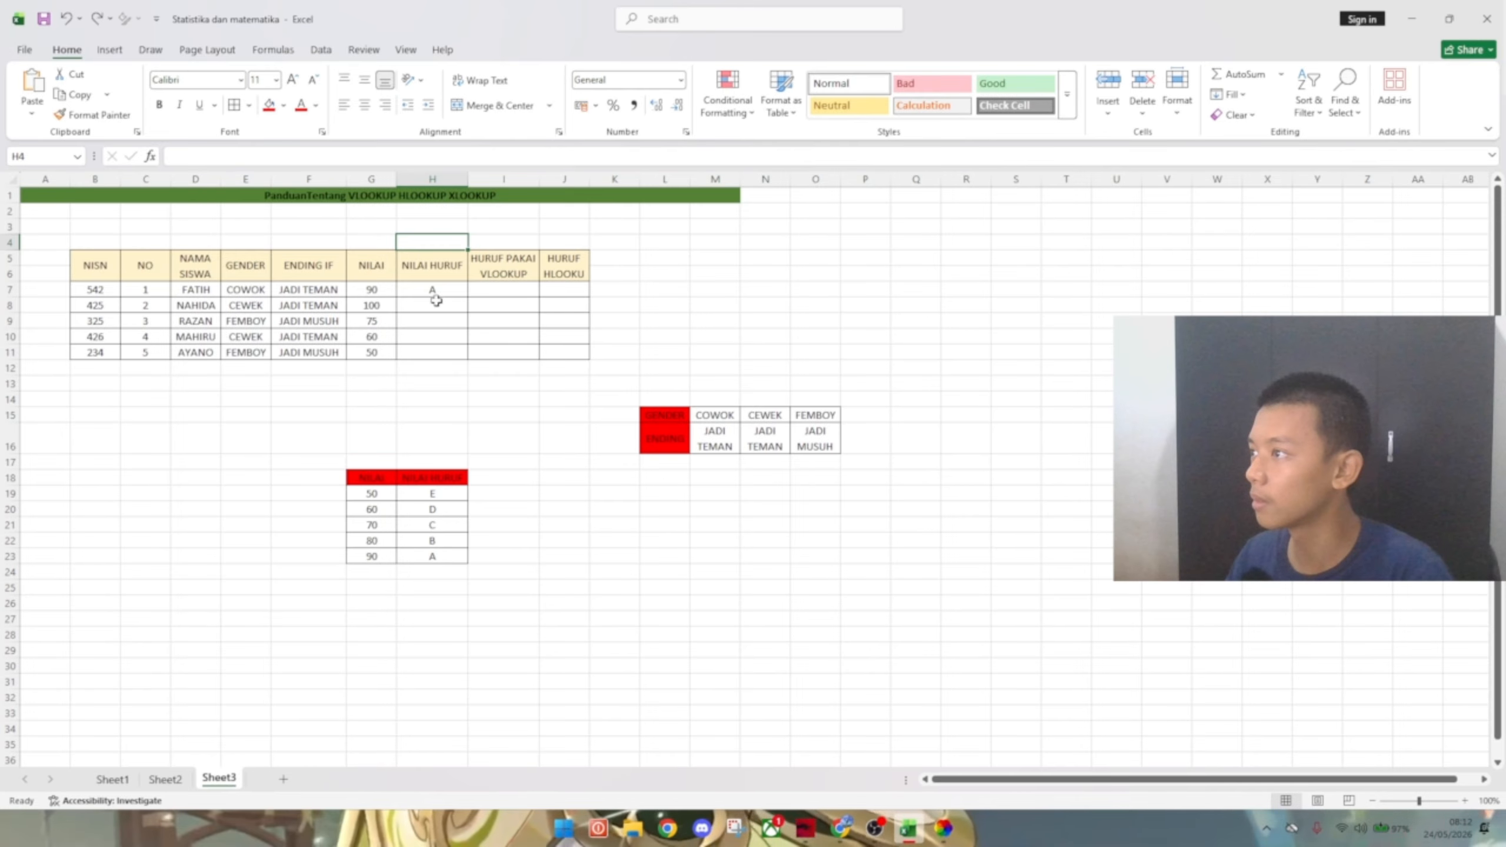
- Clear the incomplete IF formula from H7 under NILAI HURUF on Sheet3
click(454, 292)
click(417, 153)
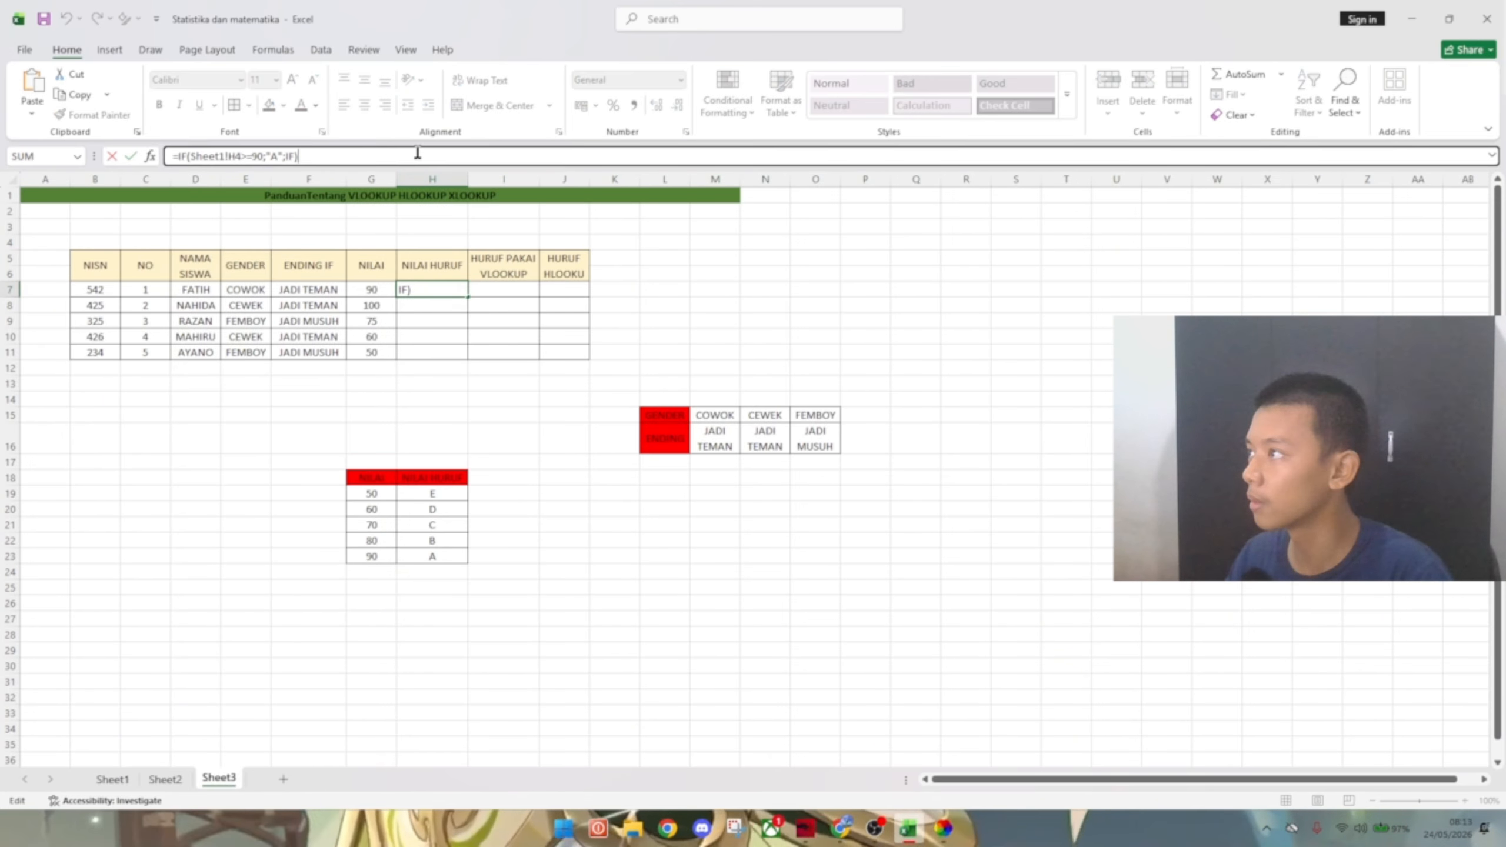
key(Escape)
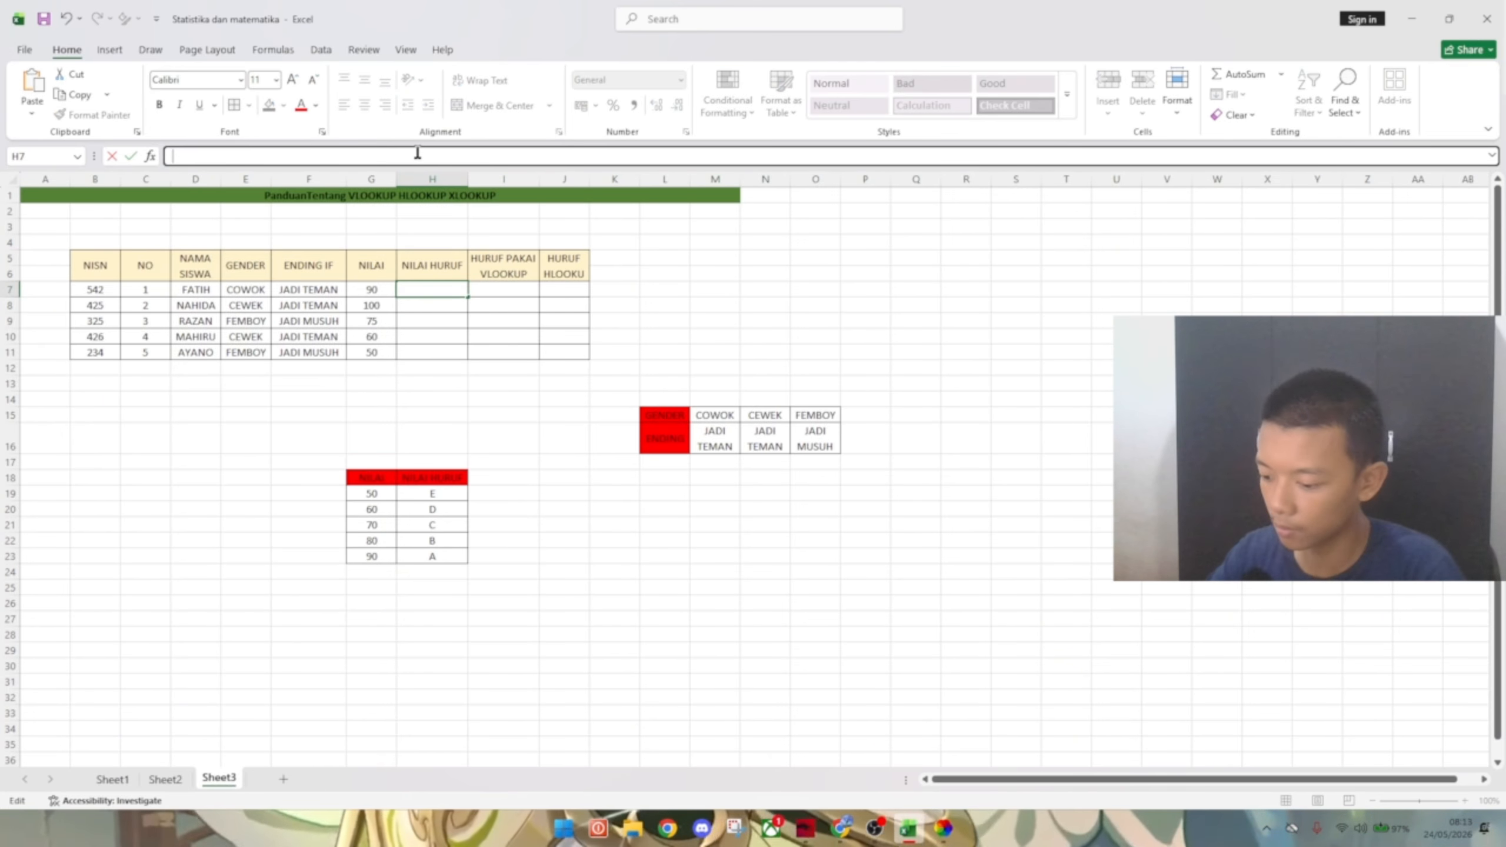
click(146, 694)
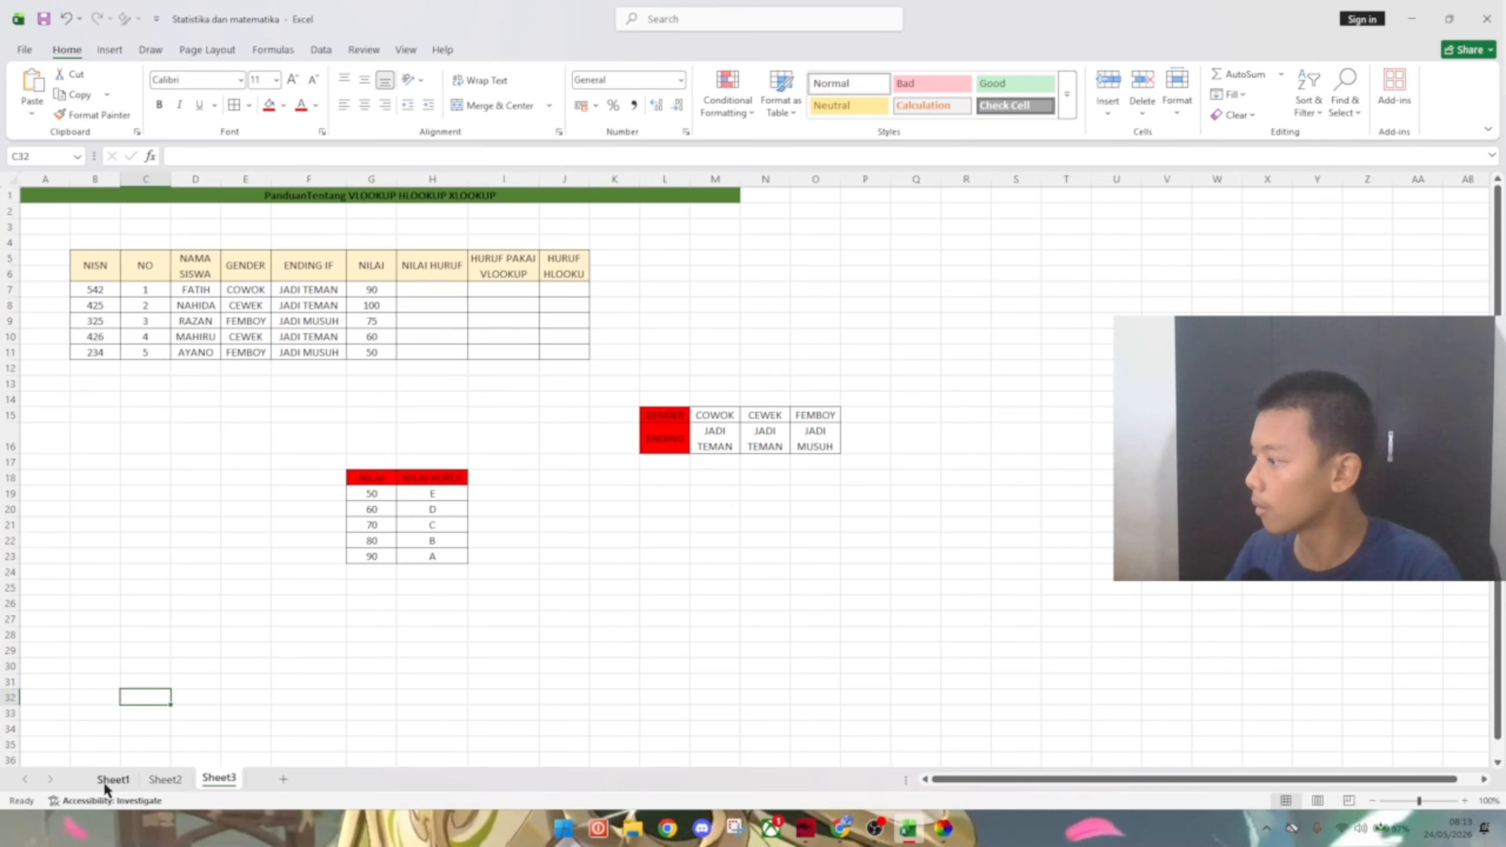
- Copy the nested IF letter-grade formula from Sheet1 cell H4, leaving that cell's original formula in place
click(112, 779)
click(396, 274)
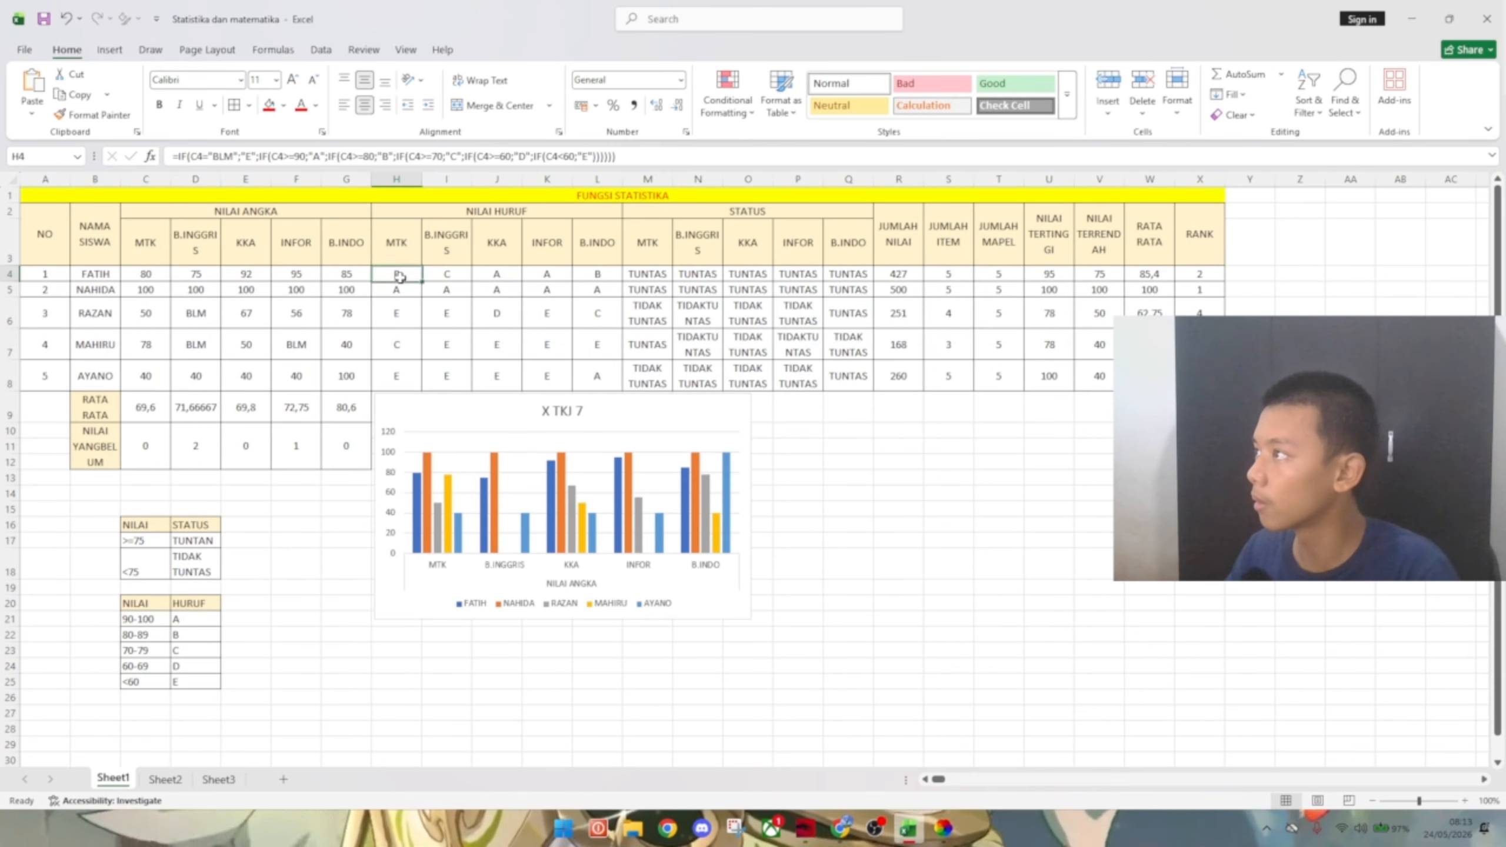
click(403, 155)
triple_click(403, 156)
key(ctrl+c)
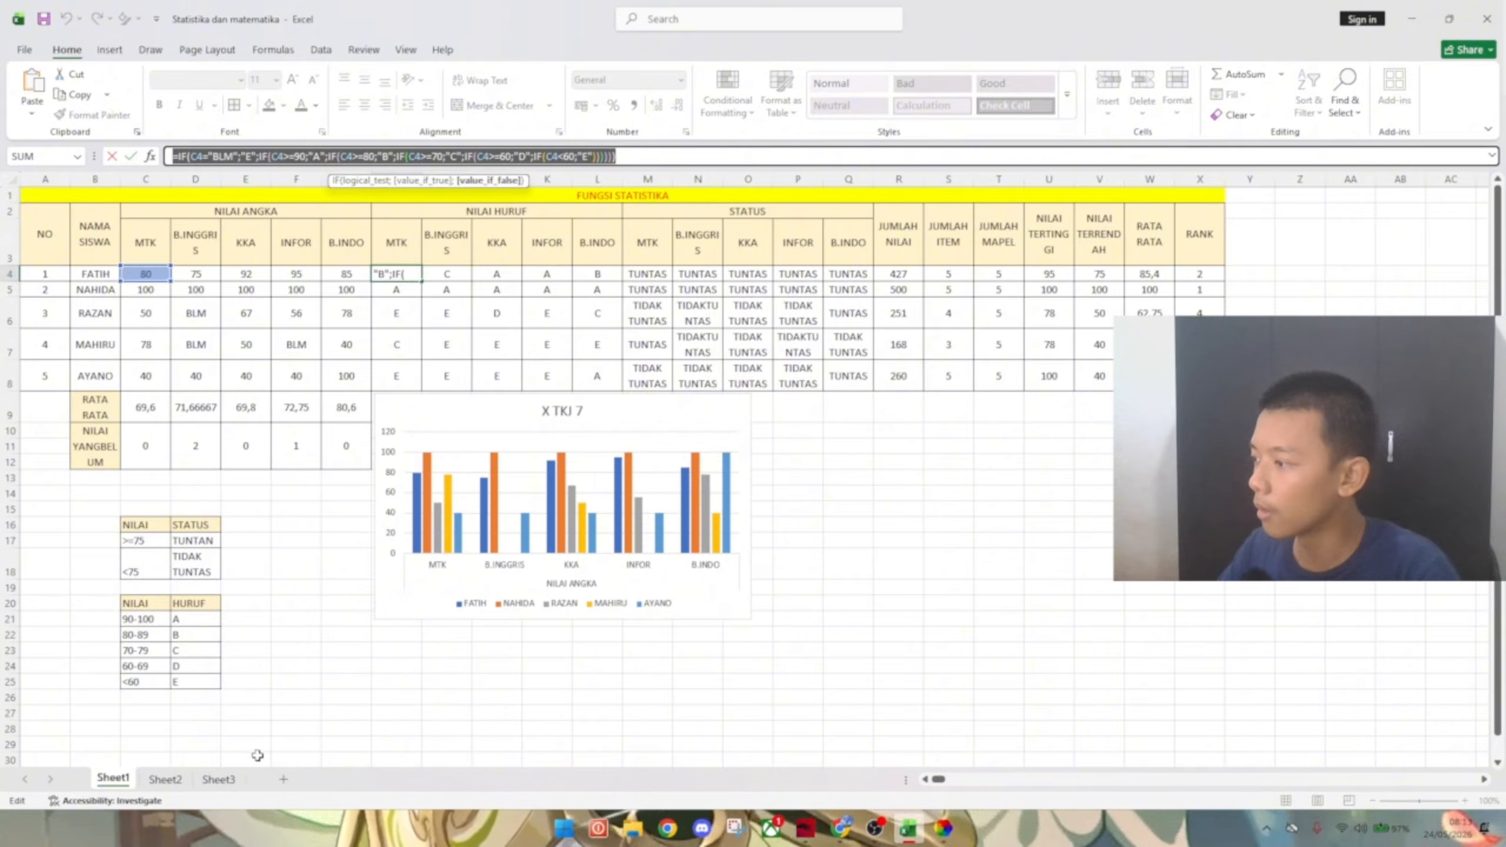
click(219, 779)
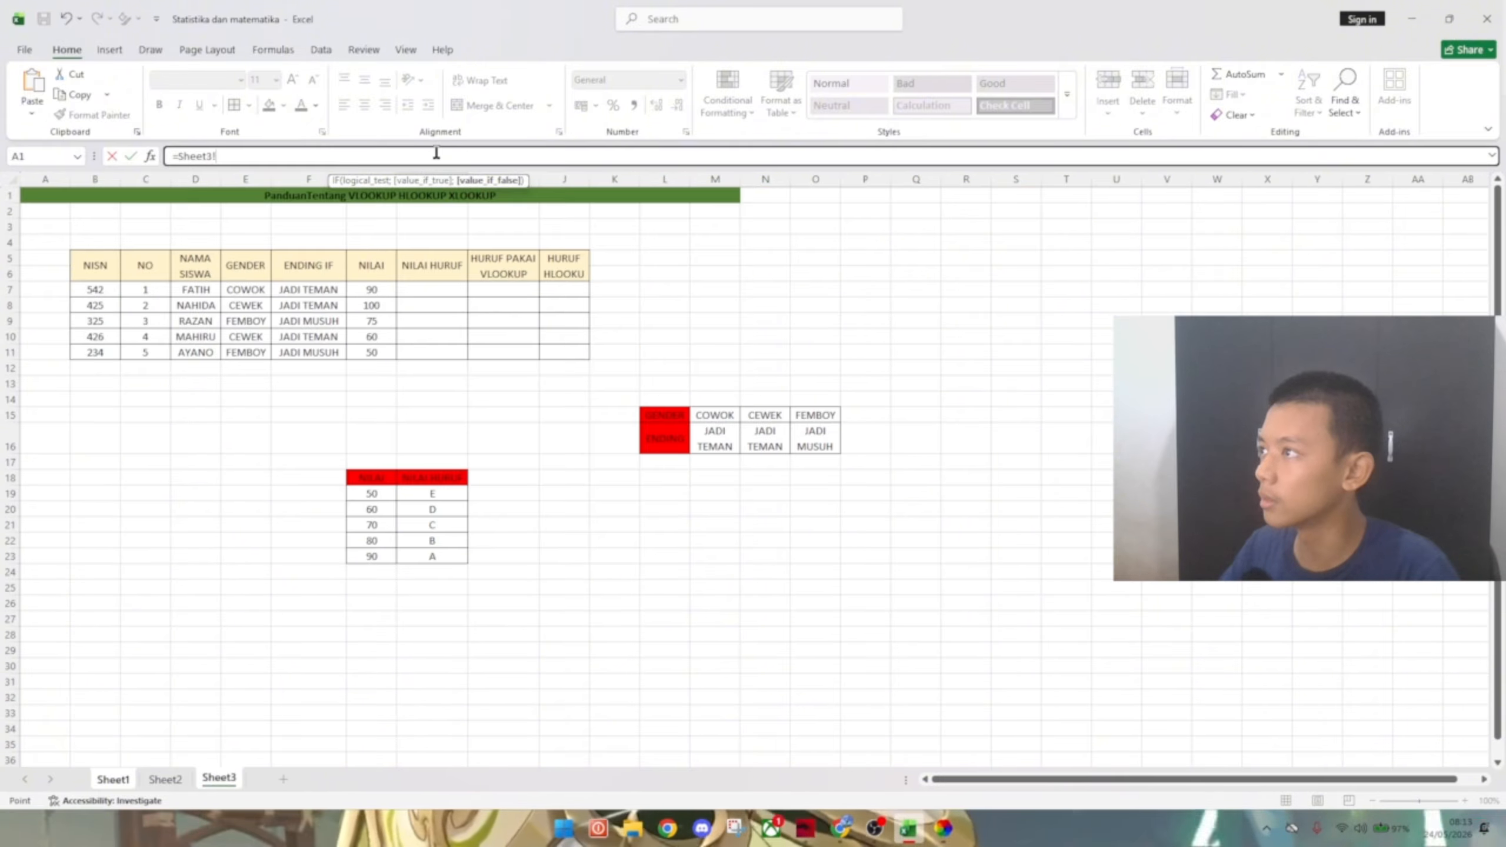
click(430, 290)
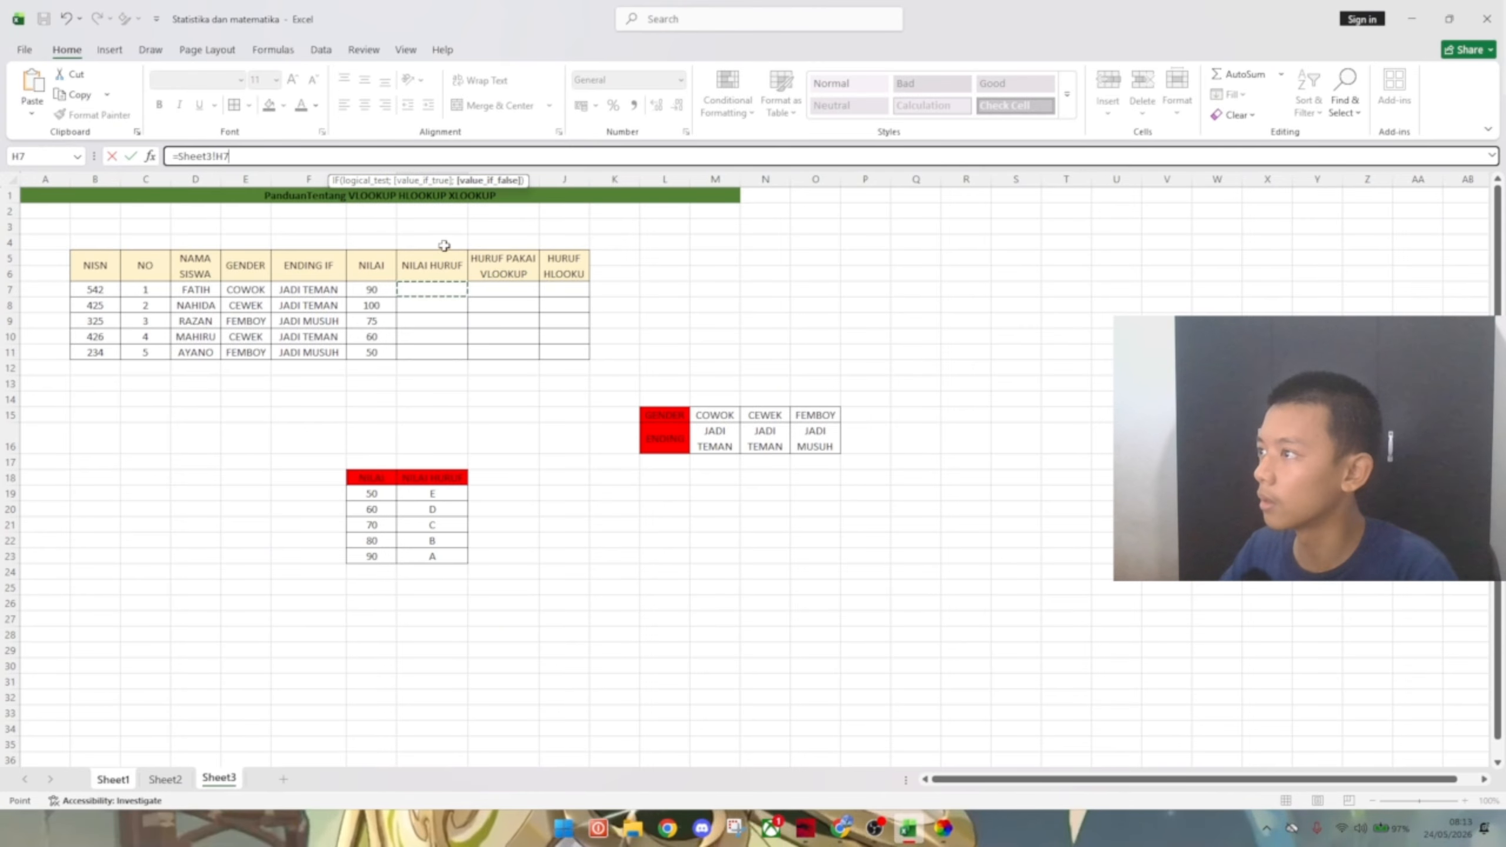
key(Escape)
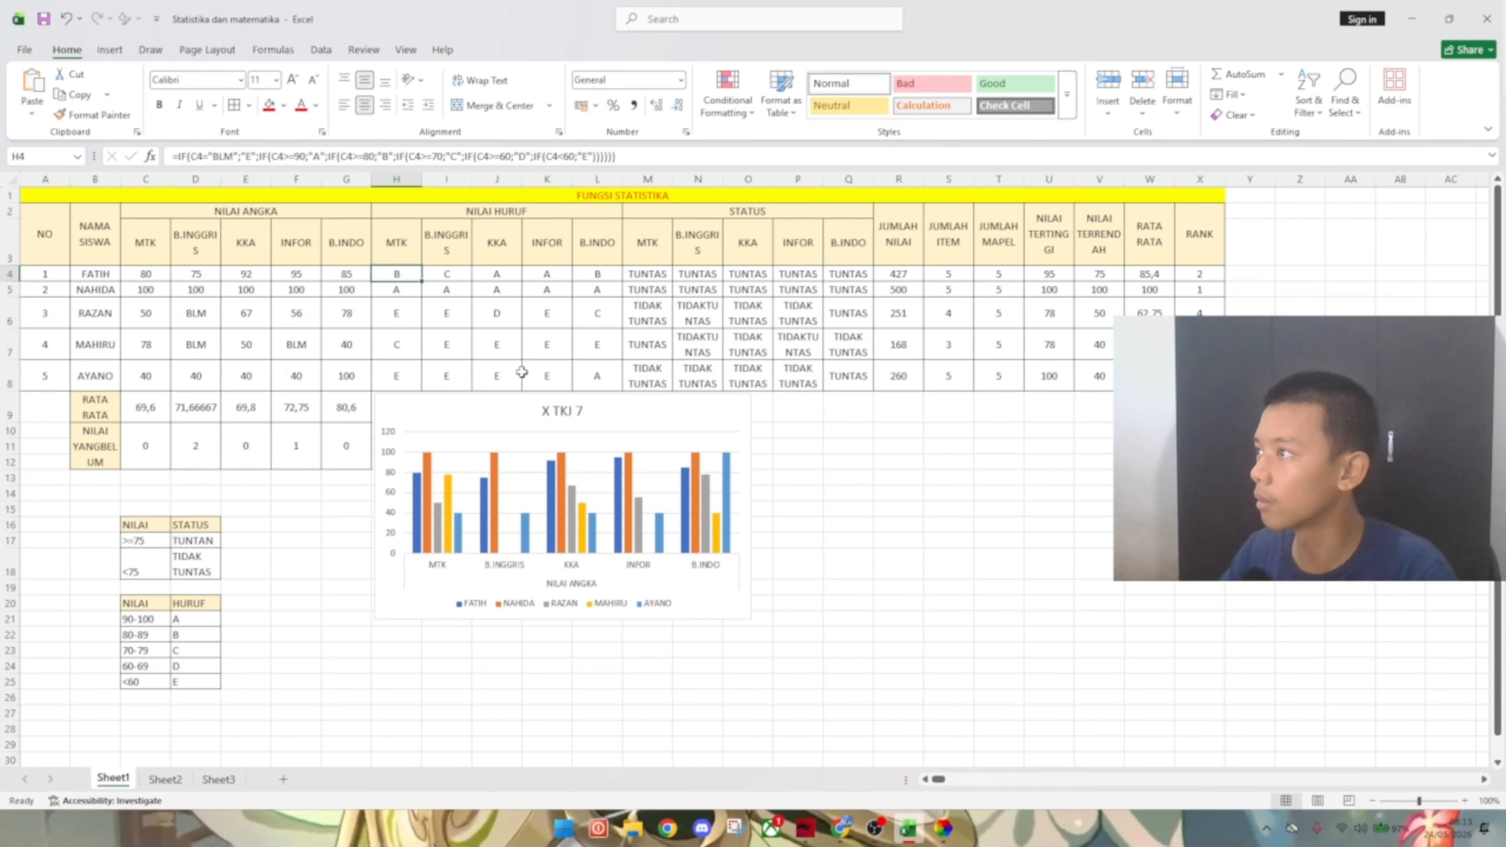
- Paste the copied nested IF formula into H7 under NILAI HURUF on Sheet3
click(165, 779)
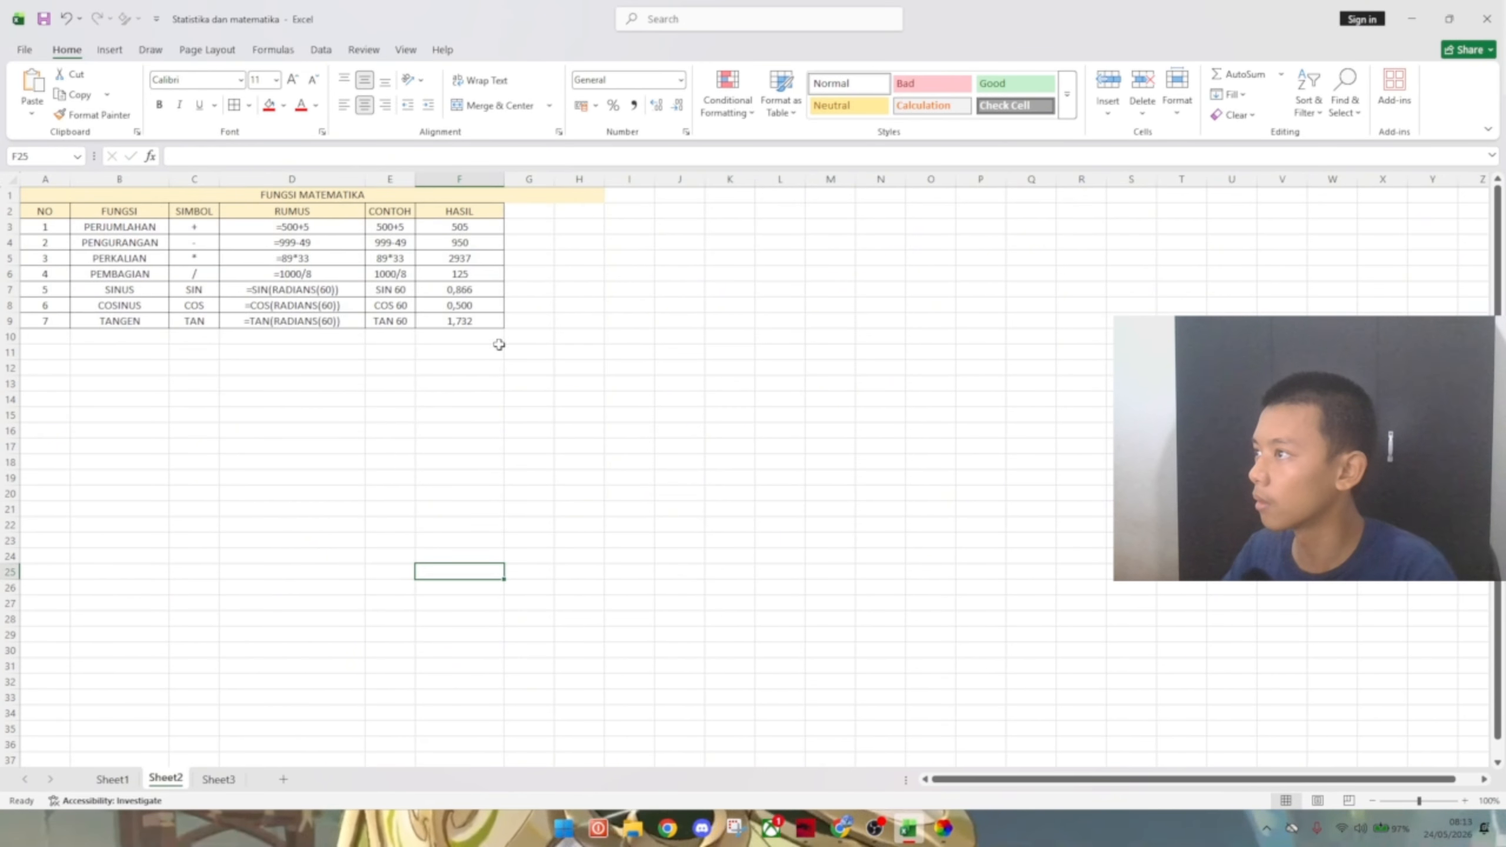
click(219, 779)
click(436, 289)
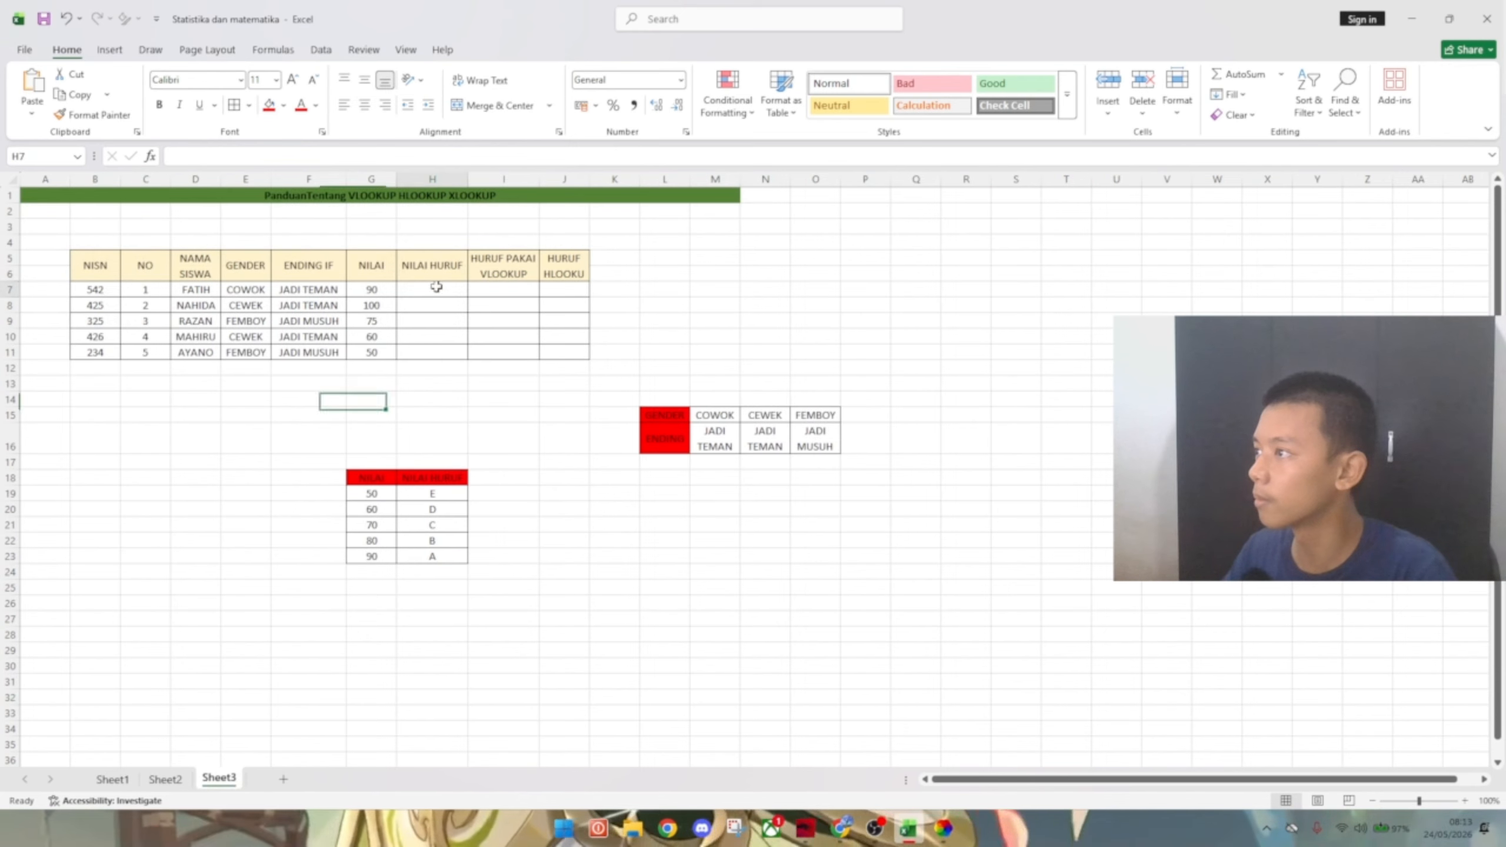
key(ctrl+v)
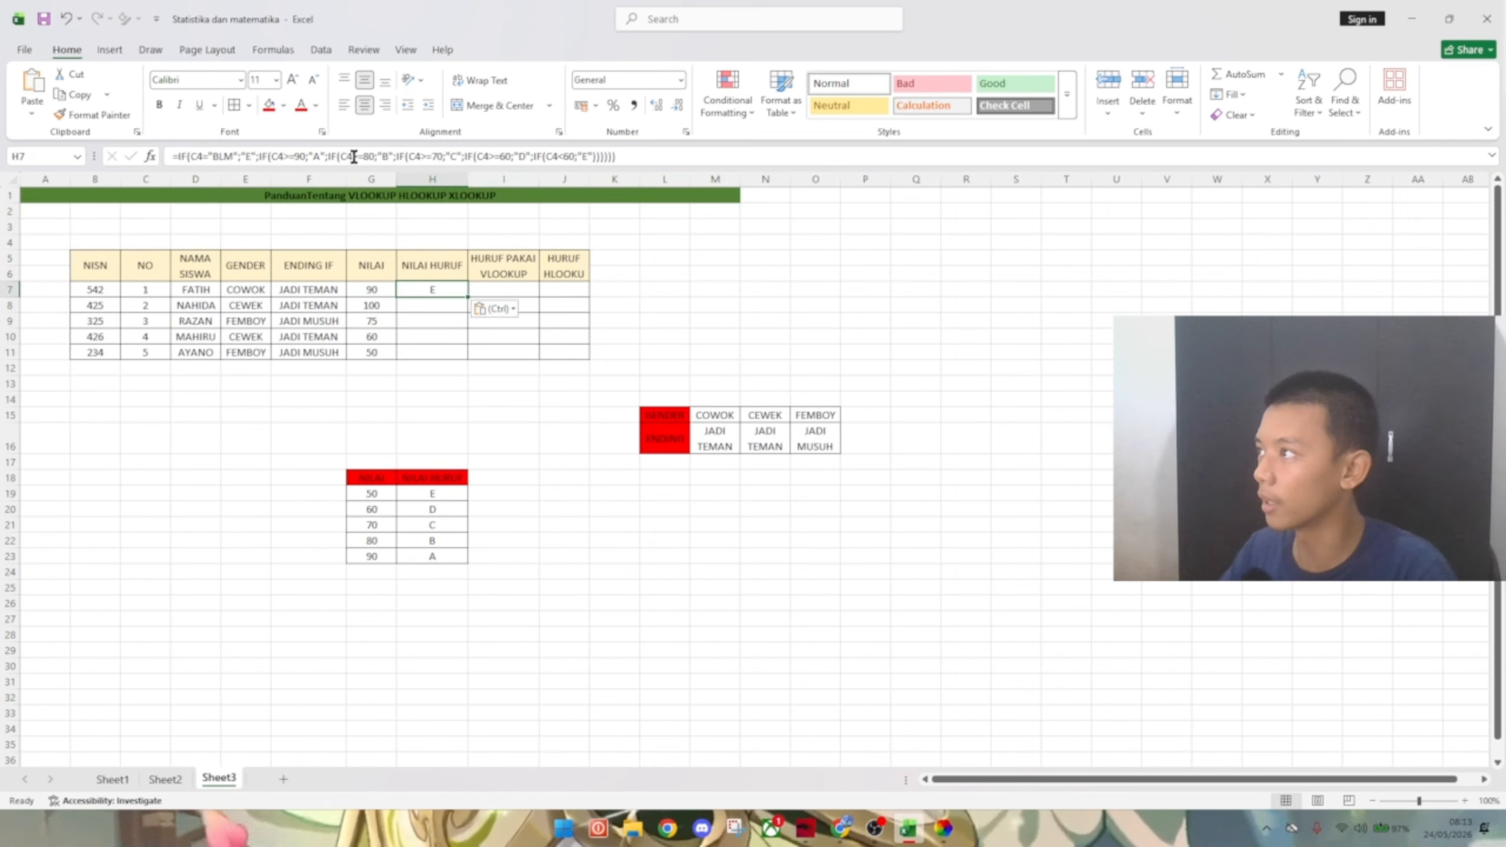
click(290, 155)
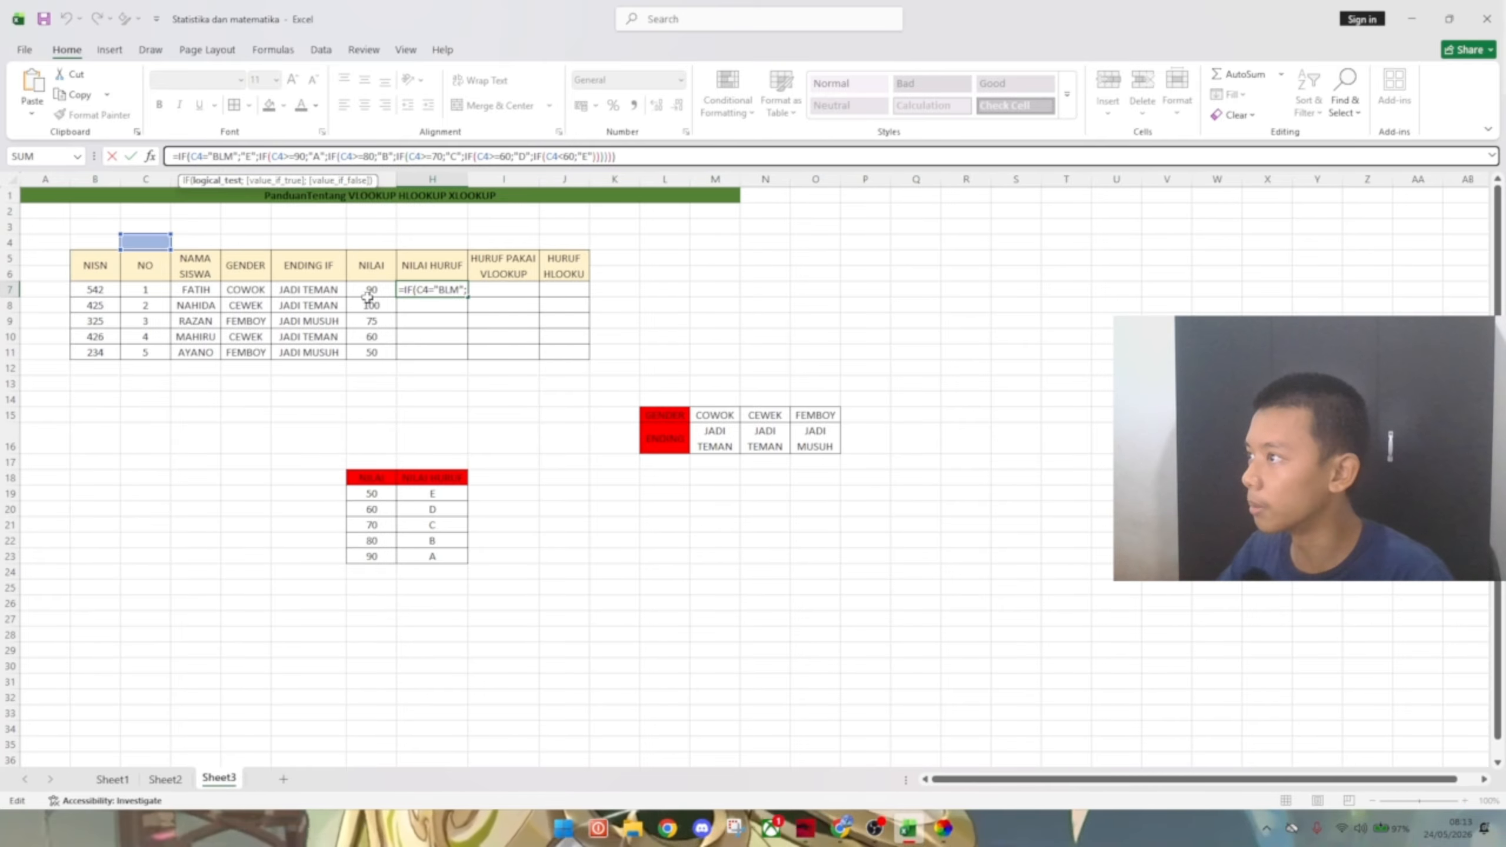
click(387, 287)
click(433, 289)
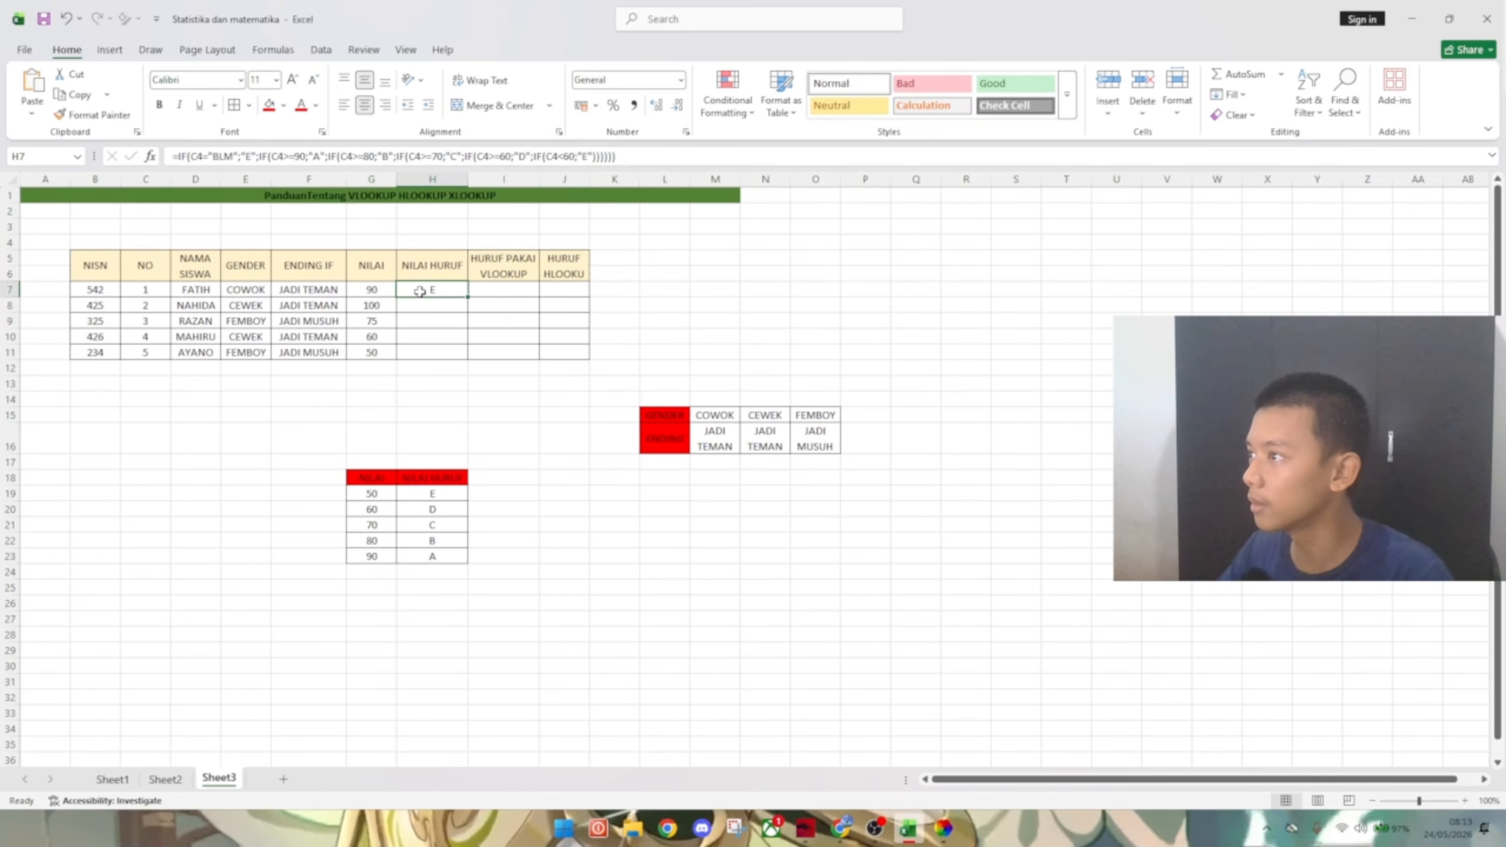
- Change the cell reference to G7 in the "BLM" and >=90 tests of H7's nested IF formula
click(198, 152)
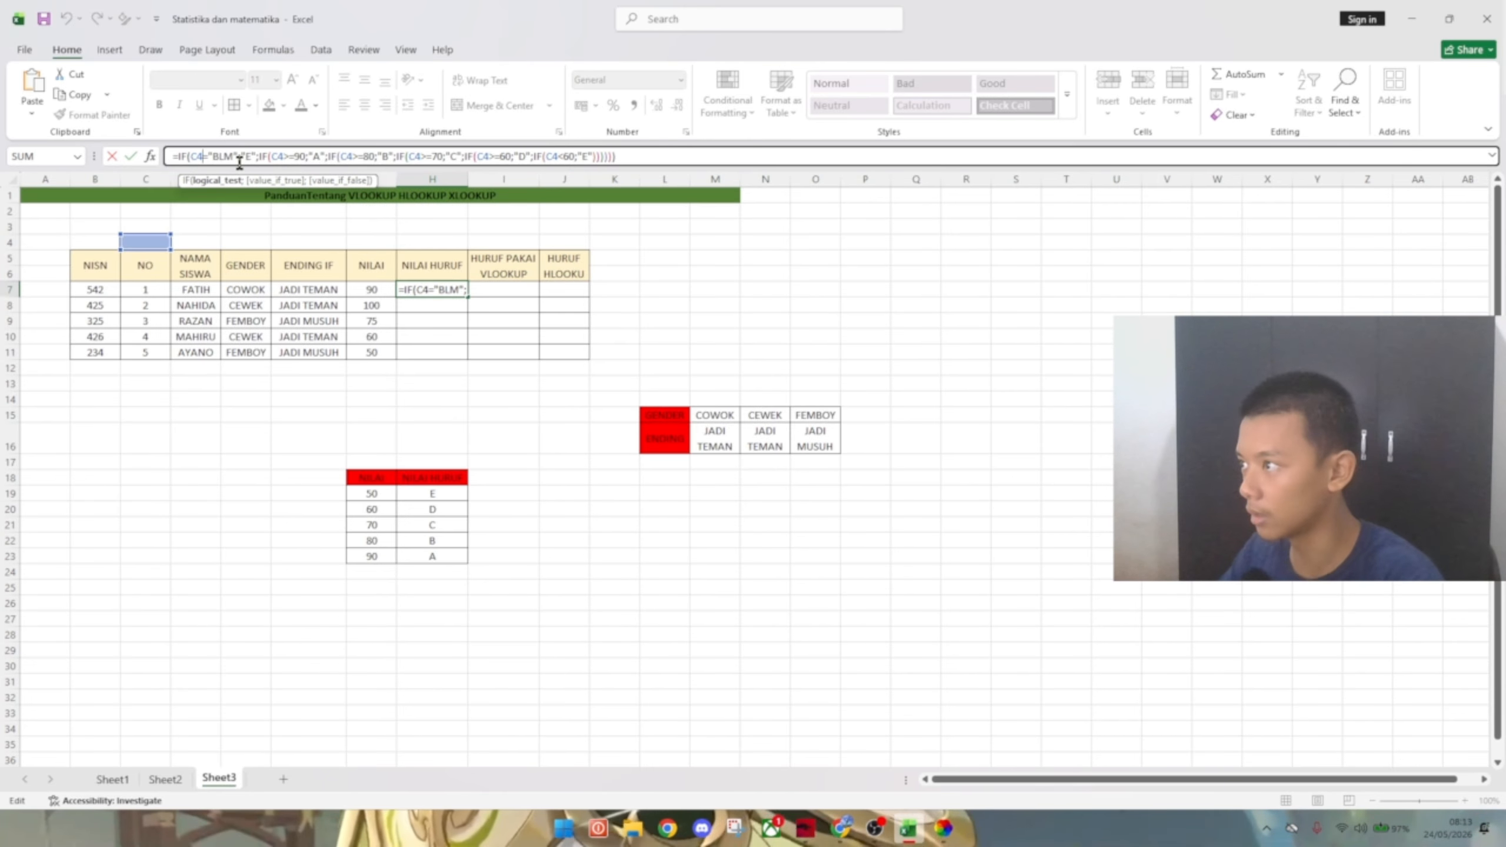
key(BackSpace)
key(BackSpace)
text(G9)
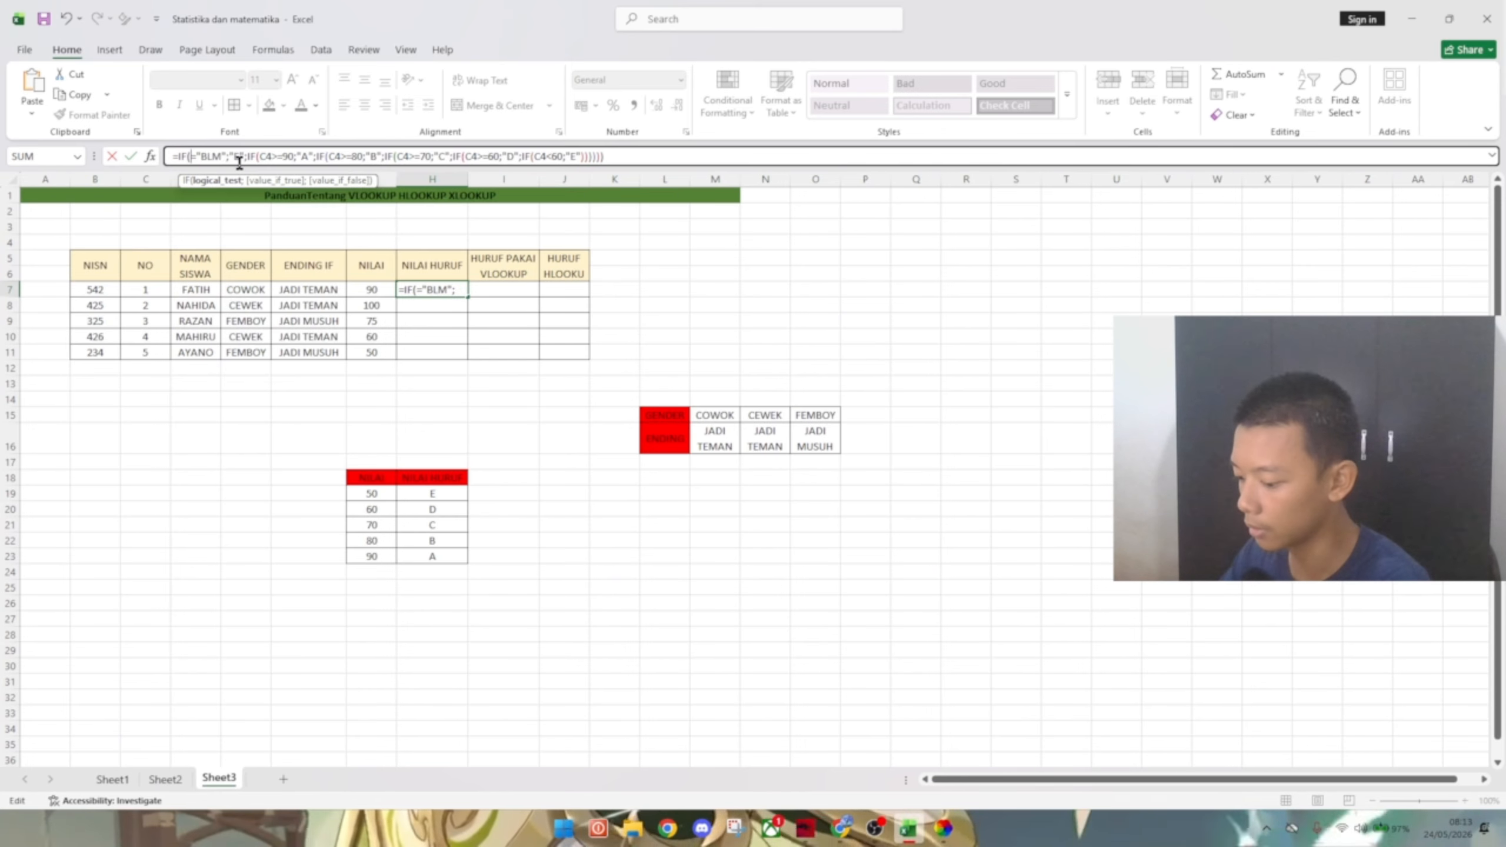
key(BackSpace)
text(7)
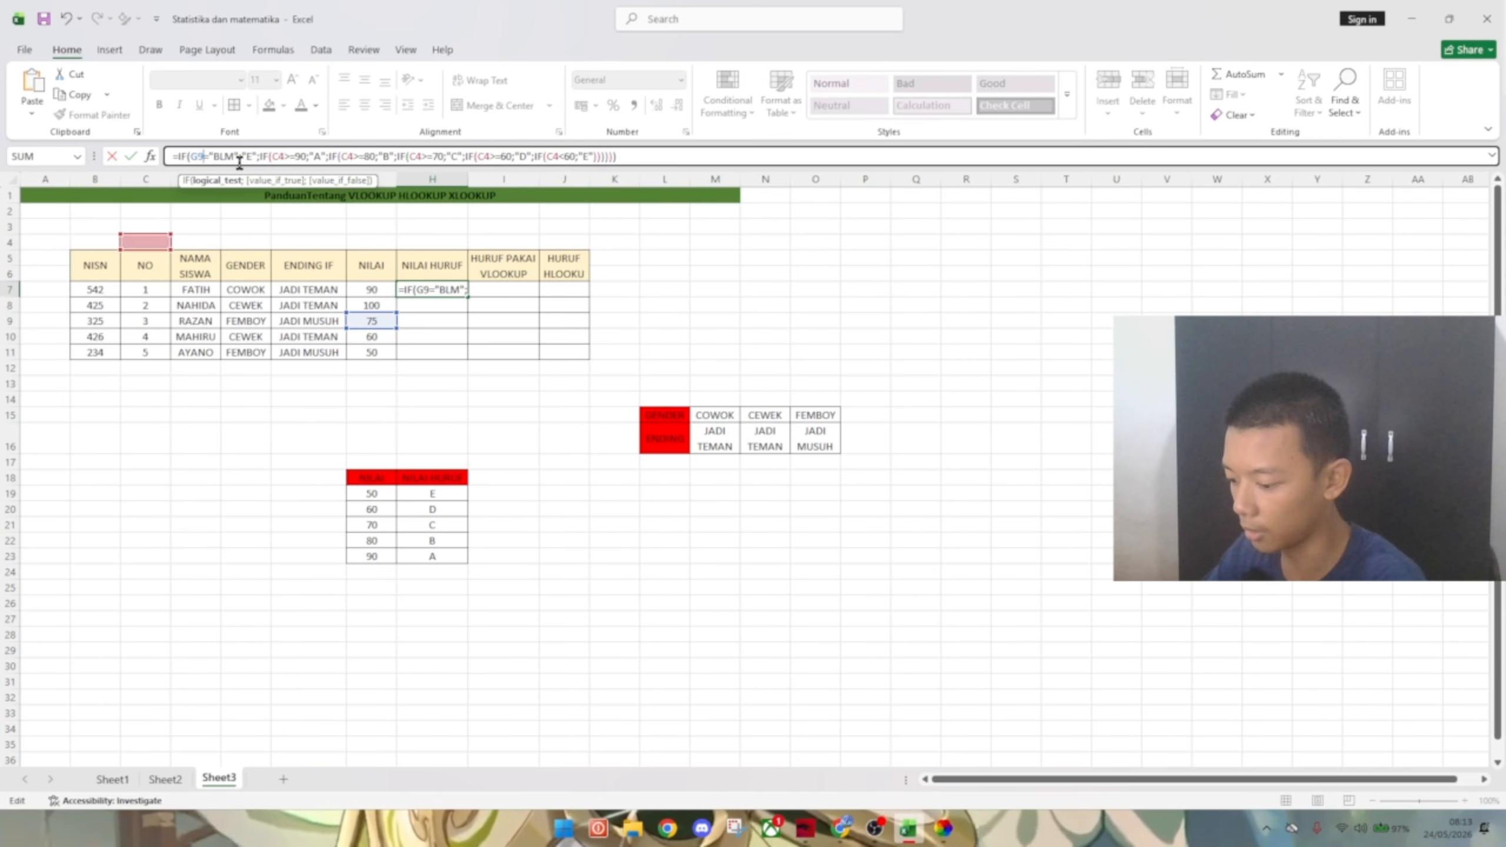
click(286, 156)
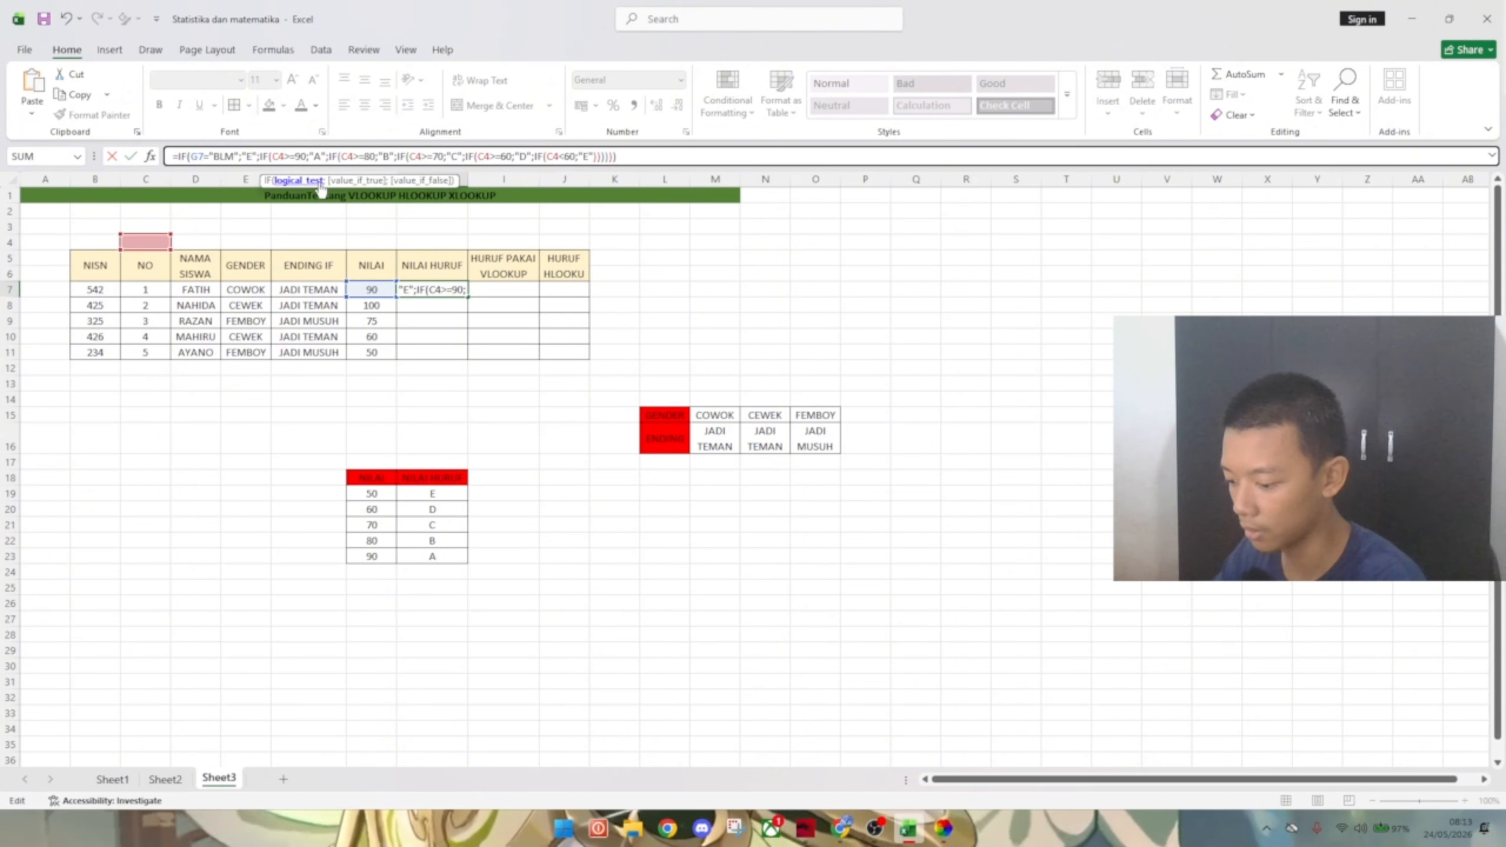
key(BackSpace)
key(BackSpace)
text(G7)
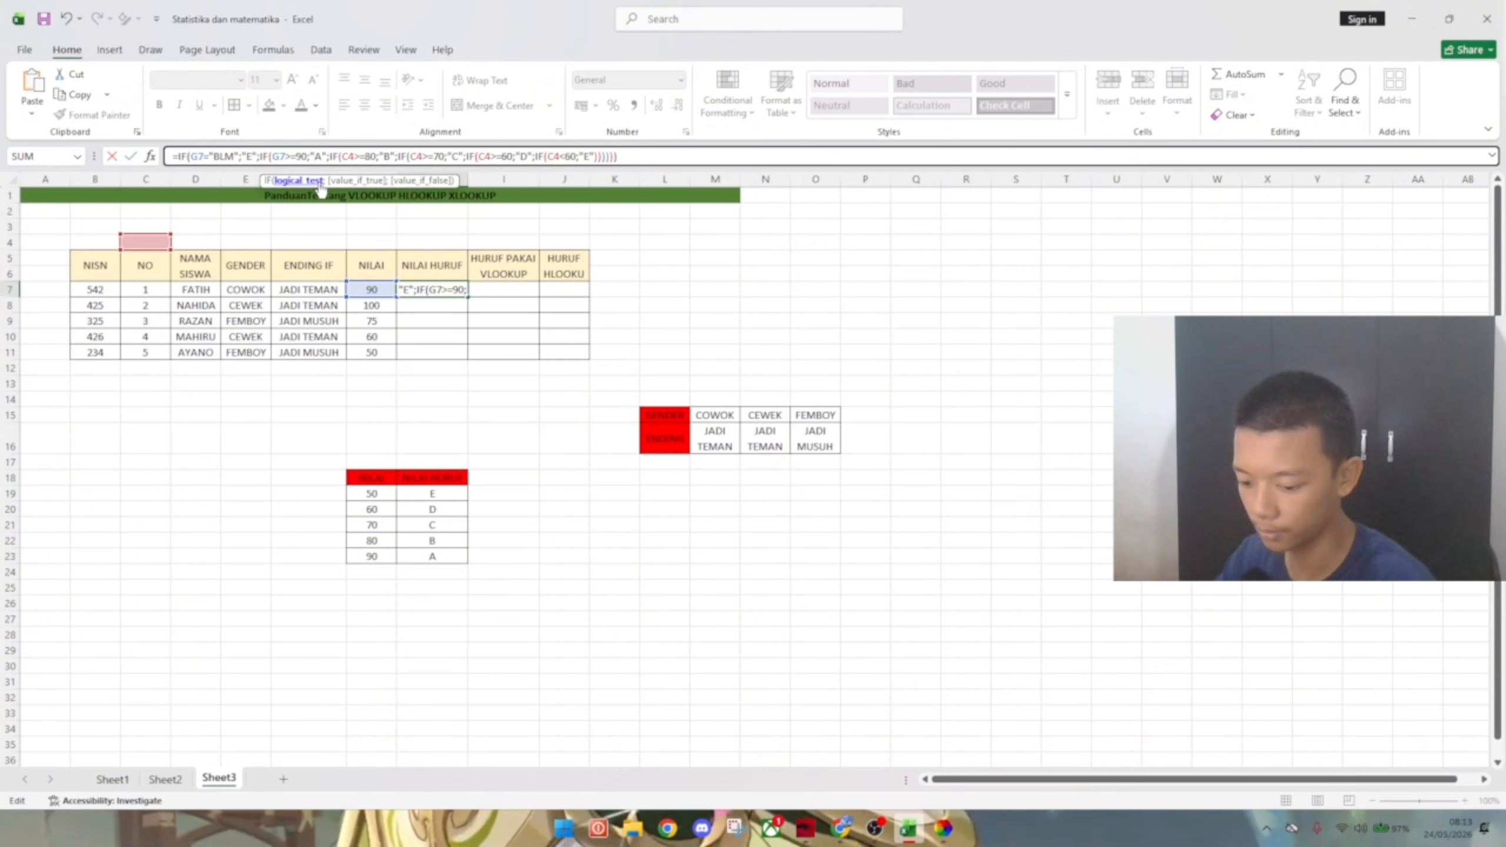
- Replace C4 with G7 in the >=80 test of the nested IF formula in H7
key(Right)
key(Right)
key(Right)
key(Right)
key(Right)
key(Right)
key(Right)
key(Right)
key(Right)
key(Right)
key(Right)
key(Right)
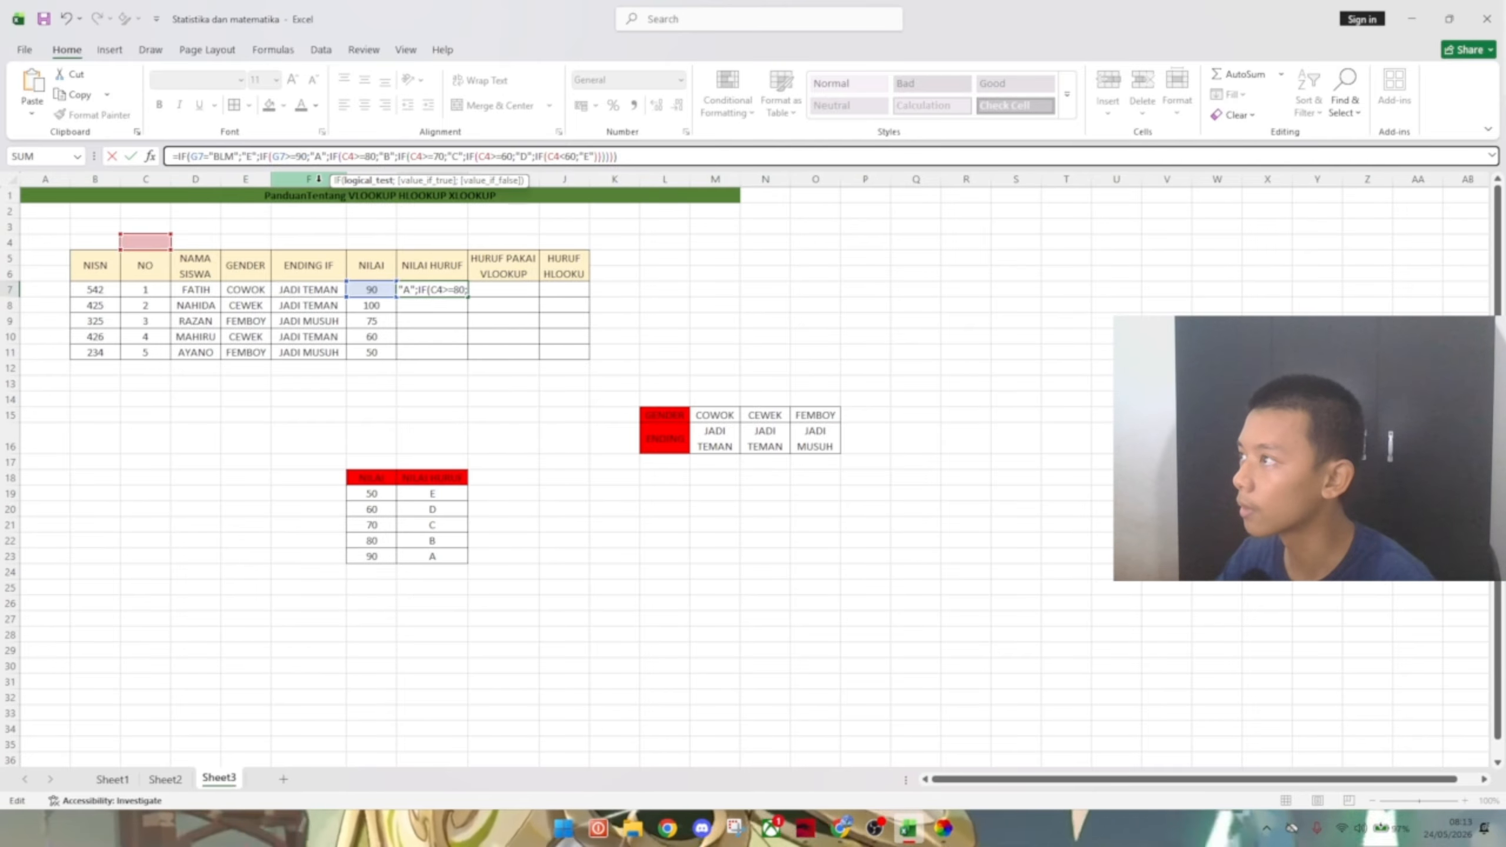
key(BackSpace)
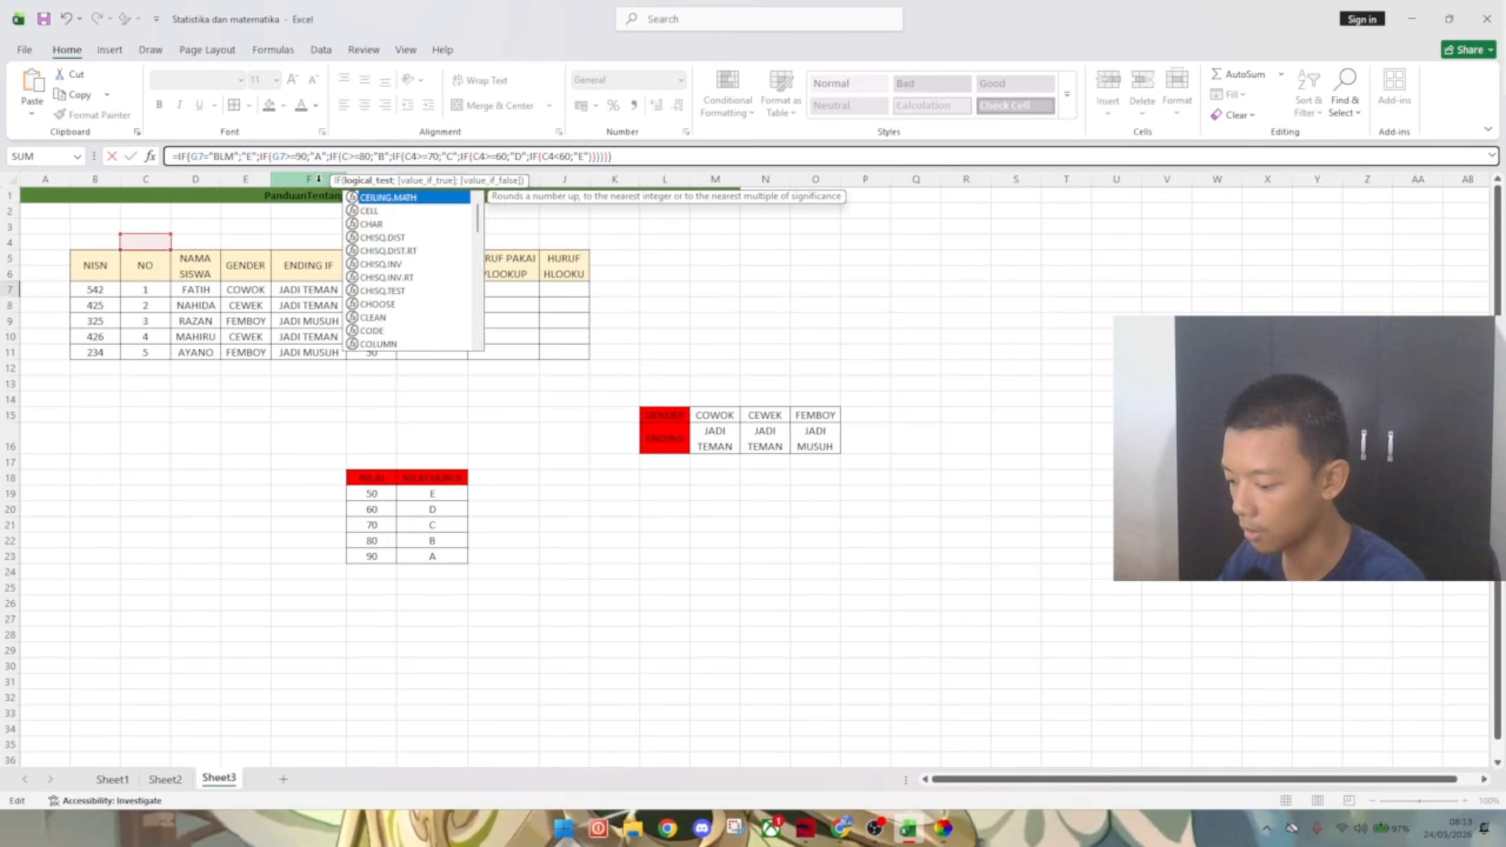
text(G7)
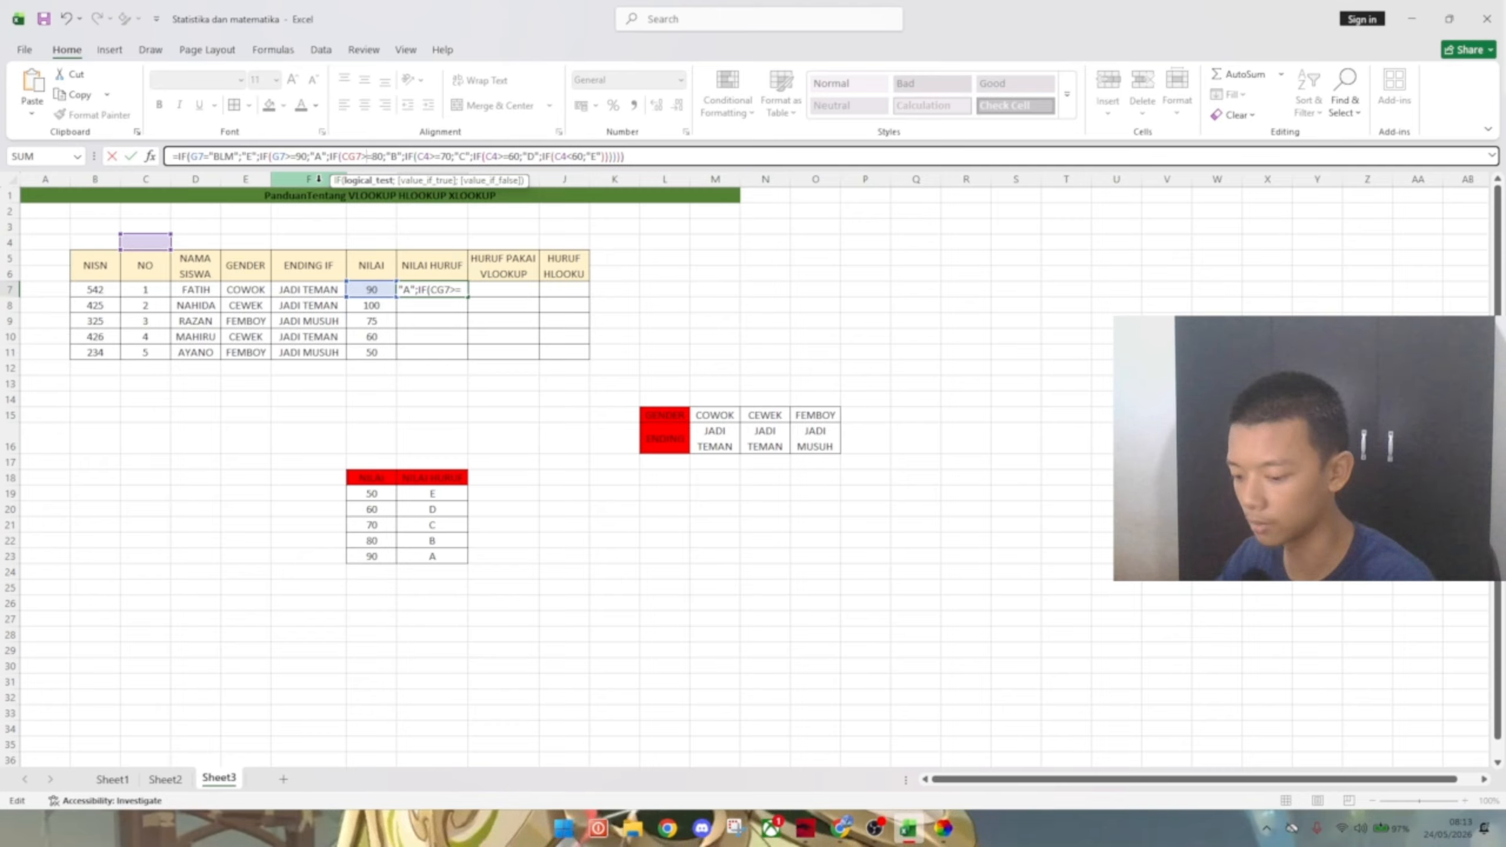
key(Left)
key(Left)
key(BackSpace)
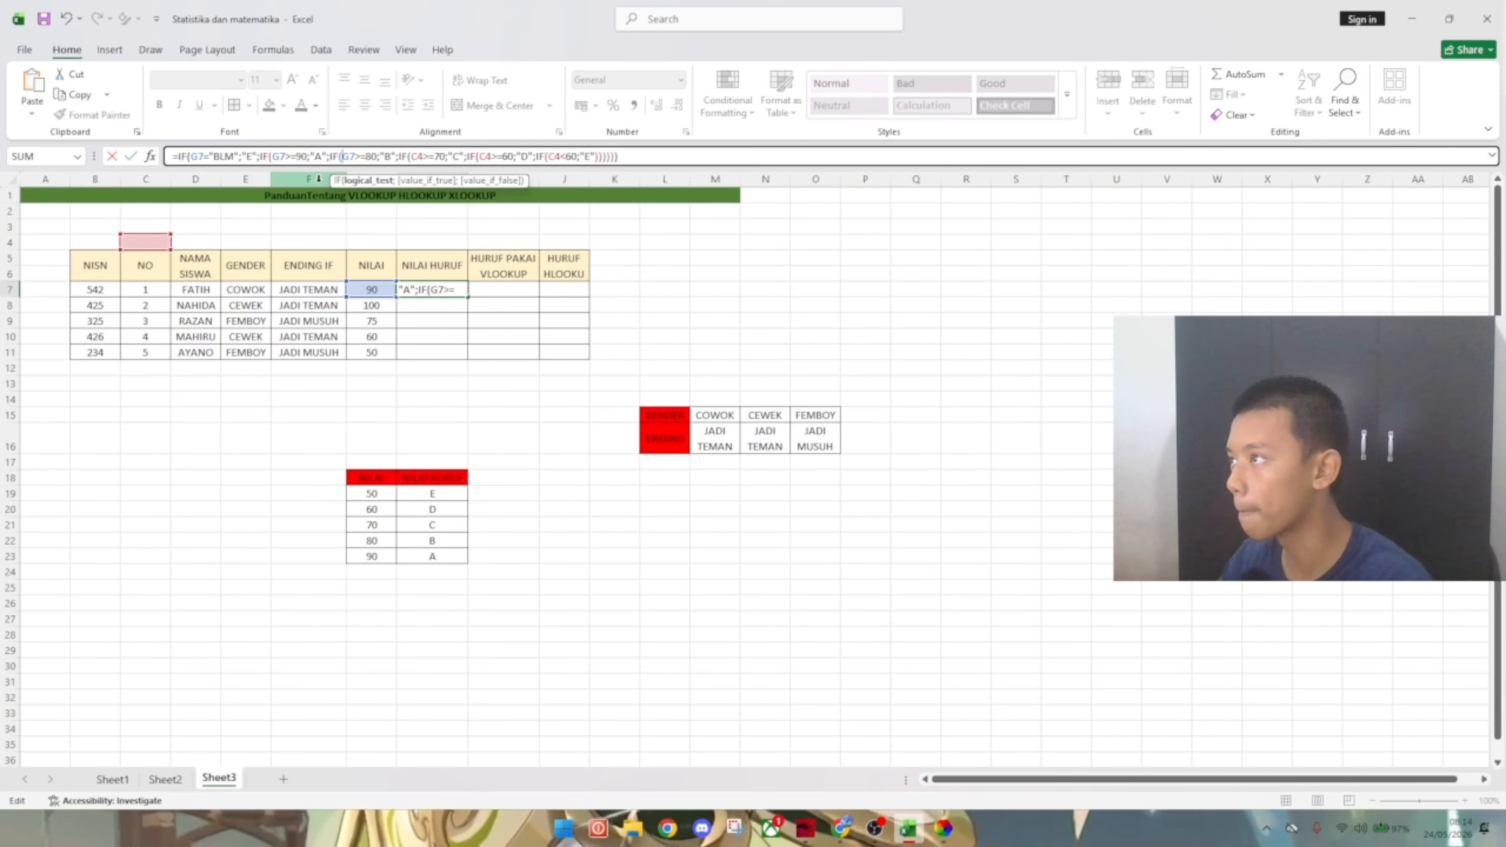
- Replace C4 with G7 in the >=70 test of the nested IF formula in H7
key(Right)
key(Right)
key(Right)
key(Right)
key(Right)
key(Right)
key(Right)
key(Right)
key(Right)
key(Right)
key(Right)
key(Right)
key(Right)
key(Right)
key(Right)
key(Right)
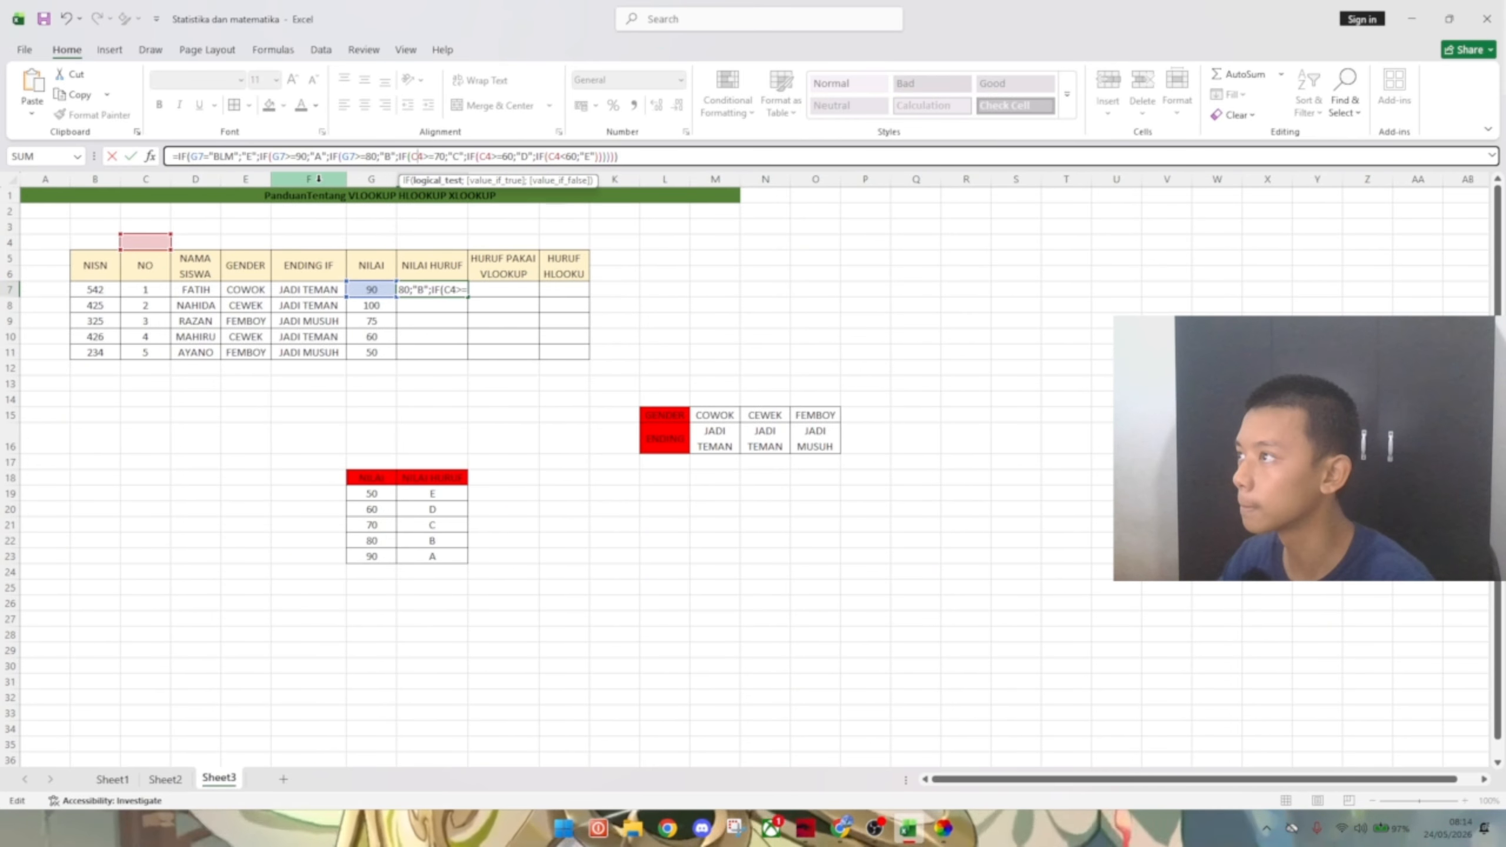
key(BackSpace)
key(BackSpace)
text(G7)
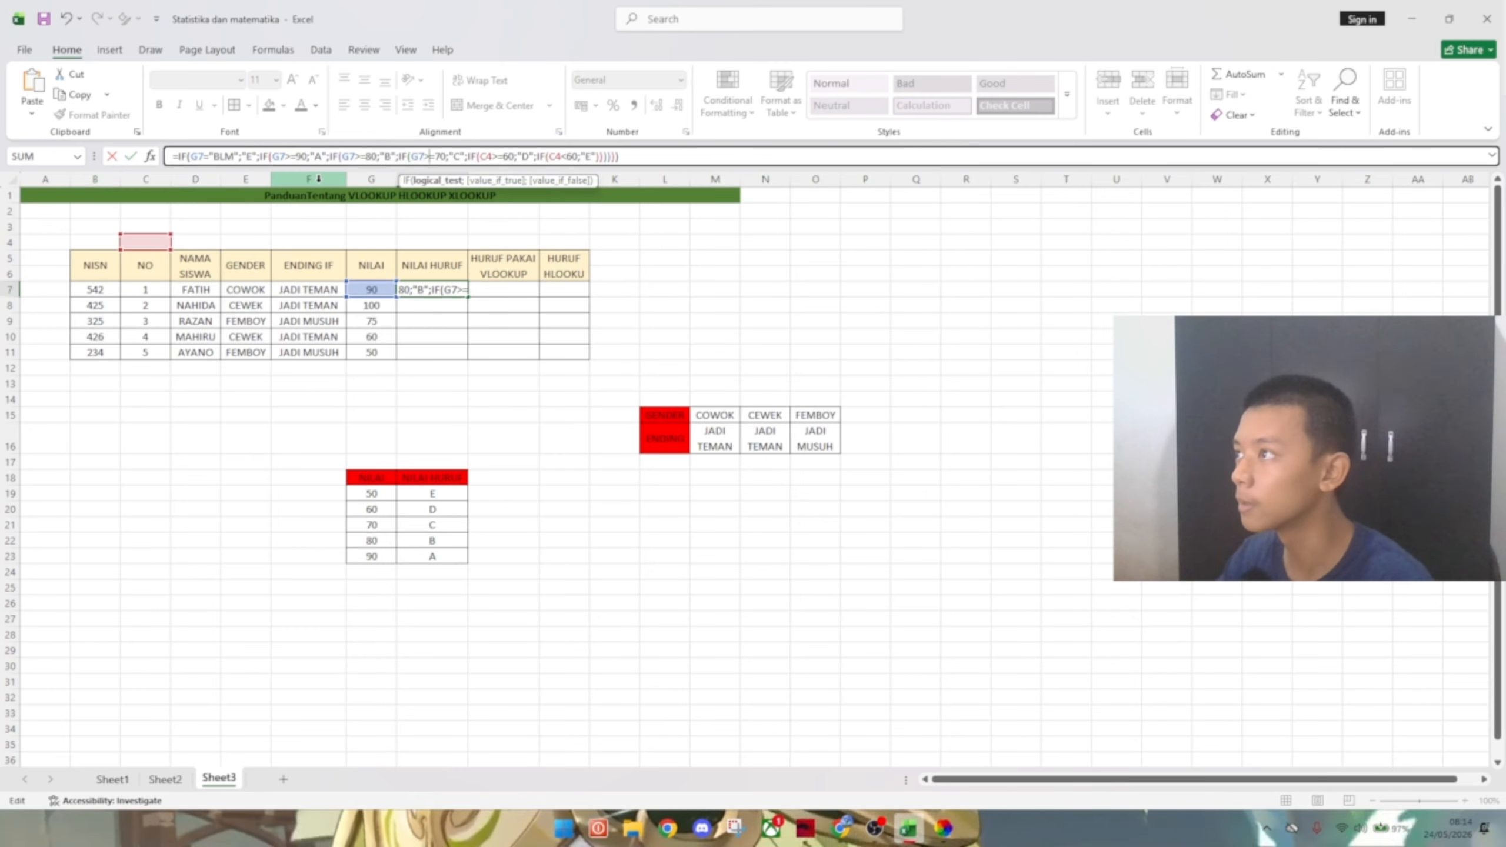
- Replace C4 with G7 in the >=60 test of the nested IF formula in H7
key(Right)
key(Right)
key(Right)
key(Right)
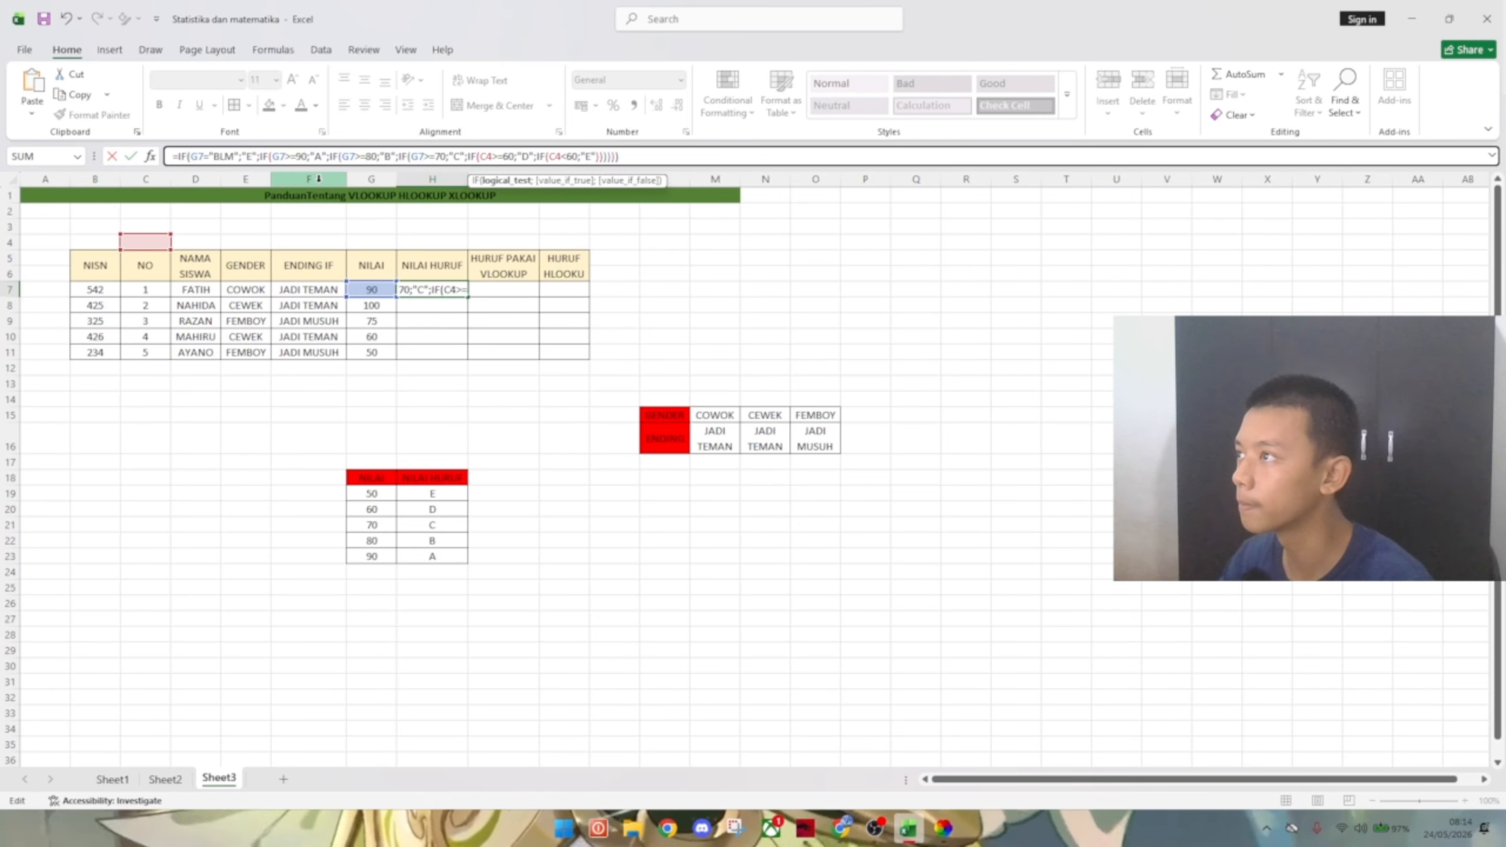
key(BackSpace)
key(BackSpace)
text(G7)
- Replace C4 with G7 in the final <60 test and commit the formula in H7
key(Right)
key(Right)
key(Right)
key(Right)
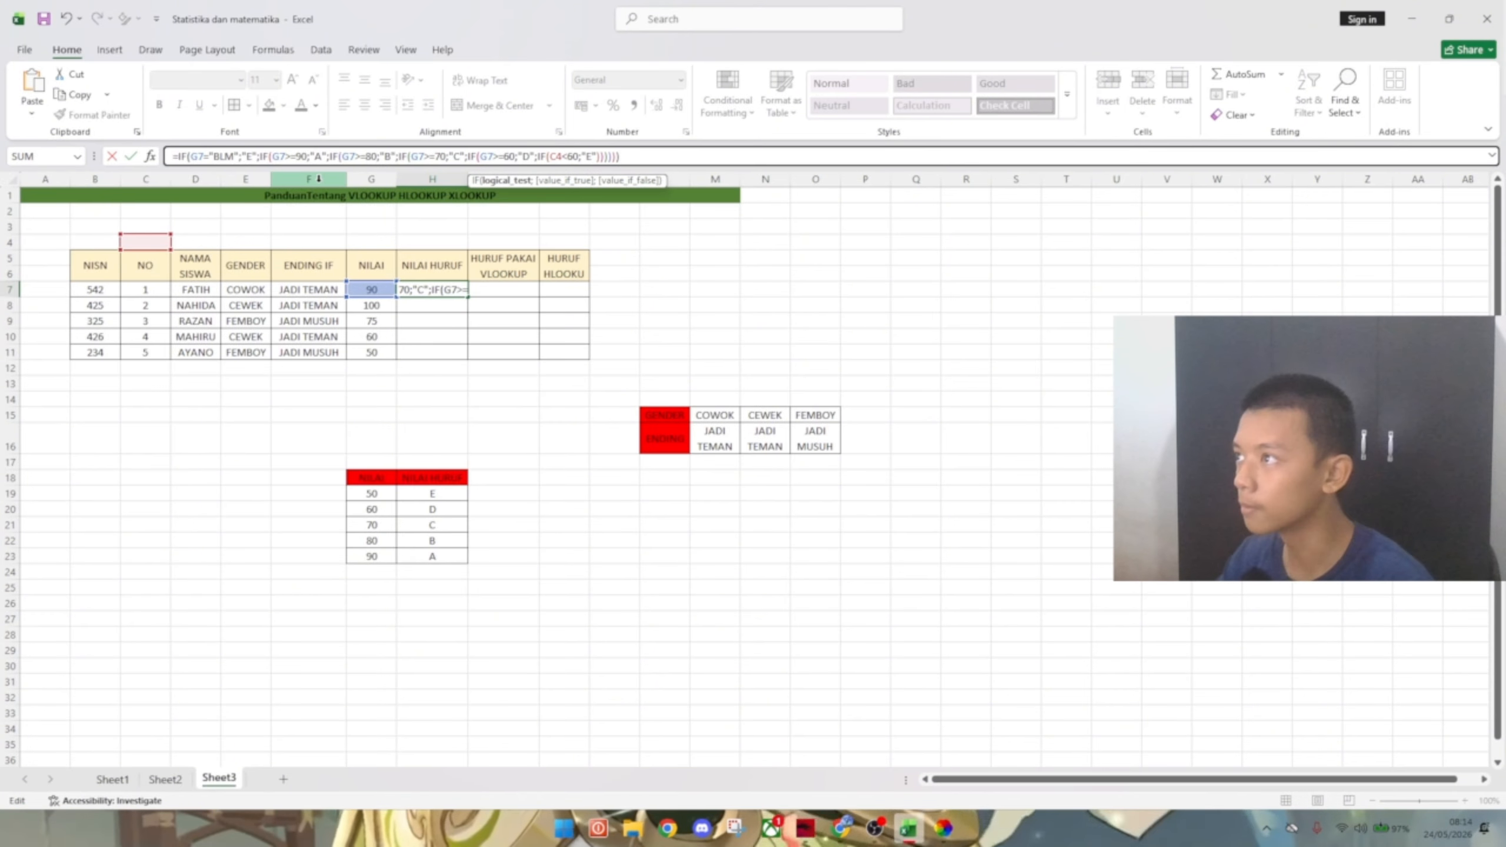
key(Right)
key(Right)
key(Right)
key(Right)
key(Right)
key(Right)
key(Right)
key(Right)
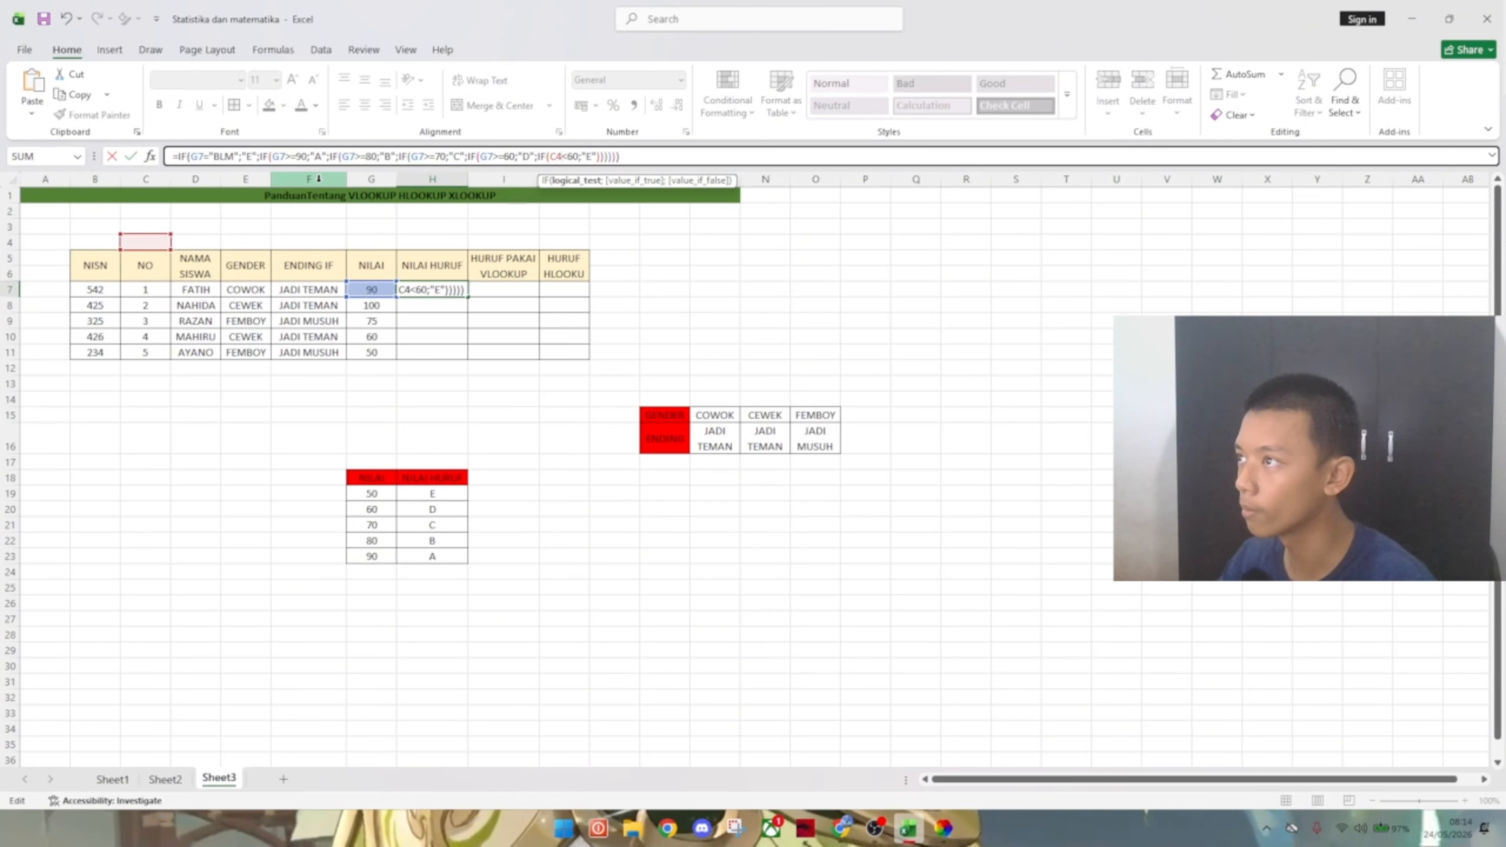
key(BackSpace)
key(BackSpace)
text(G7)
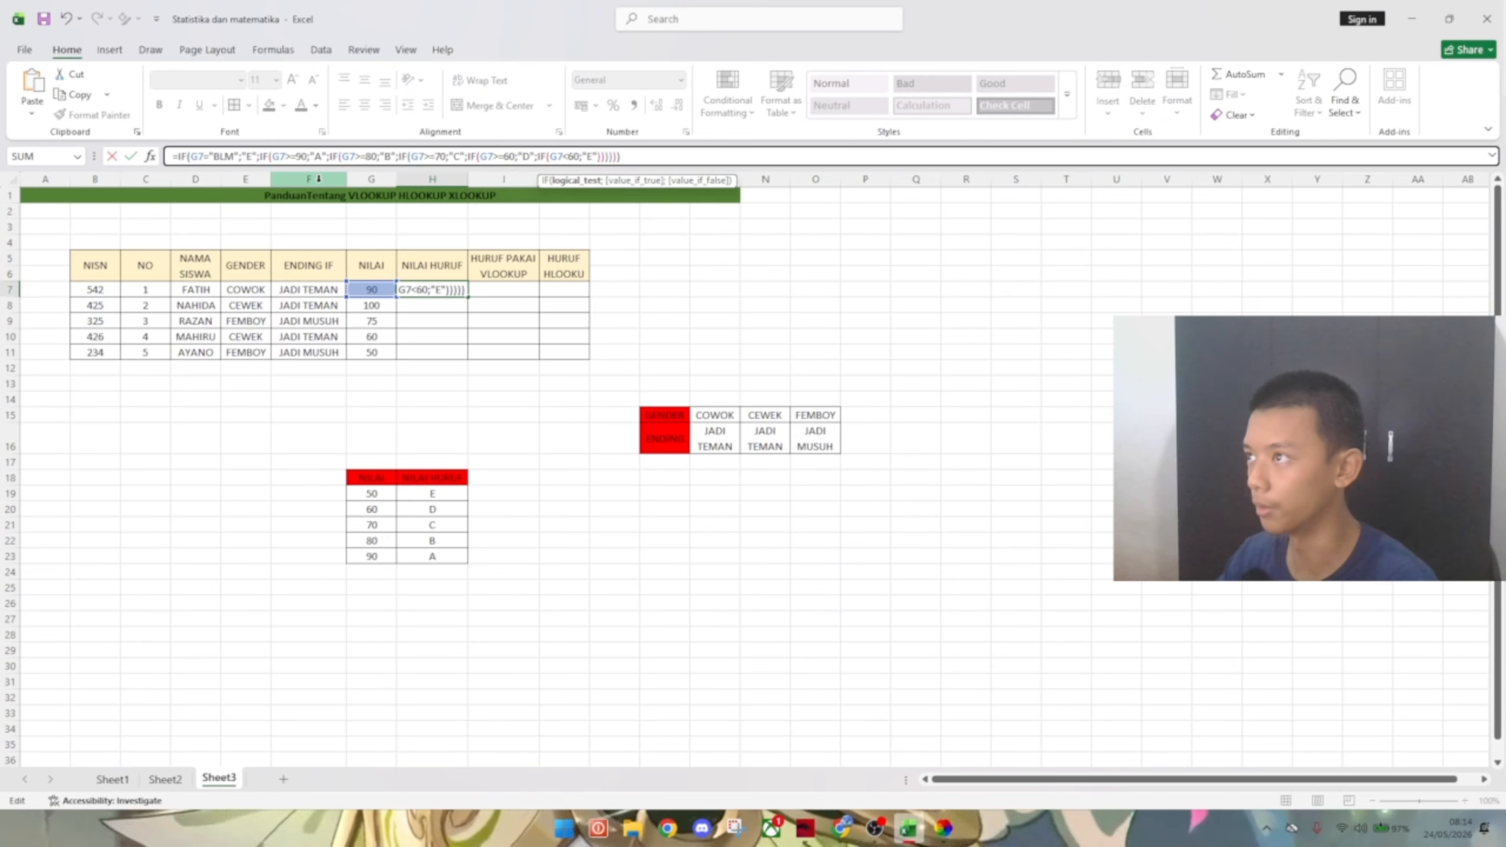
key(Return)
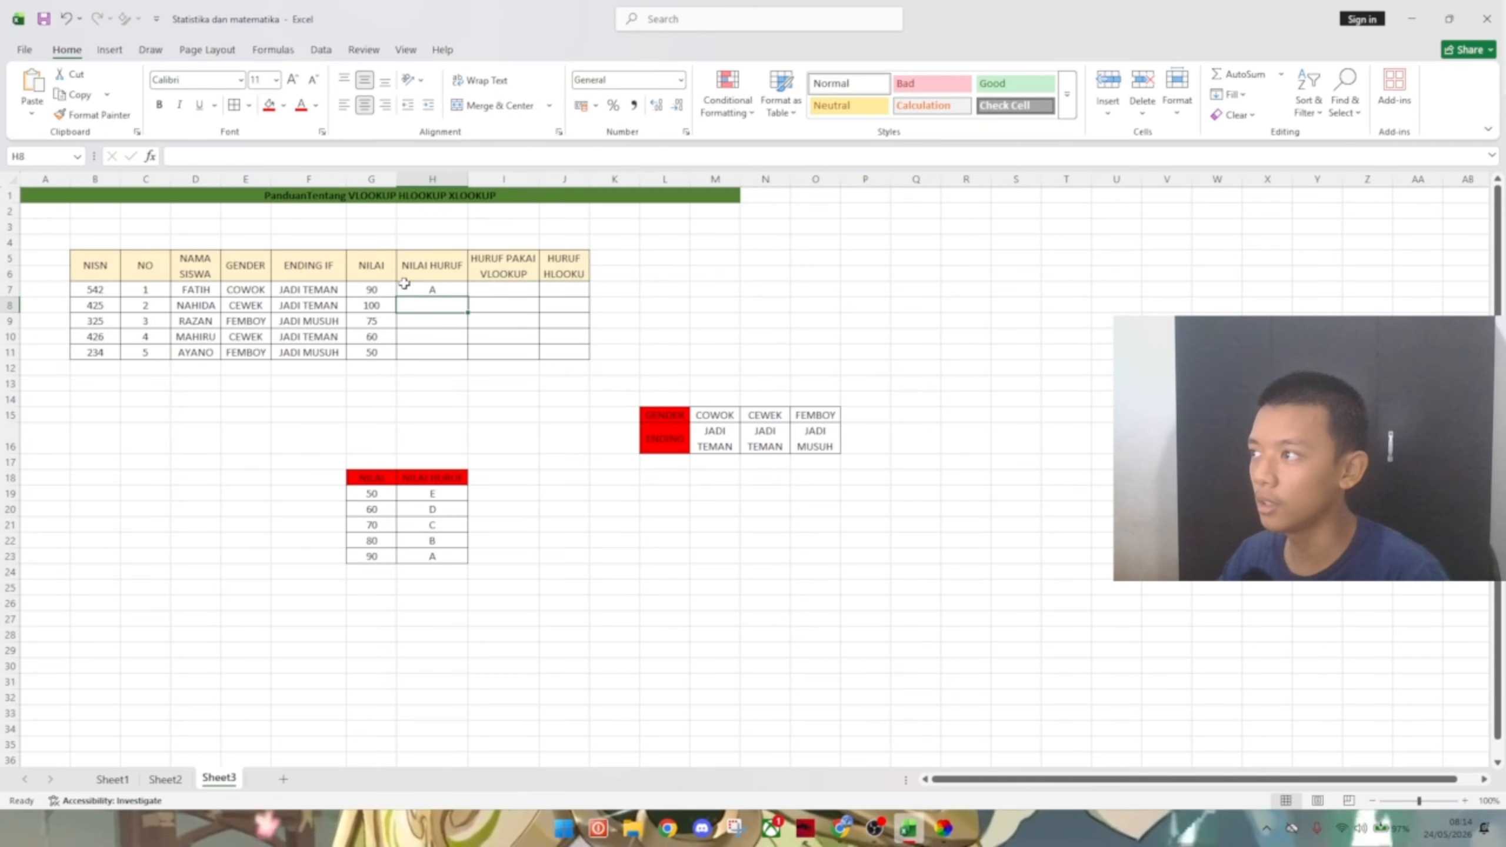
- Fill the grade formula from H7 down to H11 and check the copied formula in H8
click(433, 289)
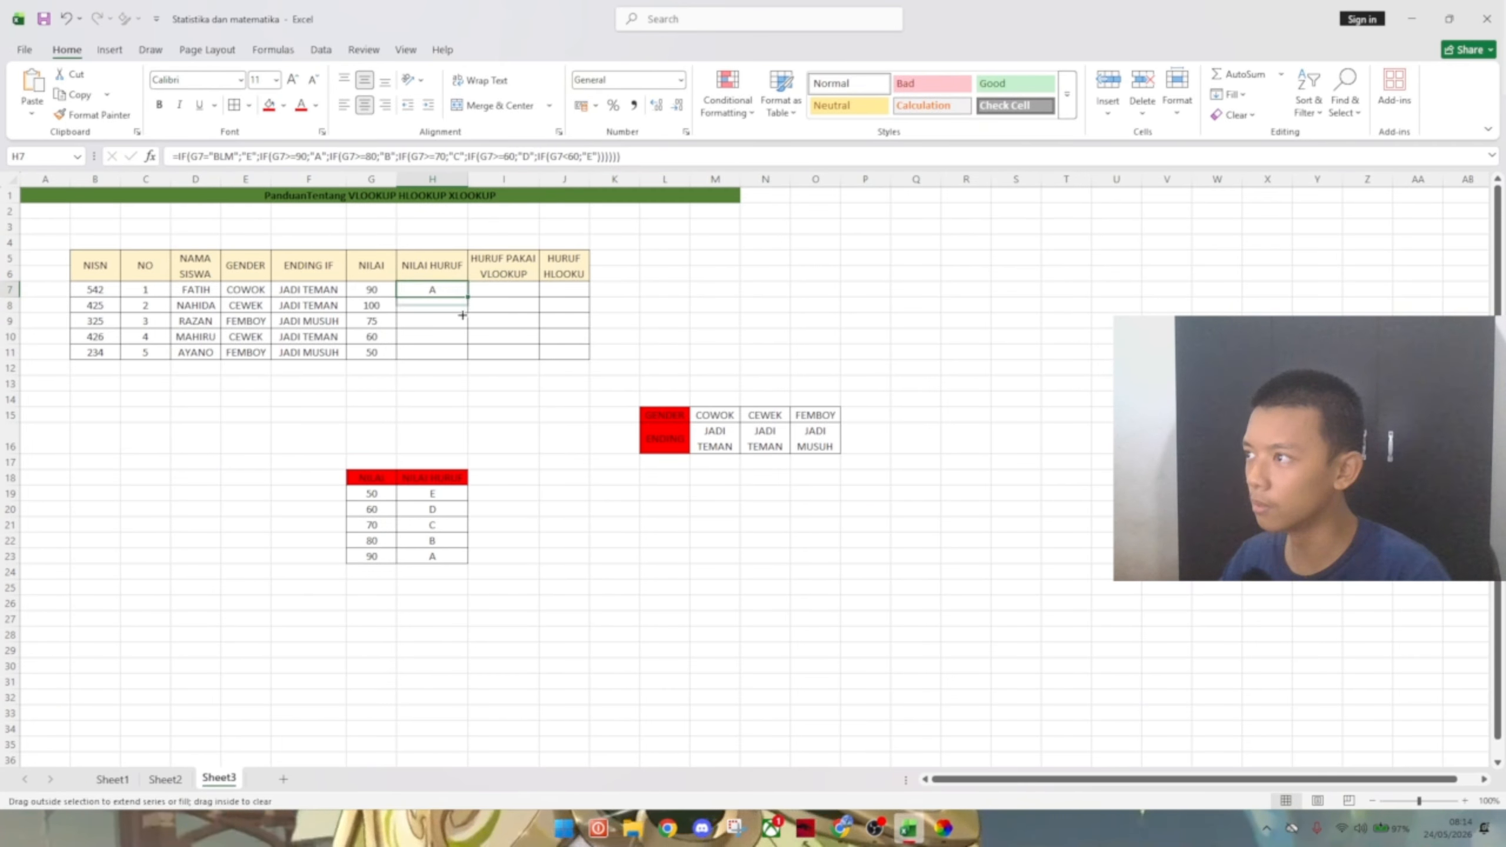
drag(463, 314, 466, 355)
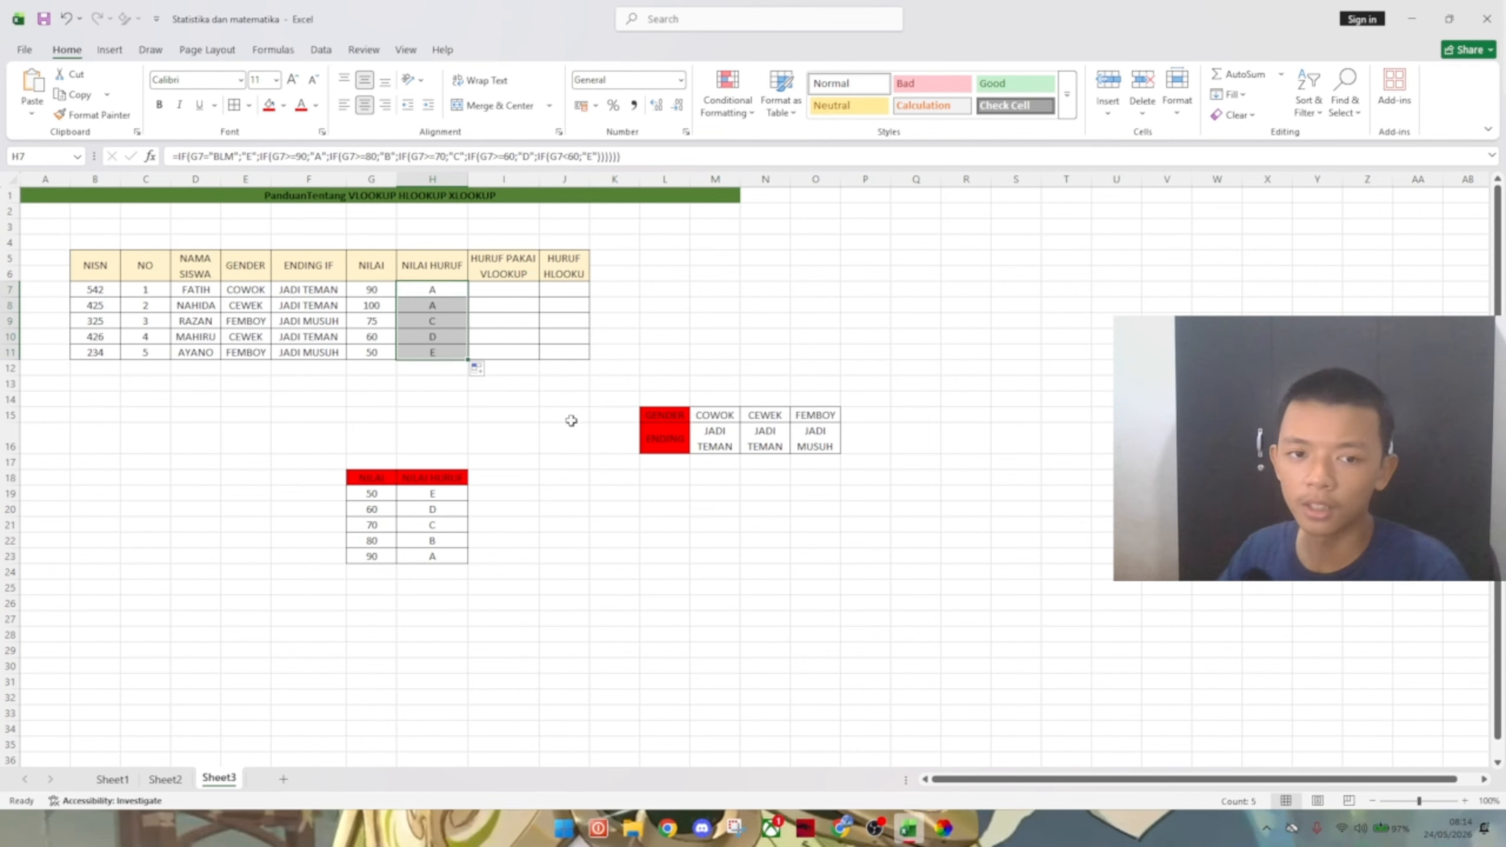
click(423, 306)
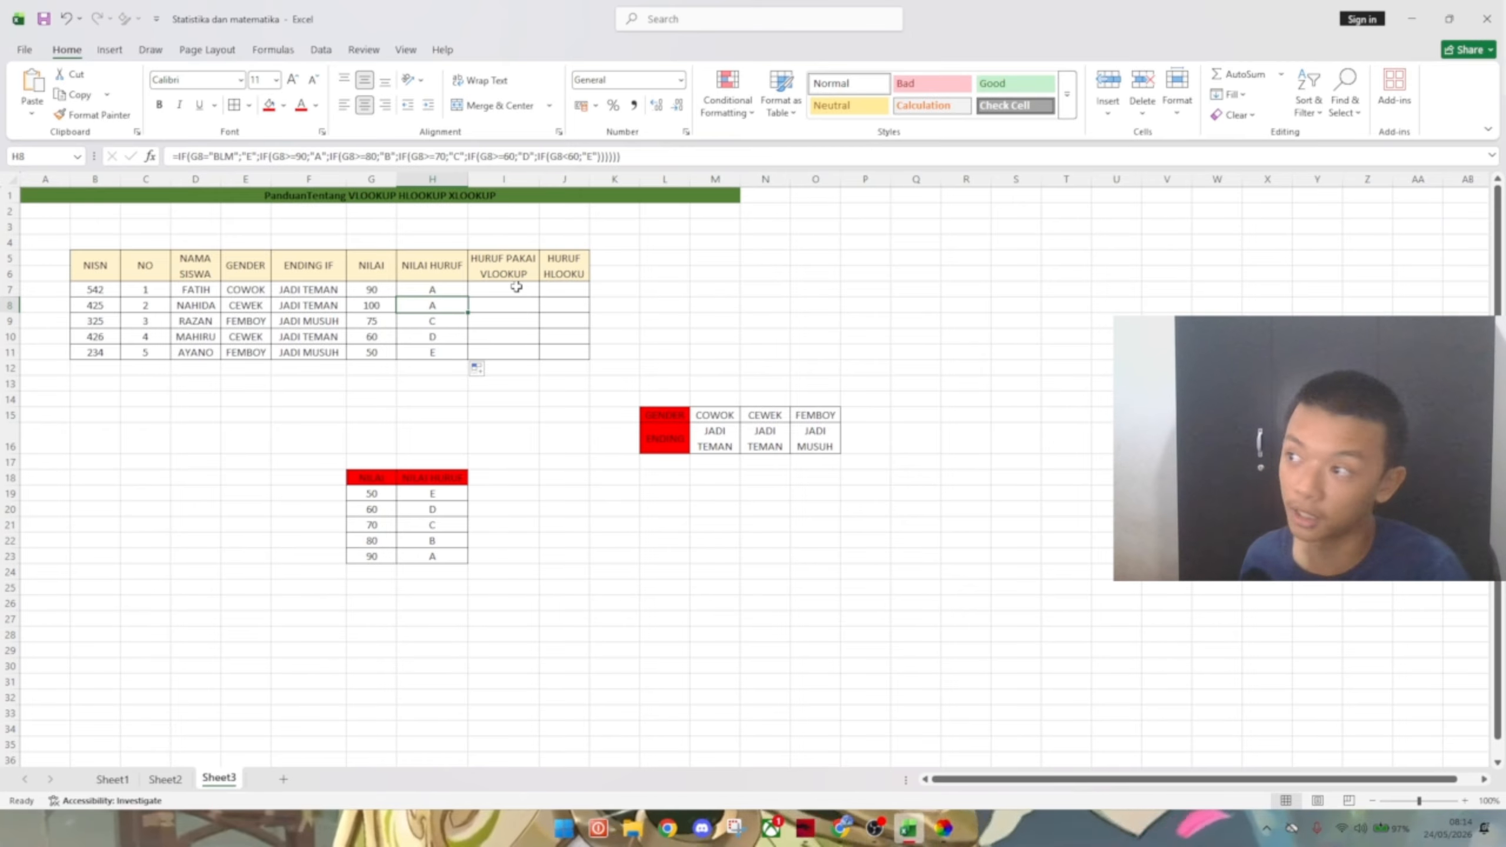
click(516, 287)
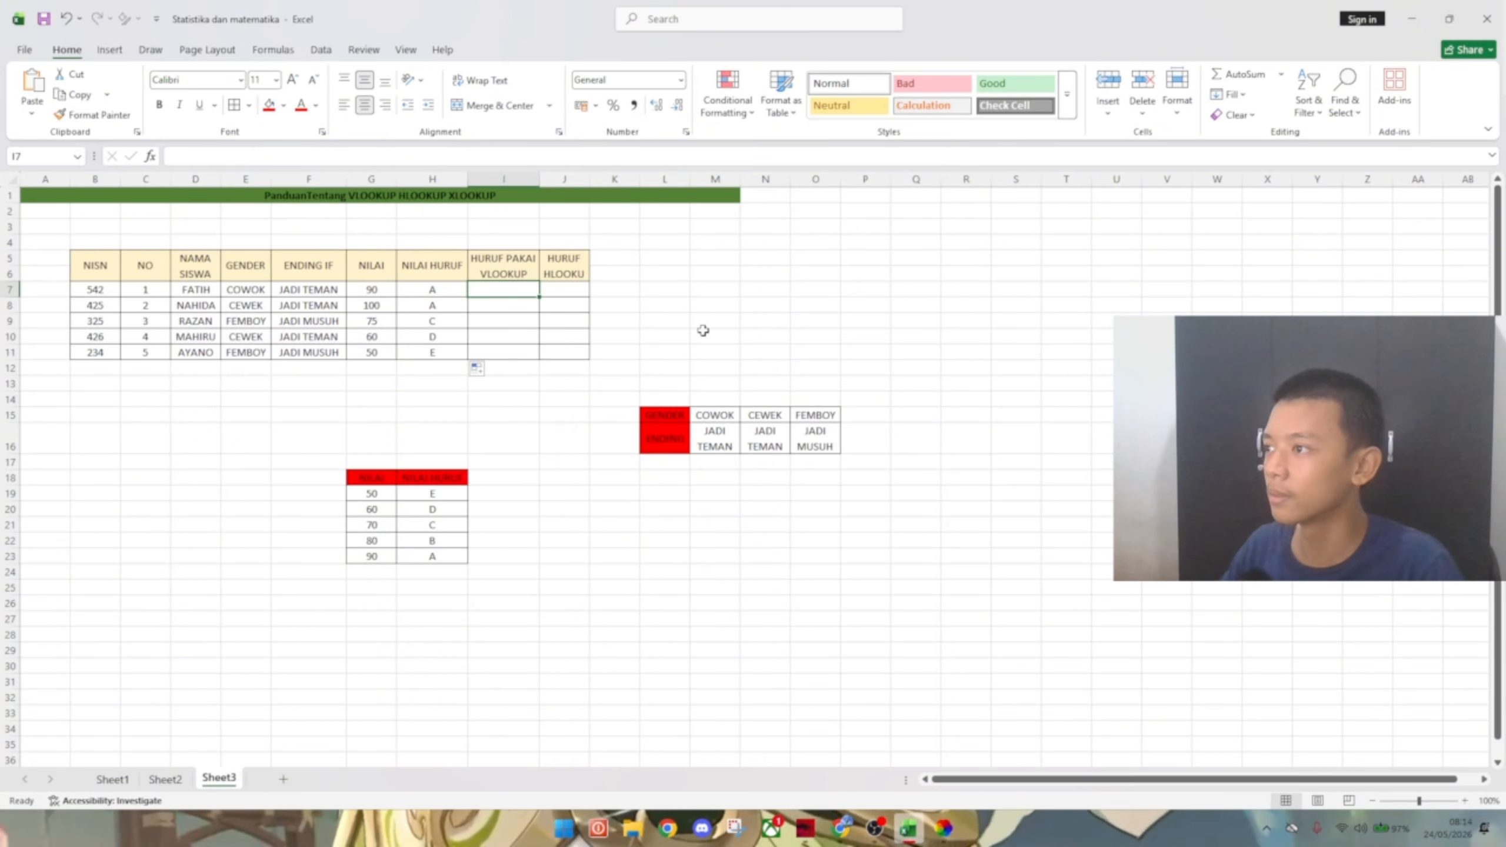
click(514, 476)
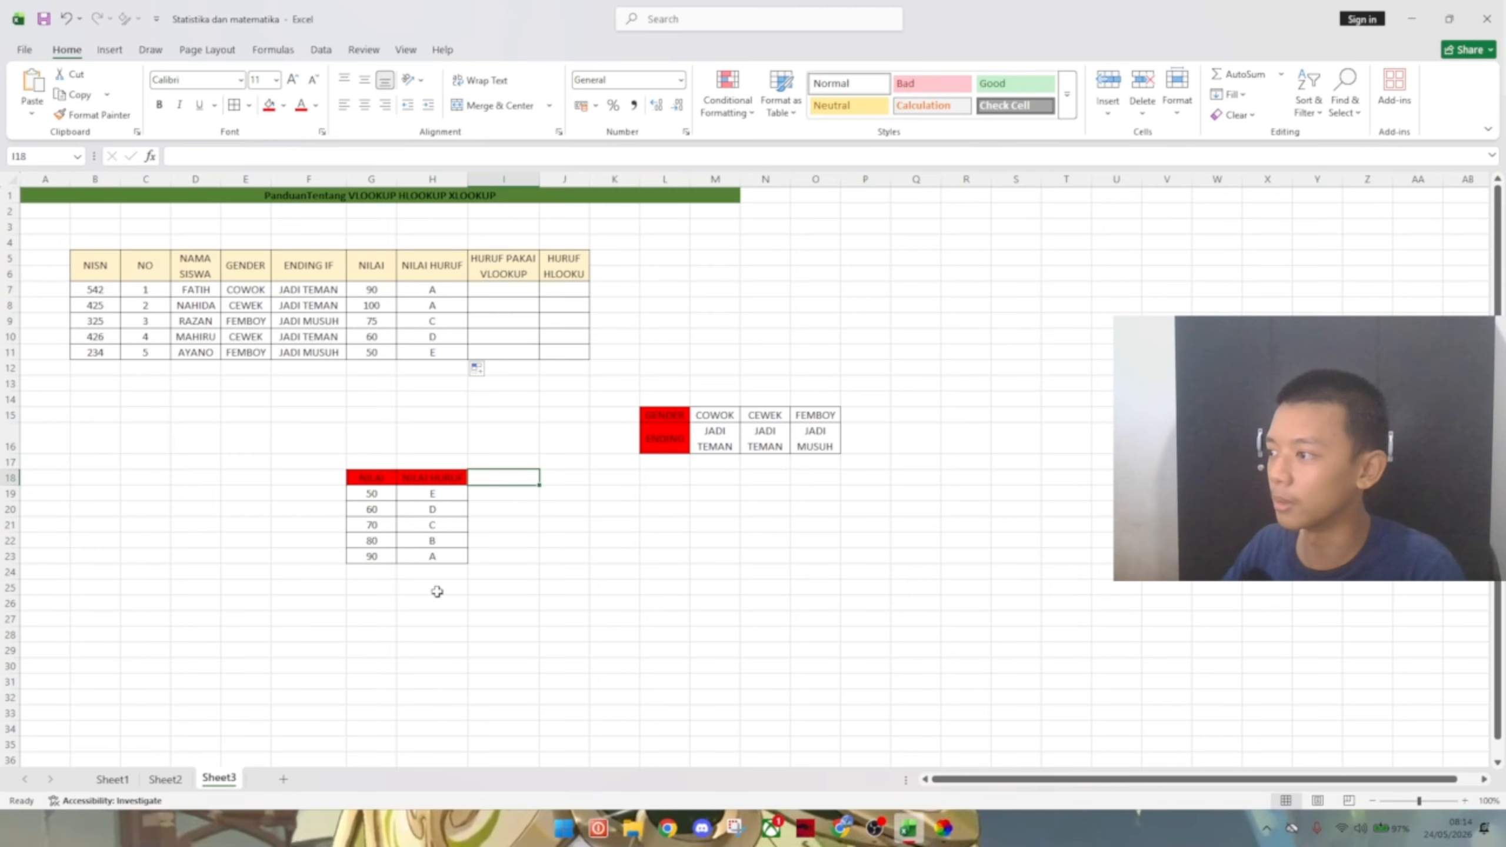
click(370, 586)
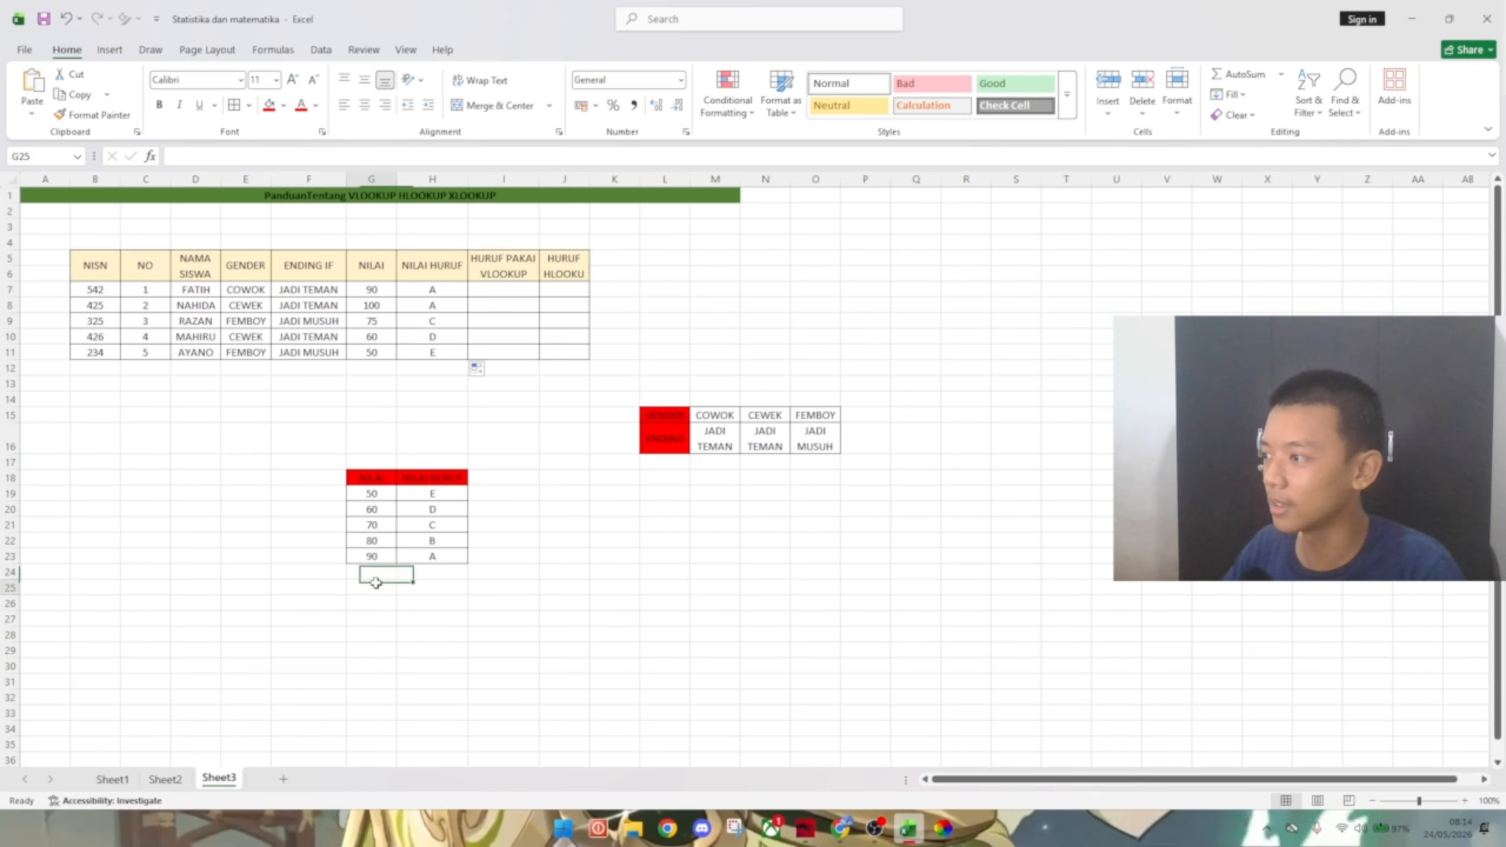
click(517, 555)
- Enter the row labels NILAI in J24 and HURUF in J25 for a horizontal lookup table
click(549, 573)
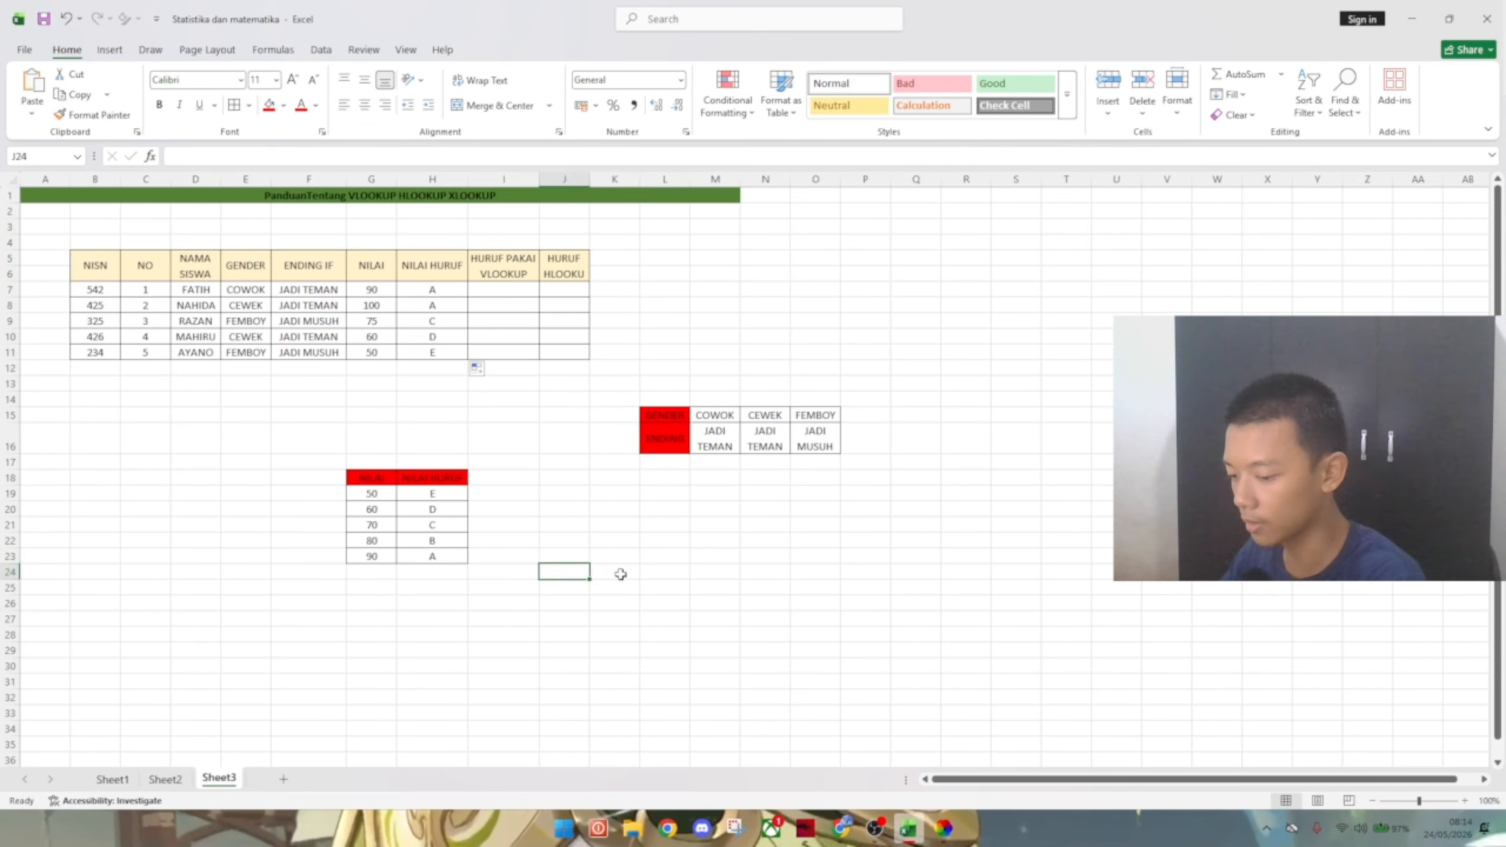
text(NILAI)
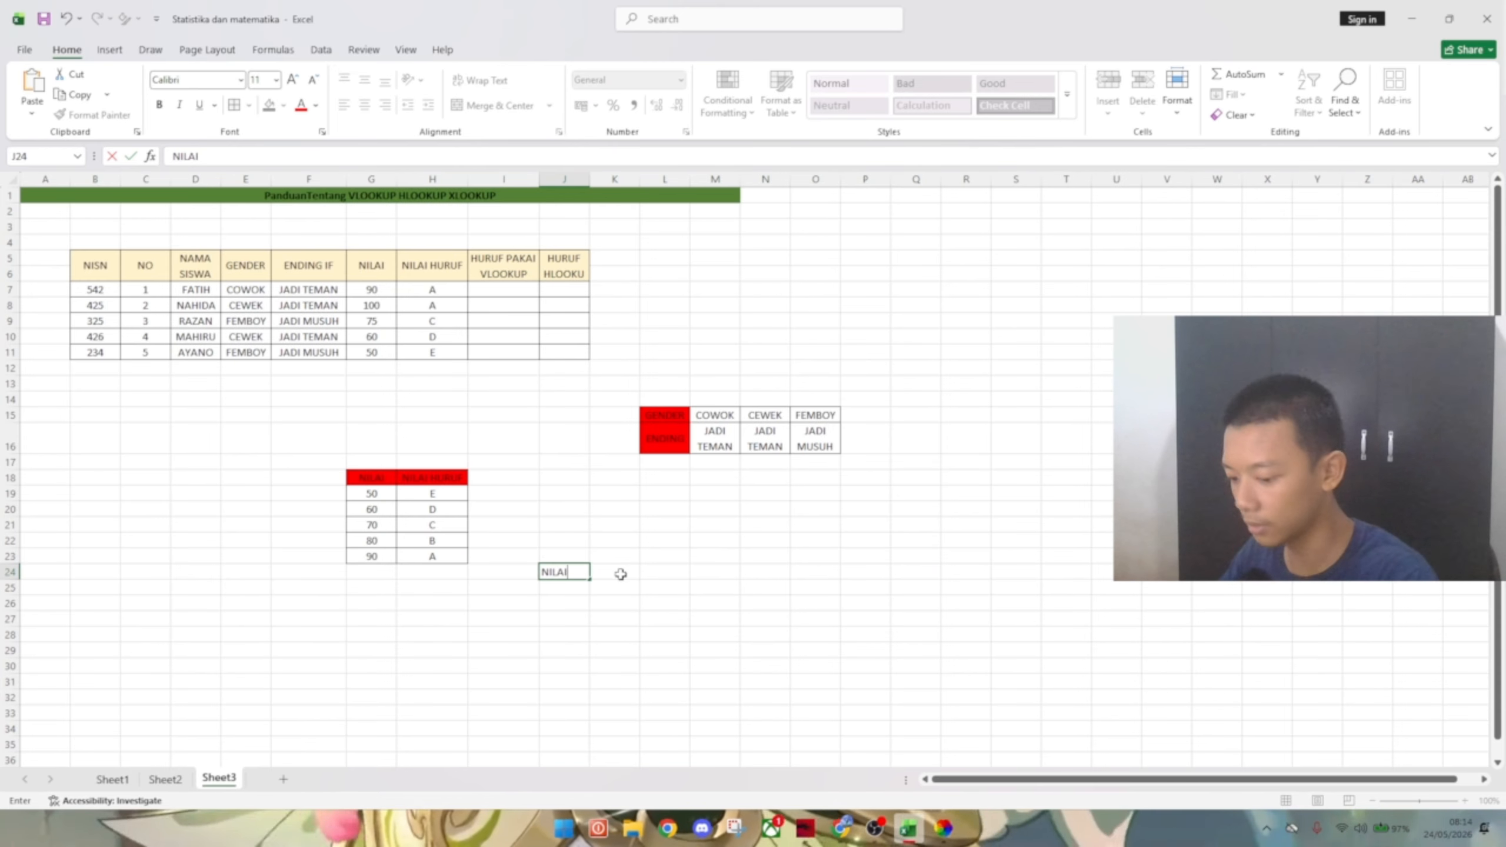
key(Return)
text(HURU)
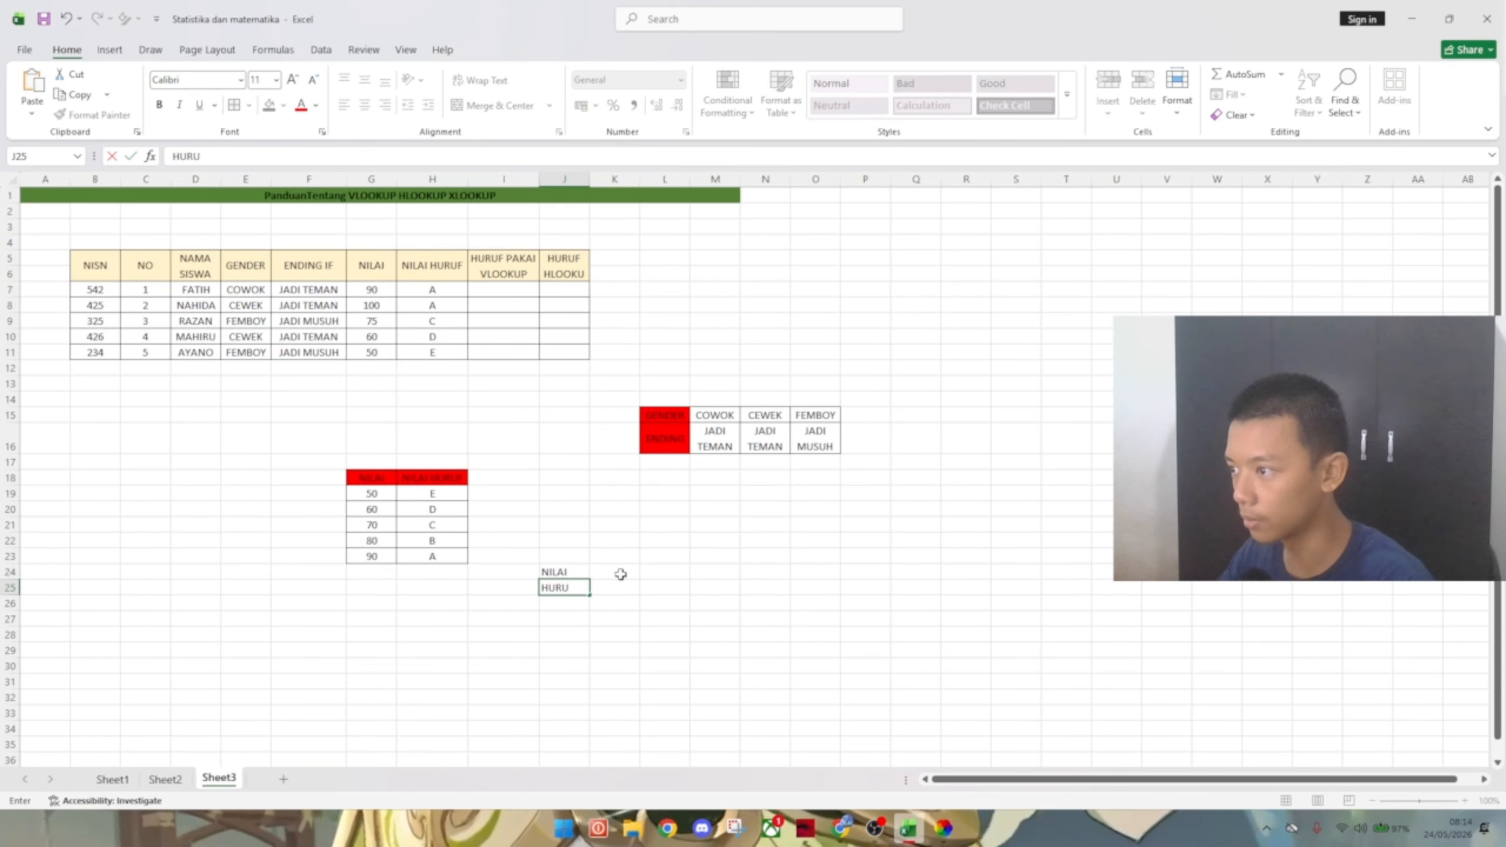
text(F)
key(Tab)
- Enter the scores 0 in K24 and 60 in L24 of the NILAI row
click(620, 573)
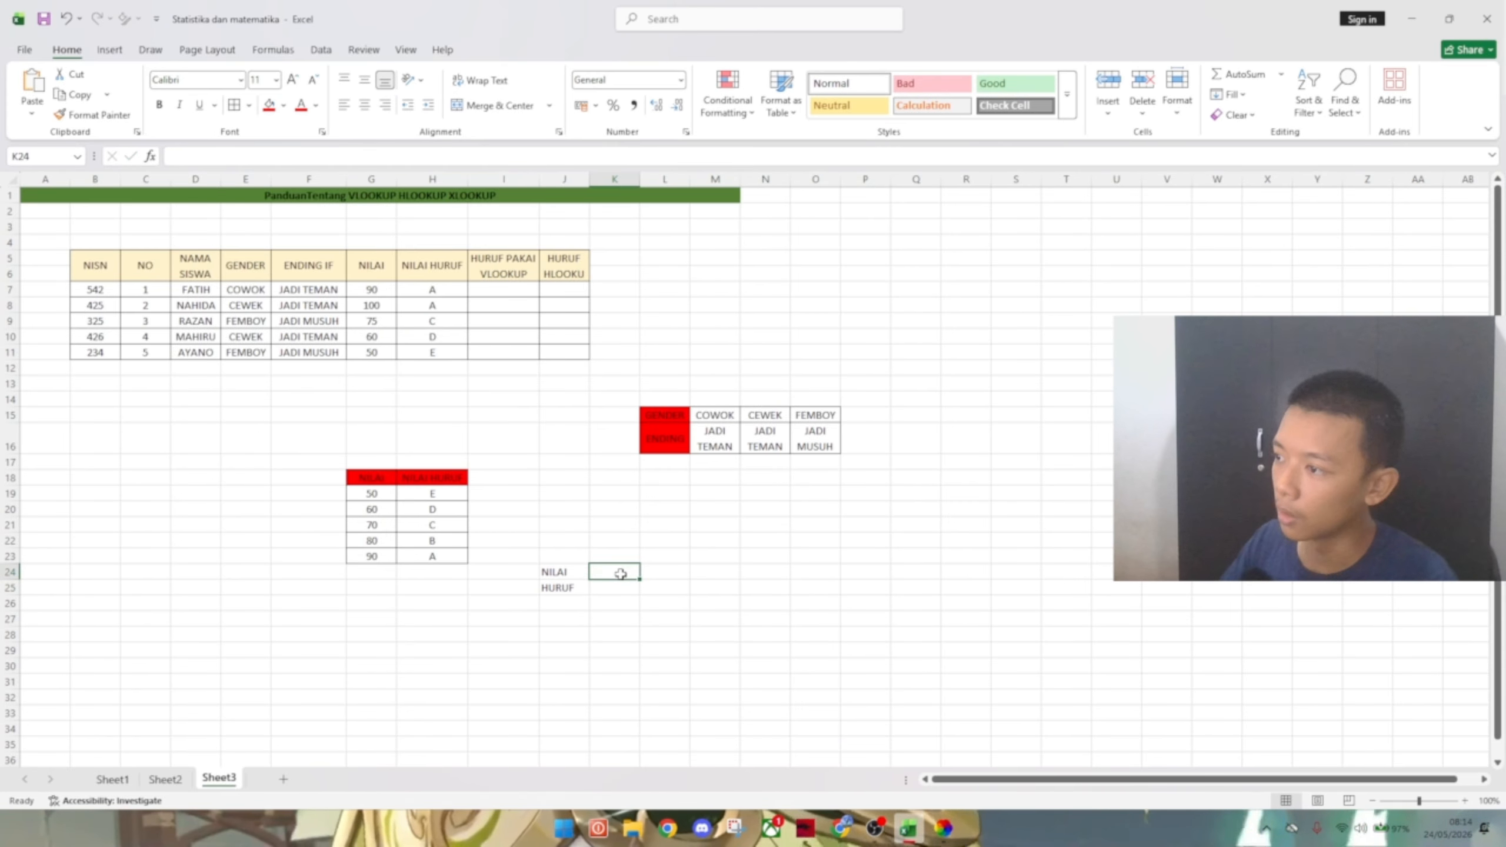
text(0)
key(Tab)
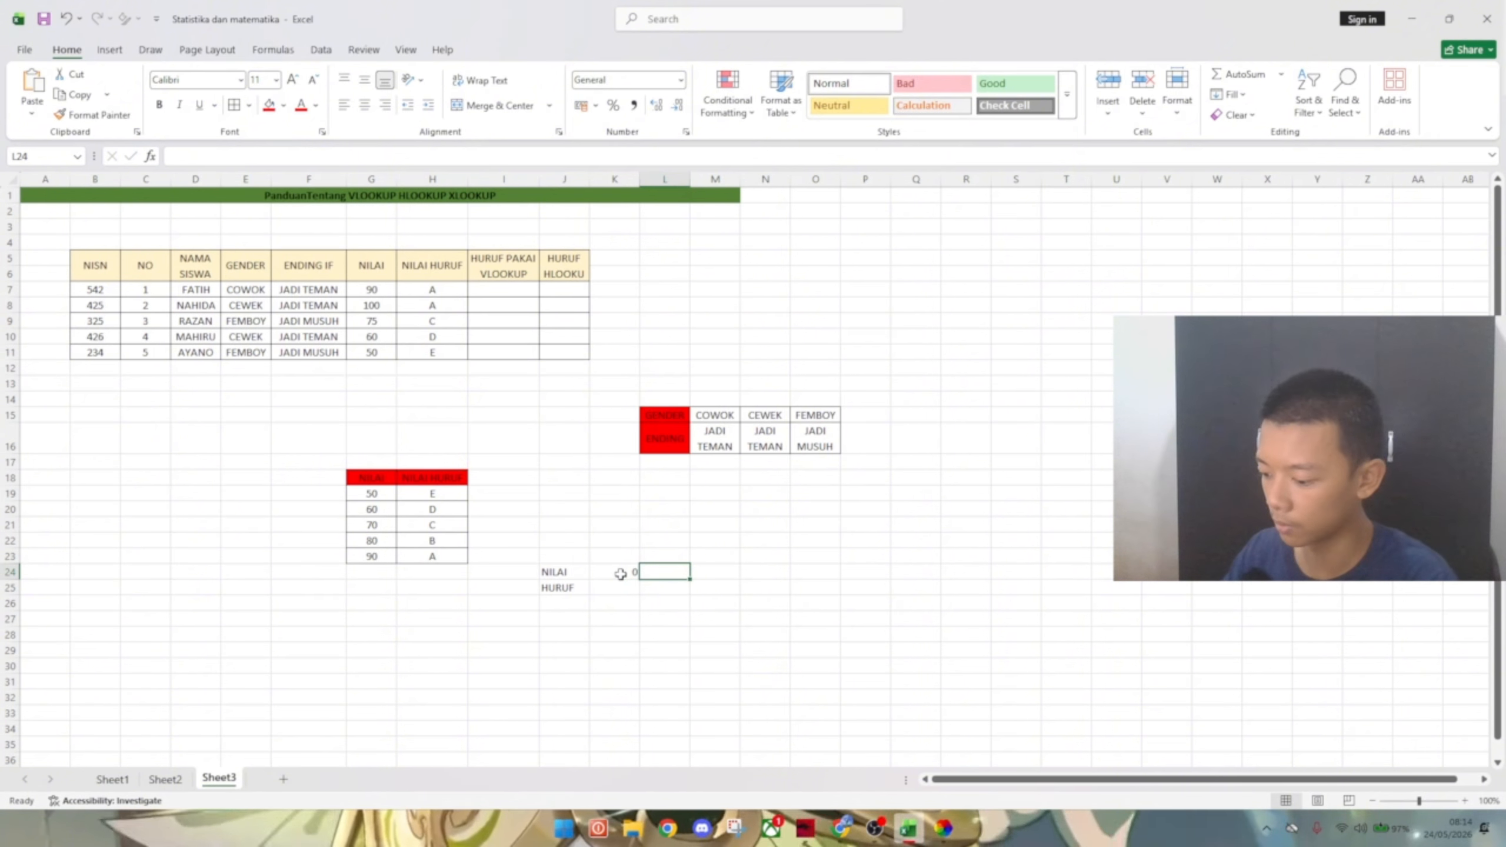
text(60)
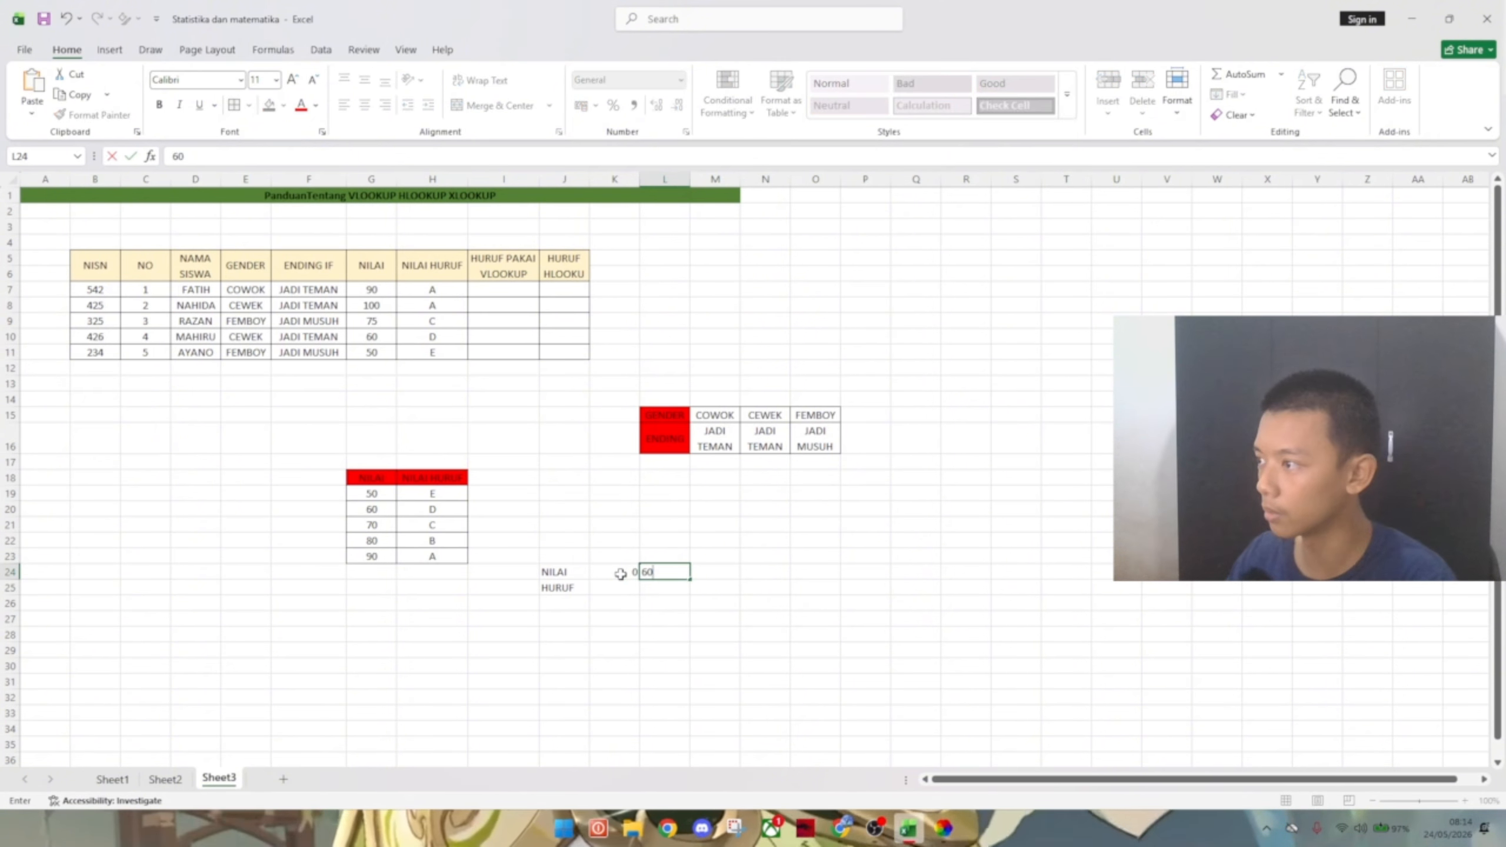
key(Up)
- Set the NILAI value for grade E in the vertical lookup table, cell G19, to 0
key(Left)
key(Left)
key(Left)
key(Left)
key(Left)
key(Left)
key(Left)
key(Left)
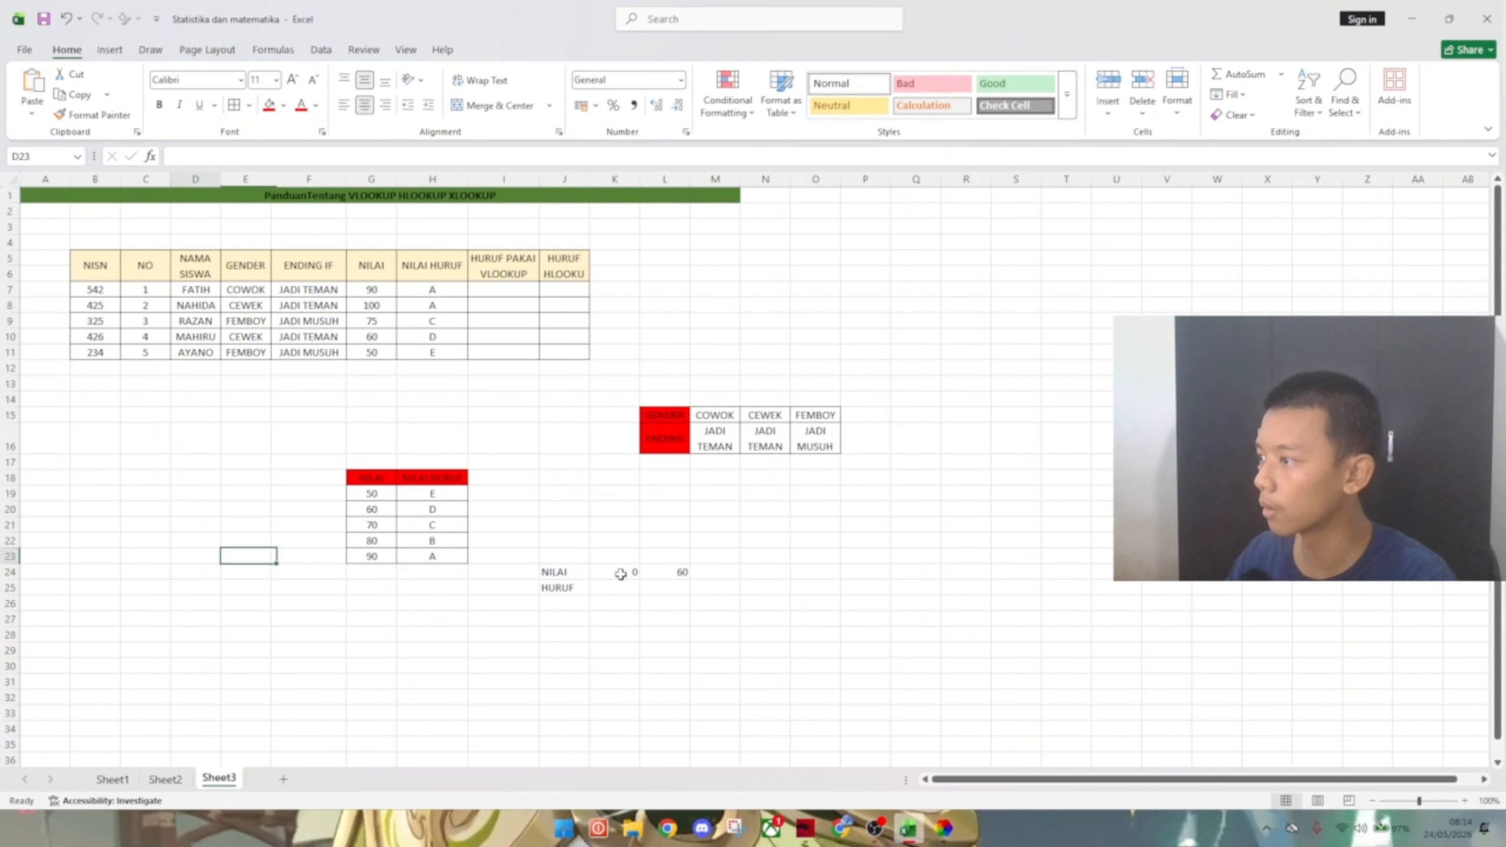
key(Up)
key(Up)
key(Up)
key(Up)
key(Right)
key(Right)
key(Right)
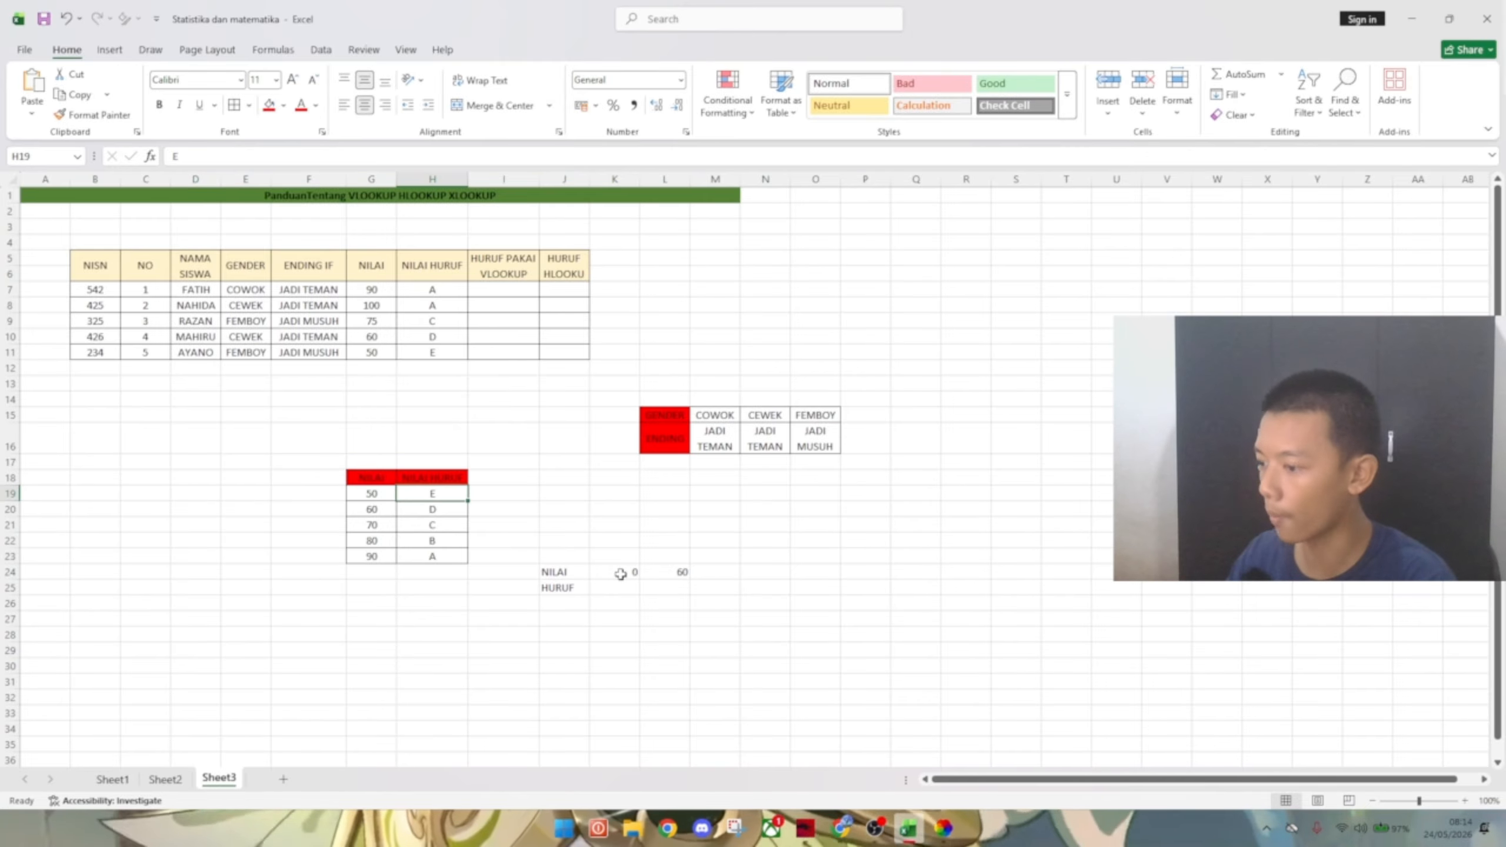
key(BackSpace)
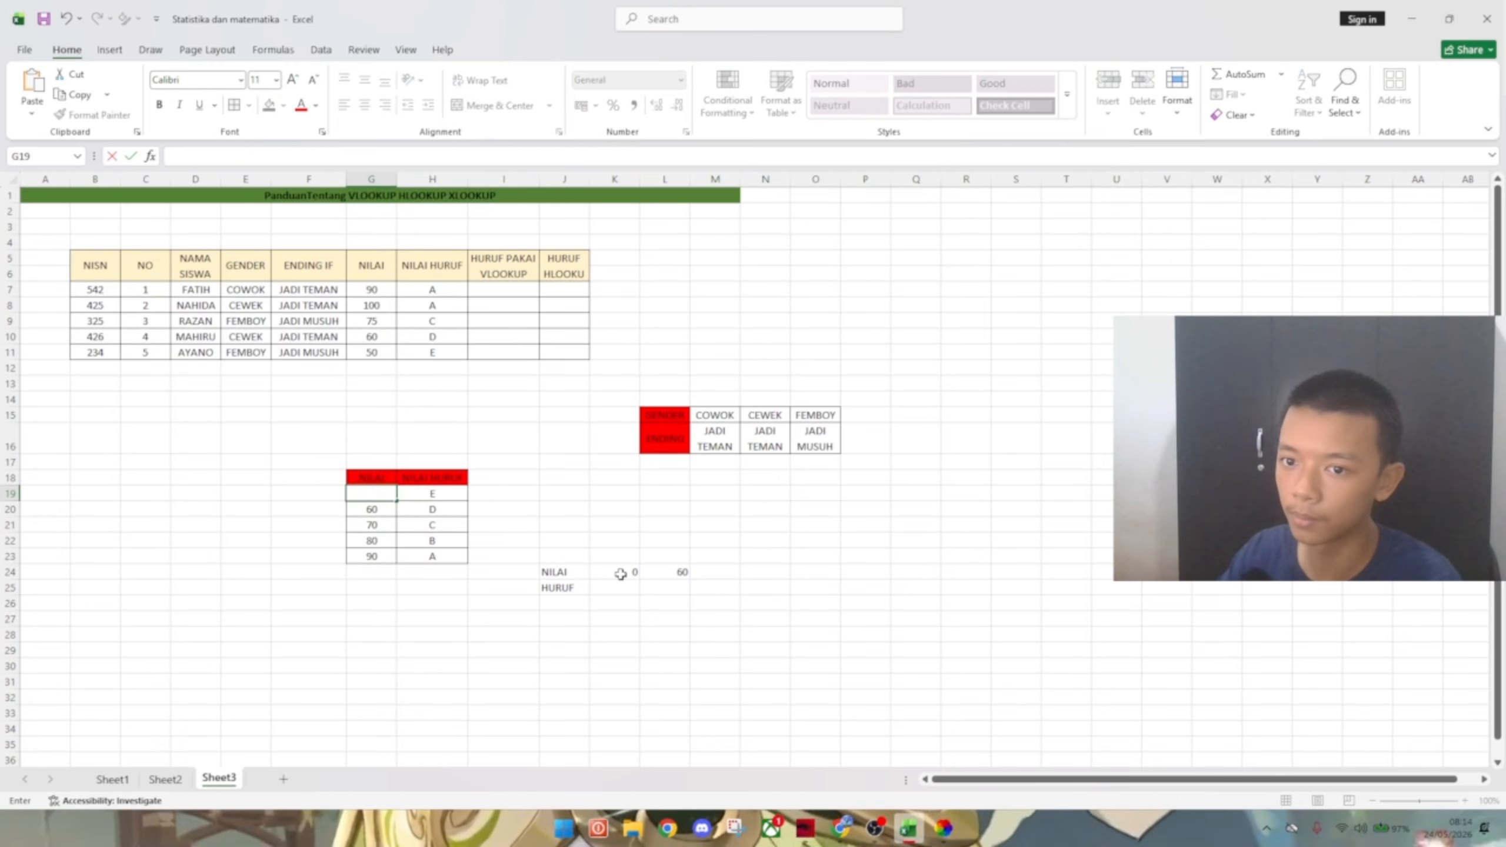
text(0)
key(Right)
- Enter the score 70 in M24 of the horizontal table's NILAI row
key(Right)
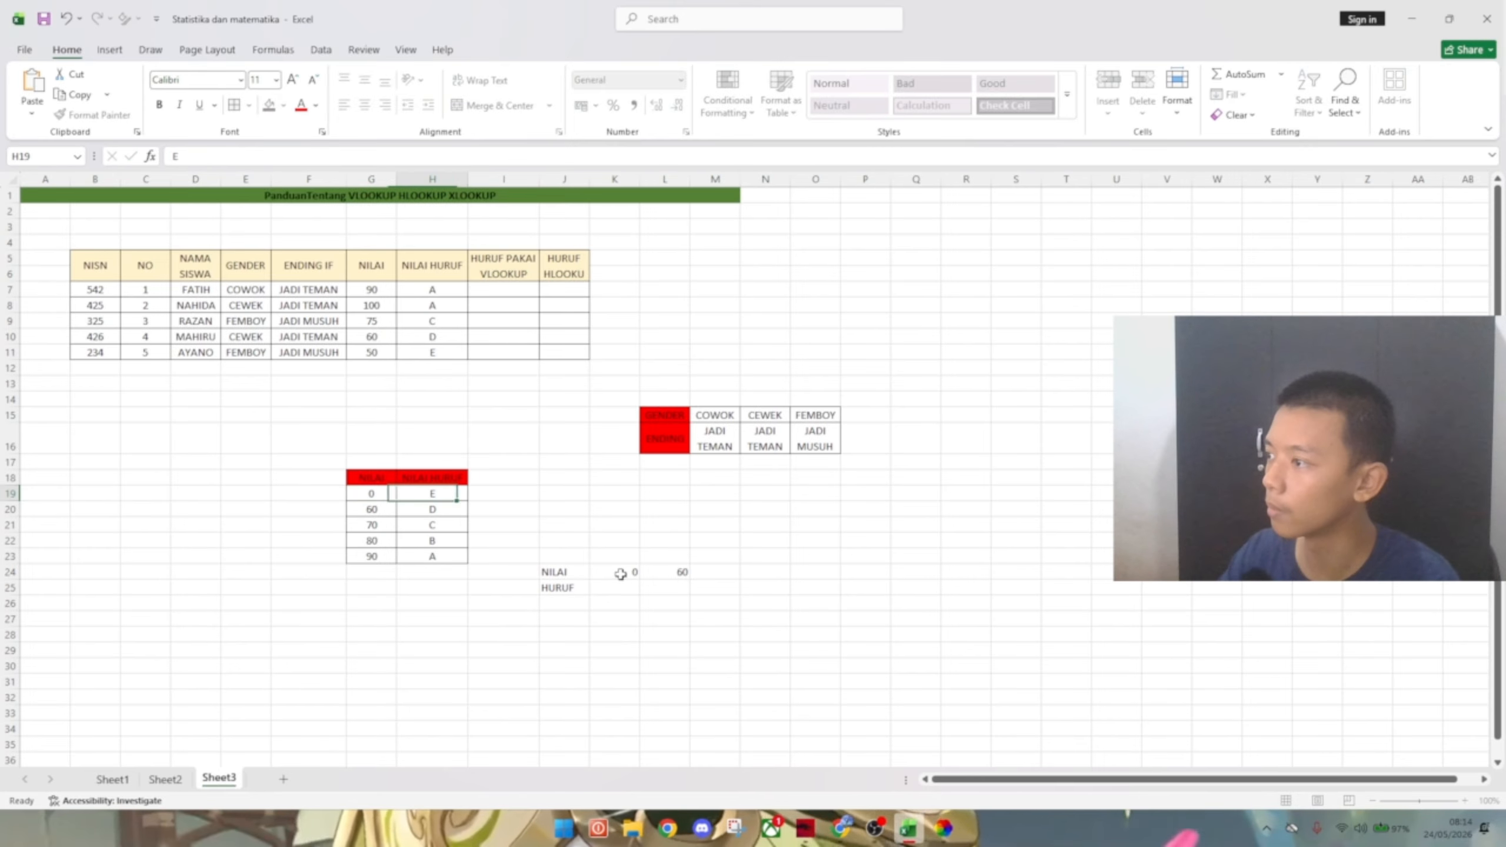
key(Right)
key(Right)
key(Down)
key(Down)
key(Down)
key(Down)
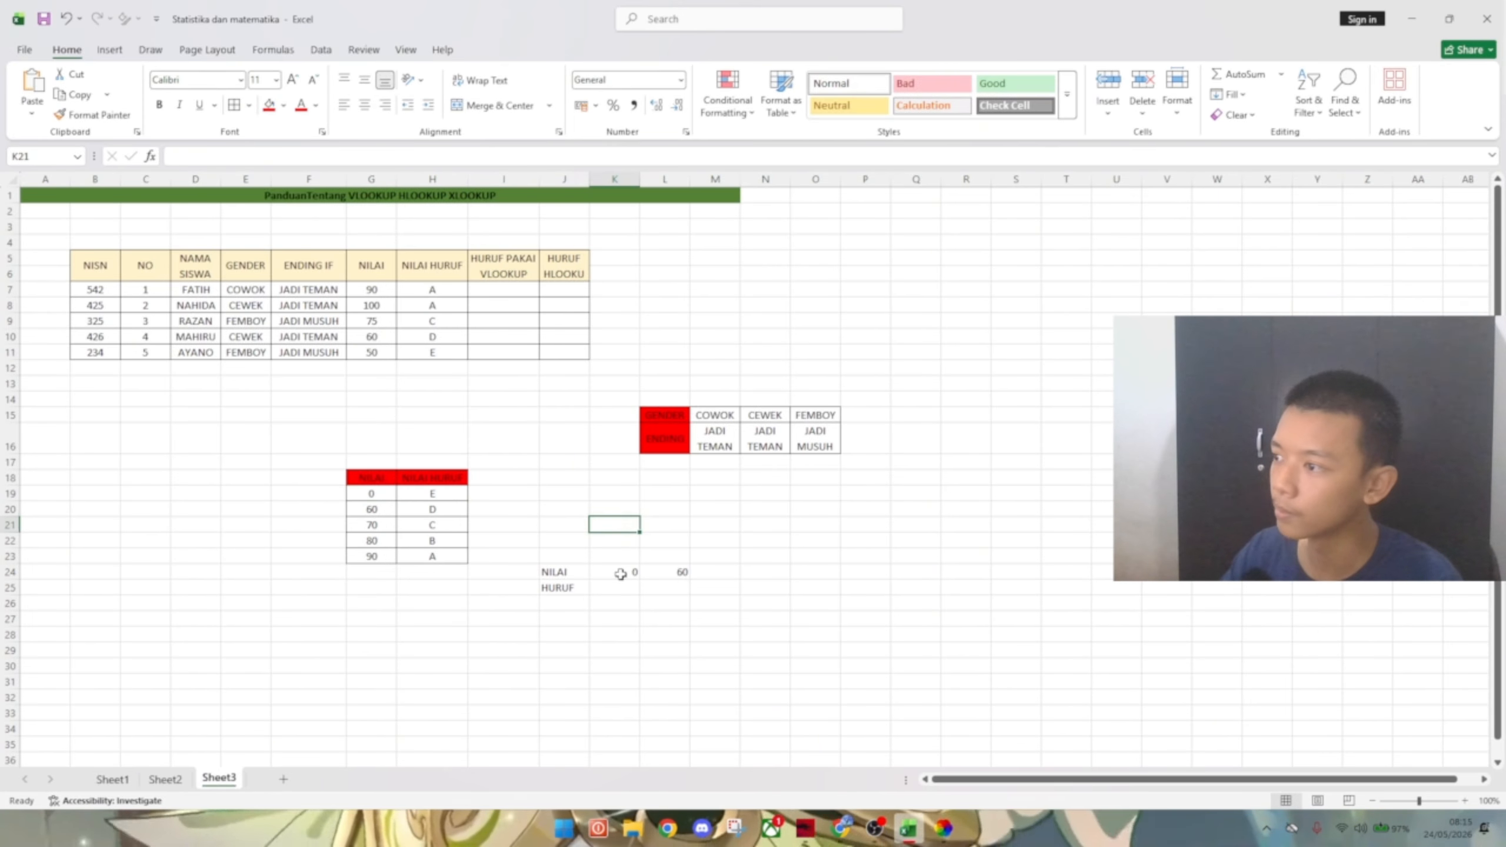
key(Right)
key(Right)
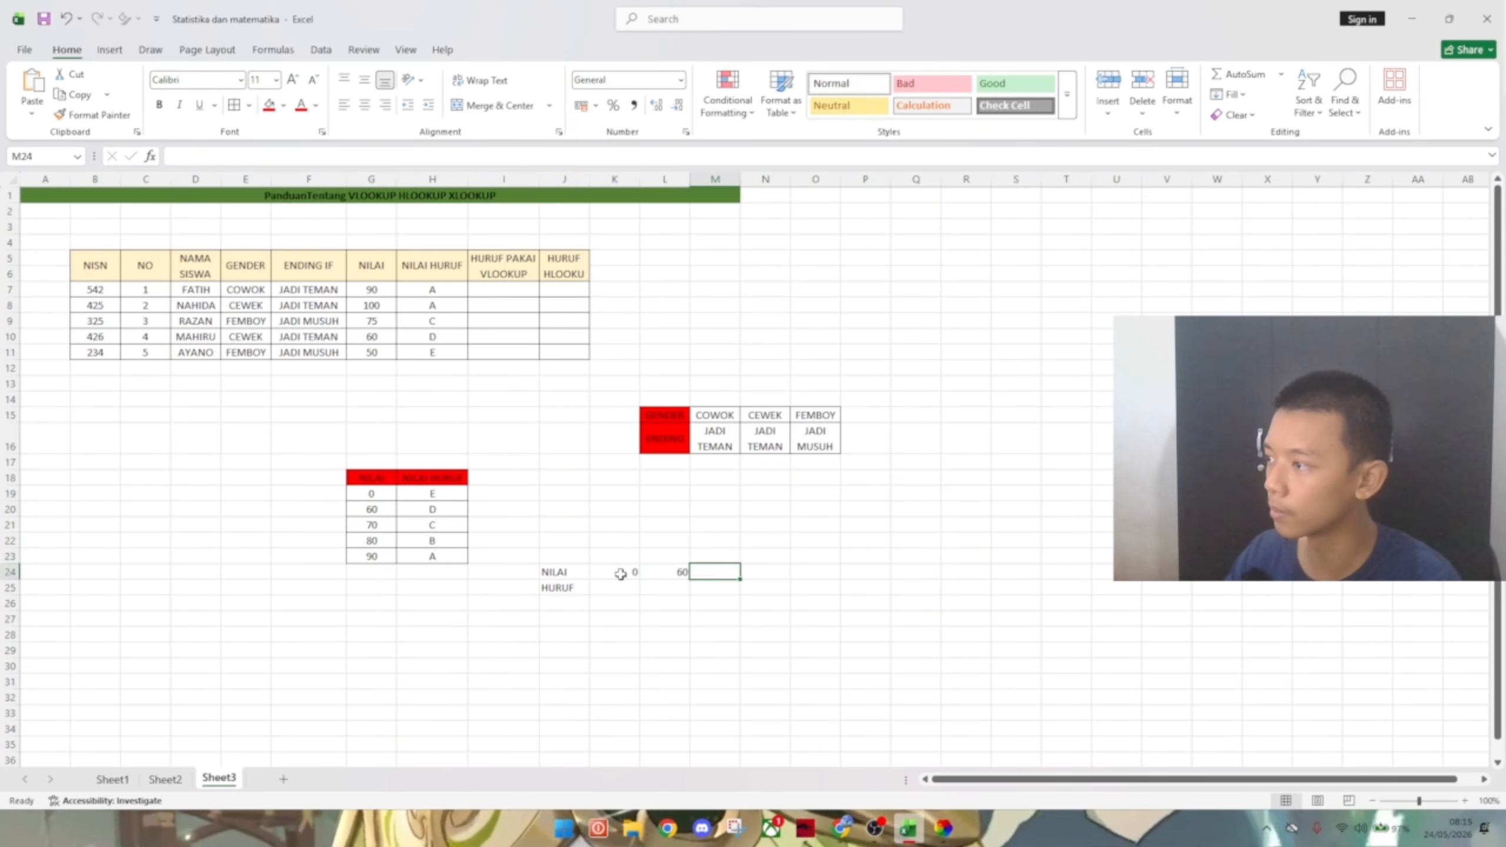
text(70)
key(Right)
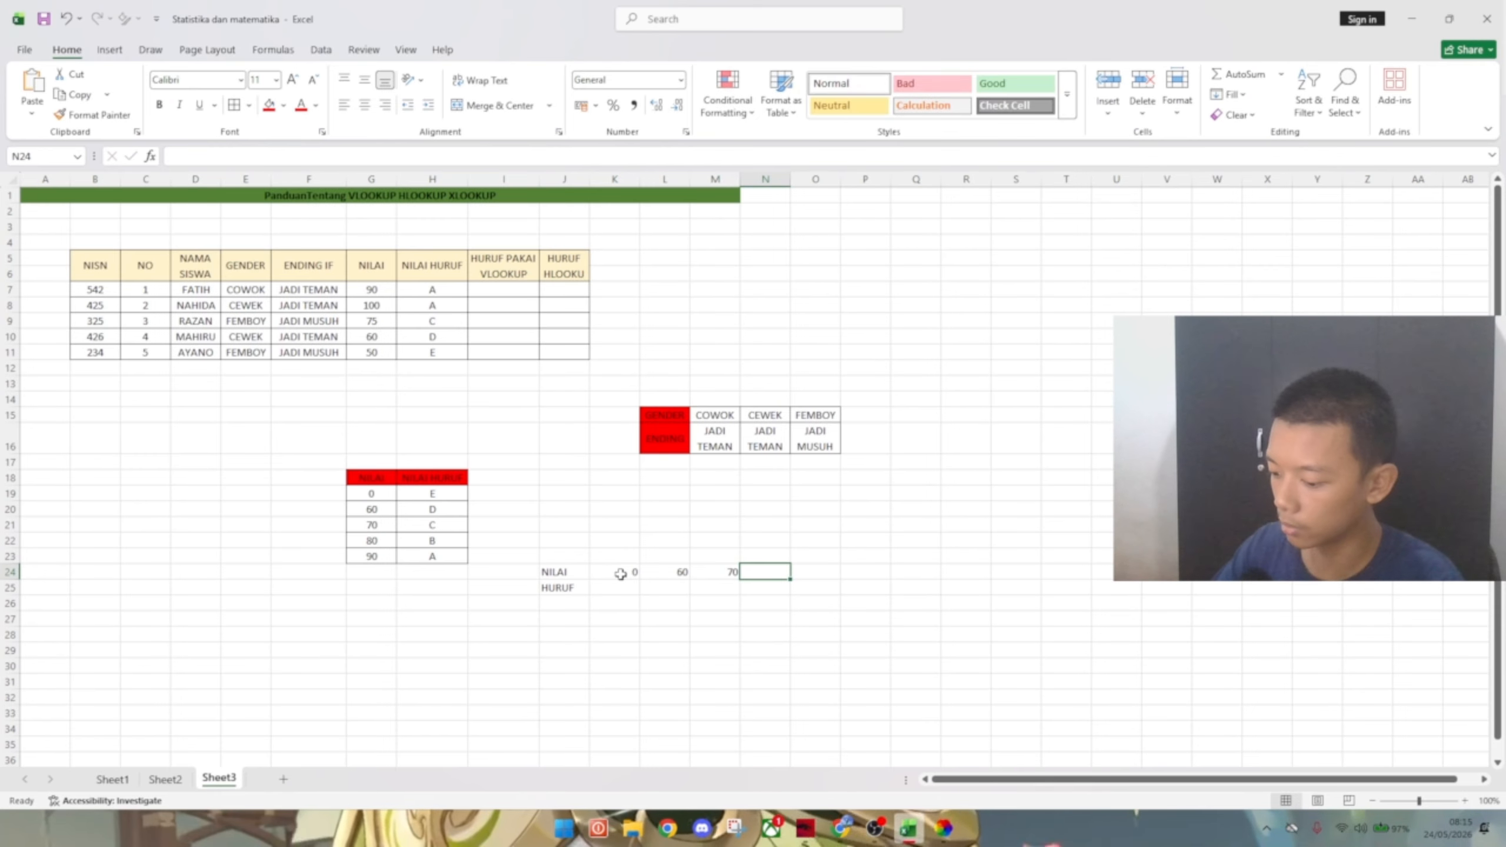
- Enter the scores 80 in N24 and 90 in O24 of the horizontal table's NILAI row
text(80)
key(Right)
text(90)
key(Return)
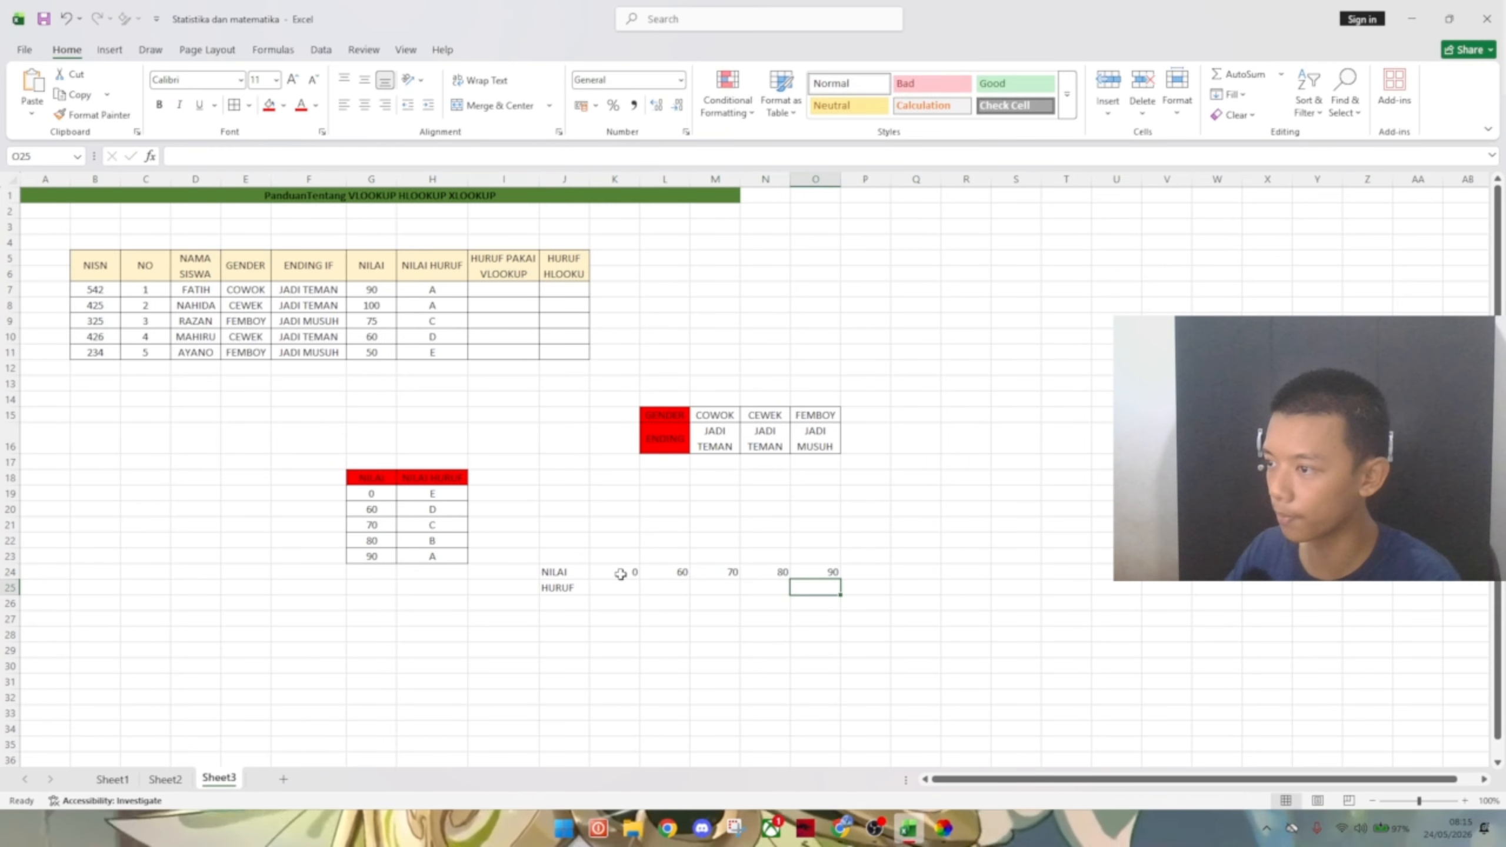
- Fill the HURUF row with the grades A in O25, B in N25, C in M25, D in L25 and E in K25
text(S)
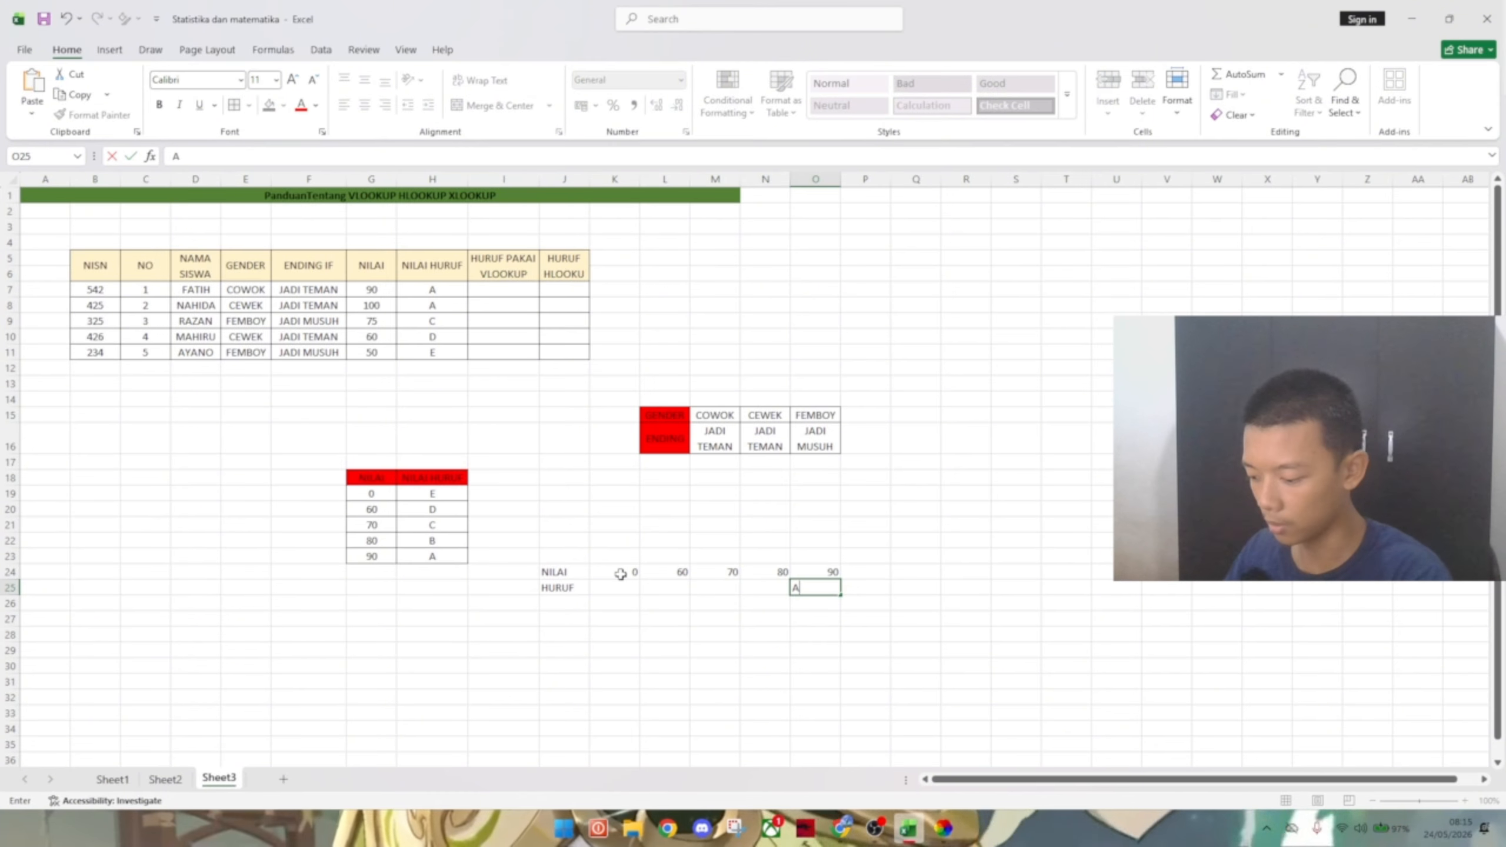
key(Left)
text(B)
key(Left)
text(C)
key(Left)
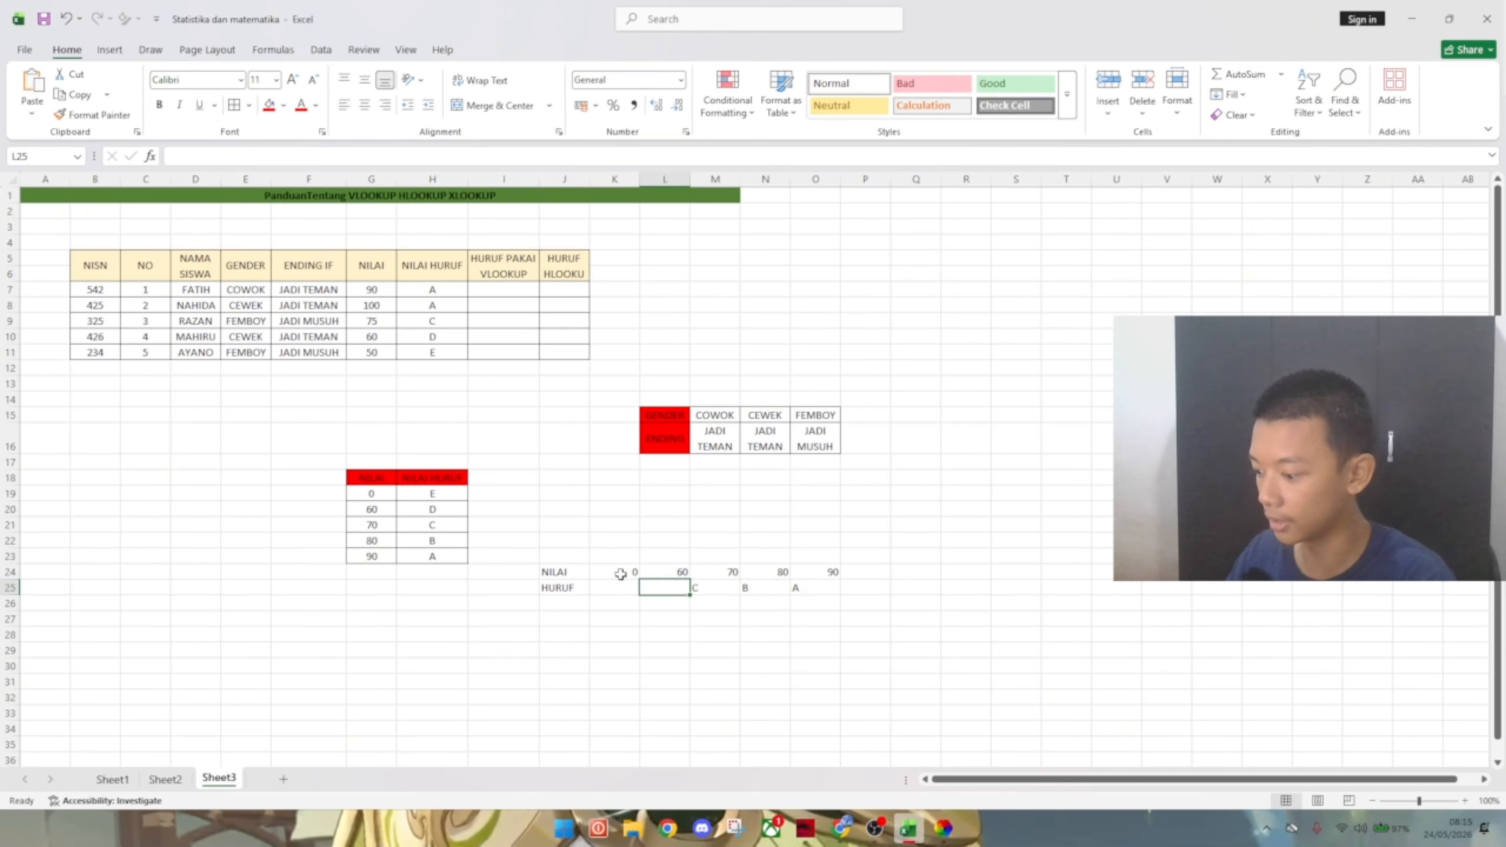
text(E)
key(Up)
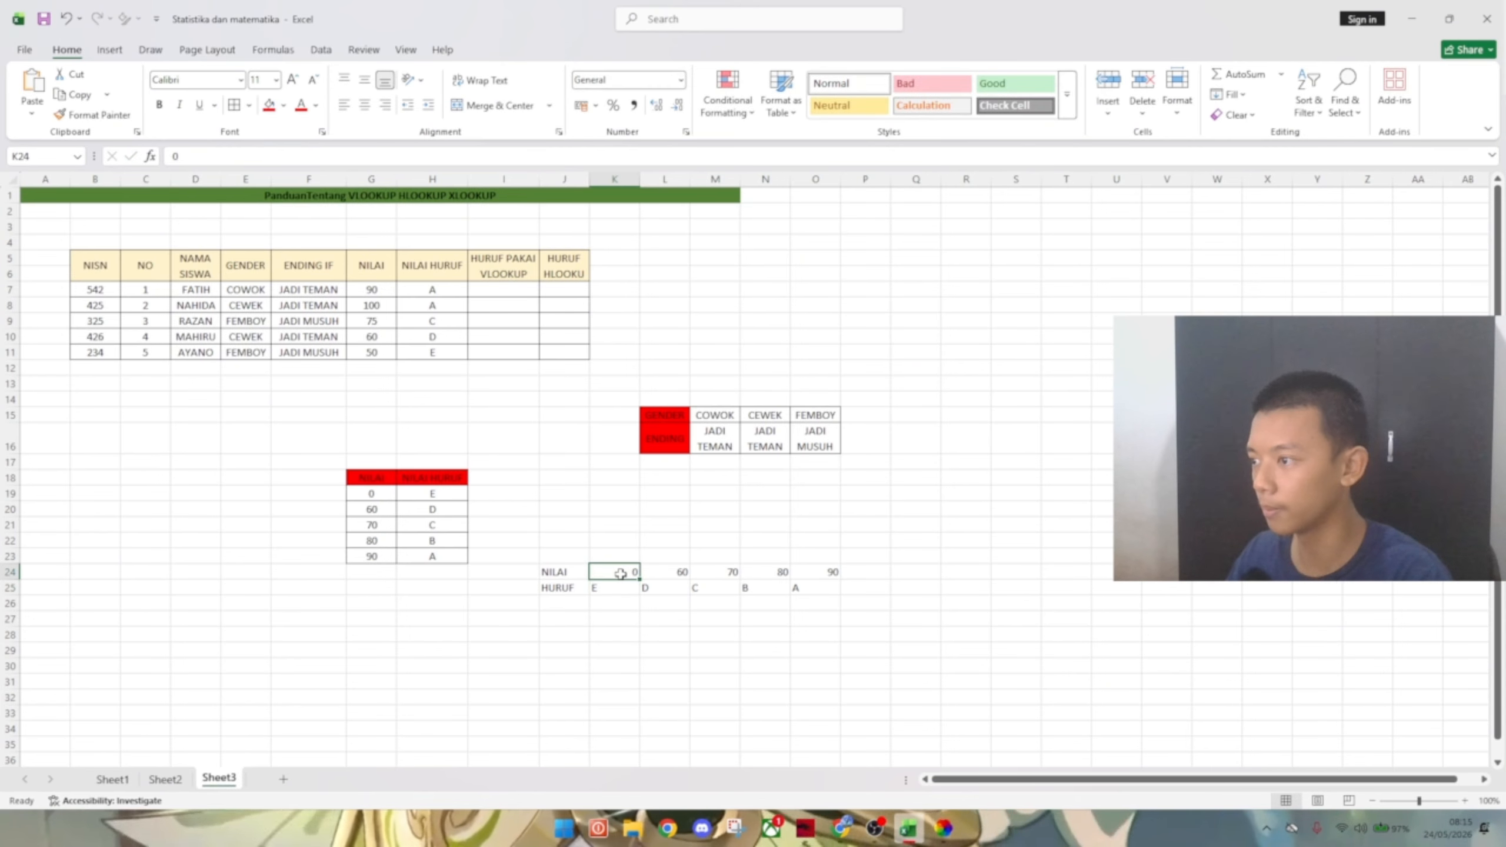
- Center the contents of the horizontal lookup table J24:O25 horizontally
drag(587, 573, 806, 606)
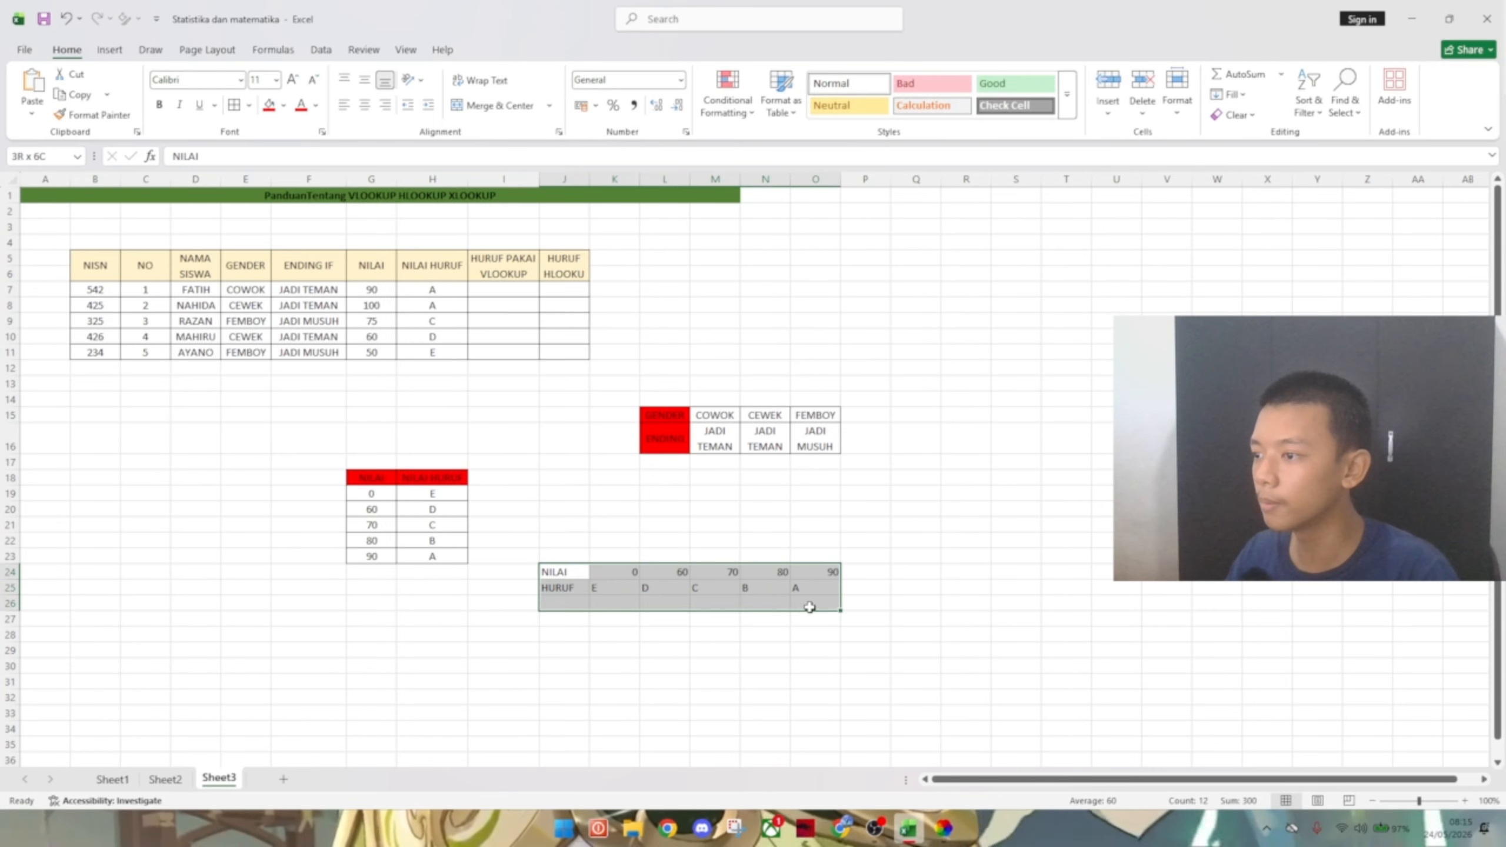
click(383, 105)
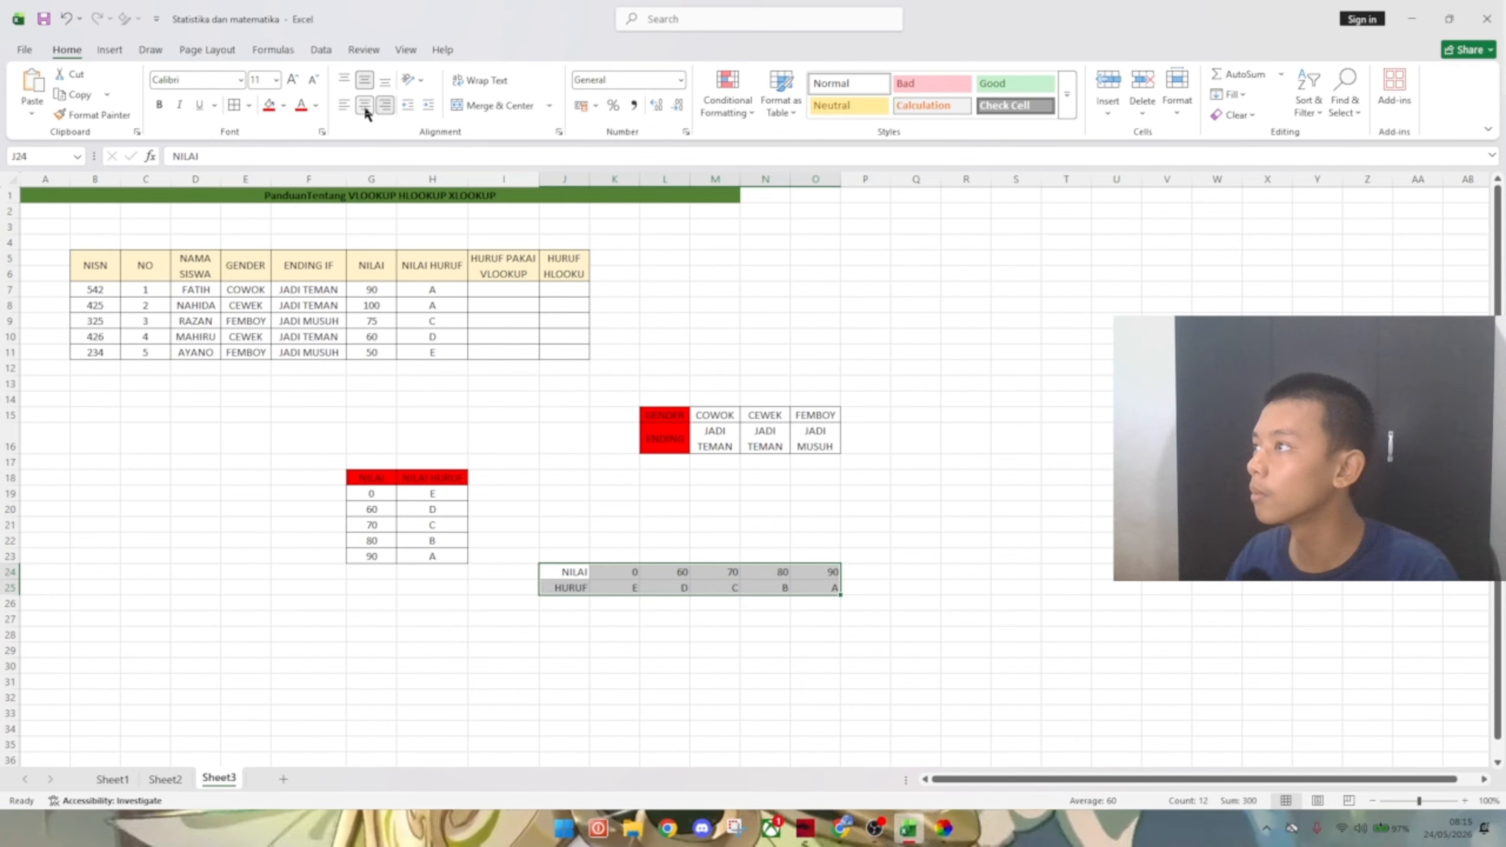
click(364, 105)
click(550, 630)
- Fill the label cells J24:J25 with red and add all borders to the horizontal table J24:O25
click(567, 571)
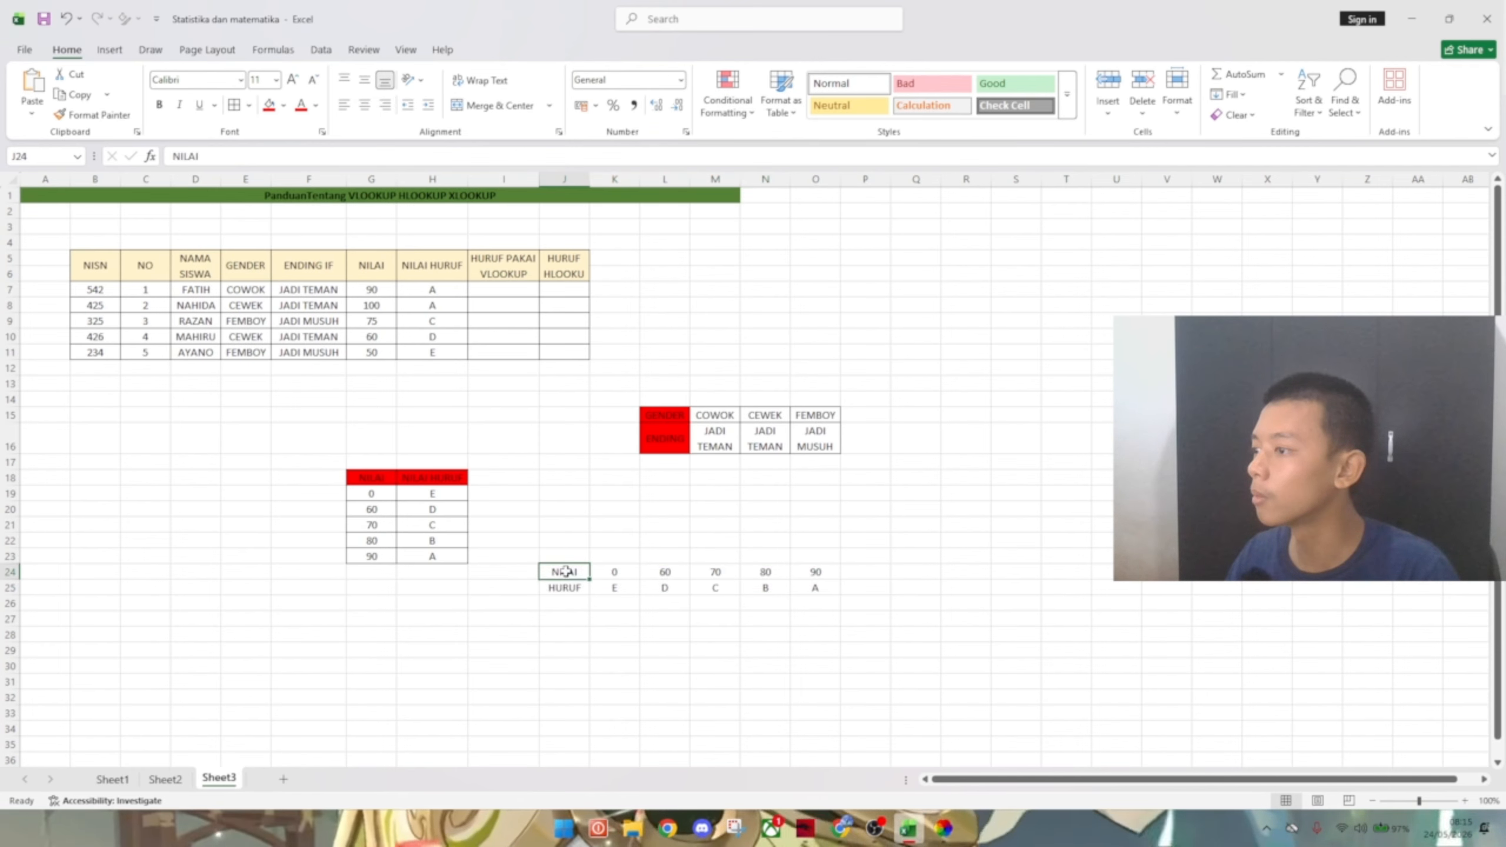
click(269, 105)
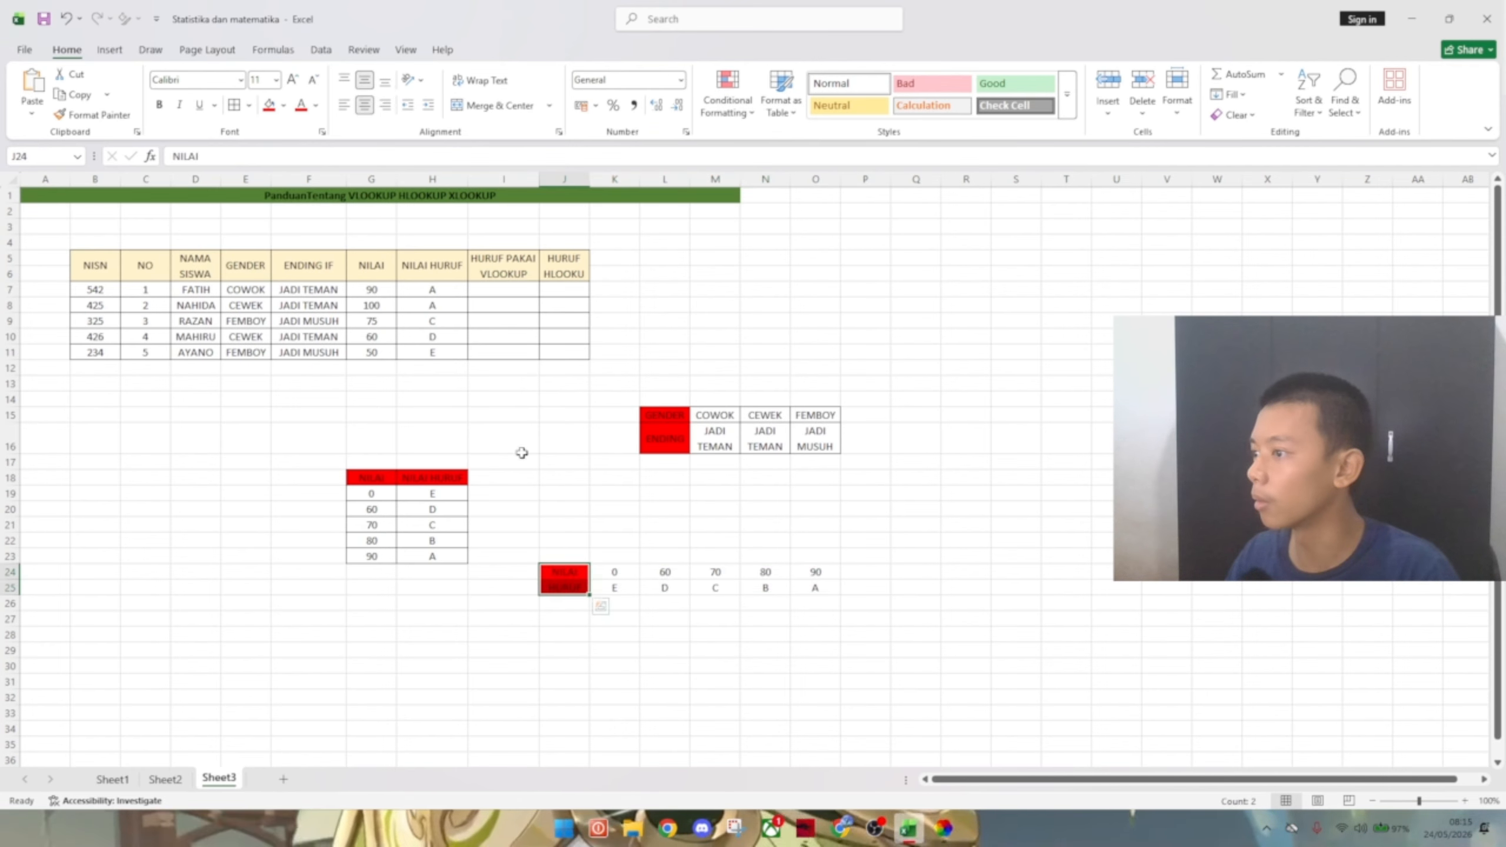
drag(576, 569, 818, 590)
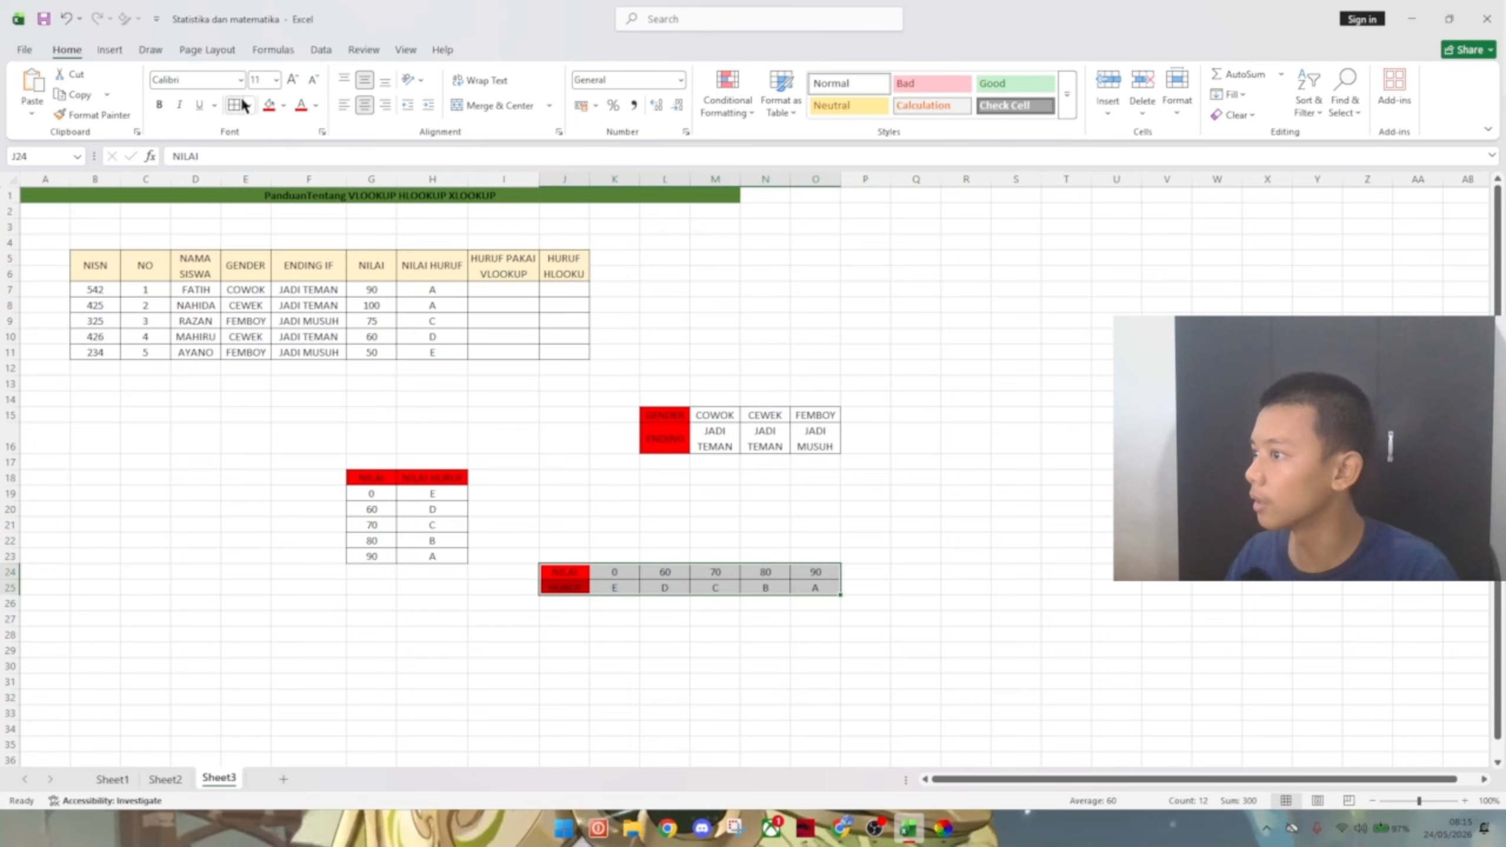
click(769, 588)
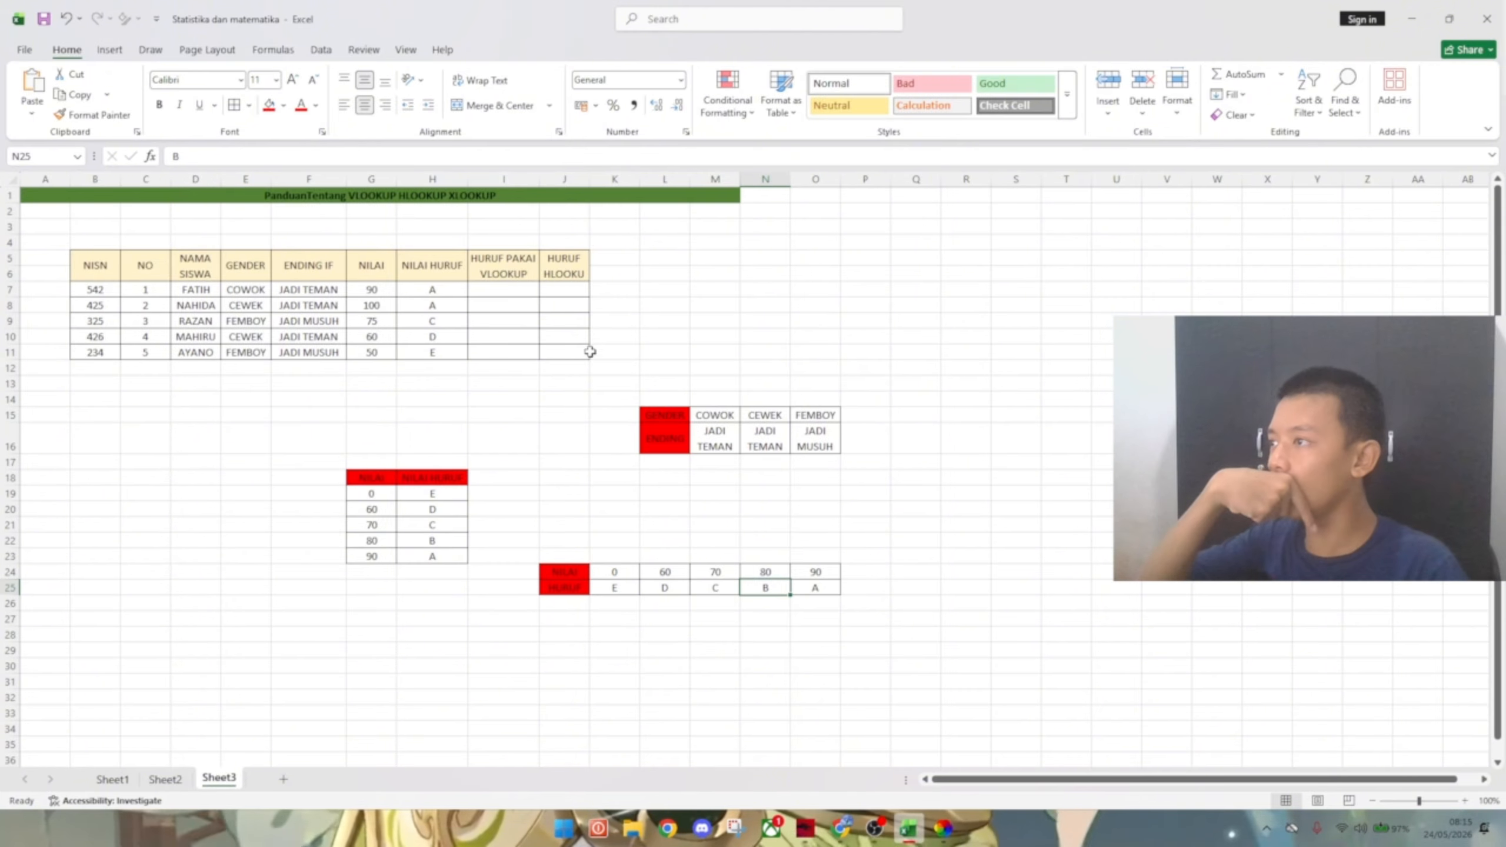
- Start a VLOOKUP formula in I7, the first cell under HURUF PAKAI VLOOKUP, with G7 as the lookup value
click(497, 290)
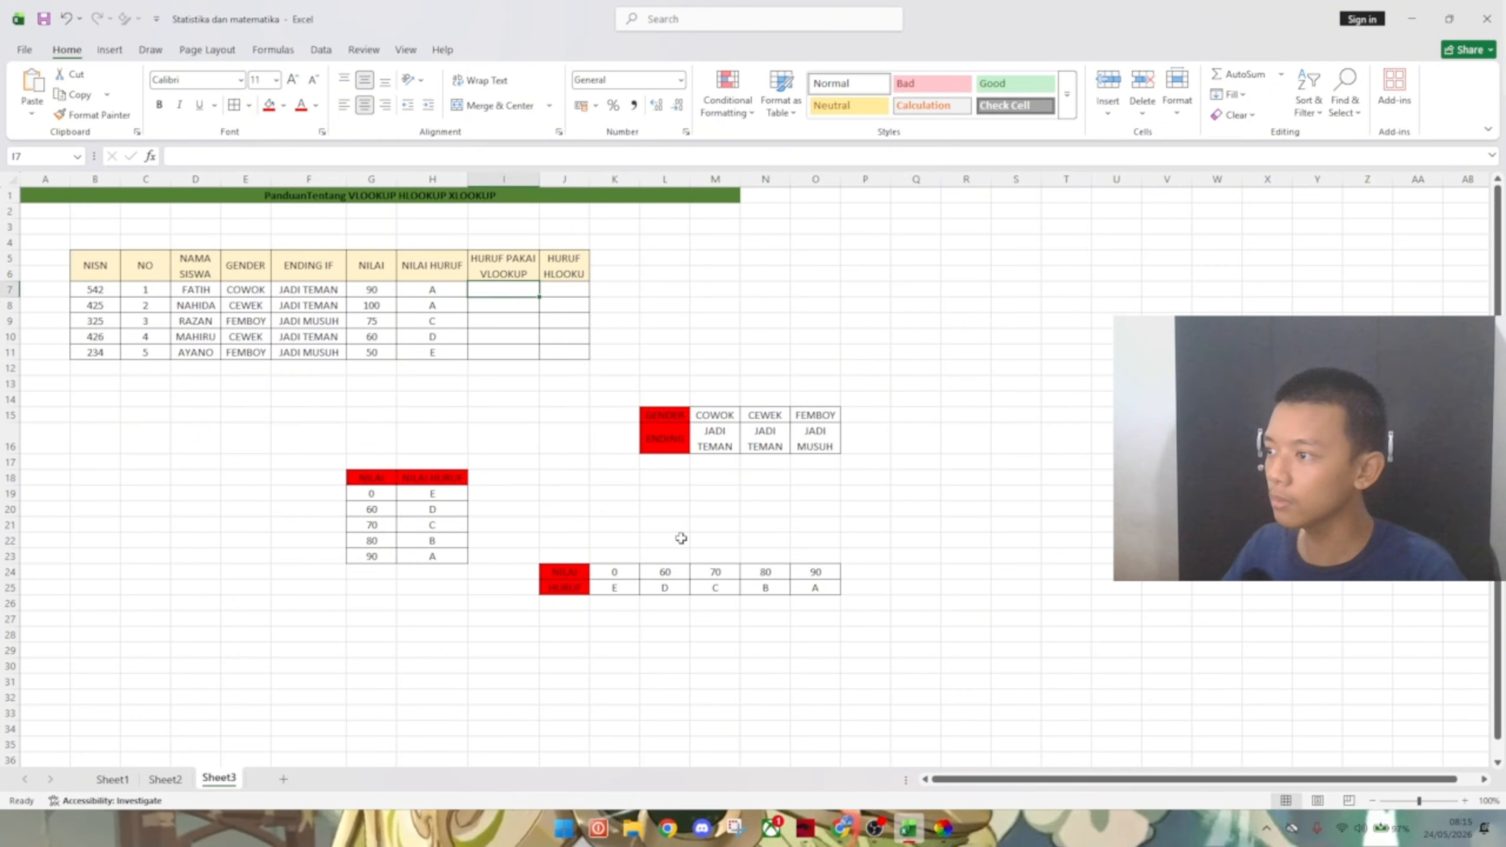
text(=)
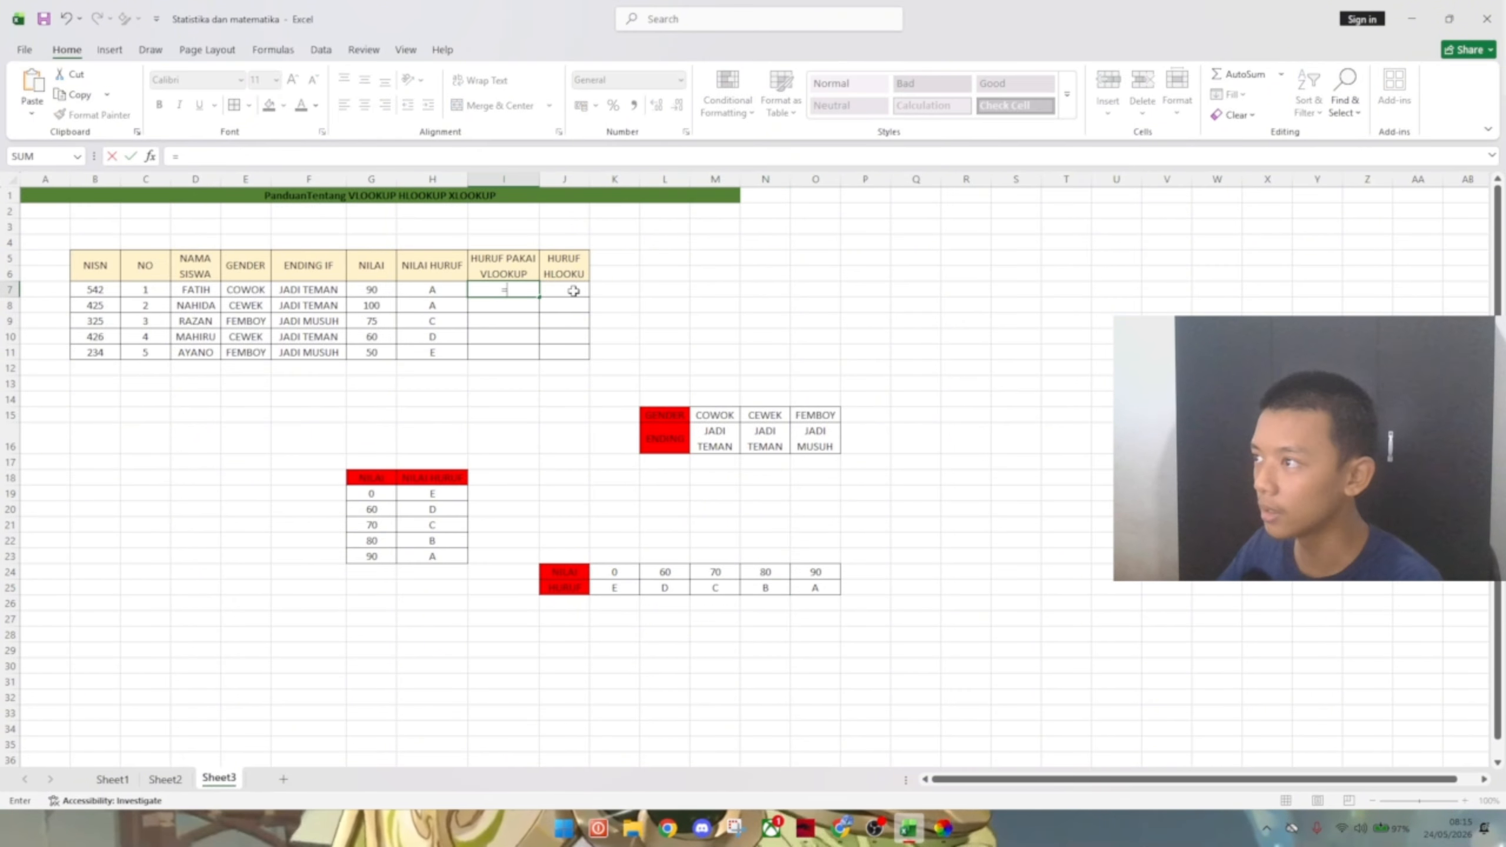
text(VLOOK)
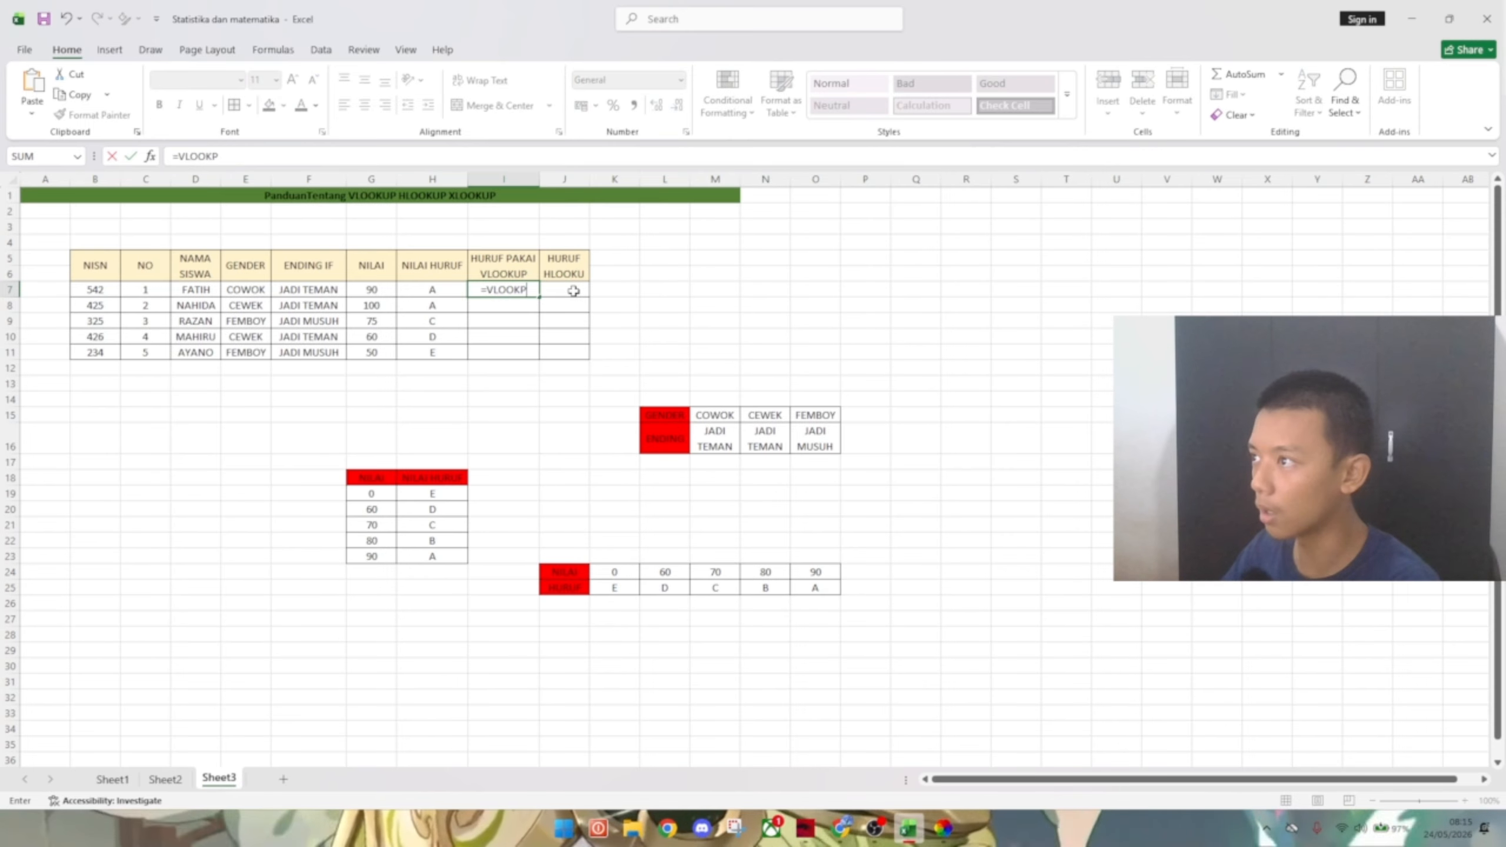
text(UP)
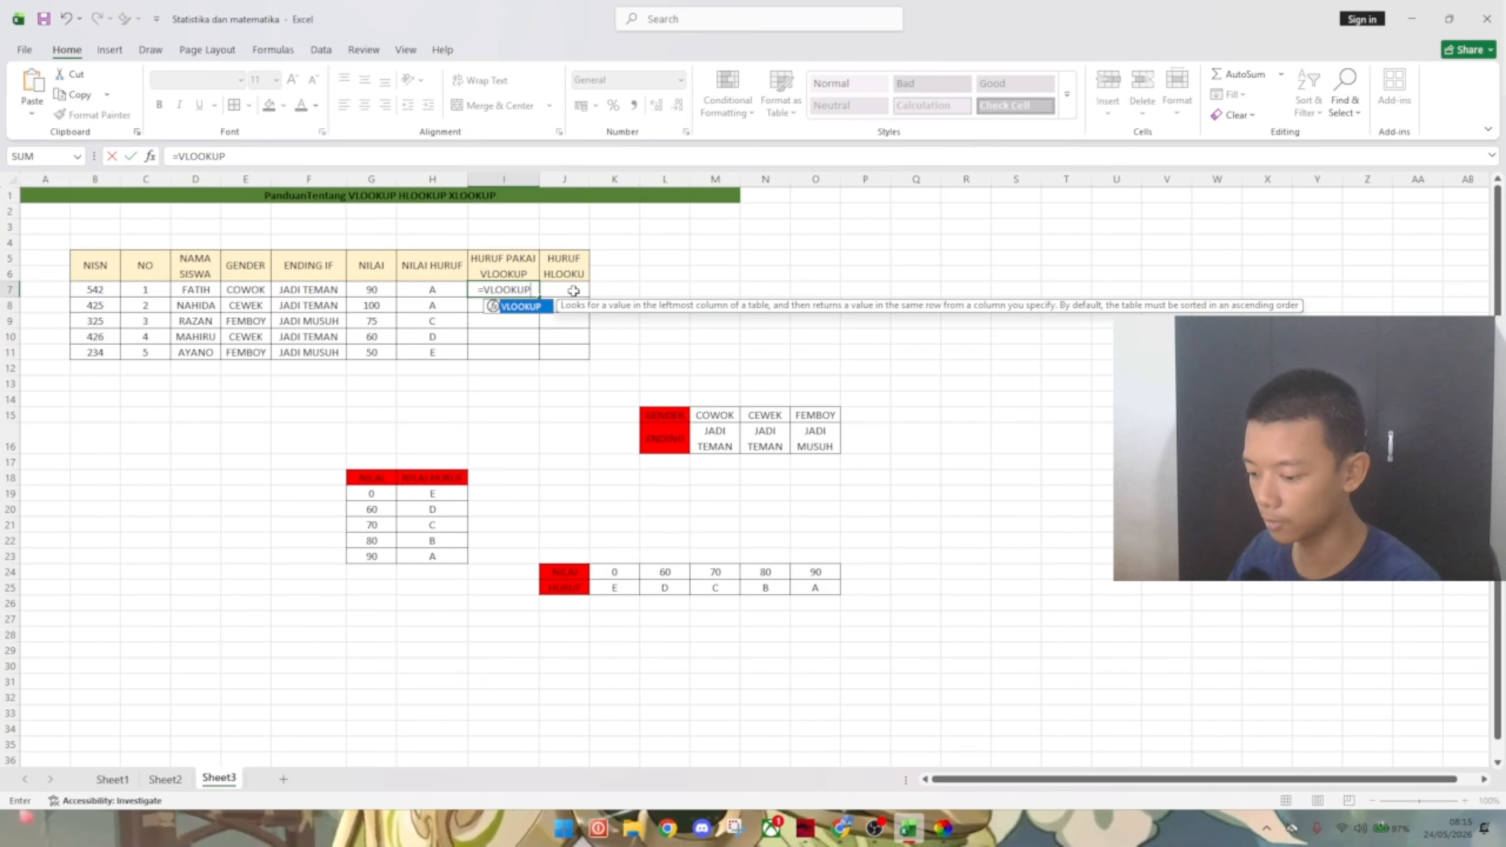
text(()
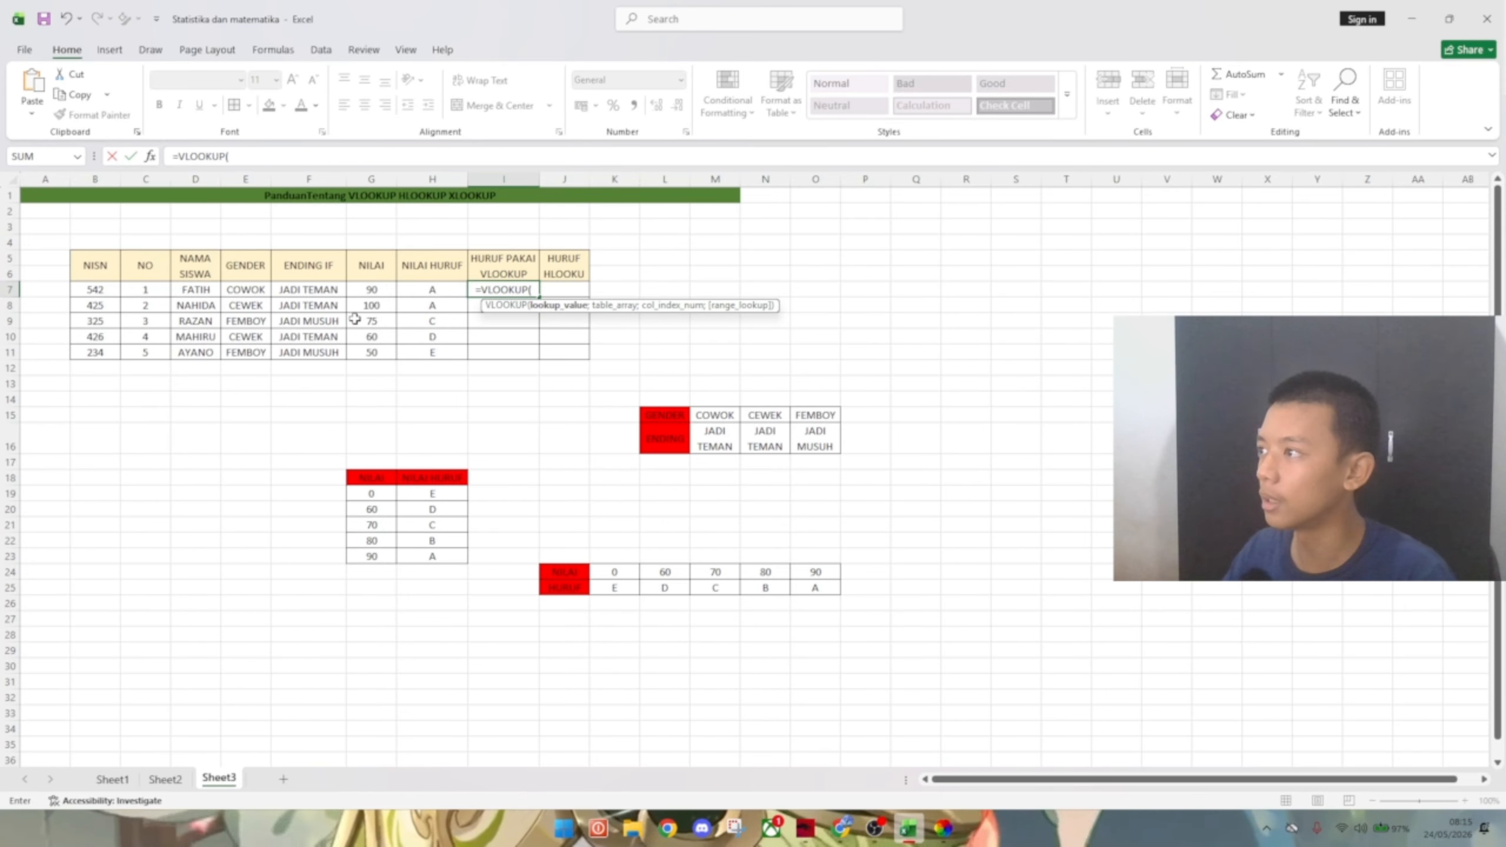
click(371, 289)
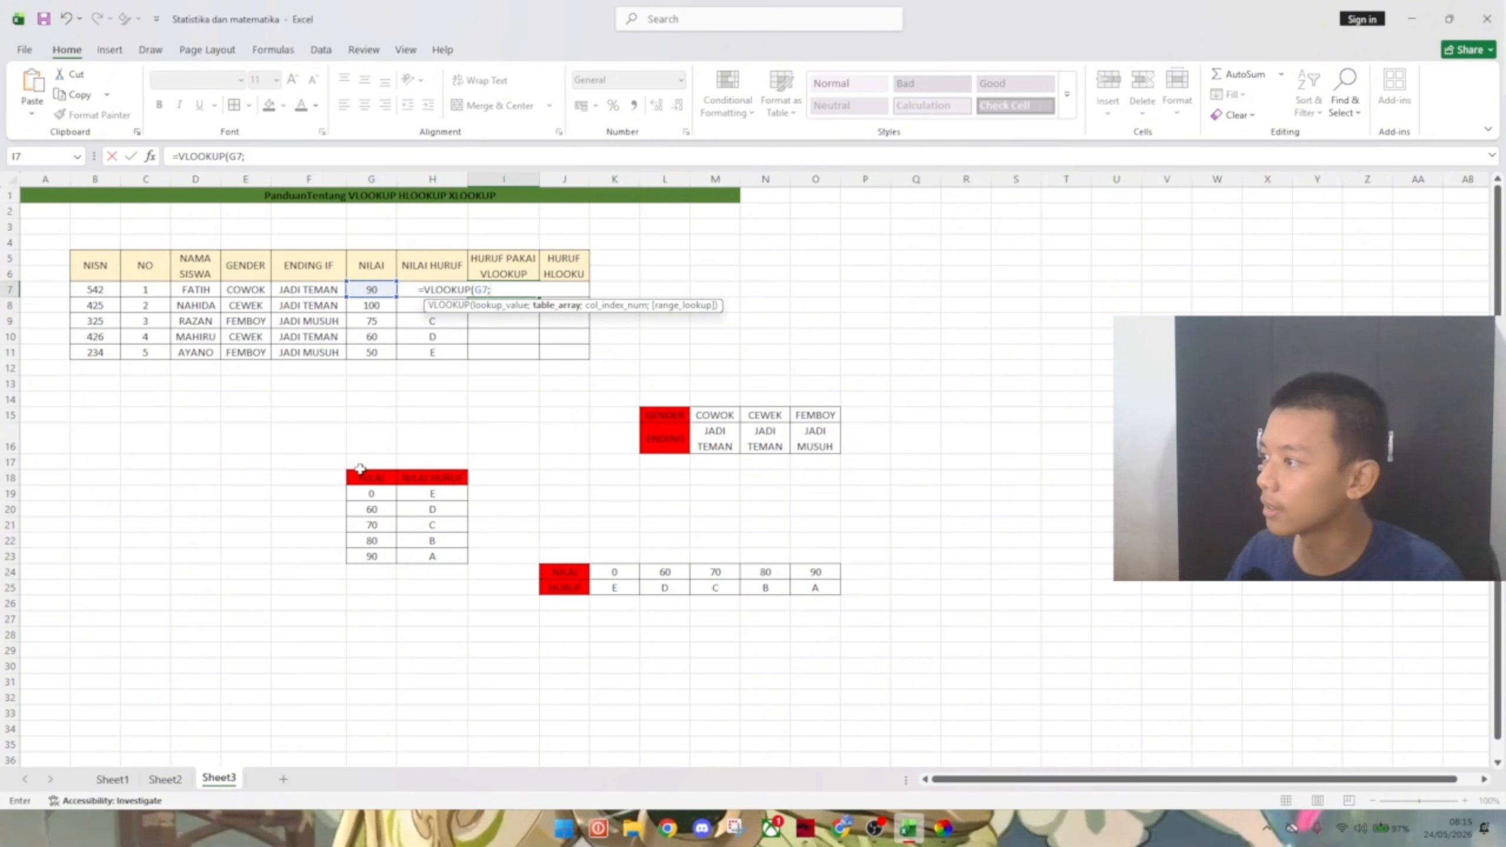
- Set the VLOOKUP table array to the vertical lookup table as the absolute range $G$18:$H$23
drag(364, 475, 458, 566)
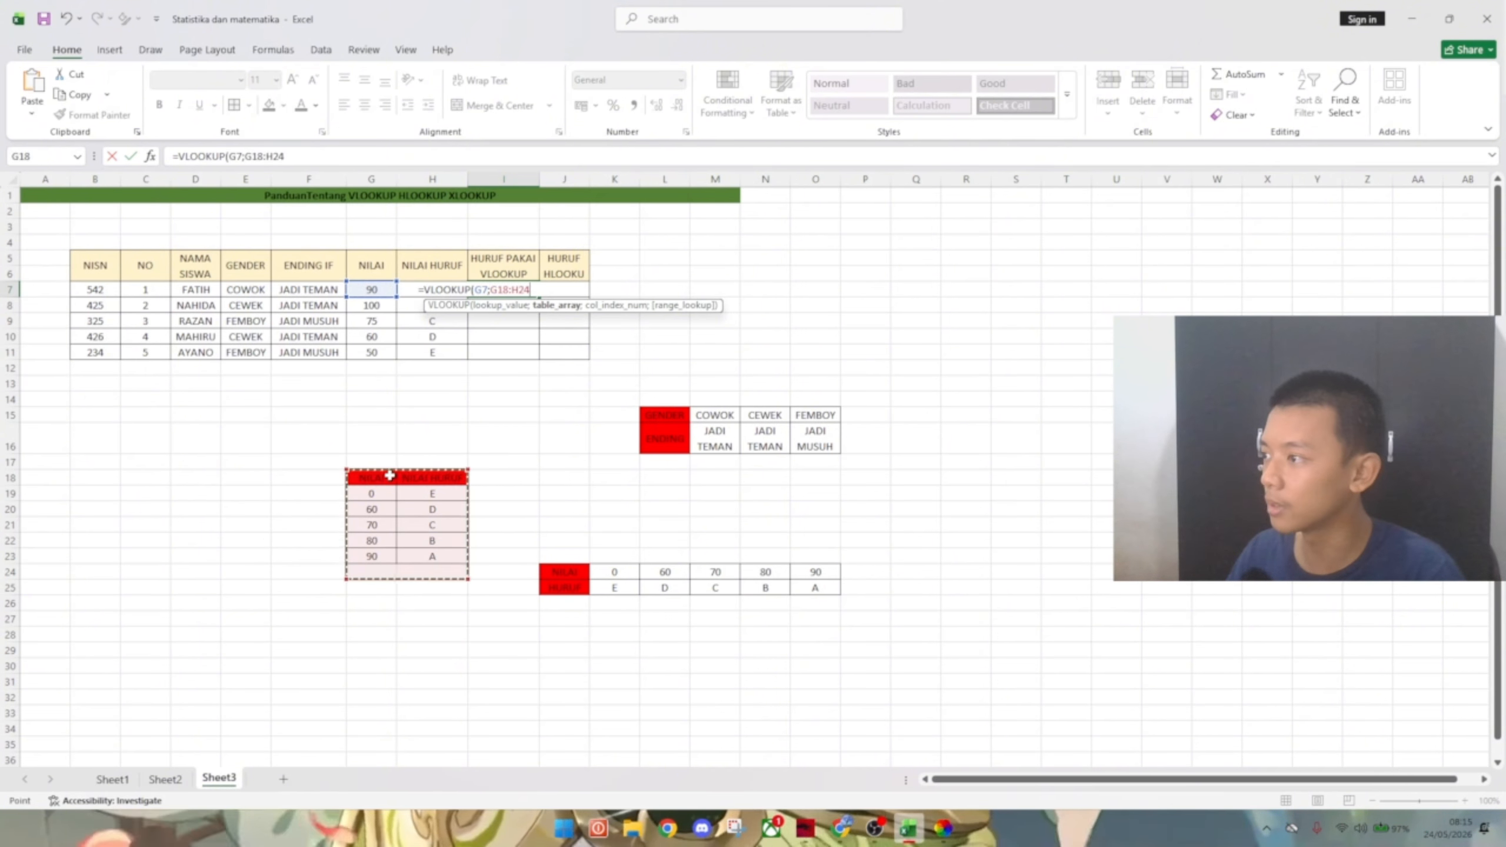
drag(374, 475, 458, 557)
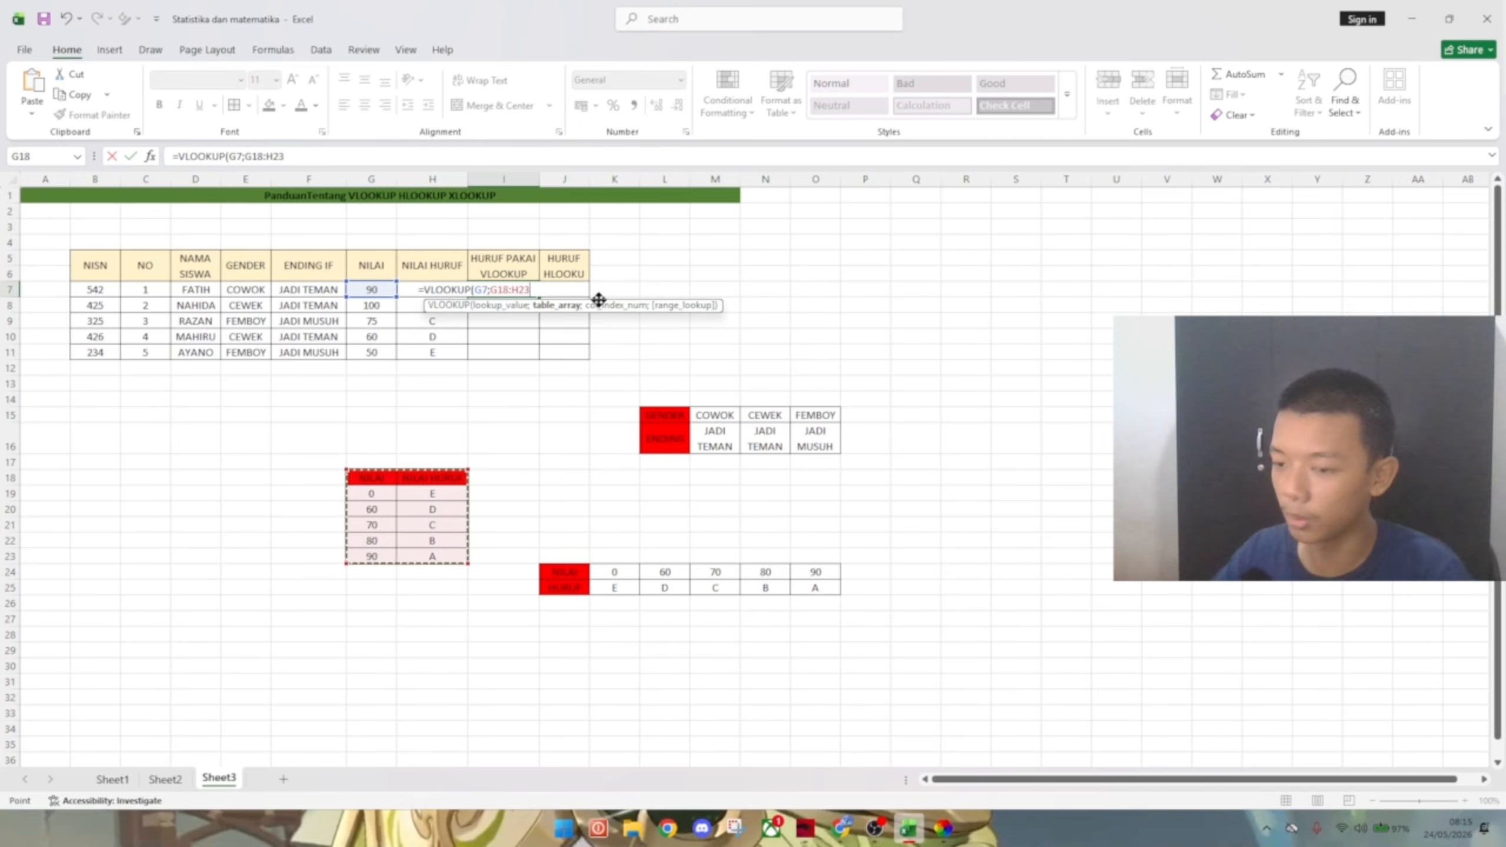
key(F4)
text(;)
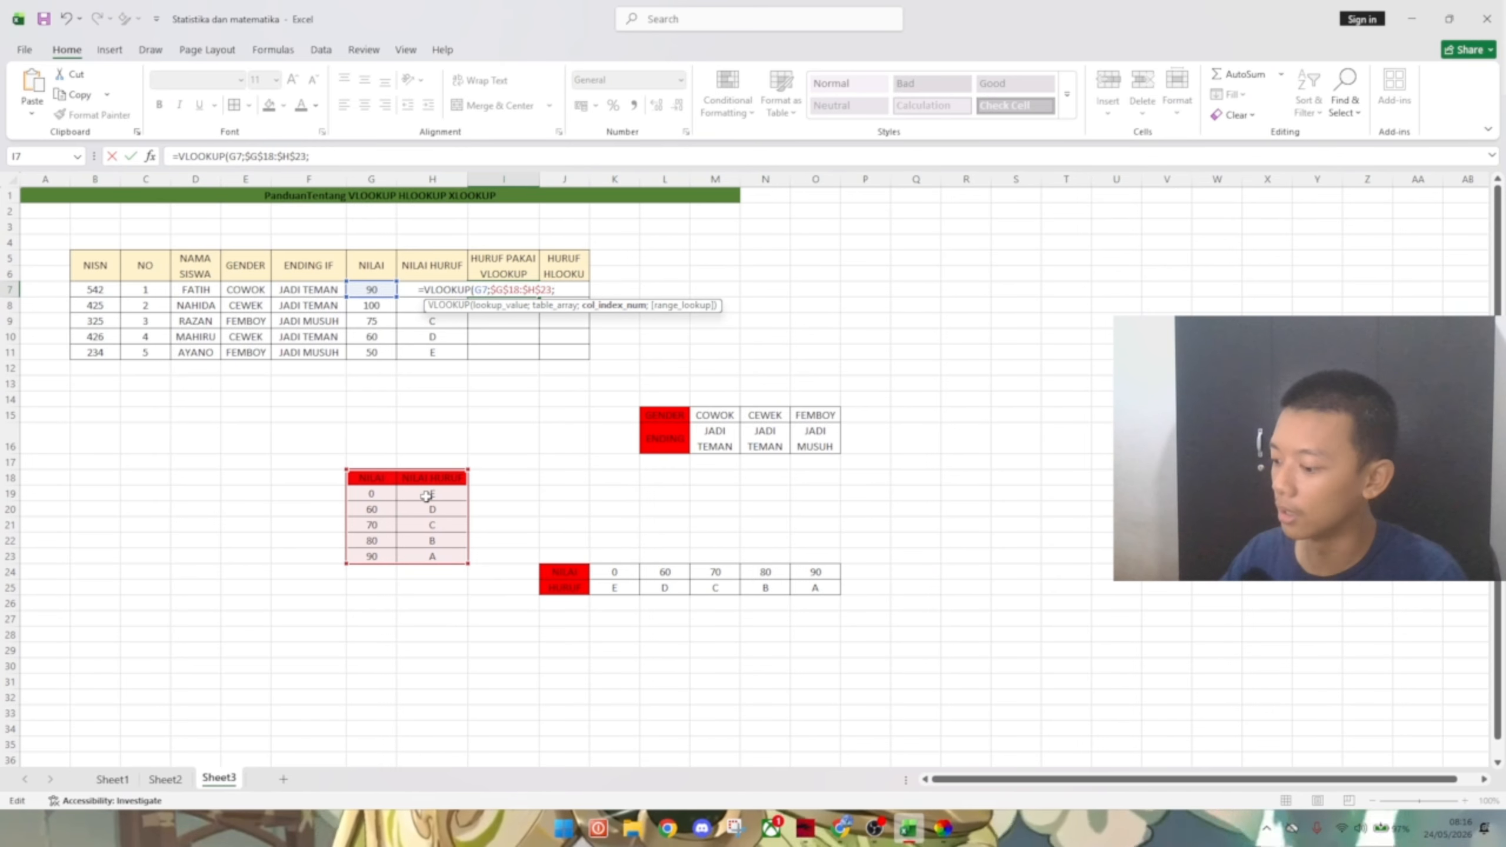
- Complete the VLOOKUP formula in I7 with column index 2 and FALSE for the range lookup
text(3)
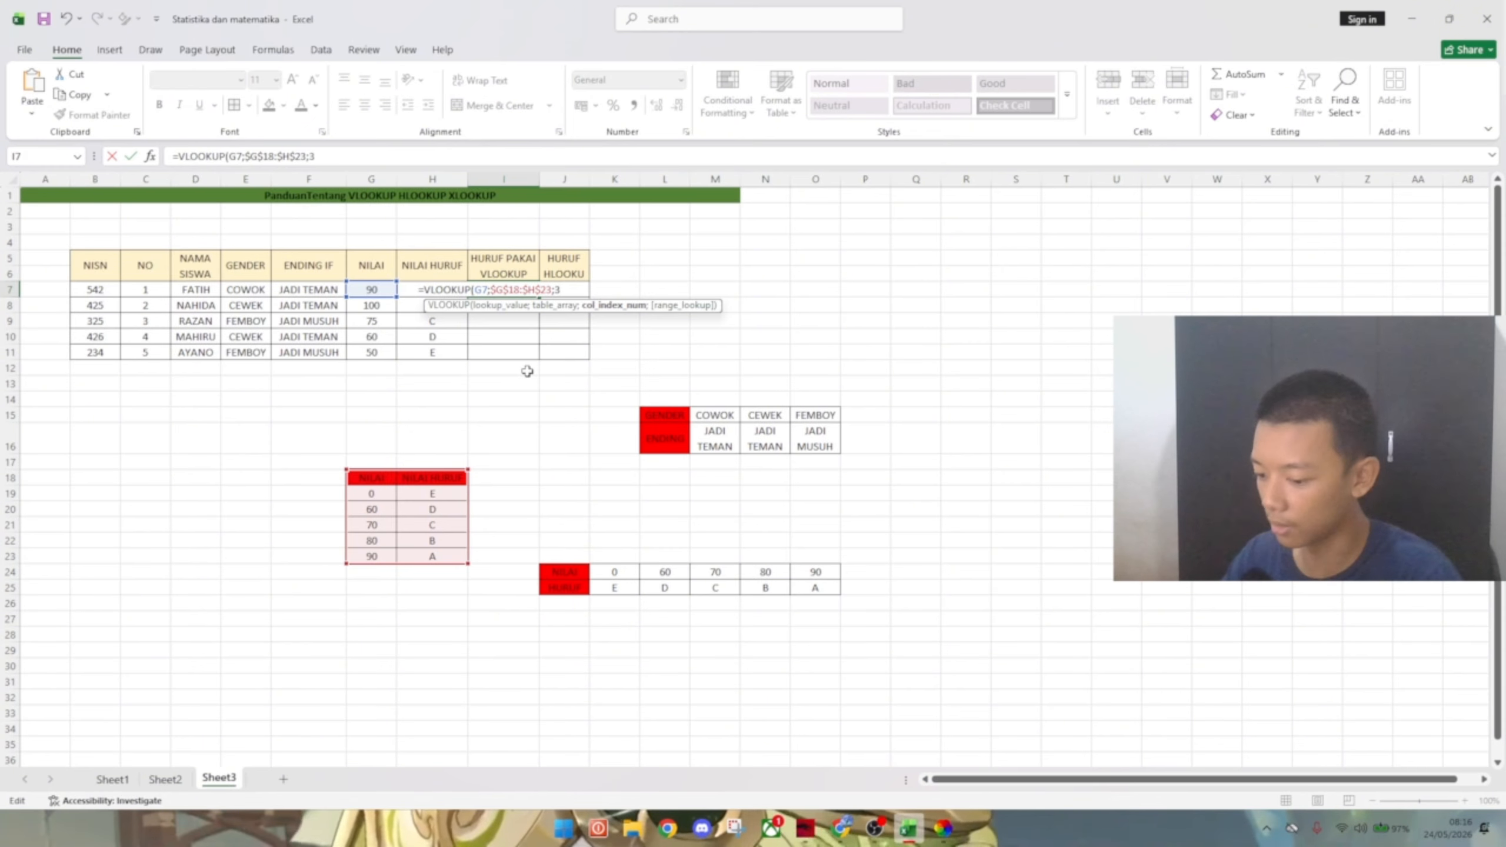
key(BackSpace)
text(2)
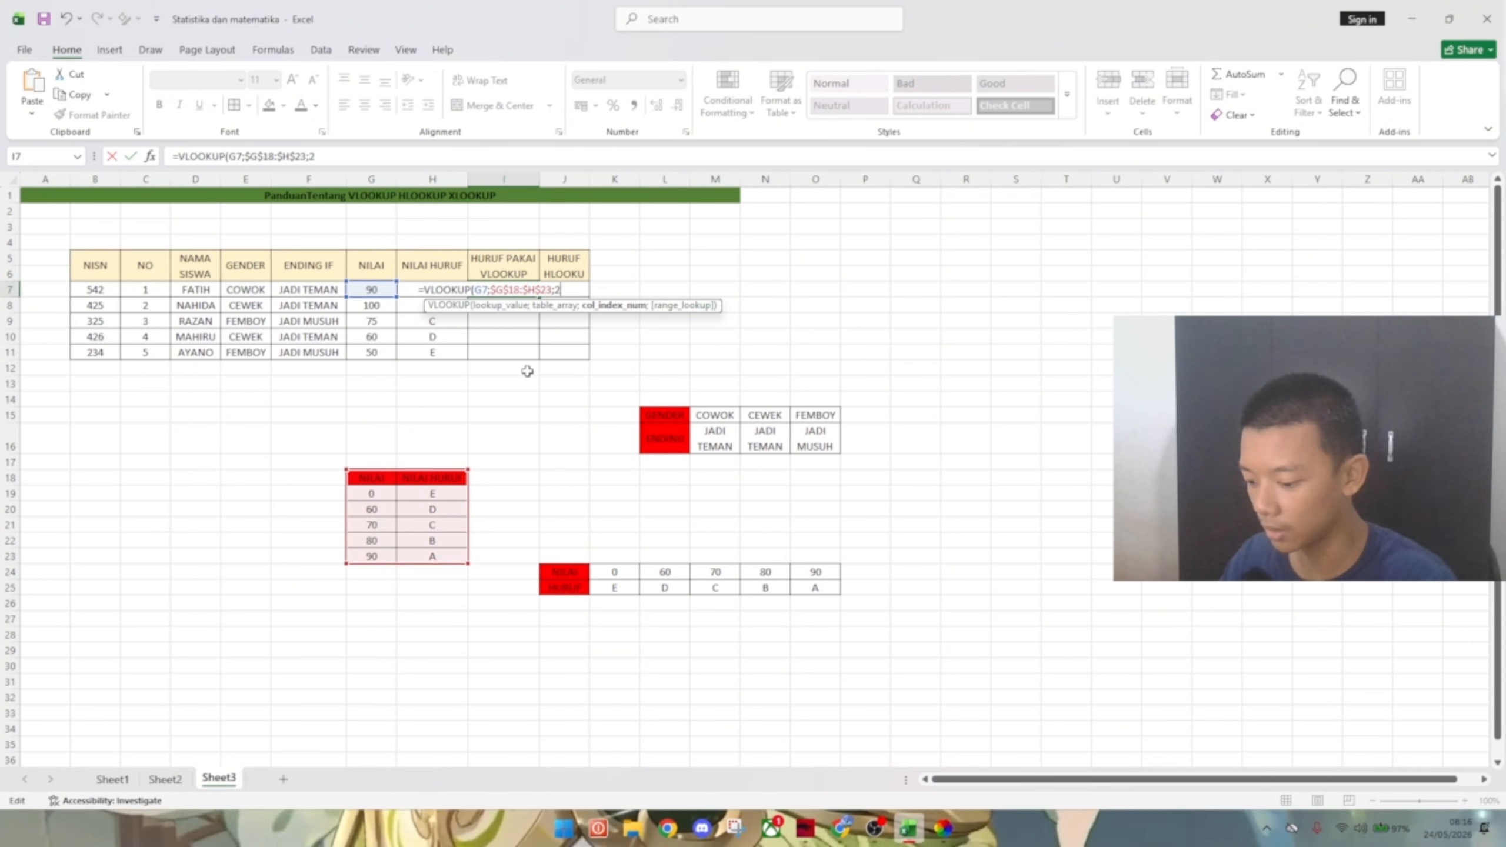
text(;)
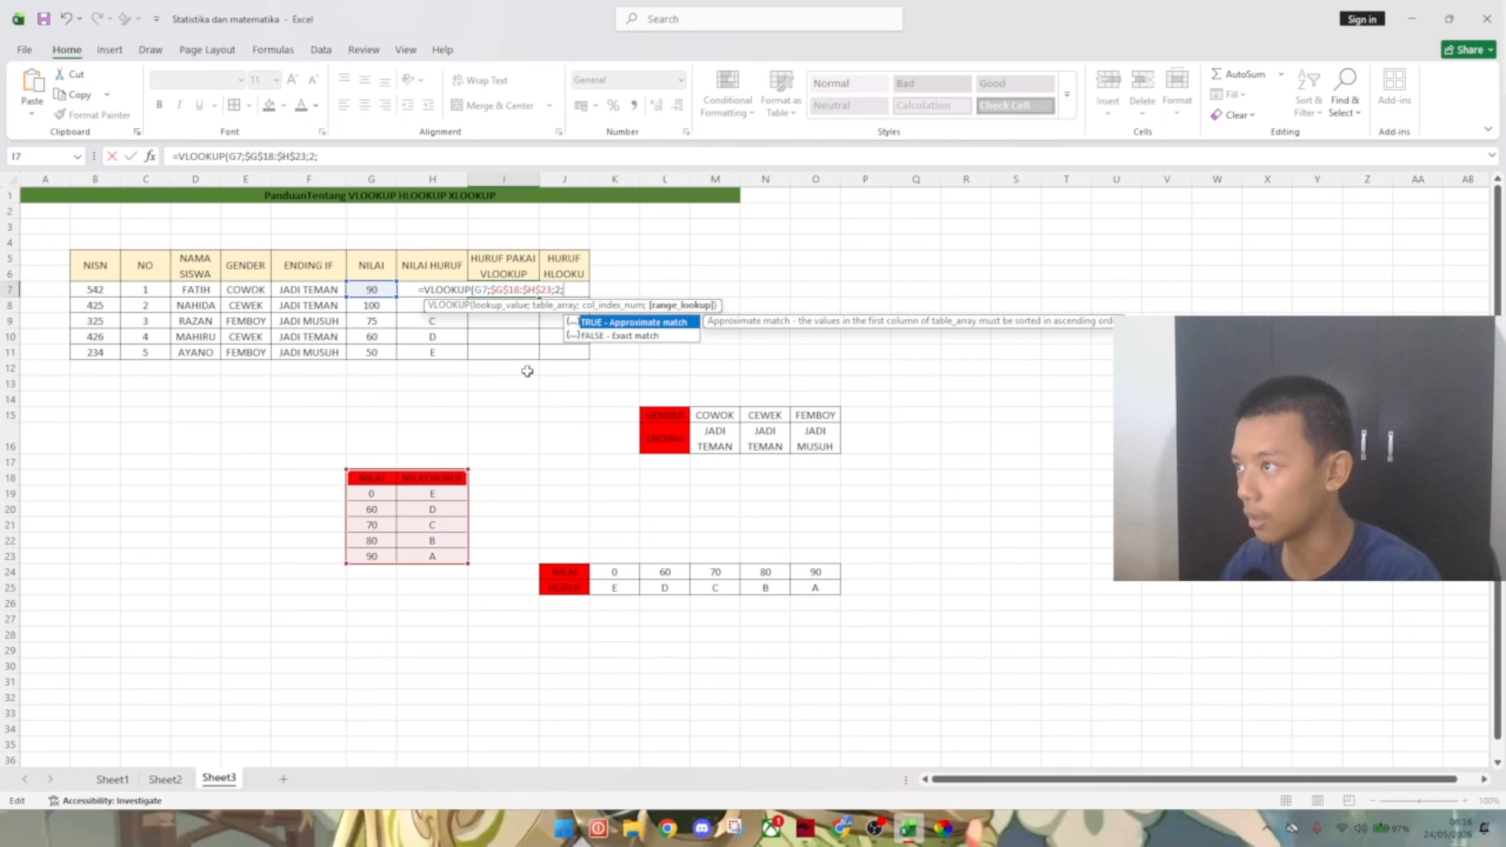
text(FAN)
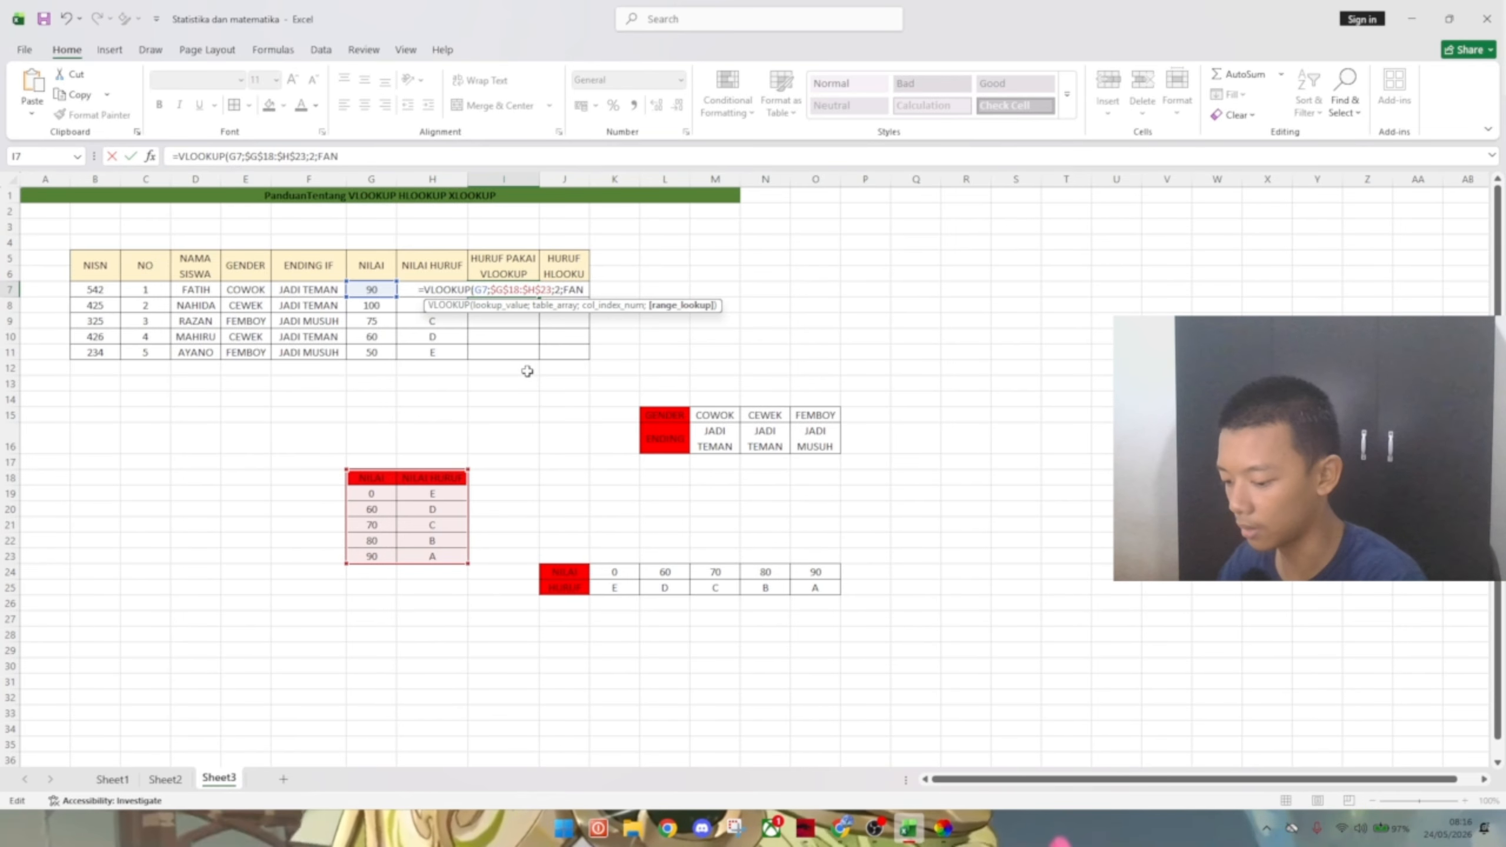
key(BackSpace)
text(LSE)
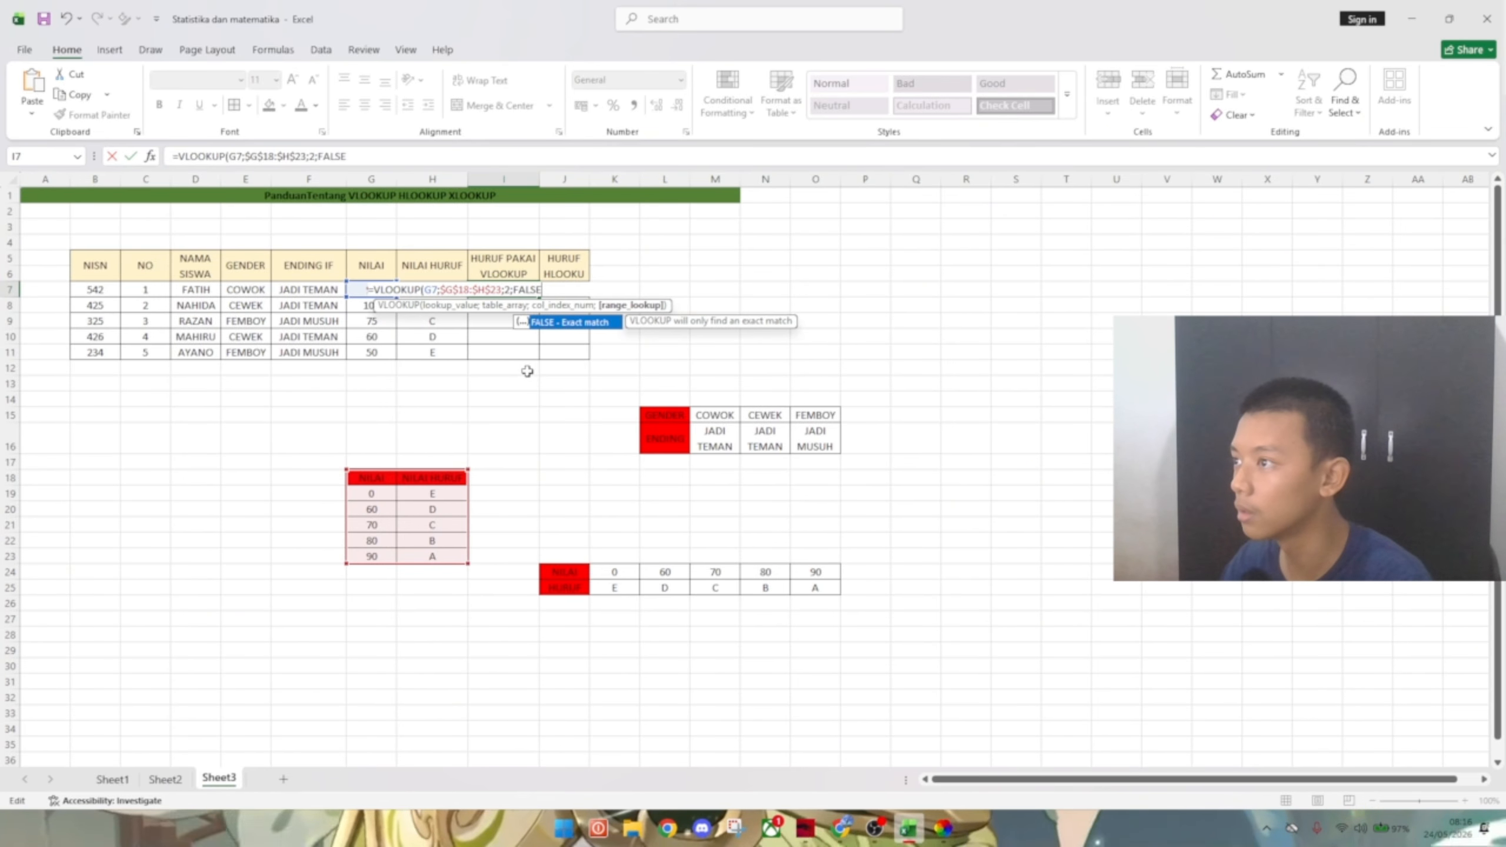
key(Return)
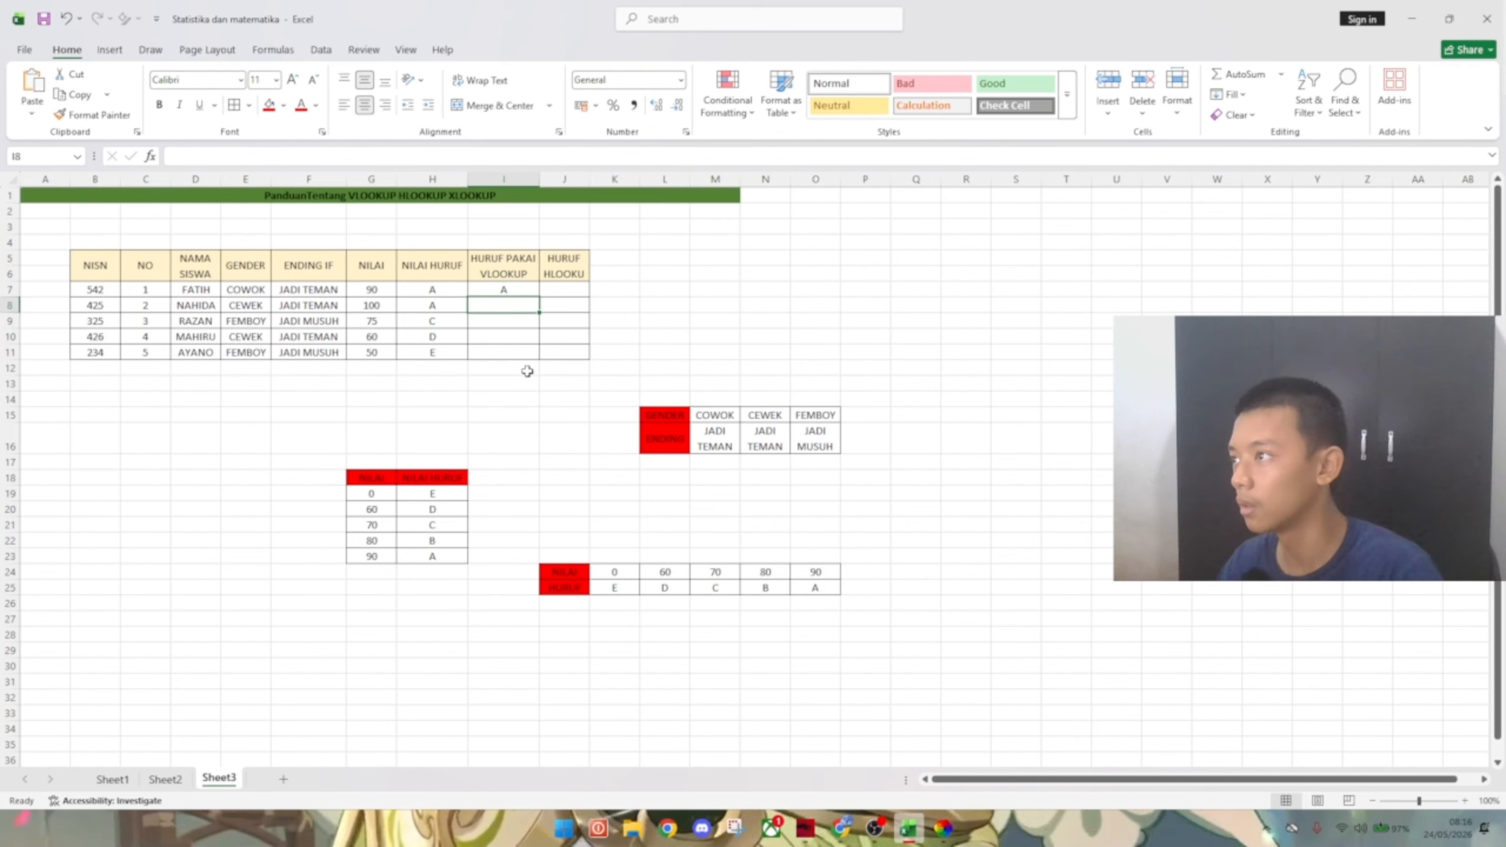
- Fill the exact-match VLOOKUP formula from I7 down to I11
click(520, 290)
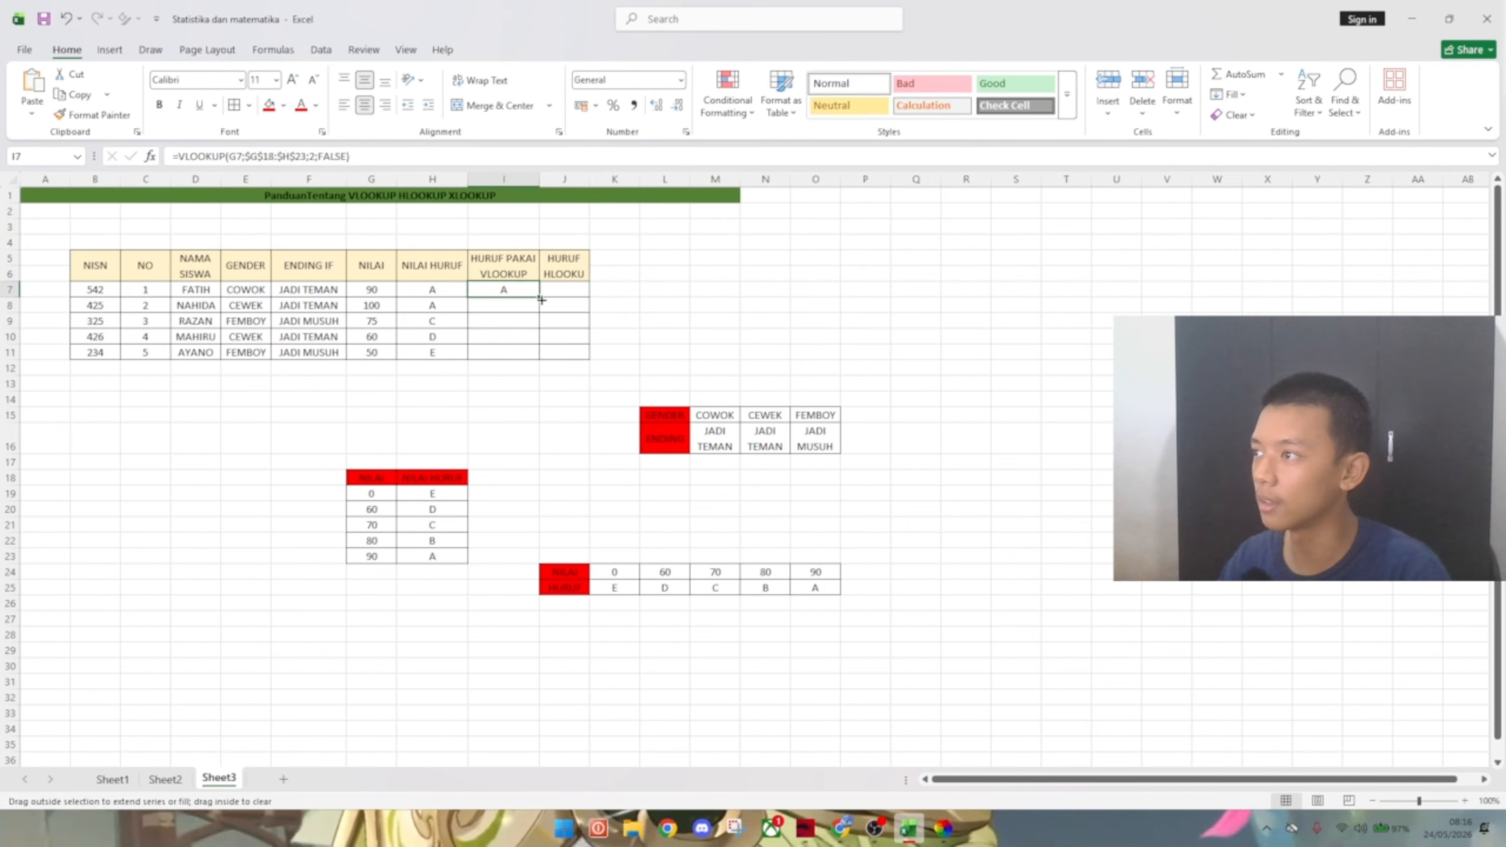
drag(550, 364, 547, 355)
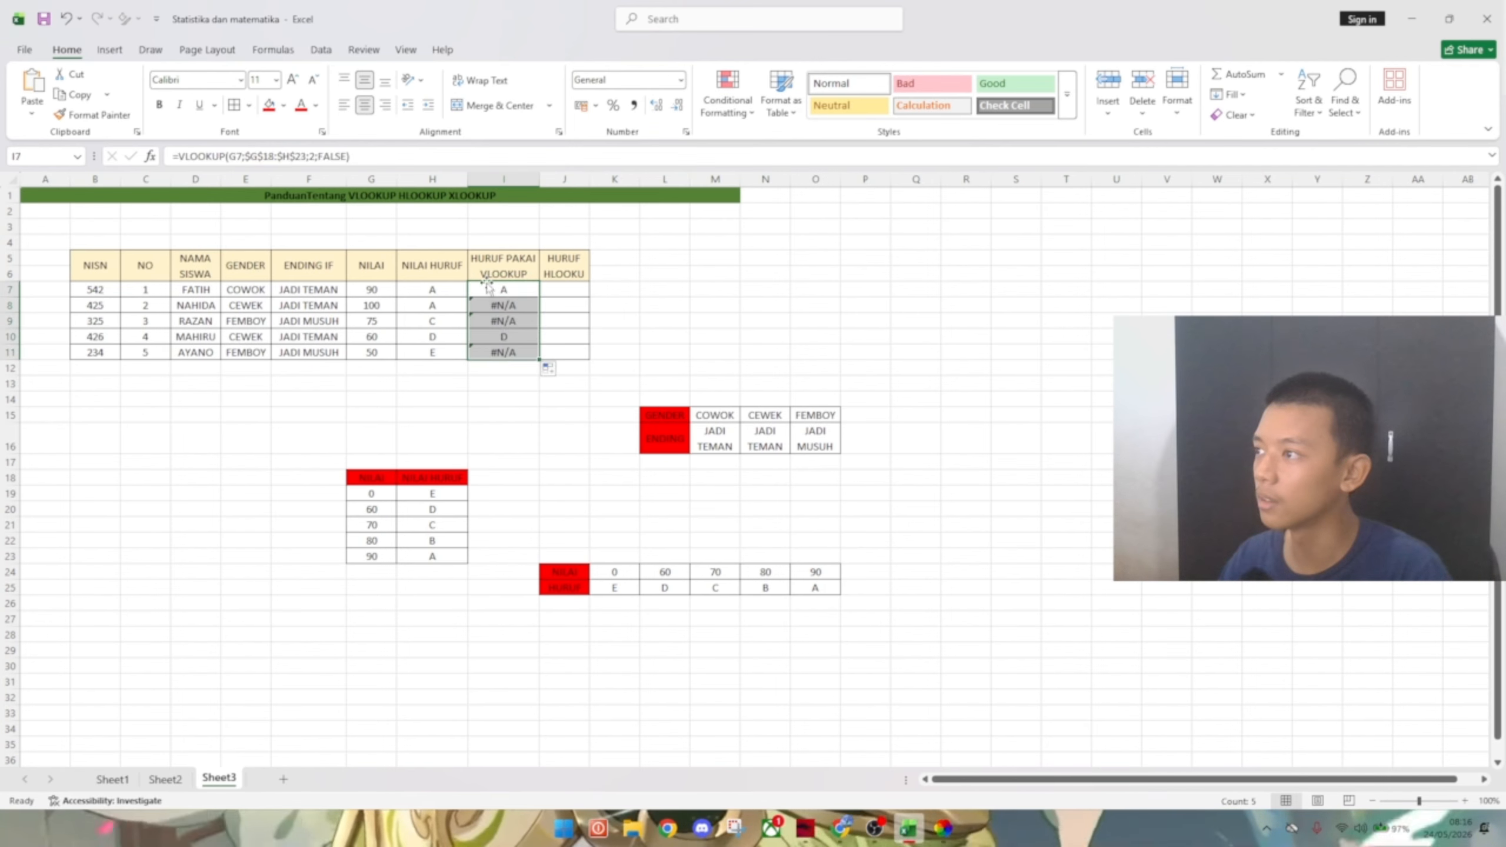
- Change the range lookup in I7's VLOOKUP formula to TRUE and fill the formula down to I11
click(534, 288)
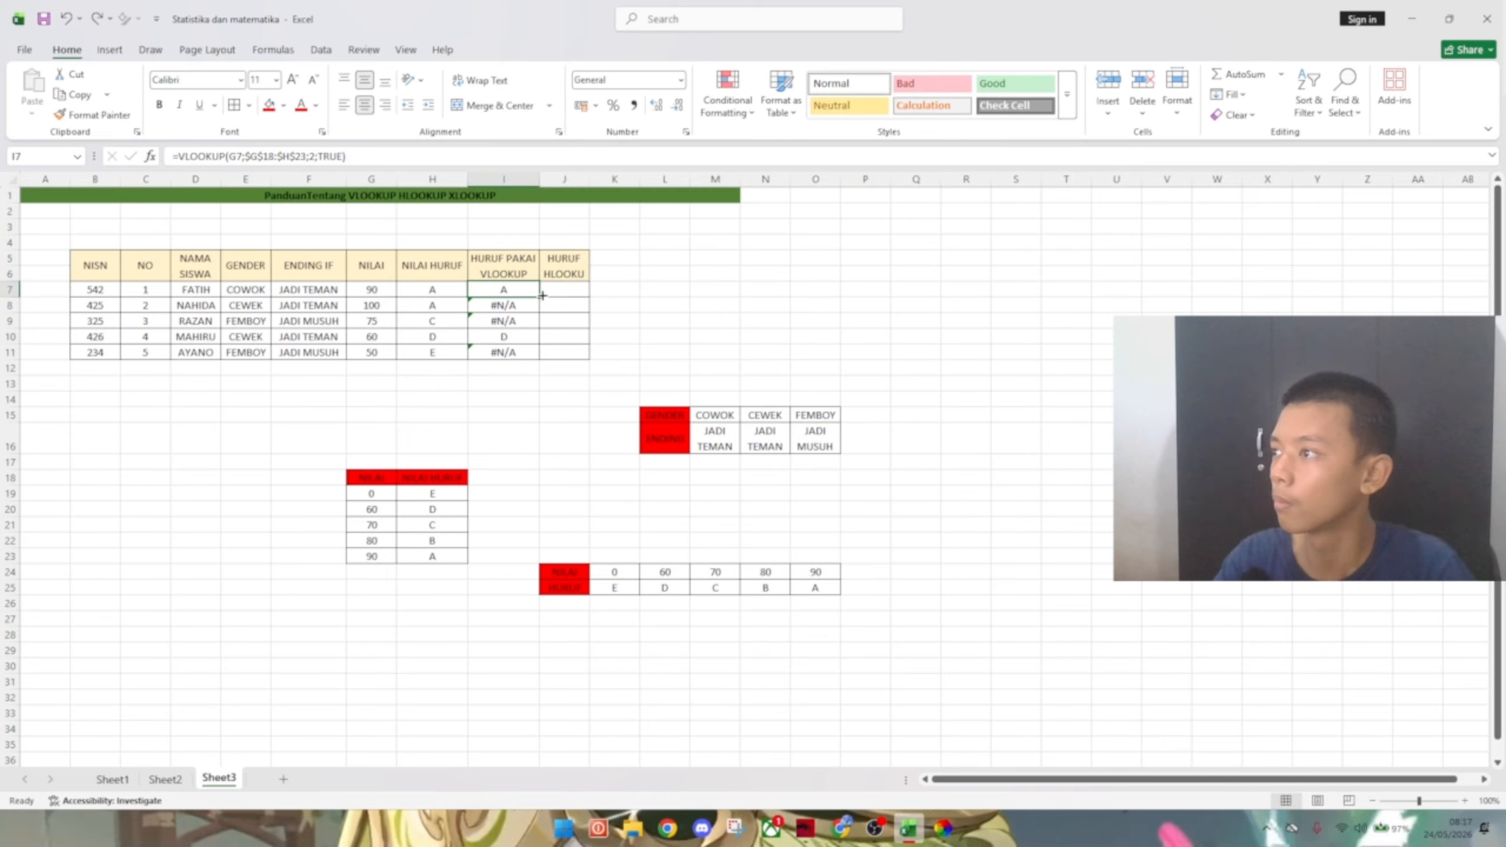
drag(542, 300, 544, 353)
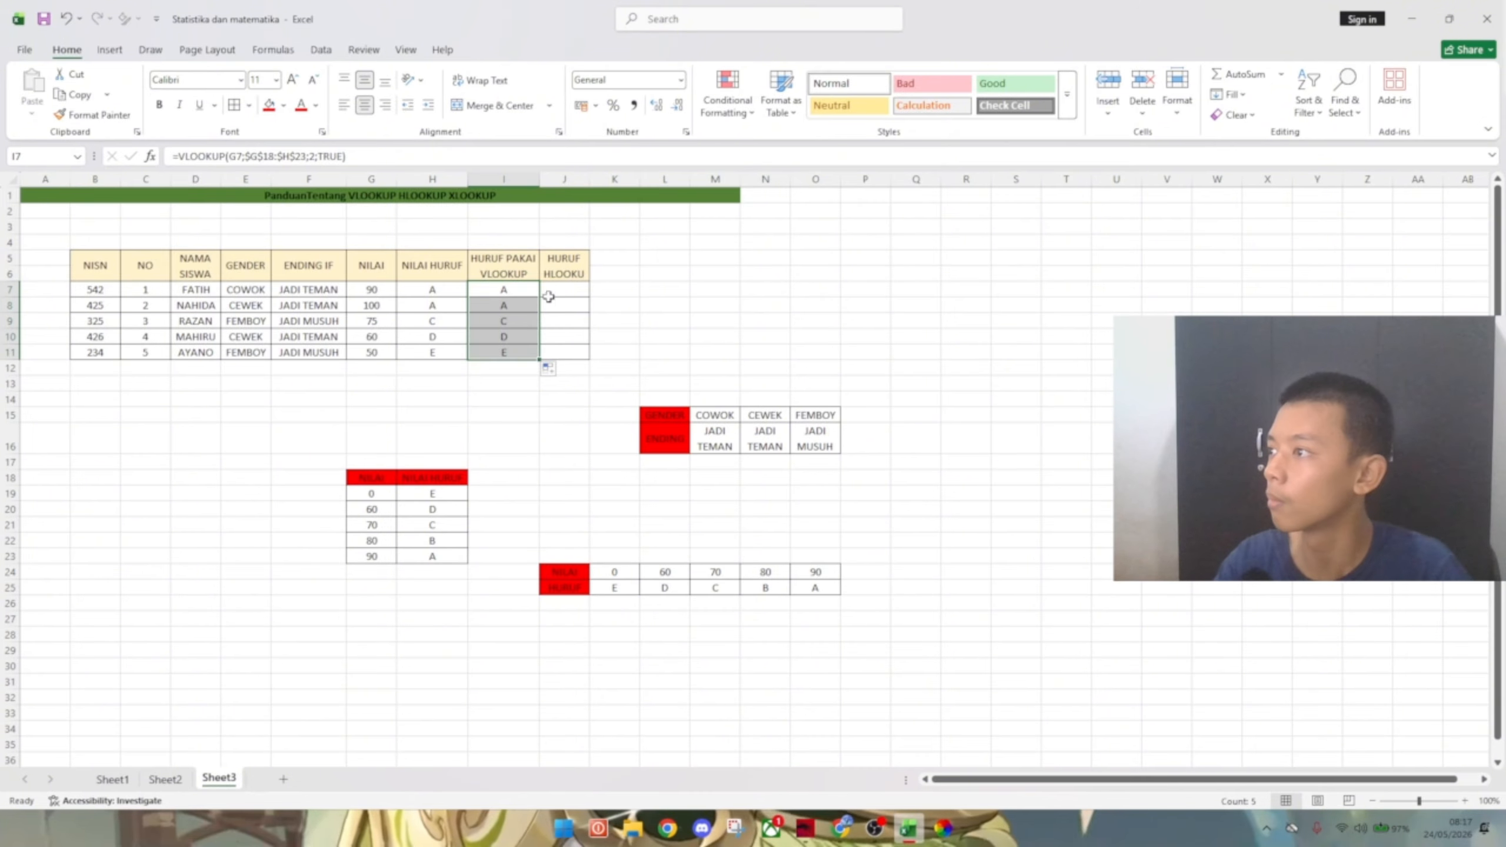
- Compare the VLOOKUP formula in I7 with the nested IF formula in H7
click(707, 323)
click(524, 293)
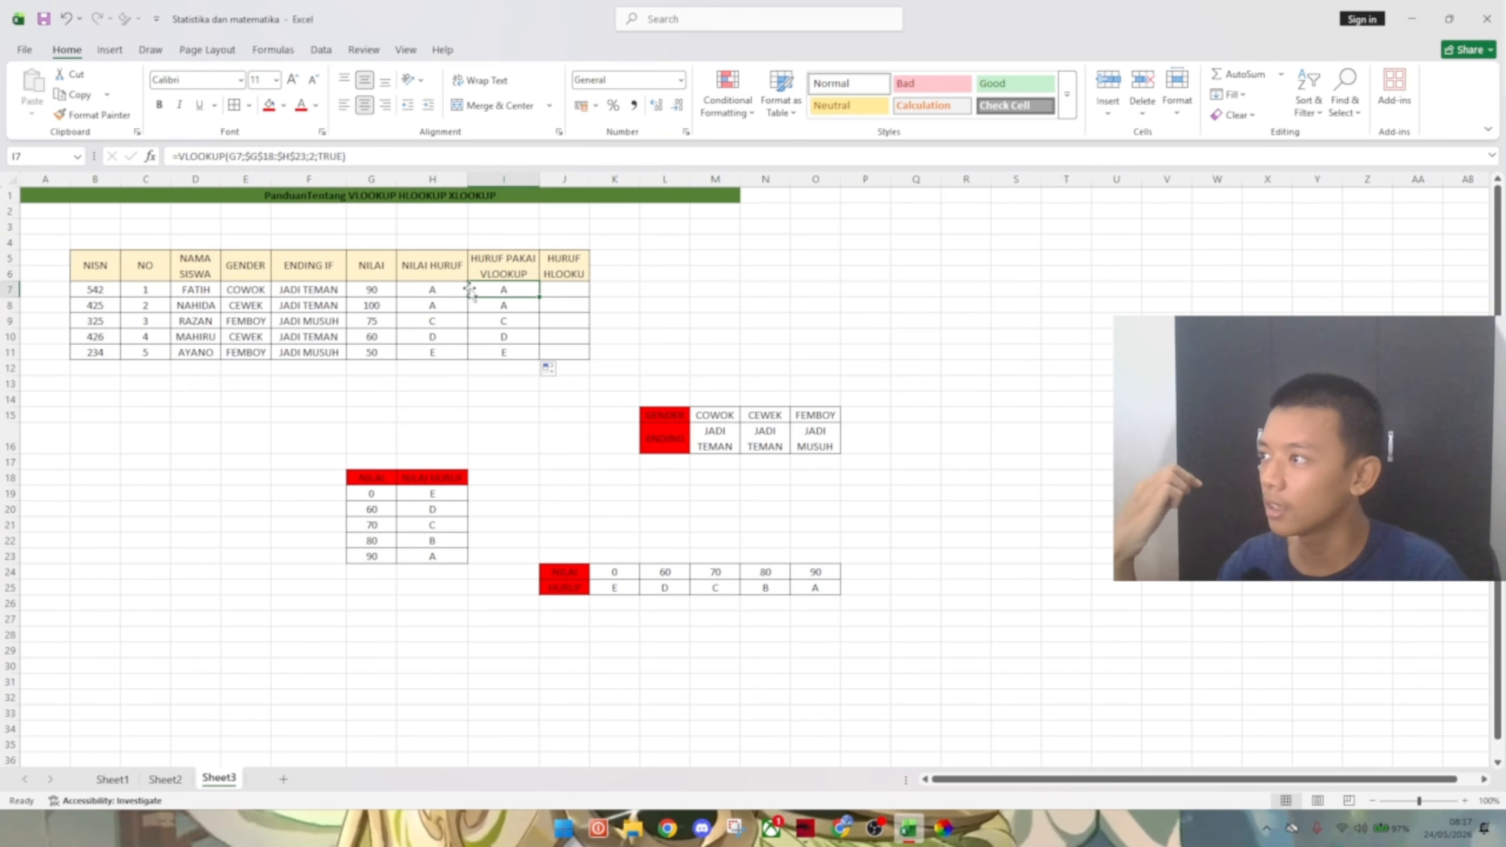
click(436, 288)
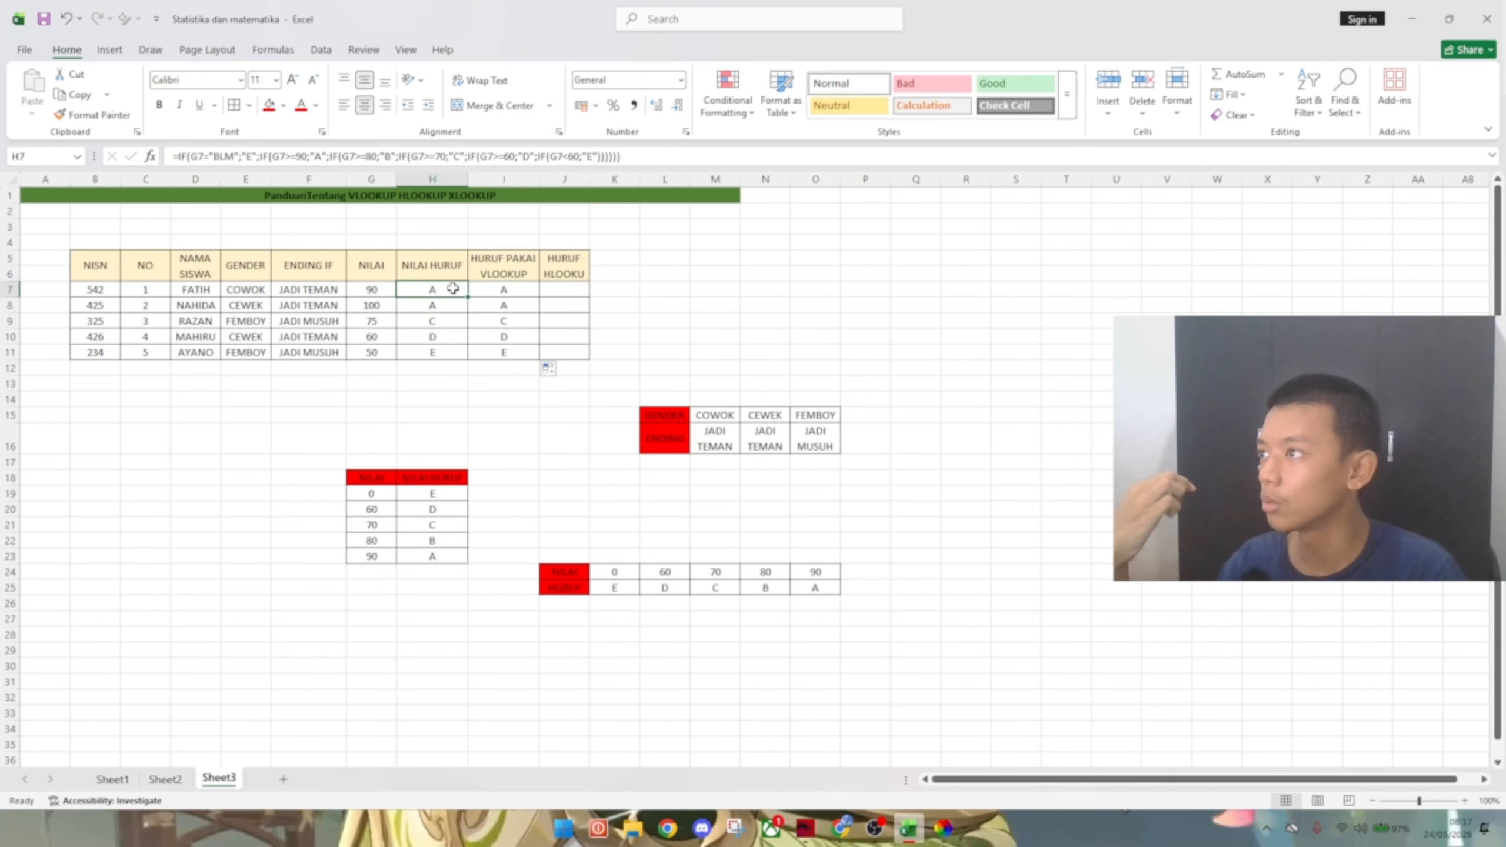
- Begin an HLOOKUP formula in J7 with G7 as lookup value and the absolute range $J$24:$O$25 as table array
click(578, 294)
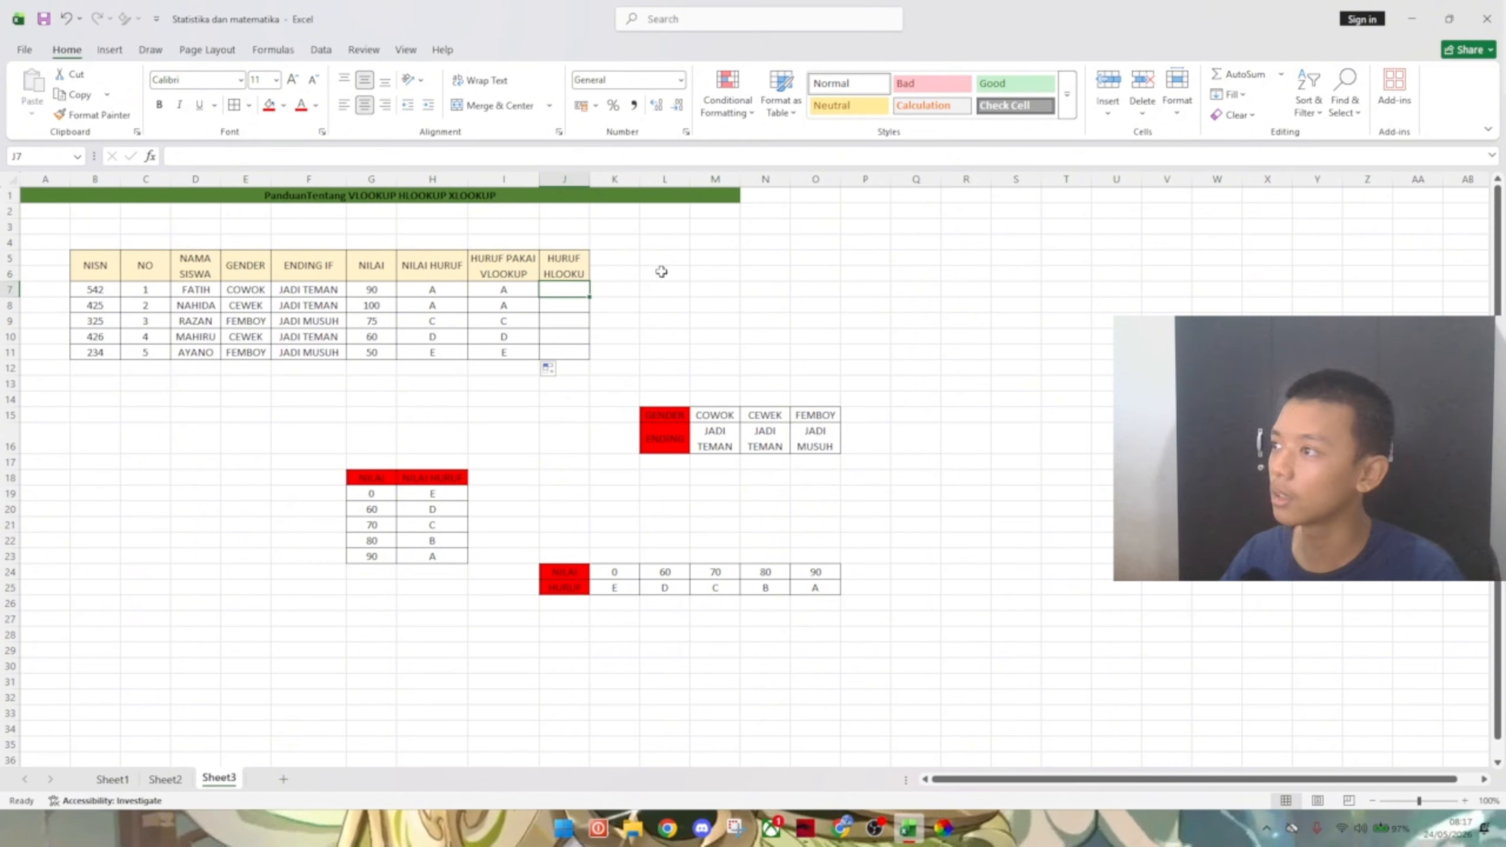
text(=HLOOK)
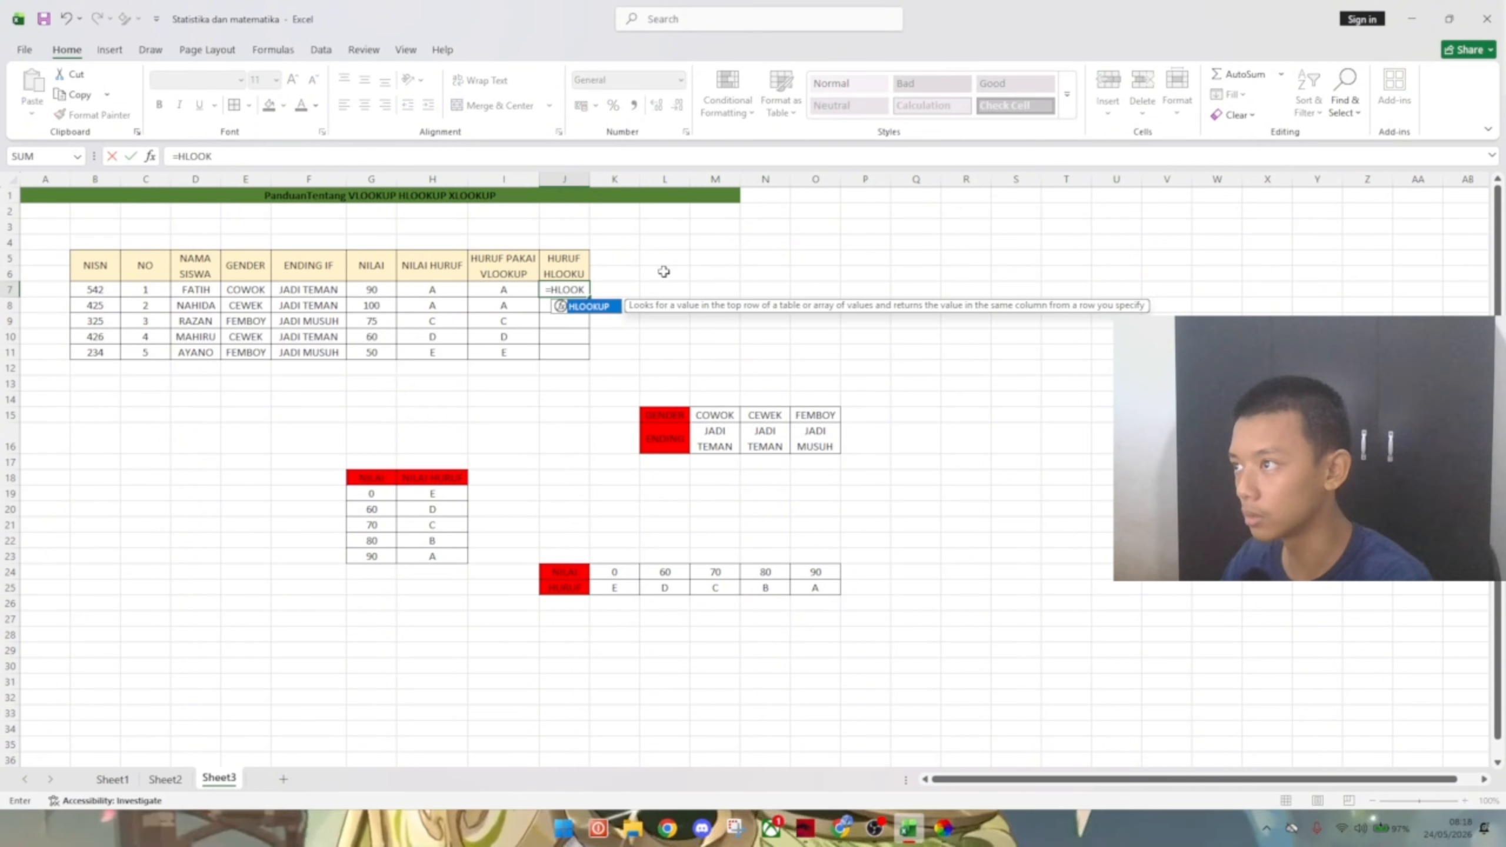
text(UP)
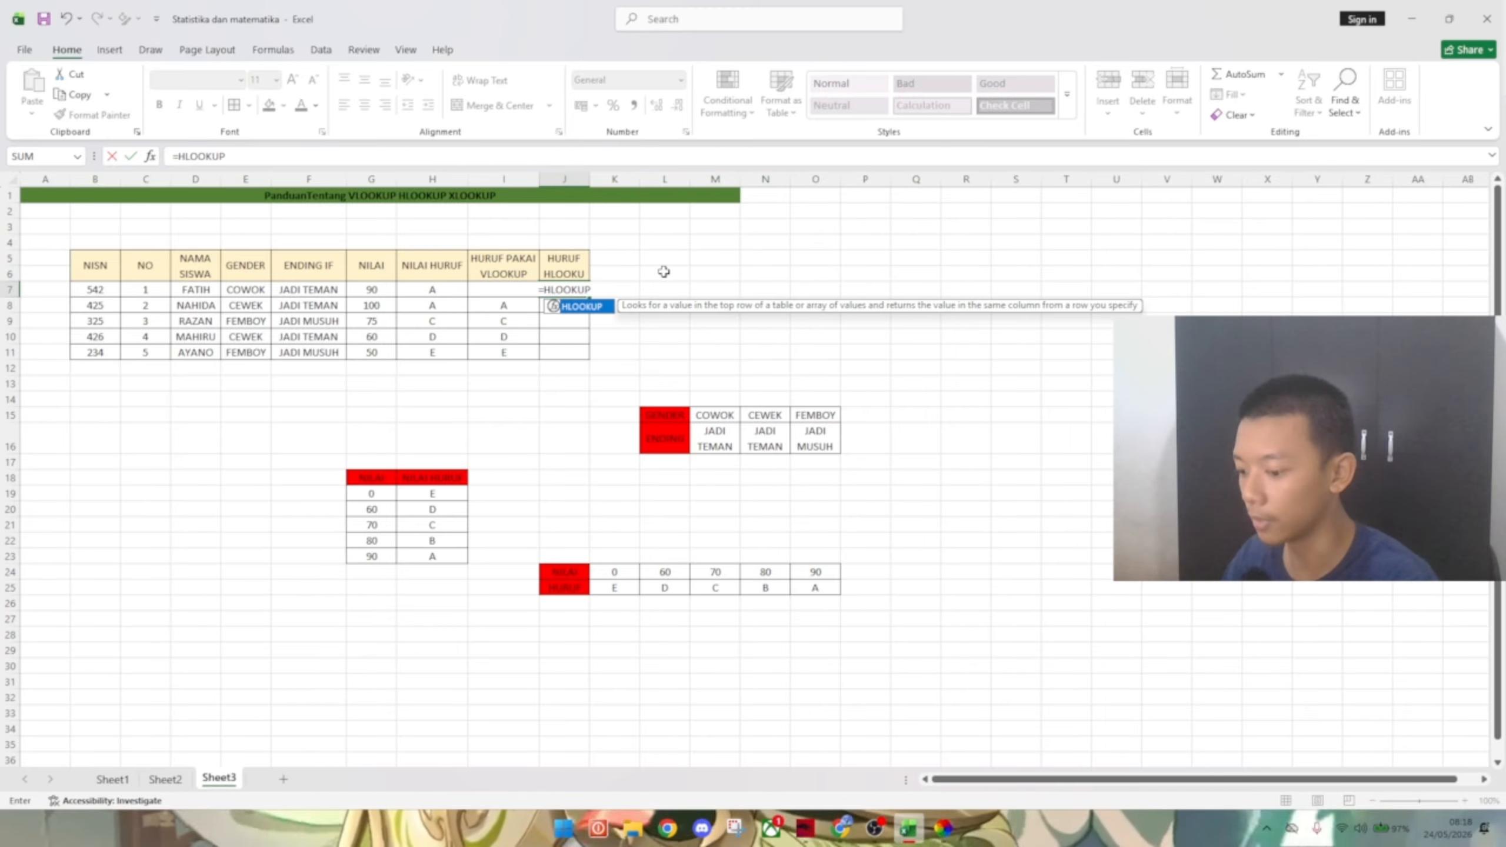
text((G7)
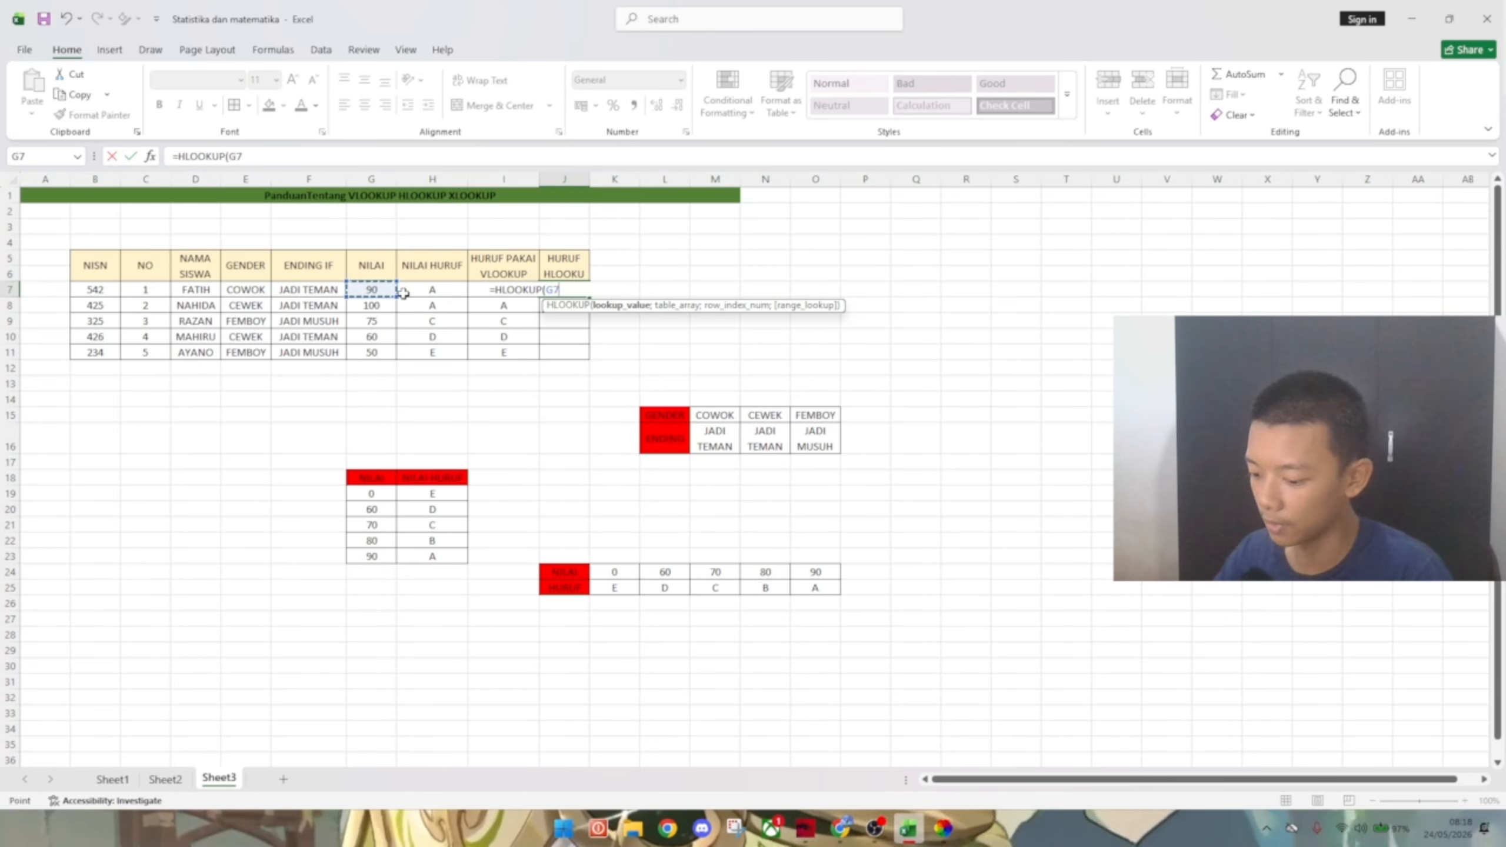
text(;)
drag(565, 573, 827, 588)
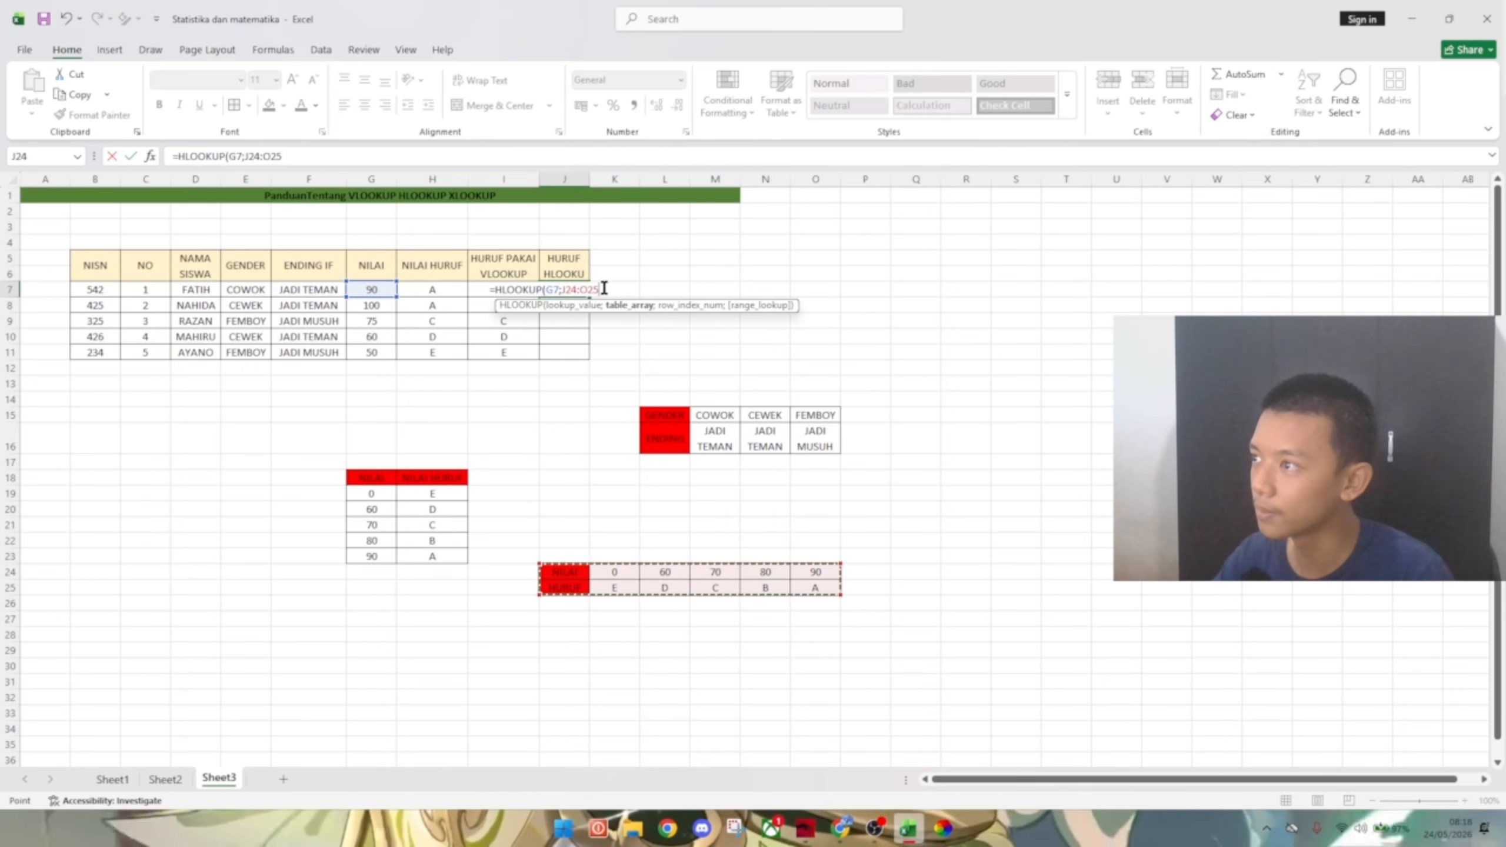
key(F4)
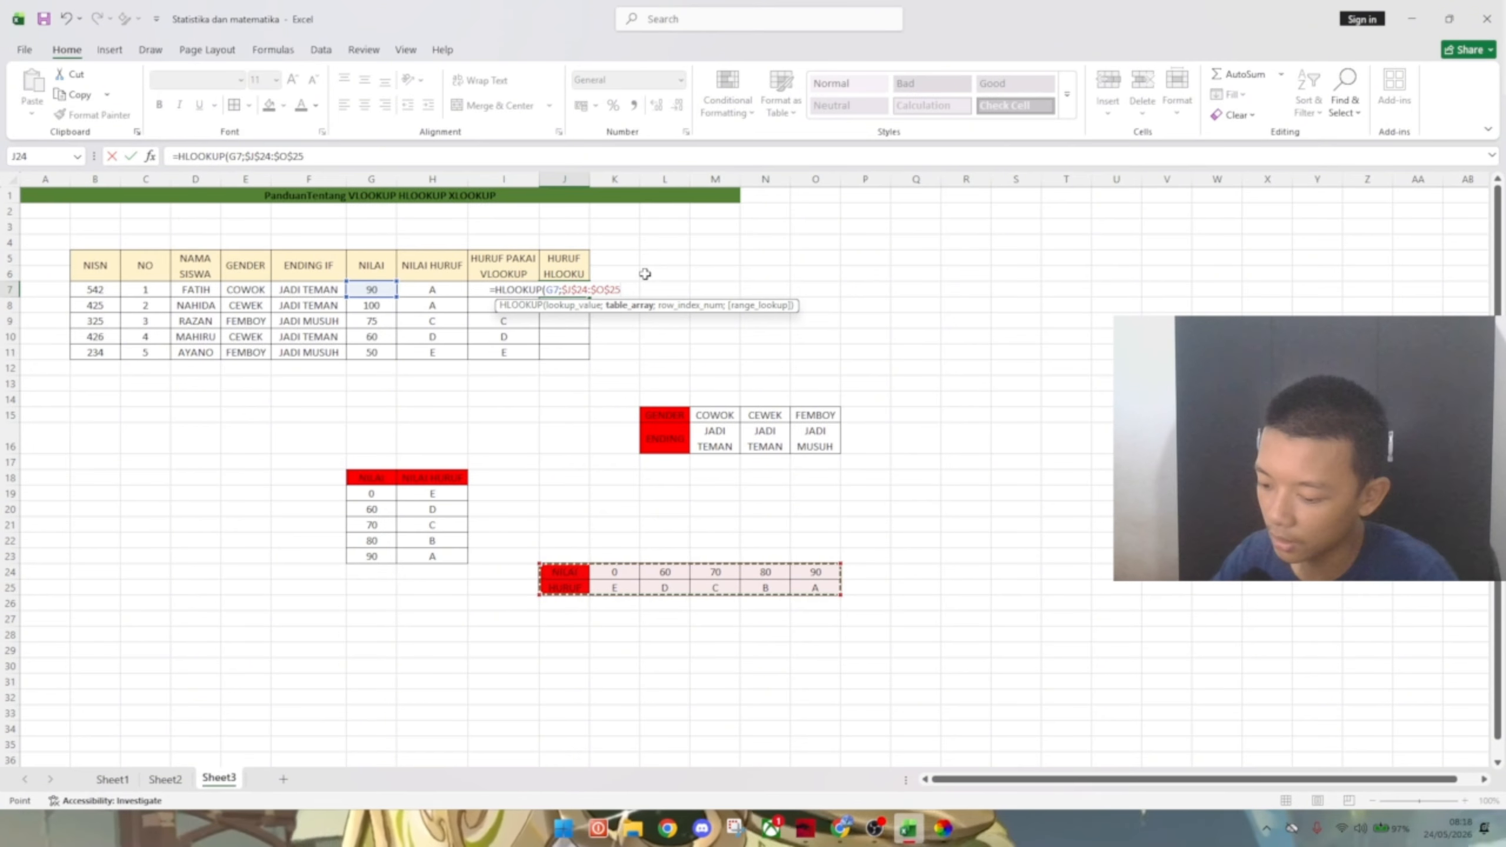
- Complete the HLOOKUP formula in J7 with row index 2 and TRUE for the range lookup
text(;)
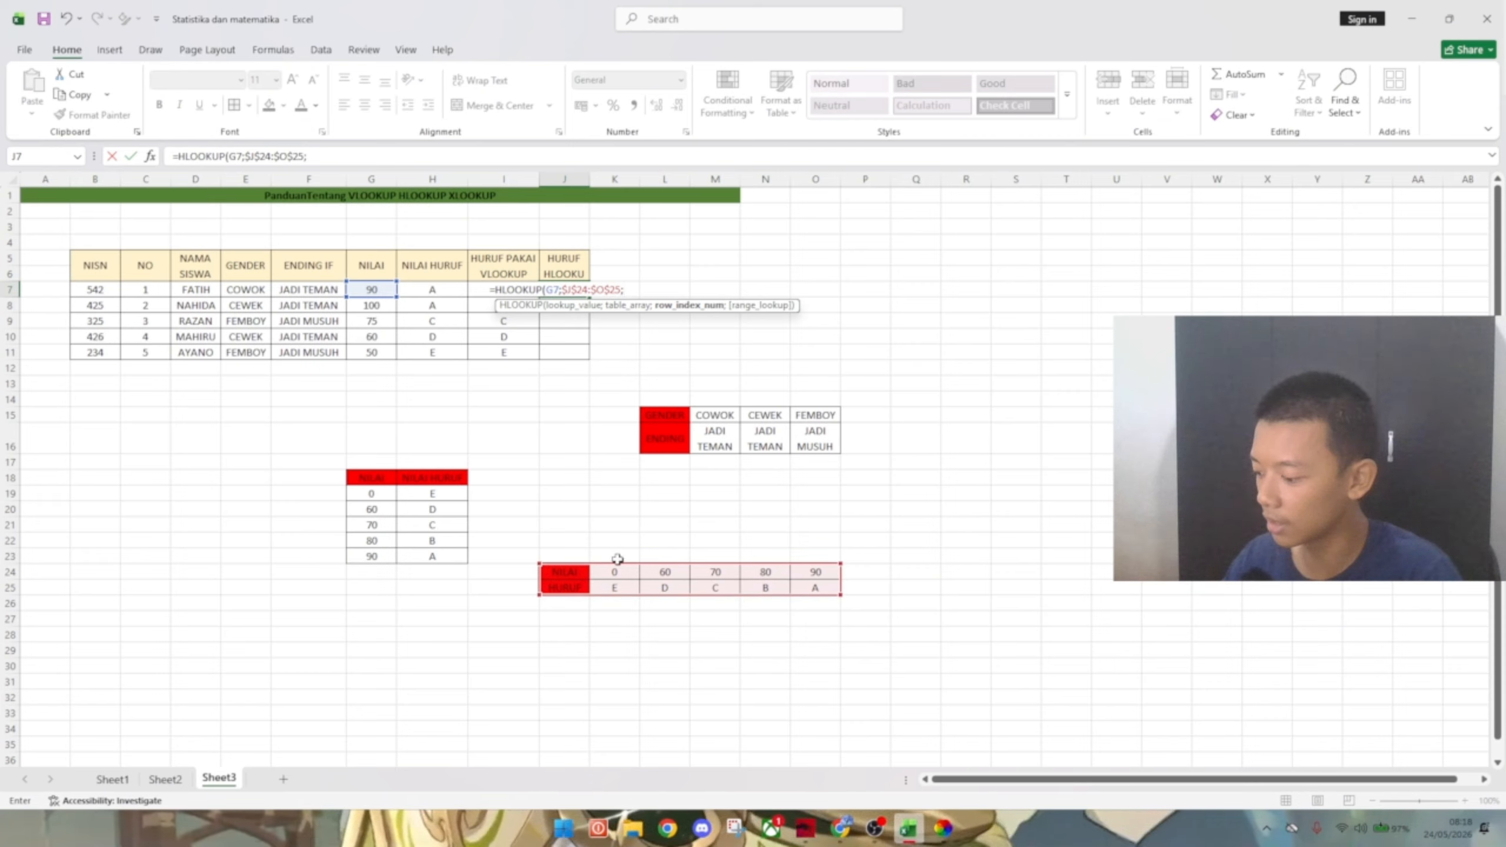
text(2)
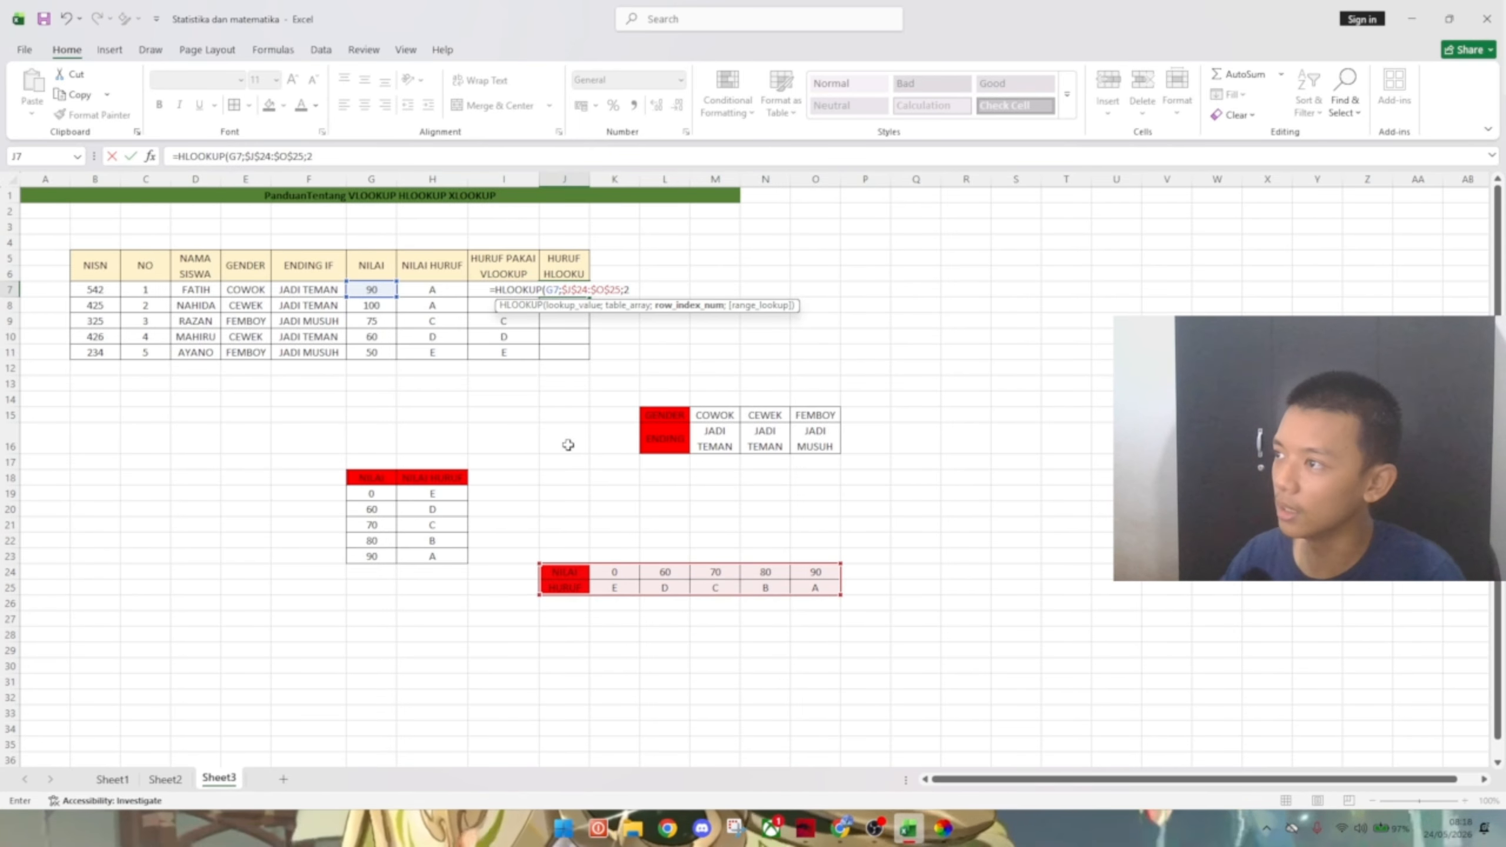
text(;)
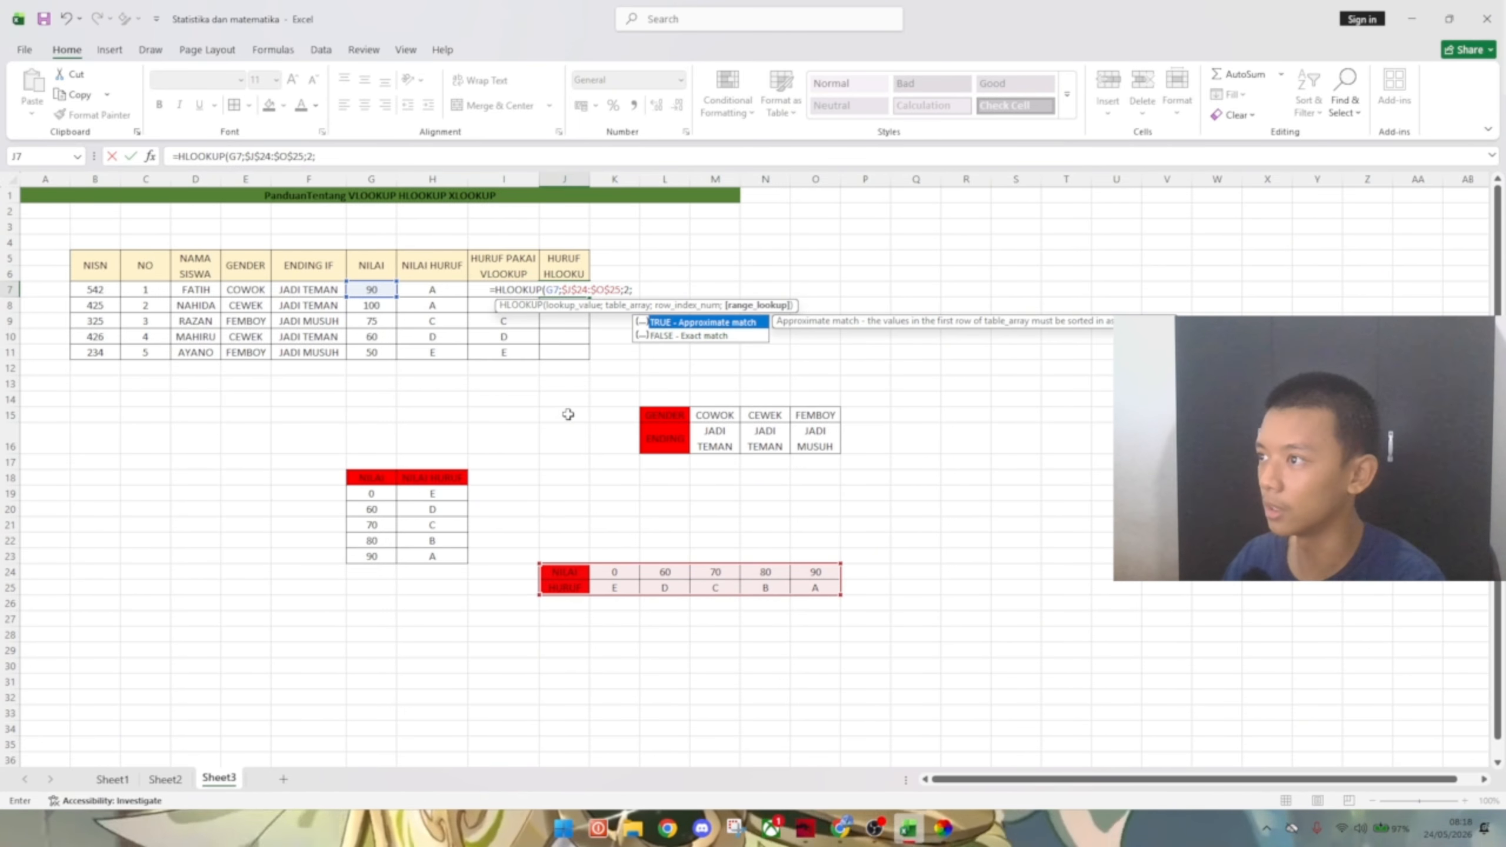
text(TRUE)
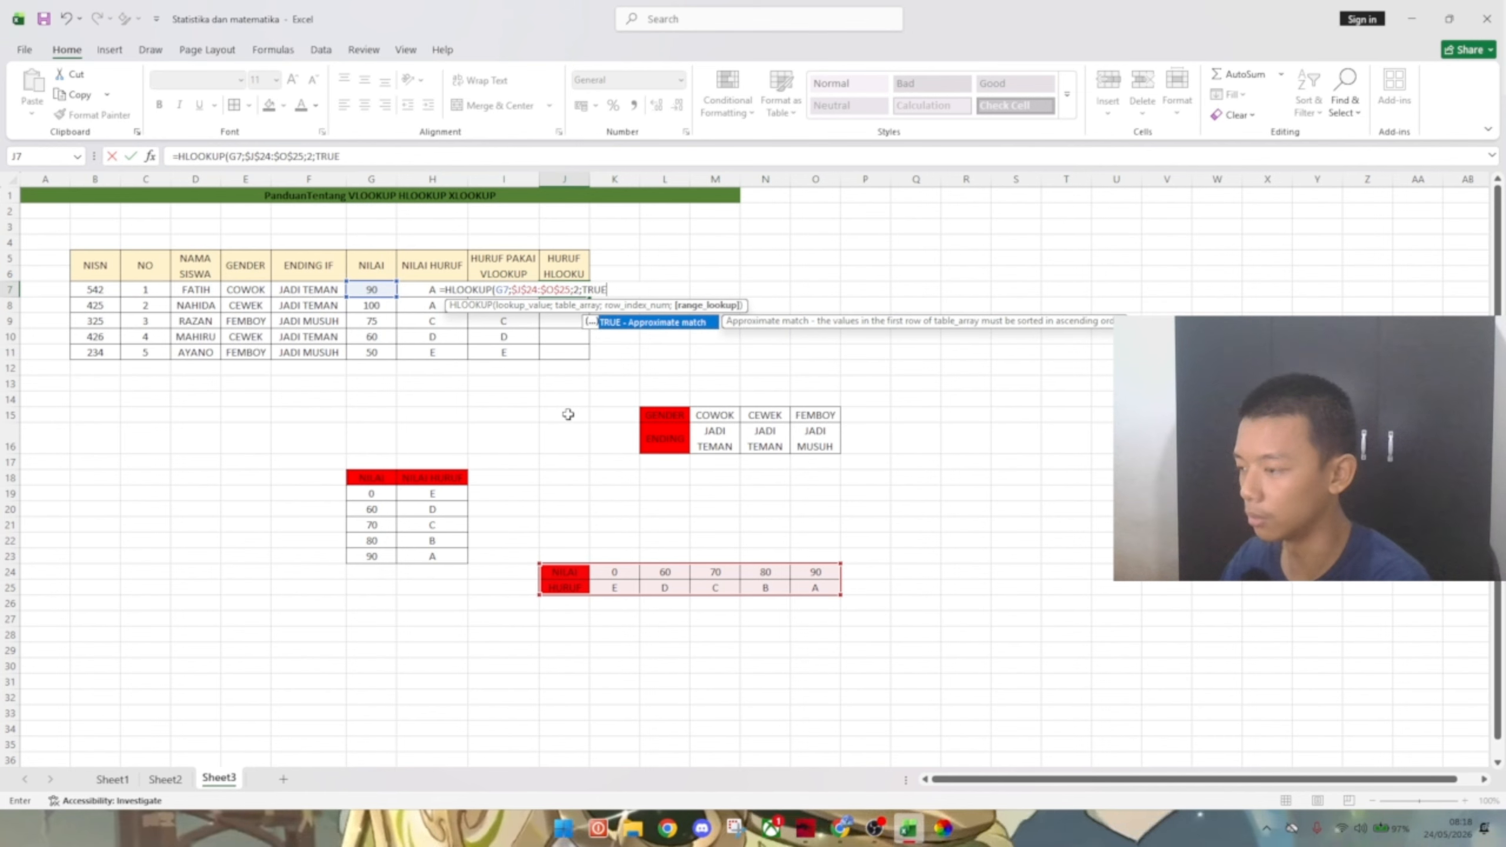
key(Return)
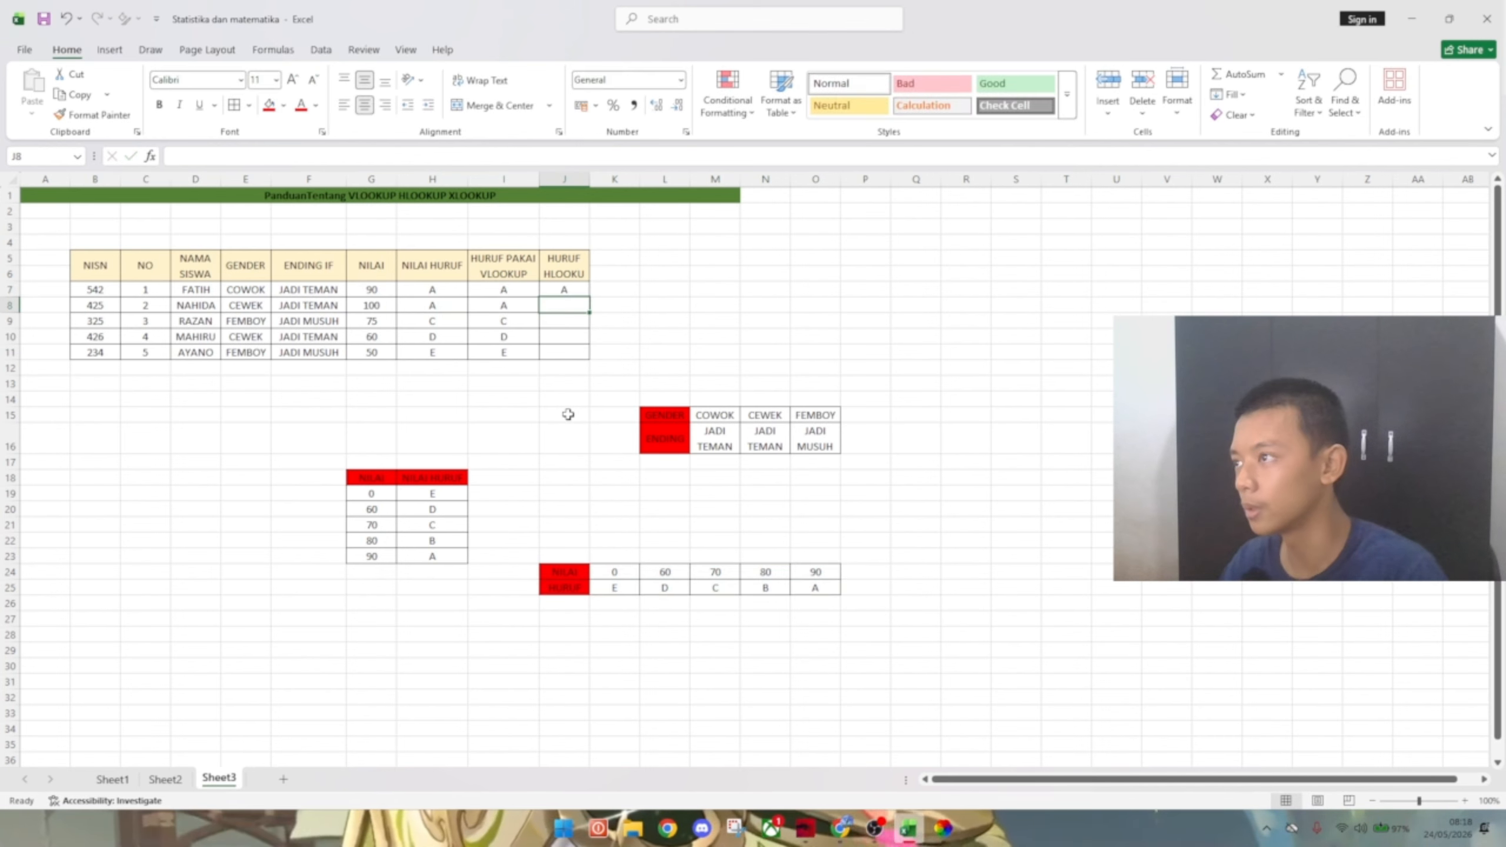
- Fill the HLOOKUP formula from J7 down to J11 and review the nested IF formula in H7 for comparison
click(572, 289)
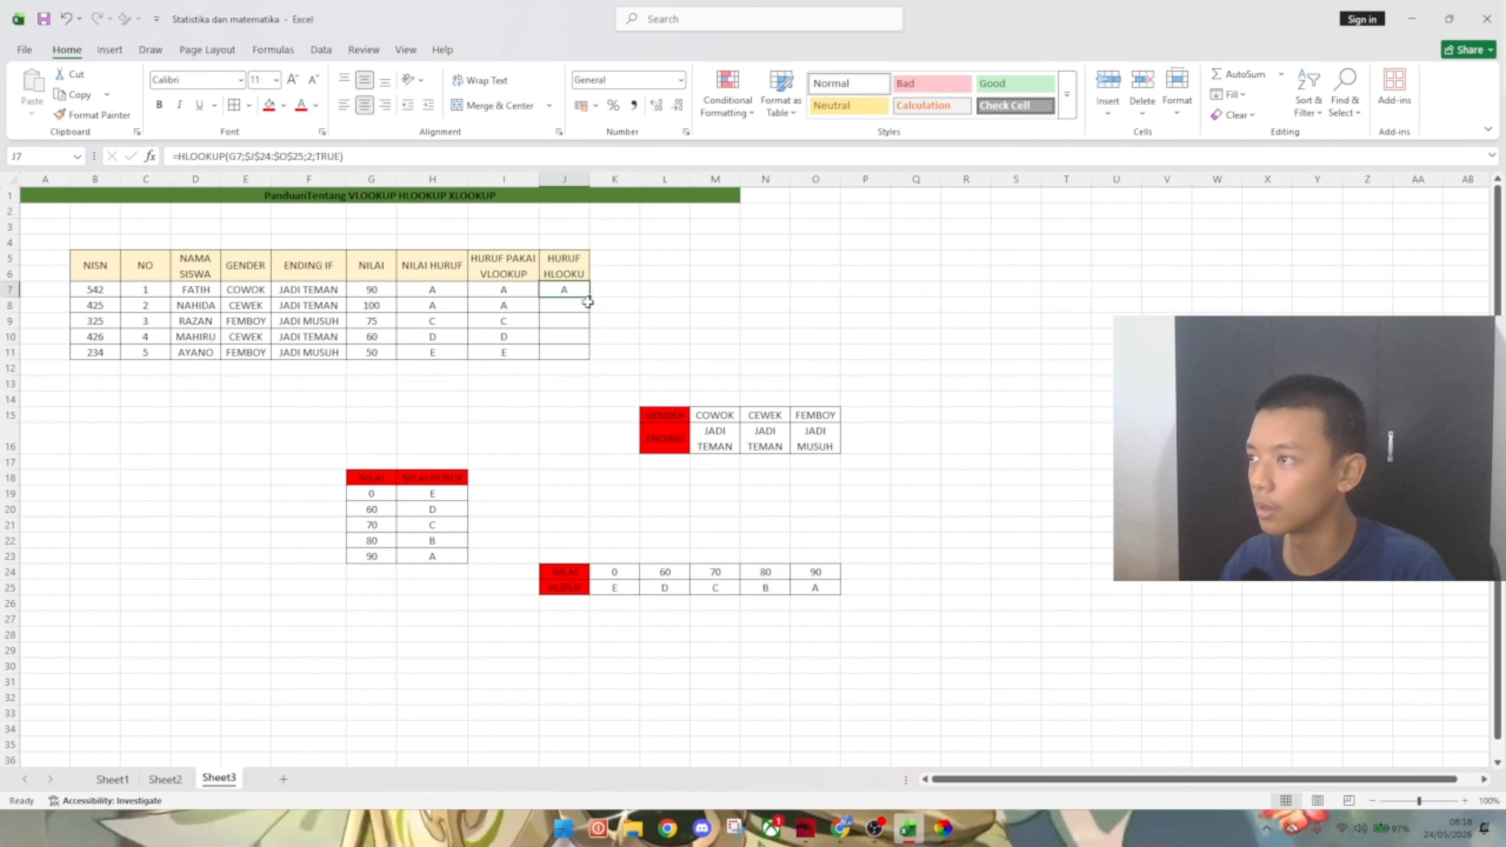
click(593, 296)
click(579, 289)
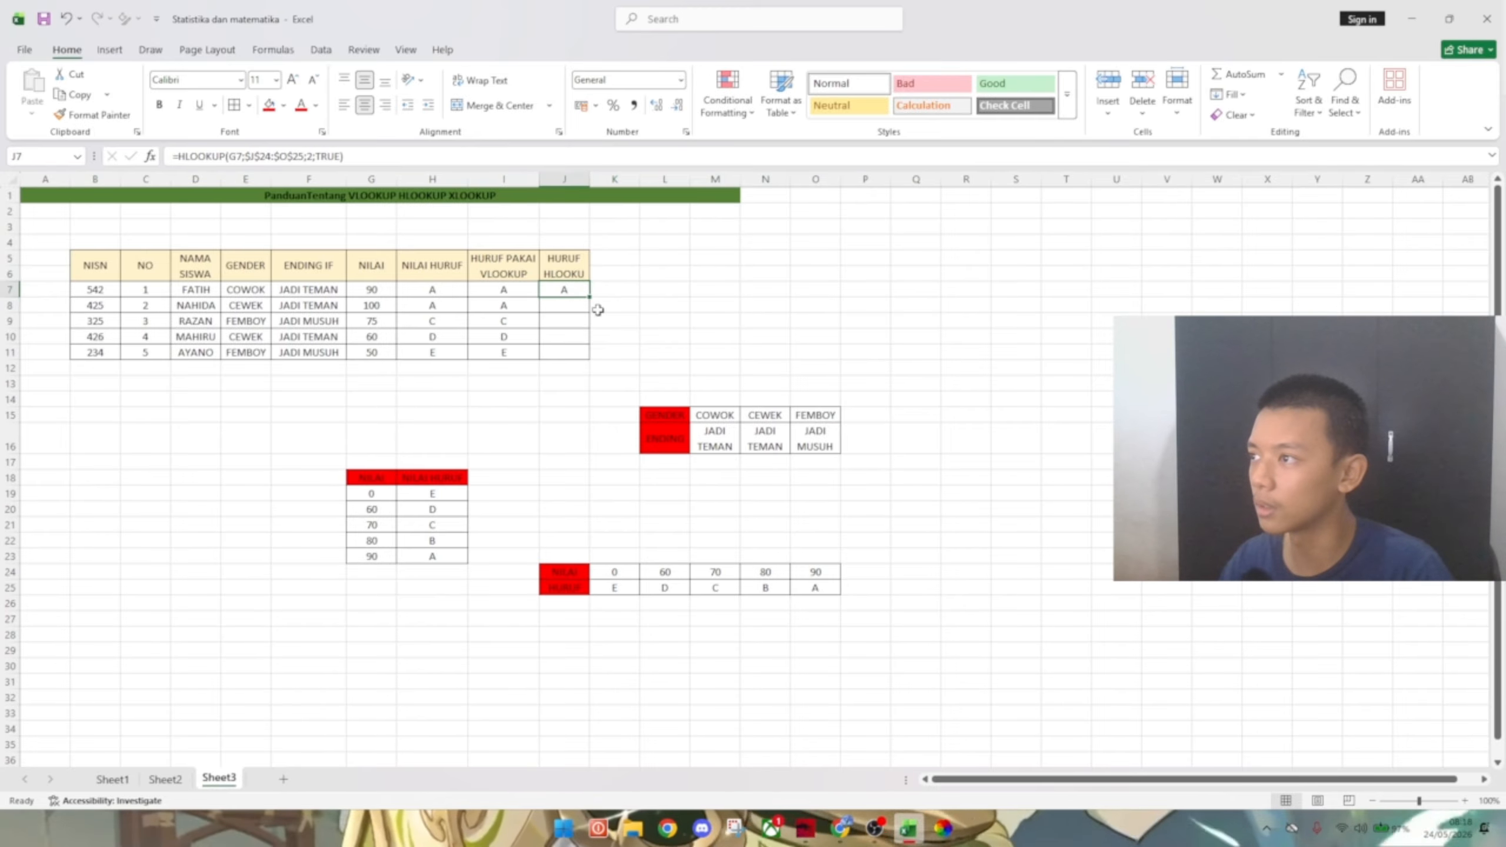
drag(599, 296, 590, 355)
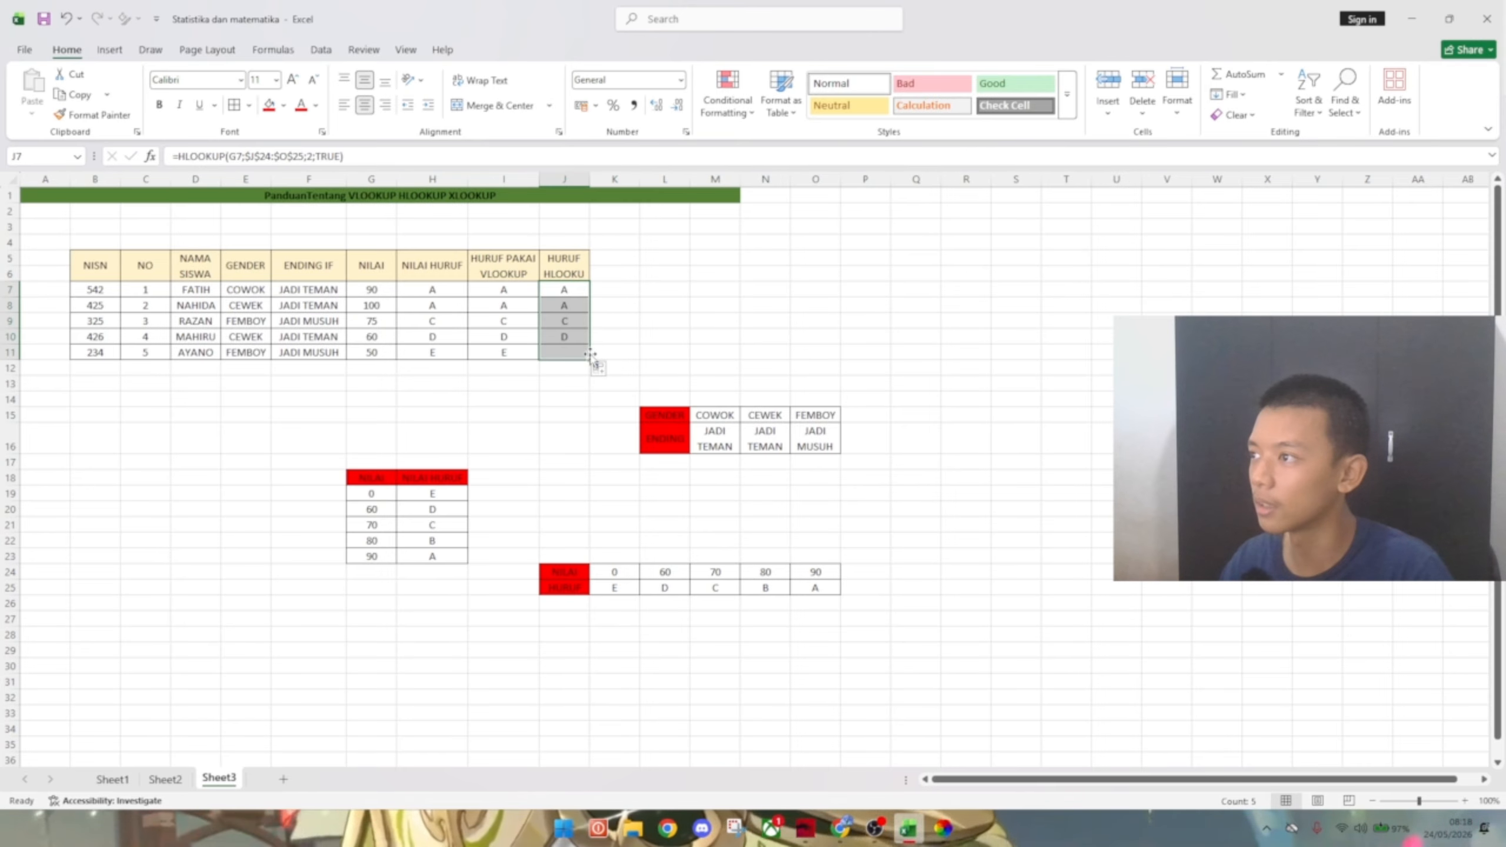
click(646, 353)
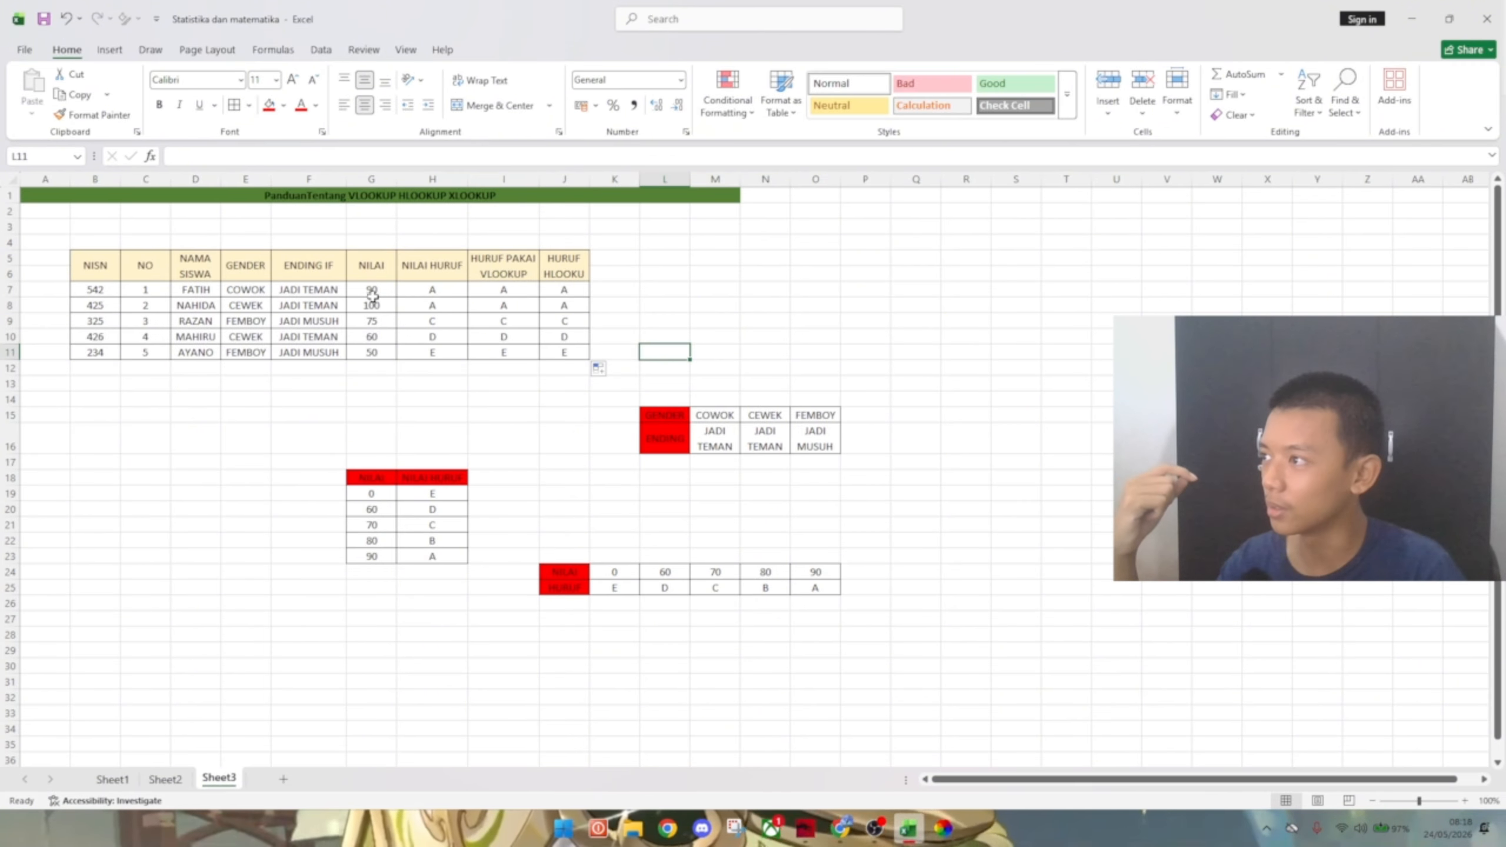
click(419, 290)
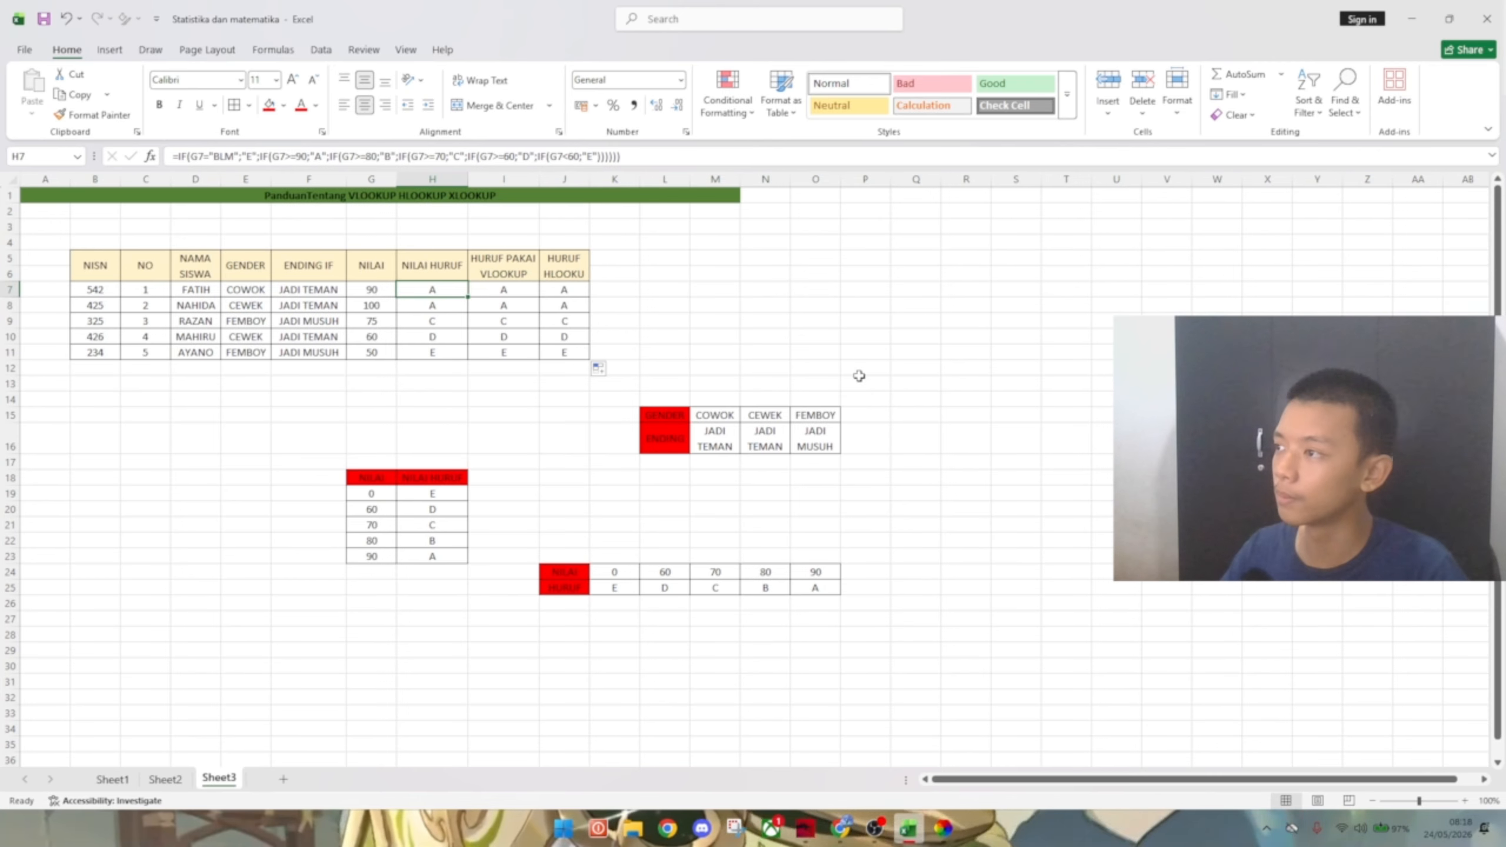
click(840, 828)
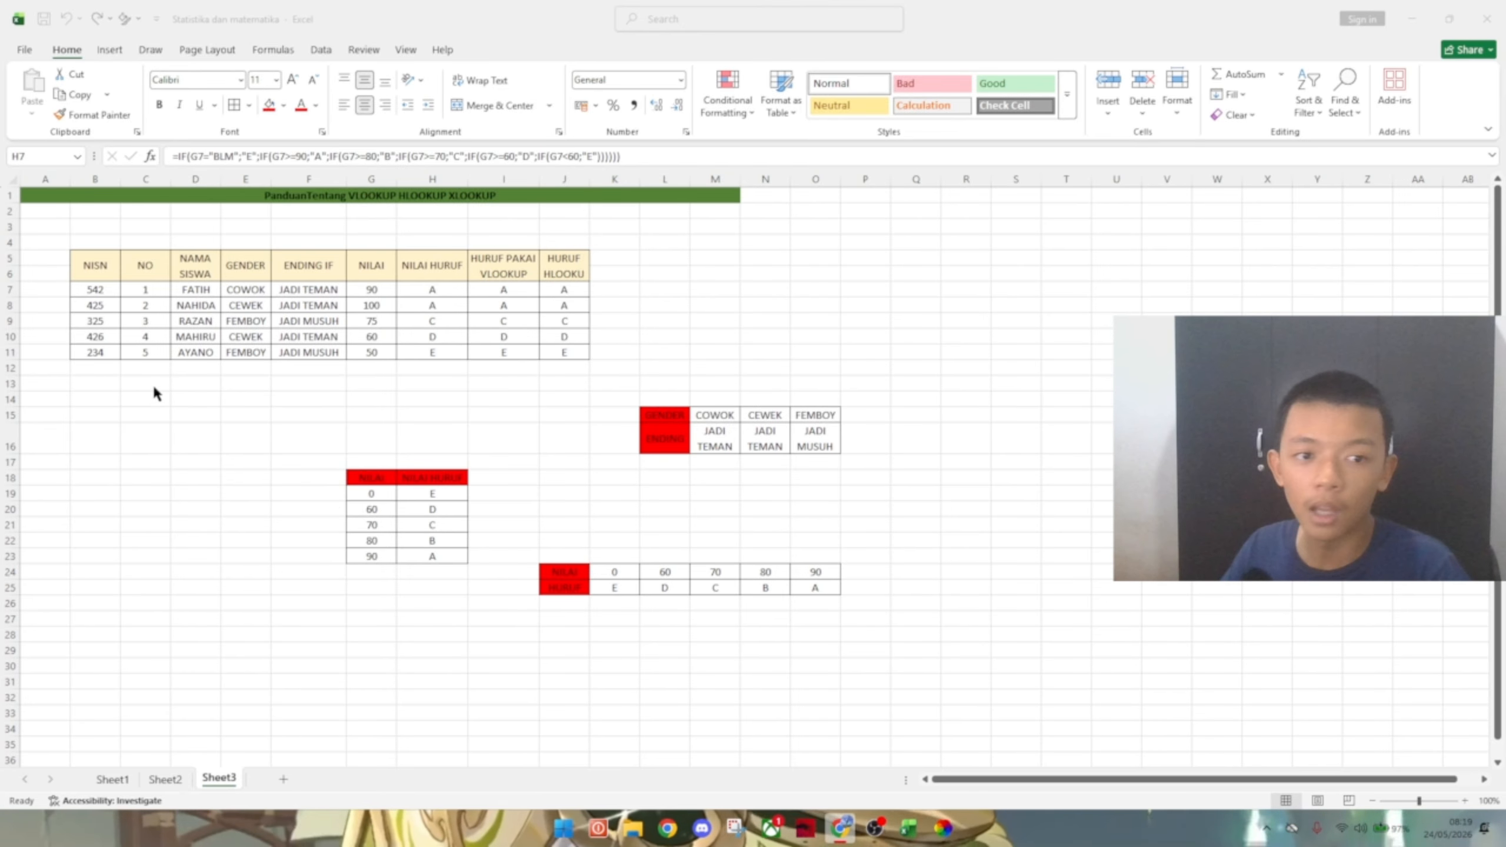
- Enter the label CARI NAMA in B12 and NISN in B13 below the student table
click(98, 366)
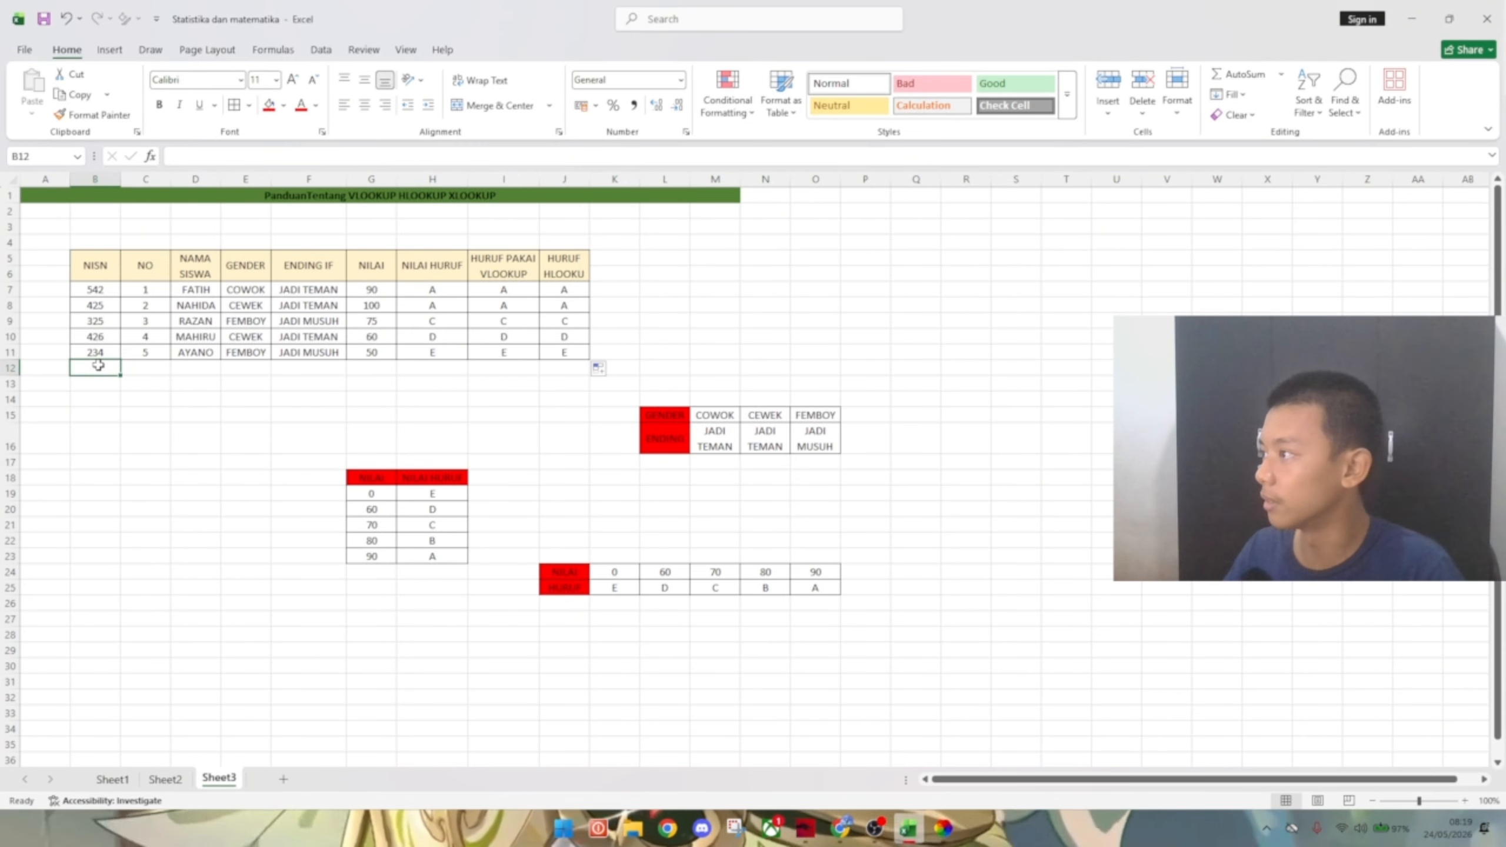
text(NISN)
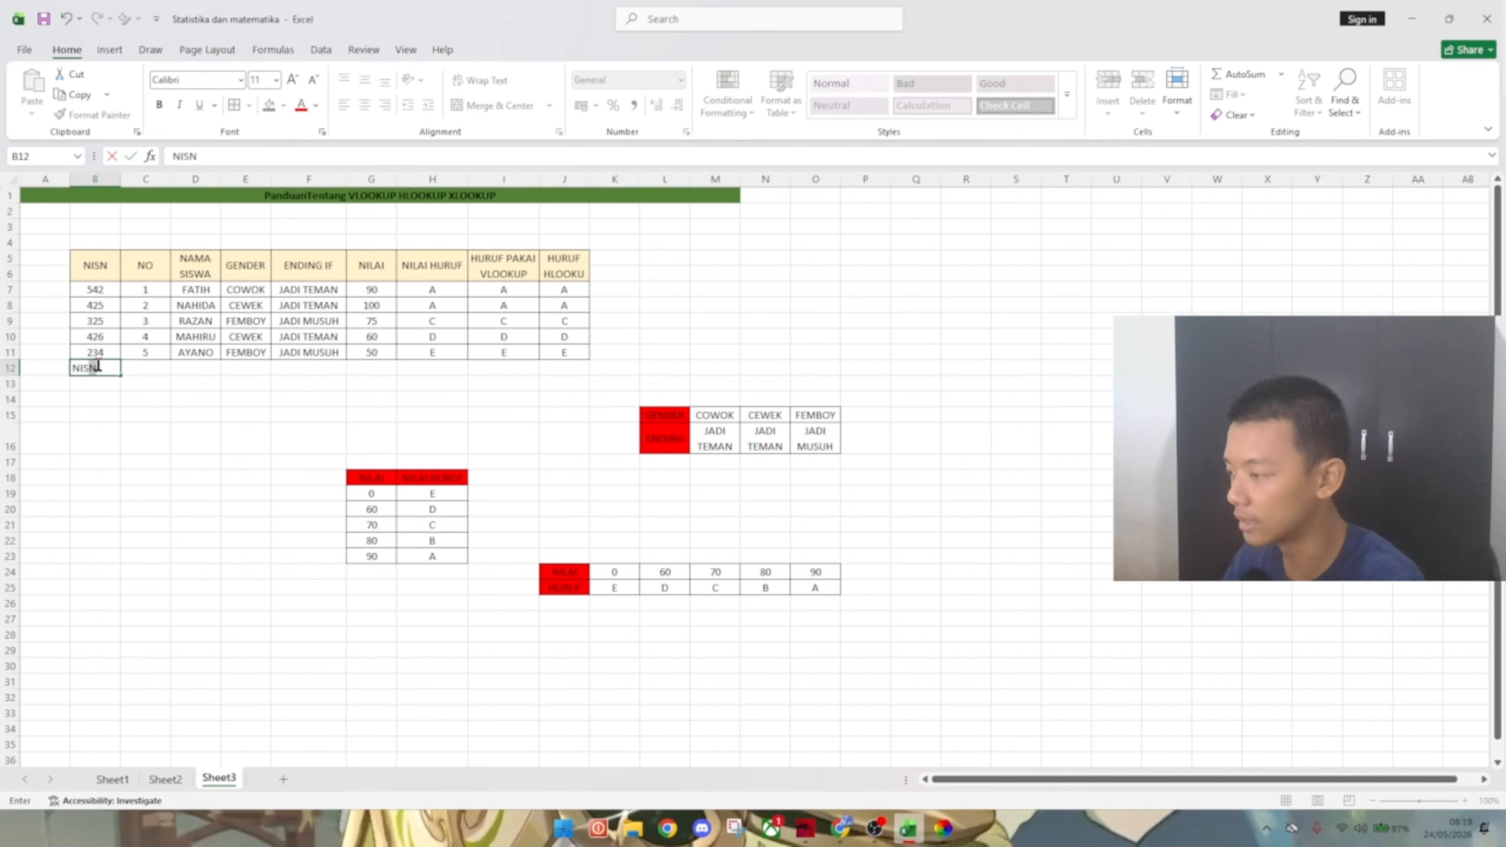
text(S)
key(BackSpace)
key(BackSpace)
key(BackSpace)
key(BackSpace)
text(CARI NAMA)
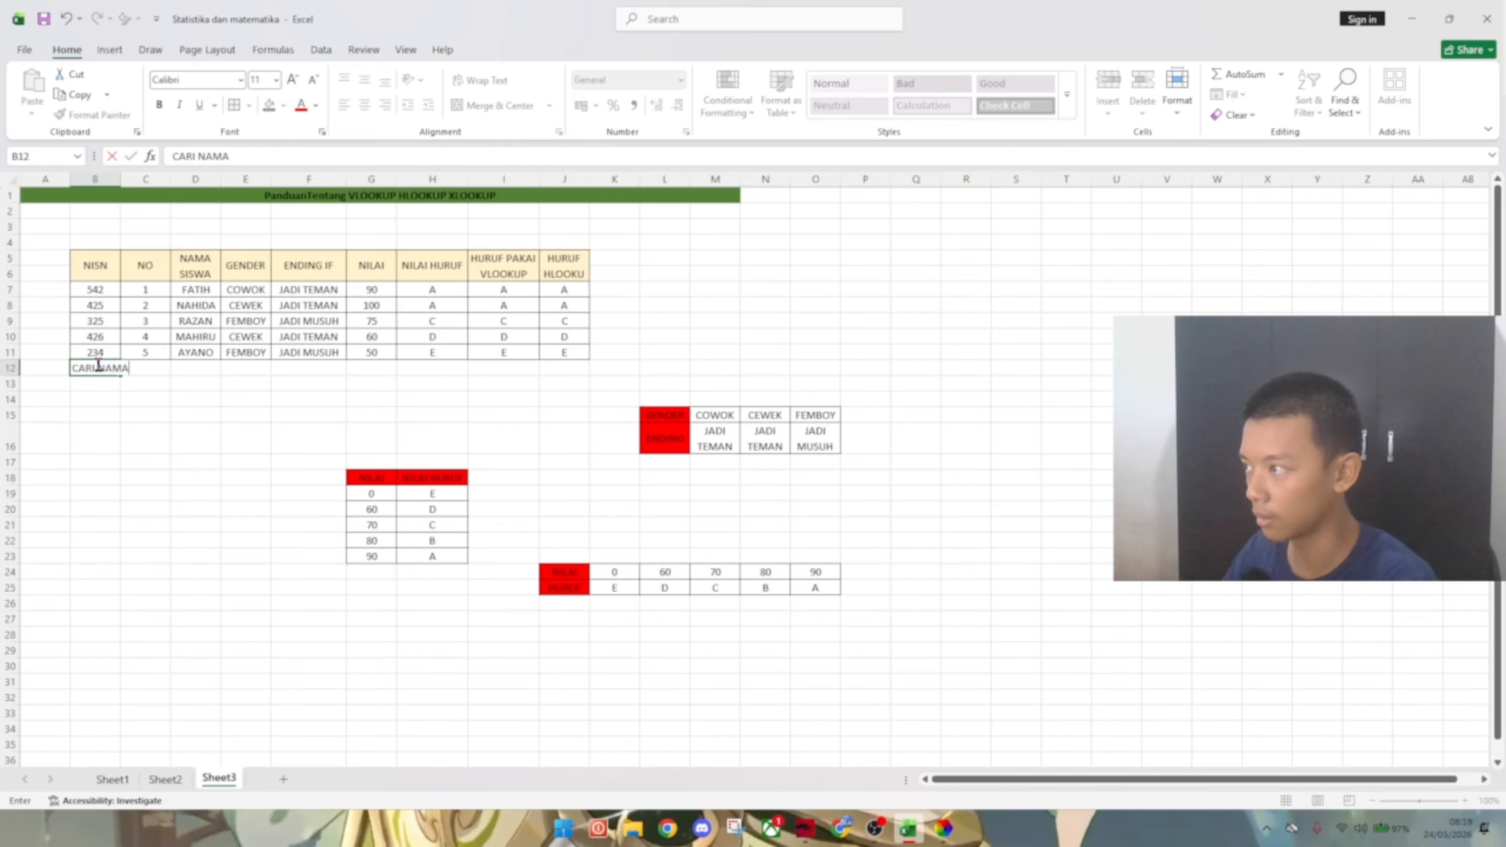
key(Tab)
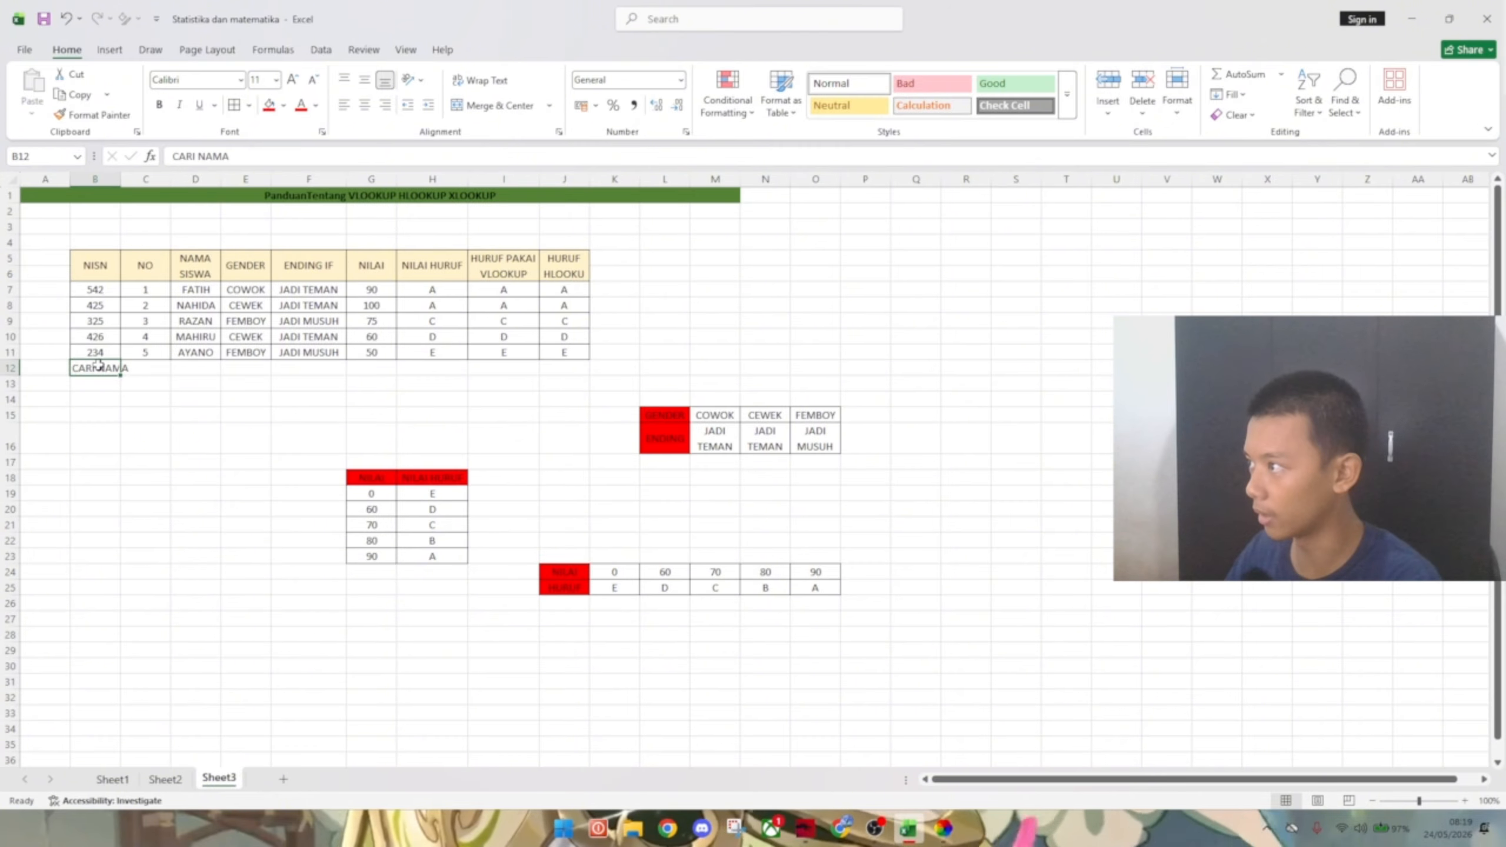
text(NIS)
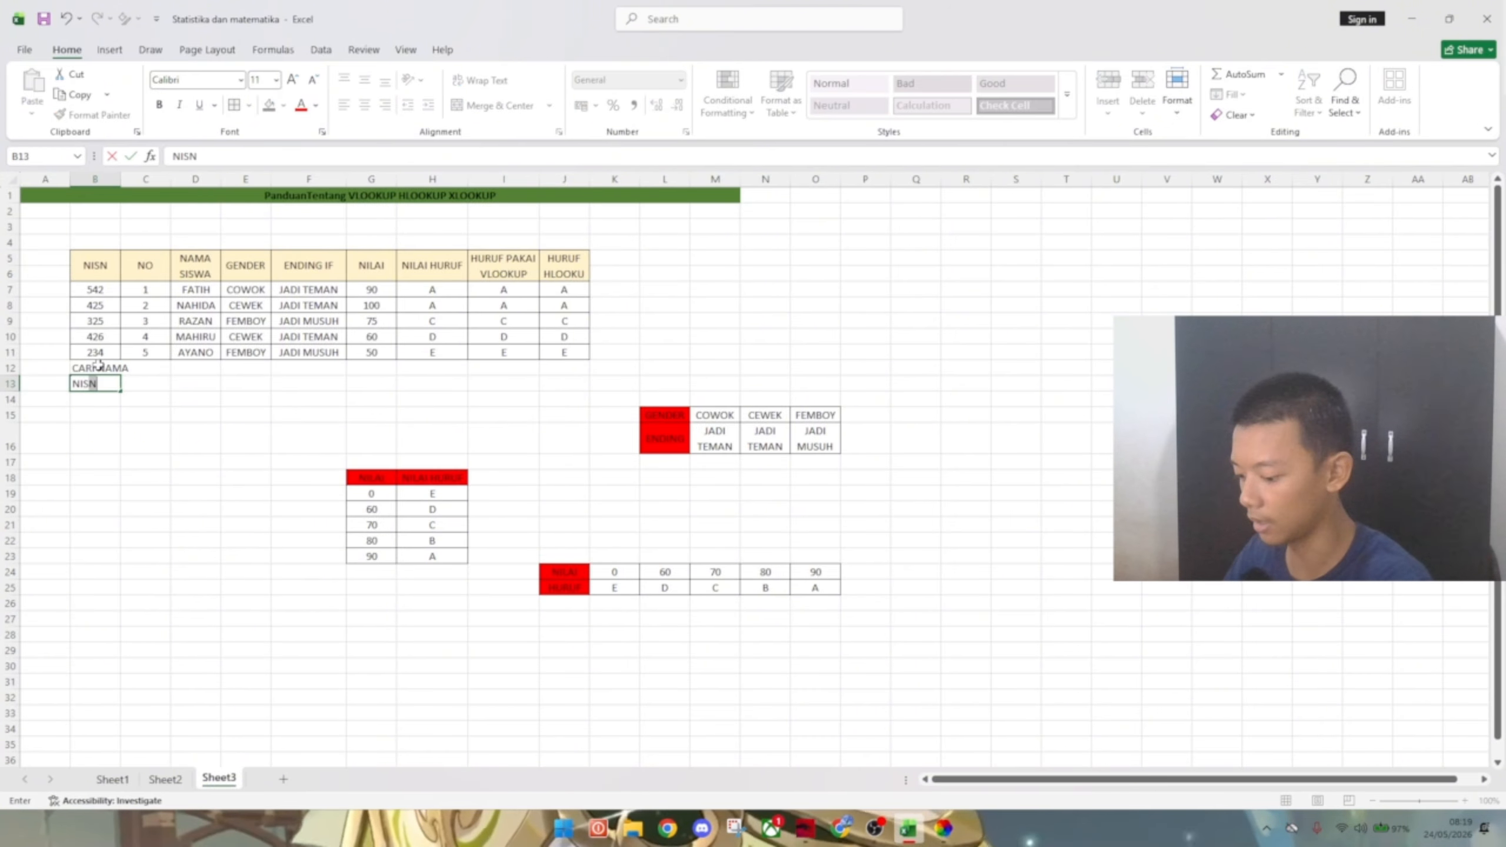
text(N)
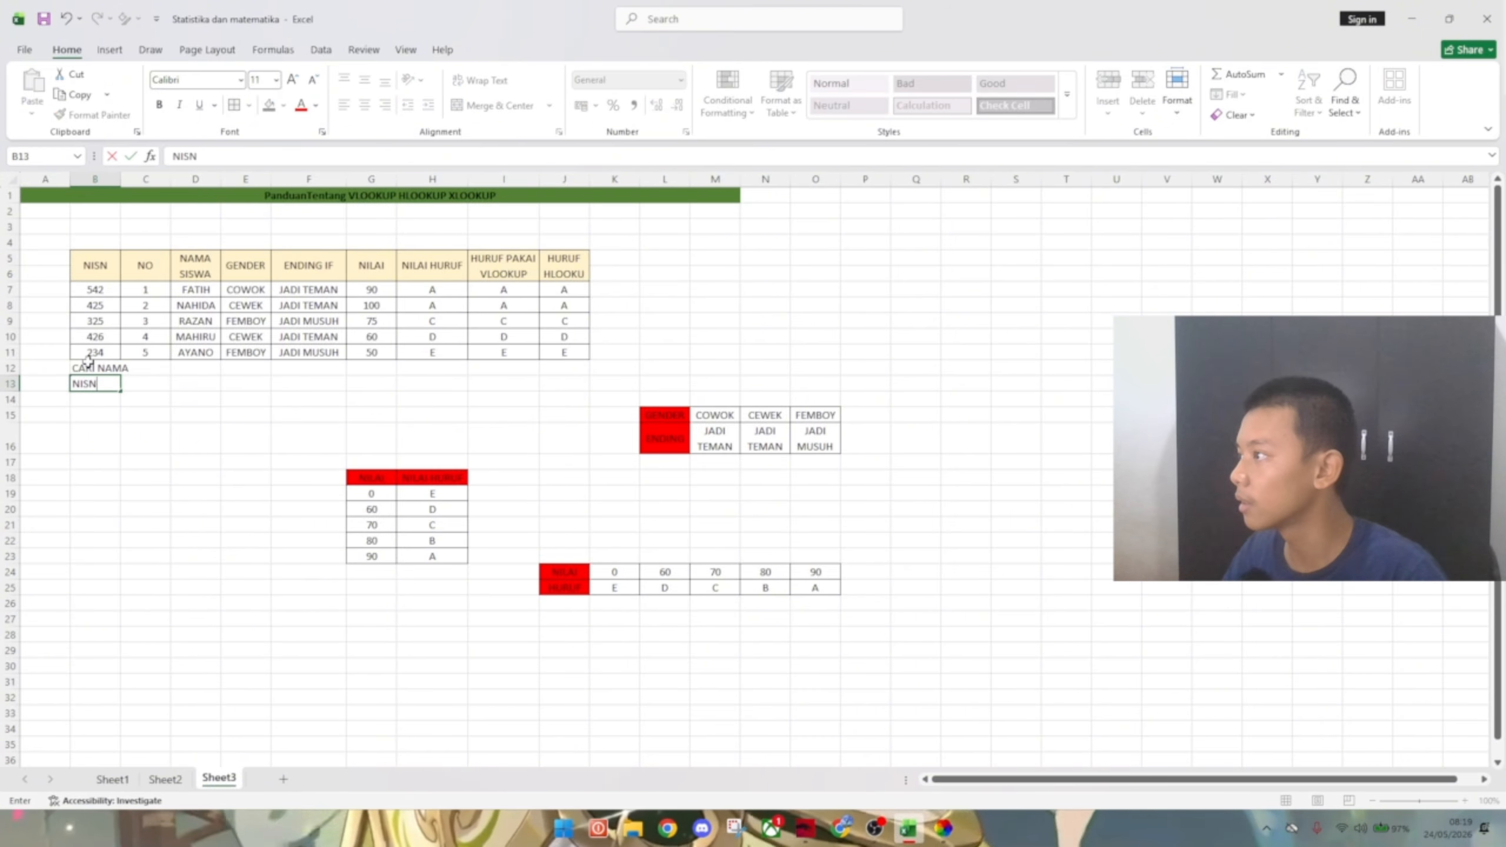
- Format B12:C13 with centred, wrapped text and all borders
drag(89, 364, 146, 390)
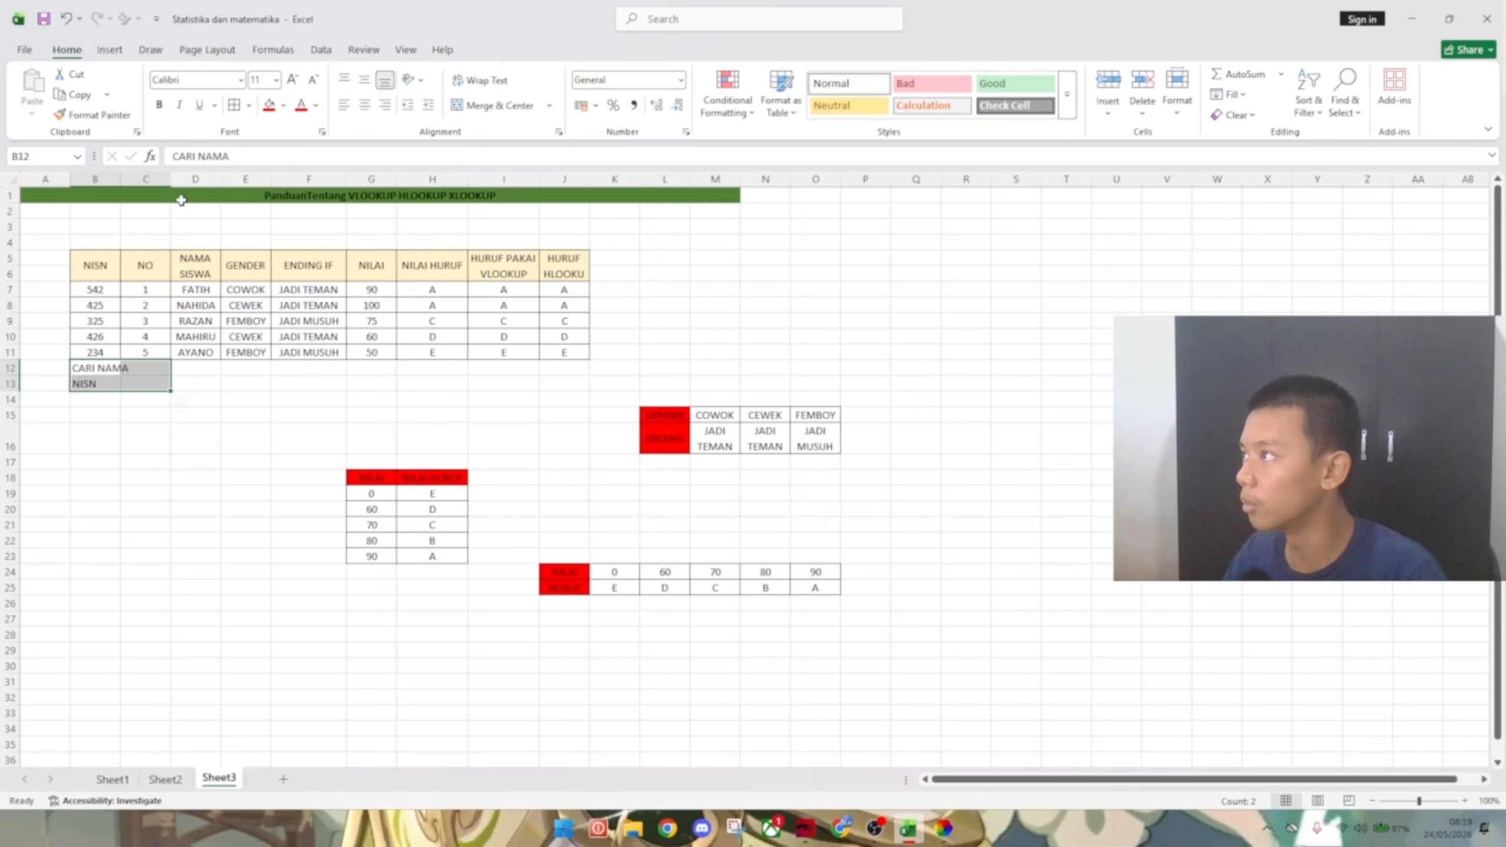
click(370, 78)
click(474, 80)
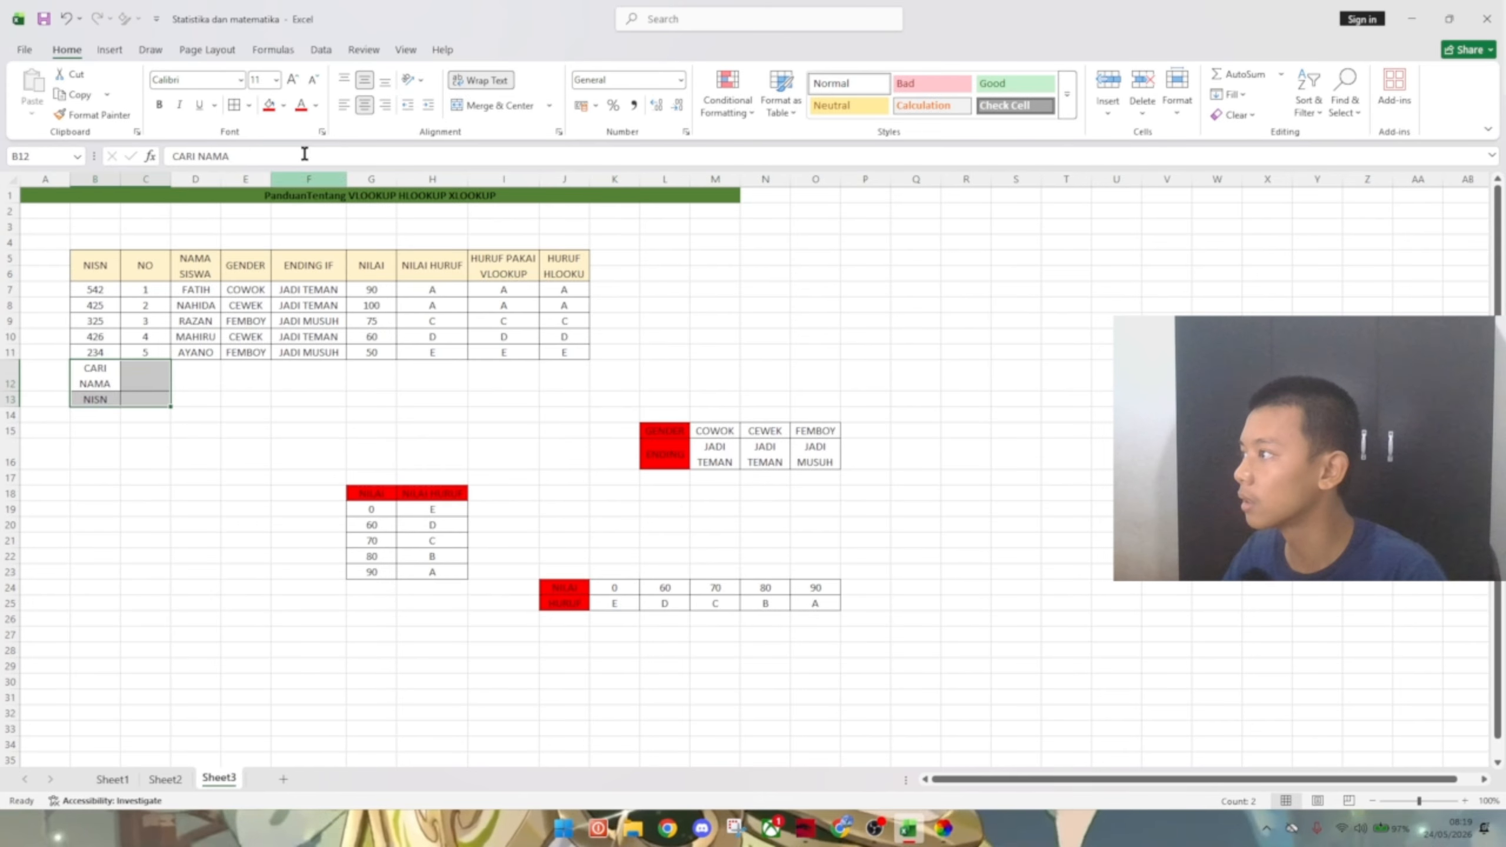
click(247, 105)
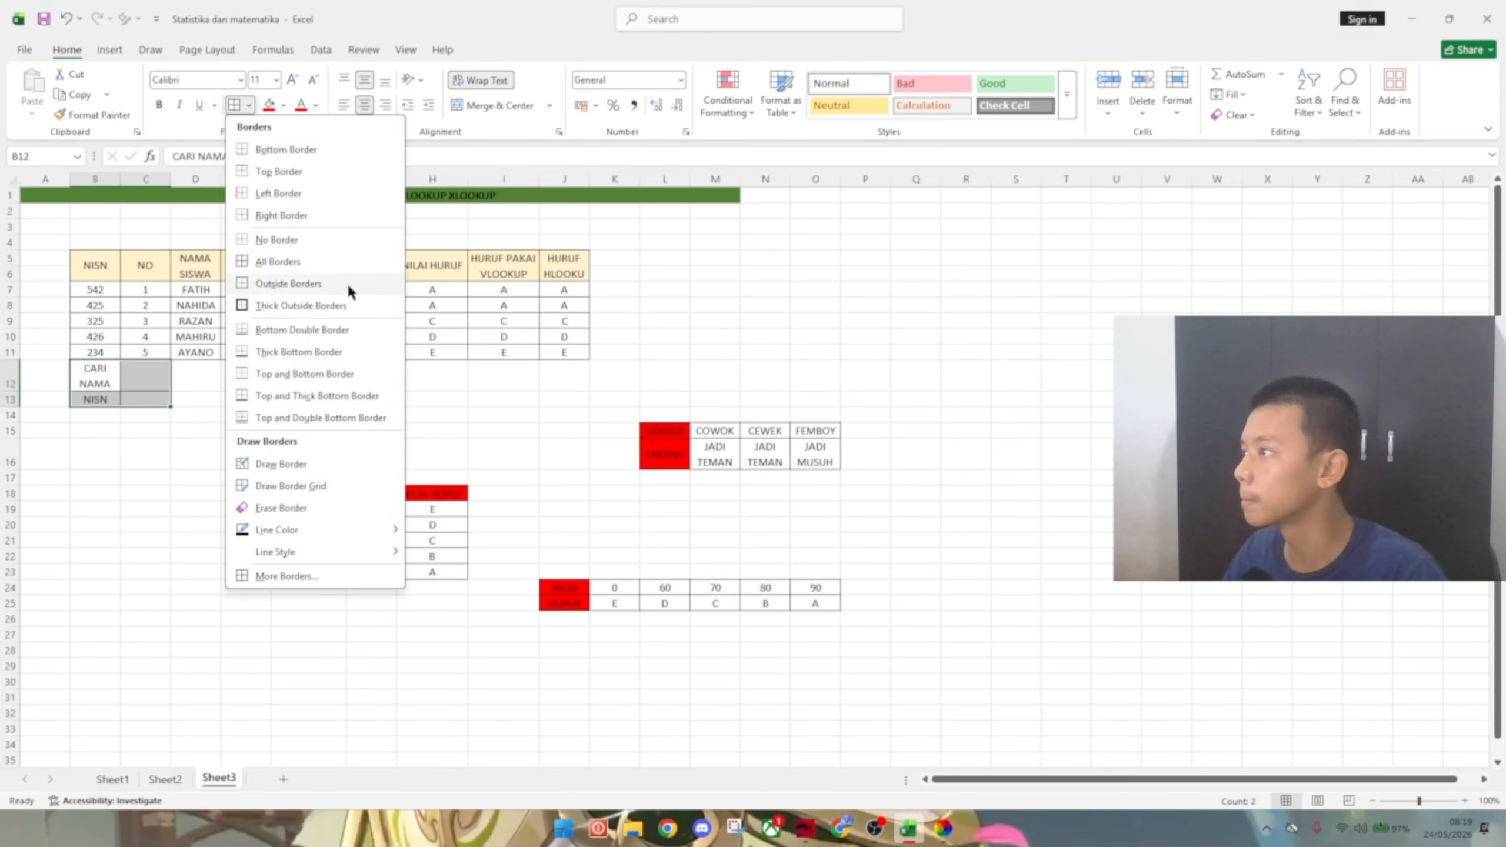
click(339, 257)
click(244, 399)
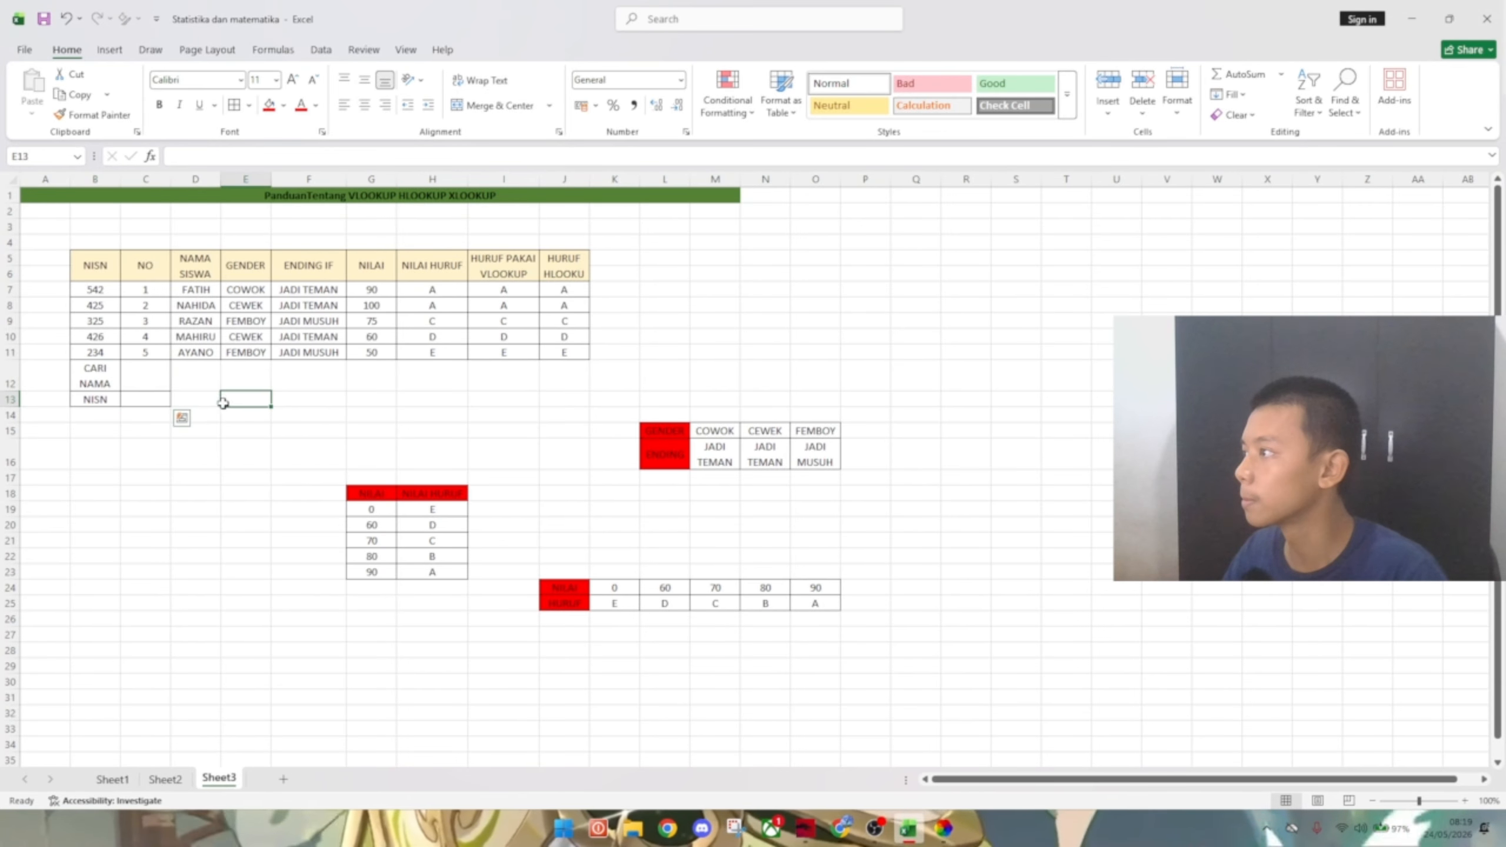
- Fill the label cells B12:B13 with the light gold colour used by the table headers
drag(104, 372, 98, 400)
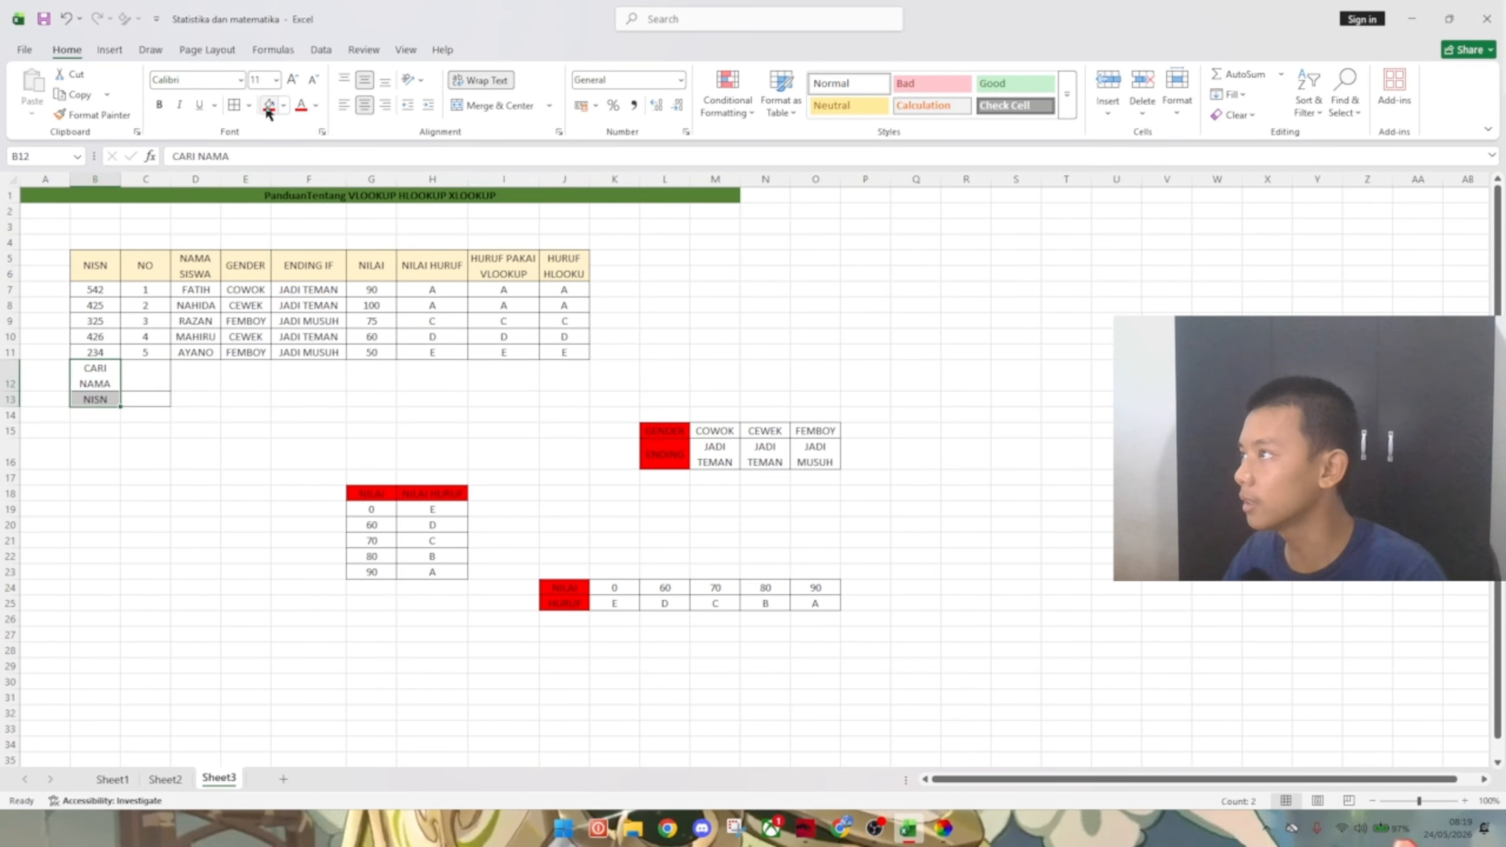
click(288, 105)
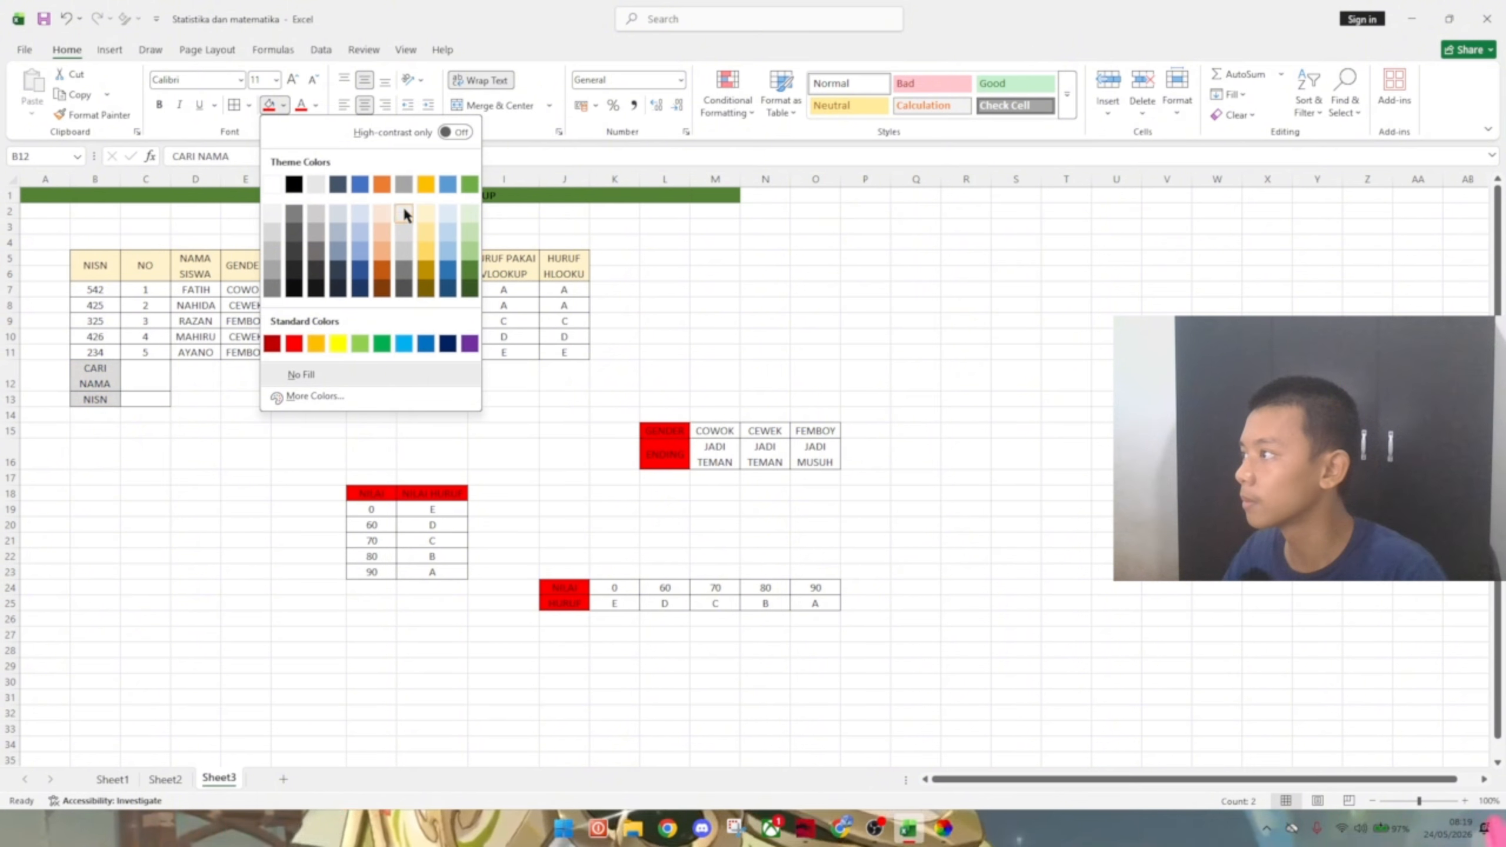
click(426, 212)
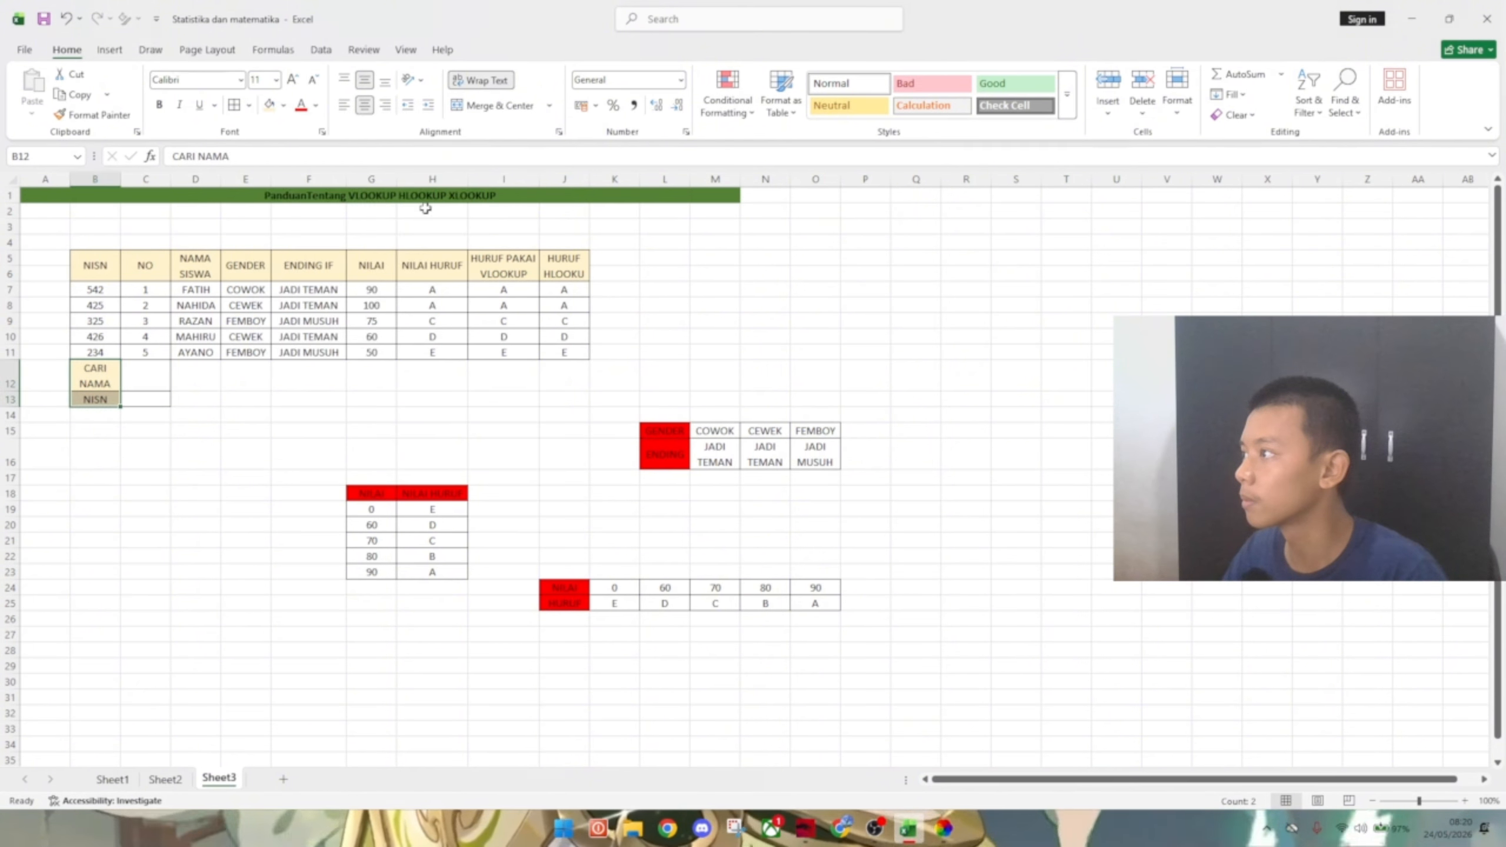
click(307, 478)
- Start an XLOOKUP formula in C13 with C12 as the lookup value and the absolute NISN range $B$7:$B$11 as the lookup array
click(159, 379)
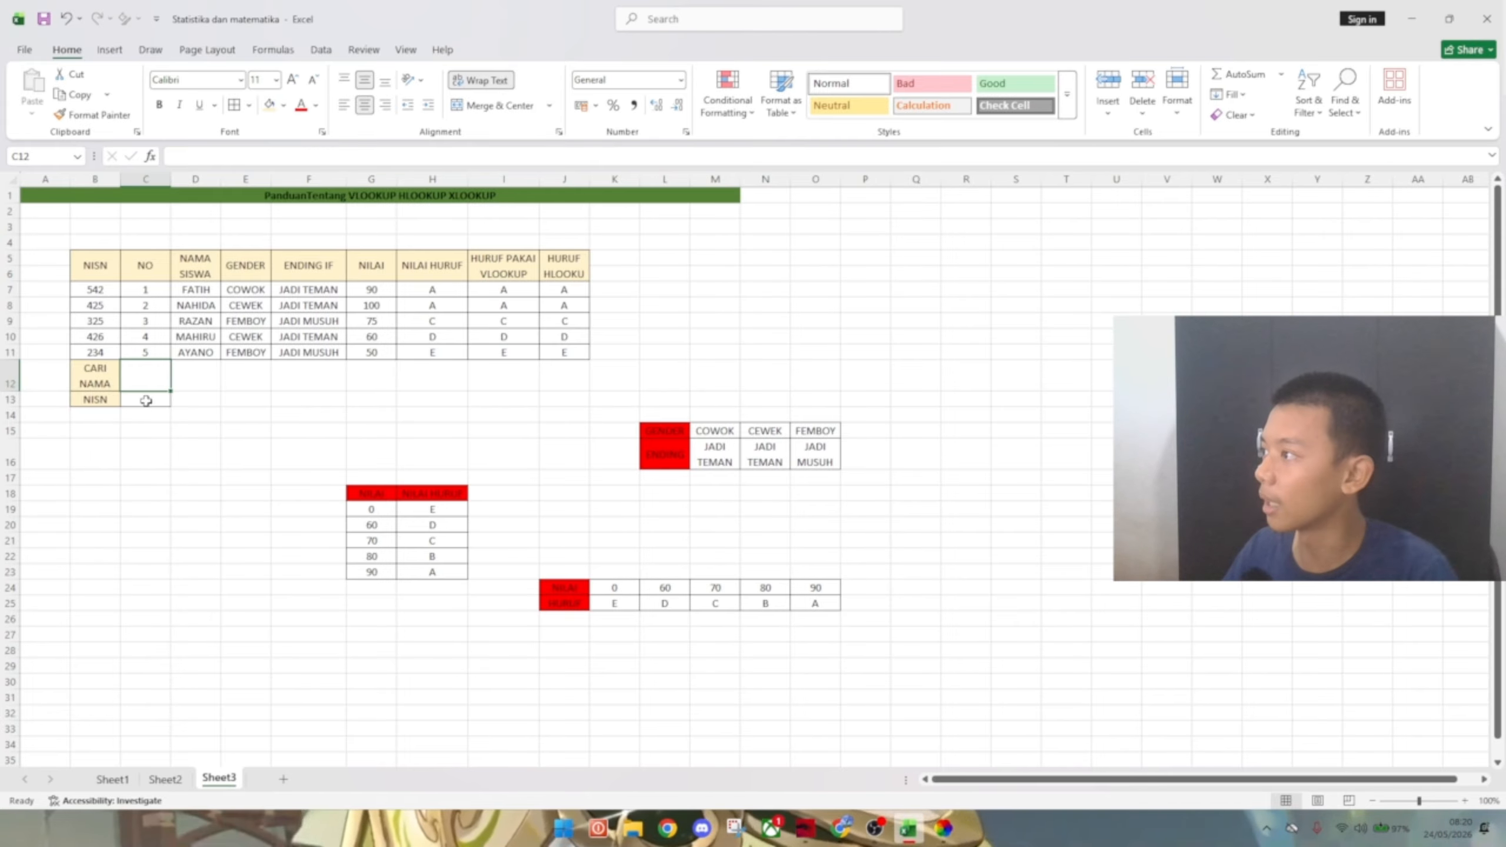
click(146, 400)
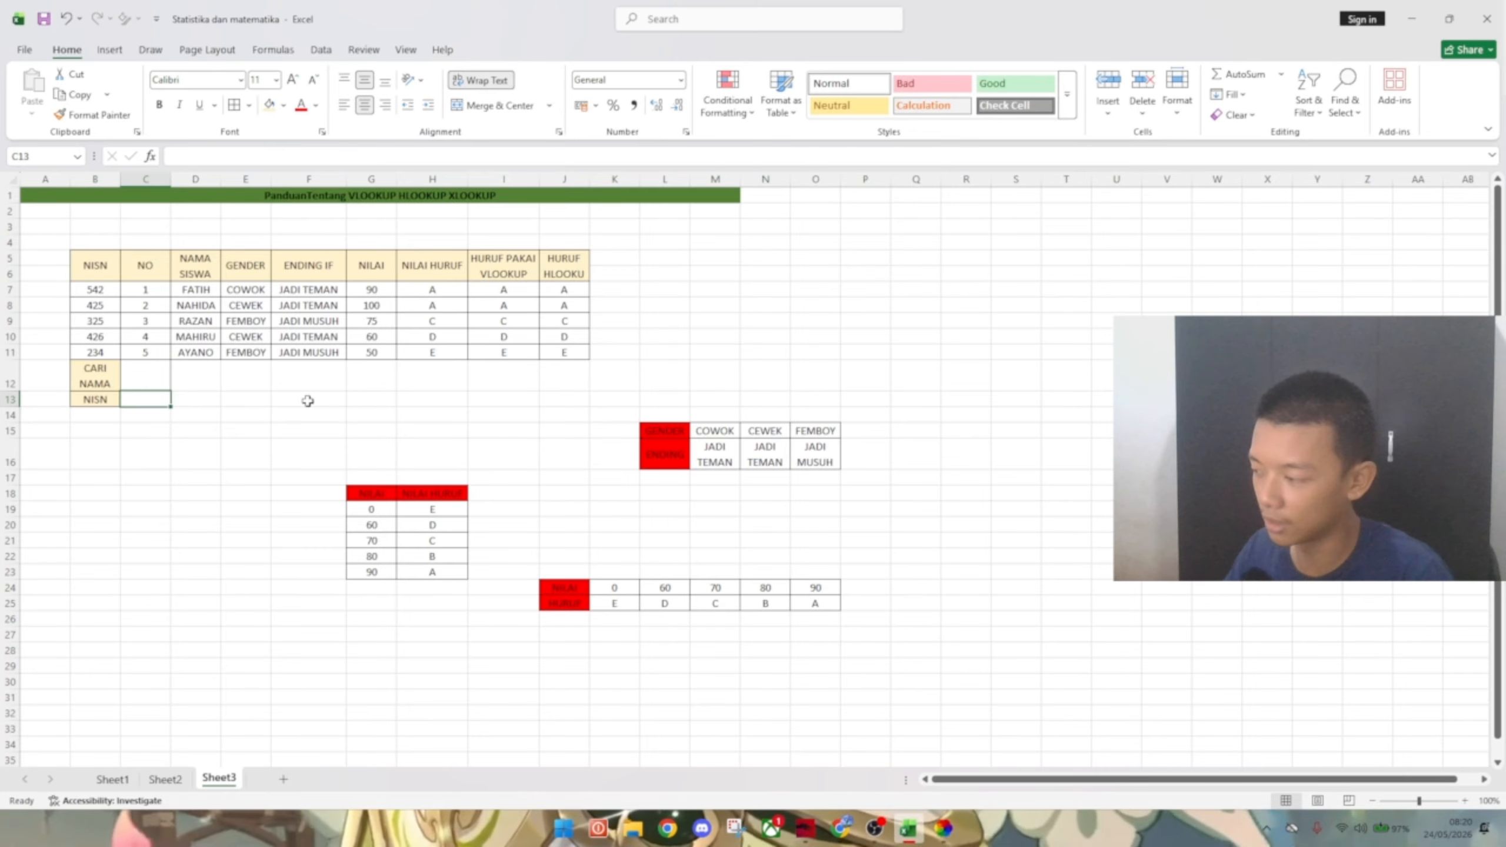
text(=)
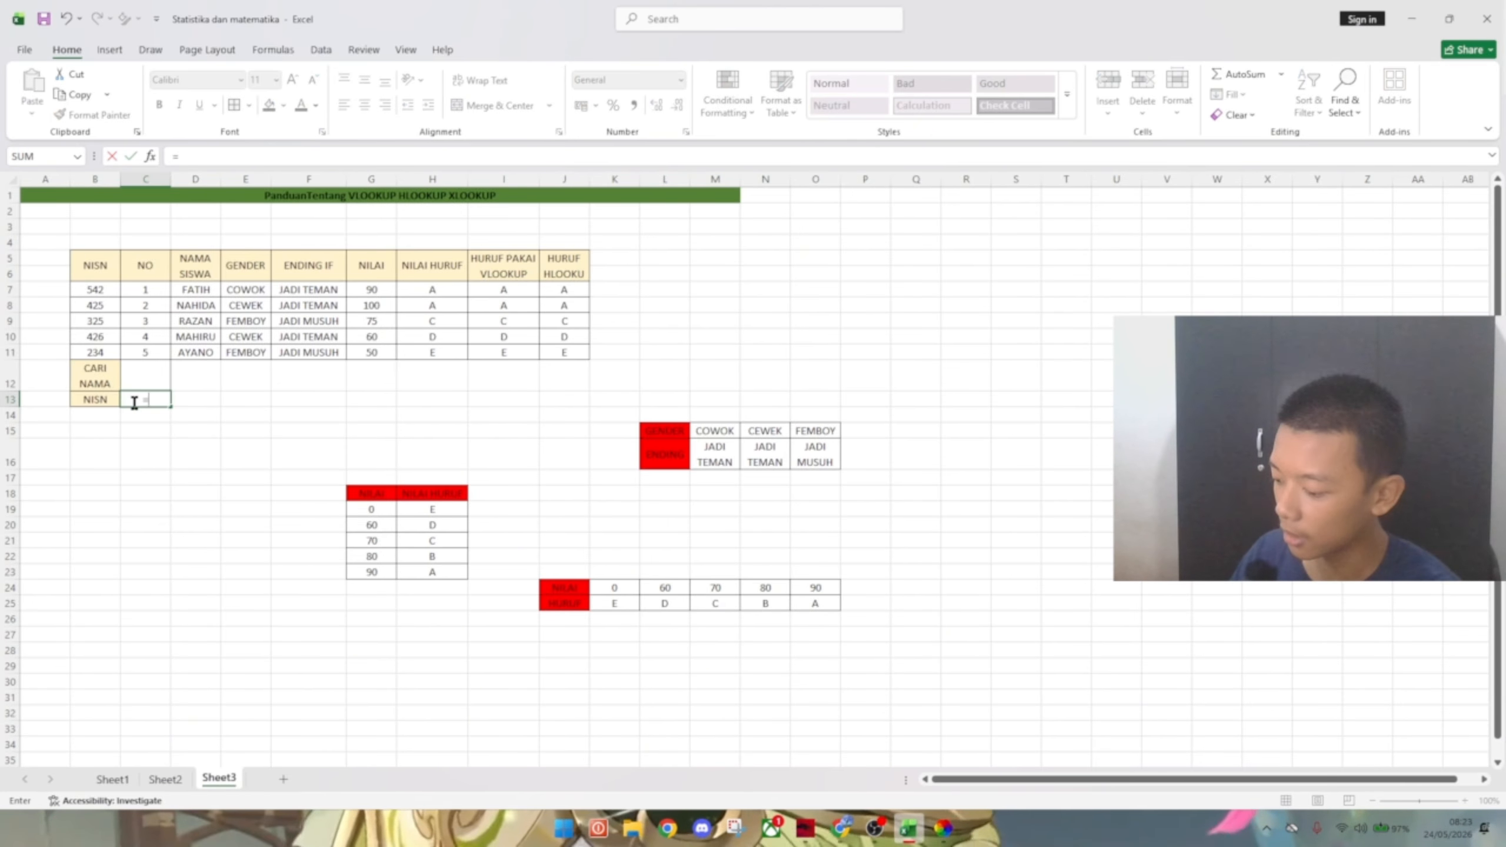
text(XLOOKU)
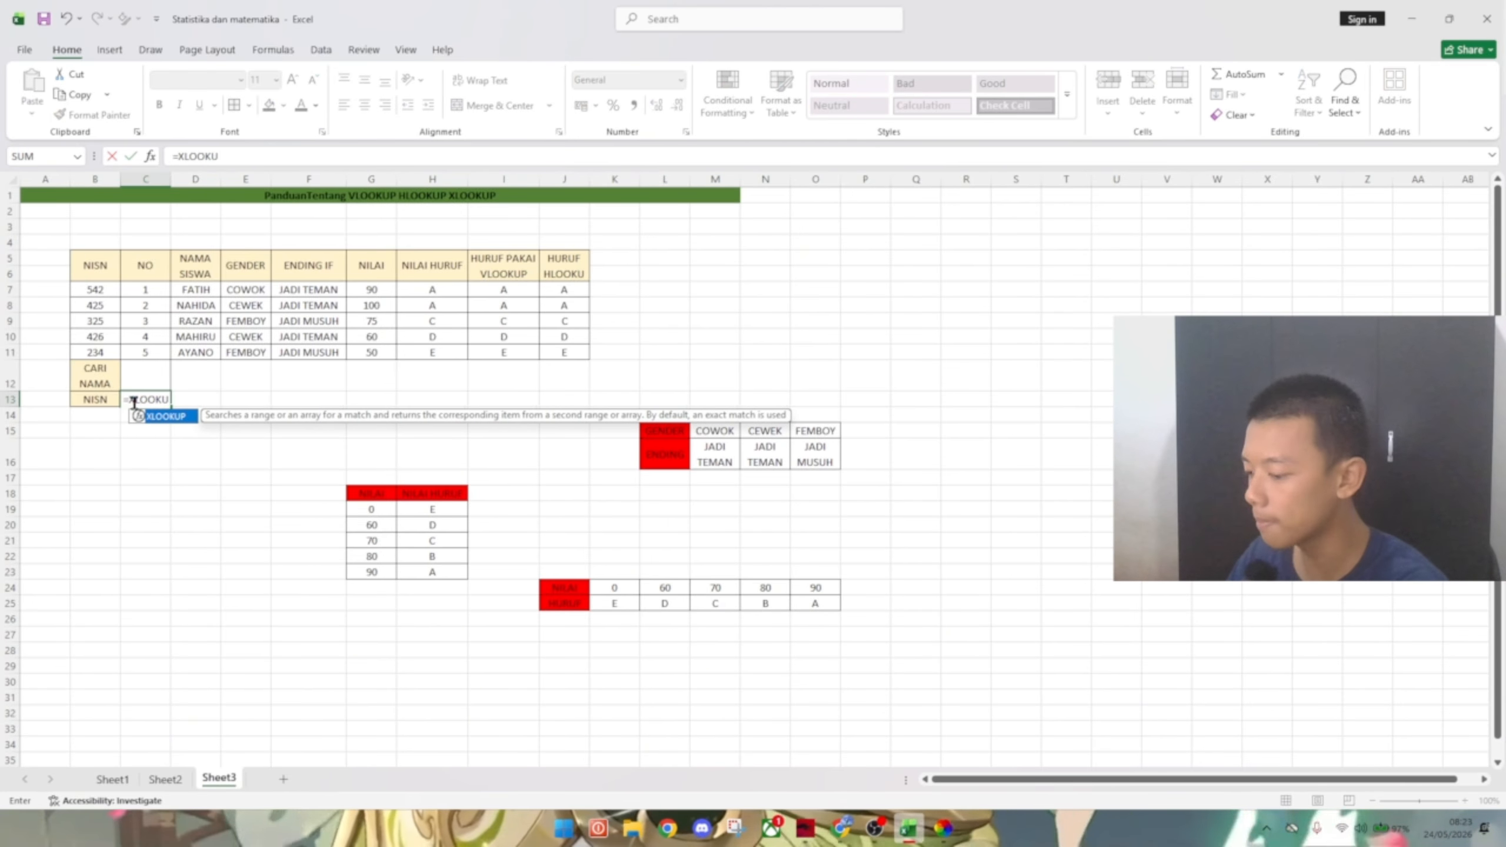
text(P()
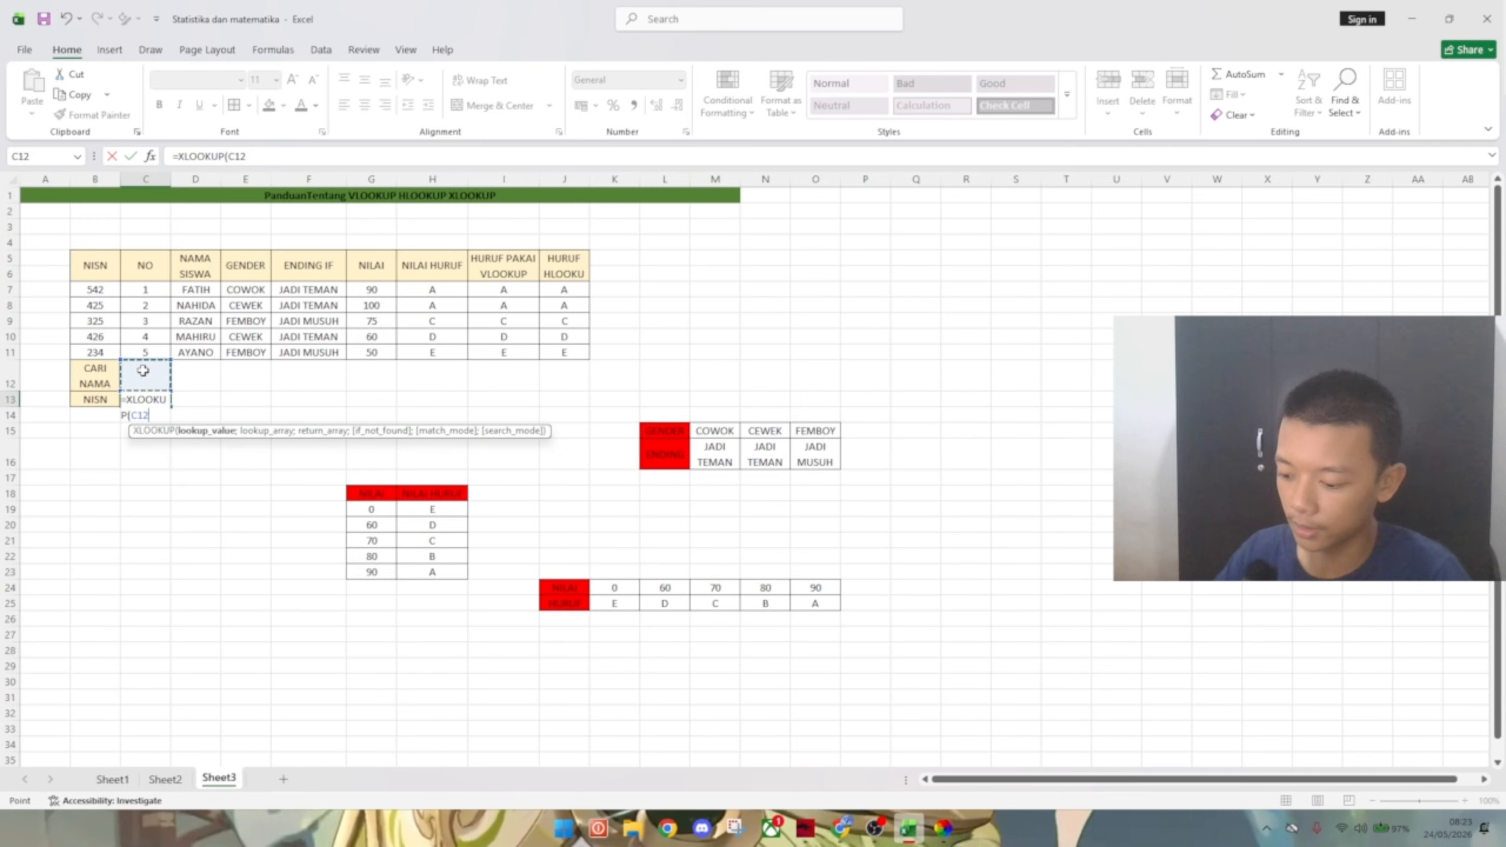
text(;)
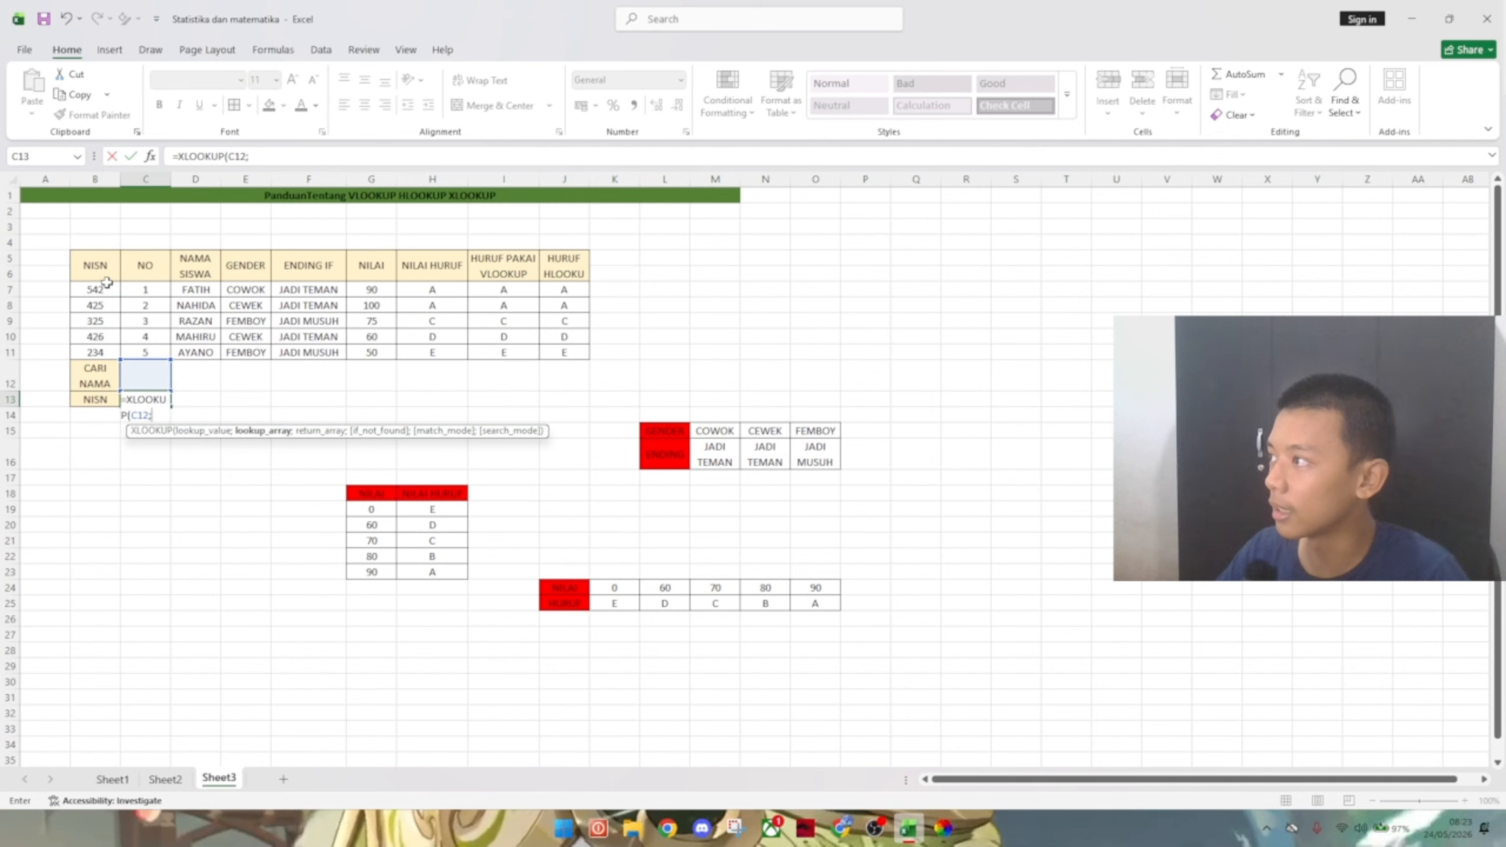
drag(108, 289, 90, 354)
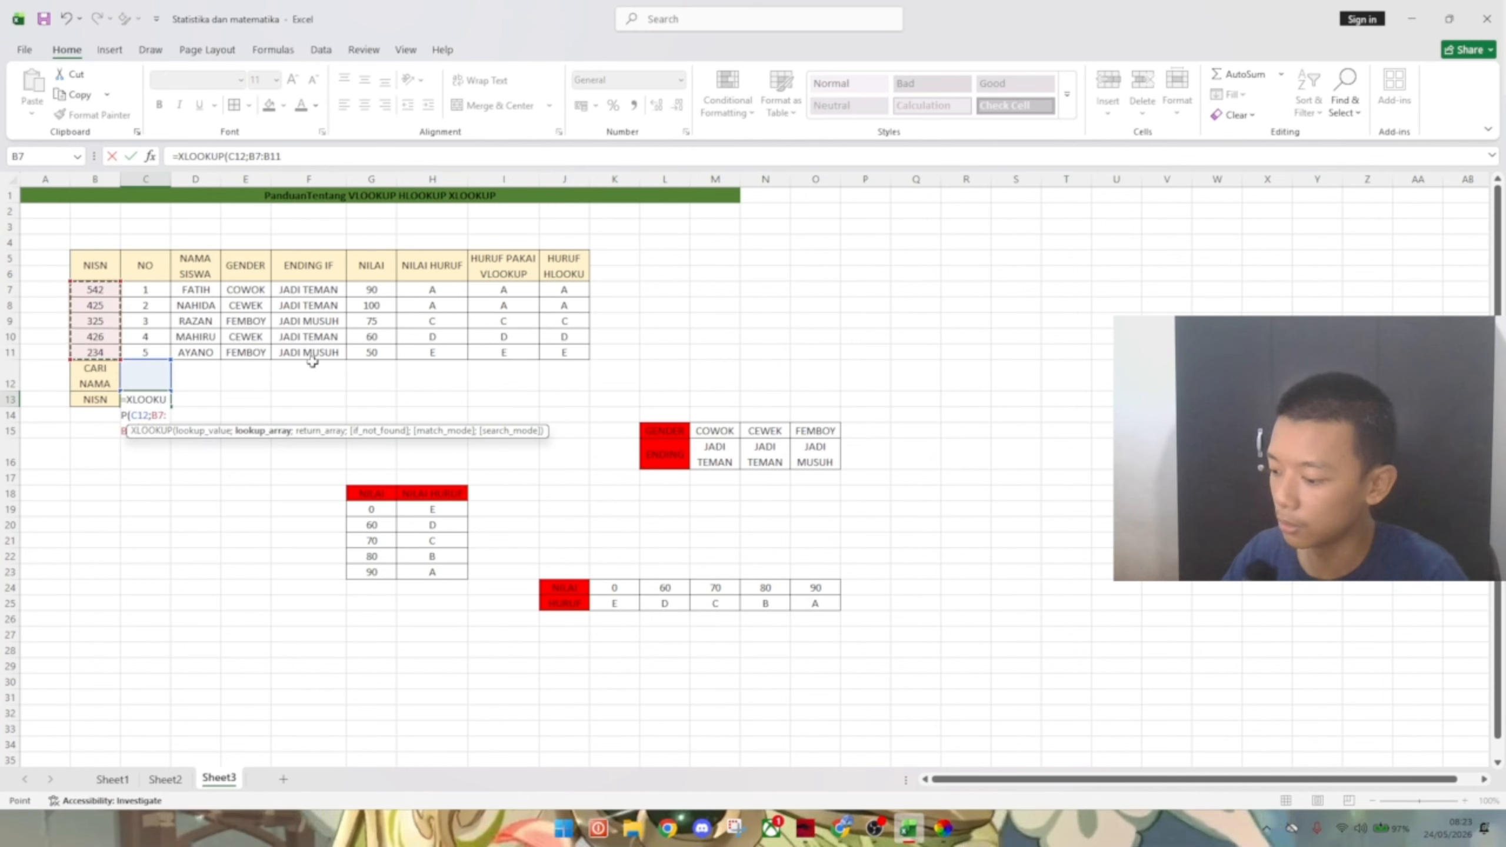
key(F4)
text(;)
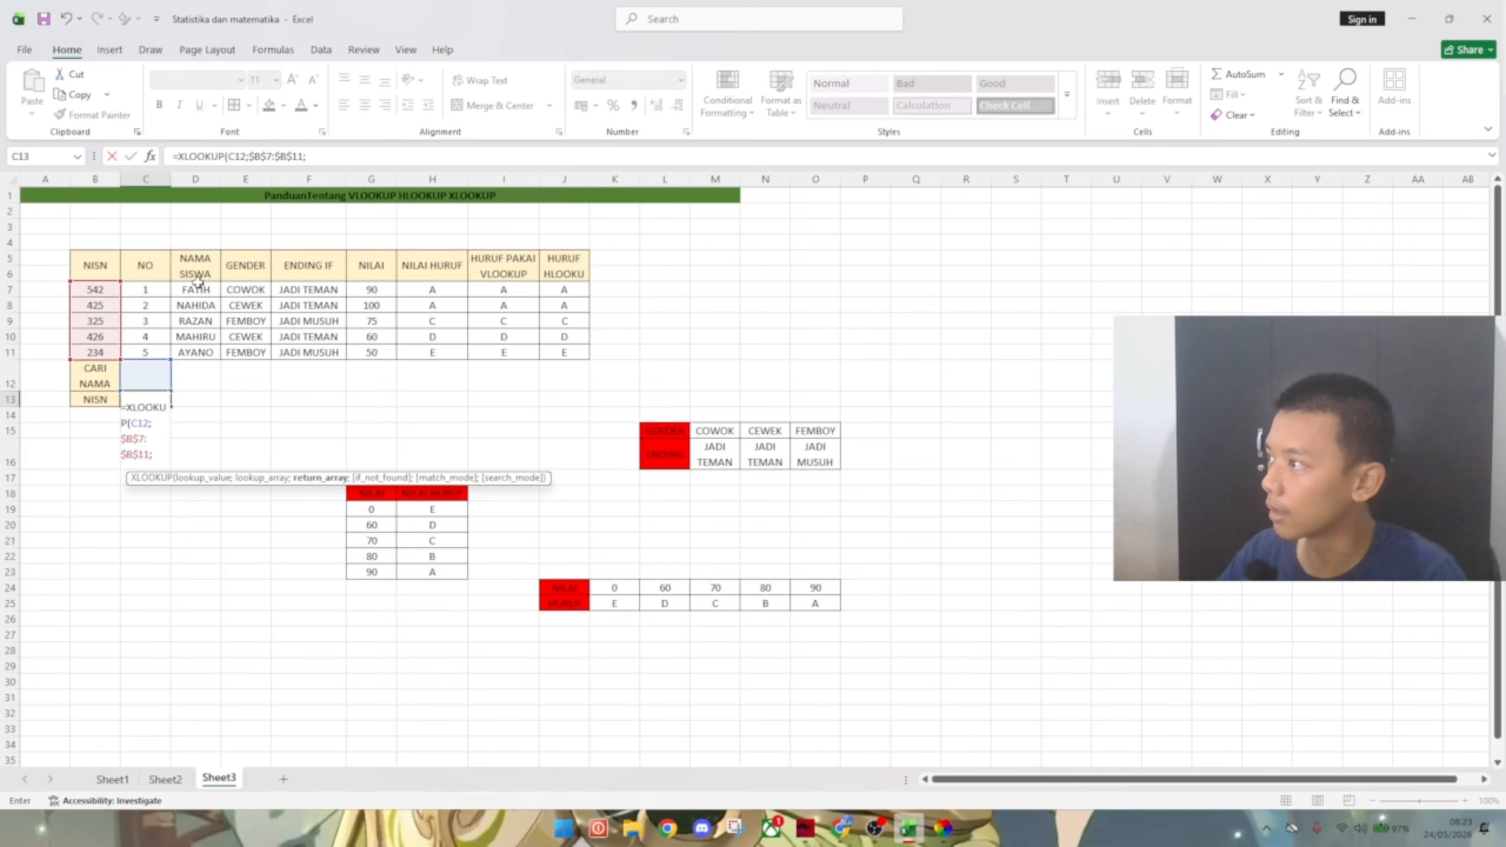
- Complete the XLOOKUP in C13 with return array D7:D11 and the if-not-found text "KOSONG", leaving out the match mode
drag(196, 289, 206, 354)
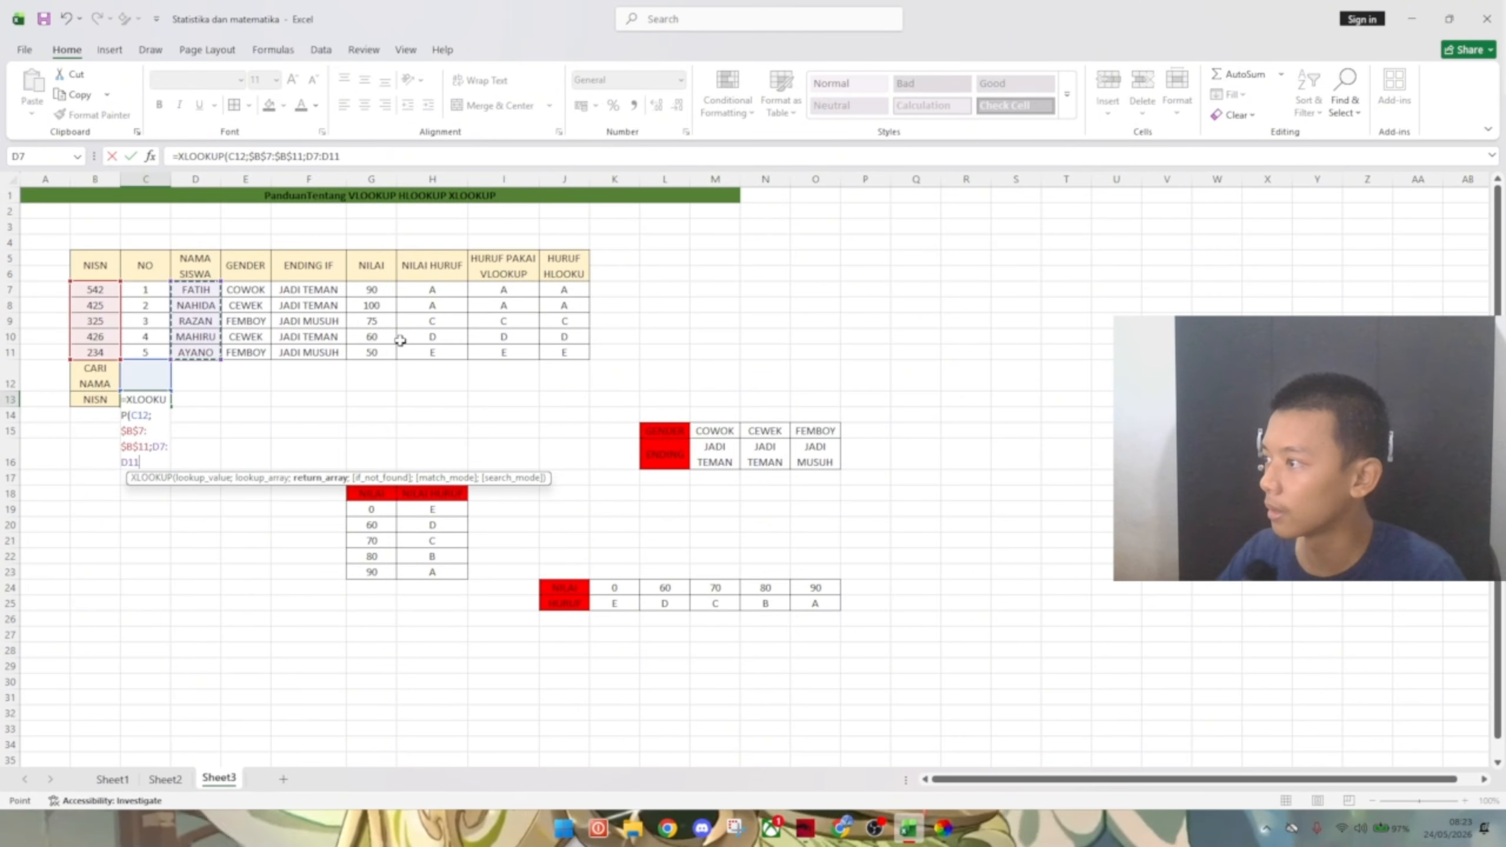
text(;)
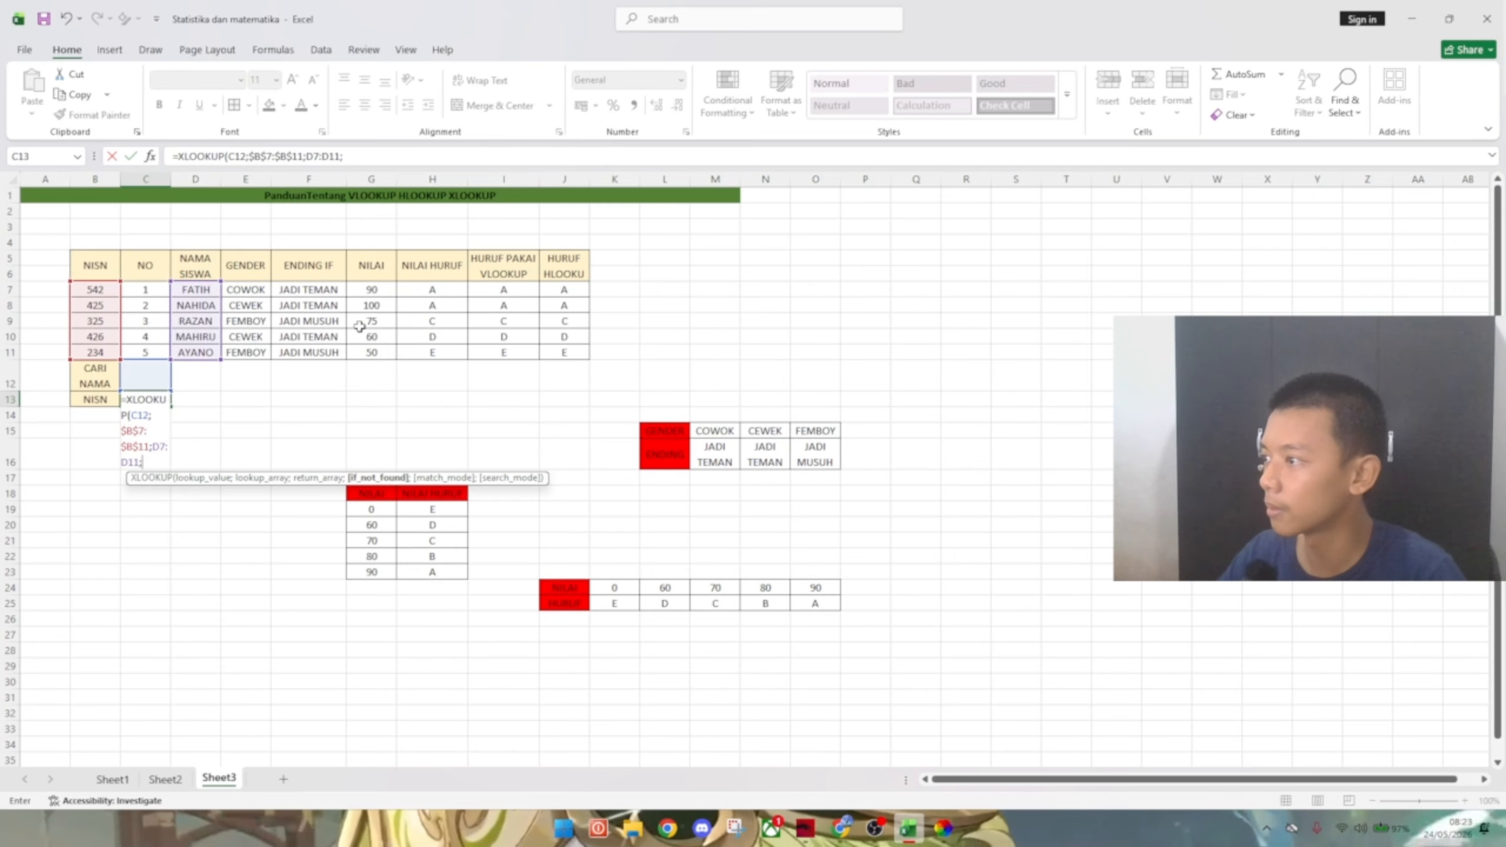
text(")
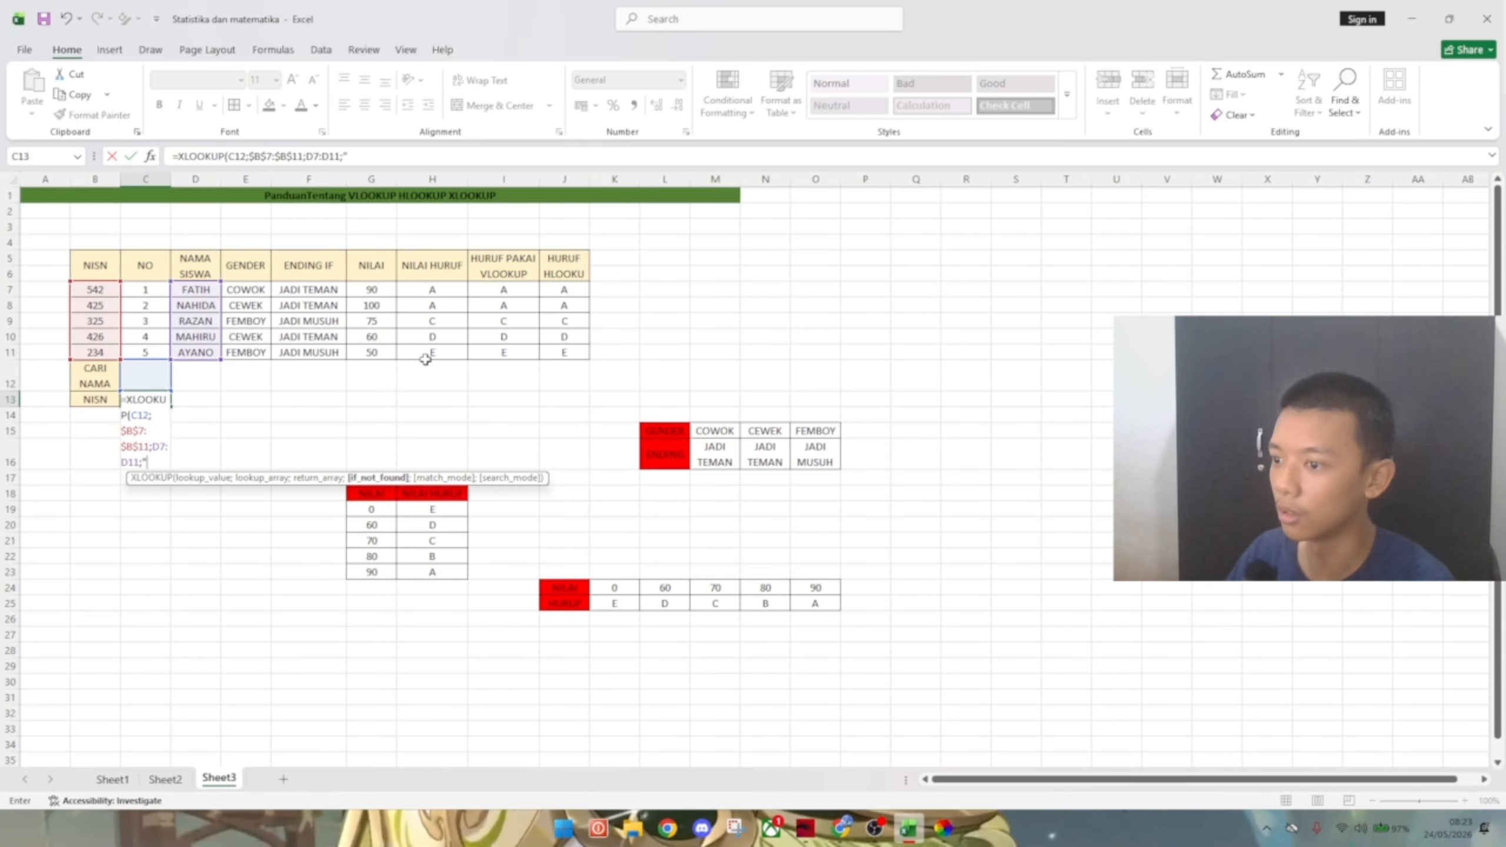
text(KOSON)
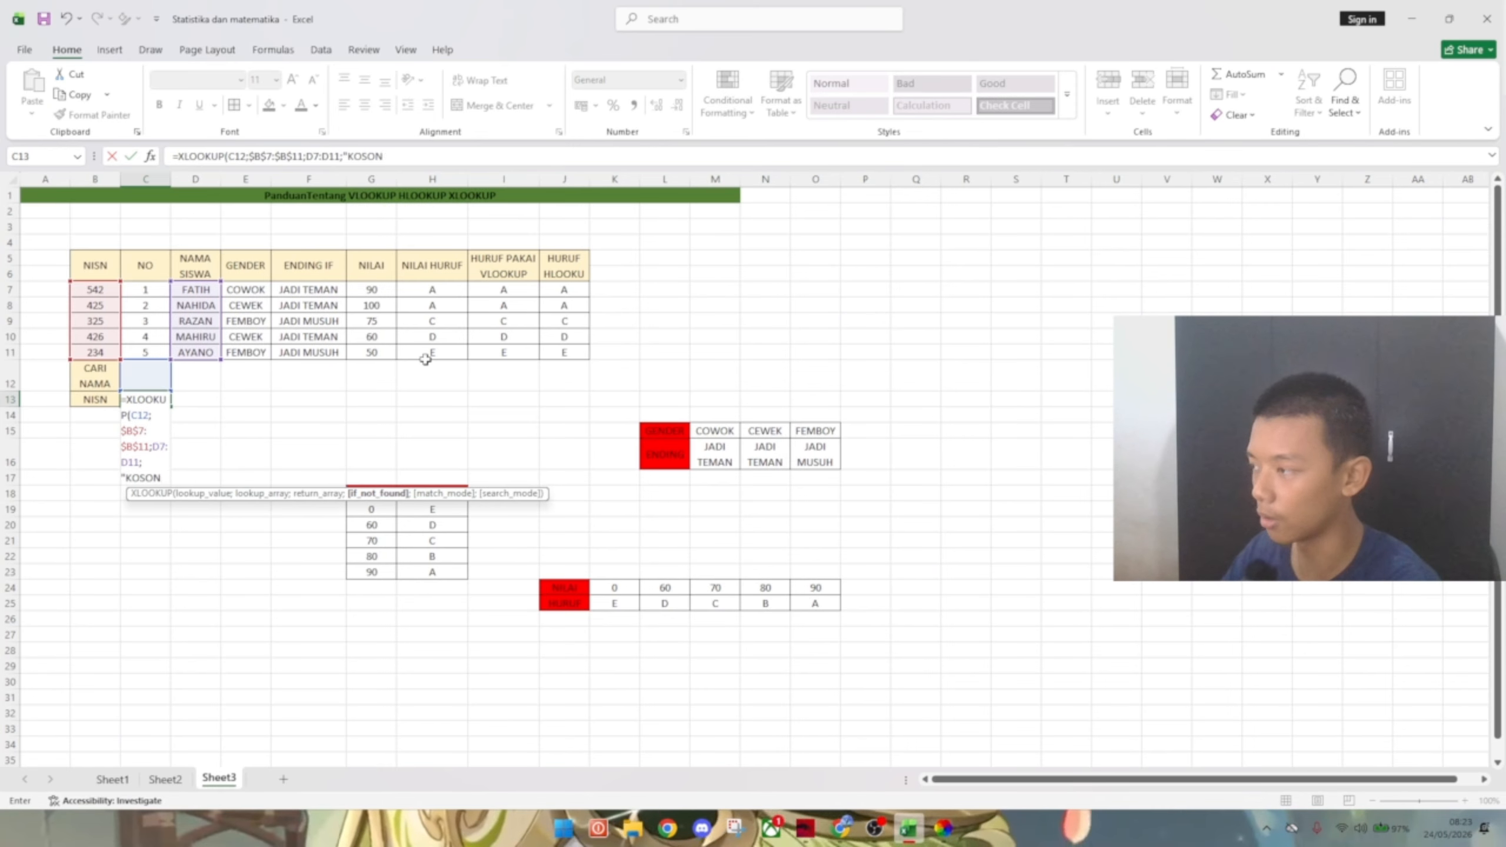
text(G")
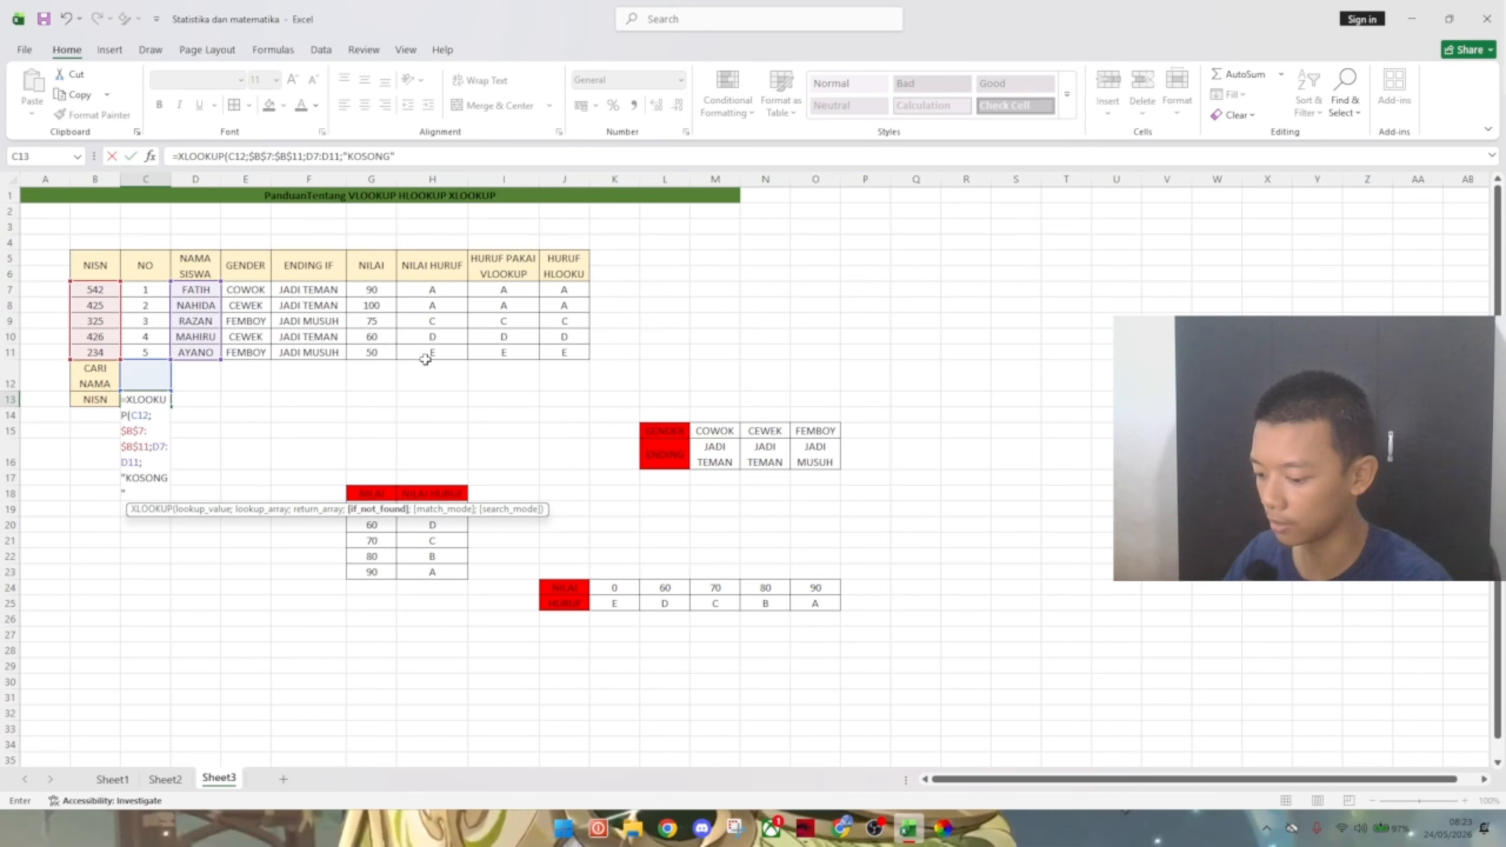
text(;)
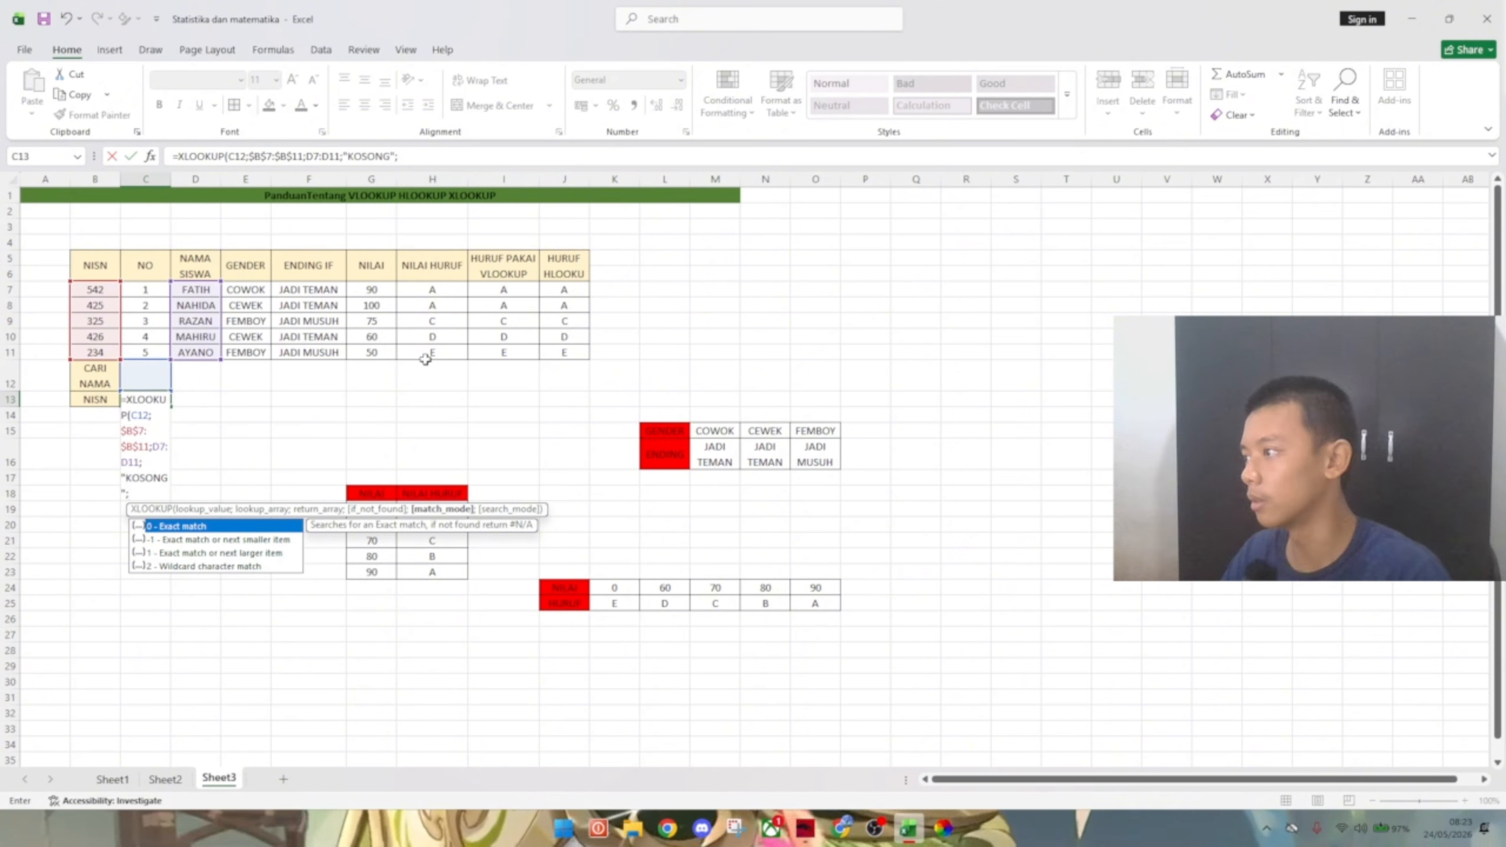
key(alt+Tab)
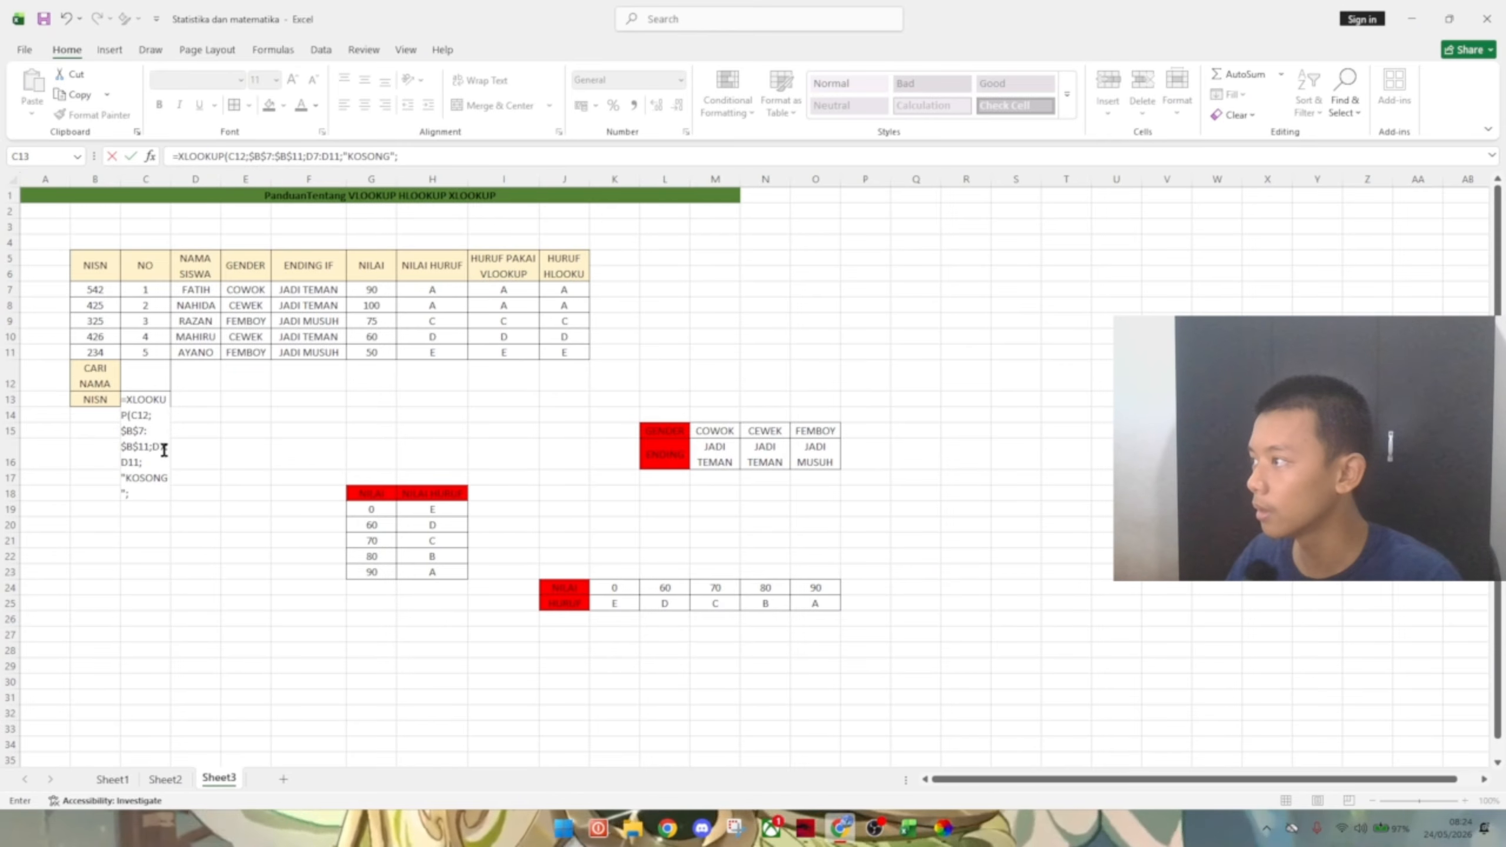
click(419, 153)
click(419, 153)
key(BackSpace)
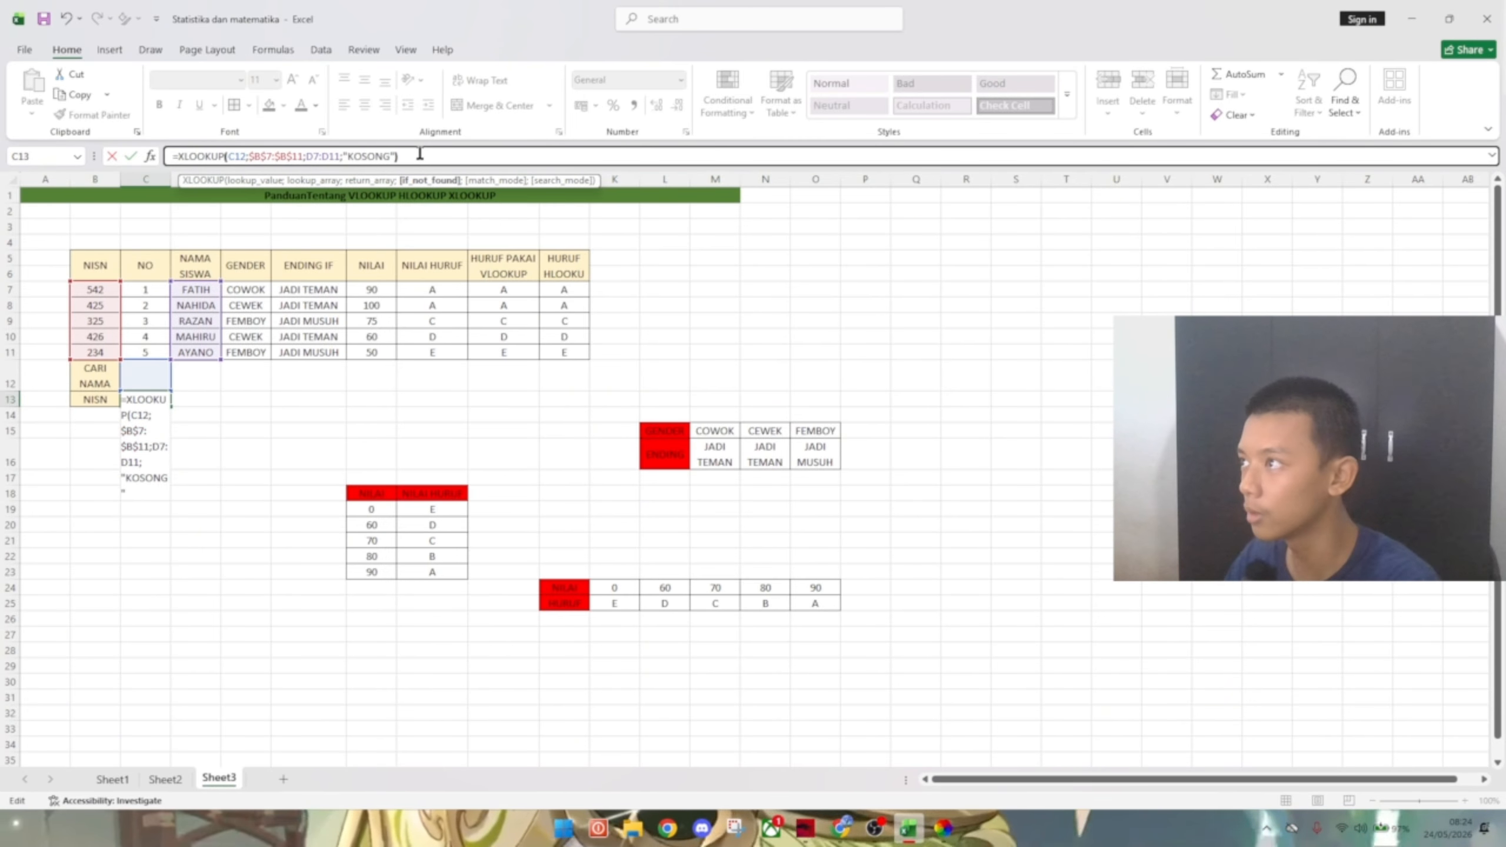
key(Return)
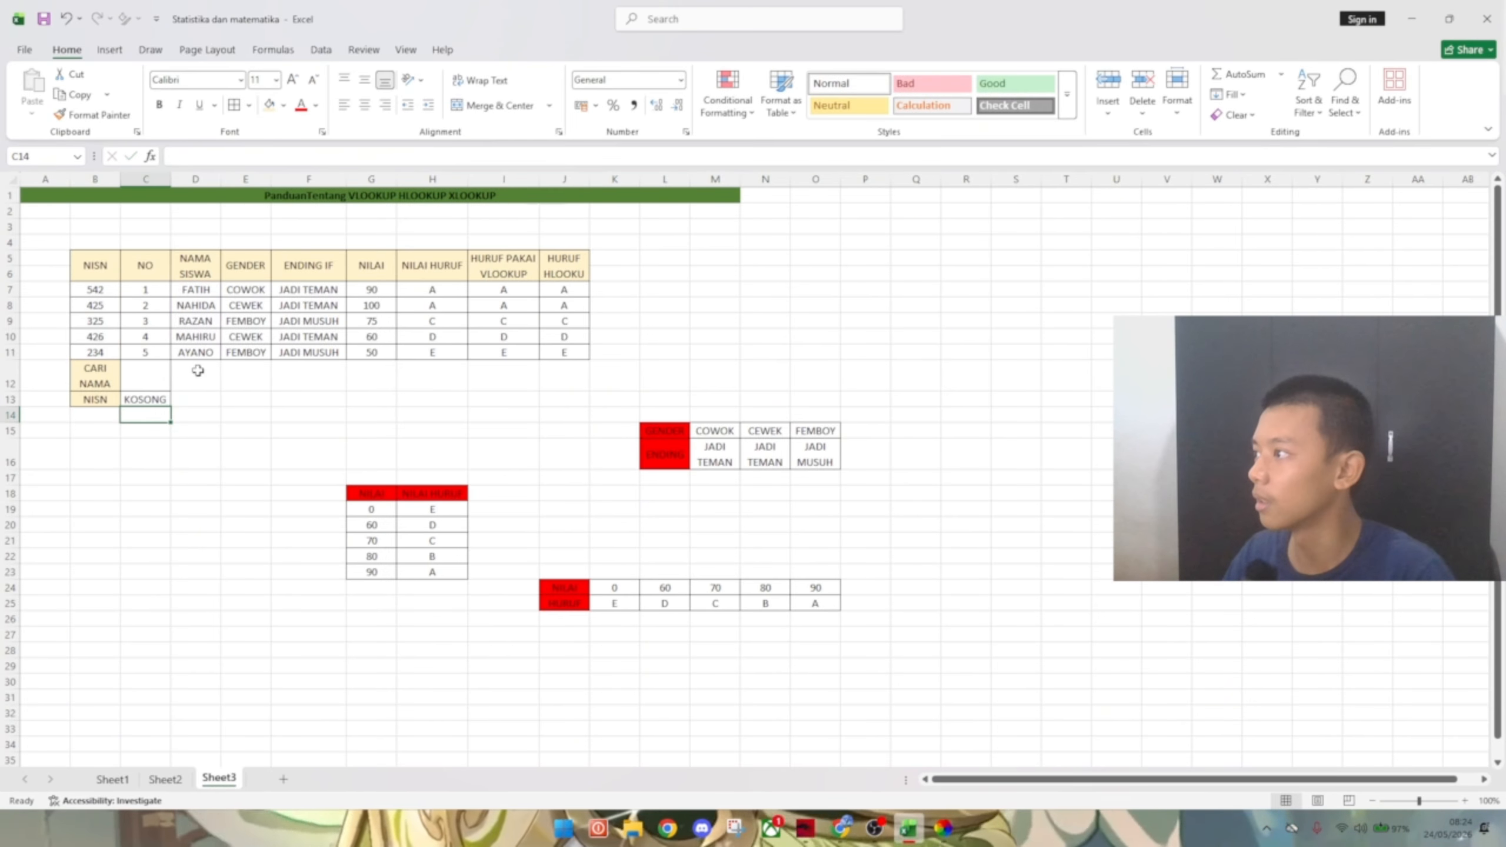
- Enter the first student's NISN in C12 to test the XLOOKUP
click(153, 372)
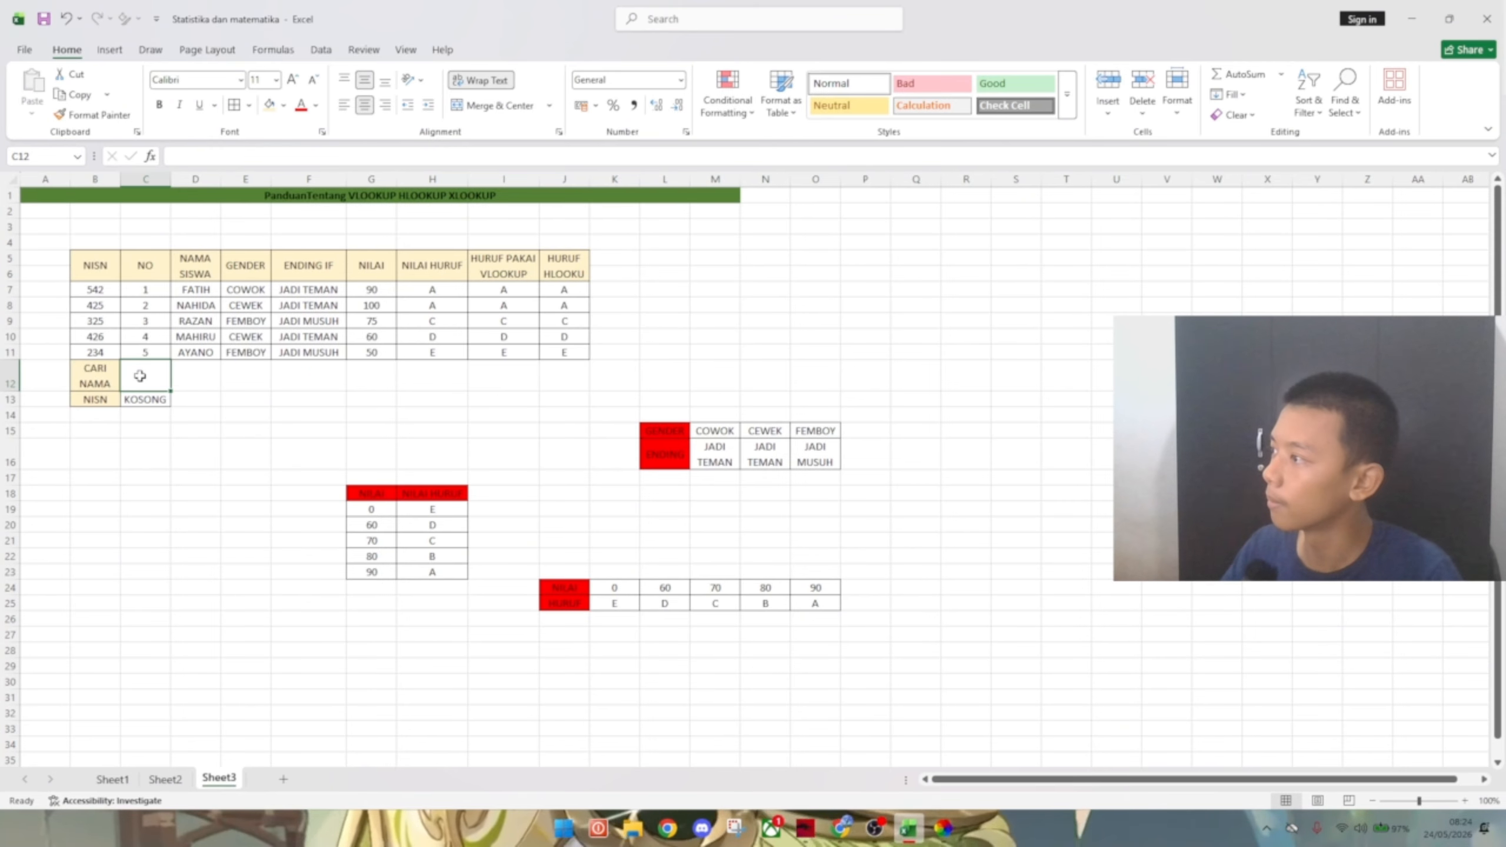
text(12)
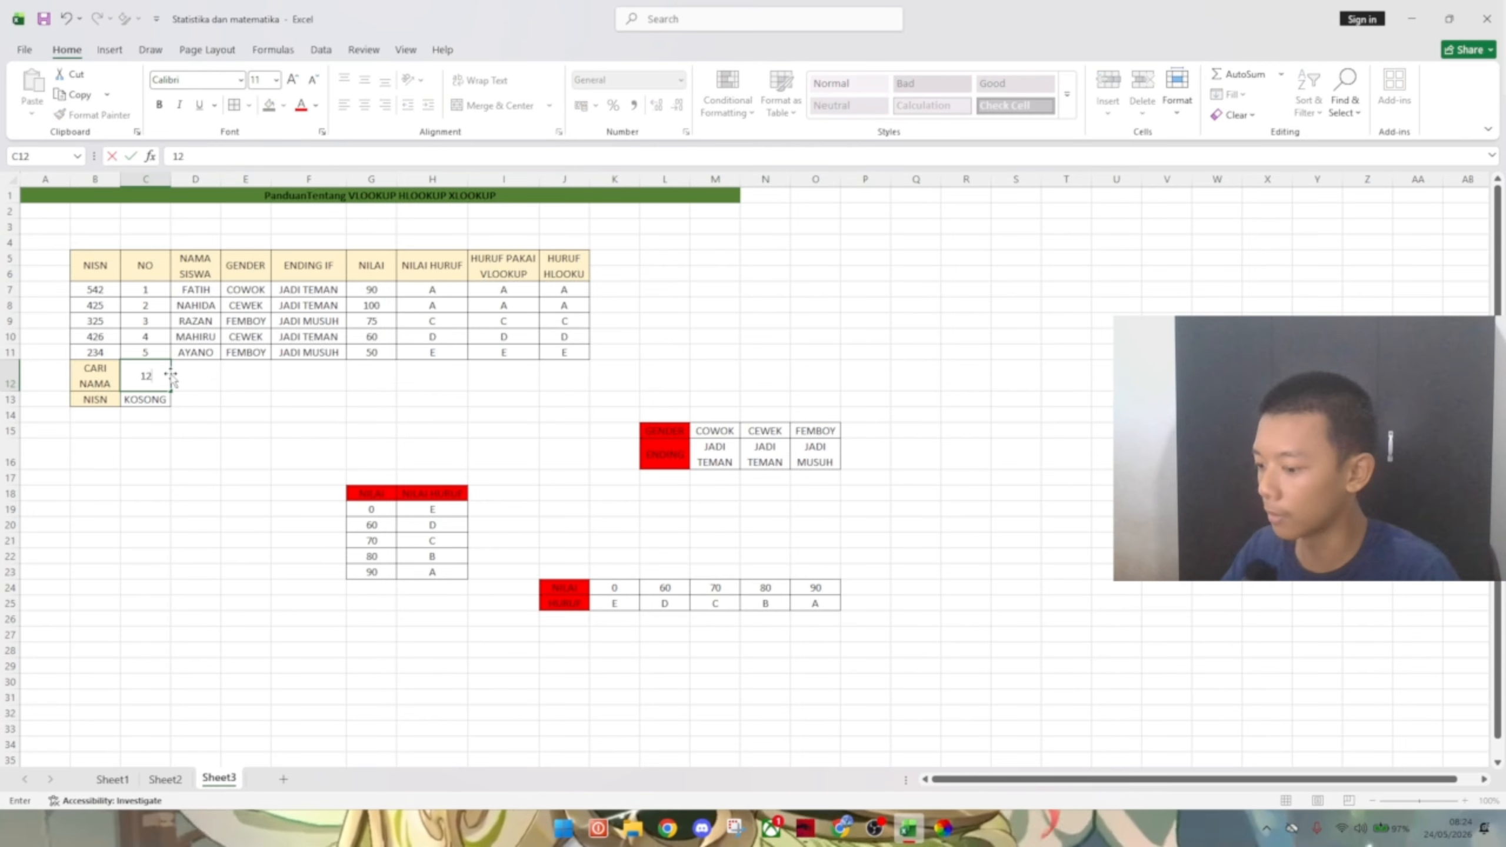
key(BackSpace)
key(BackSpace)
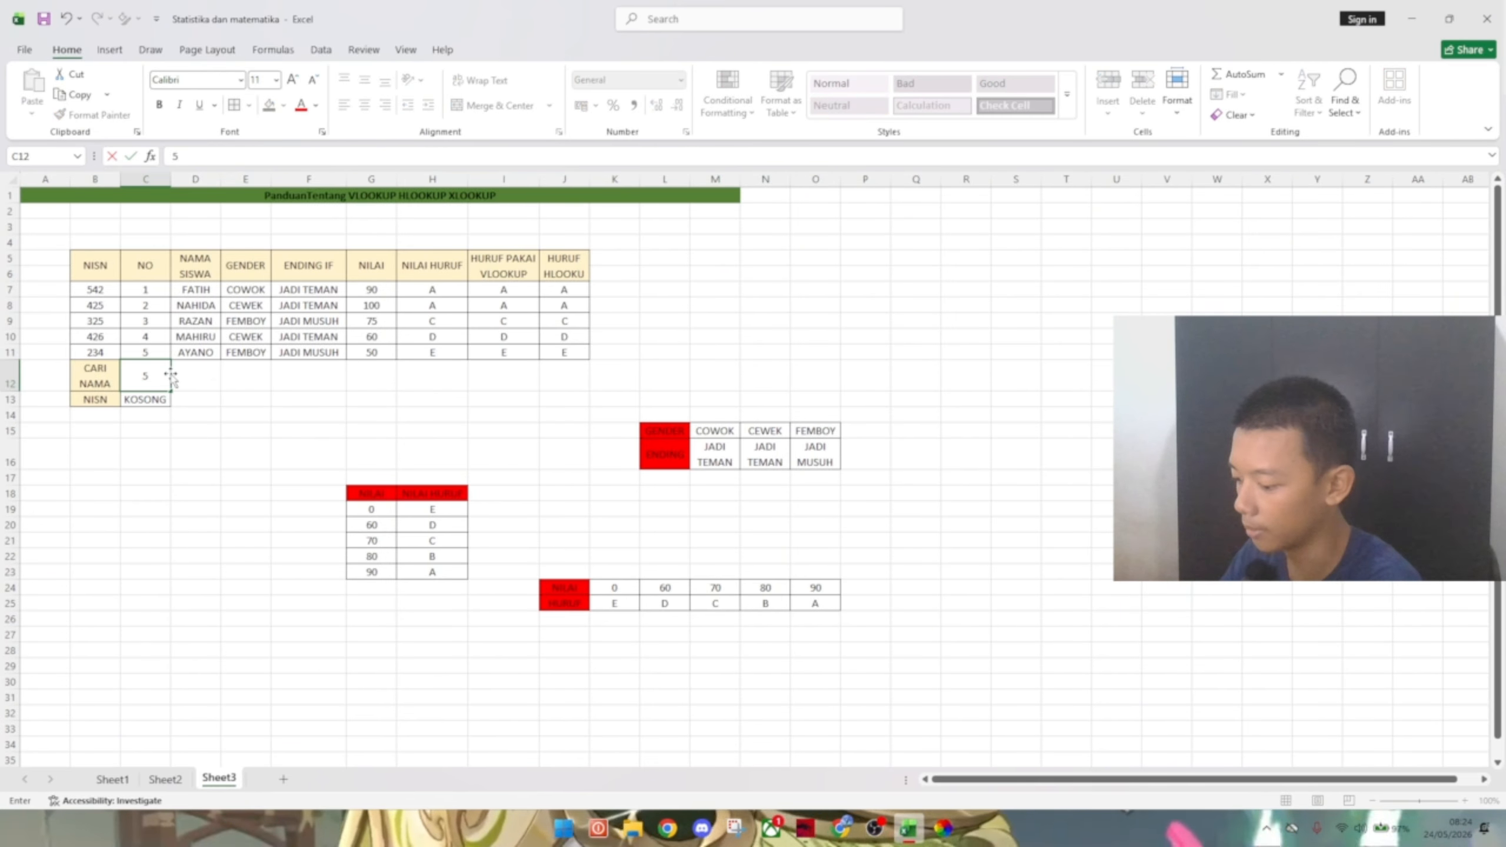
text(542)
key(Return)
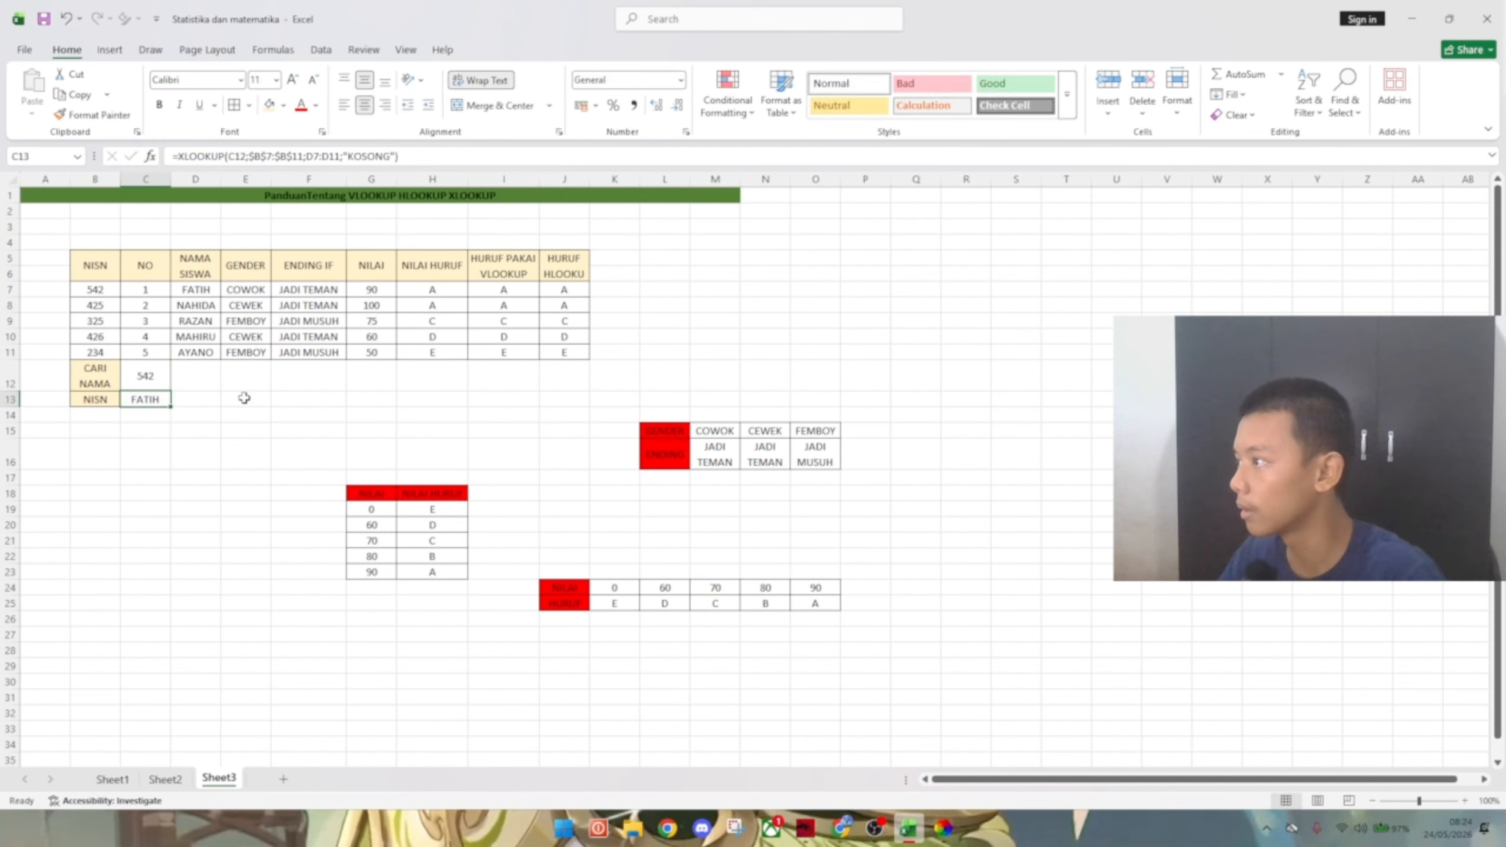
- Try to move the NISN label from B13 onto B12, and undo the move
click(95, 401)
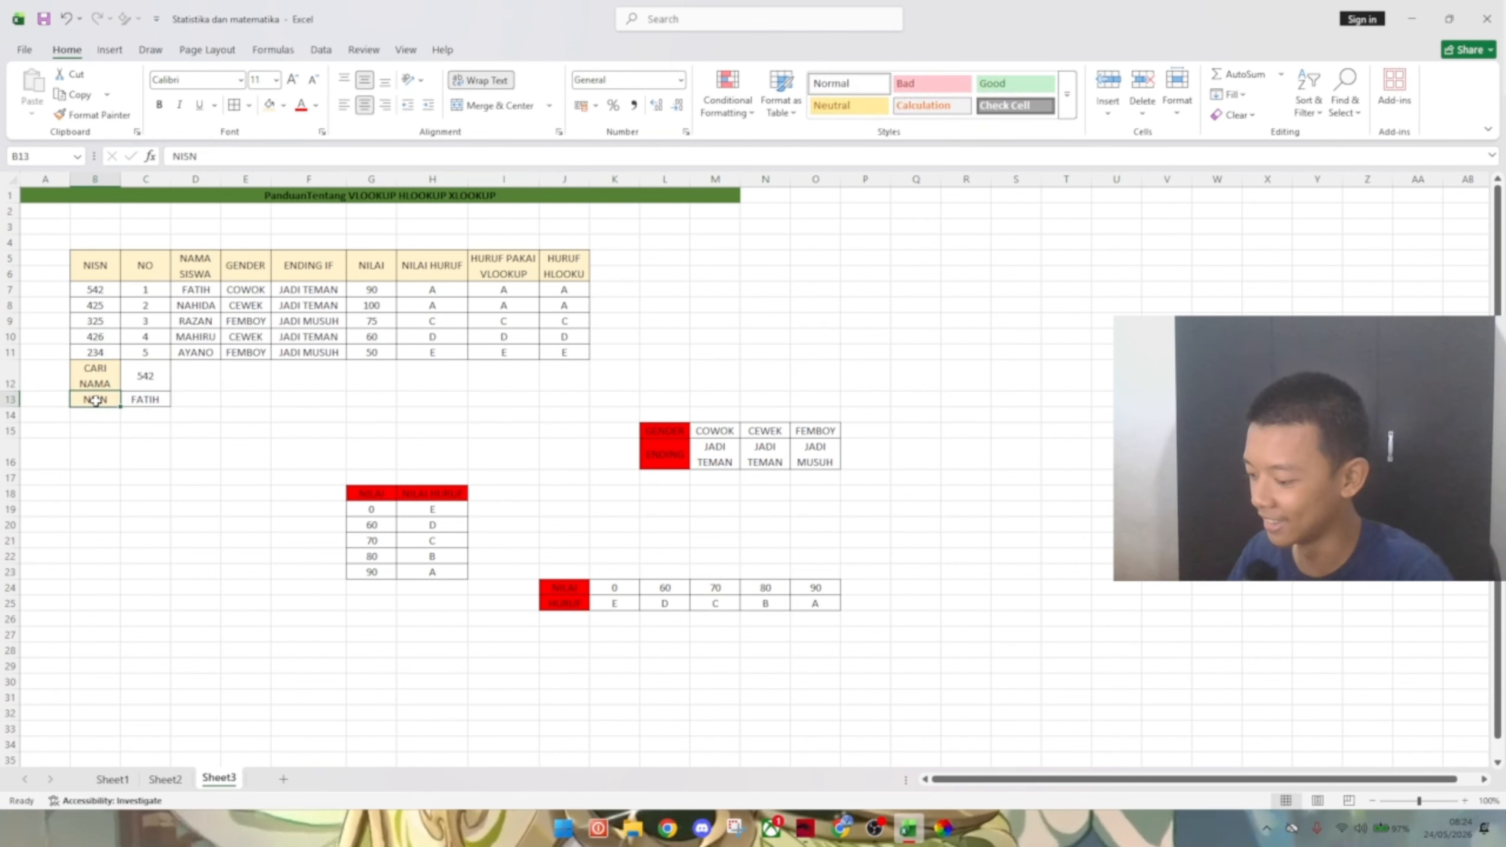
drag(95, 401, 107, 378)
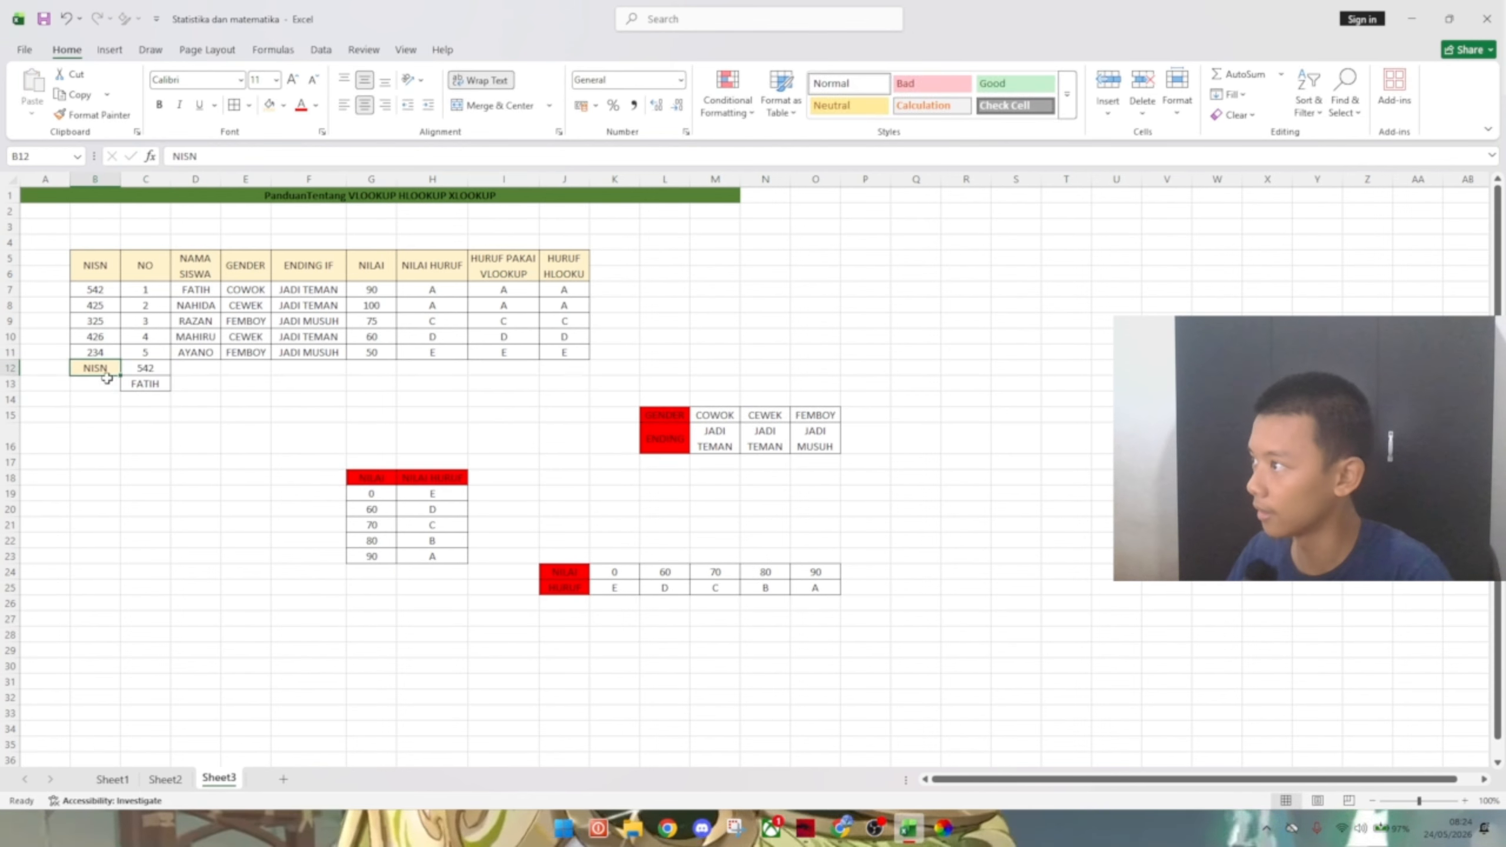
click(95, 381)
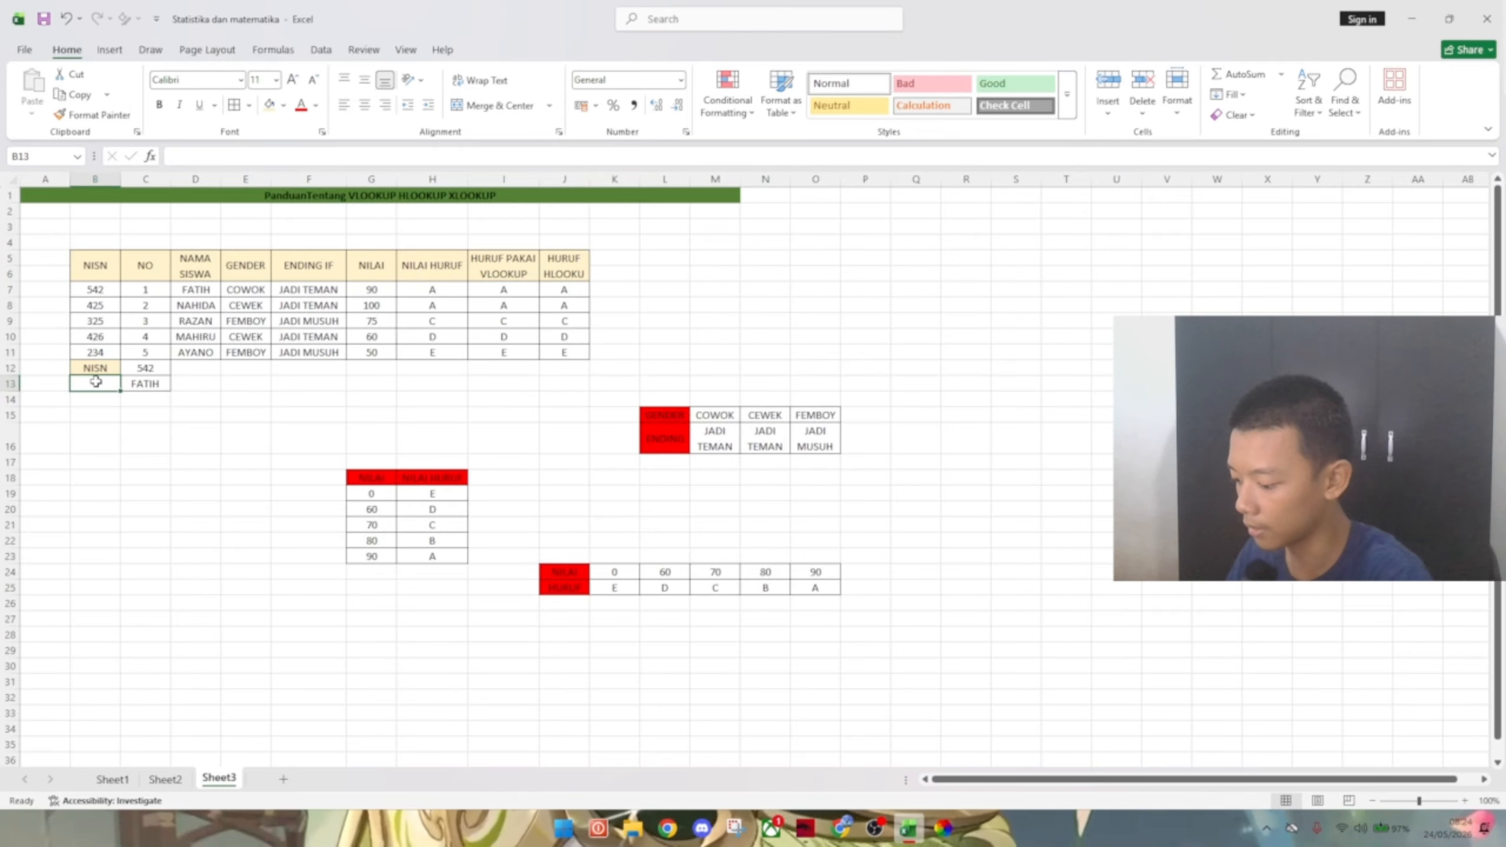
key(ctrl+z)
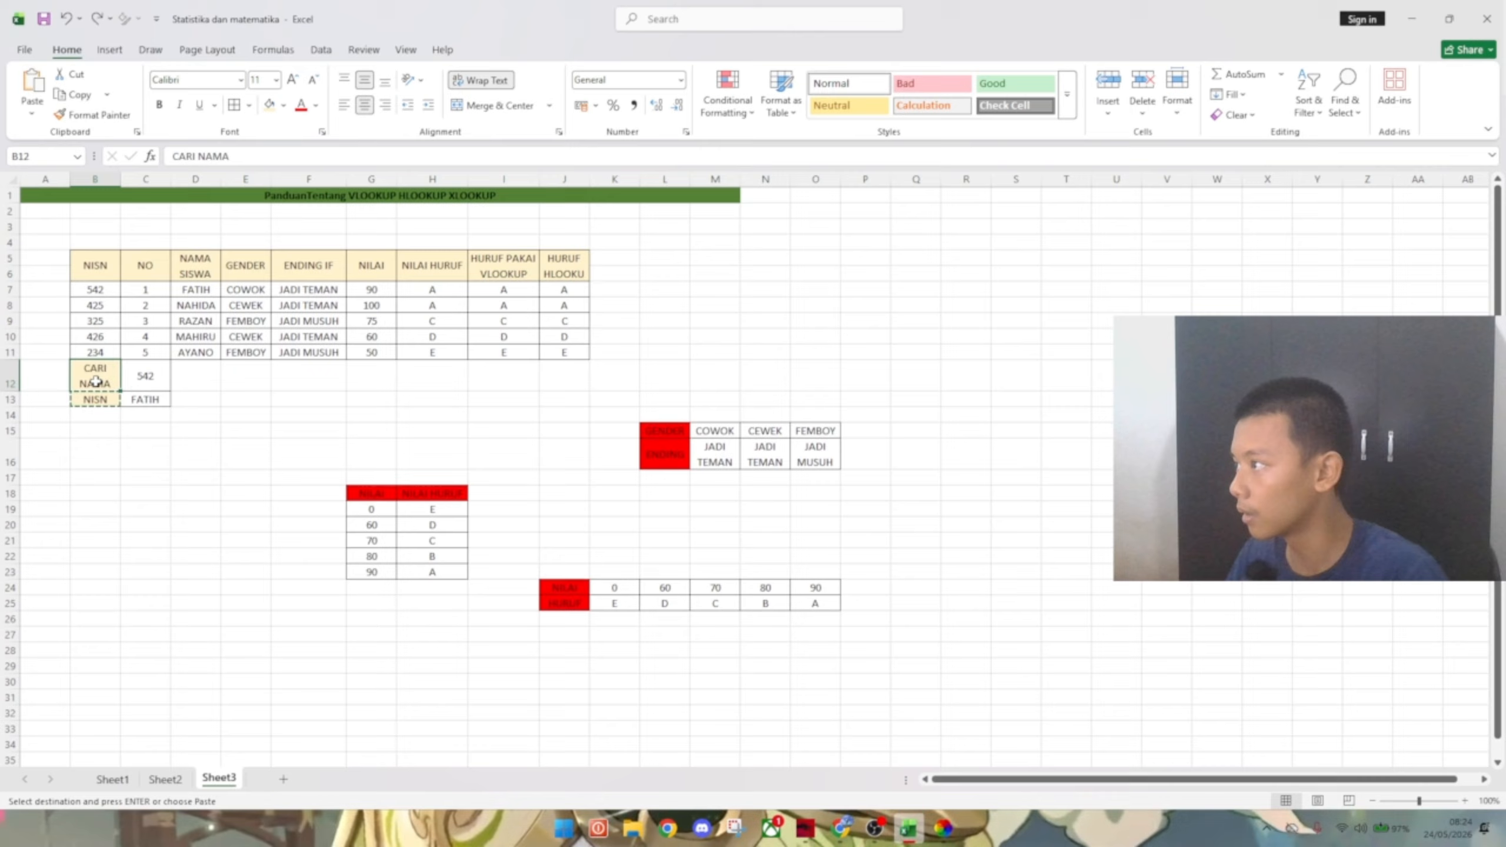
- Swap the two labels, using A12 as temporary storage, to put NISN in B12 and CARI NAMA in B13
click(151, 450)
click(88, 401)
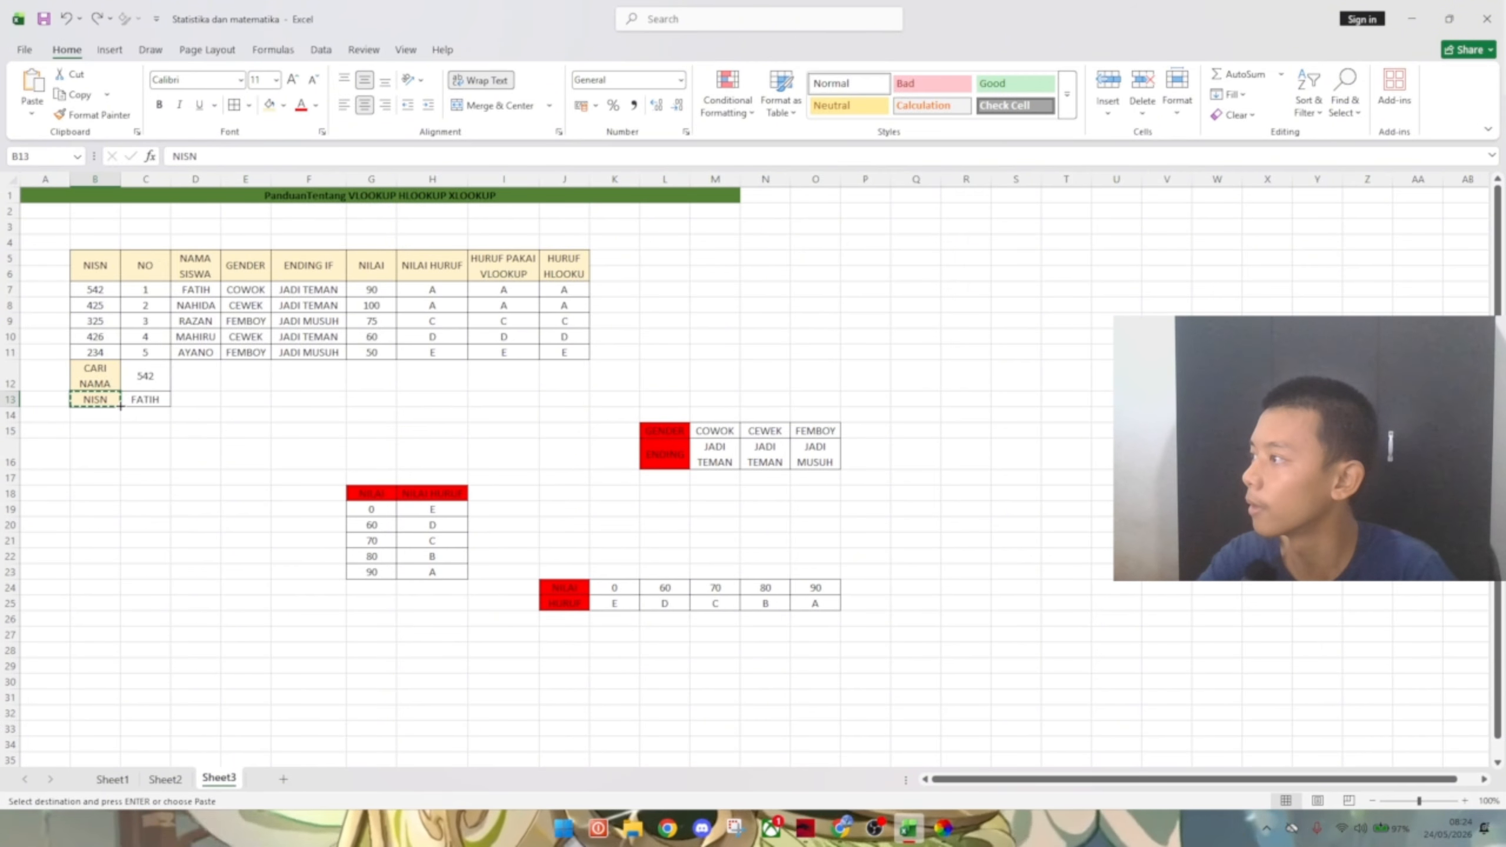
drag(120, 406, 58, 389)
click(100, 381)
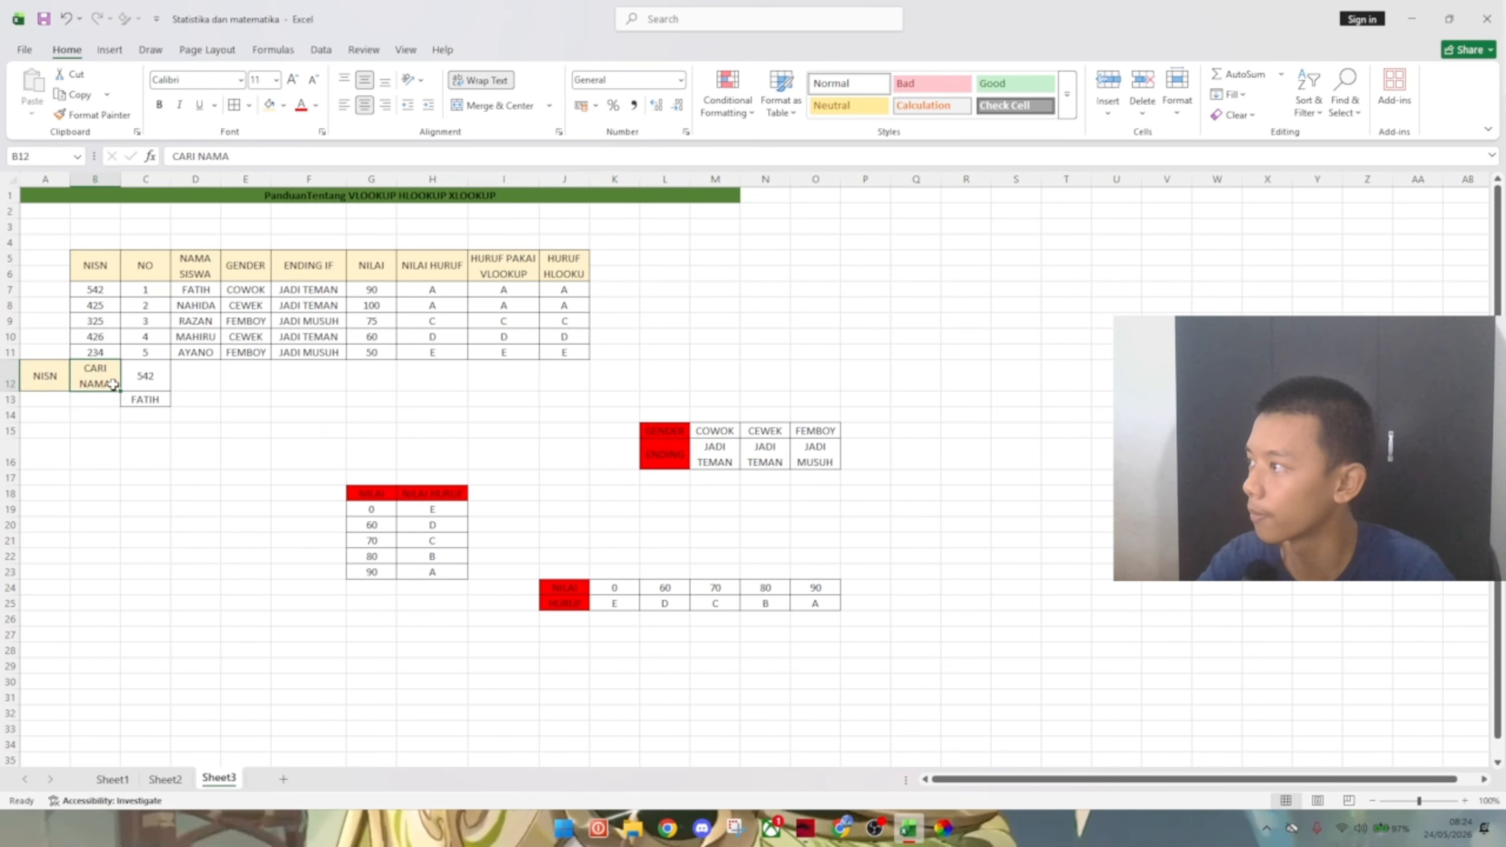
drag(119, 390, 114, 403)
click(52, 377)
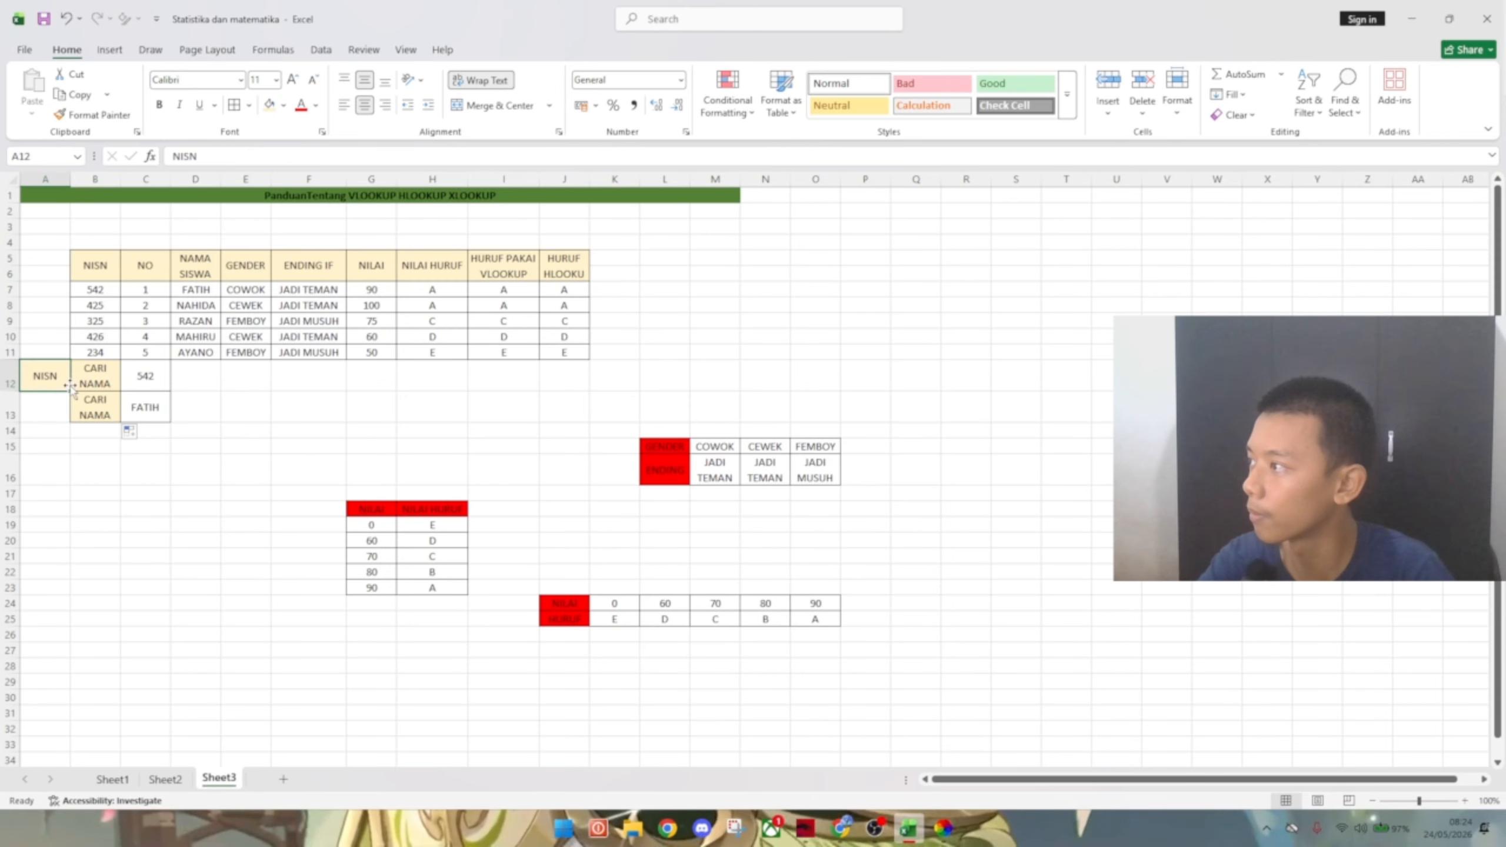
drag(69, 389, 98, 391)
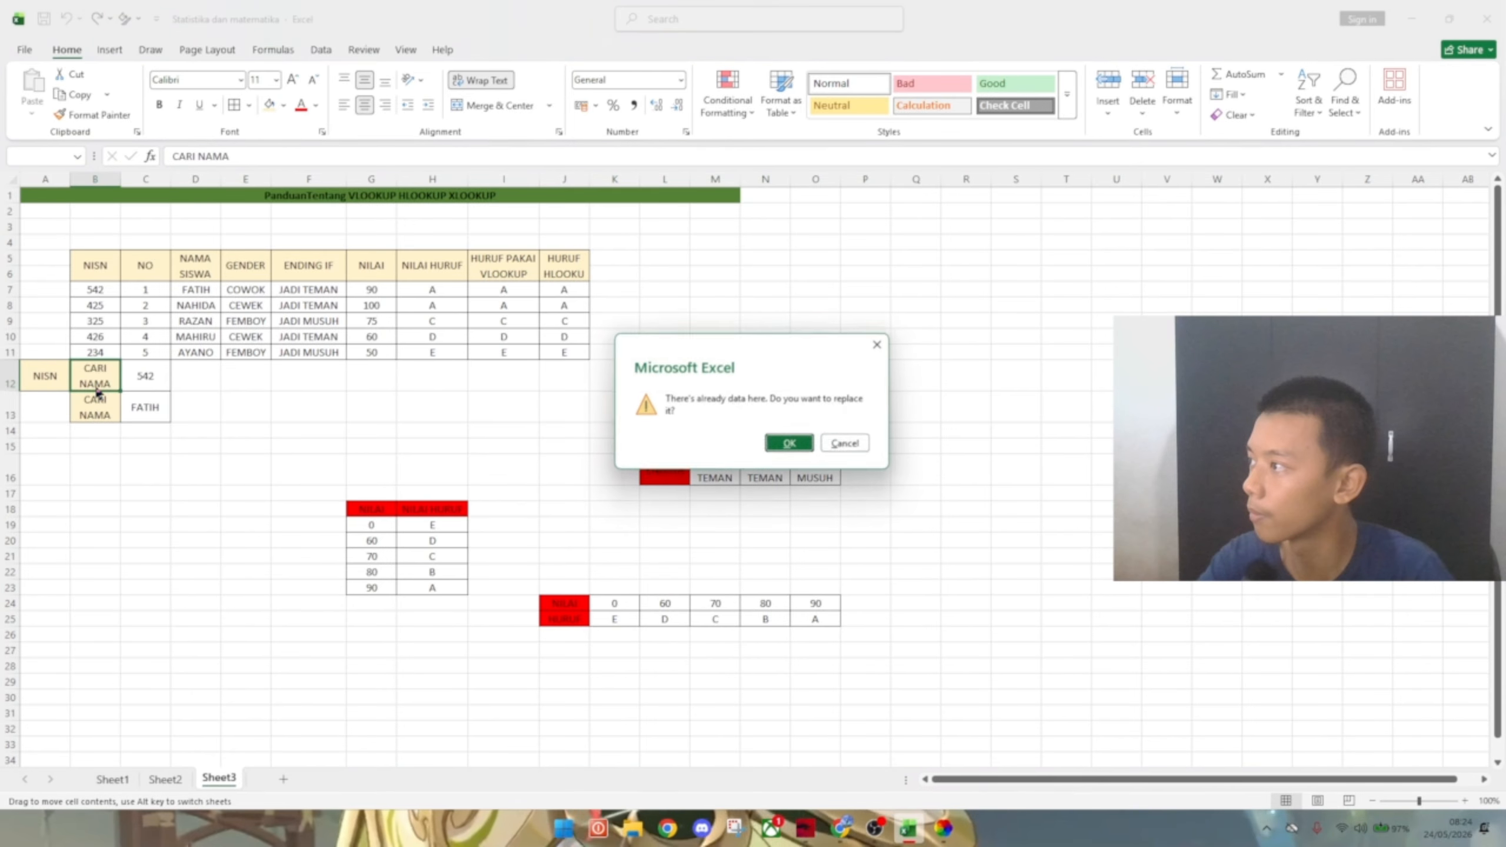
click(794, 449)
- Replace the lookup value in C12 with the last student's NISN
click(145, 367)
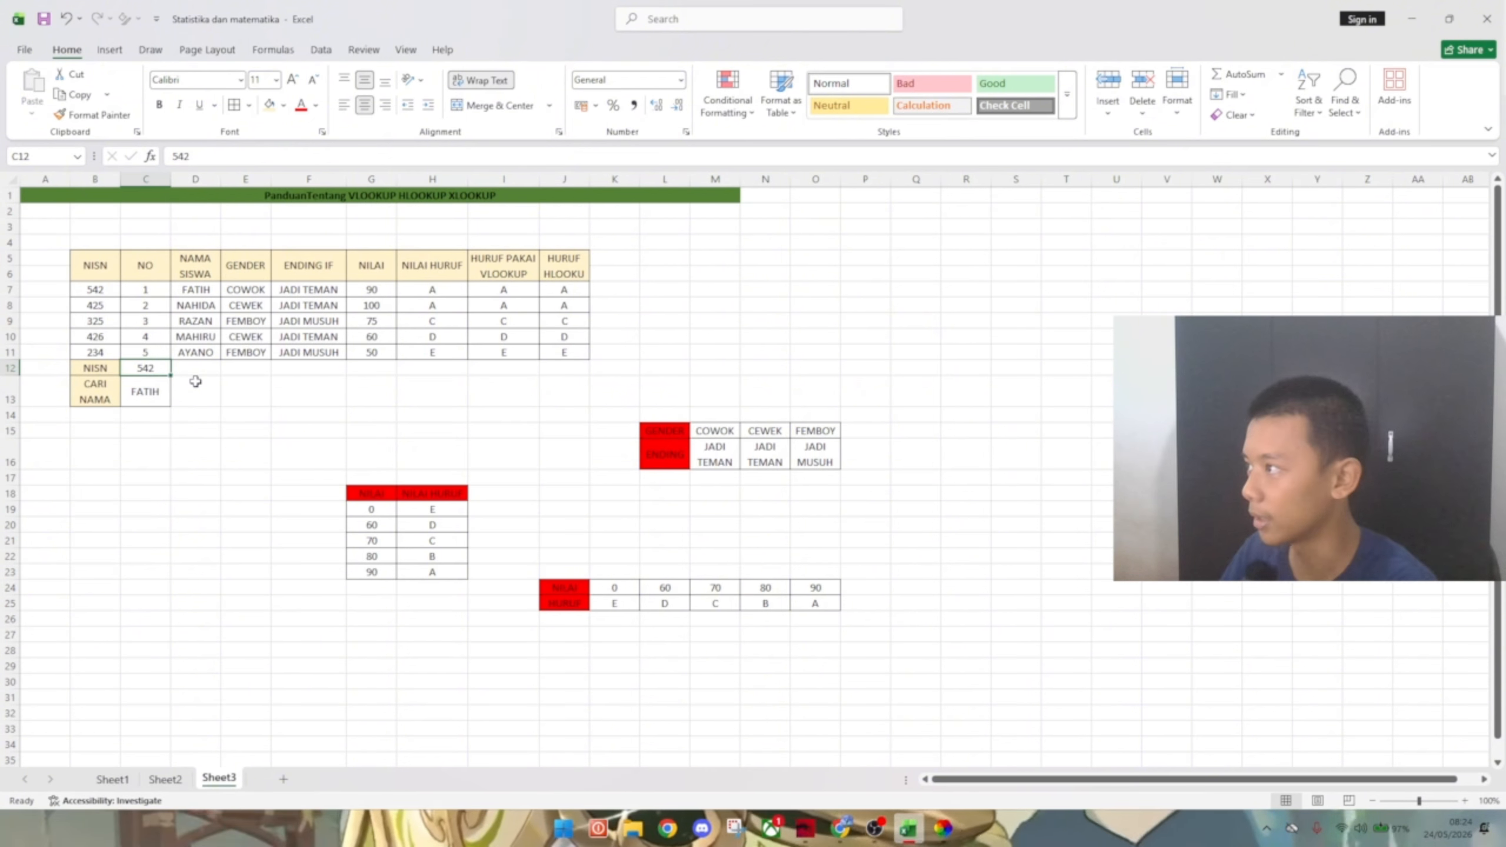
key(BackSpace)
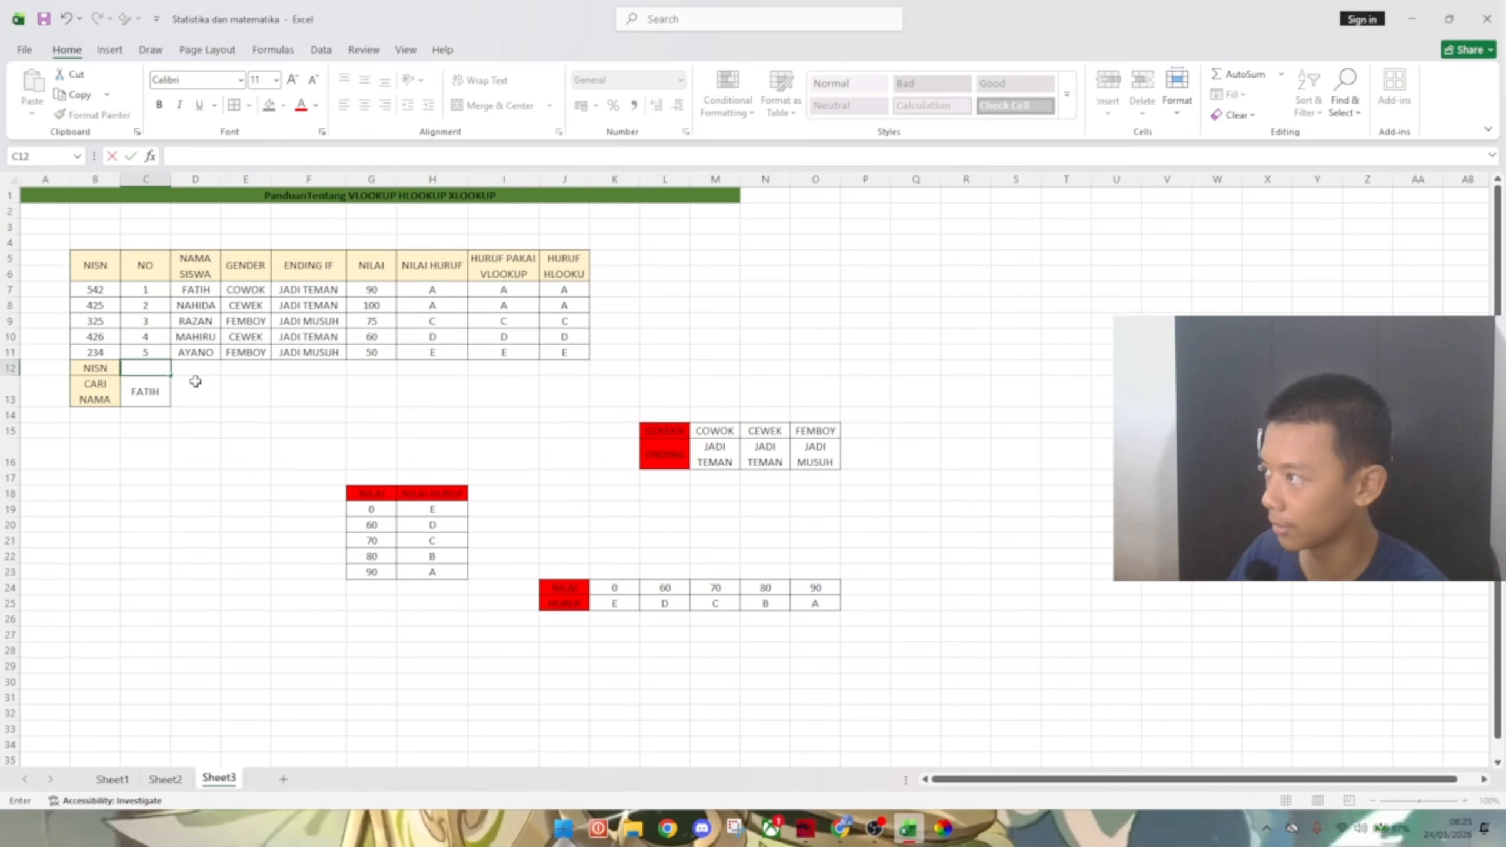
text(23)
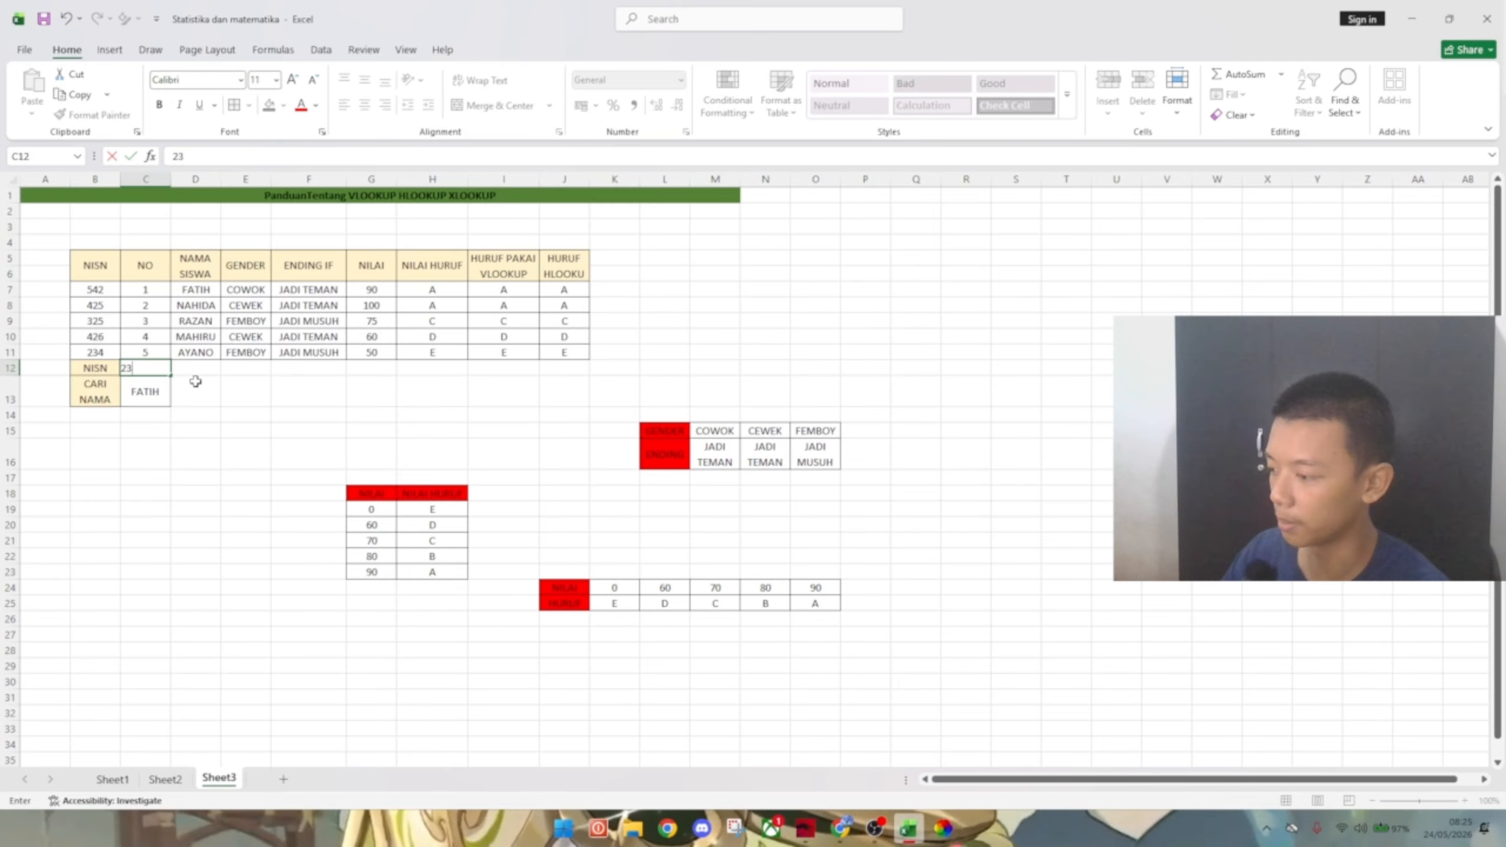
text(4)
key(Return)
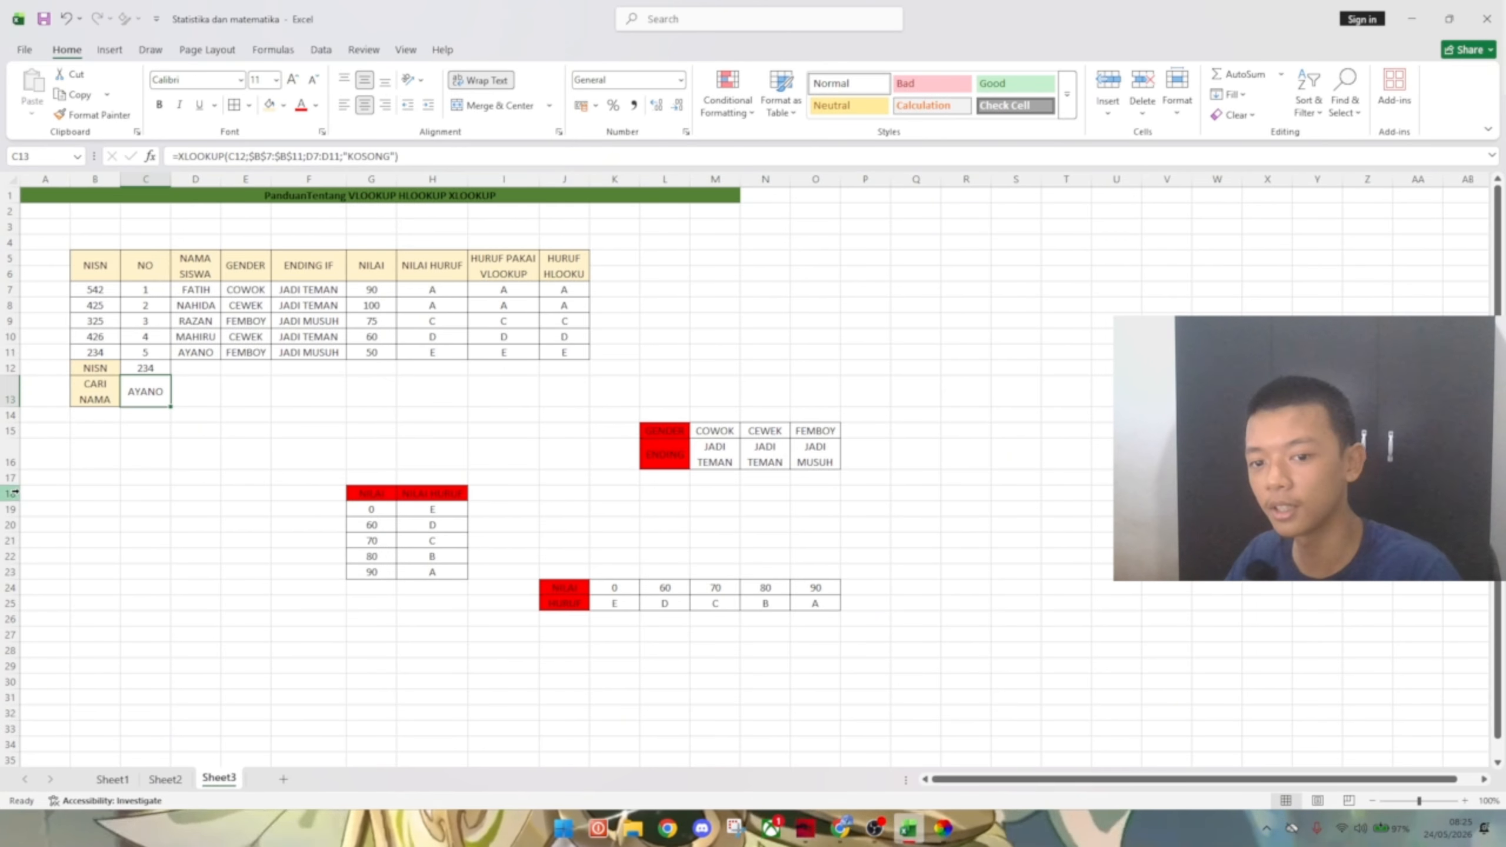
- Replace the lookup value in C12 with the third student's NISN to test the XLOOKUP
click(150, 370)
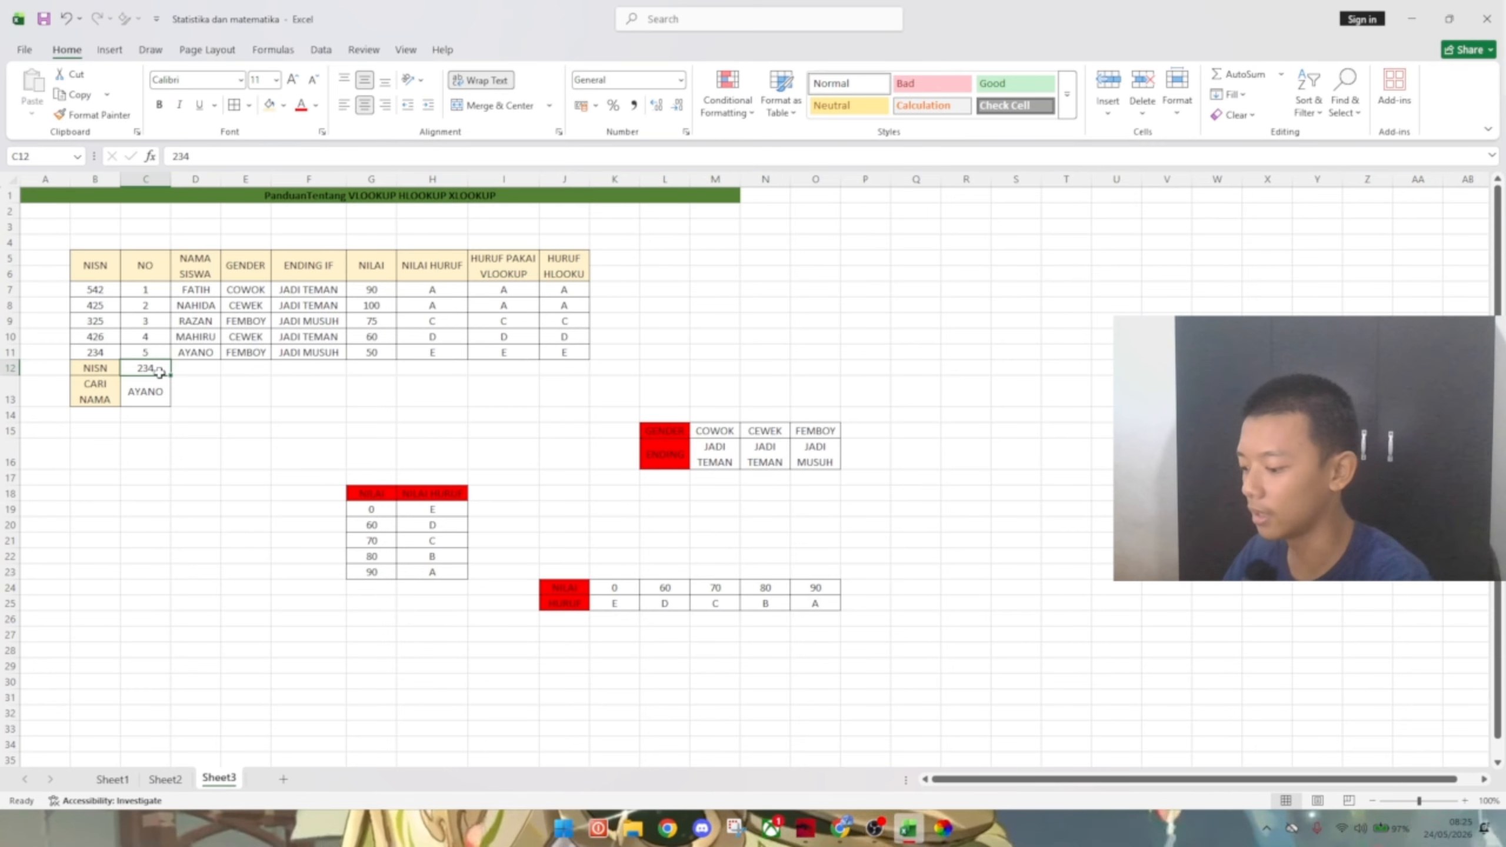
text(3)
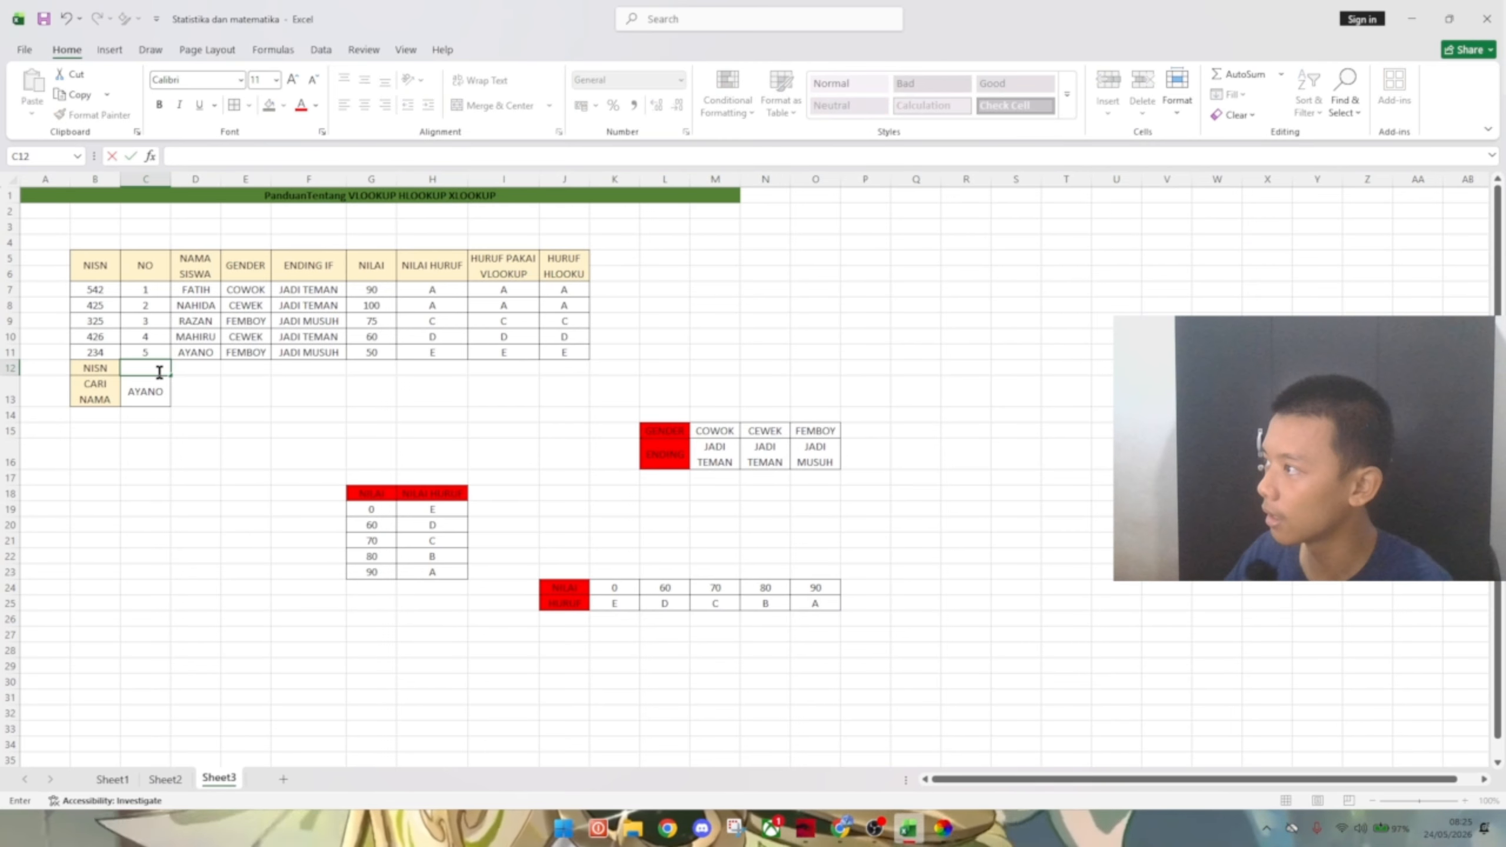
text(25)
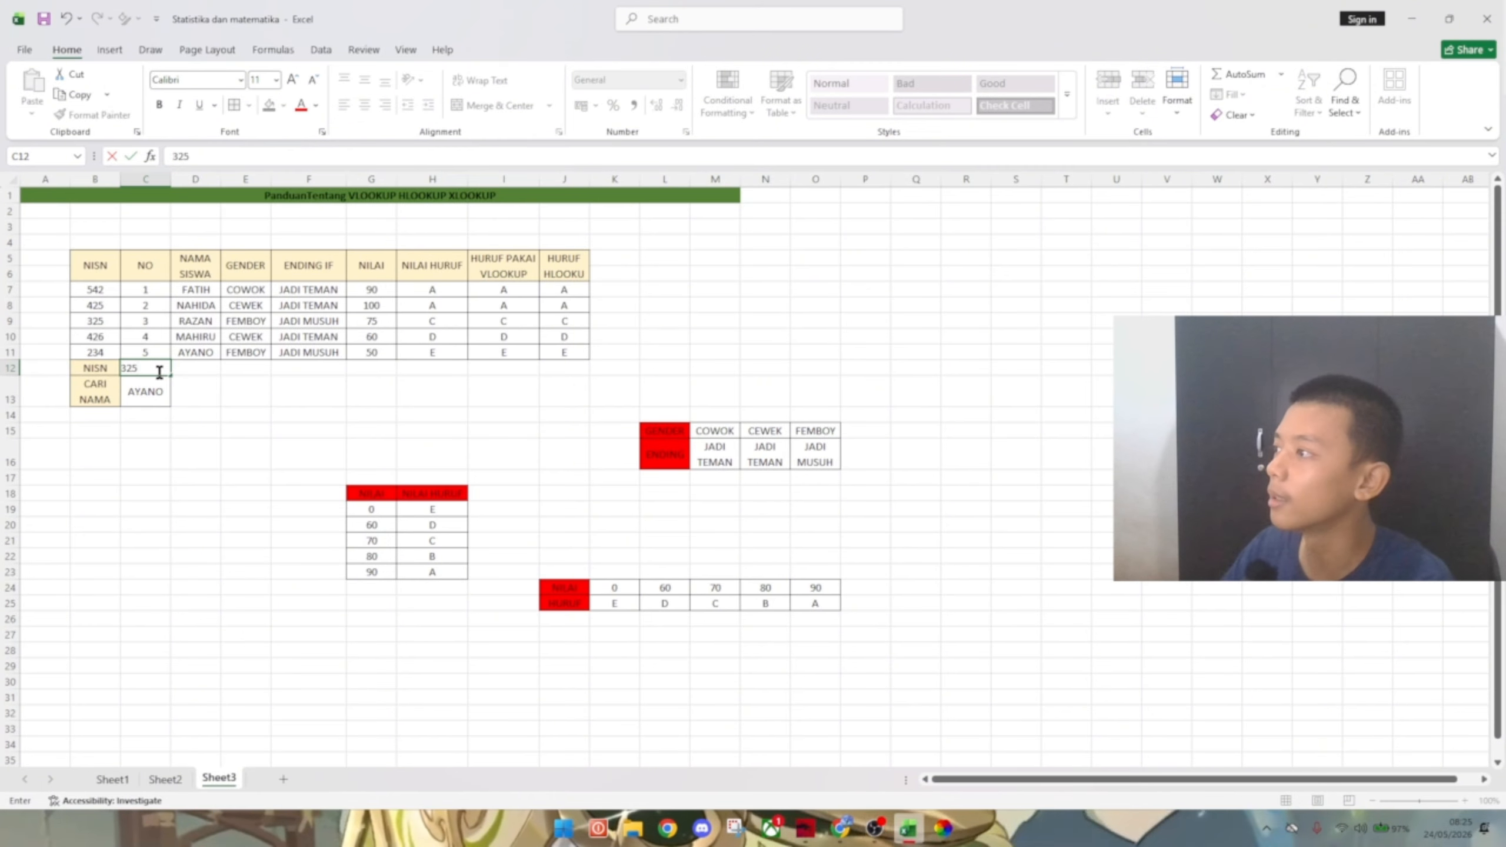
key(Return)
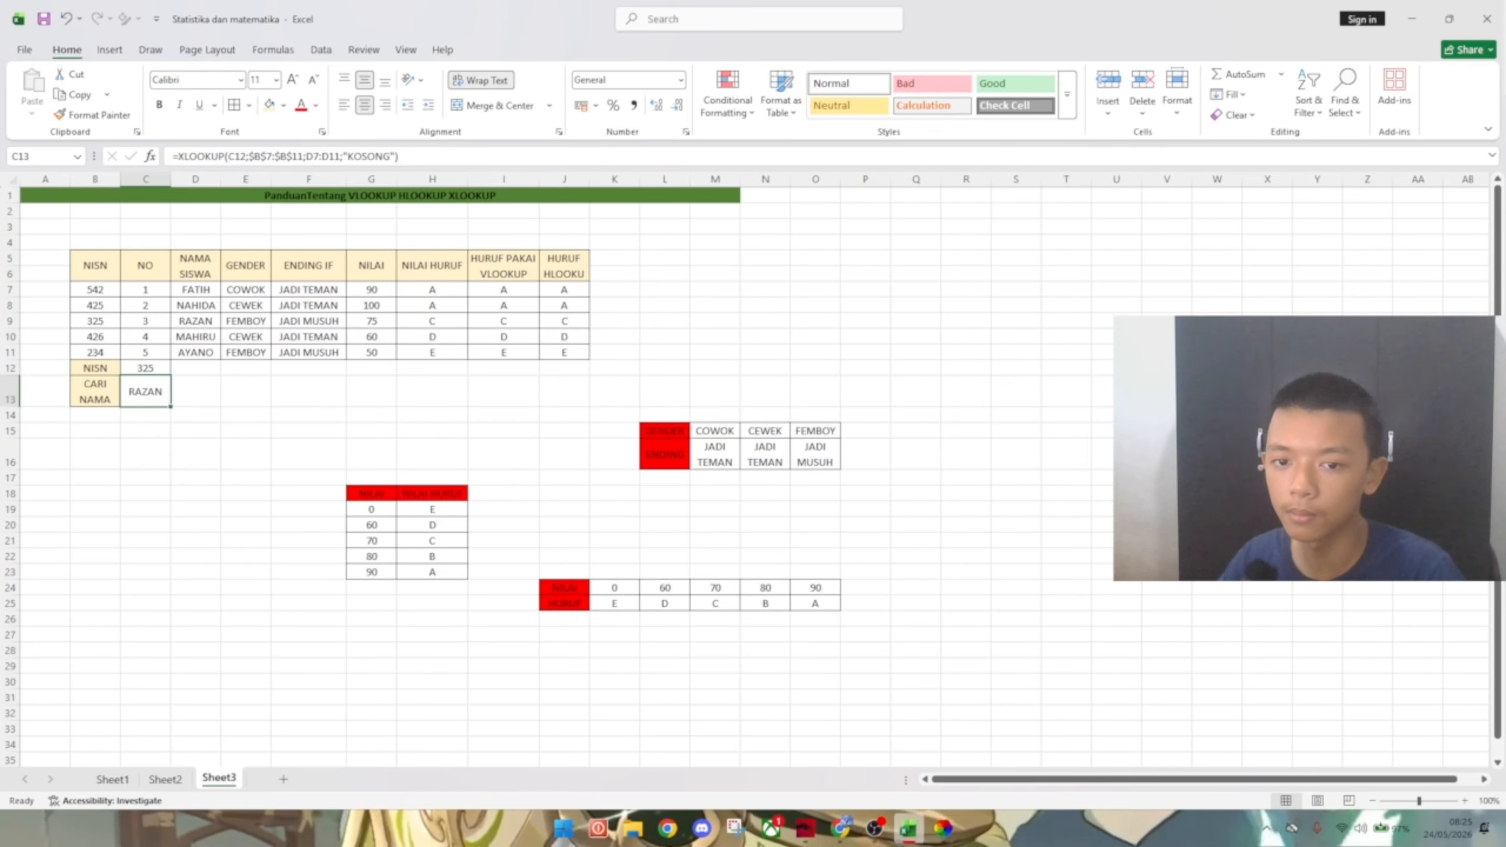
- Replace the lookup value in C12 with a NISN missing from the student table to test the XLOOKUP's not-found result
key(alt+Tab)
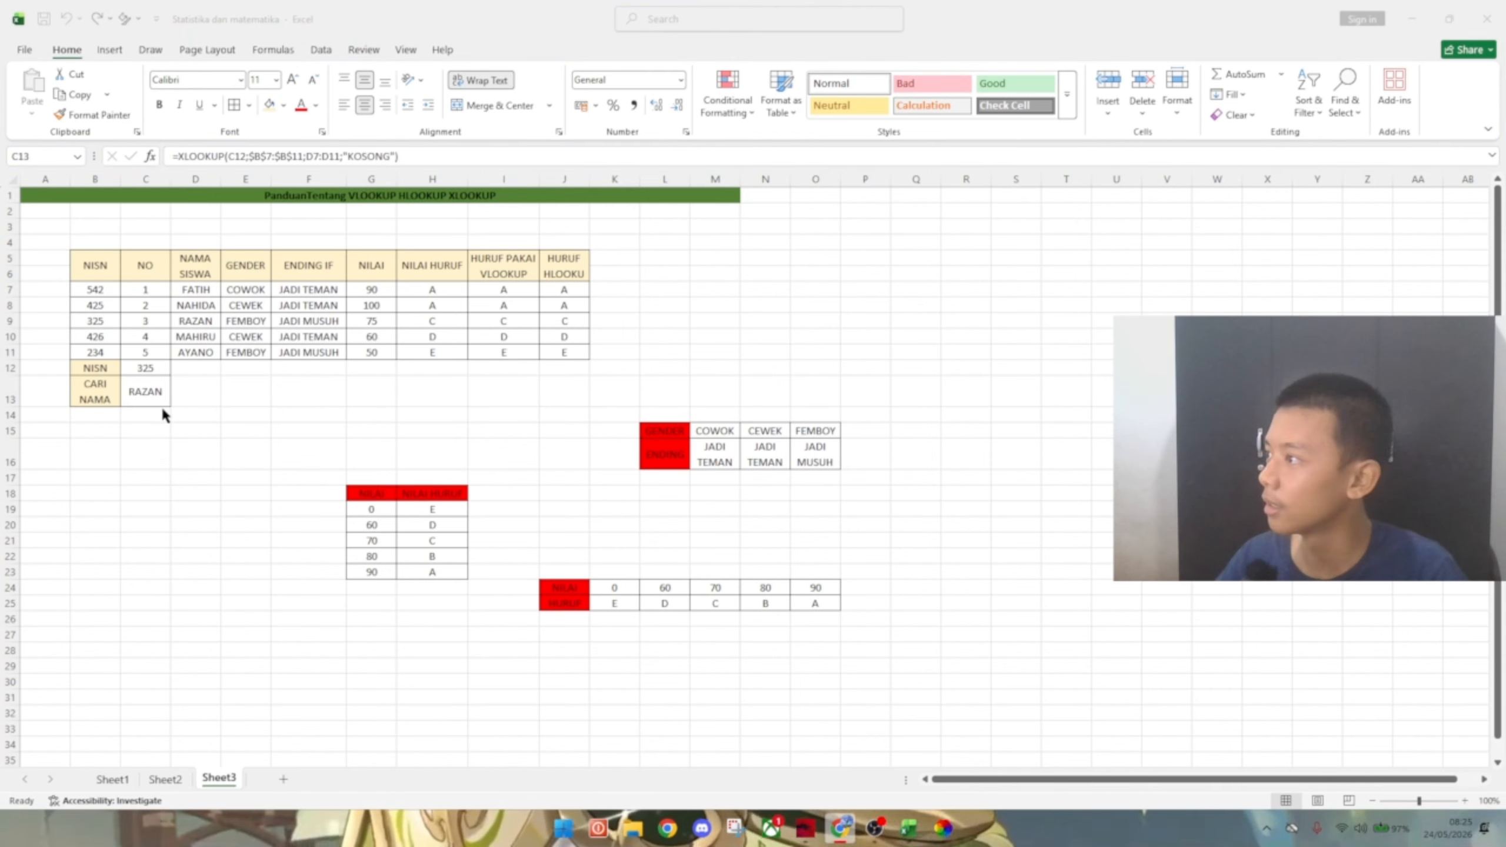
click(147, 370)
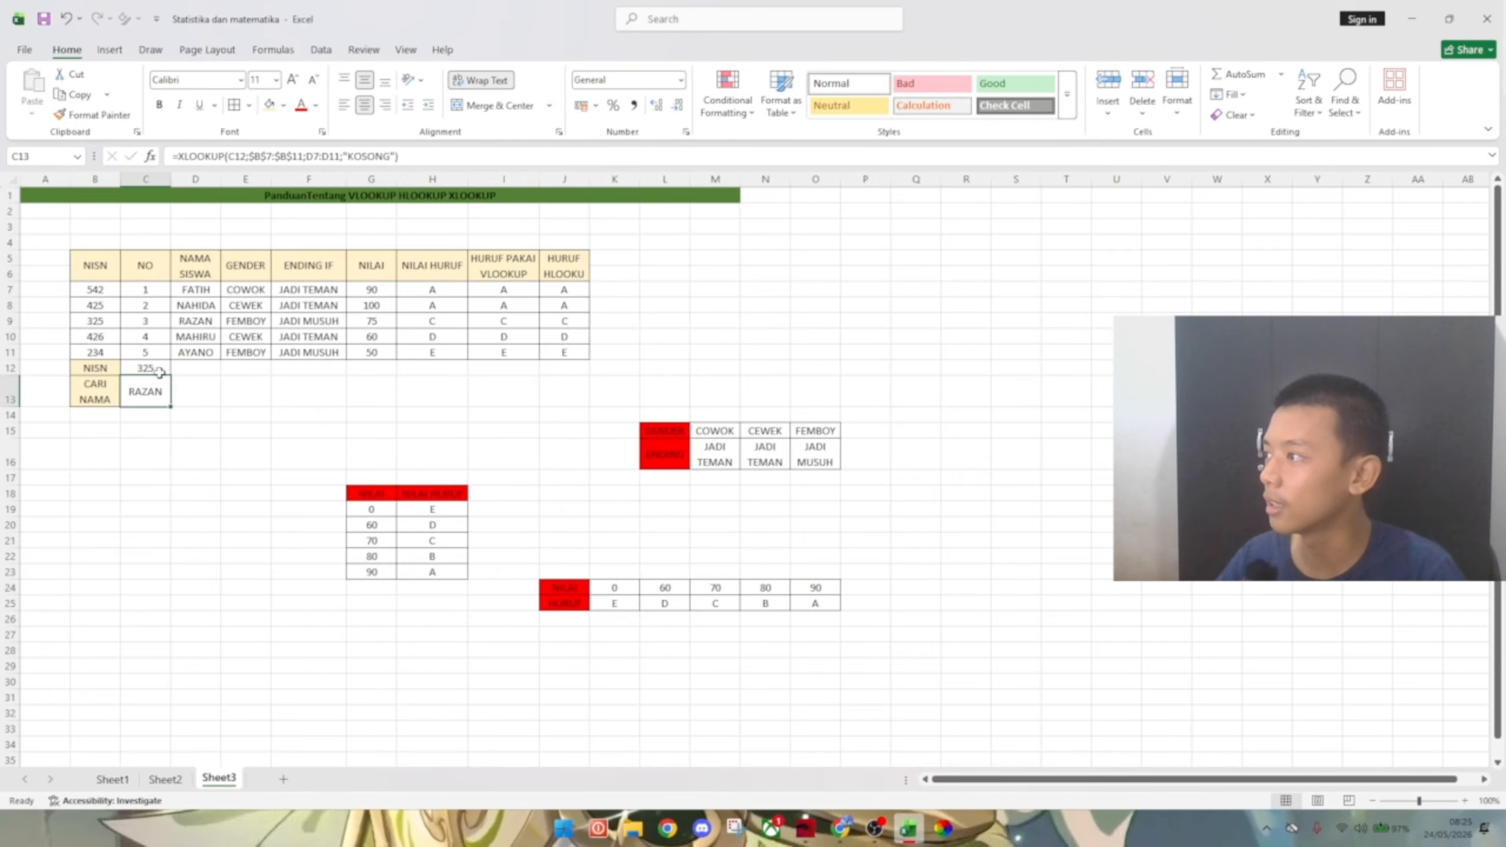
click(156, 367)
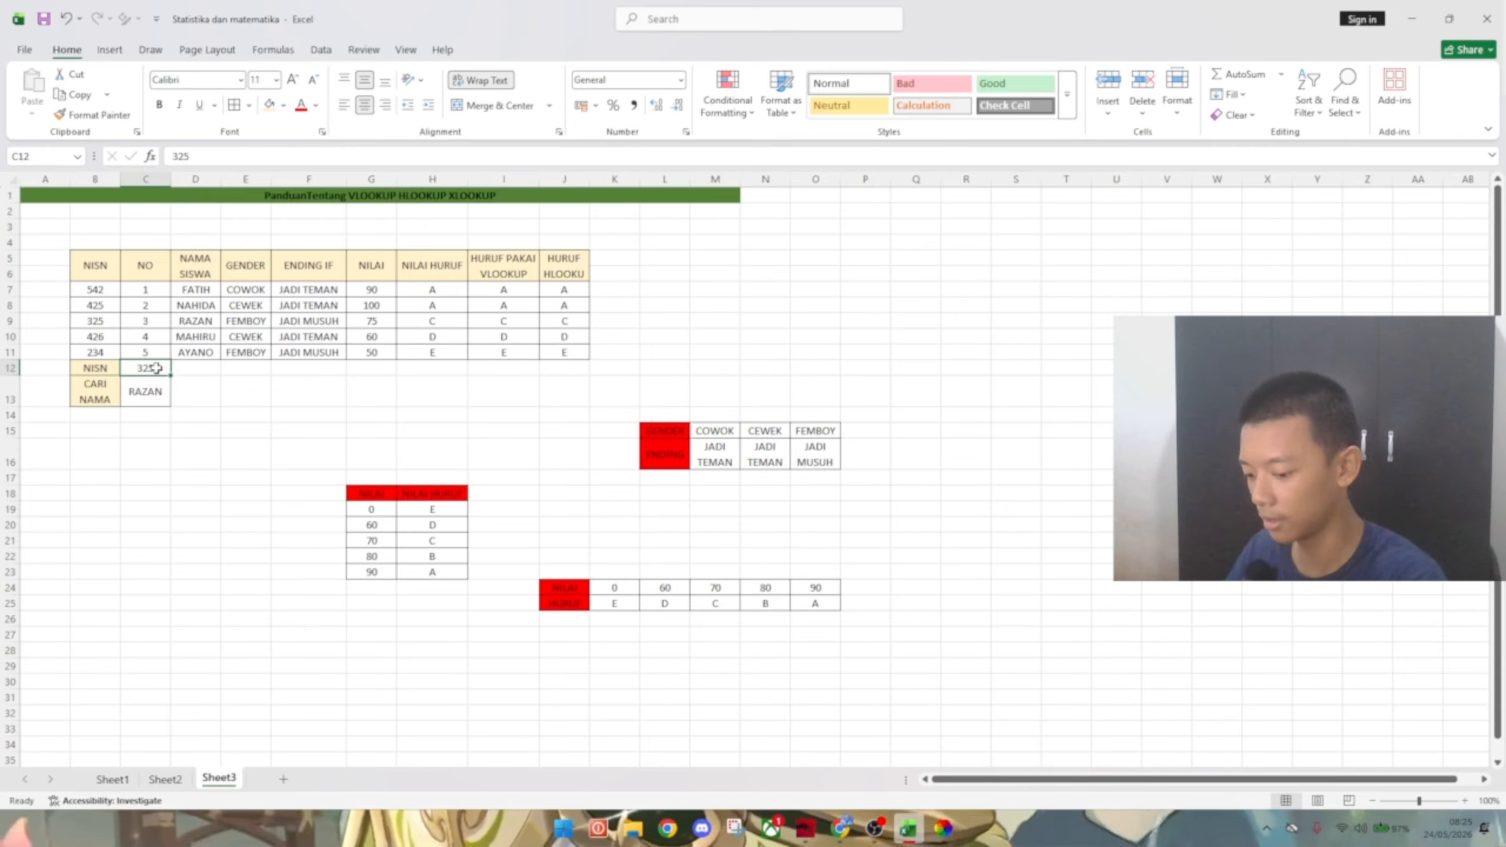
key(BackSpace)
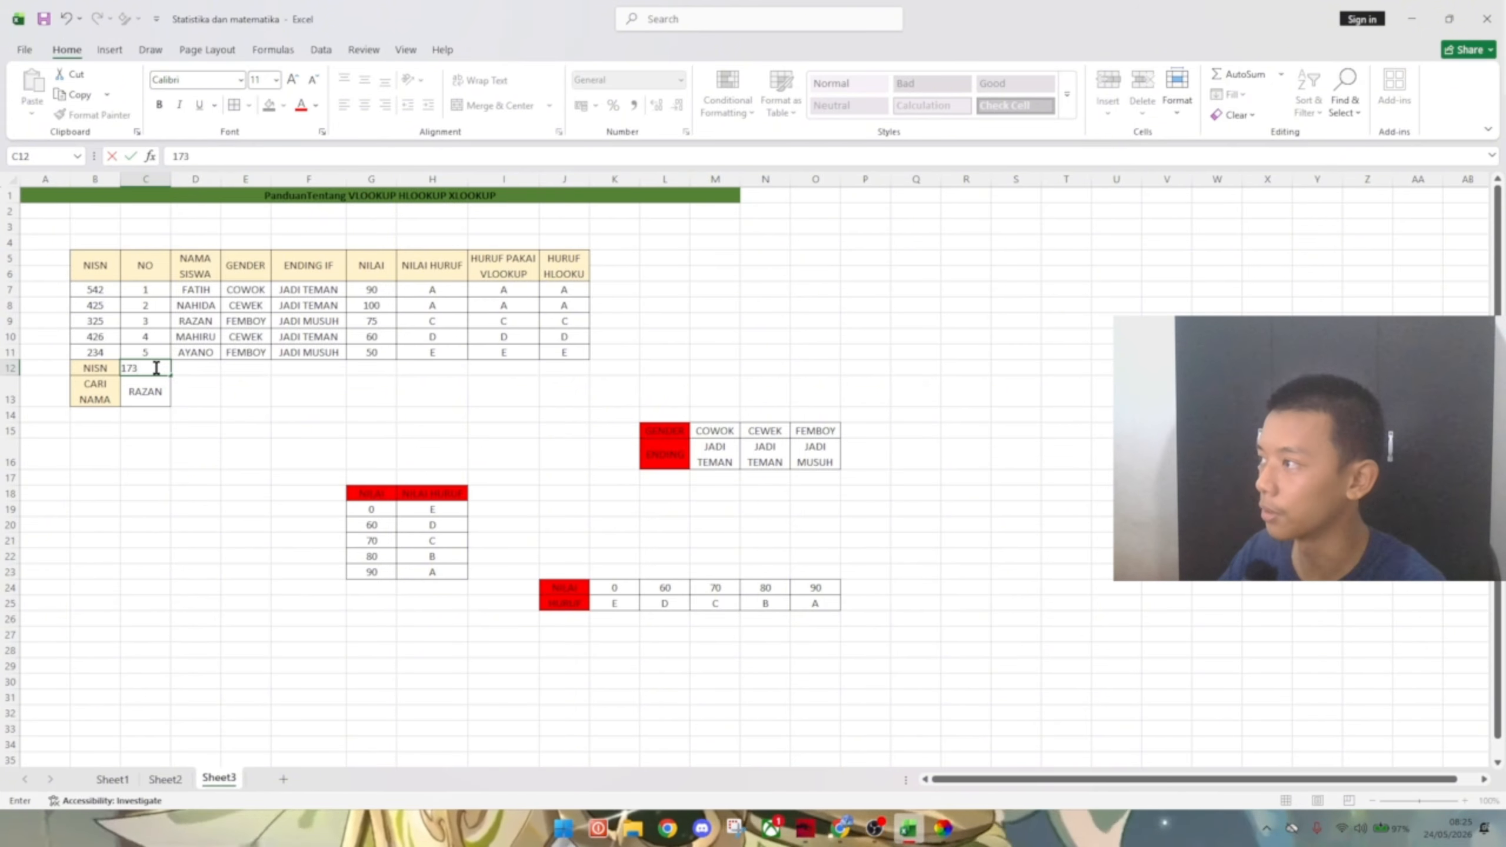
key(Return)
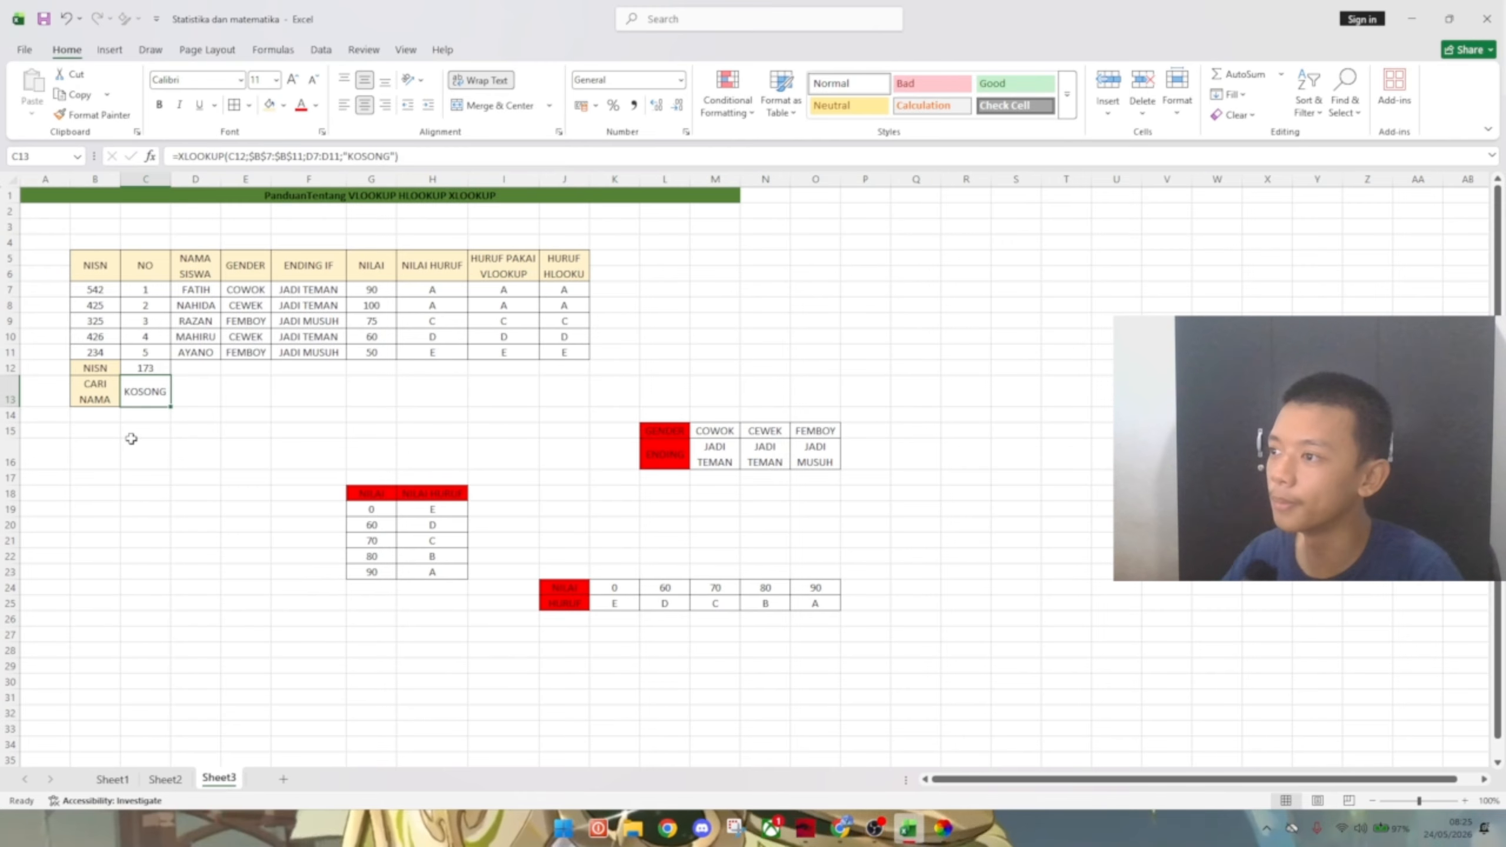
click(283, 434)
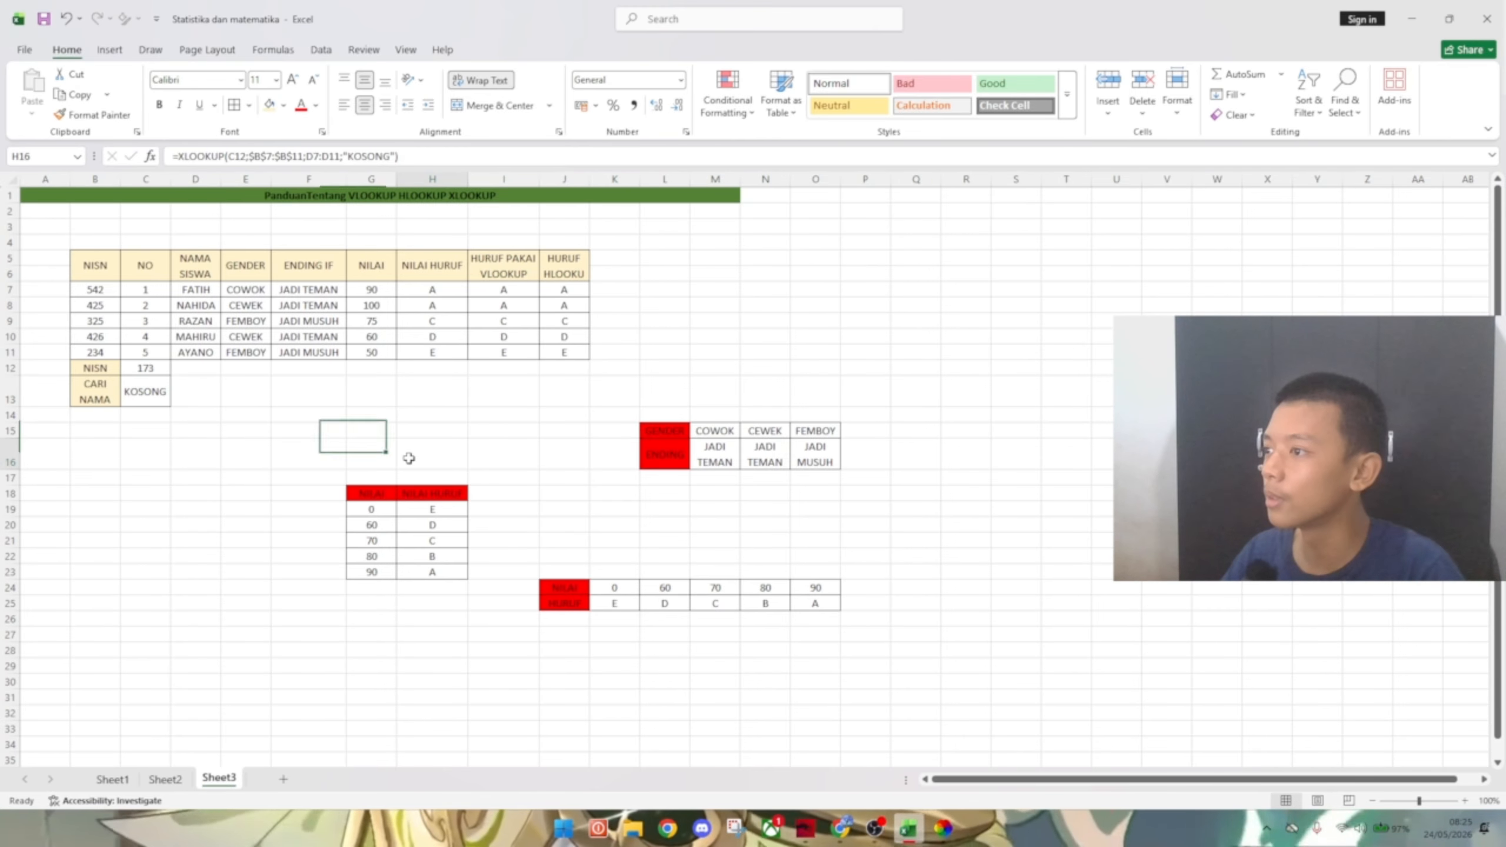